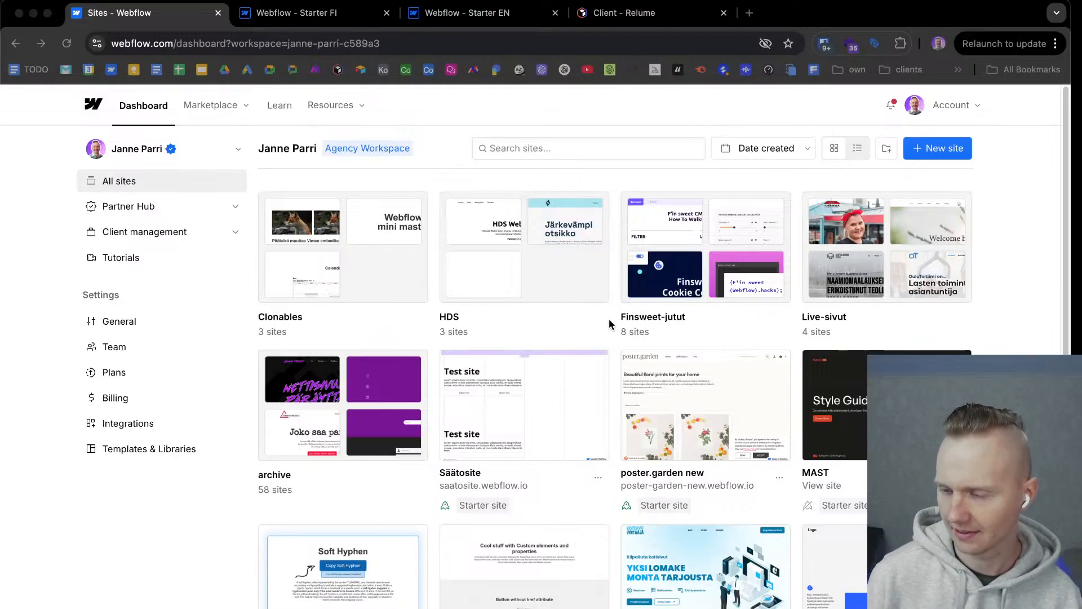
Switch to Figma and examine the client file's Style Guide page, including the Styles, Typography, Variables and UI Elements frames.
key(ctrl+Right)
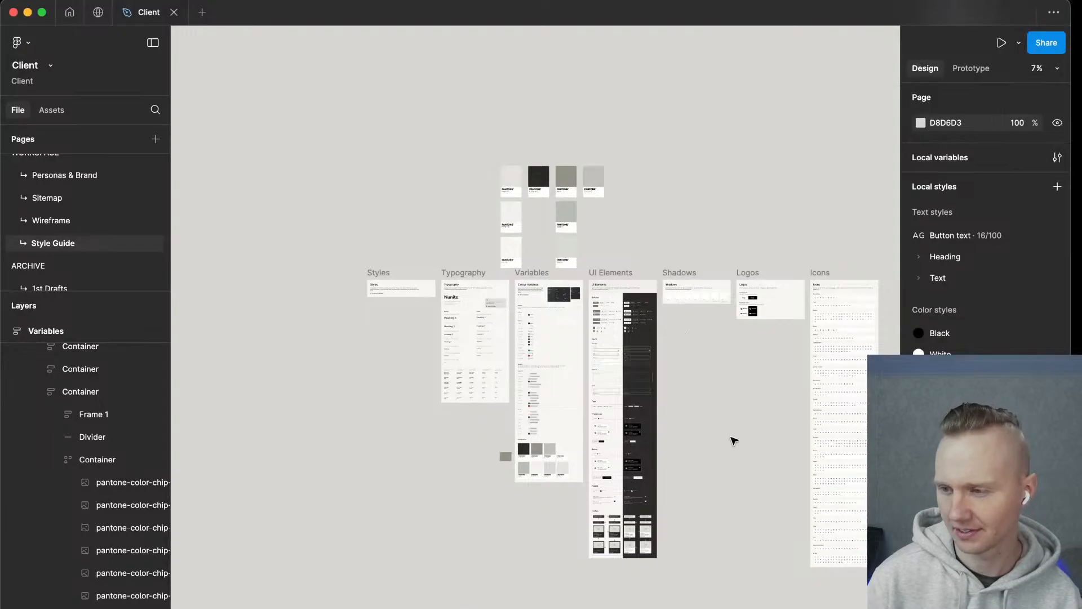
scroll(733, 440, right, 3)
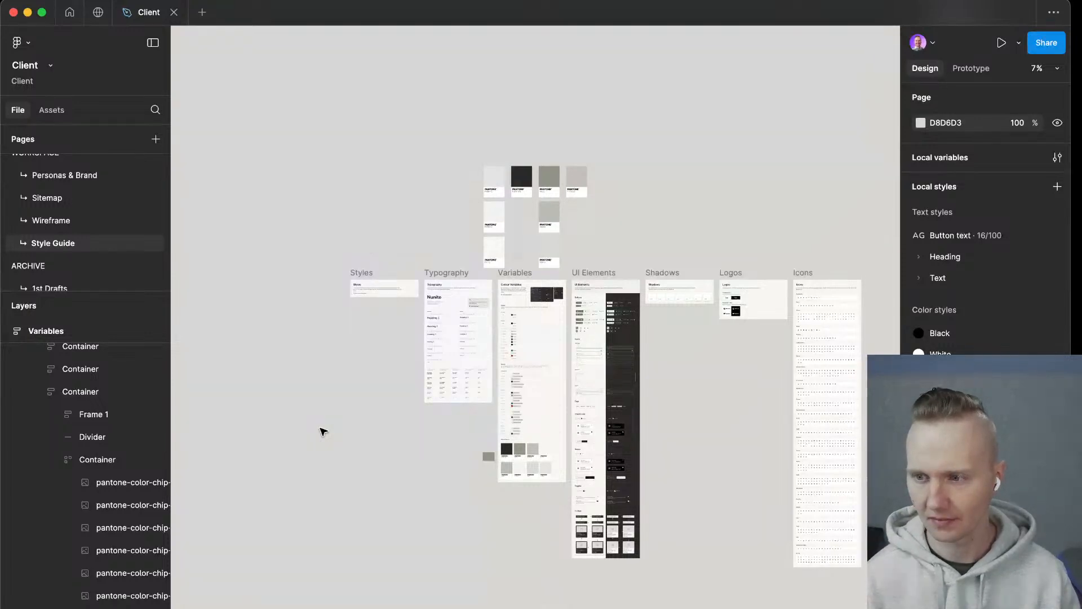
scroll(420, 285, up, 3)
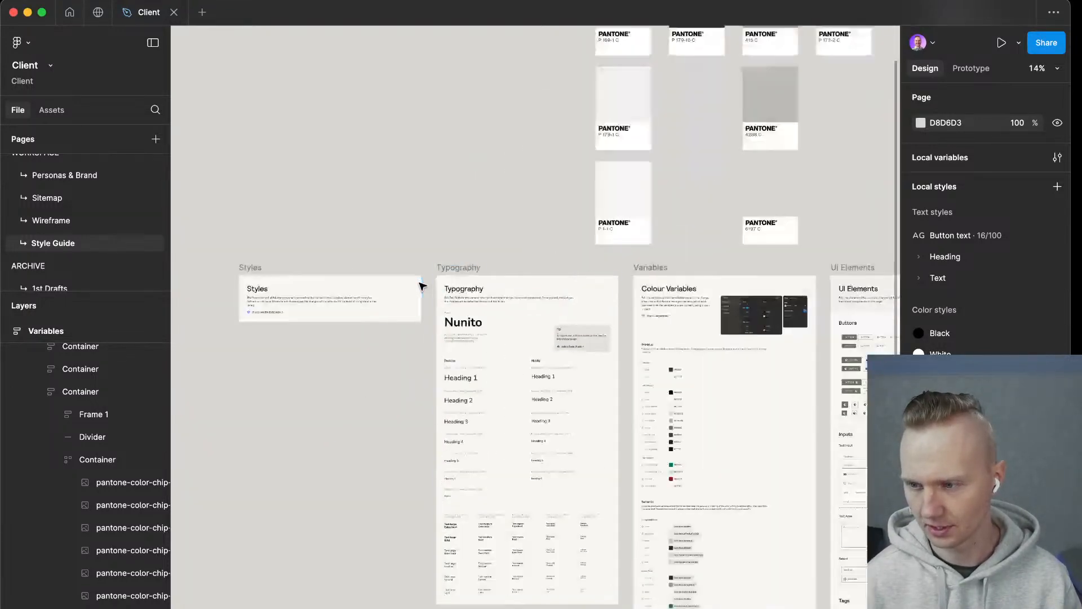
scroll(561, 387, up, 3)
scroll(453, 346, left, 5)
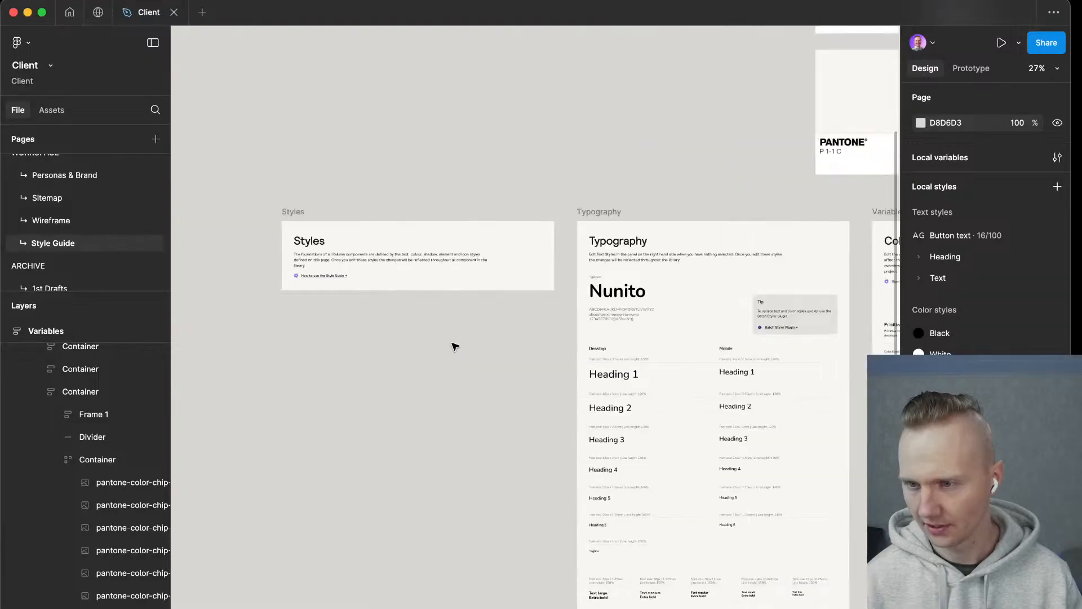
scroll(455, 346, right, 4)
scroll(455, 346, down, 5)
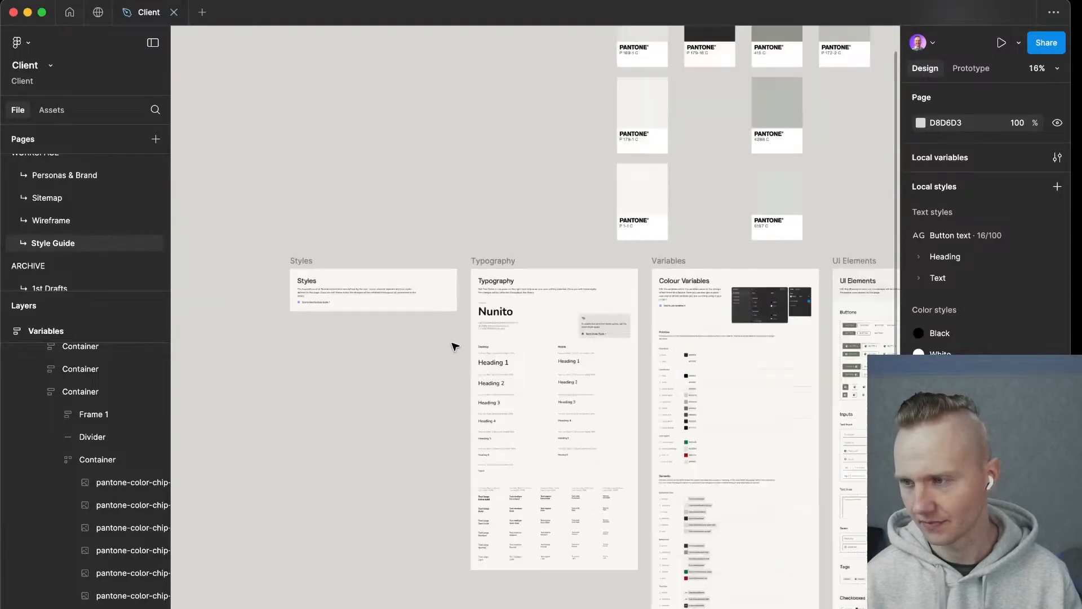
scroll(455, 346, right, 5)
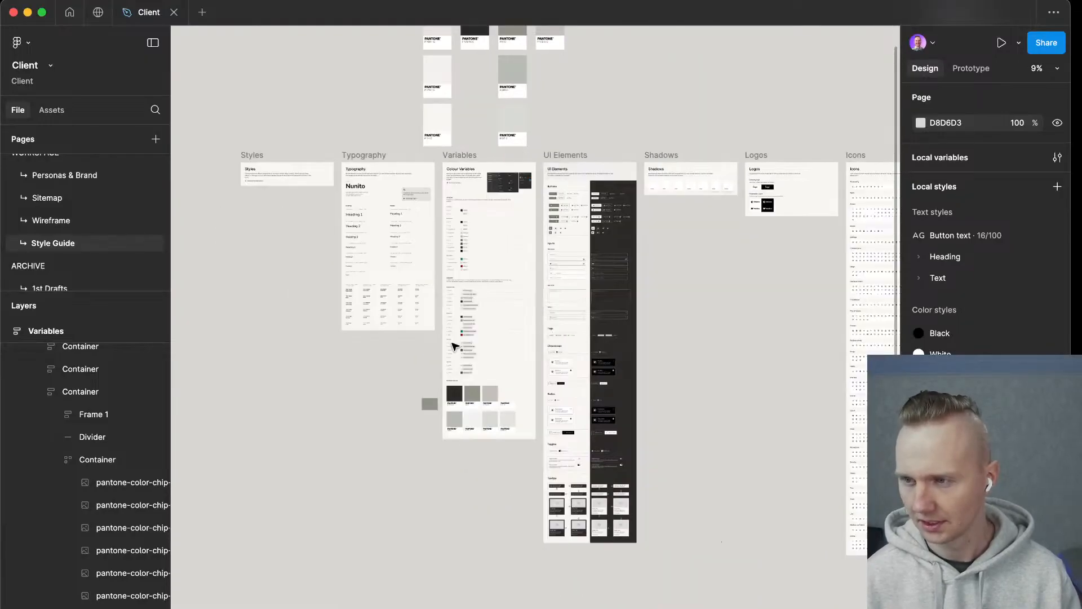
scroll(455, 346, down, 1)
scroll(648, 304, up, 1)
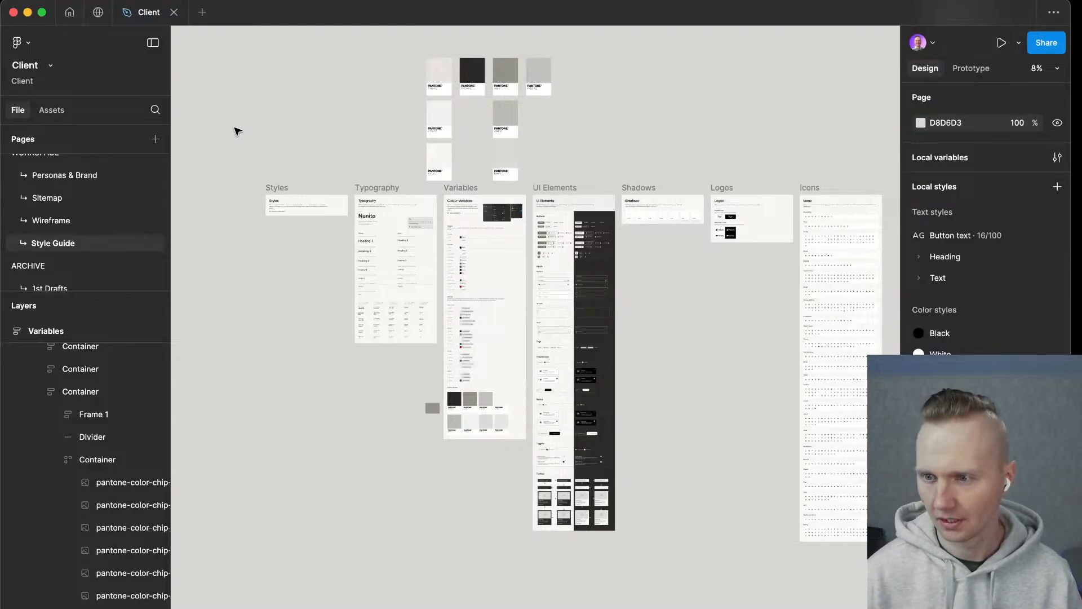
scroll(237, 132, right, 3)
scroll(237, 131, left, 15)
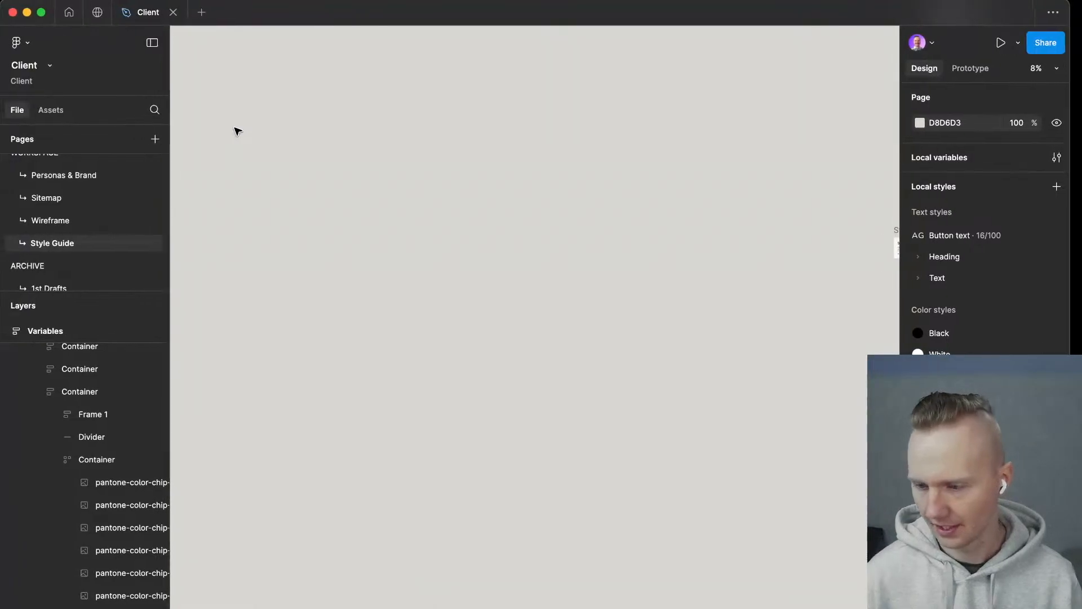
Switch back to the Webflow dashboard in the browser and locate the Starter FI and Starter EN sites.
key(ctrl+Left)
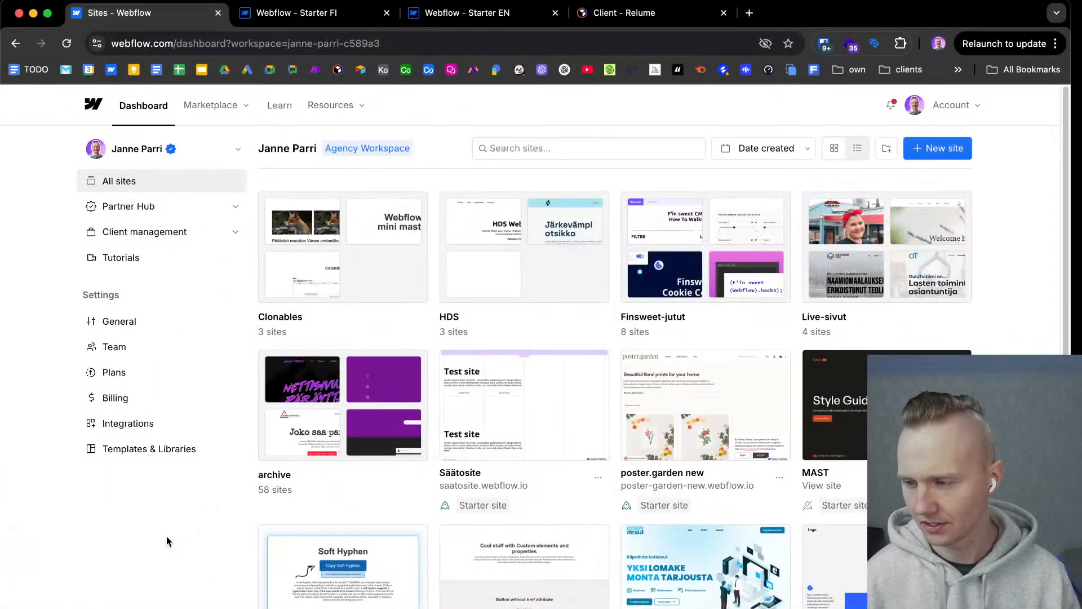
scroll(167, 536, down, 3)
scroll(163, 531, down, 3)
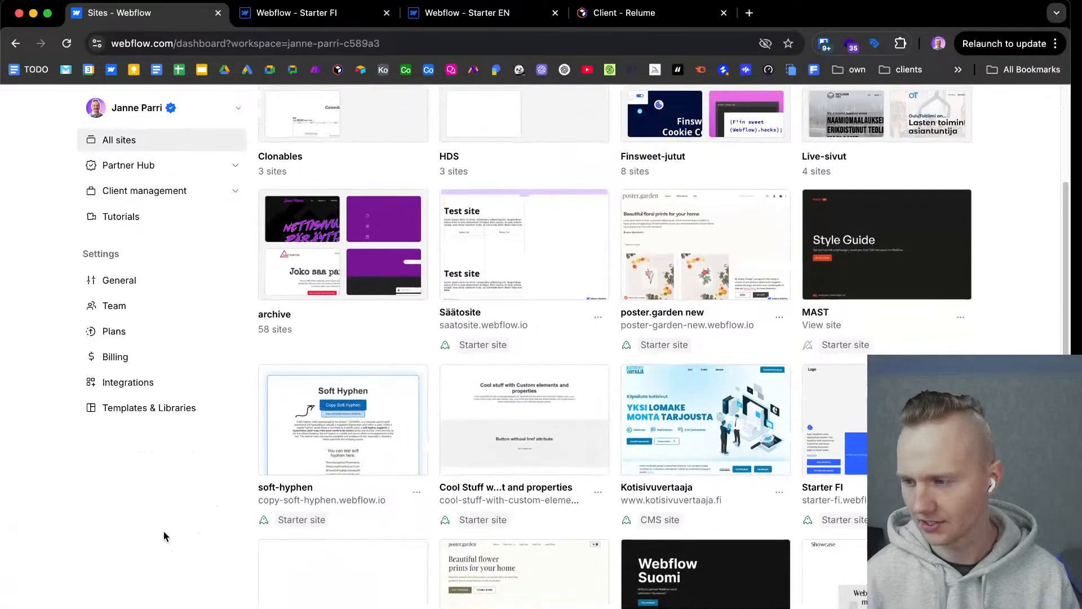
scroll(160, 523, down, 3)
mouse_move(876, 242)
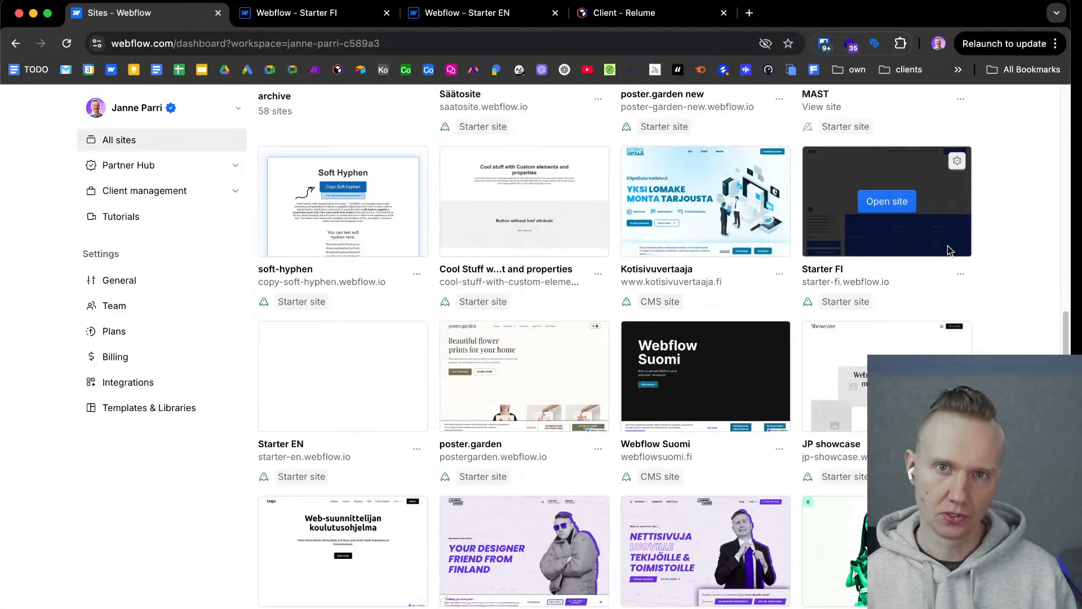
mouse_move(347, 387)
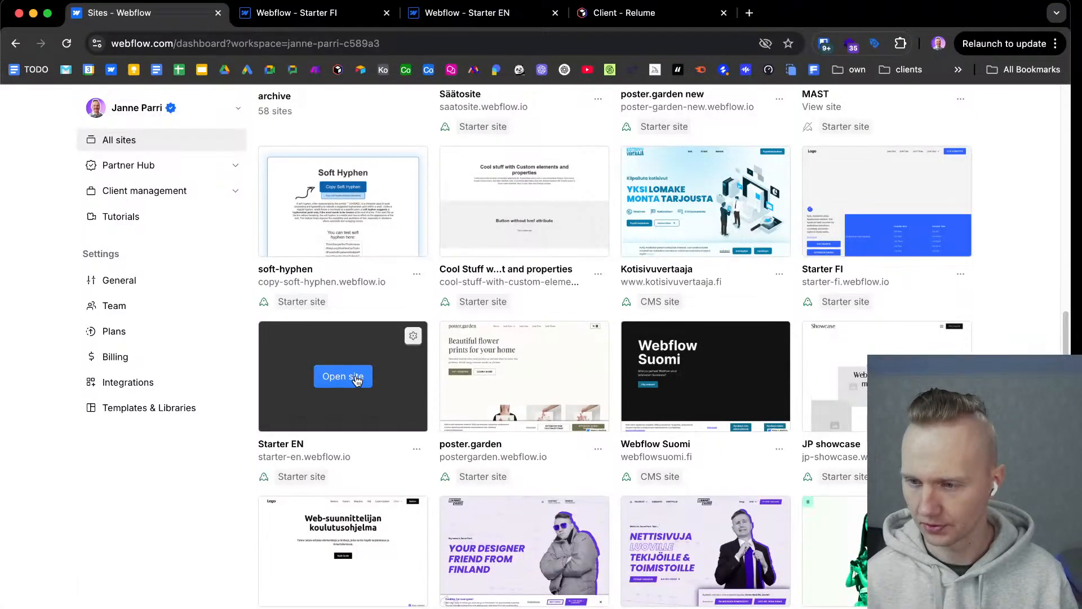
Bring up the open Starter FI project and look over its home page from the navbar to the footer.
click(351, 21)
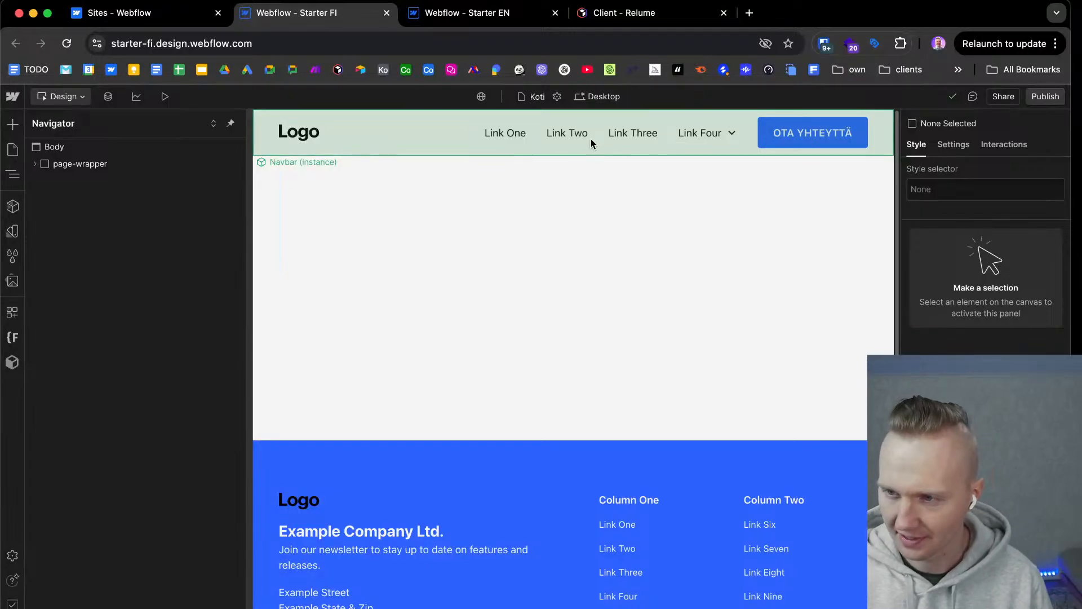
scroll(472, 508, down, 1)
scroll(473, 508, down, 4)
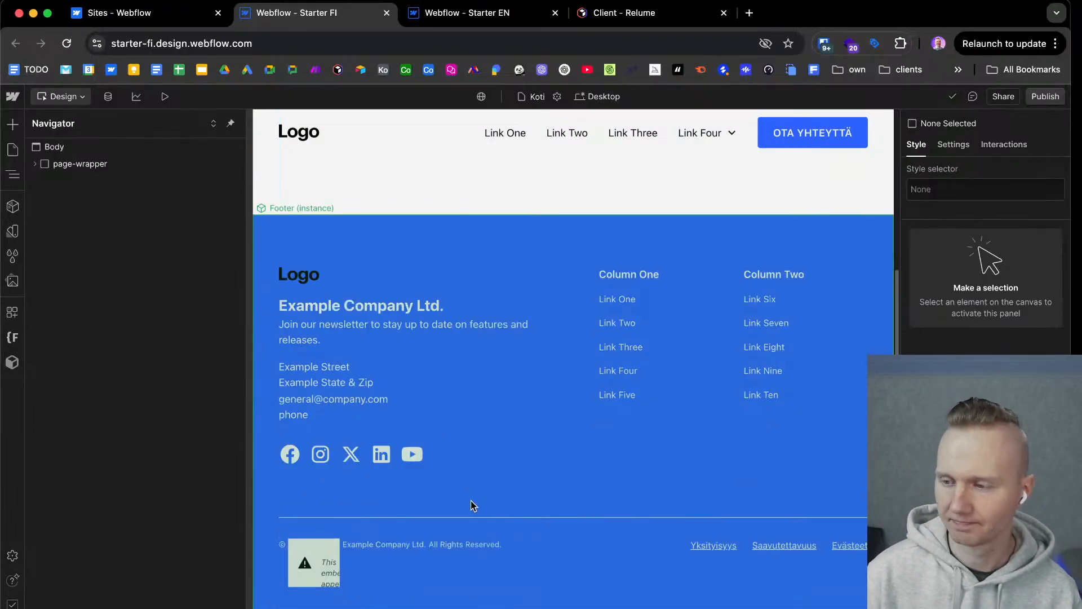
scroll(471, 505, up, 4)
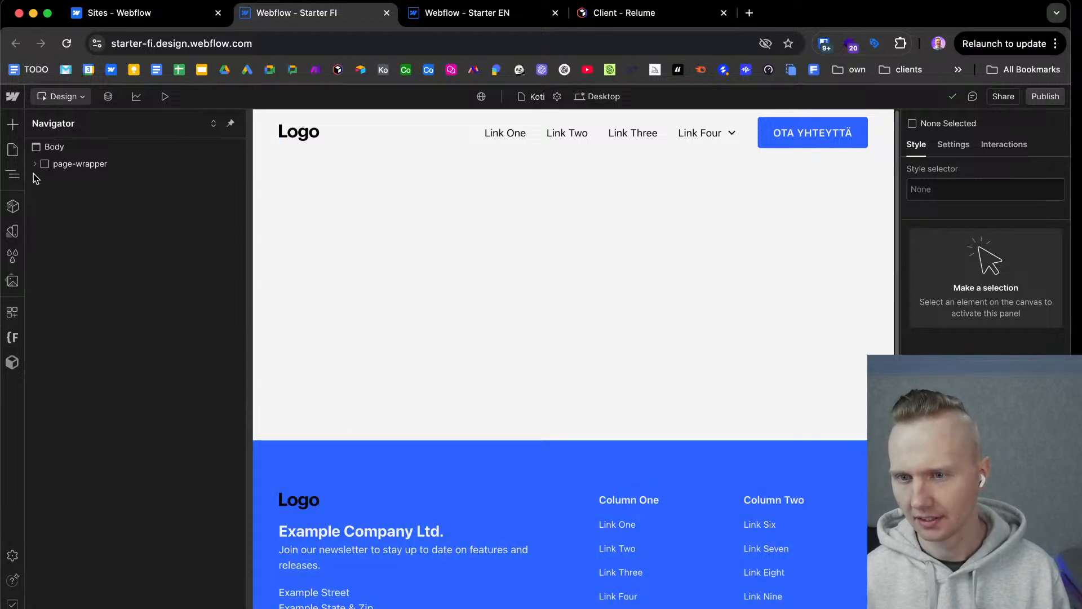
Show the Starter FI site's pages and expand the Tylsät jutut and Ylläpitäjälle folders.
click(14, 173)
click(13, 150)
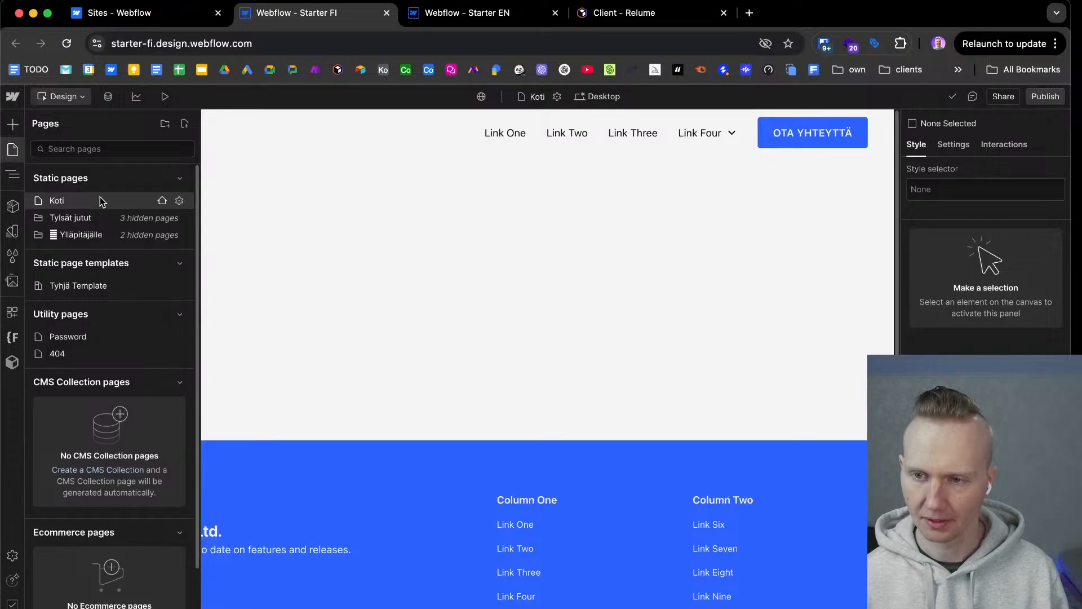
click(38, 218)
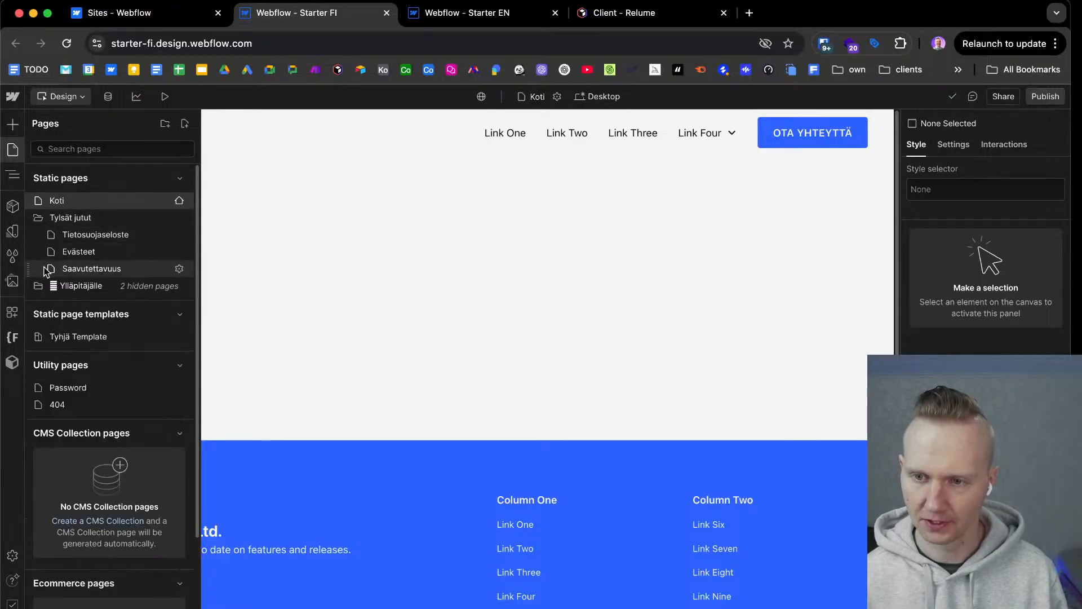
click(39, 287)
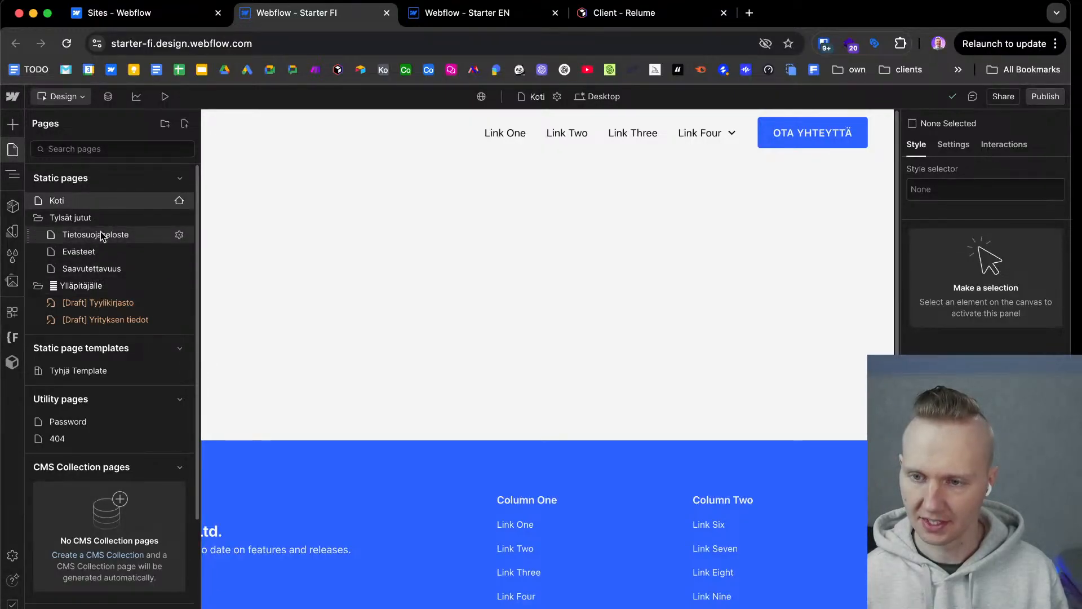
Switch to the Starter EN project and expand the Legal and Site info page folders.
click(479, 19)
click(39, 219)
click(36, 287)
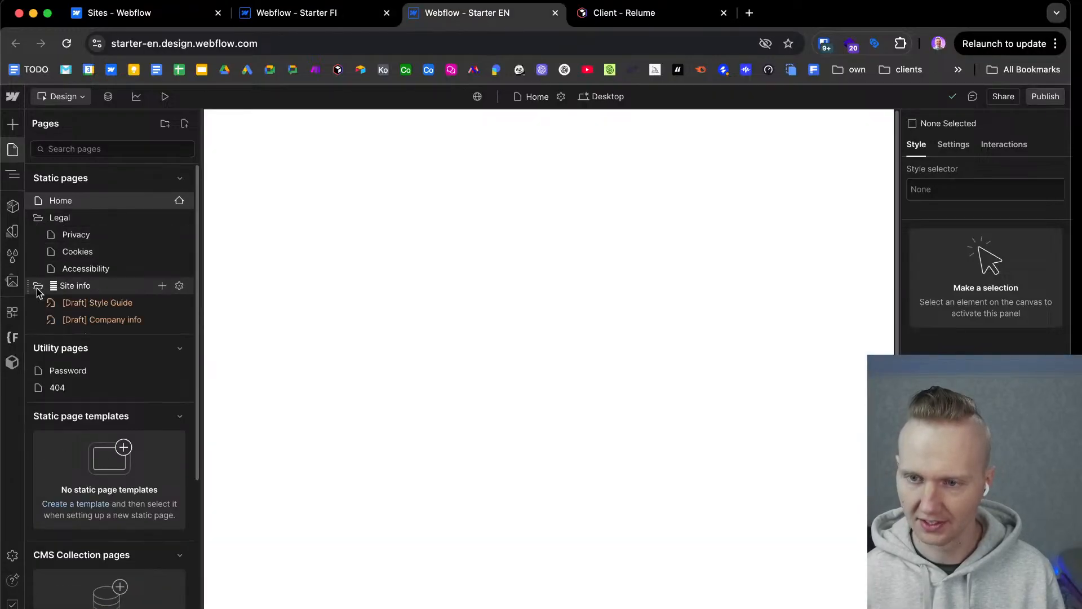
Try to open the Privacy page, and open the draft Style Guide page of the Starter EN site.
click(99, 237)
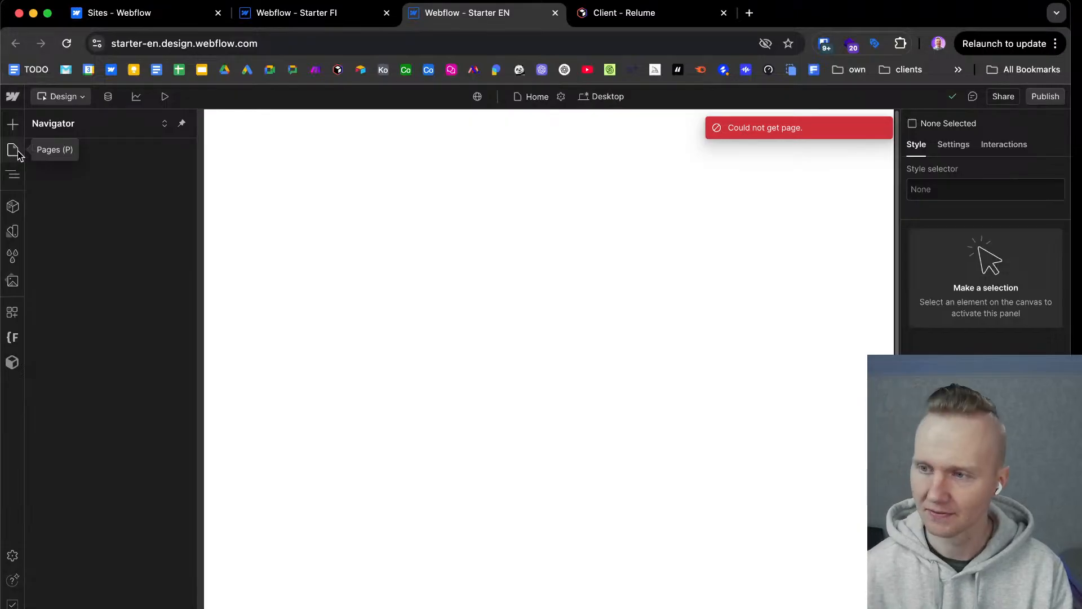
click(14, 150)
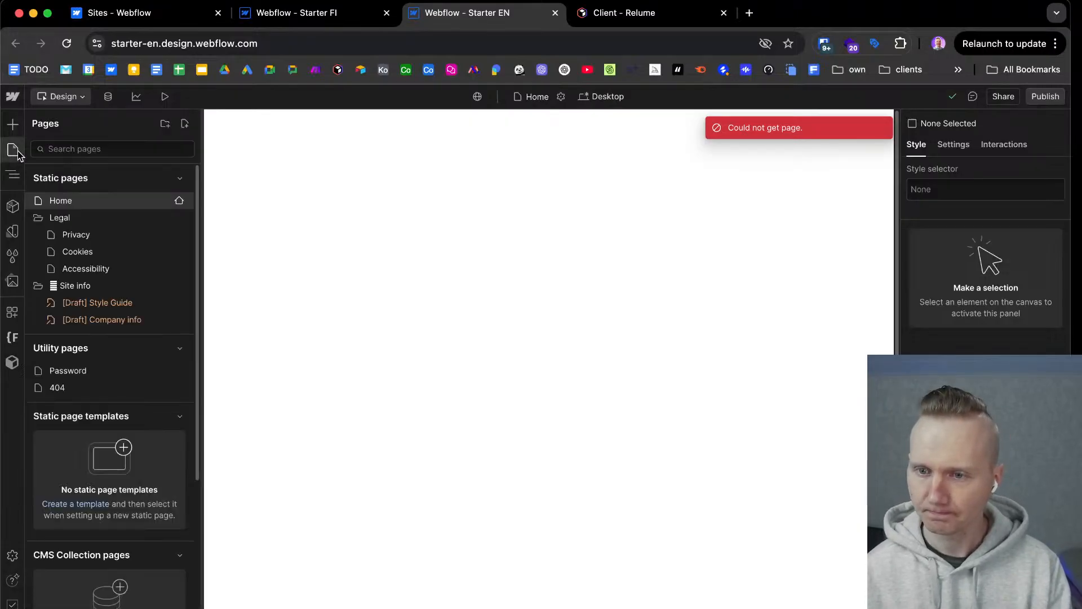
click(130, 308)
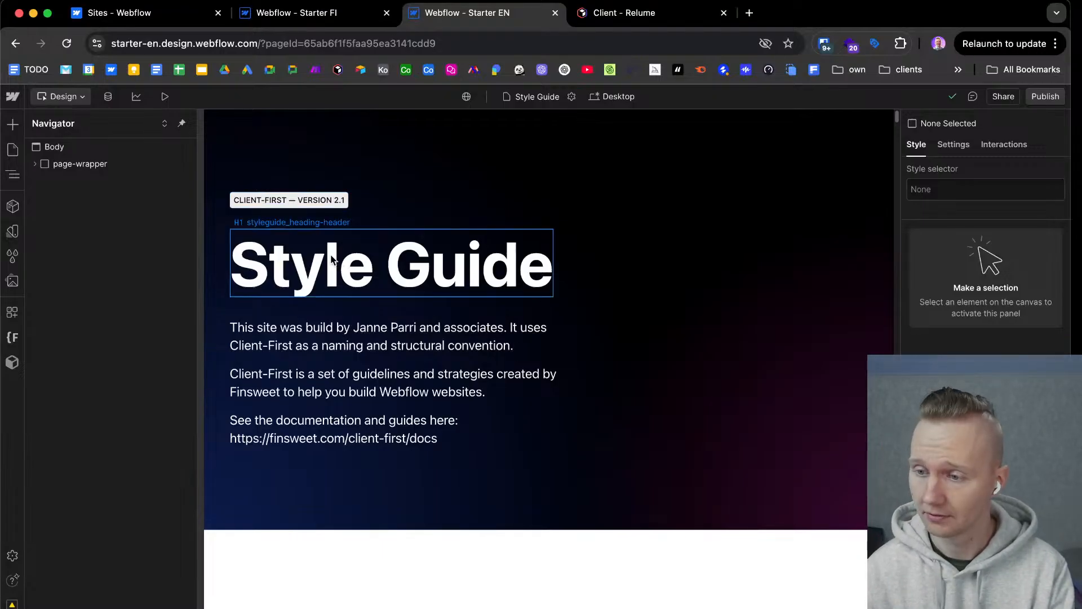
Examine the Style Guide page's headings, text classes, text weights, background colours and rich text samples, and return to its beginning.
scroll(567, 448, down, 7)
scroll(567, 449, down, 15)
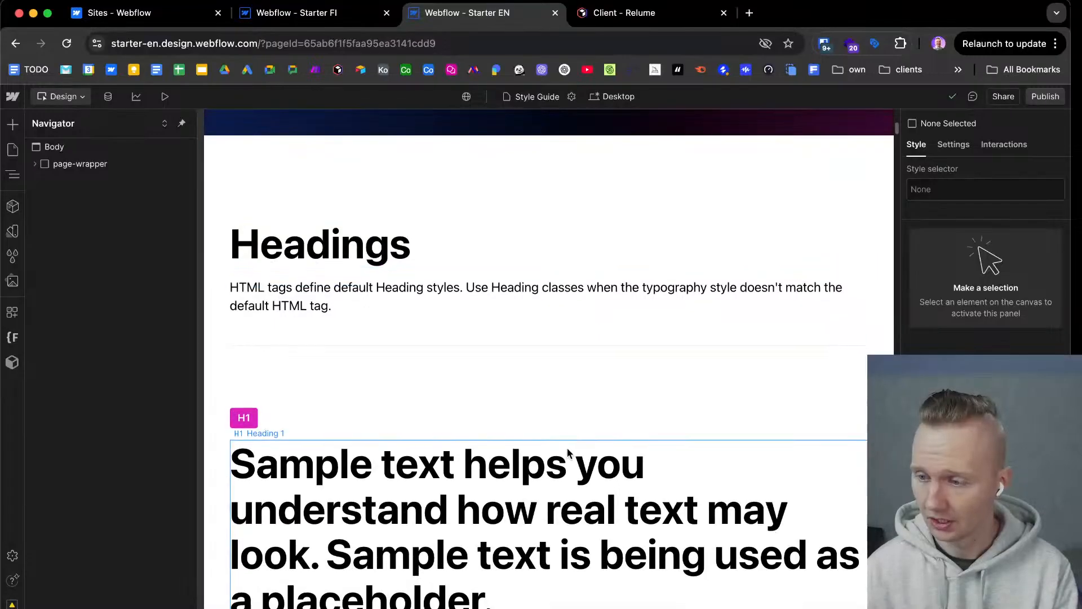
scroll(567, 453, down, 20)
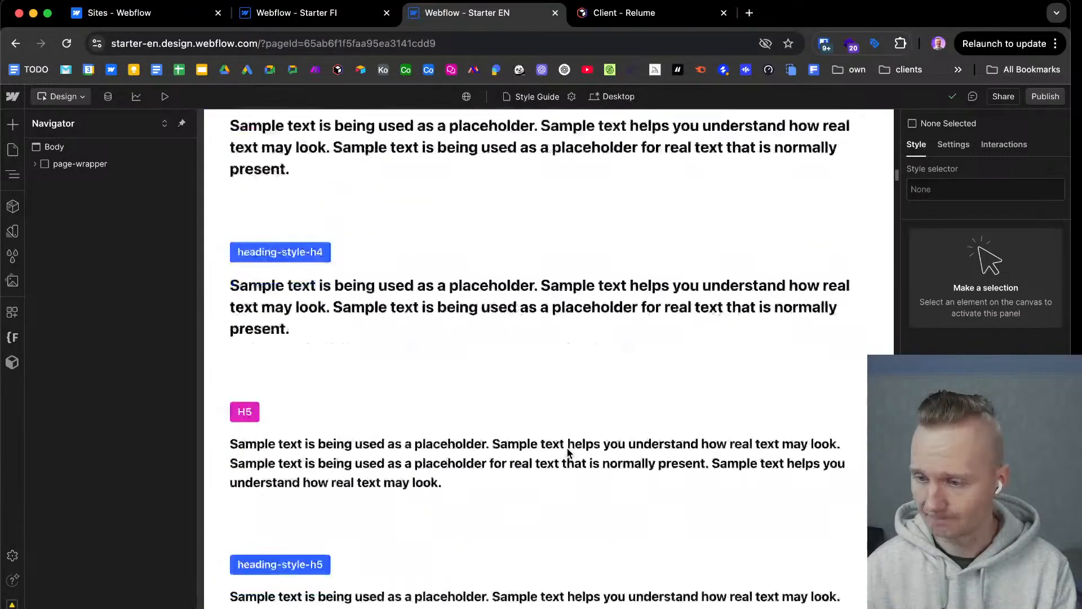
scroll(567, 453, down, 15)
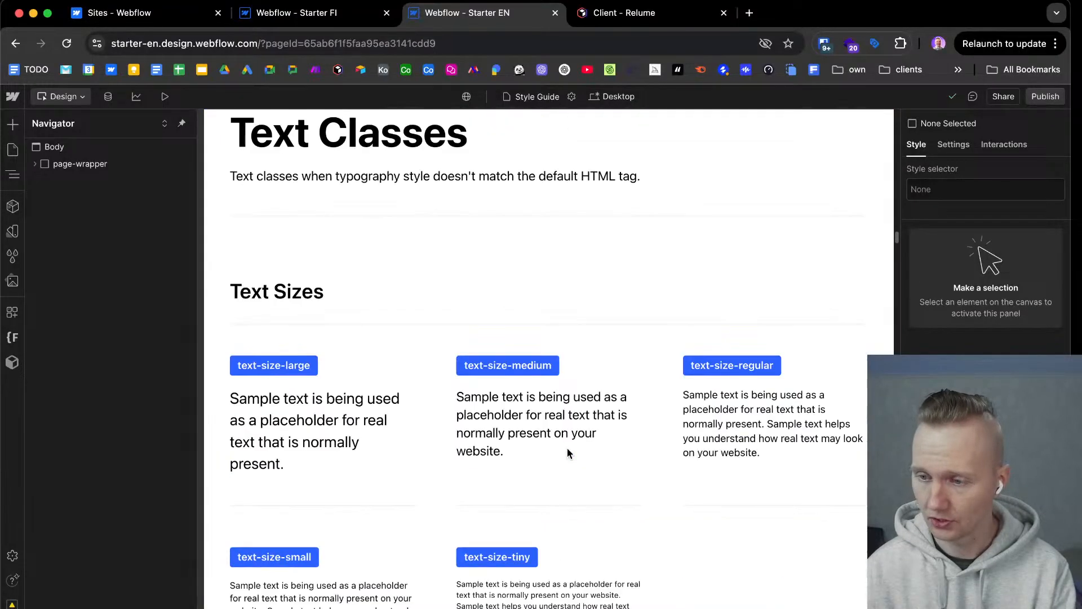
scroll(567, 449, down, 20)
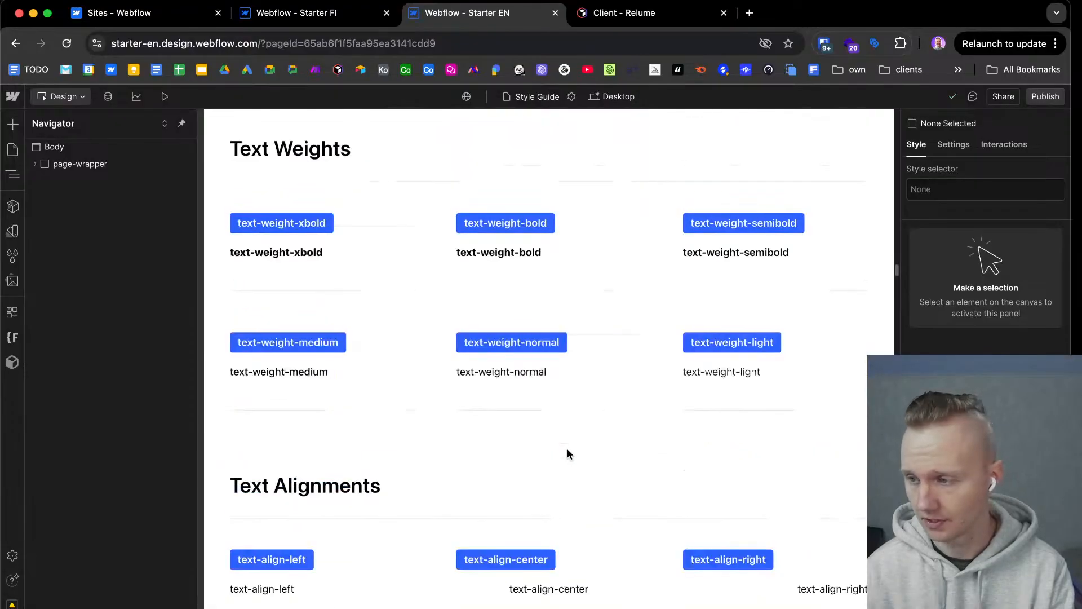
scroll(568, 455, down, 20)
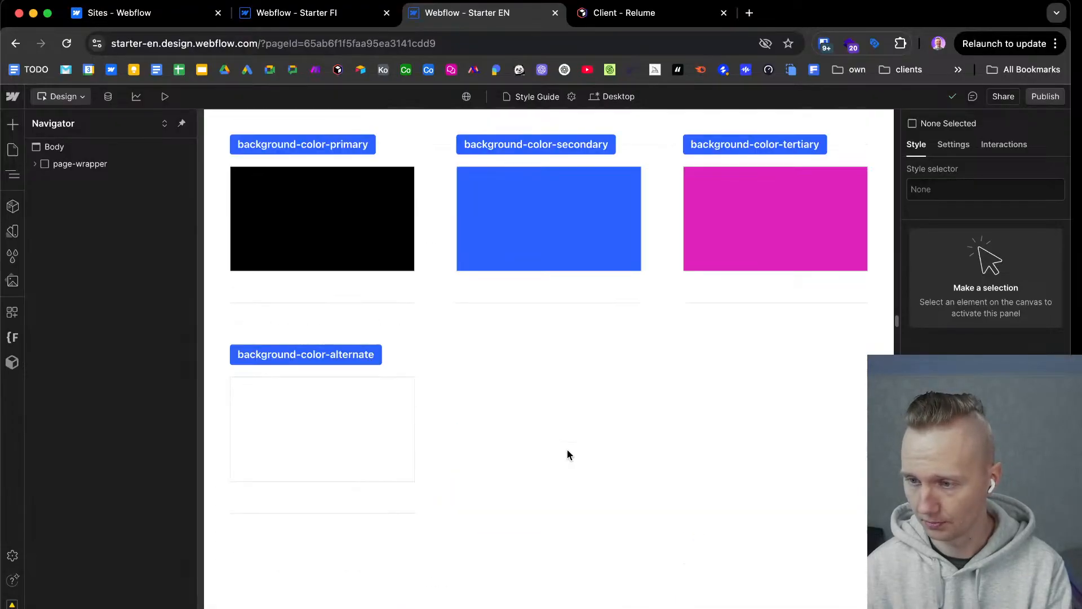
scroll(568, 454, down, 15)
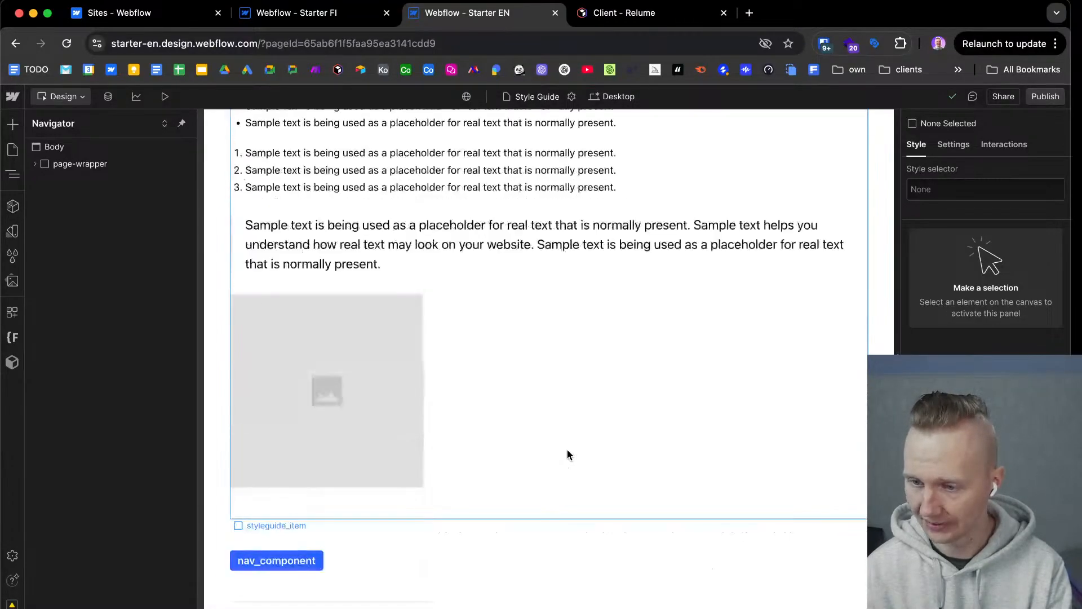
scroll(568, 457, up, 20)
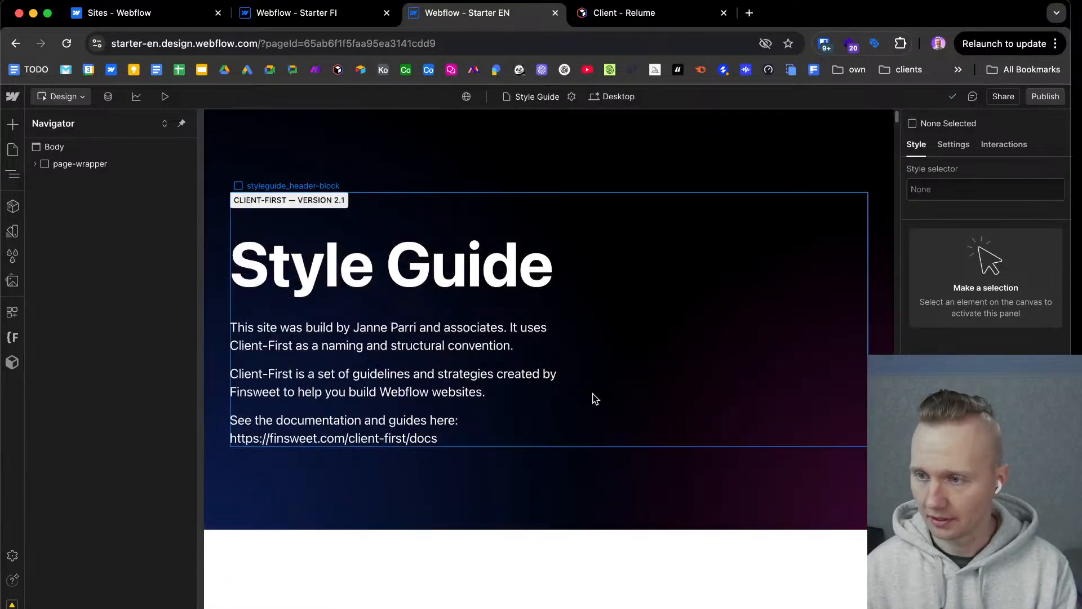
Check the Starter EN site's page list and CMS collections, and return to the design canvas.
click(12, 151)
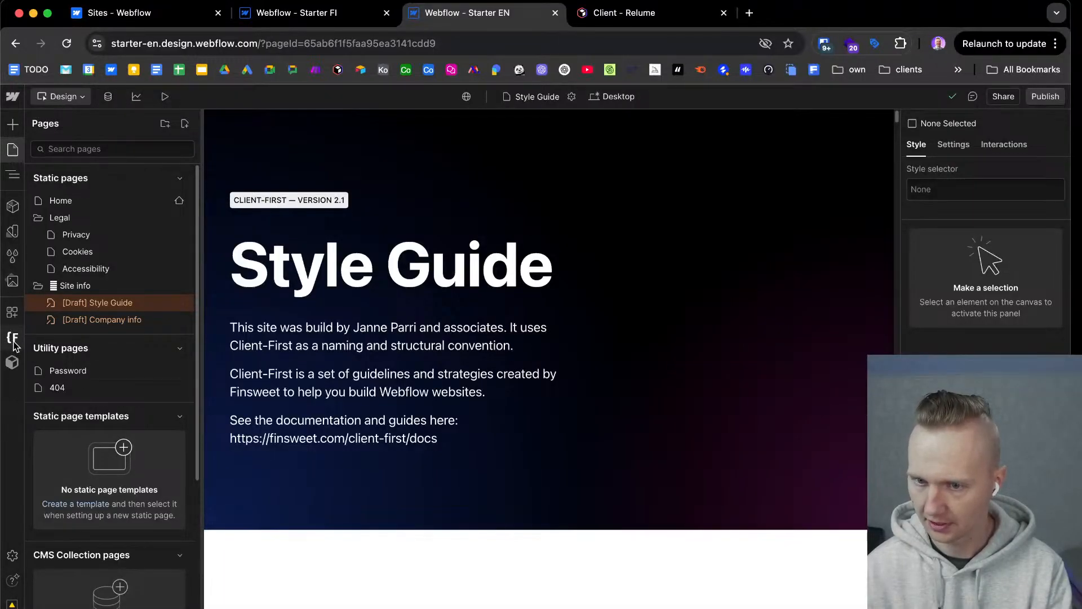
click(108, 98)
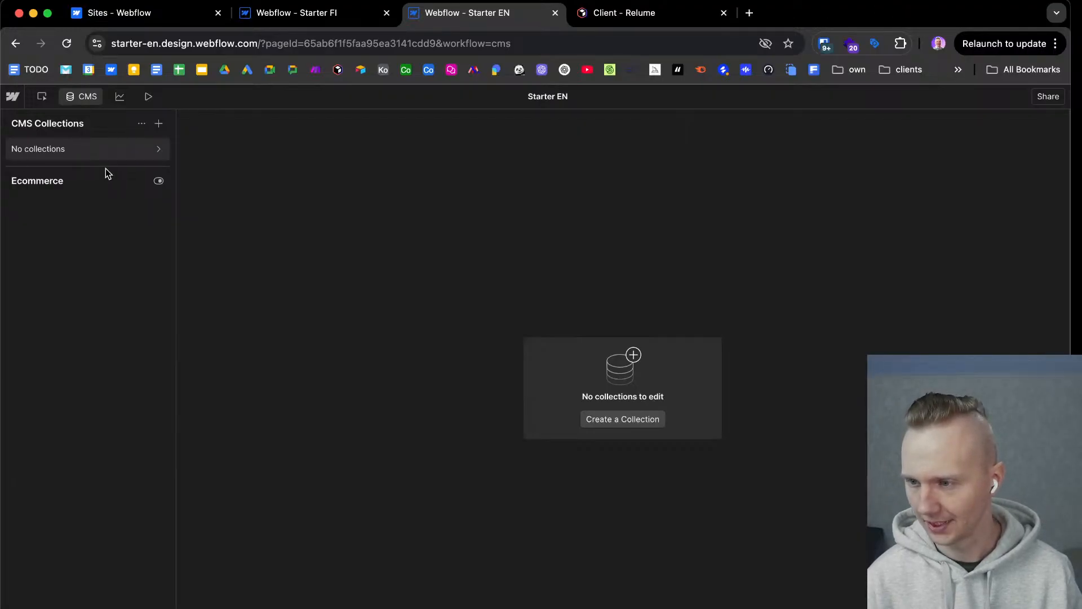
click(89, 97)
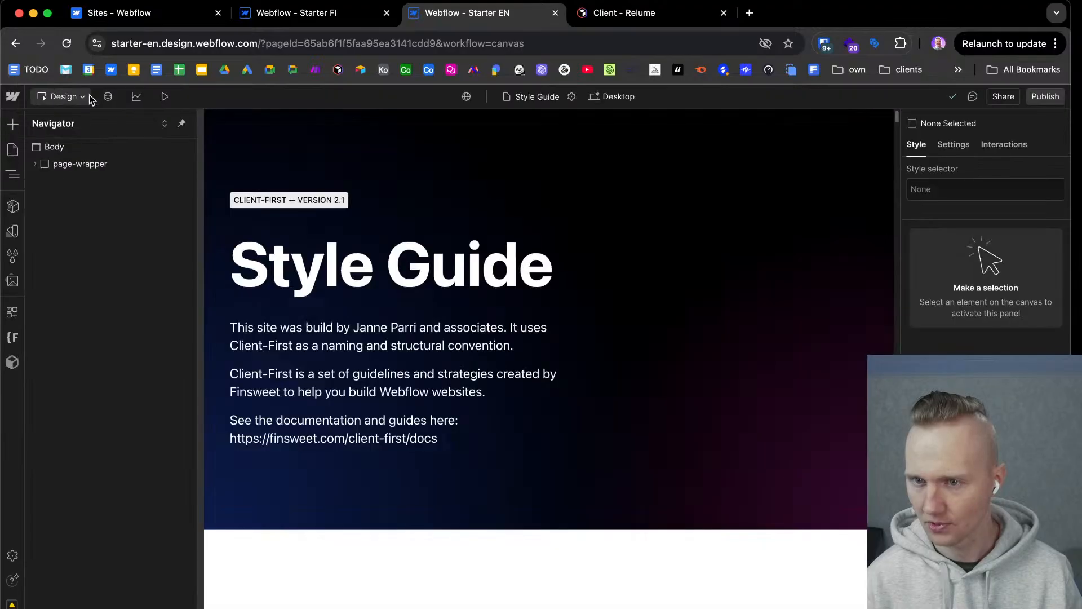
Open the Starter EN site's Home page and switch back to the Starter FI project.
click(12, 149)
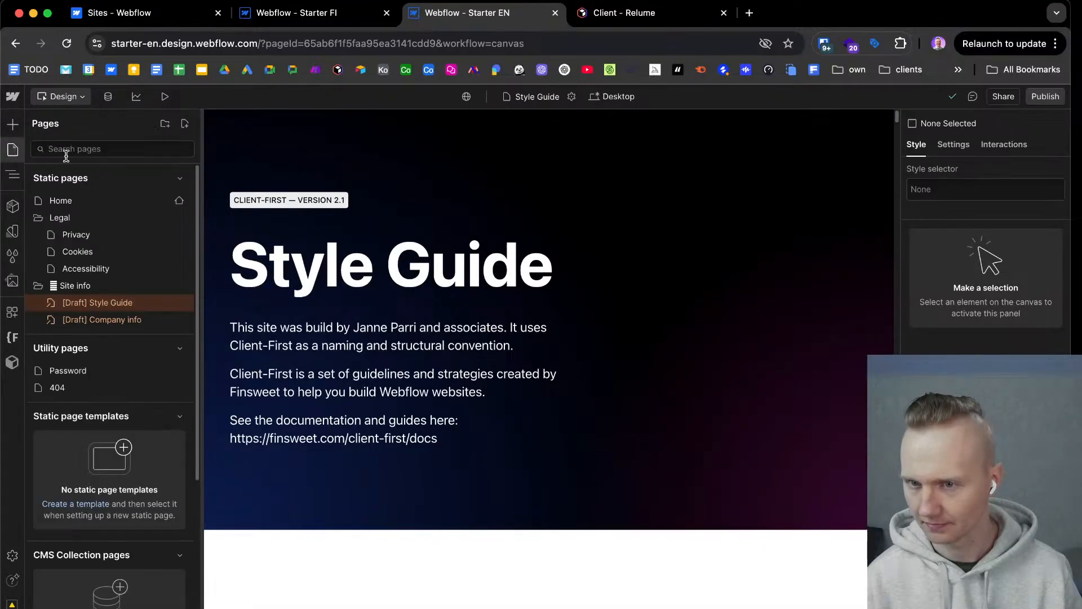
click(81, 202)
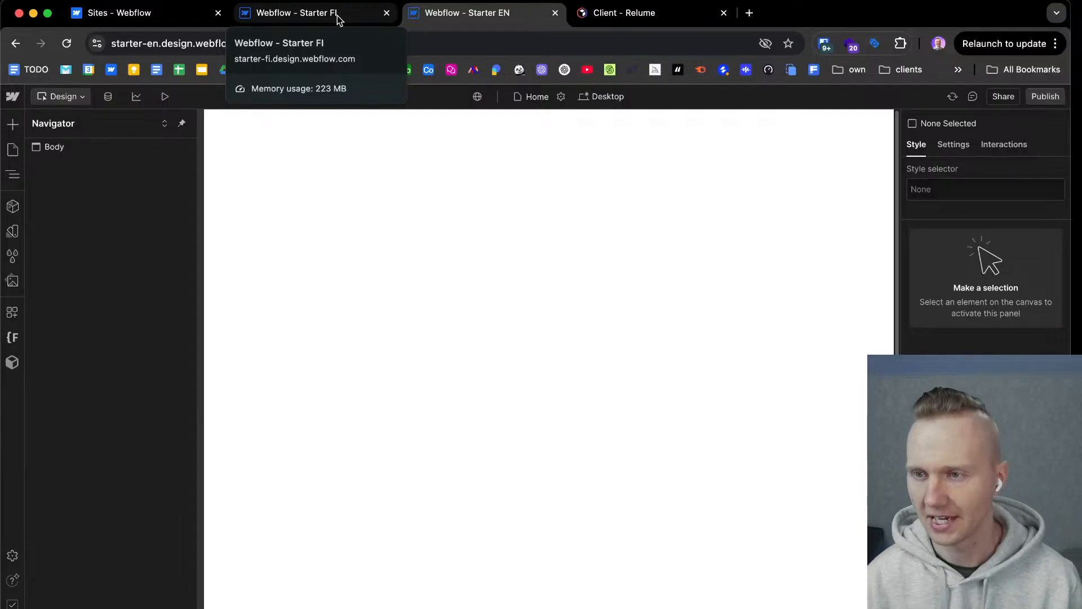
click(338, 15)
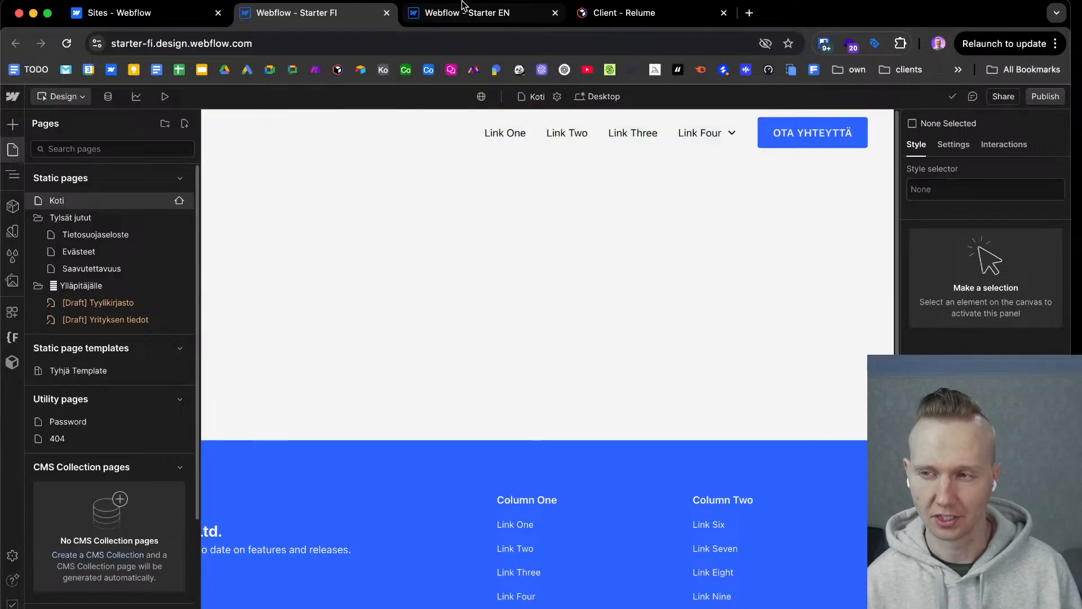
Leave the Starter EN project for the sites dashboard, and close the old dashboard and Starter FI browser tabs.
click(467, 20)
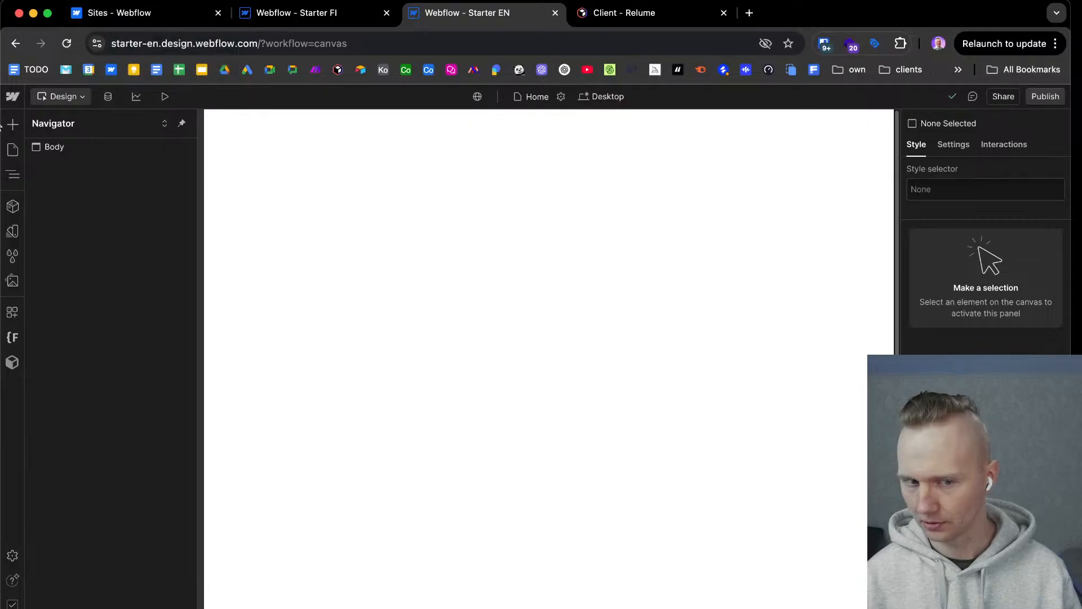
click(13, 99)
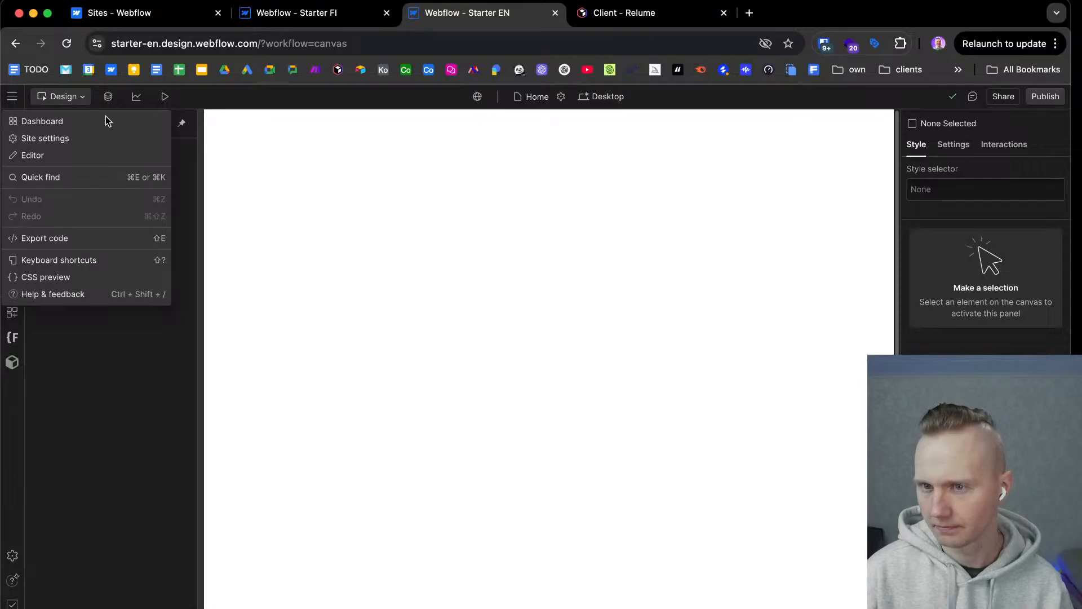
click(39, 121)
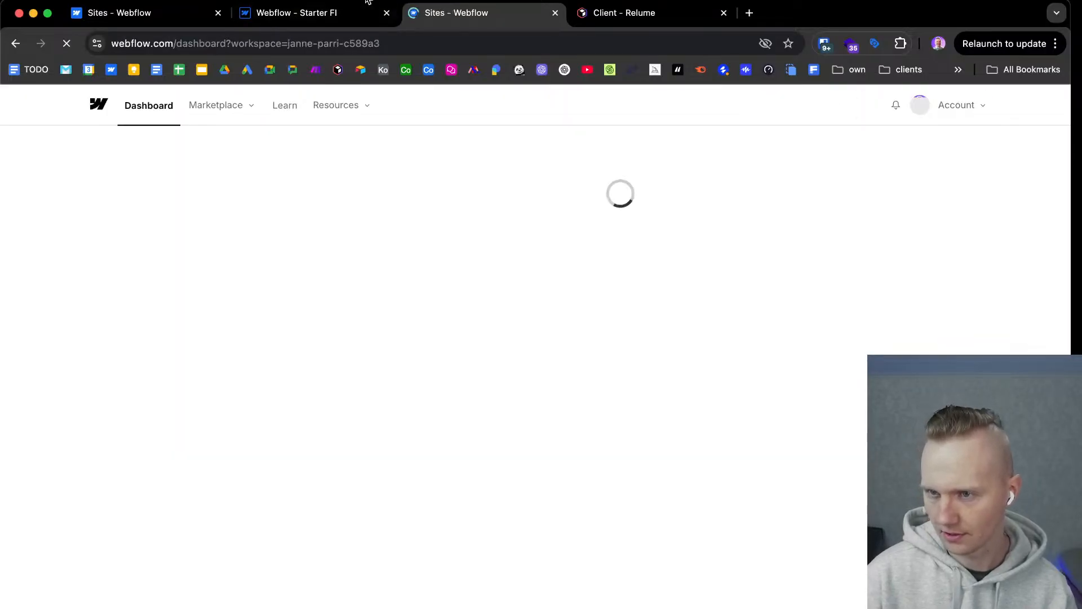
click(218, 13)
click(218, 12)
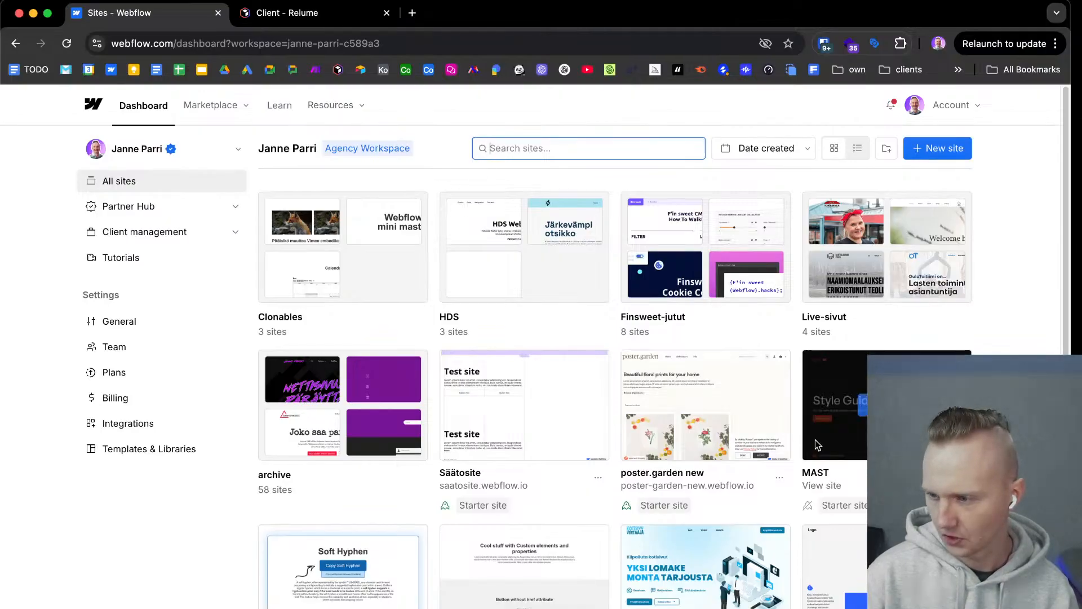
Duplicate the Starter EN site with its hosting, SEO and integration settings copied, and refresh the site list.
scroll(416, 451, down, 7)
click(416, 456)
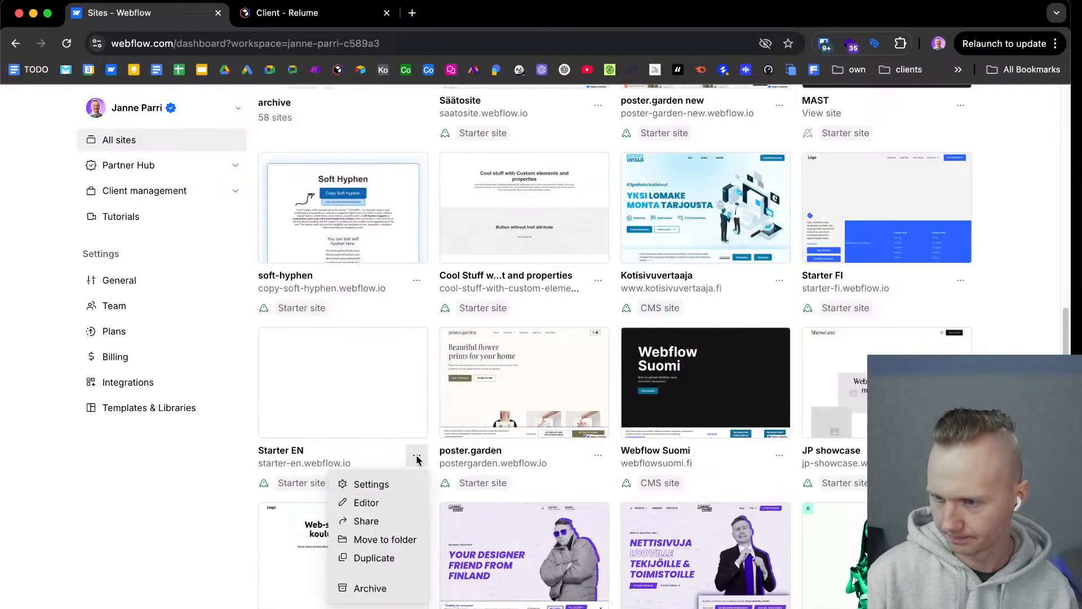
click(383, 559)
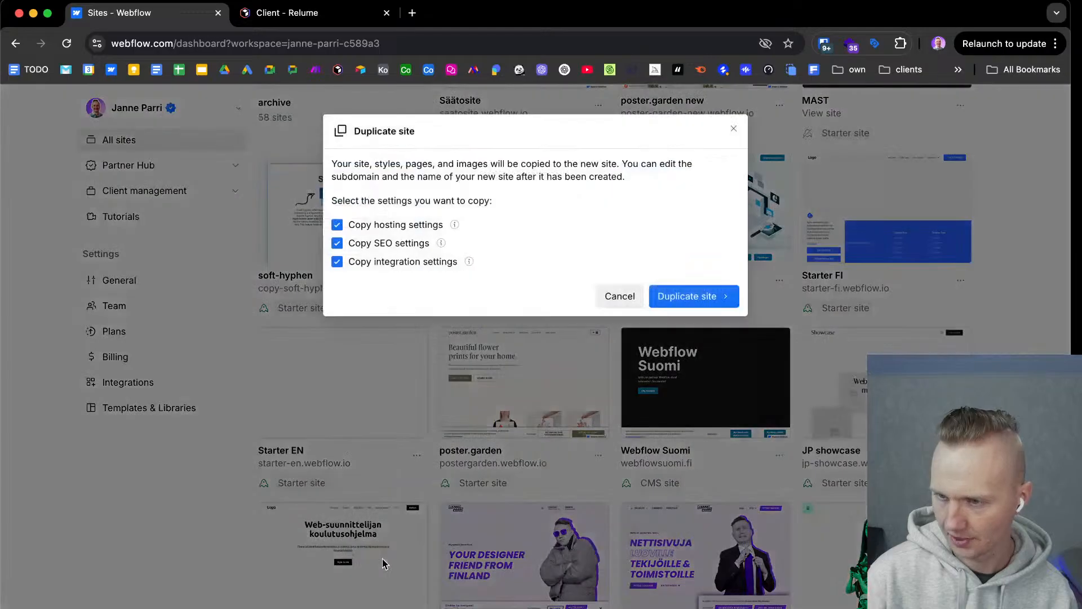
click(697, 295)
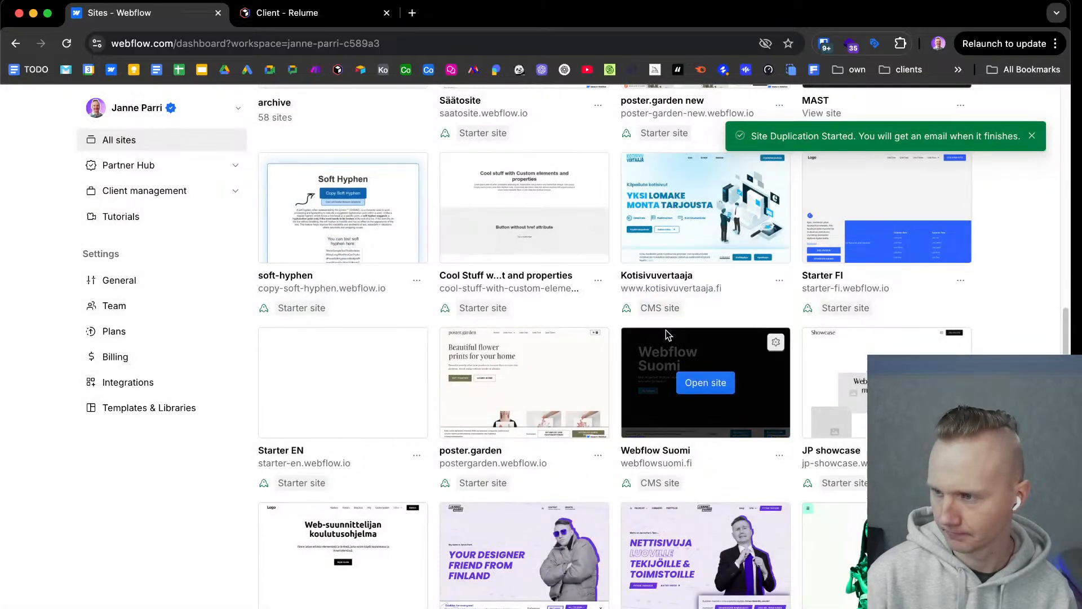
scroll(665, 332, up, 7)
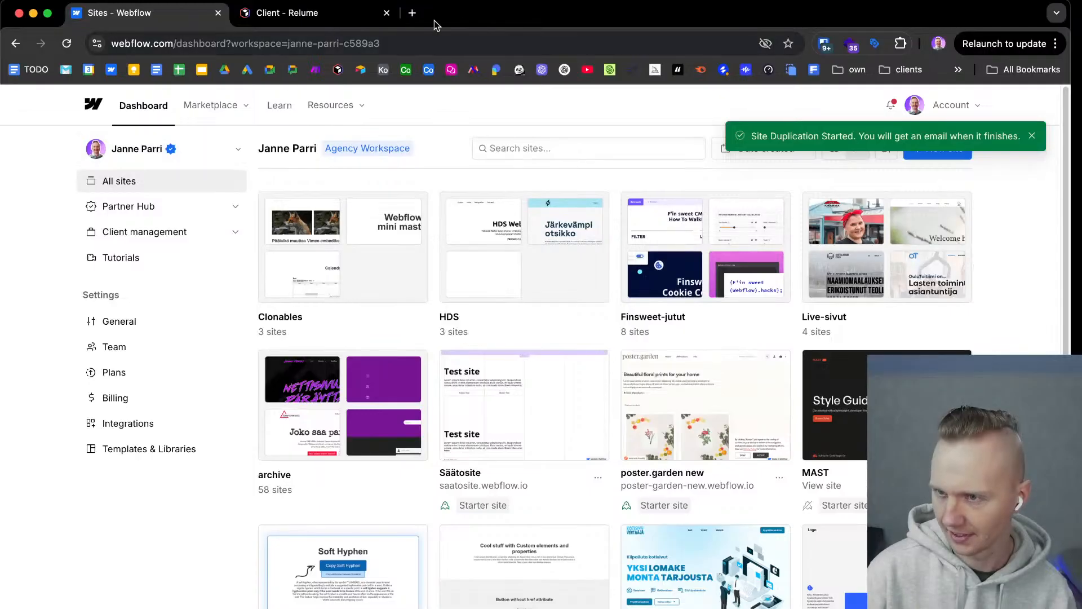
click(67, 44)
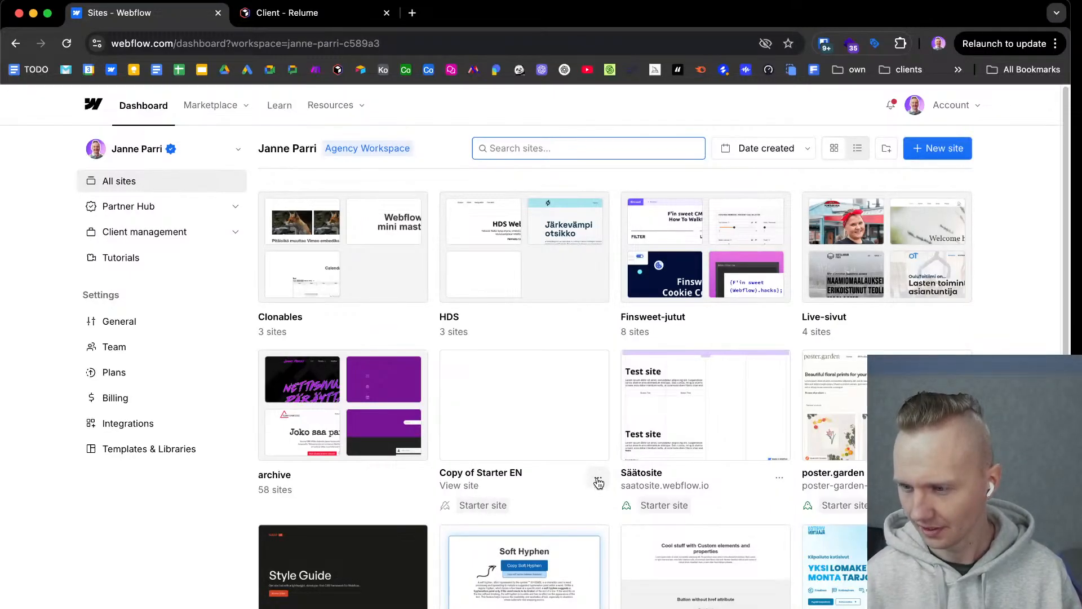
Rename the duplicated Starter EN site as "Client project" in its general settings and save the change.
click(598, 479)
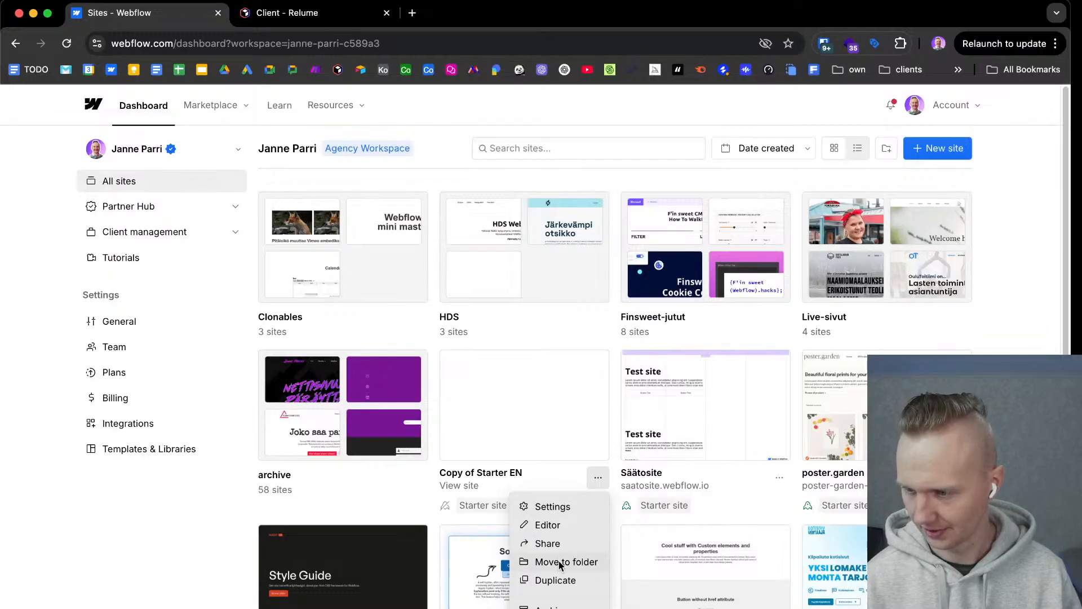
click(555, 507)
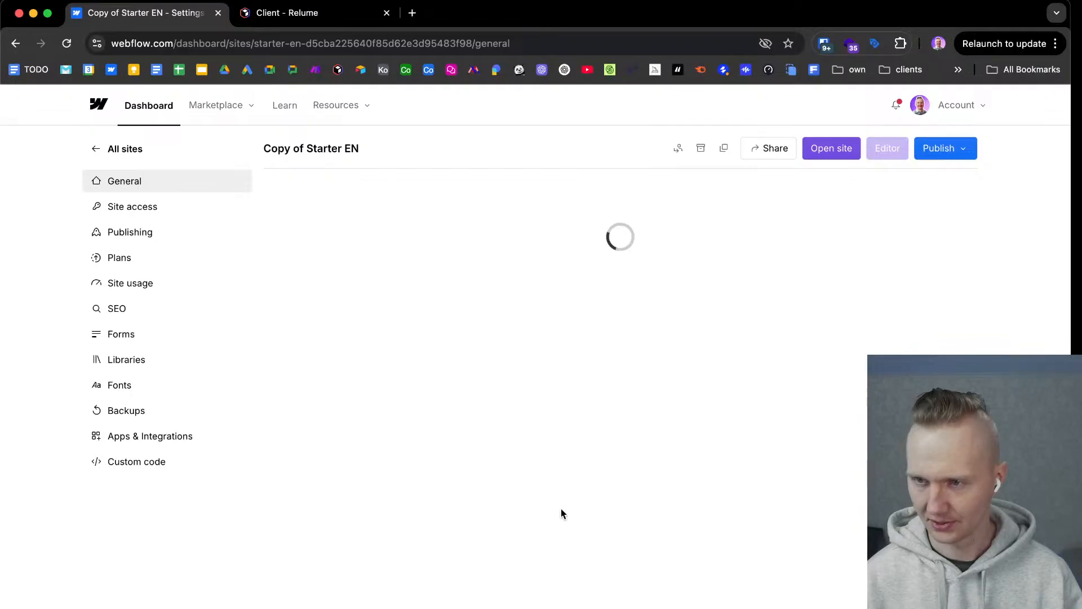
triple_click(370, 247)
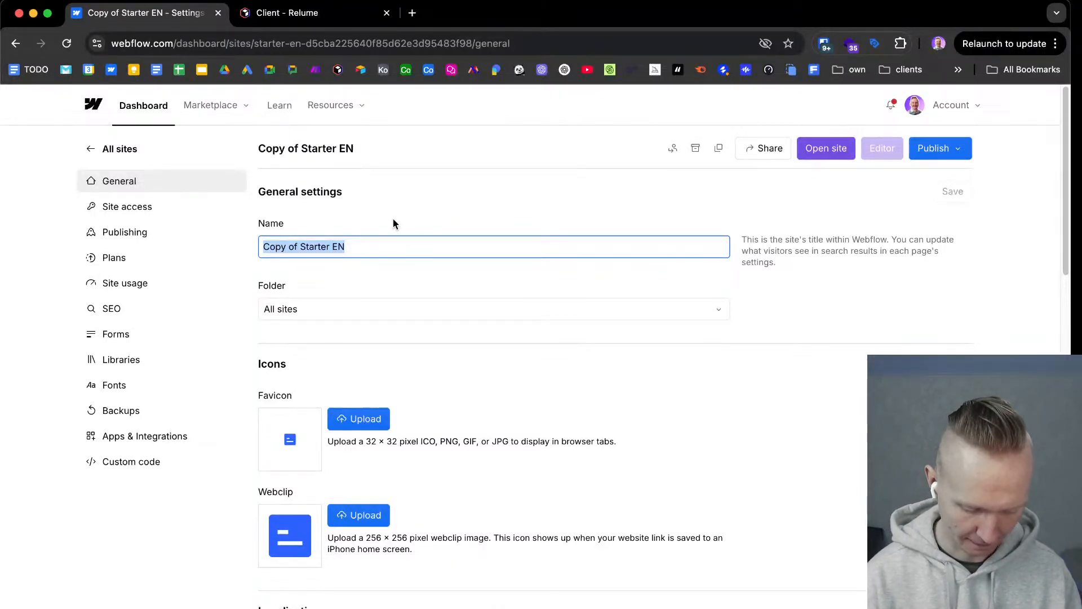
text(Client)
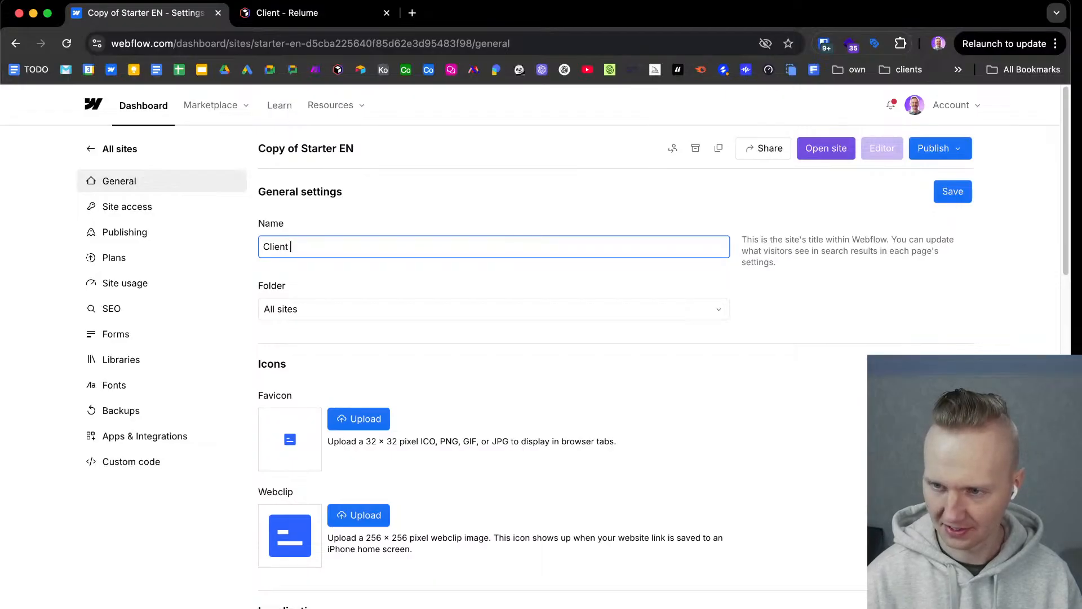
text( project)
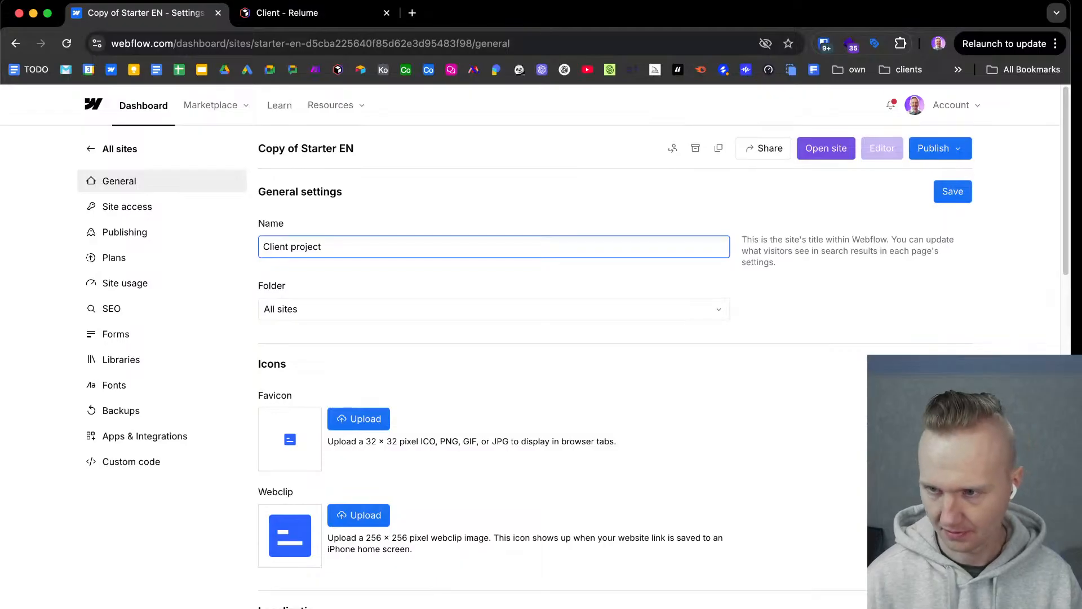
click(394, 210)
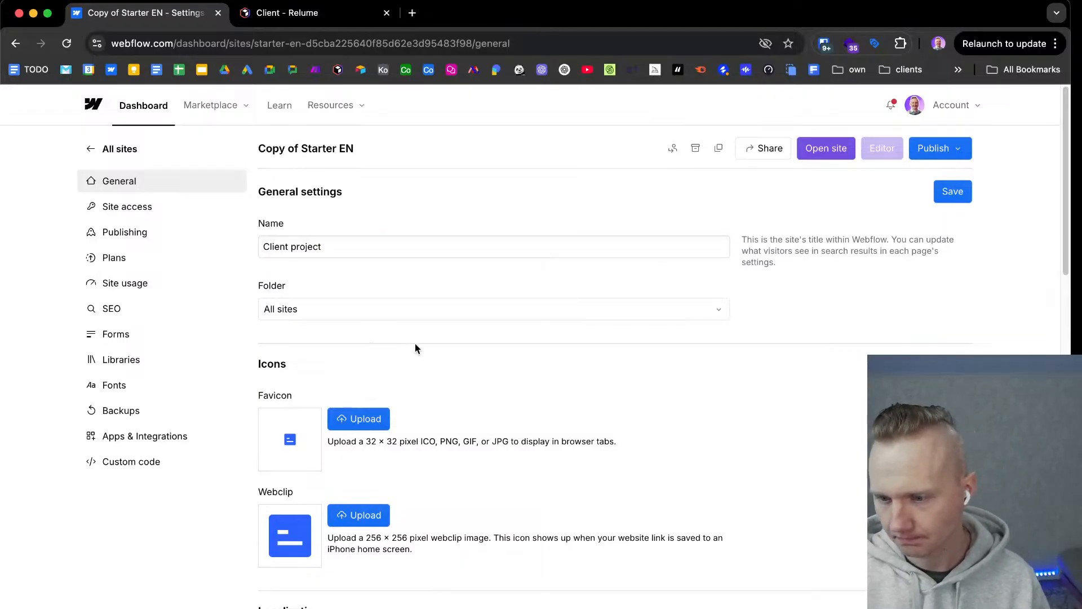
scroll(415, 343, down, 1)
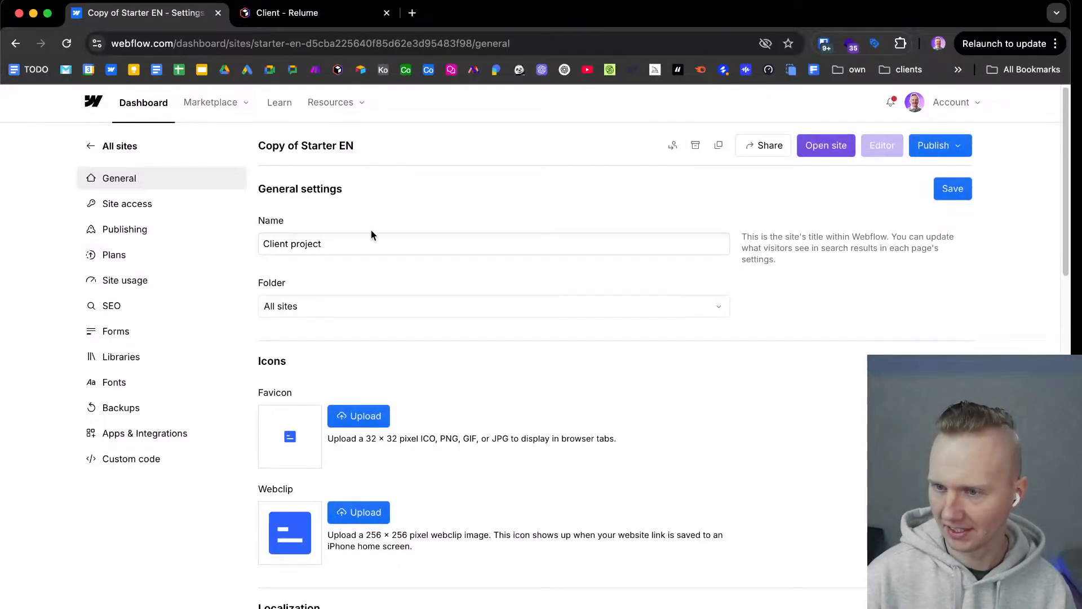
click(950, 191)
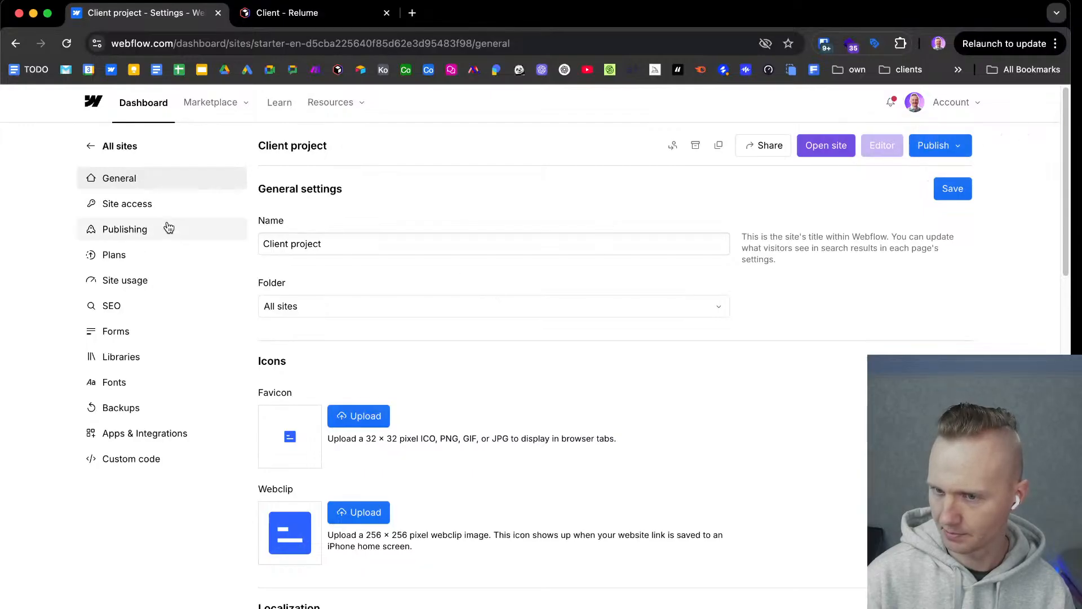
Check the Client project's staging domain in its publishing settings, and return to the general settings.
click(160, 232)
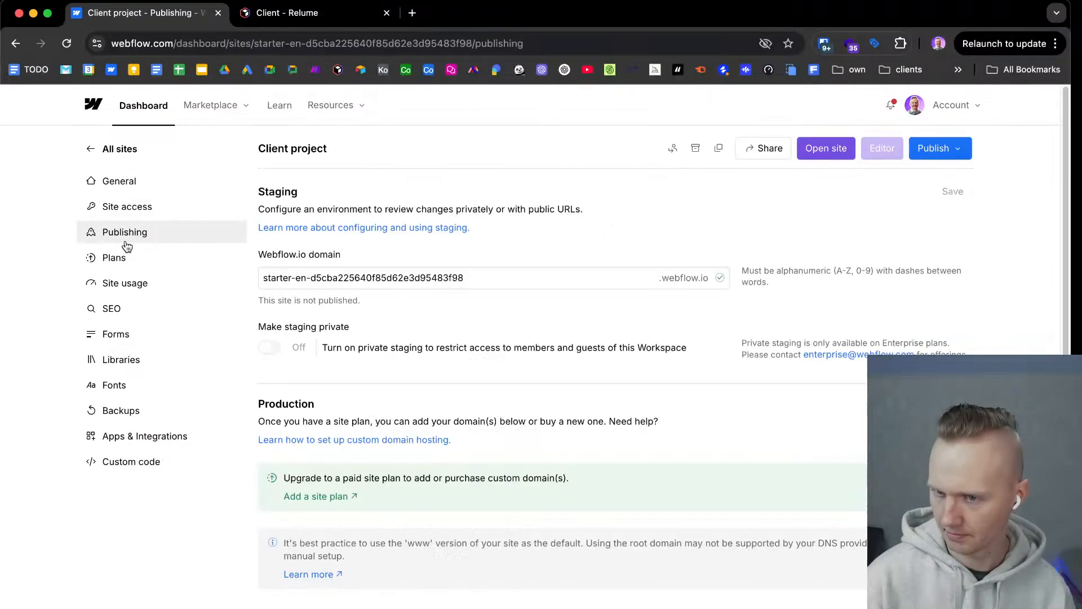
click(483, 275)
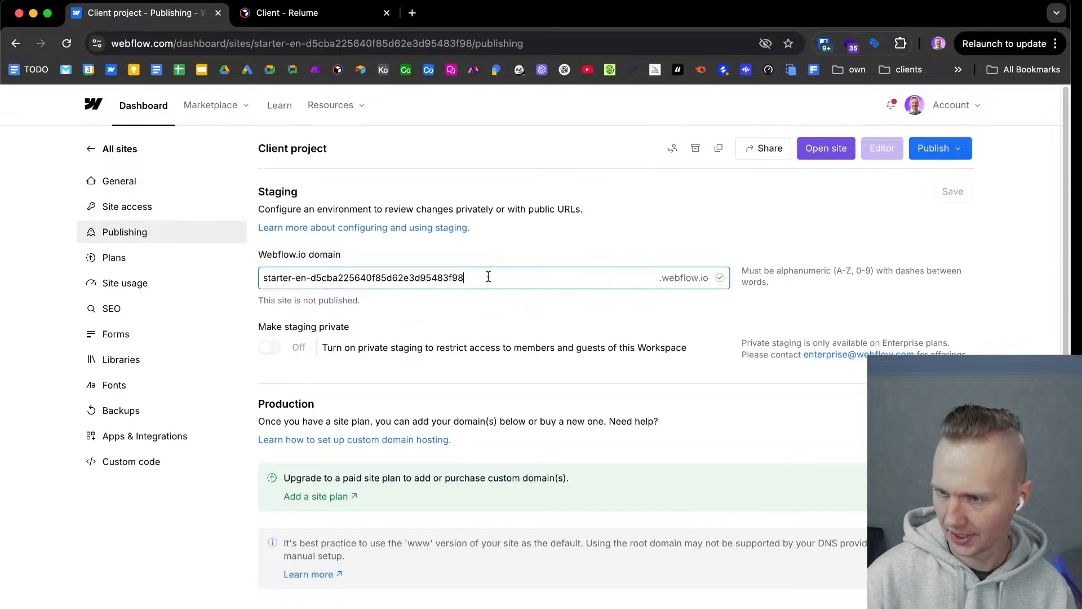
click(136, 186)
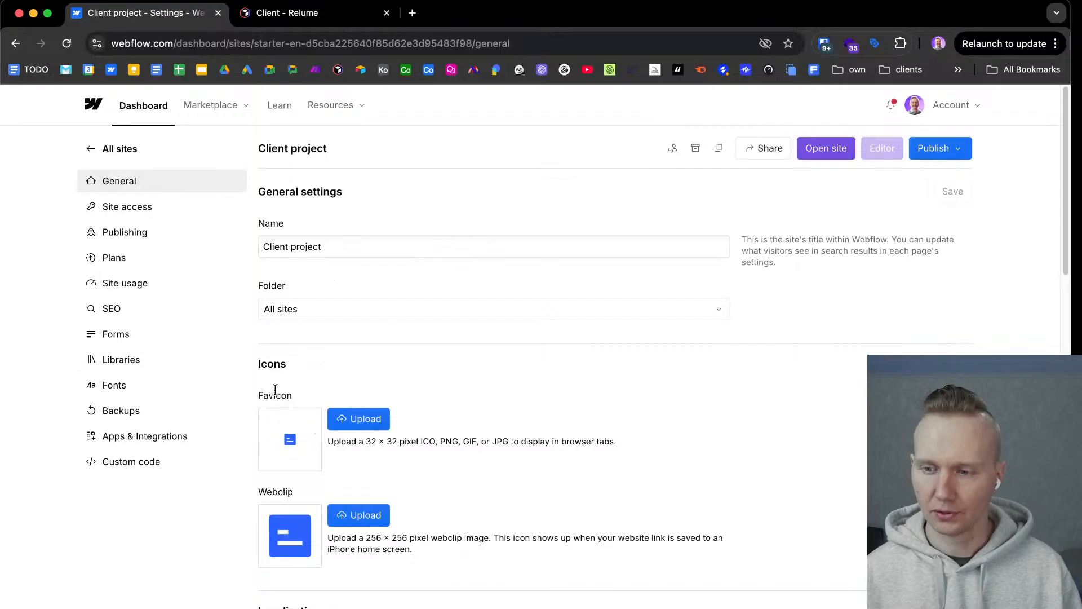
Examine the general settings for icons, localization, website password, Webflow branding and site overview, and return to their beginning.
scroll(291, 409, down, 3)
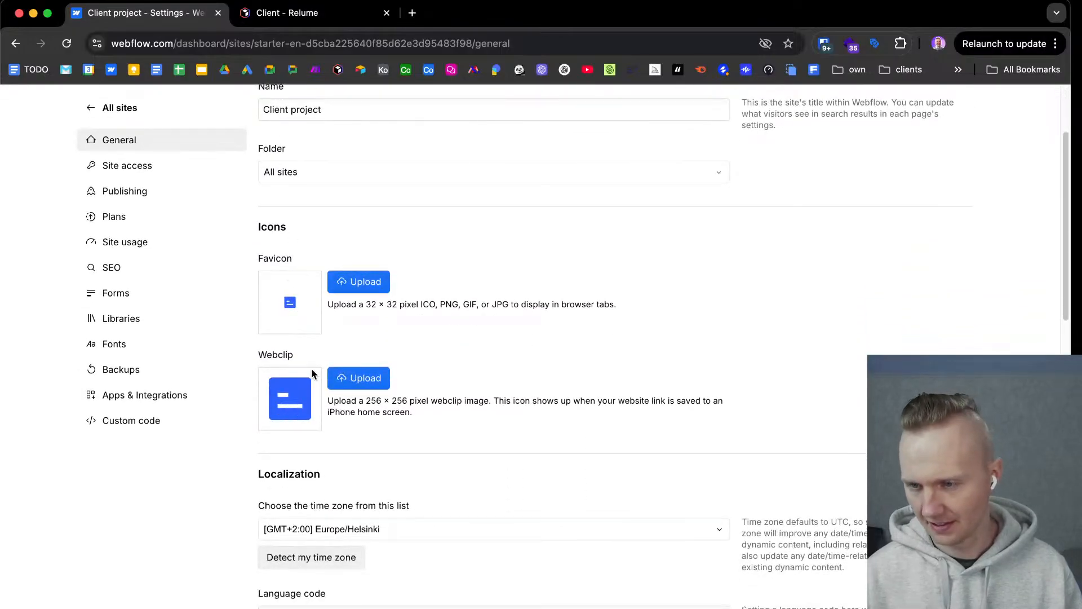
scroll(377, 326, down, 2)
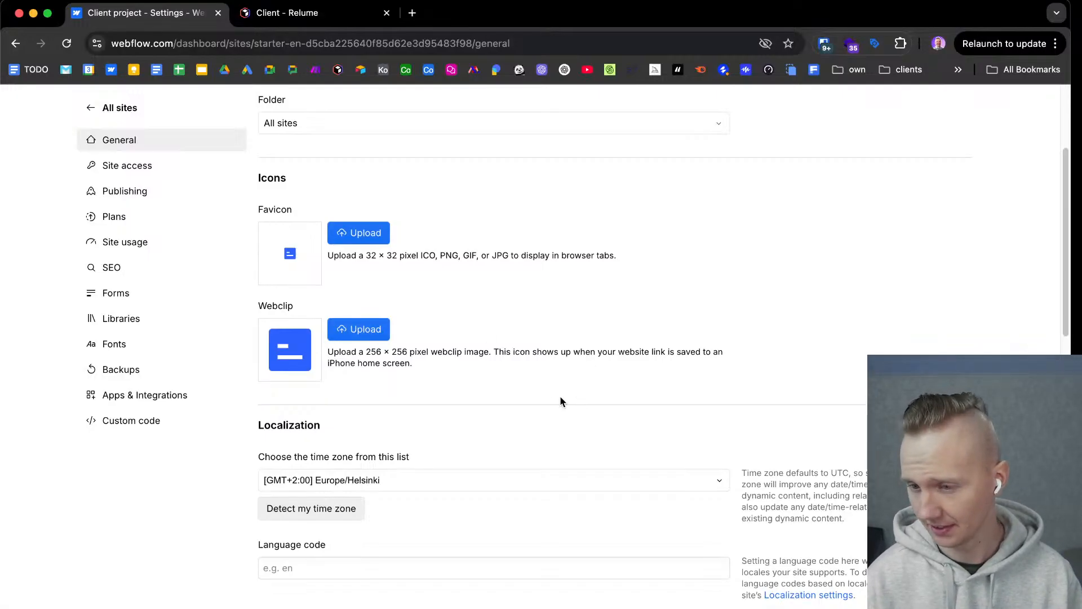
scroll(567, 398, down, 3)
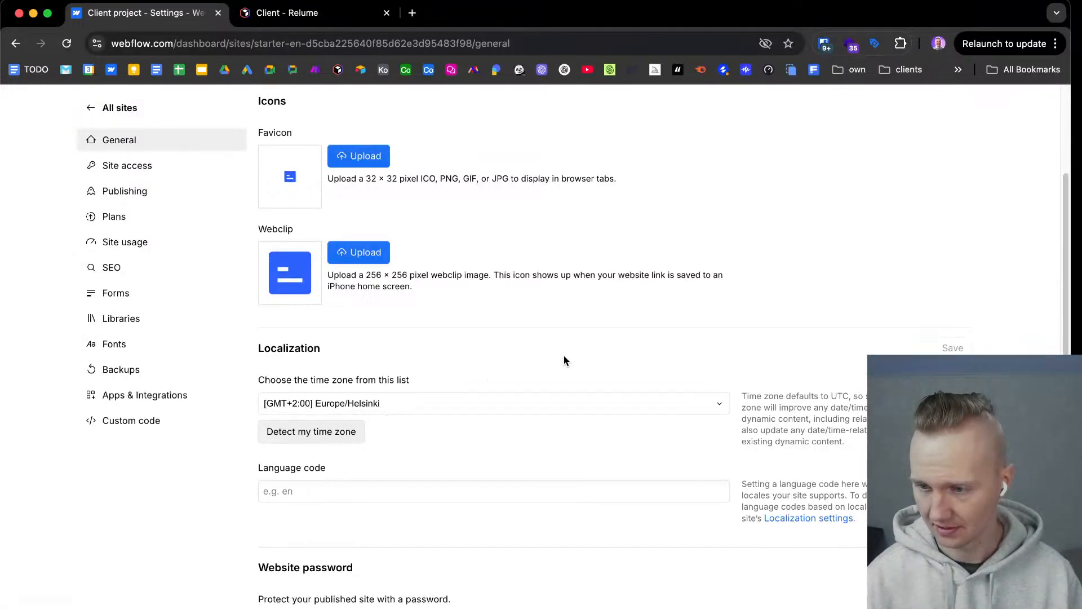
scroll(565, 364, down, 6)
scroll(564, 377, down, 5)
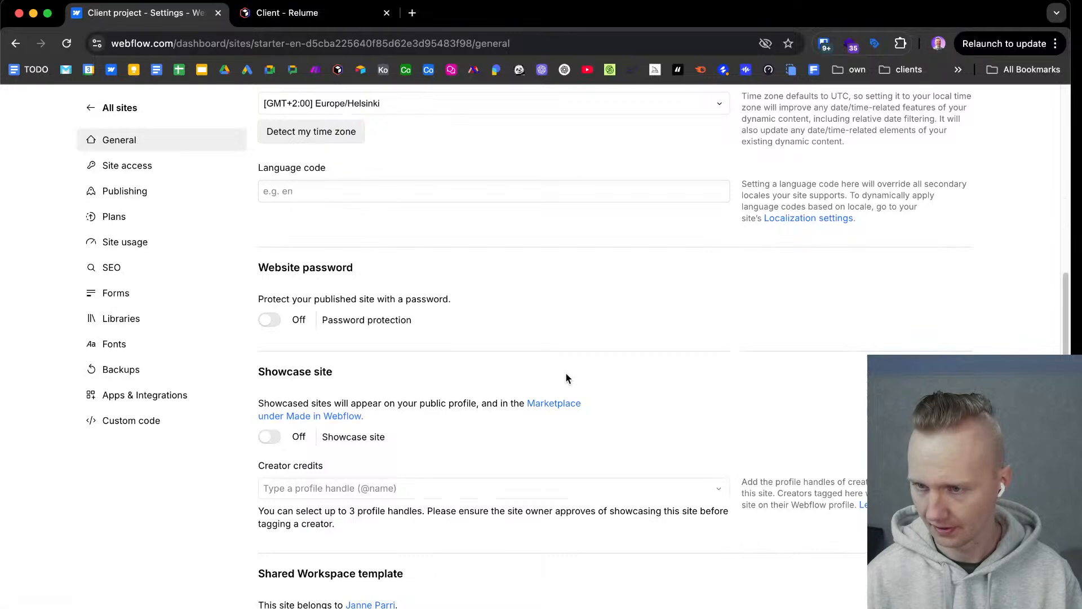
scroll(566, 378, down, 18)
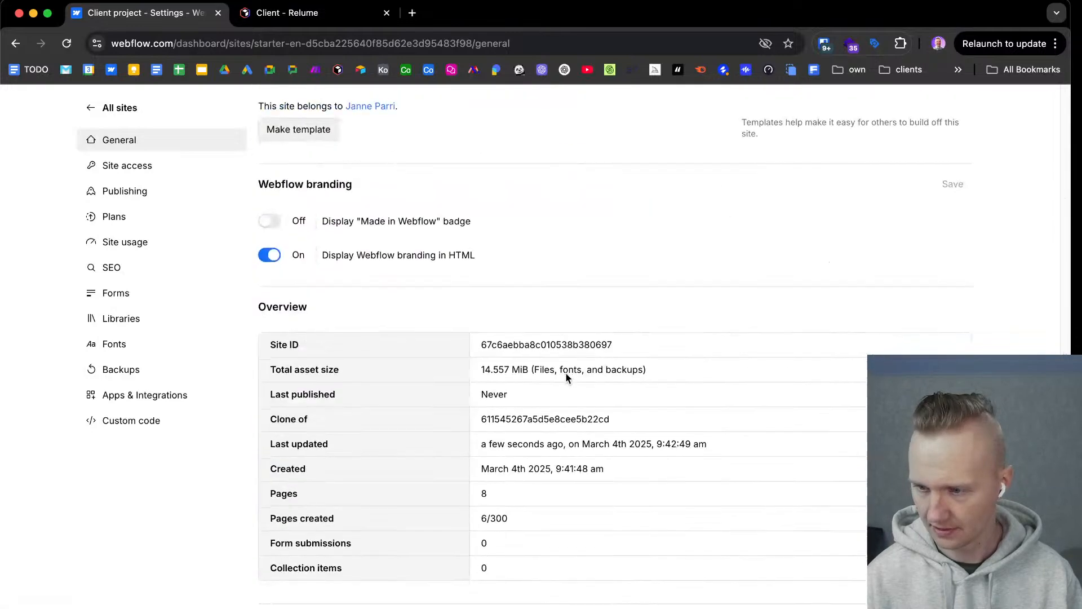
scroll(516, 459, up, 20)
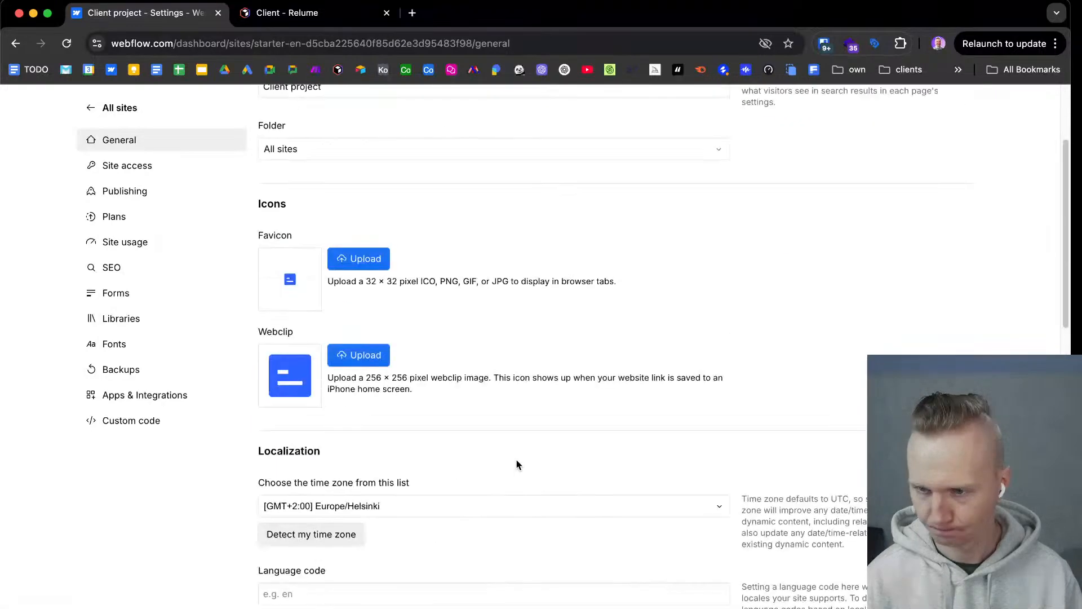
scroll(518, 461, up, 3)
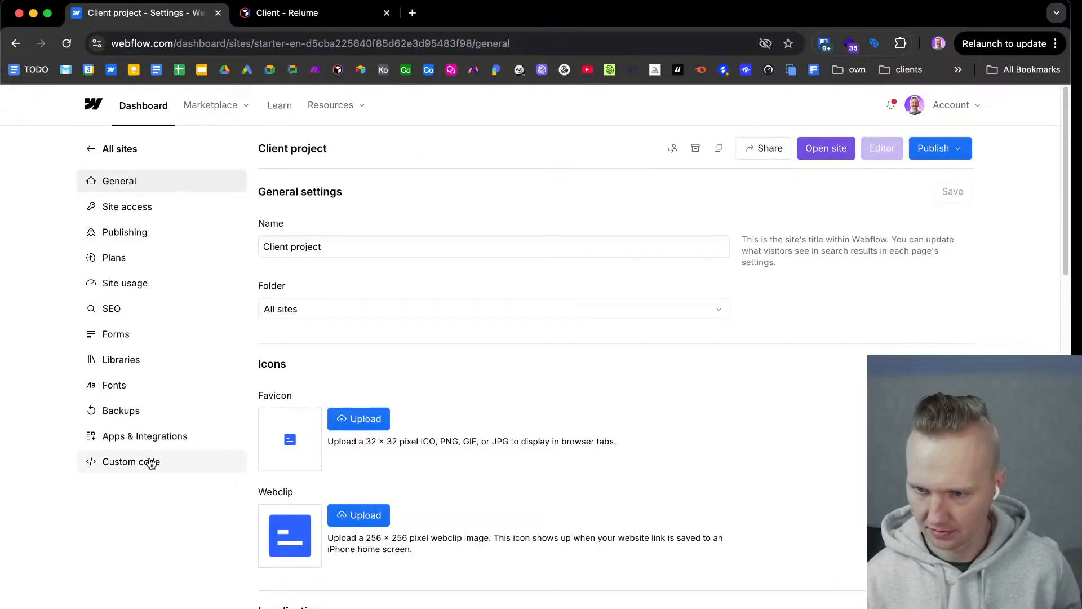
Review the Client project's custom head and footer code, and its Meta Pixel and connected apps integrations.
click(124, 461)
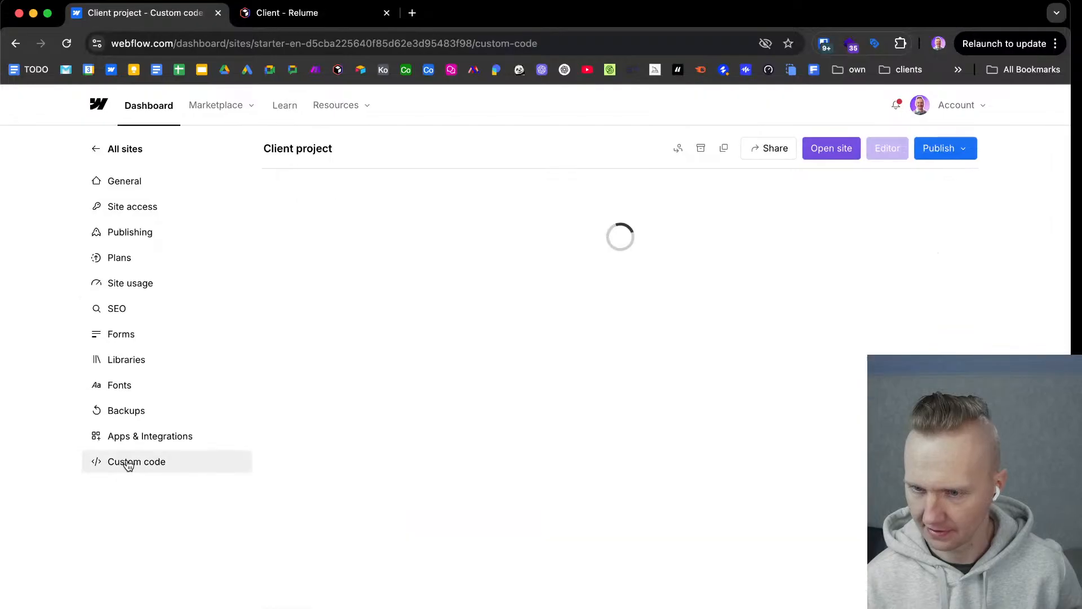
scroll(401, 327, down, 5)
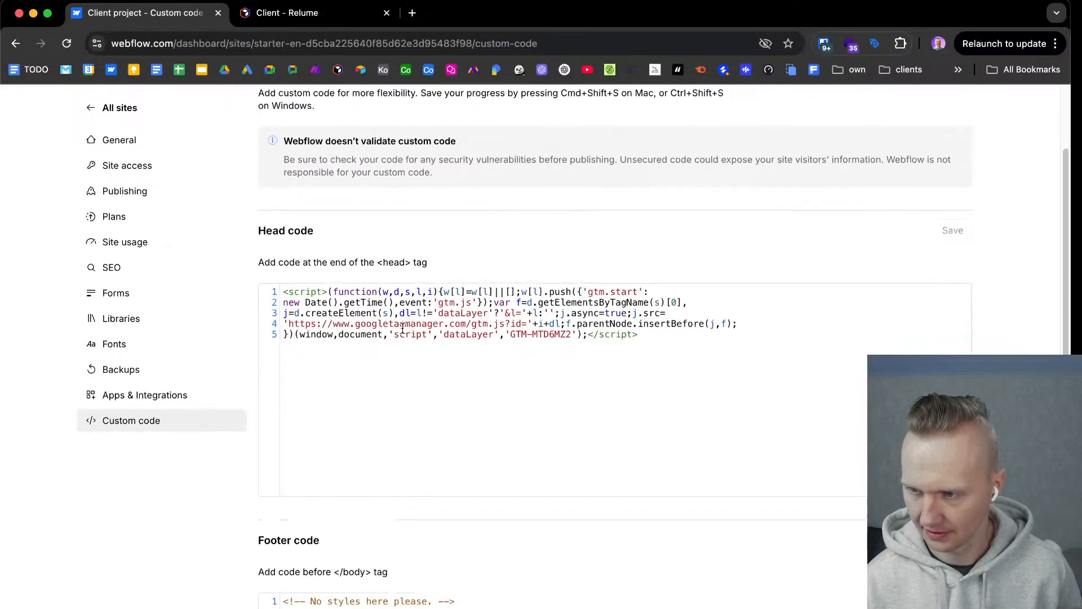
scroll(402, 328, down, 2)
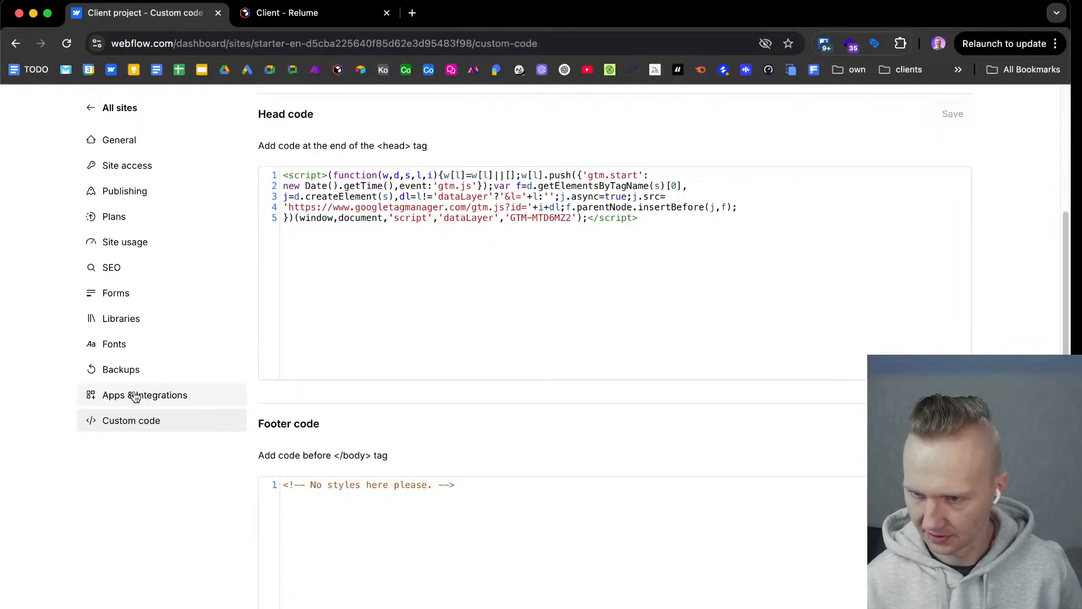
scroll(145, 394, up, 7)
click(151, 435)
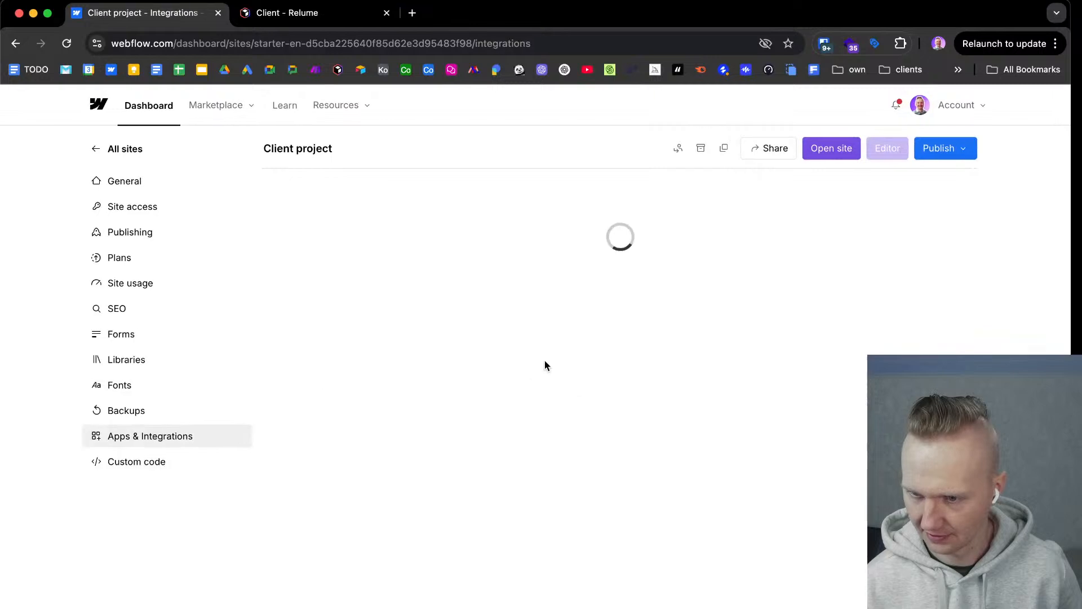
scroll(545, 364, down, 5)
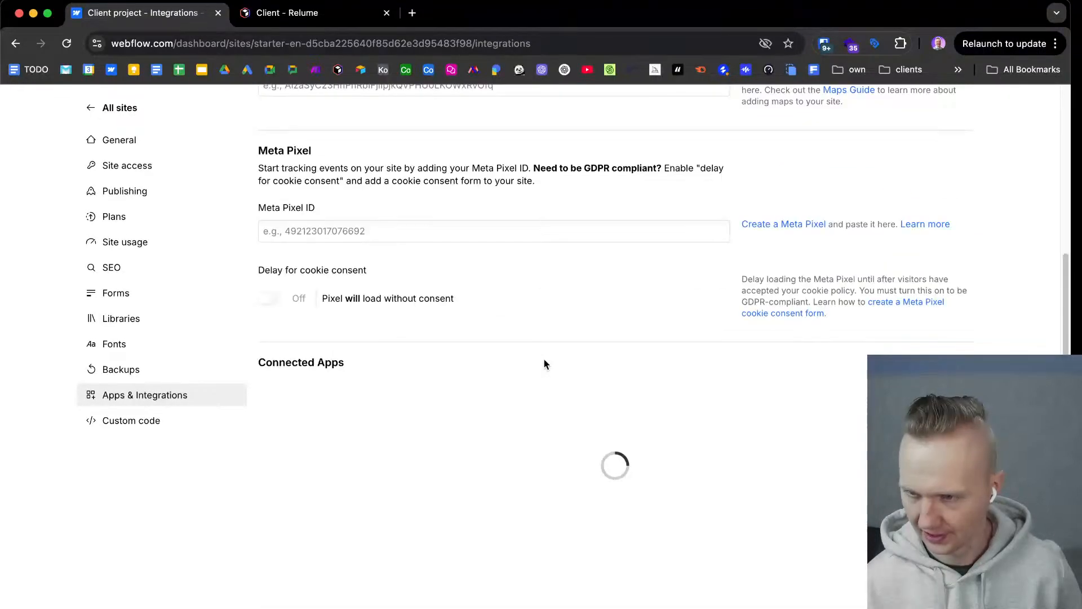
scroll(545, 364, down, 4)
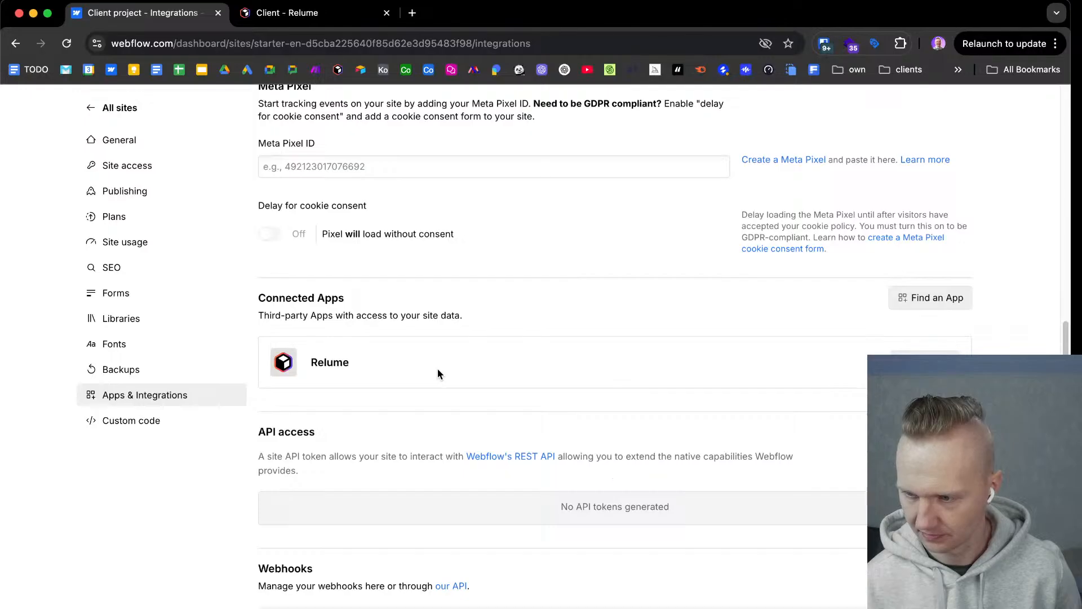
Open the Client project in the Designer, and go back through its site settings to the font settings.
scroll(439, 373, up, 7)
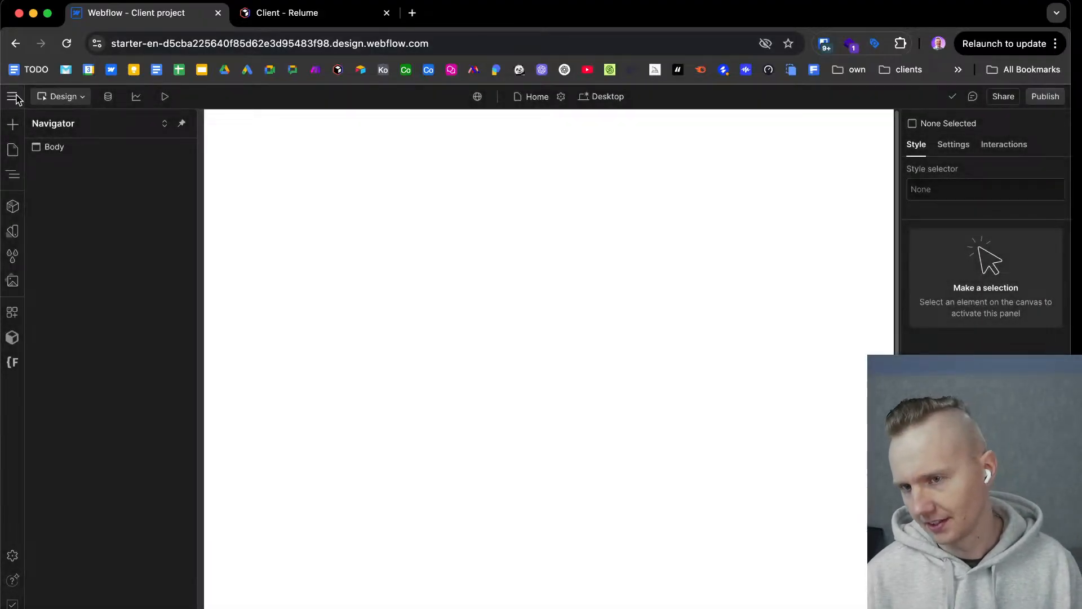
click(14, 96)
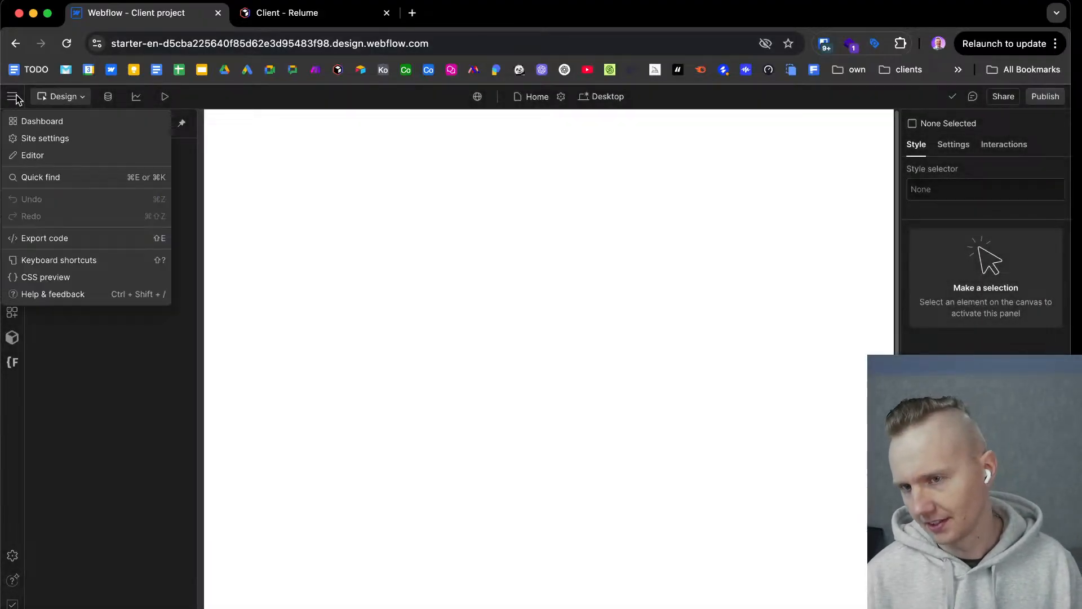
click(25, 138)
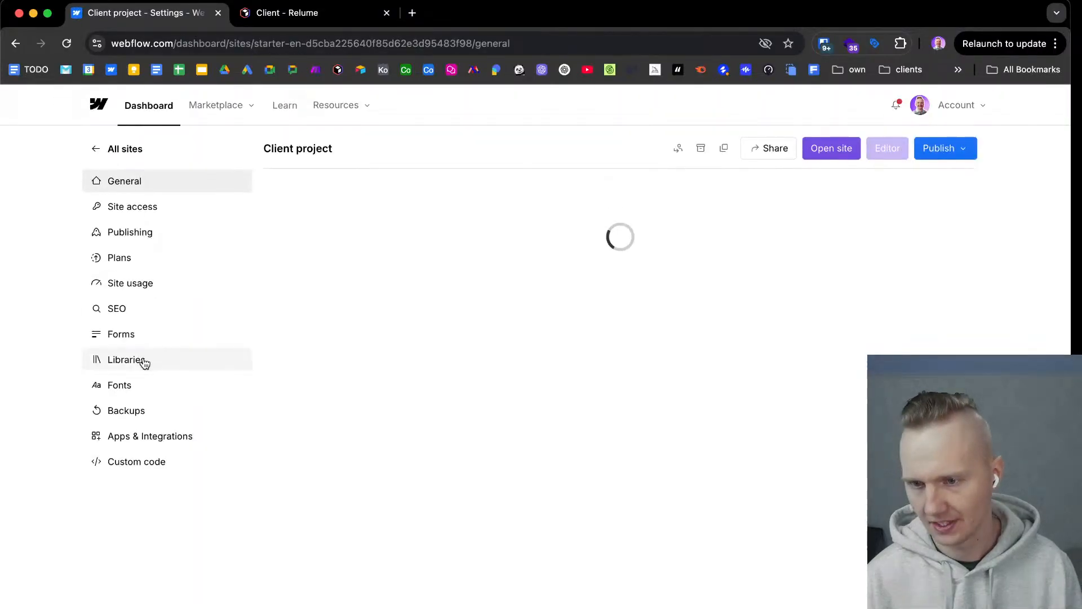
click(149, 384)
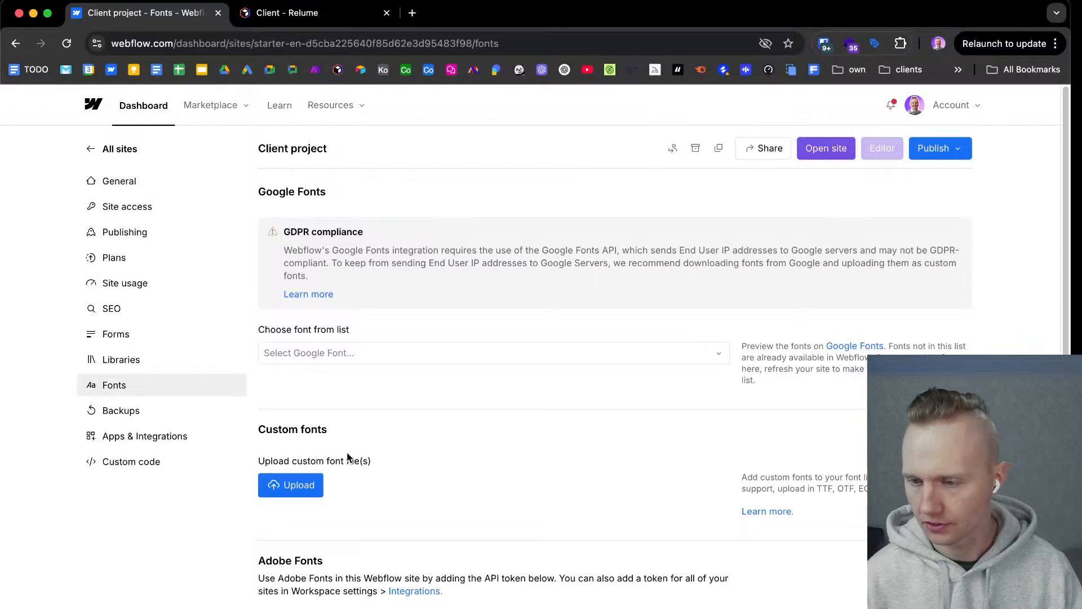
Switch to the Client file in Figma and examine the typeface, desktop and mobile headings, and text styles in the Style Guide's Typography frame.
key(ctrl+Right)
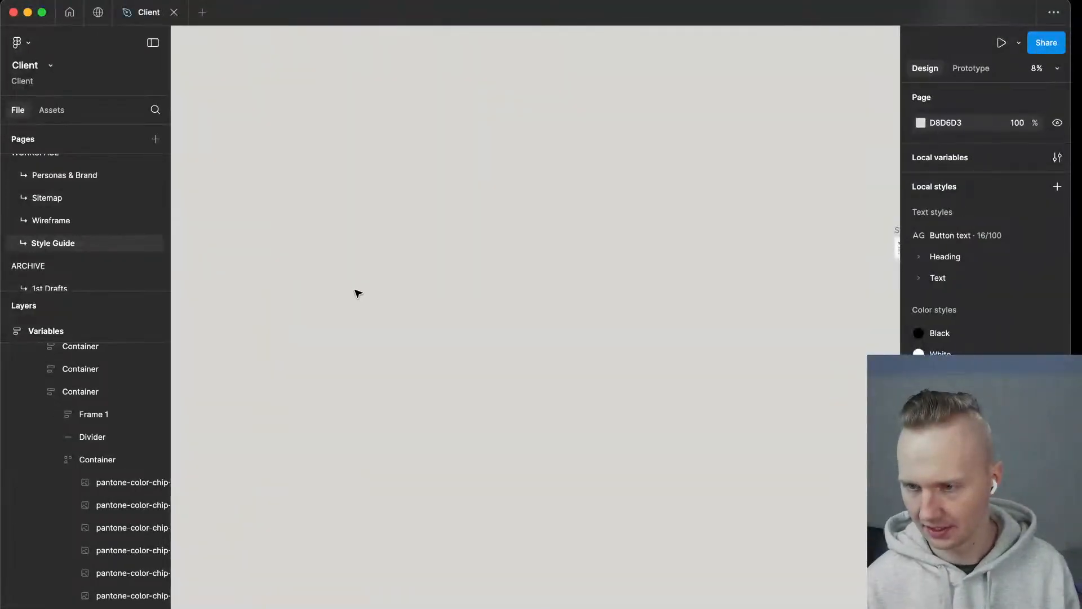
scroll(578, 372, down, 5)
scroll(857, 370, up, 5)
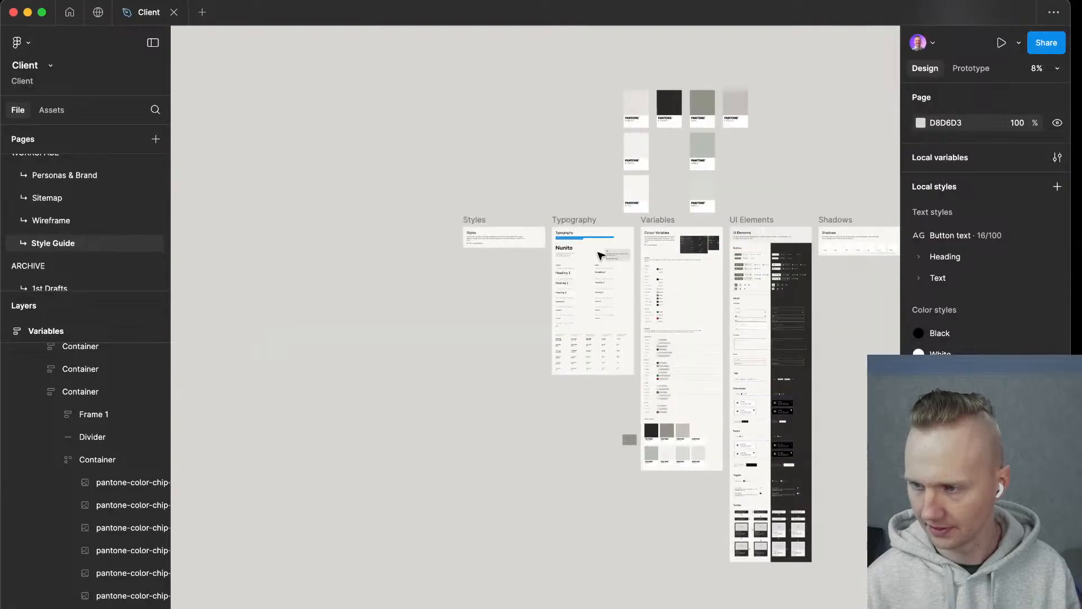
scroll(570, 235, up, 5)
scroll(492, 214, up, 5)
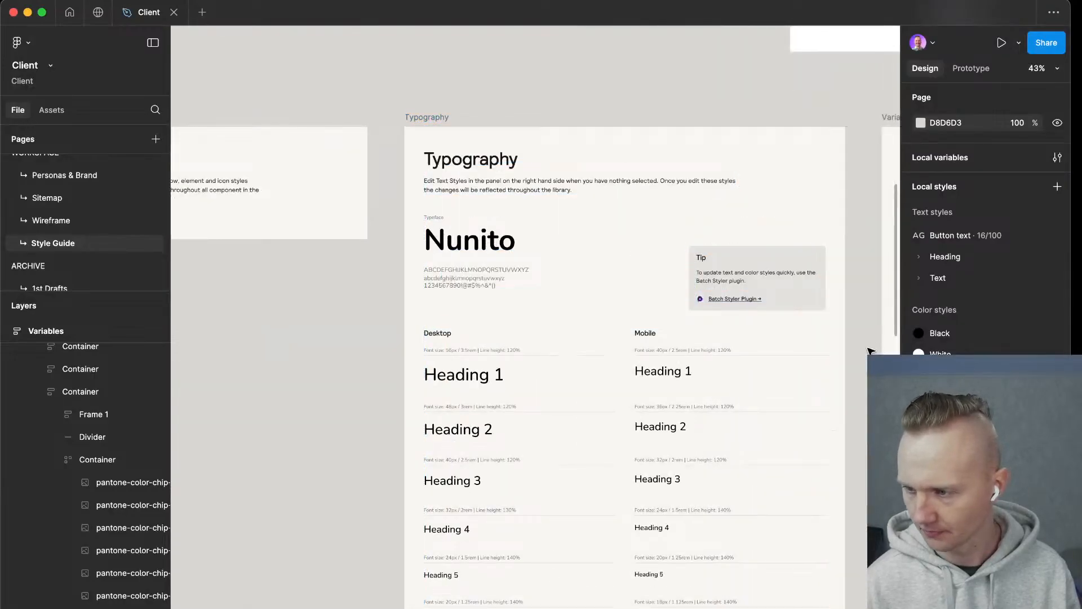
scroll(774, 339, up, 3)
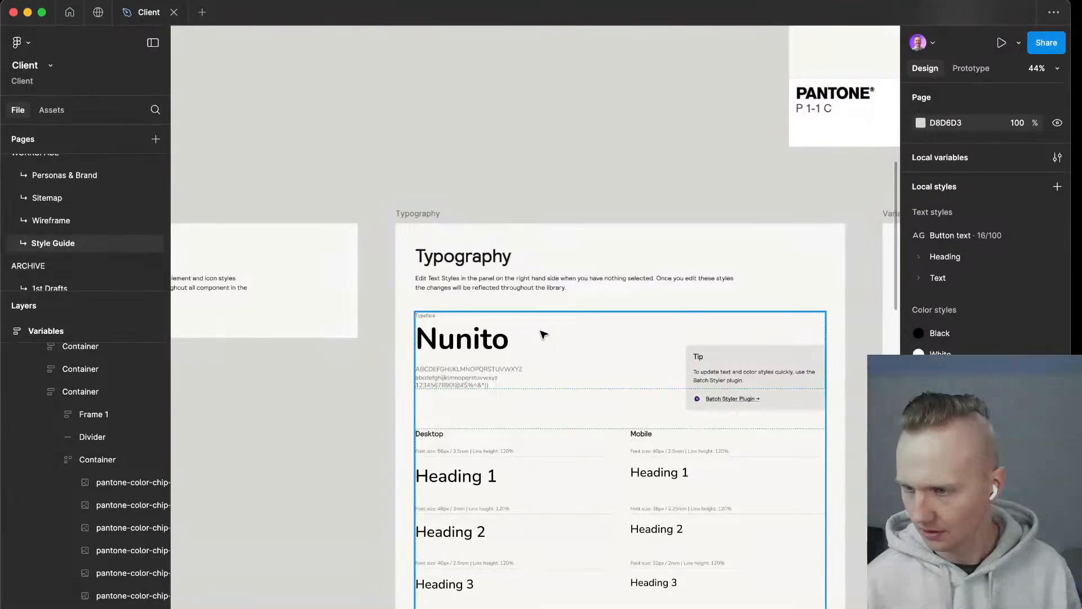
scroll(415, 397, down, 10)
scroll(383, 410, down, 3)
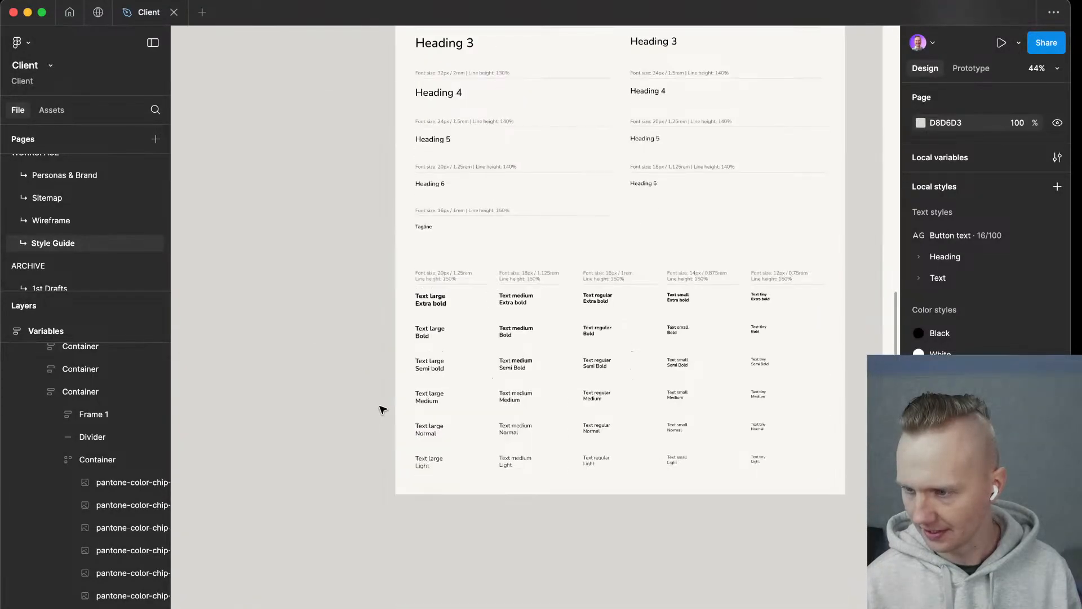
scroll(744, 292, up, 5)
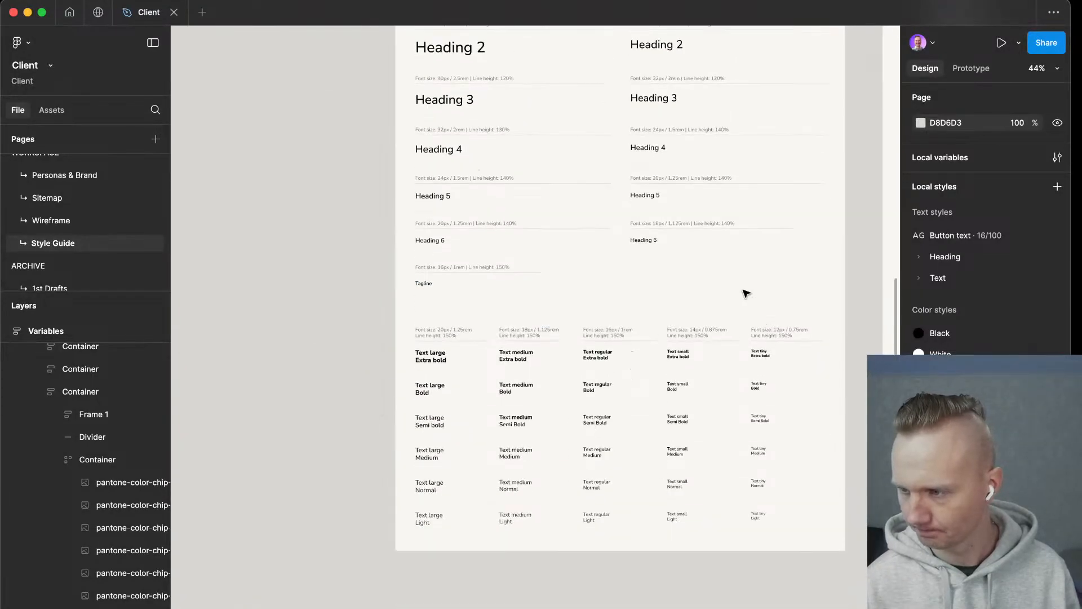
scroll(511, 336, up, 2)
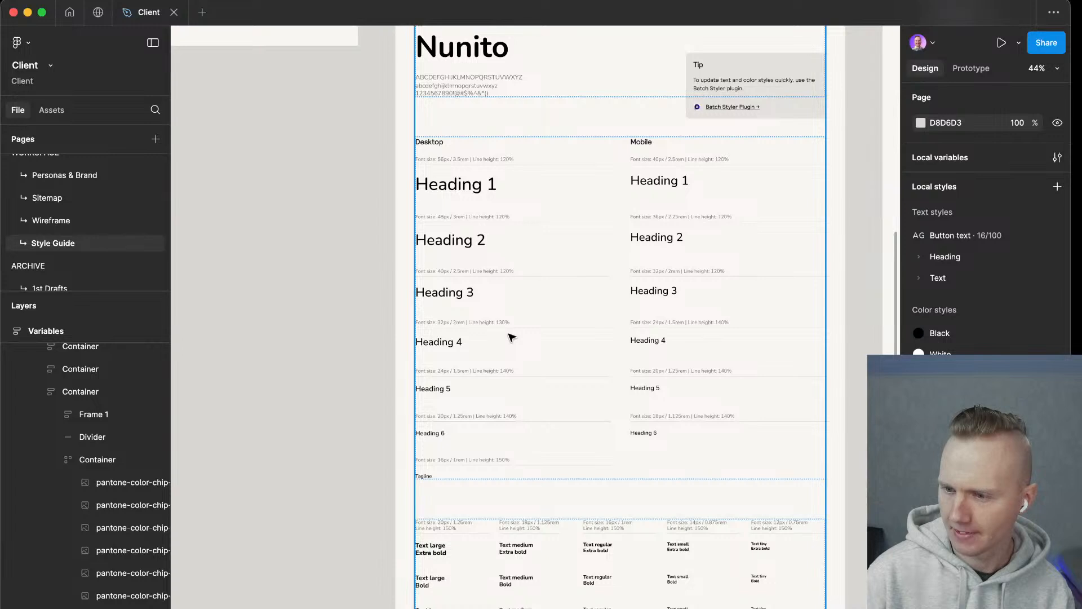
scroll(511, 336, down, 5)
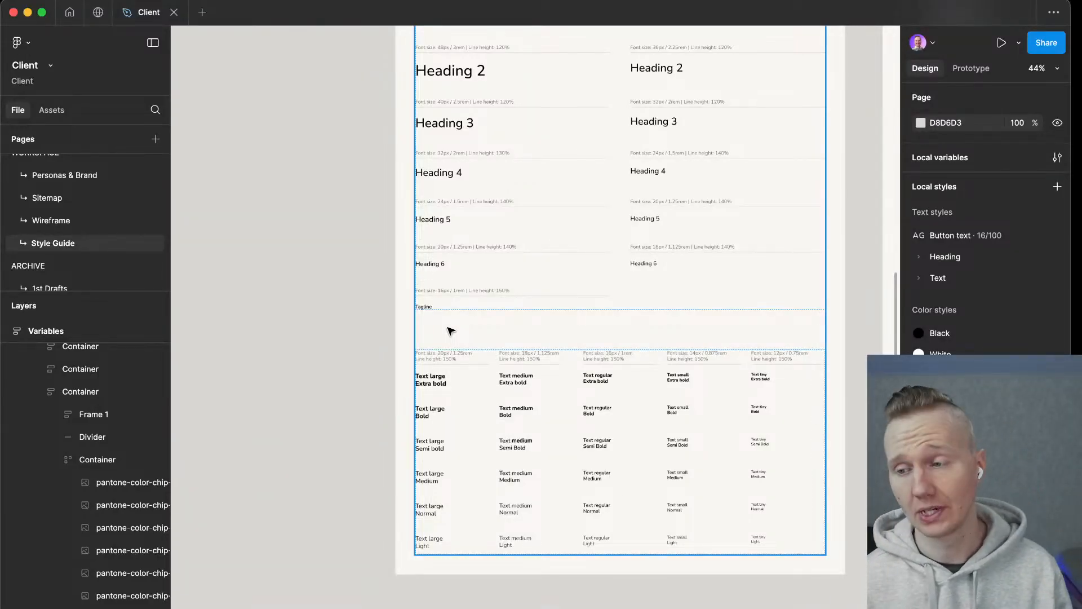
scroll(562, 316, up, 5)
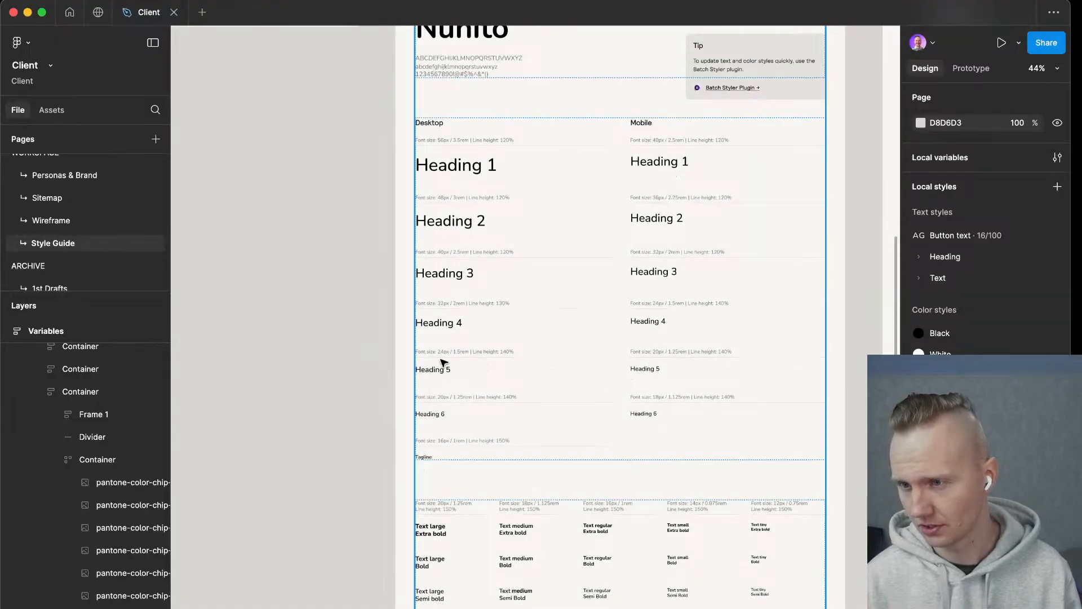
scroll(549, 256, up, 1)
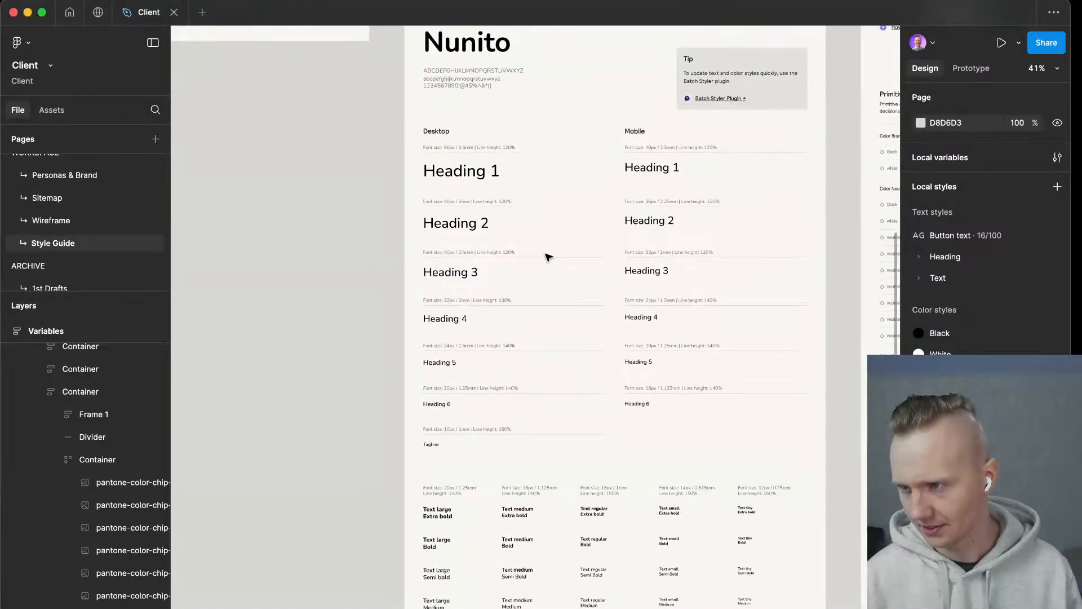
scroll(547, 256, down, 1)
scroll(551, 258, up, 5)
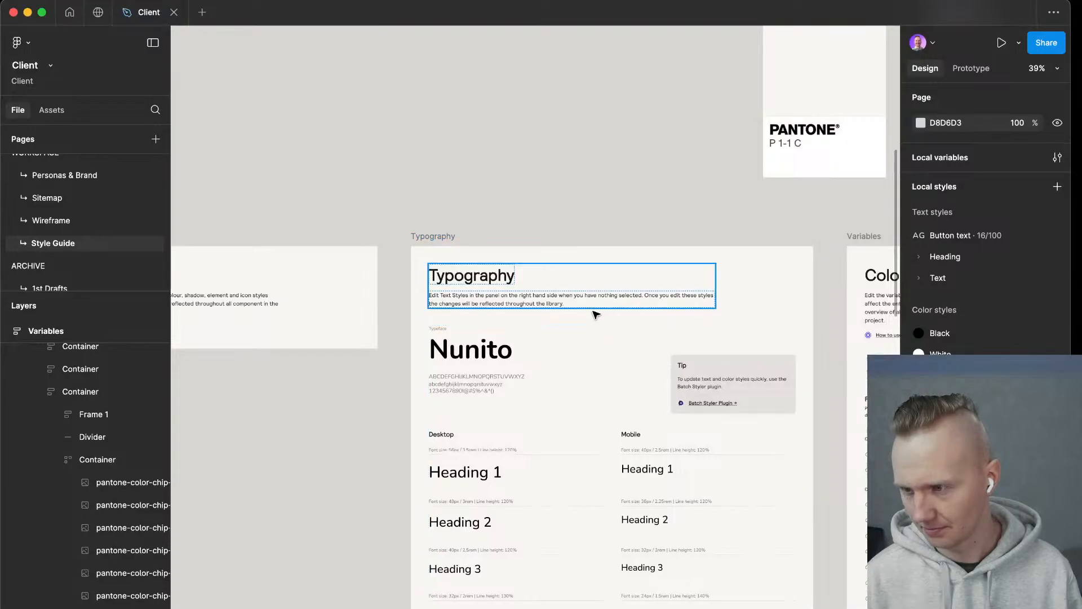
scroll(540, 390, down, 10)
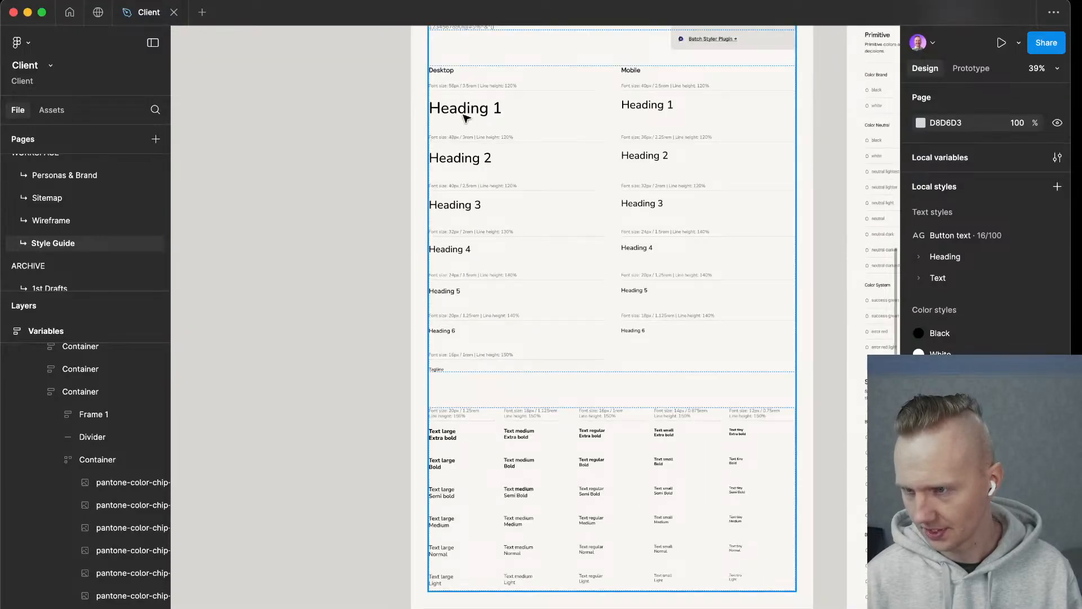
Inspect the text properties of the desktop Heading 1, Heading 2 and Heading 6 samples in the Typography frame.
super+click(485, 111)
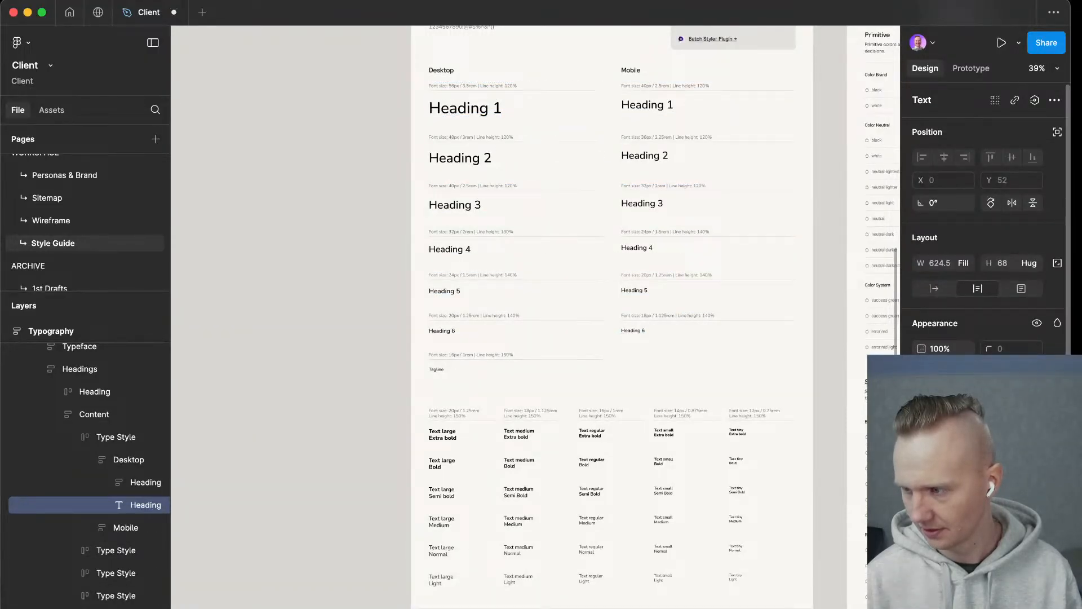
super+click(474, 159)
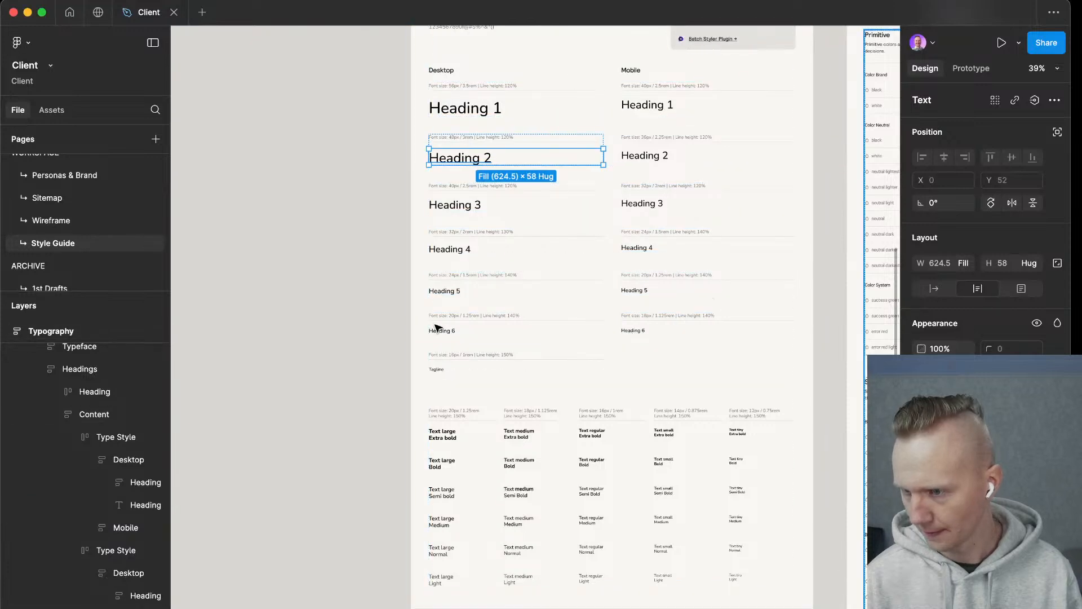
key(super)
key(super)
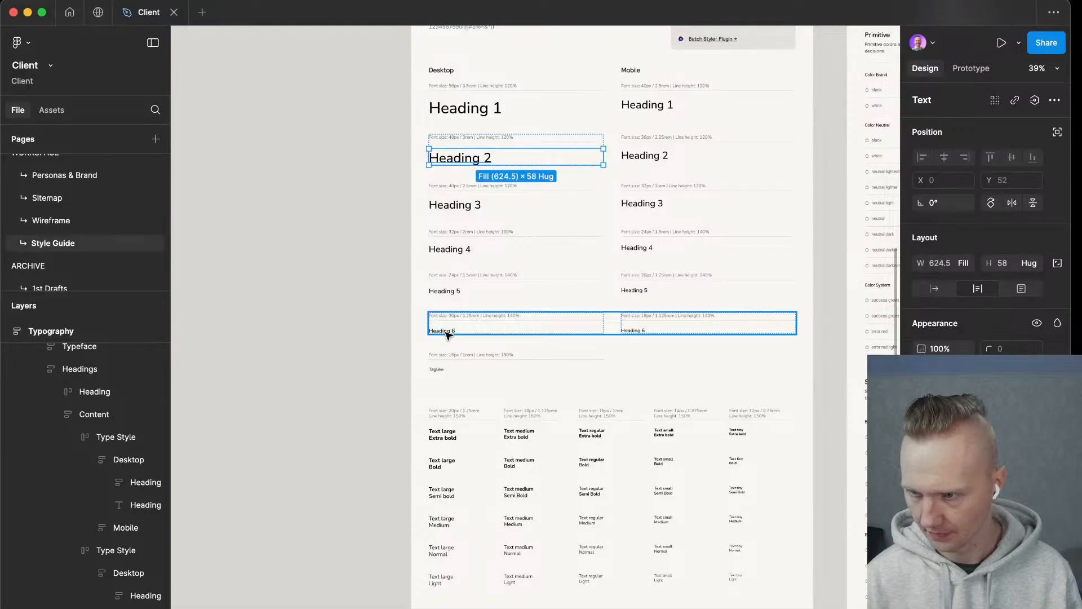
super+click(445, 333)
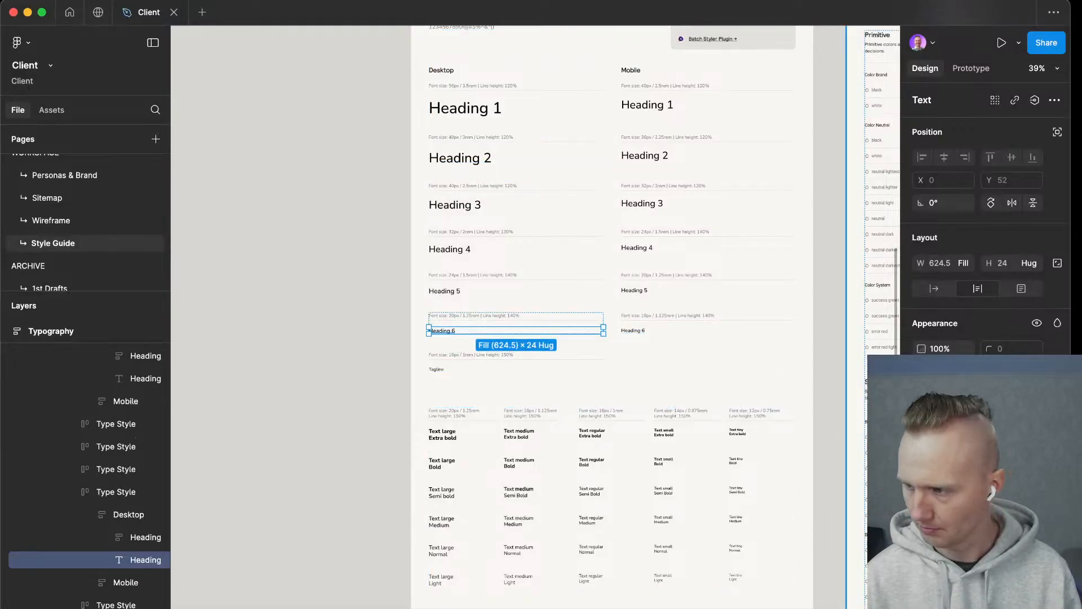
Look over the Colour Variables frame beside the typography, and return to the desktop Heading 1 sample.
scroll(680, 383, right, 2)
scroll(584, 404, right, 4)
scroll(586, 403, up, 8)
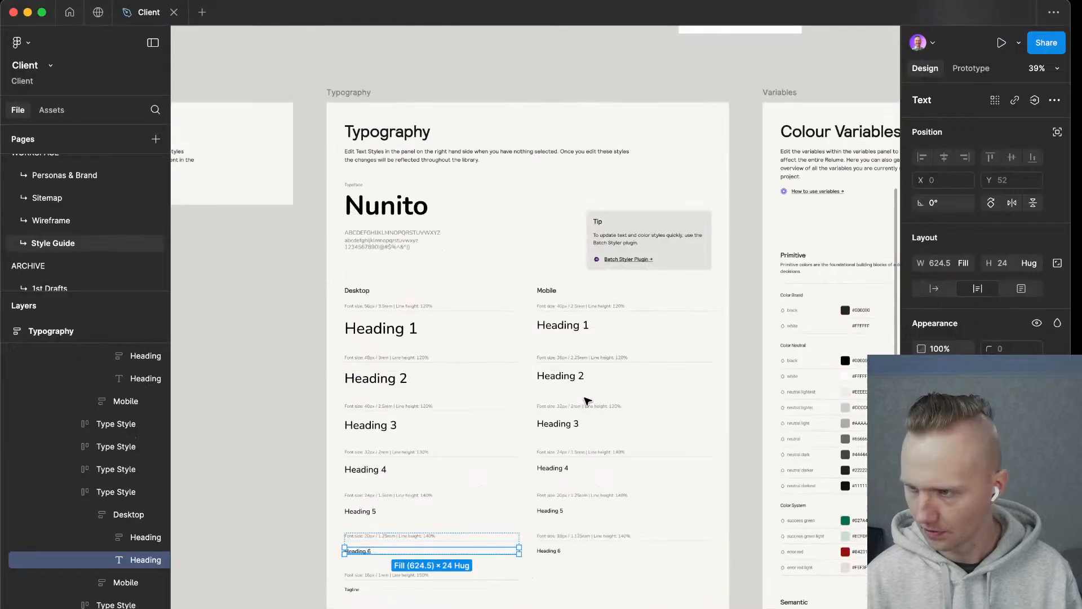
scroll(489, 180, right, 10)
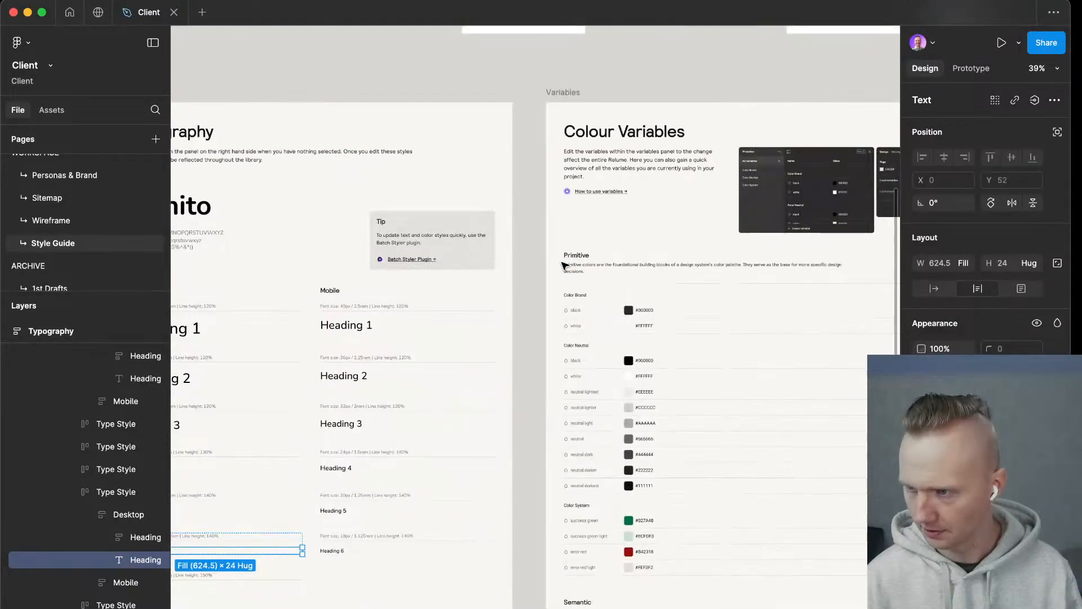
scroll(551, 283, left, 3)
scroll(551, 282, down, 2)
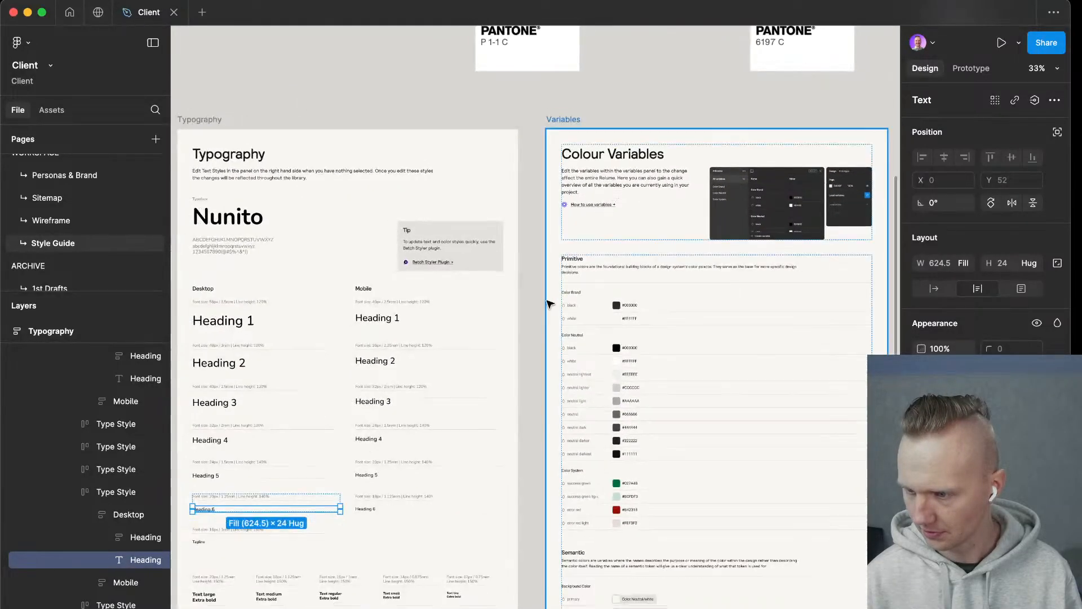
scroll(546, 323, left, 10)
scroll(495, 358, up, 5)
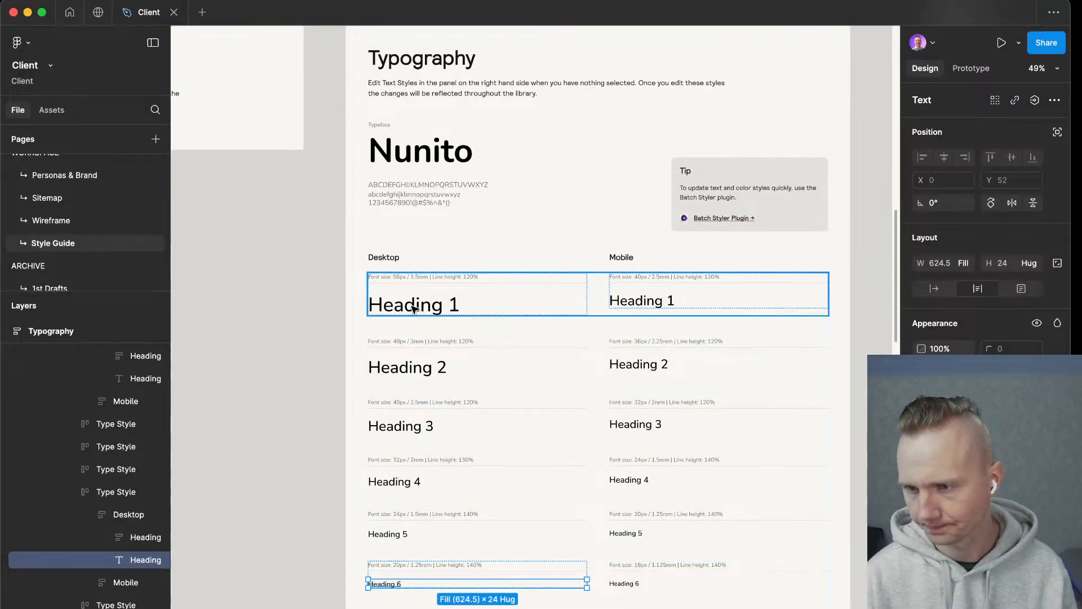
click(415, 307)
Switch back to Chrome, search for "nunito" in a new tab and open the font's Google Fonts page.
key(ctrl+Left)
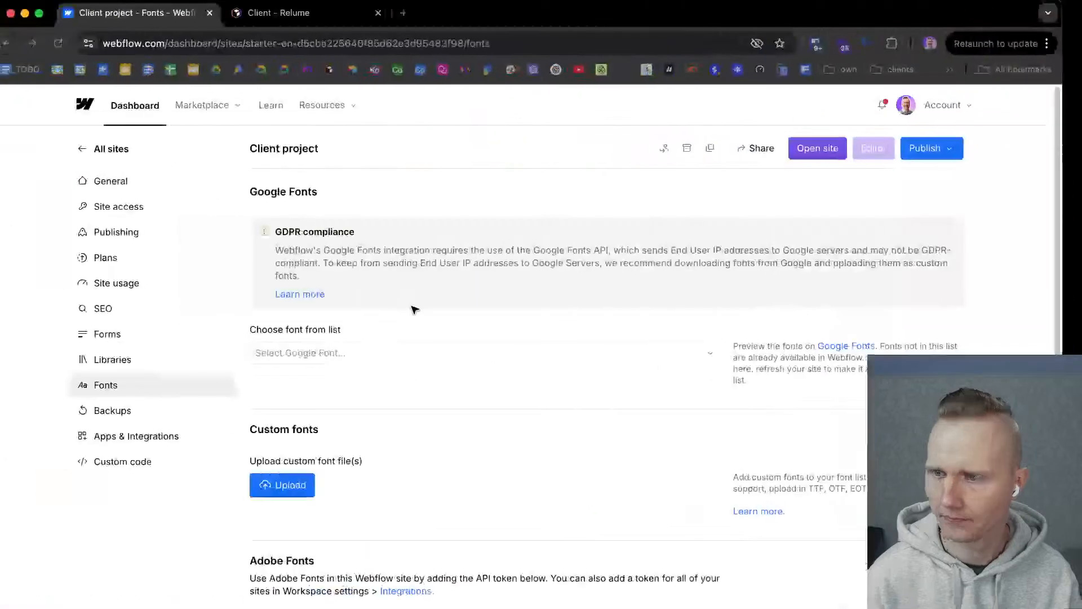
click(412, 13)
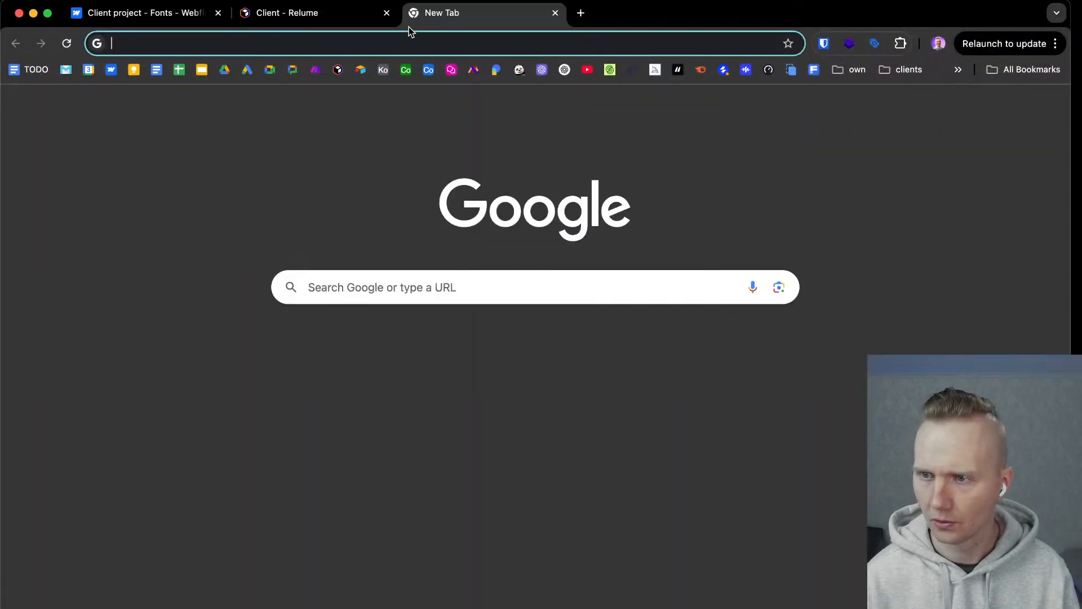
text(no)
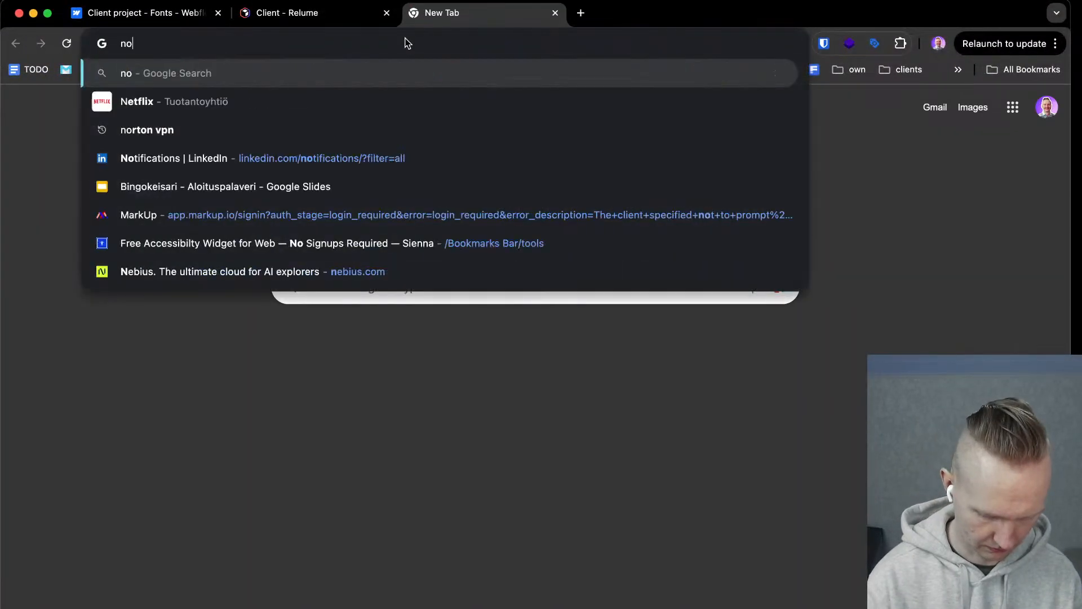
key(BackSpace)
text(unito)
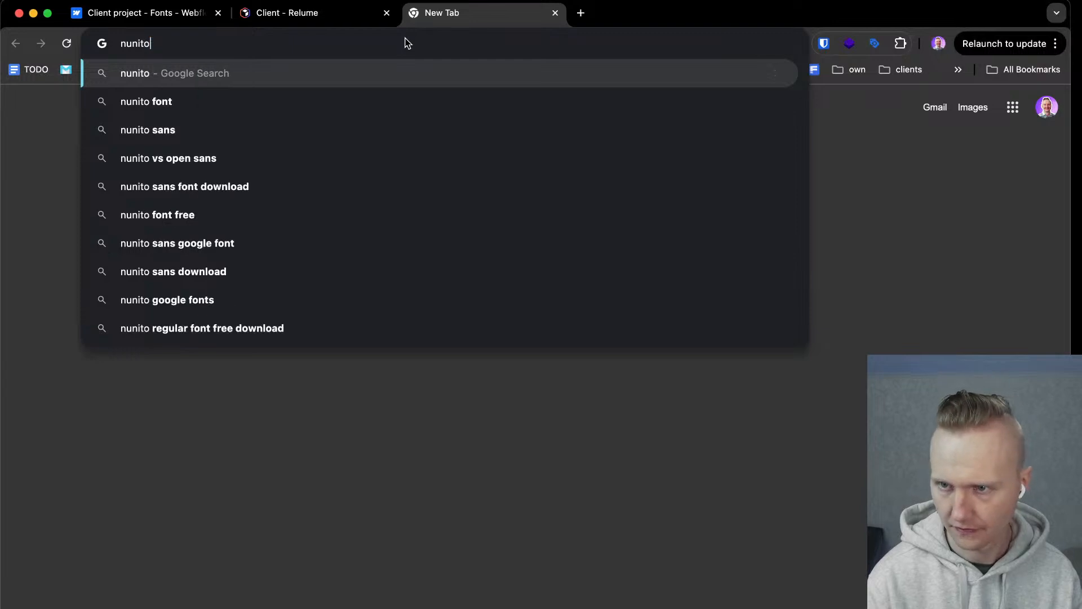
key(Return)
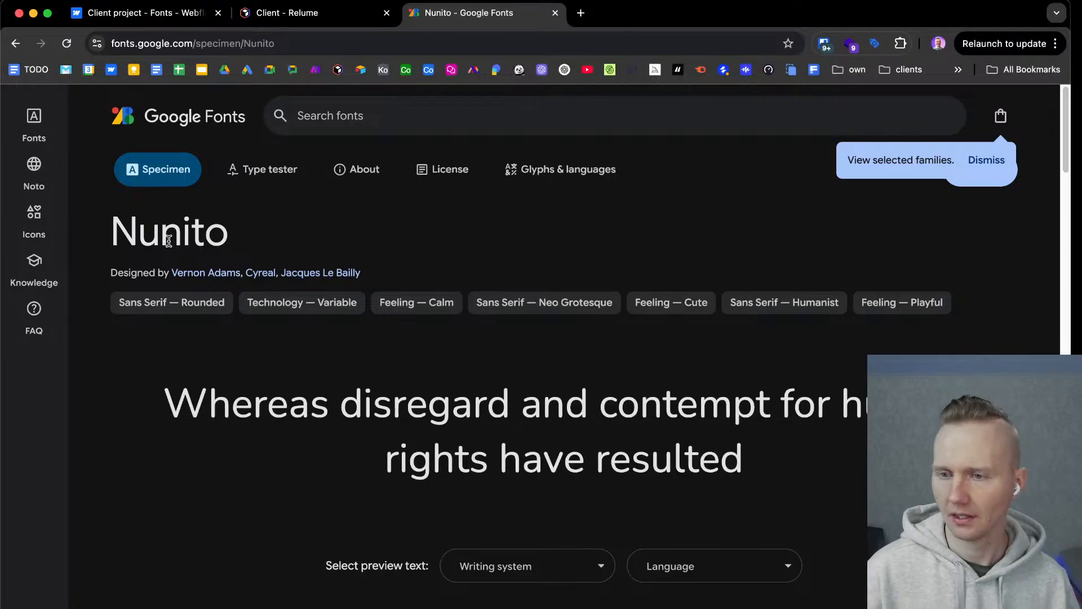
Dismiss the Google Fonts tips, add the Nunito family to the selection and download it.
click(1001, 160)
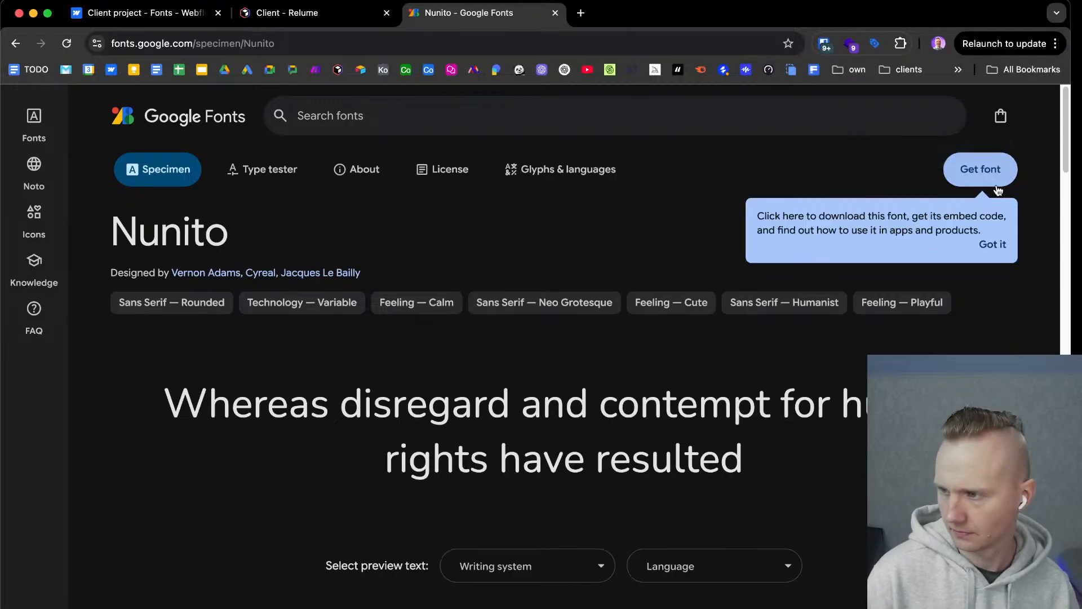
click(983, 247)
click(1001, 174)
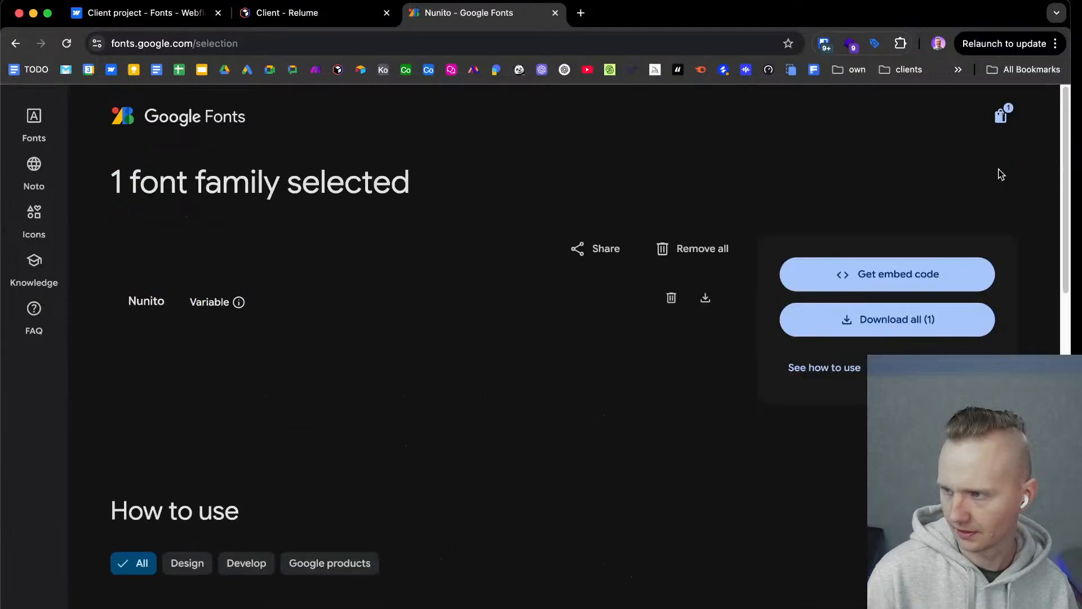
click(889, 320)
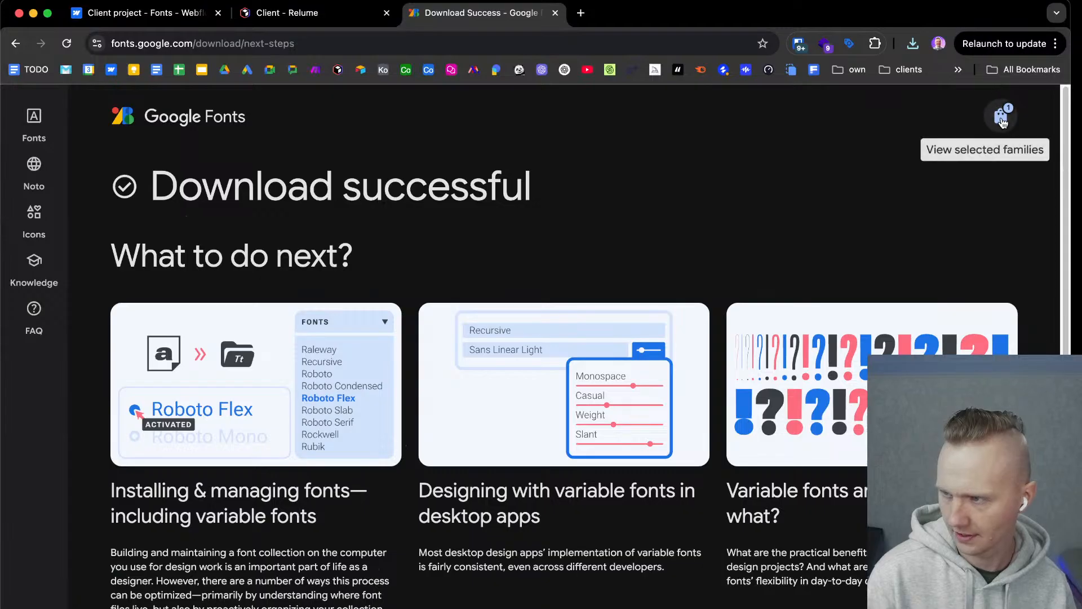
Return to the selected font families and review the web embed code for Nunito.
click(1002, 119)
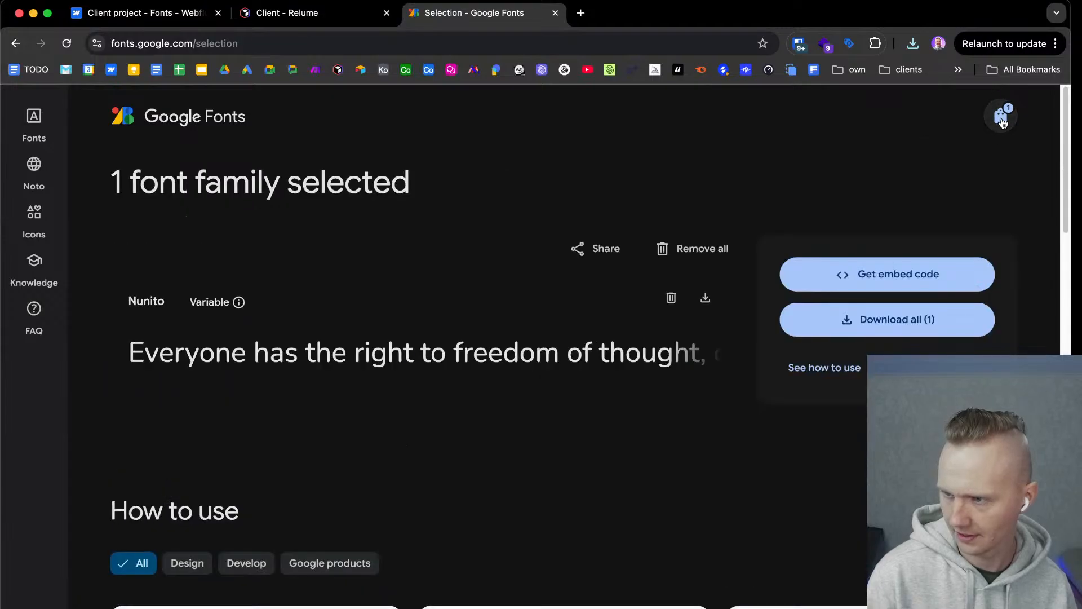
click(898, 282)
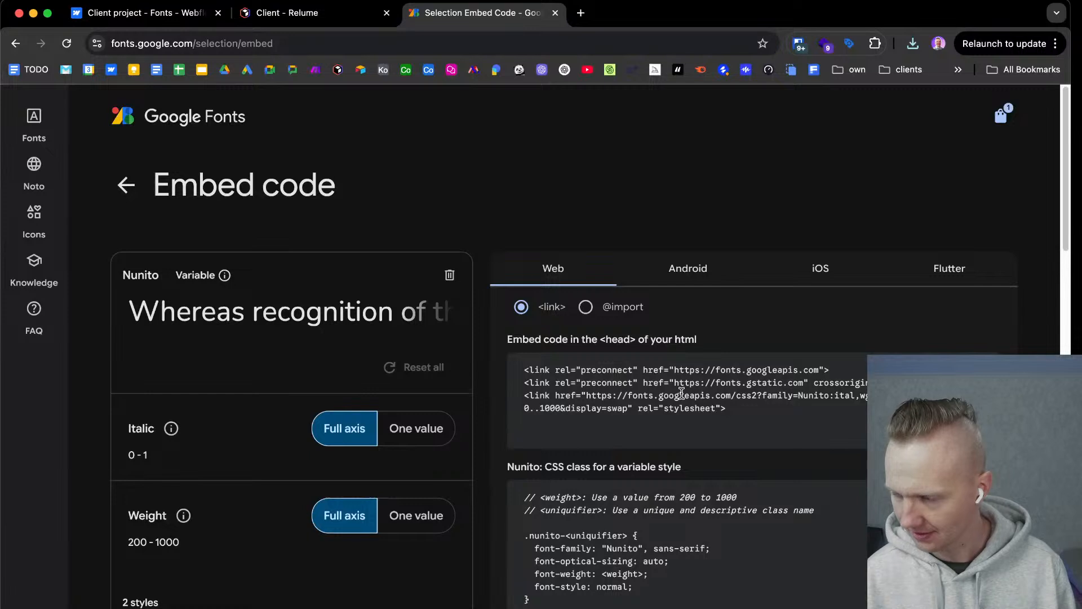
scroll(683, 384, down, 2)
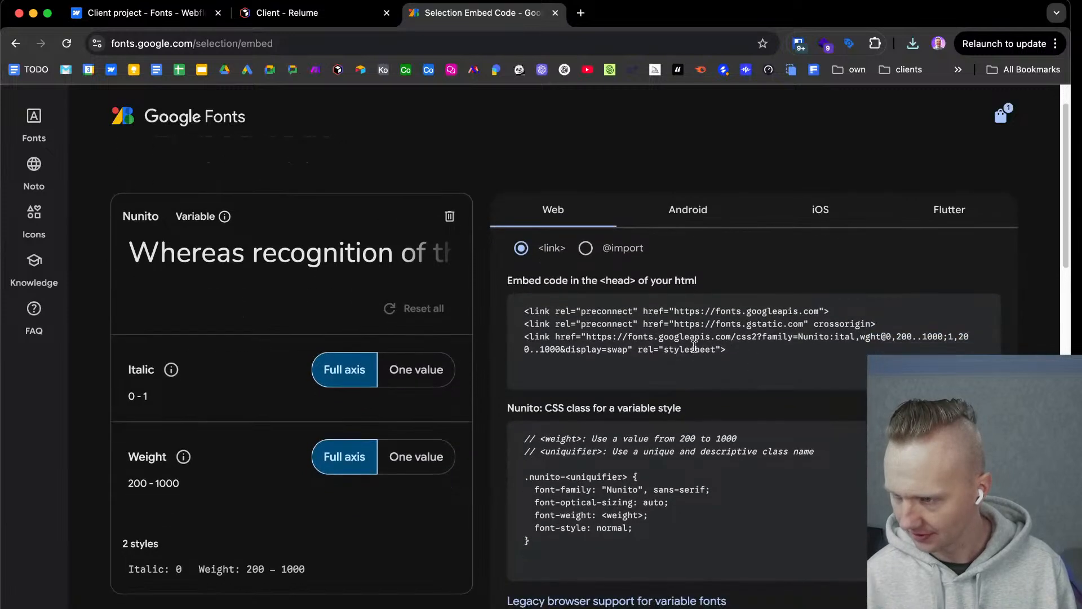
scroll(733, 354, down, 2)
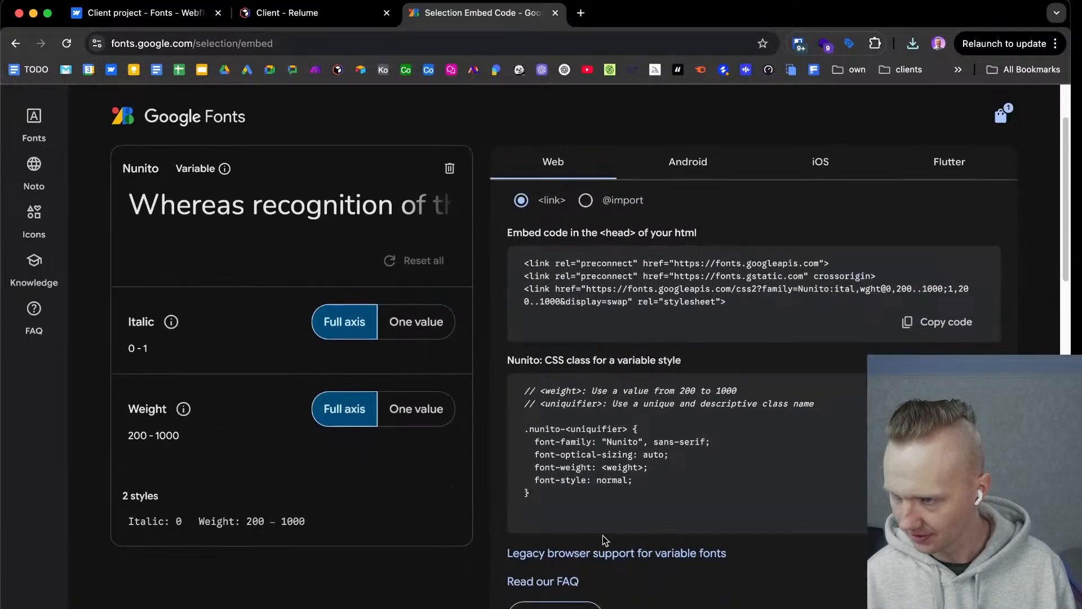
click(586, 201)
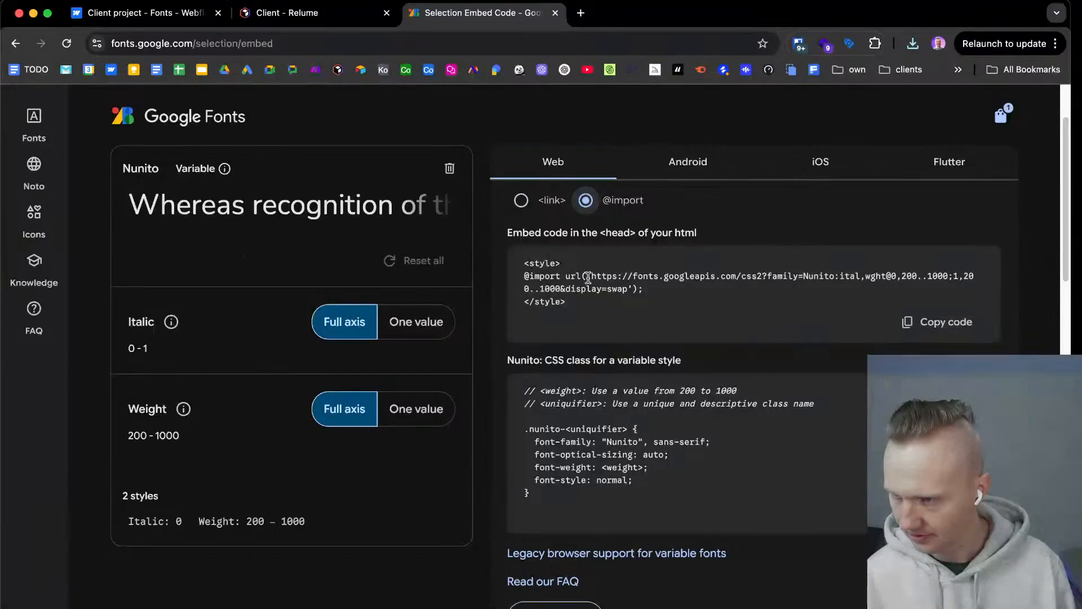
drag(592, 276, 628, 290)
key(super+c)
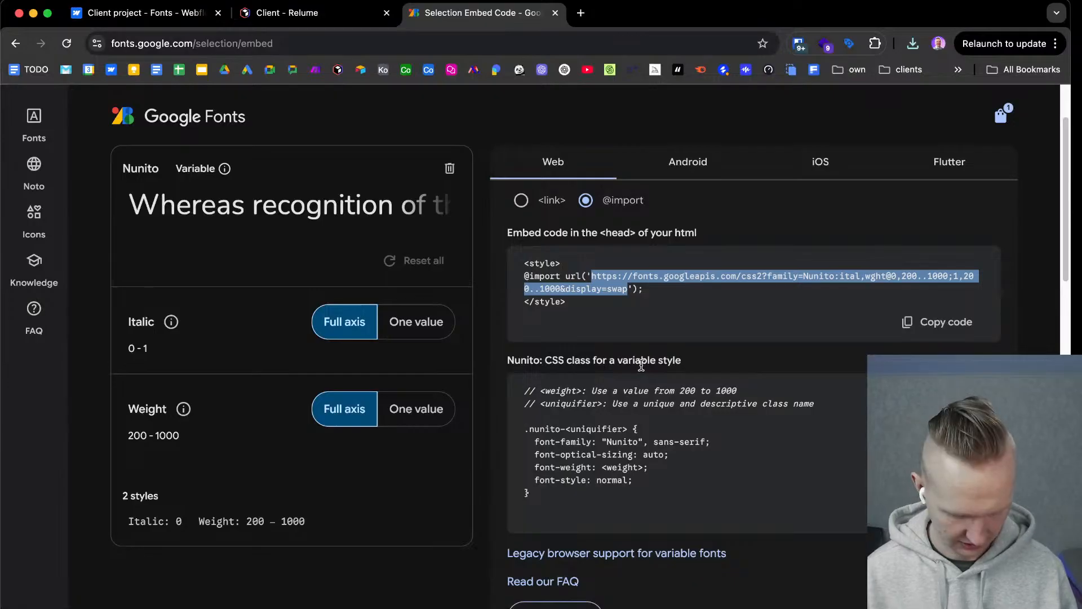
click(583, 12)
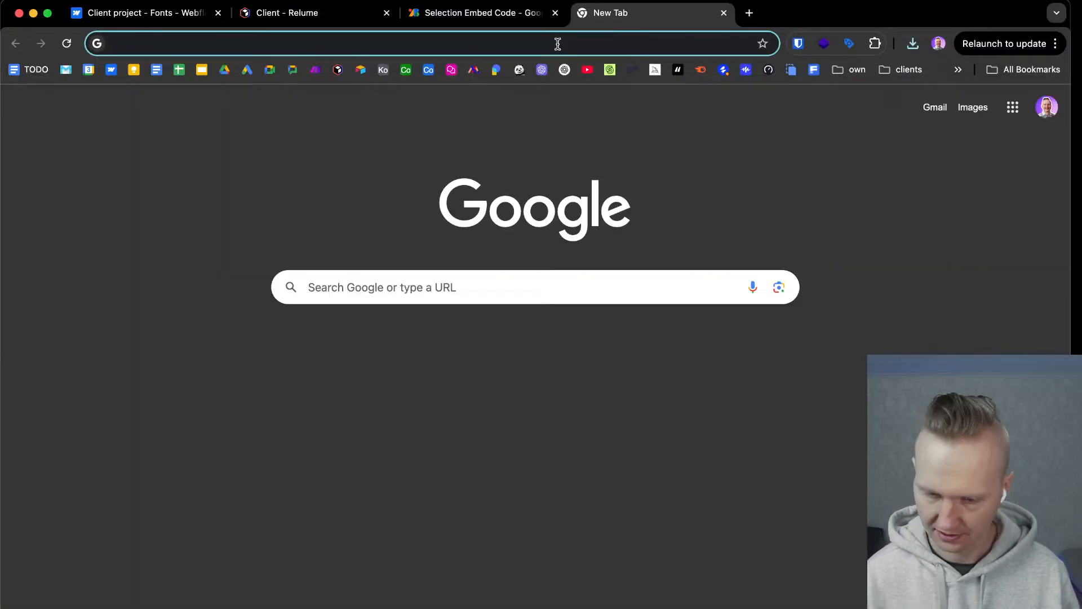
key(super+v)
key(Return)
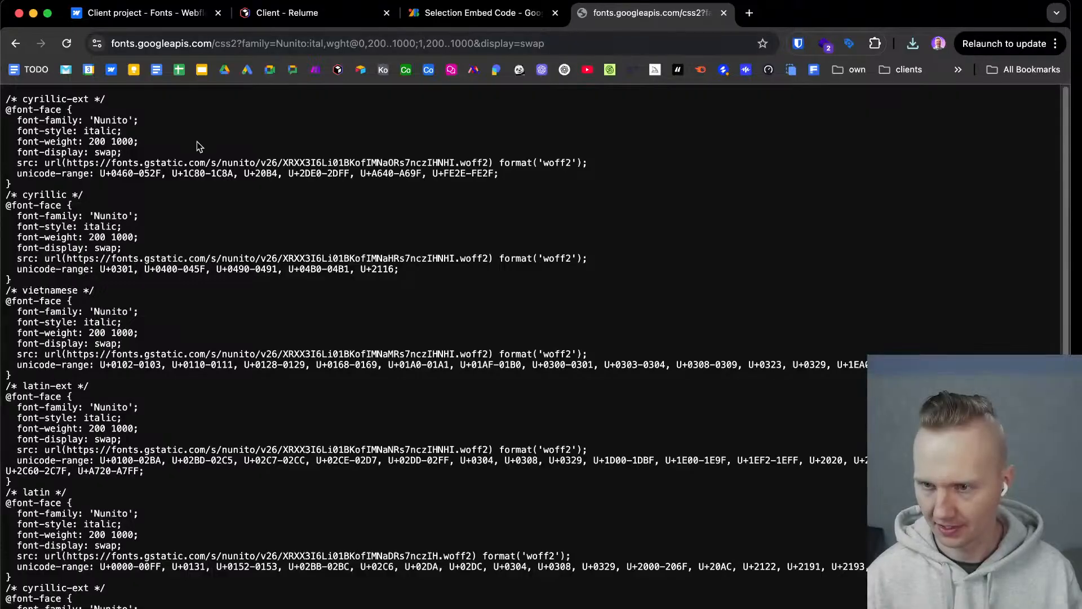
Download the first italic cyrillic-ext Nunito woff2 file by opening its source URL in a new tab.
drag(66, 163, 493, 165)
key(super+c)
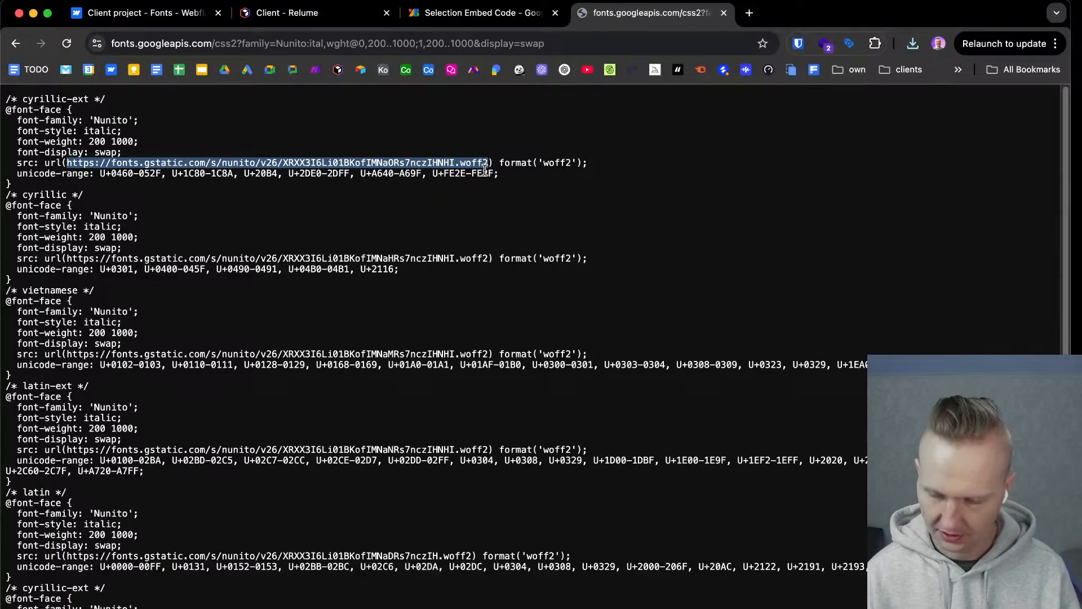
key(super+t)
key(super+v)
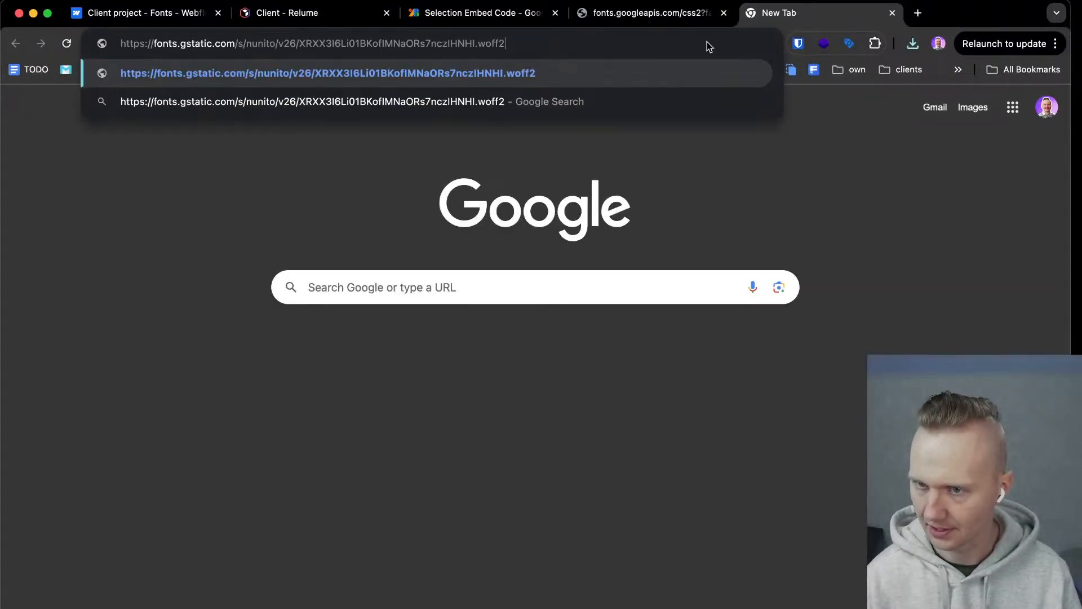
key(Return)
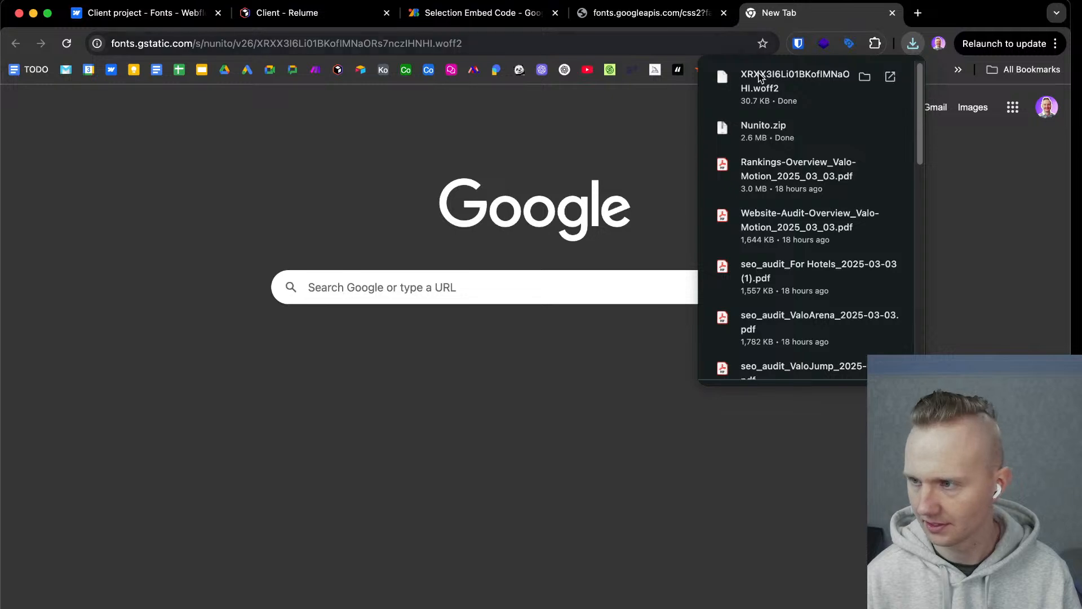
click(651, 13)
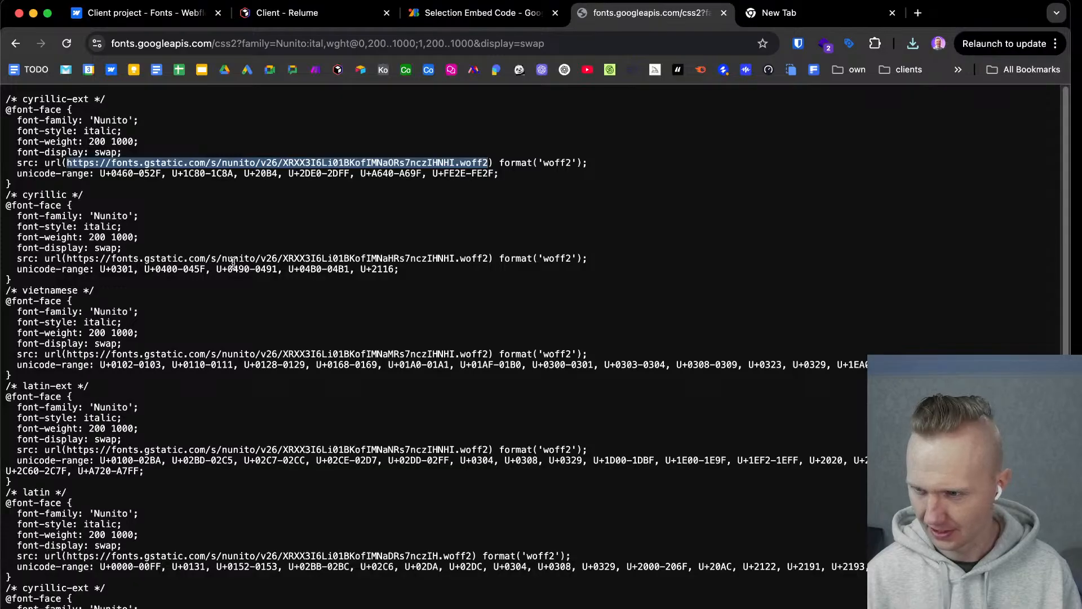
scroll(233, 263, down, 5)
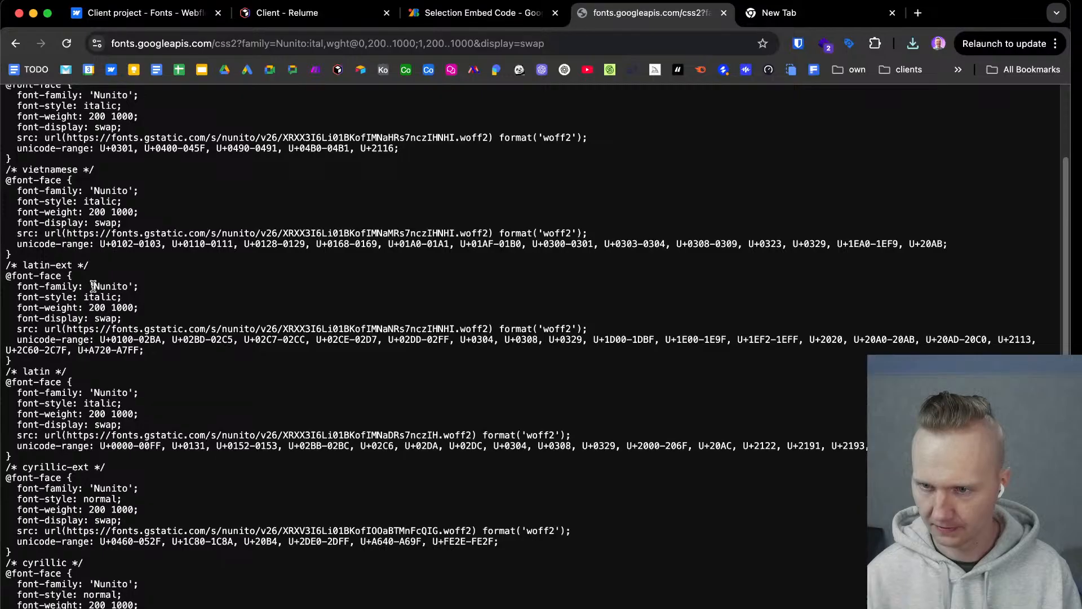
drag(87, 285, 147, 319)
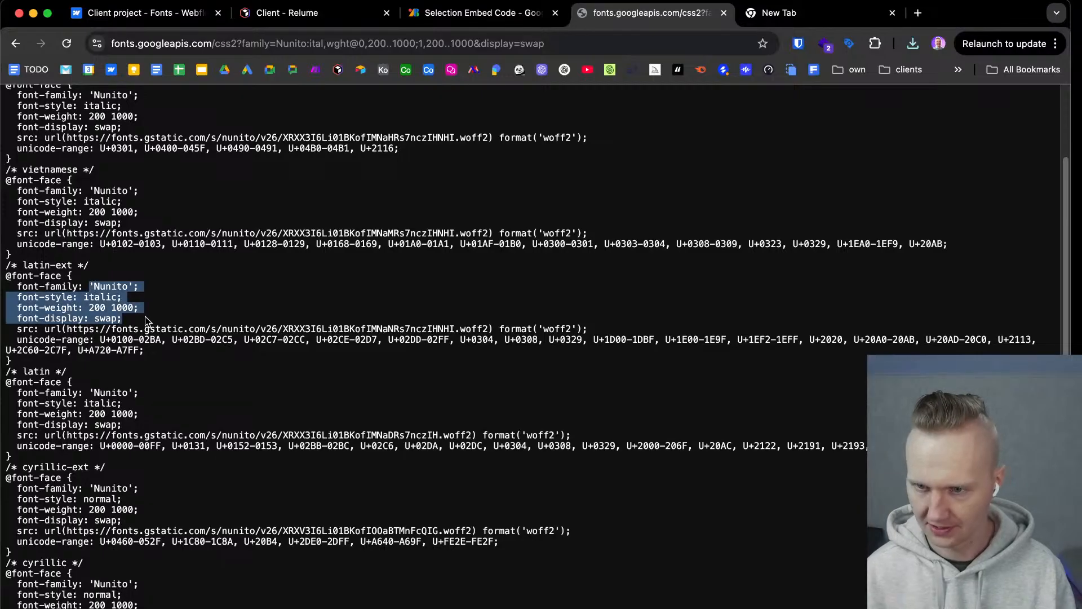
click(121, 286)
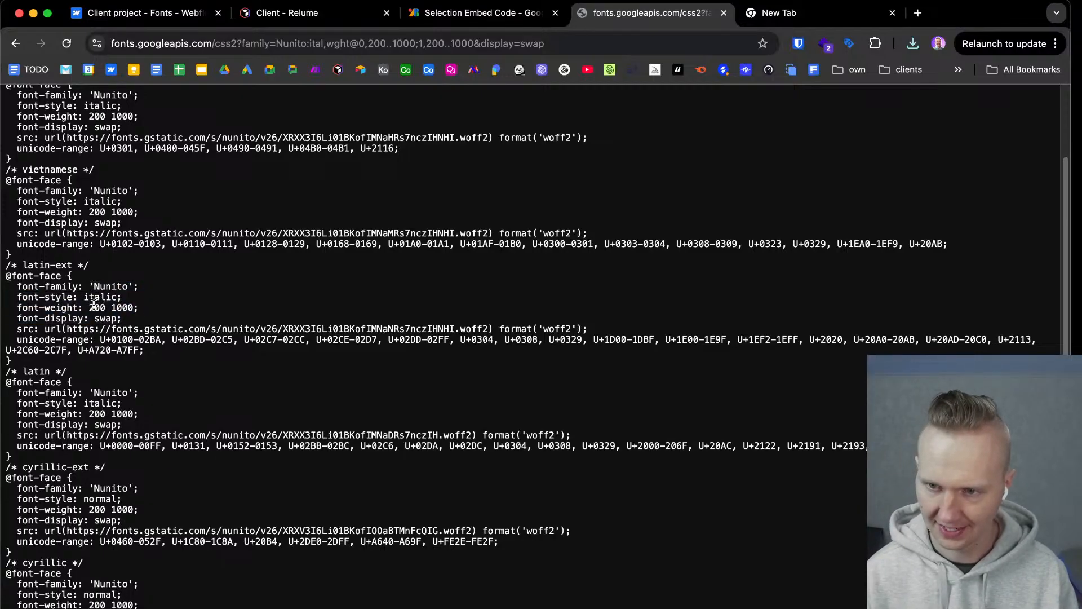
drag(89, 307, 106, 307)
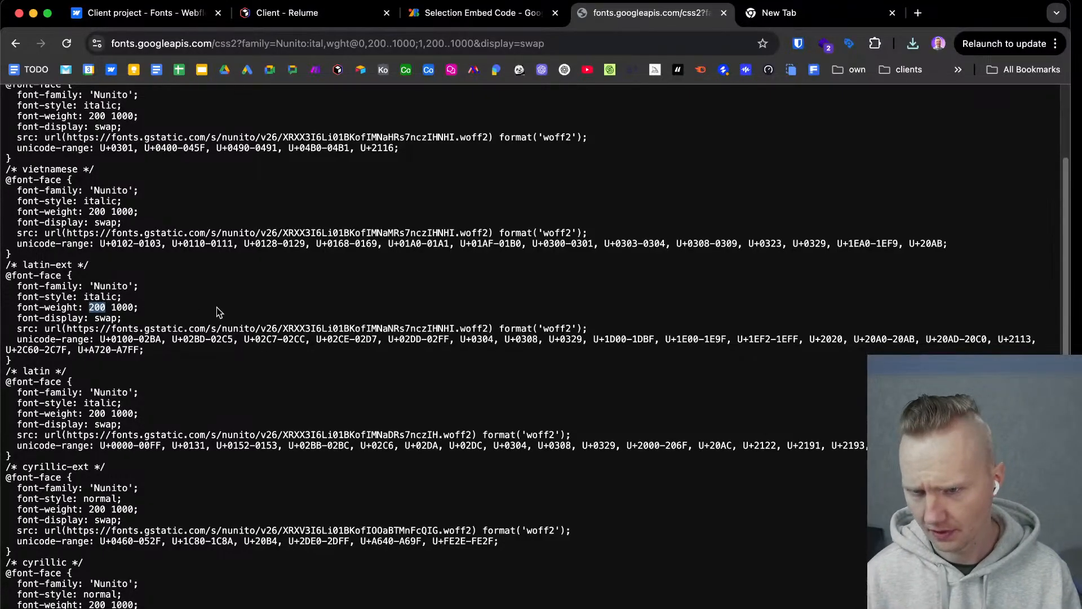
scroll(217, 308, down, 2)
scroll(216, 311, down, 1)
scroll(307, 404, up, 5)
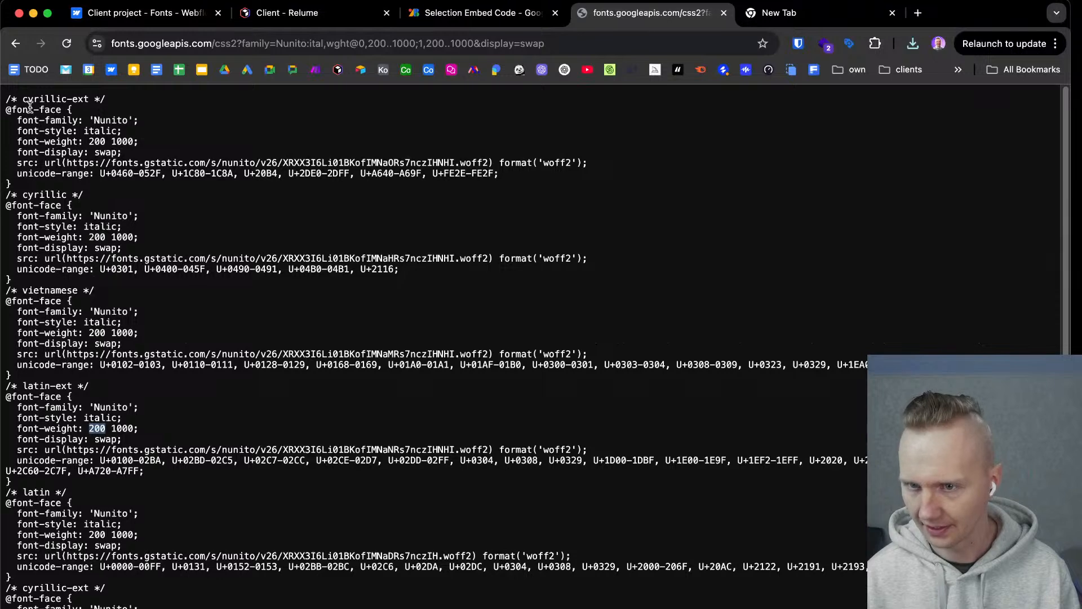
drag(8, 99, 107, 100)
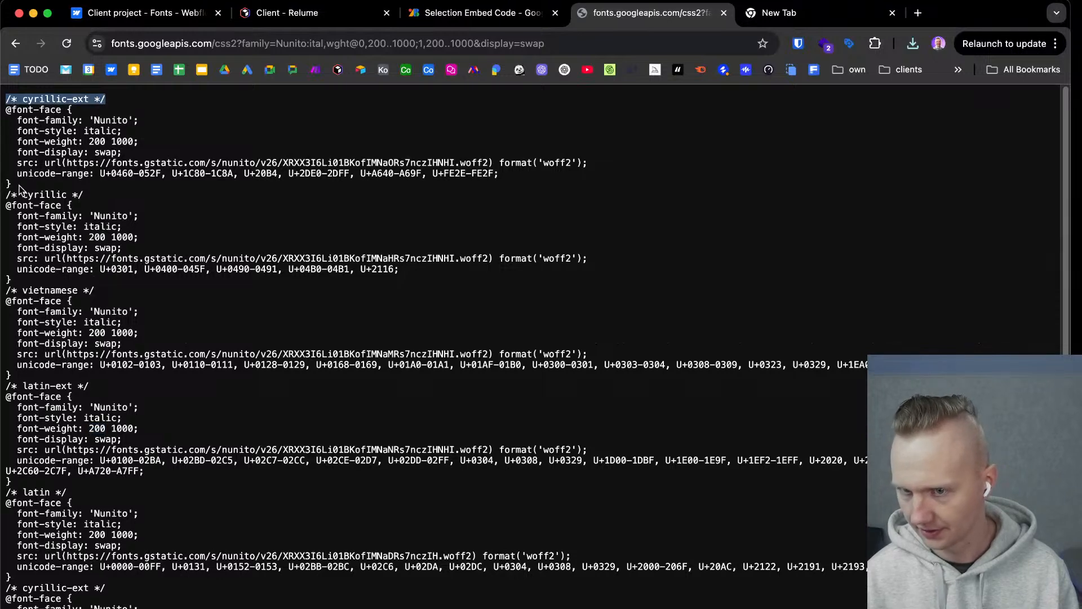
drag(13, 289, 117, 305)
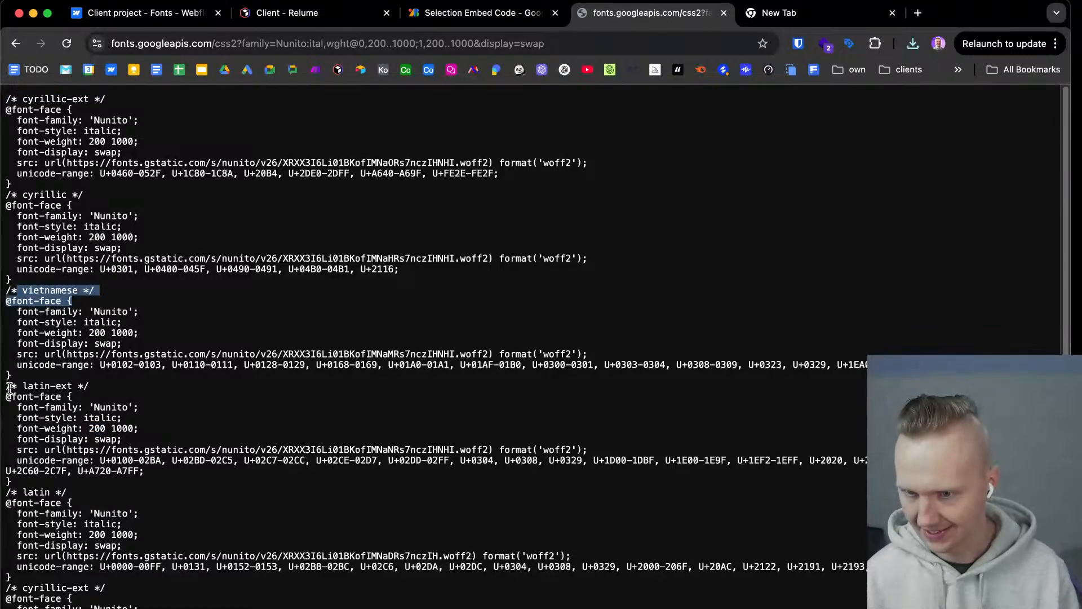
drag(21, 397, 229, 409)
scroll(147, 405, down, 2)
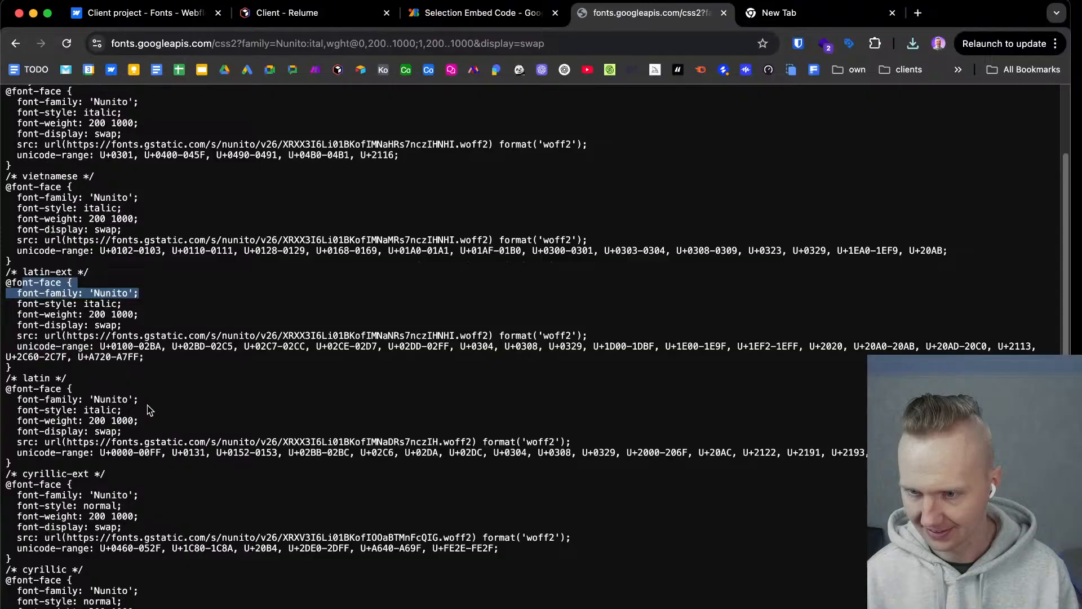
scroll(147, 405, up, 2)
click(495, 12)
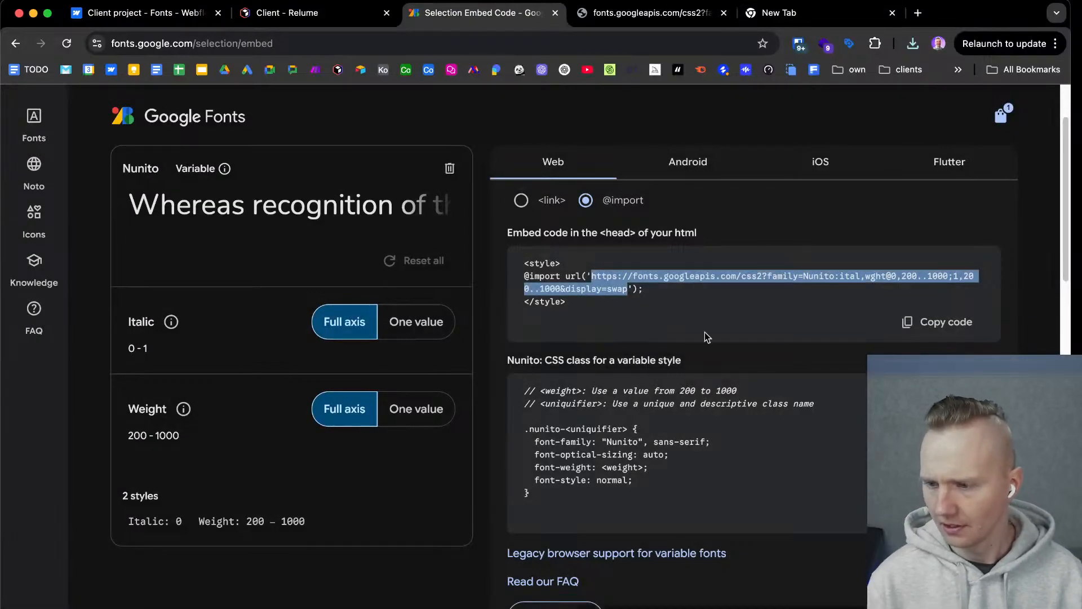
Switch to Finder, extract Nunito.zip in Downloads, open the Nunito folder and expand its static subfolder.
click(385, 608)
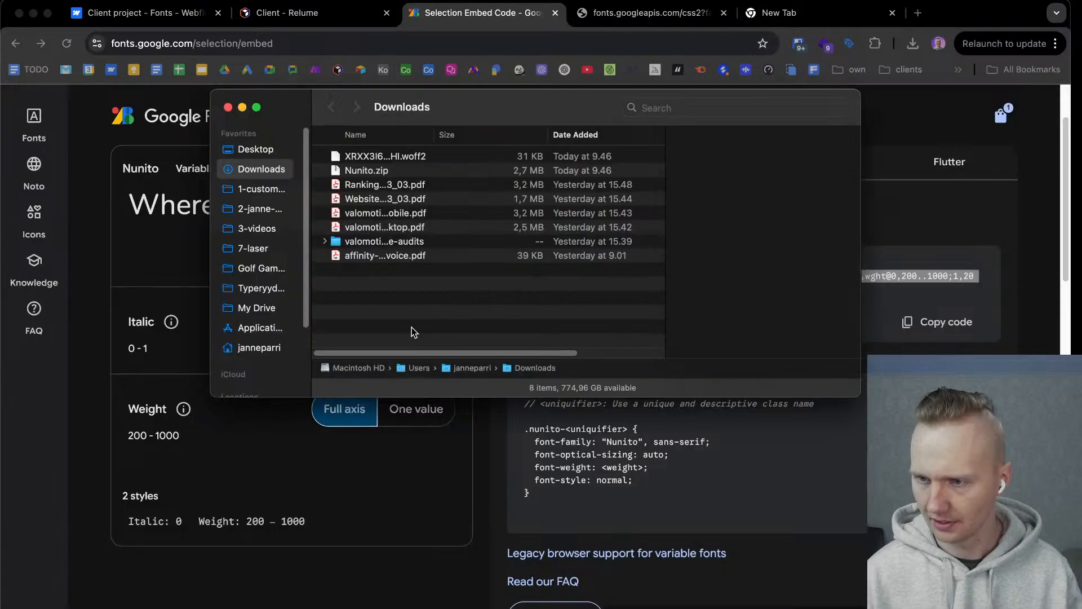
click(373, 169)
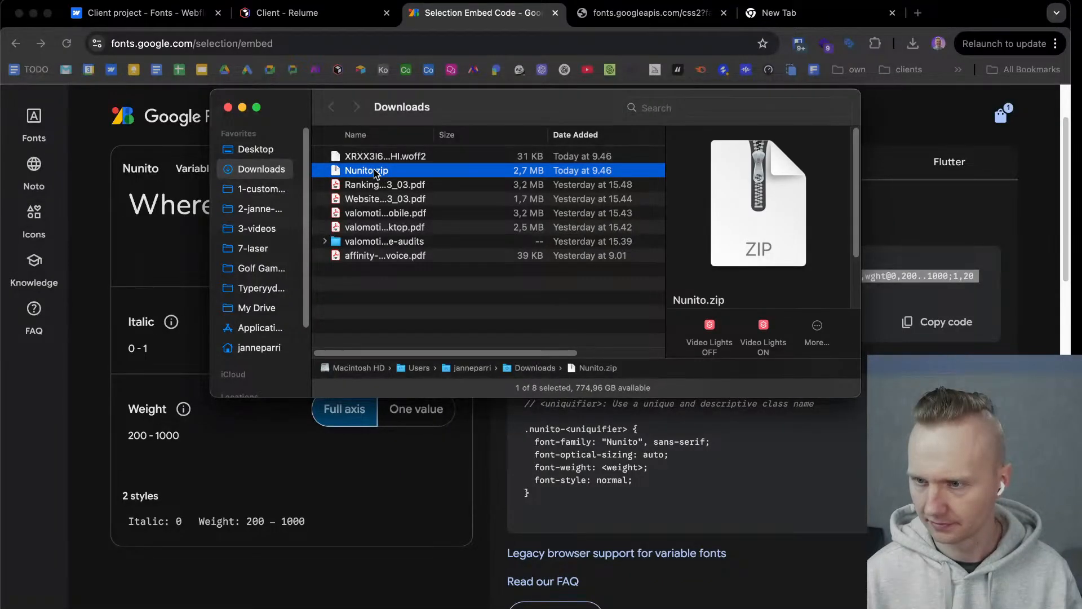
double_click(374, 170)
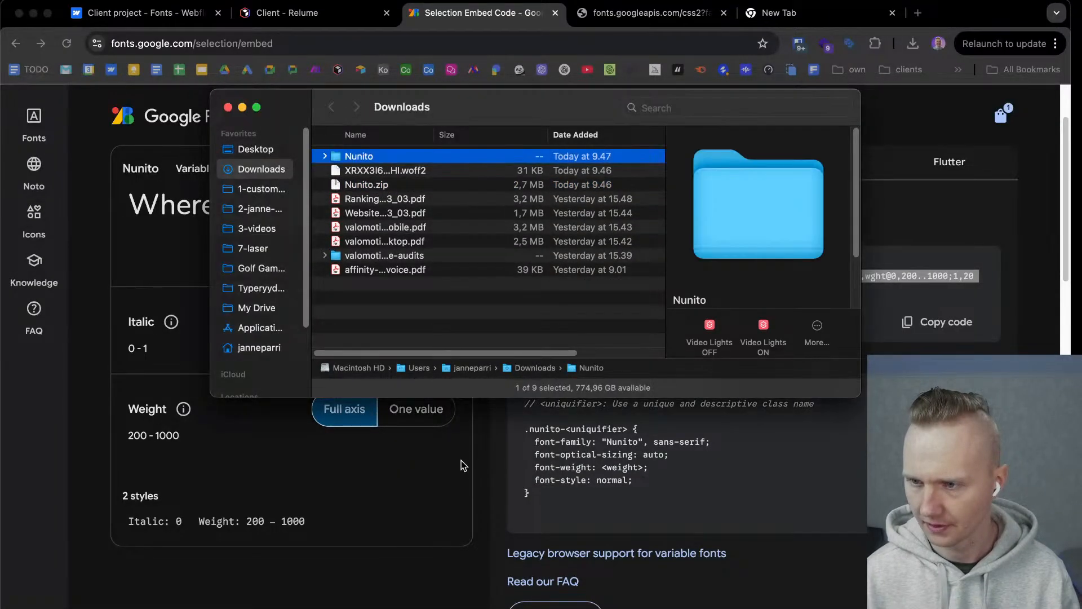
double_click(350, 157)
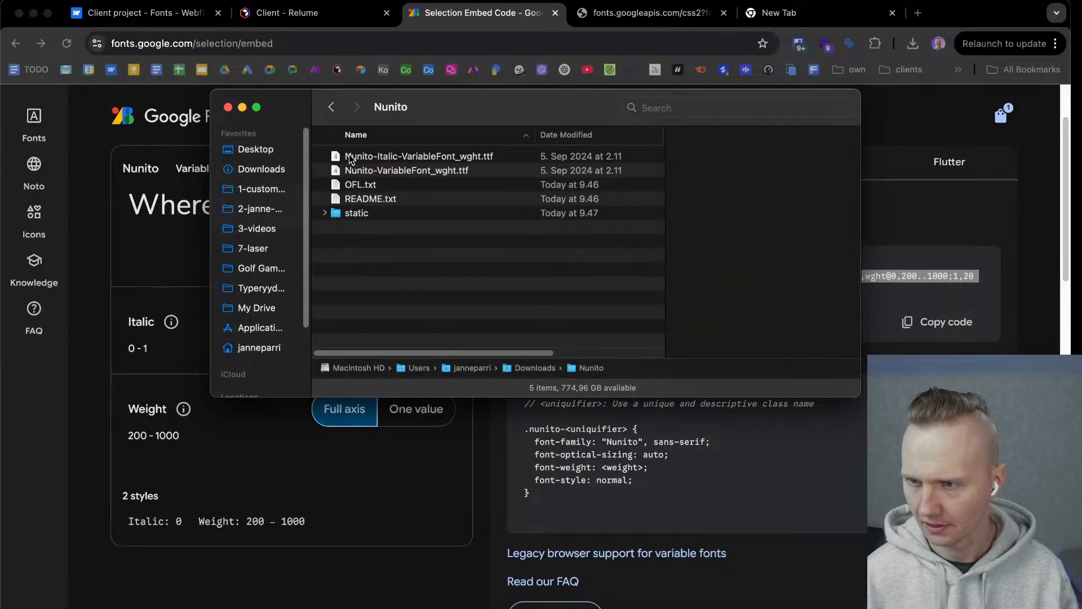
click(331, 215)
click(325, 213)
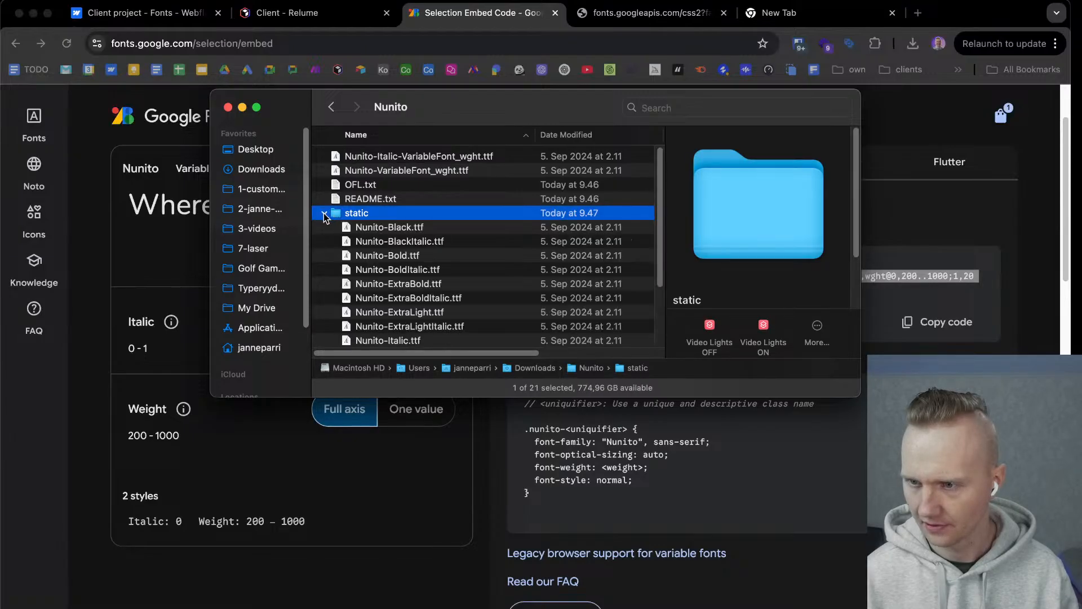
Look through the Nunito font files, previewing both variable fonts and the static Medium and MediumItalic files.
scroll(407, 309, down, 2)
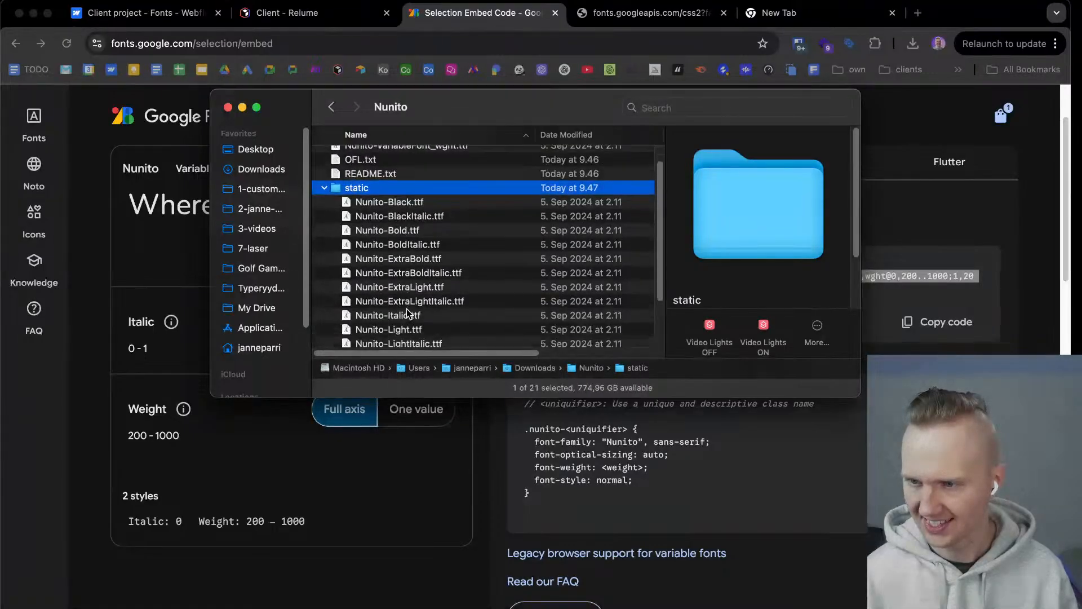
scroll(407, 310, up, 1)
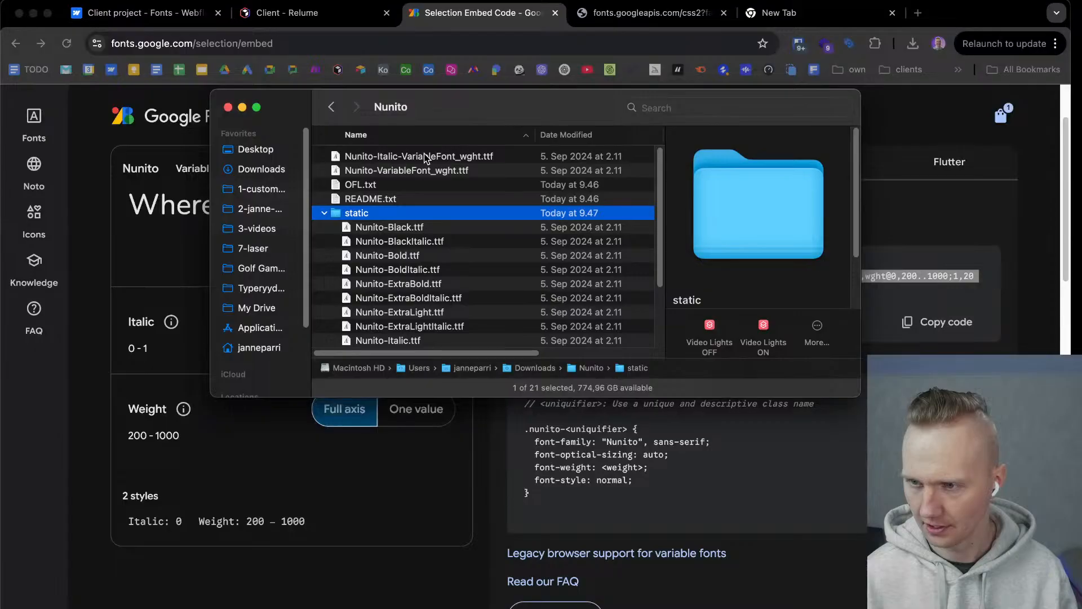
click(424, 158)
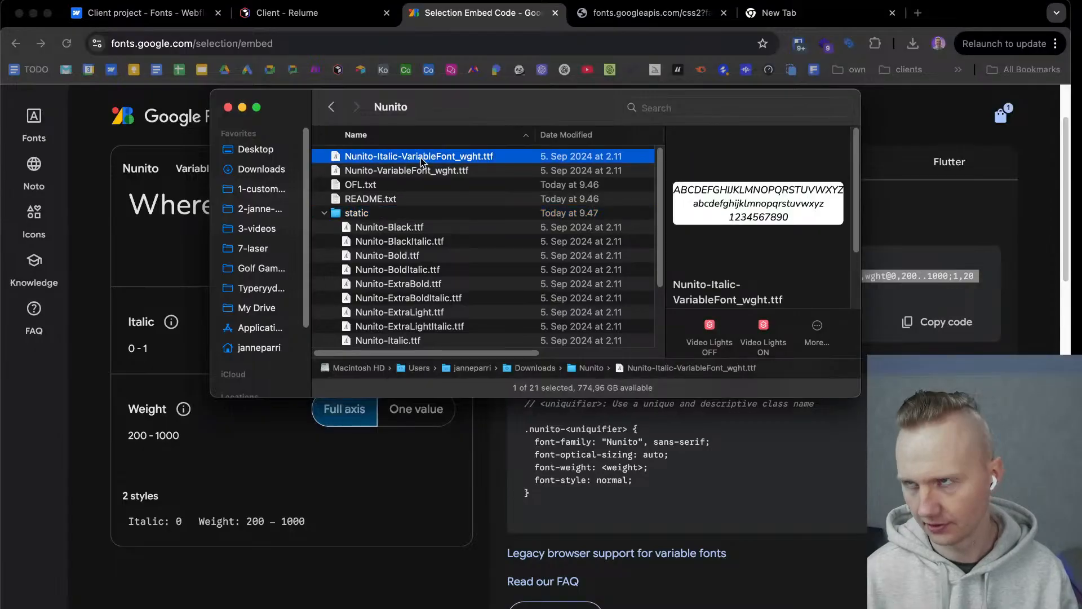
click(413, 172)
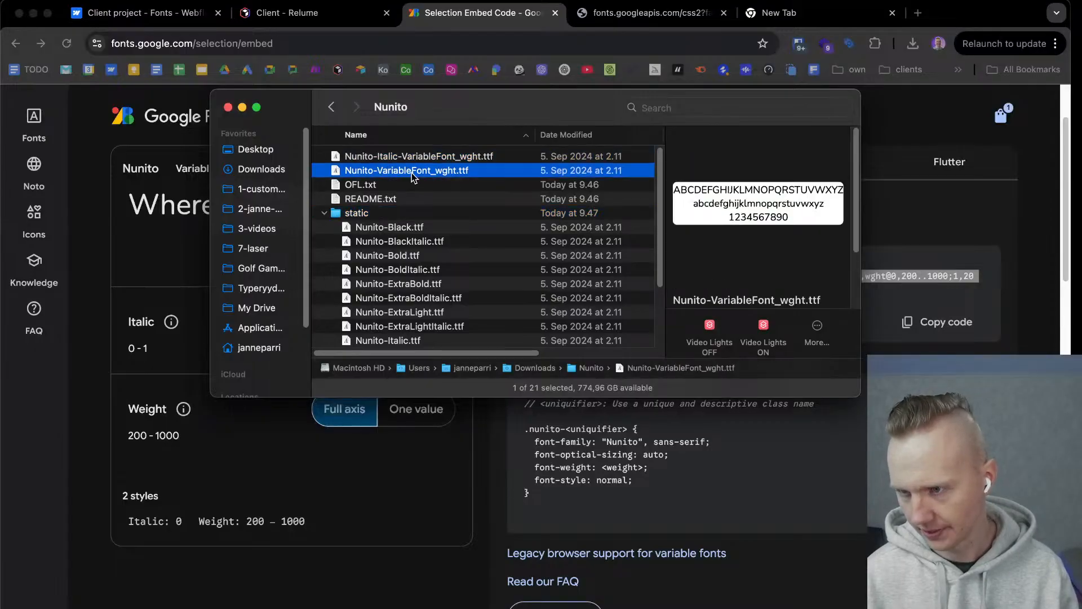
click(420, 157)
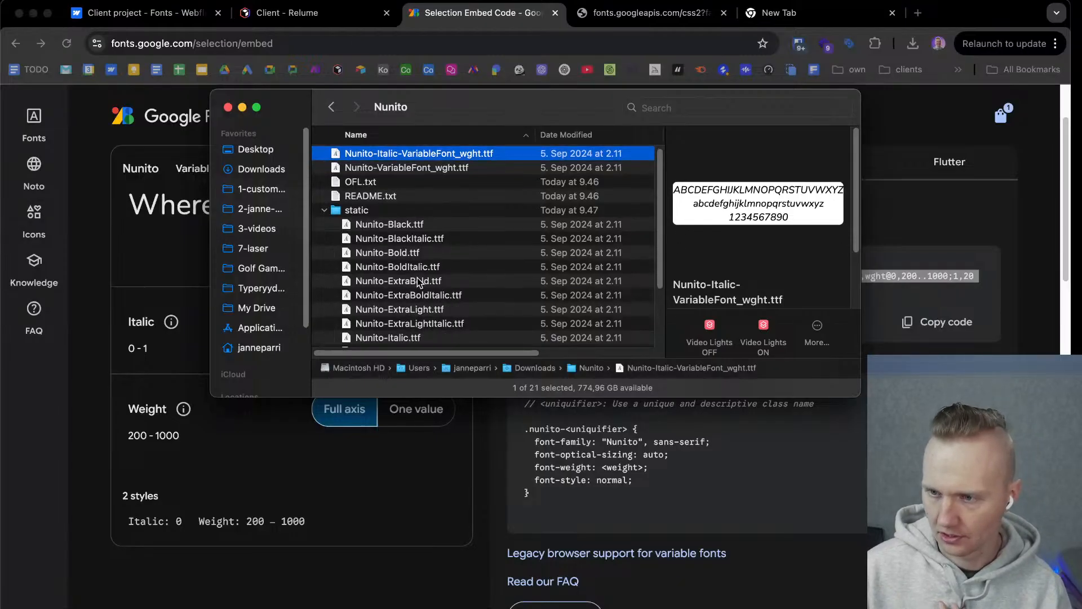
scroll(418, 277, down, 1)
scroll(417, 275, down, 3)
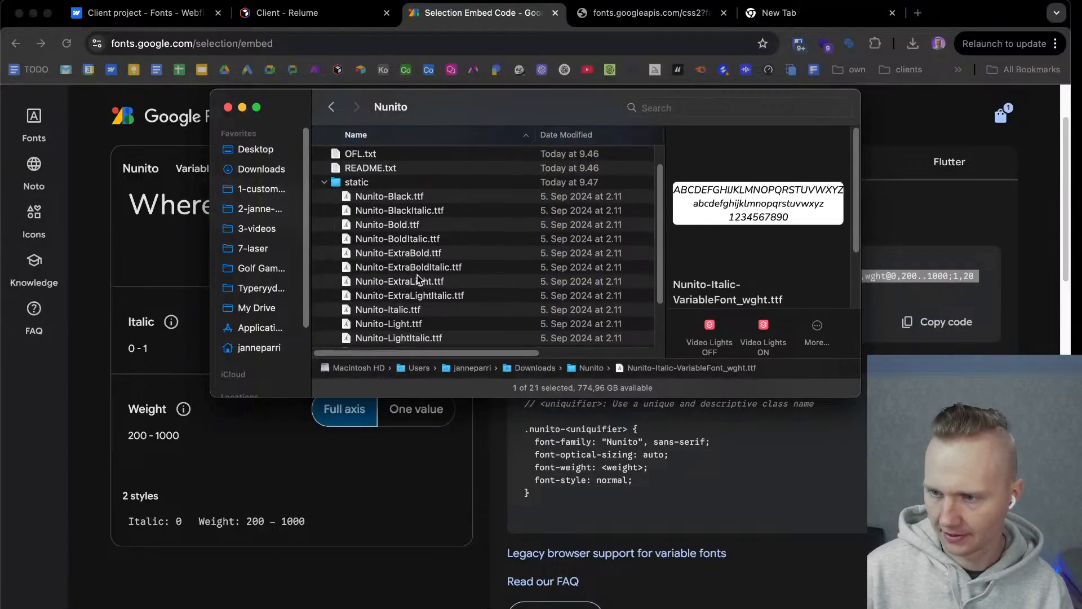
scroll(415, 276, down, 4)
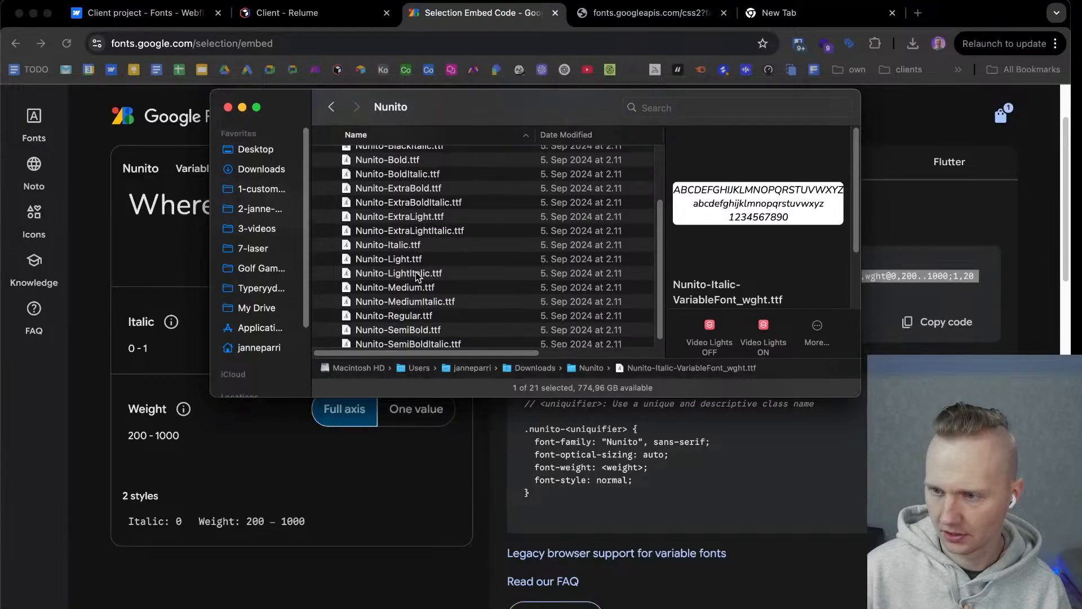
click(420, 279)
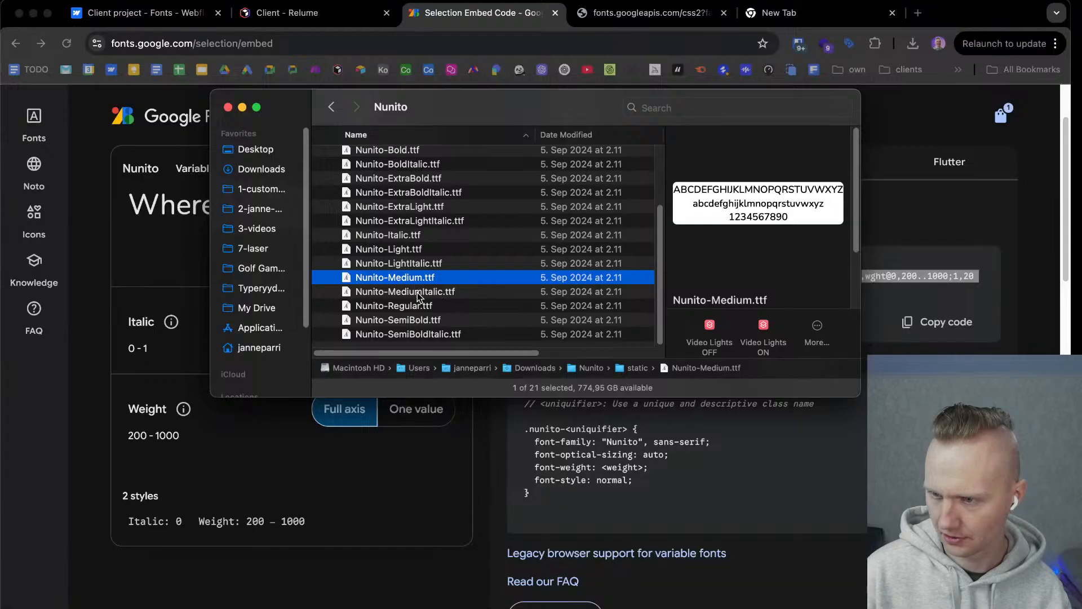
click(418, 293)
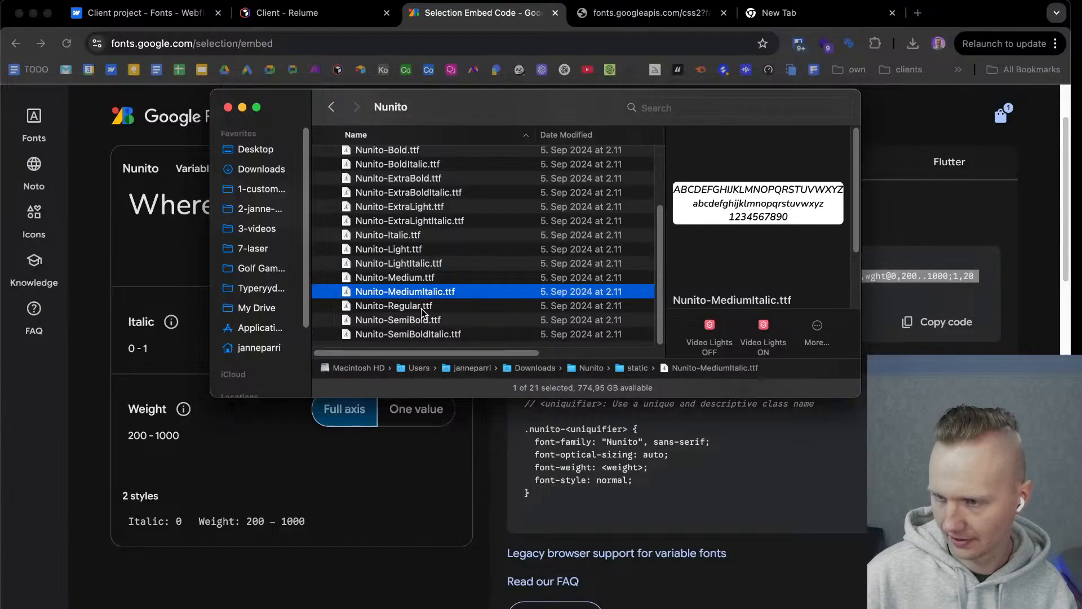
Move Nunito-Medium.ttf and Nunito-Regular.ttf from the static subfolder into the main Nunito folder.
scroll(419, 304, up, 1)
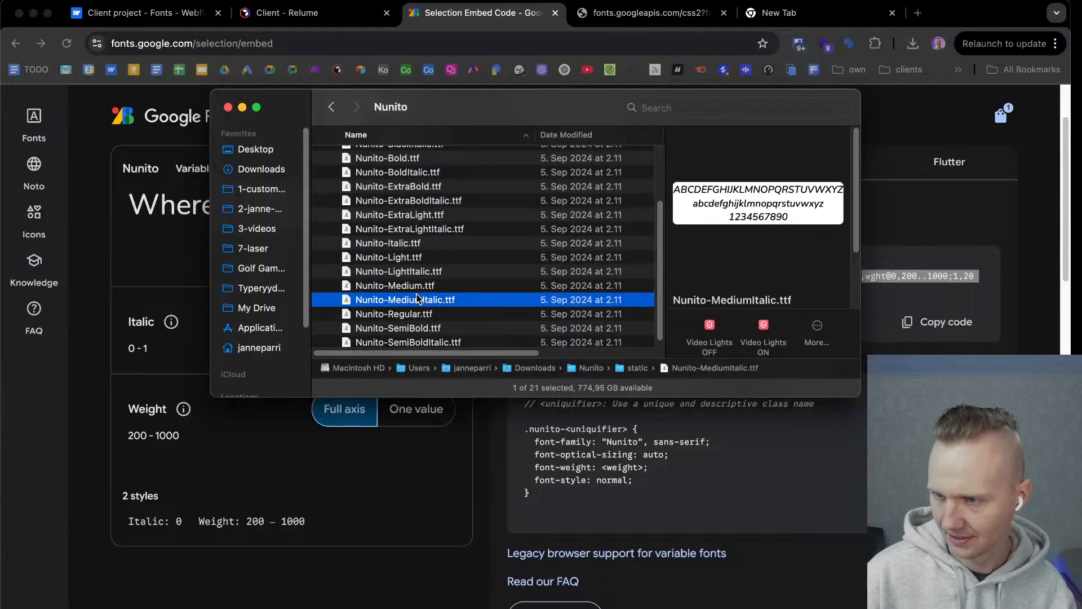
click(415, 285)
super+click(421, 316)
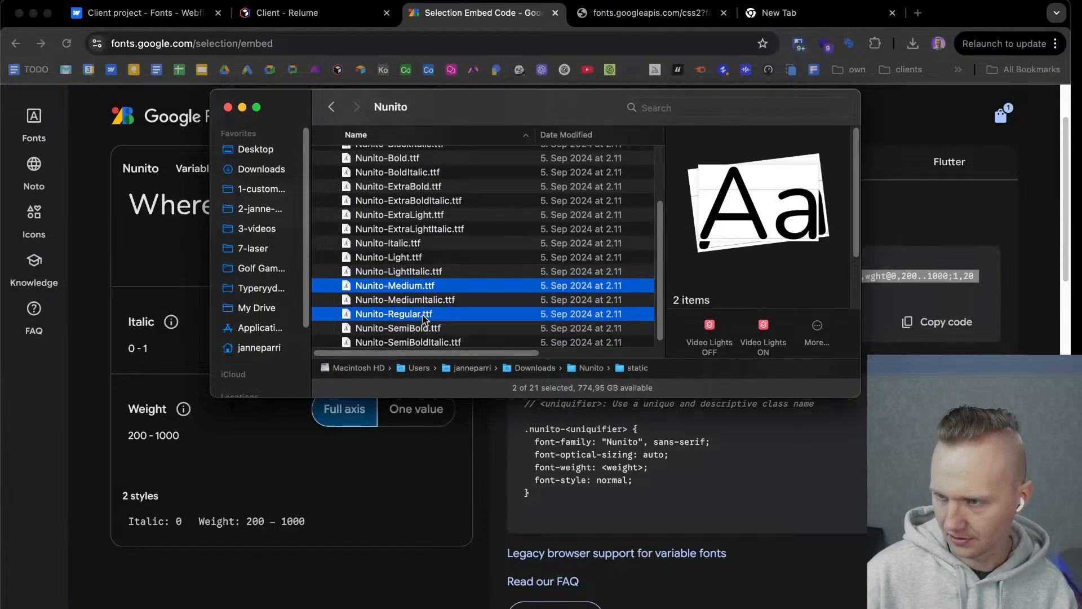
scroll(414, 311, up, 2)
drag(412, 308, 407, 191)
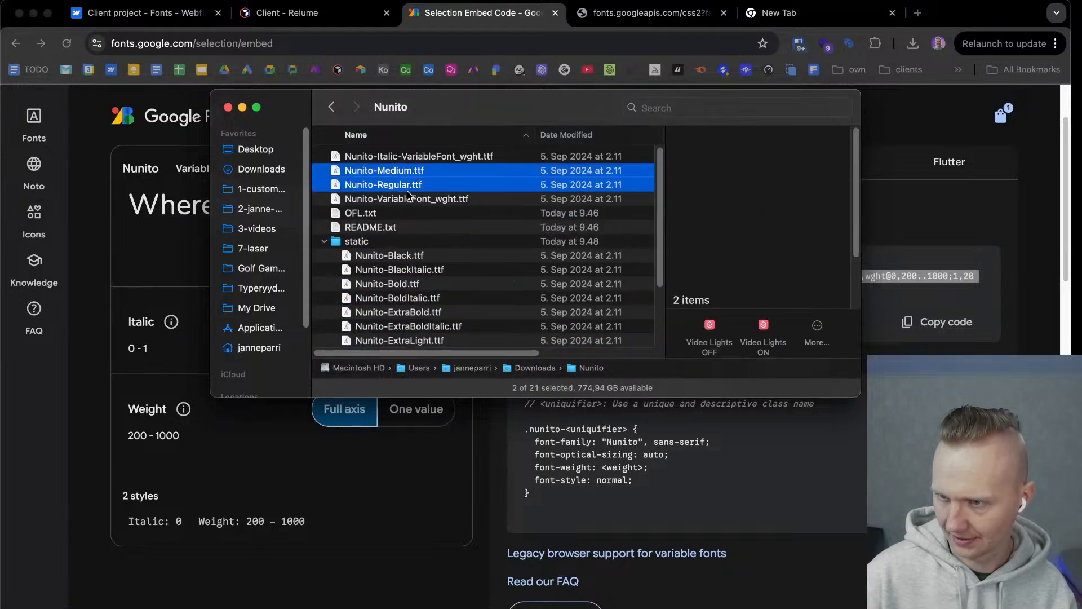
Move both Nunito variable font files, OFL.txt and README.txt from the Nunito folder to the Trash.
click(364, 200)
shift+click(362, 226)
right_click(364, 221)
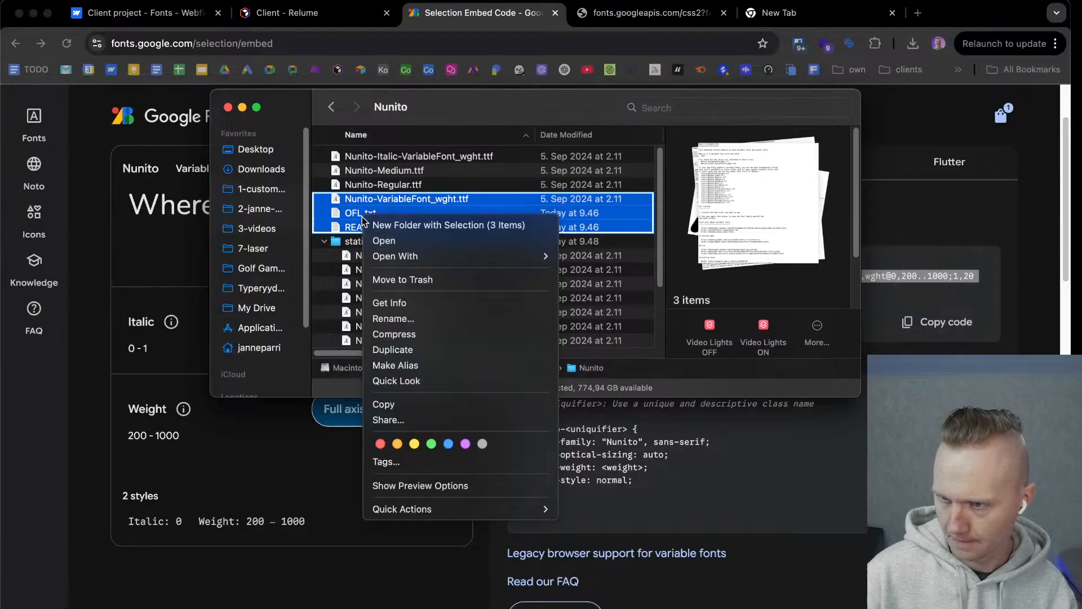
click(410, 279)
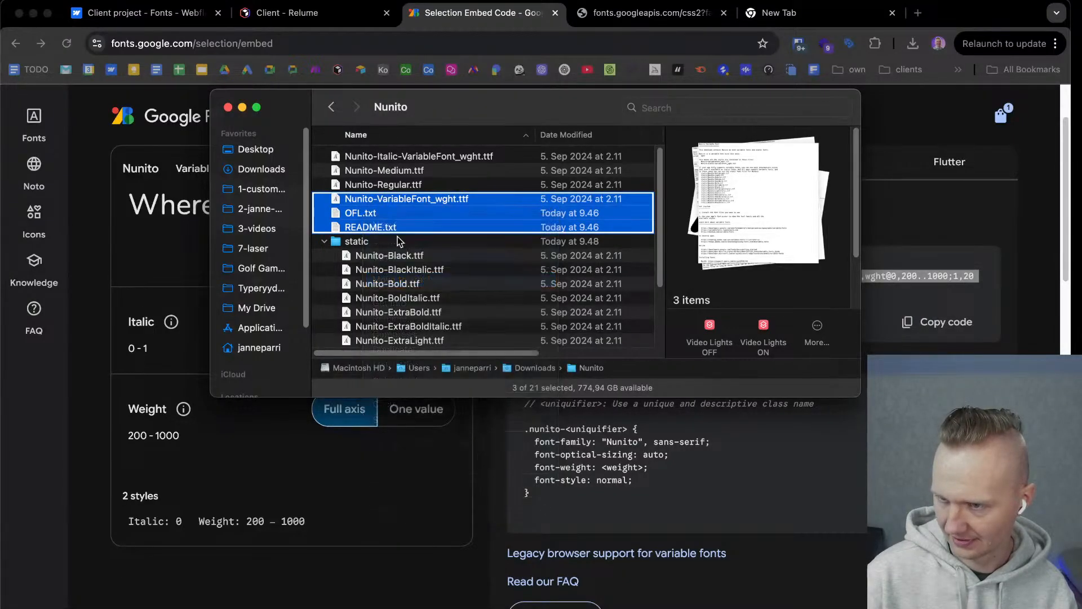
click(380, 157)
right_click(380, 157)
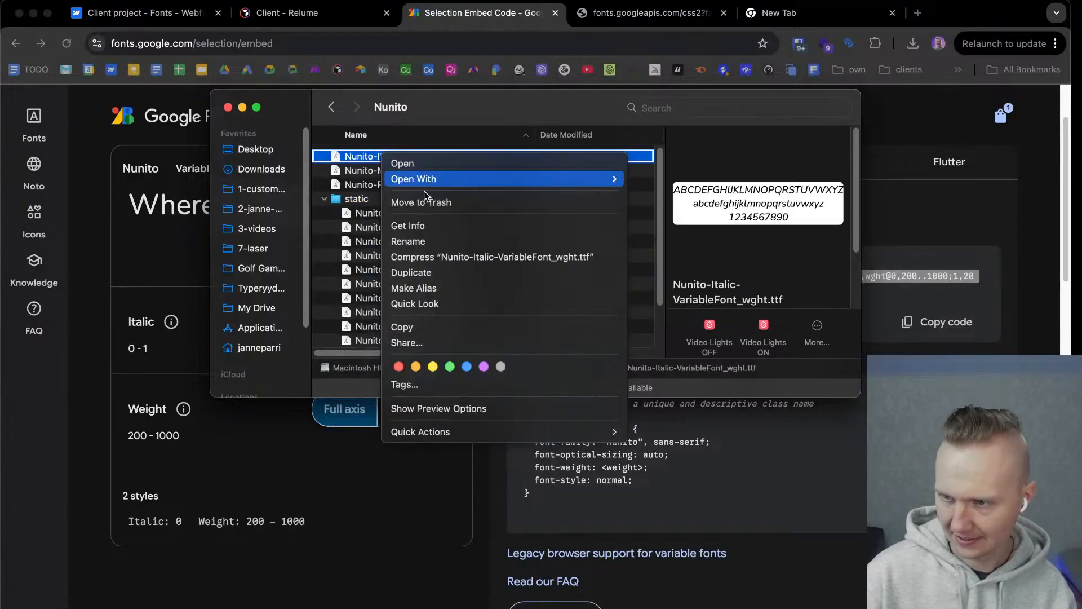
click(459, 202)
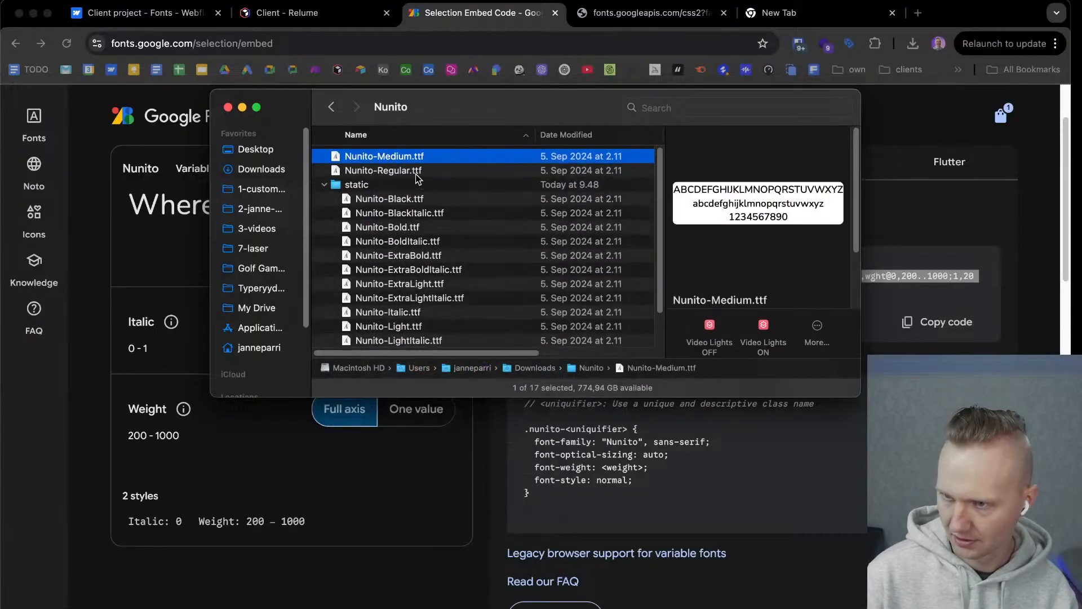
Check the remaining fonts in the static subfolder and move the whole subfolder to the Trash.
scroll(396, 248, down, 1)
scroll(395, 243, down, 2)
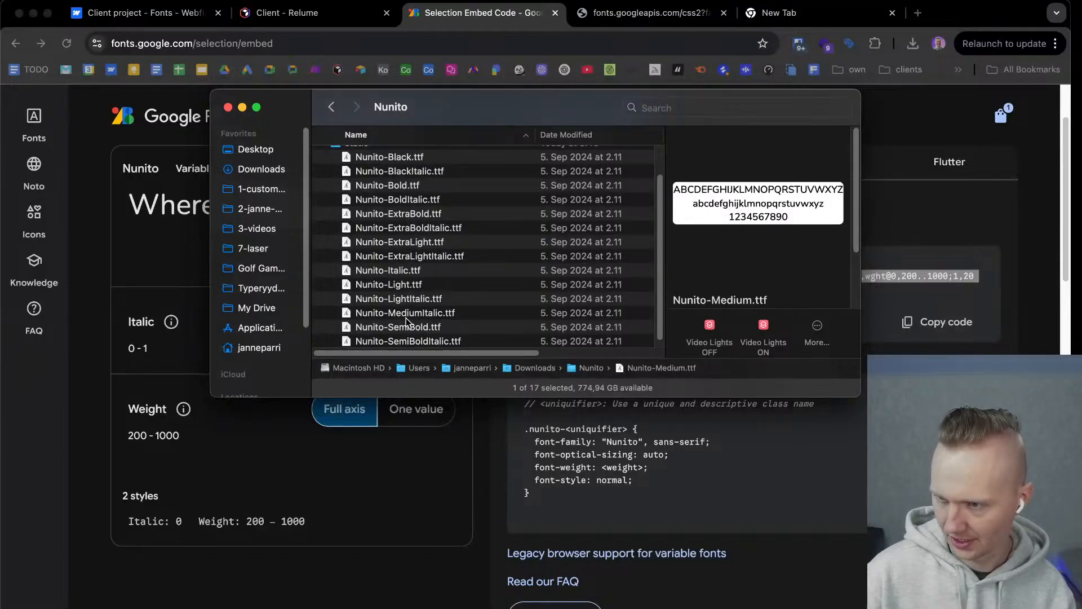
scroll(406, 316, up, 2)
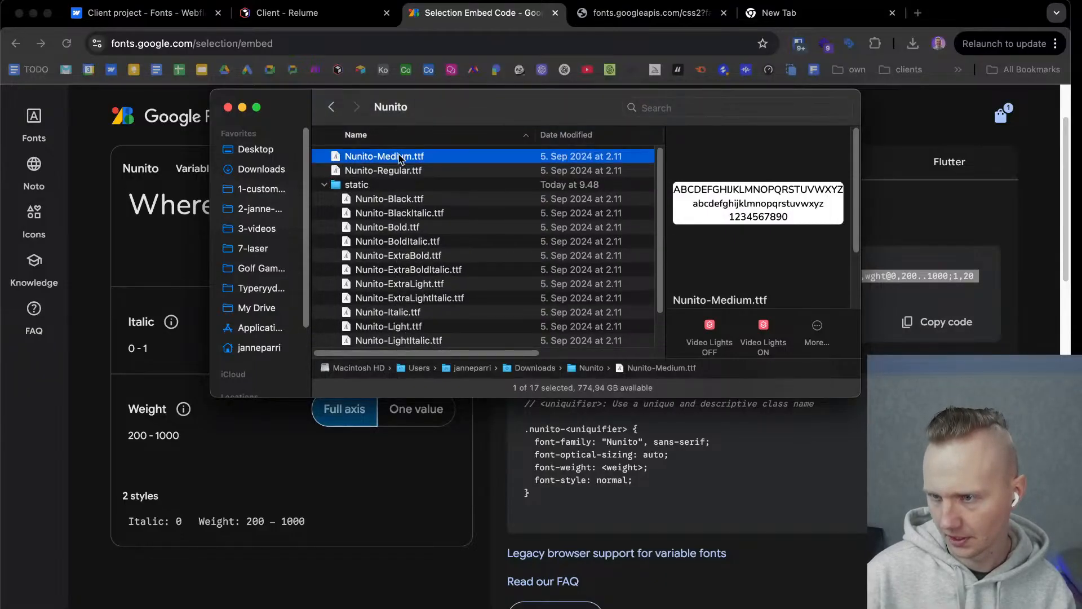
scroll(396, 261, down, 3)
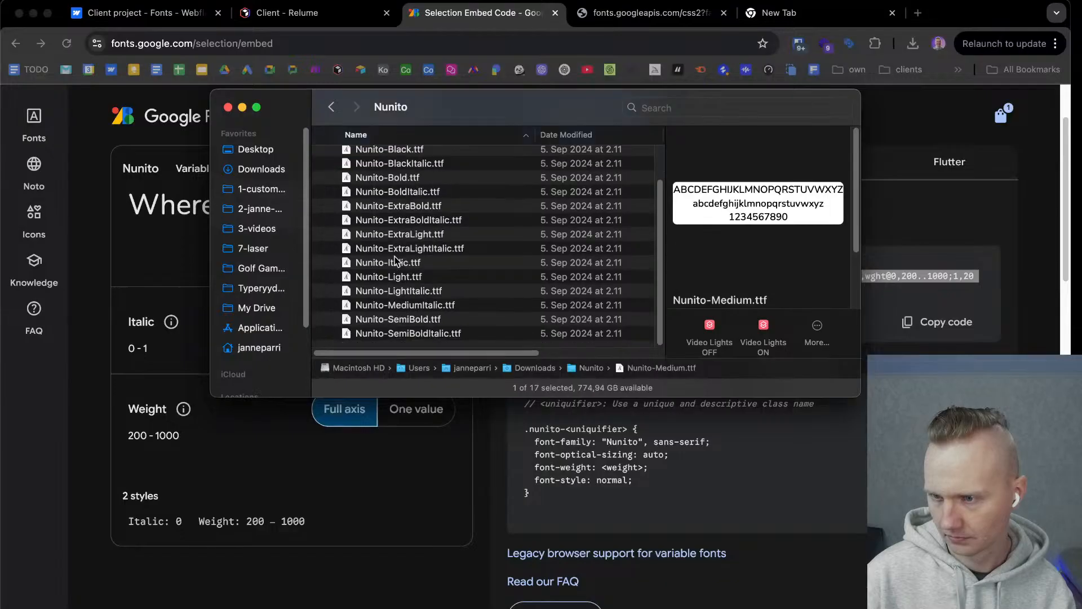
scroll(397, 261, up, 3)
click(348, 189)
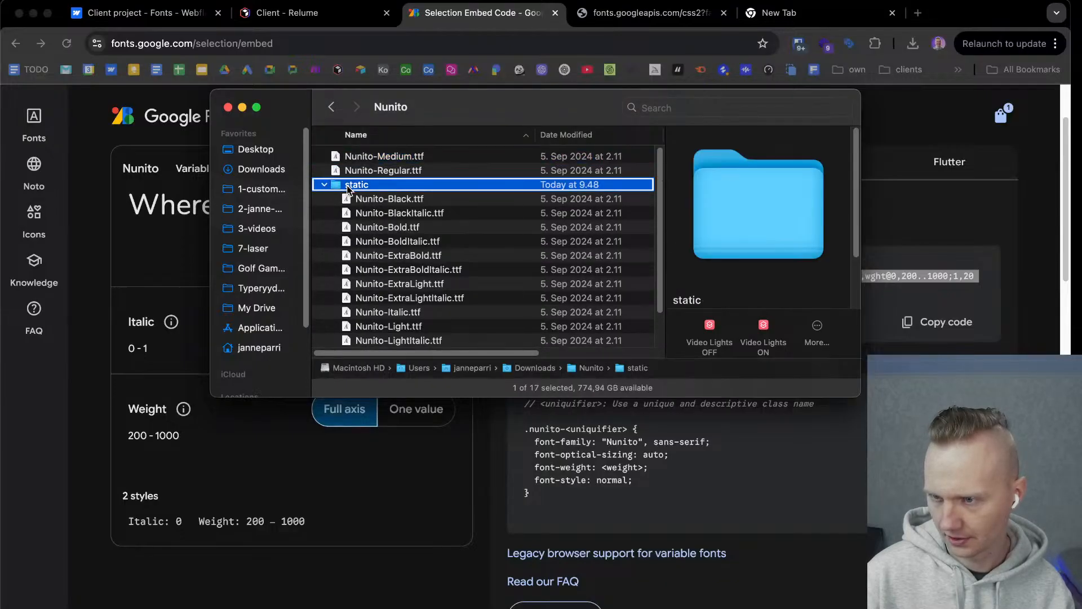
right_click(348, 186)
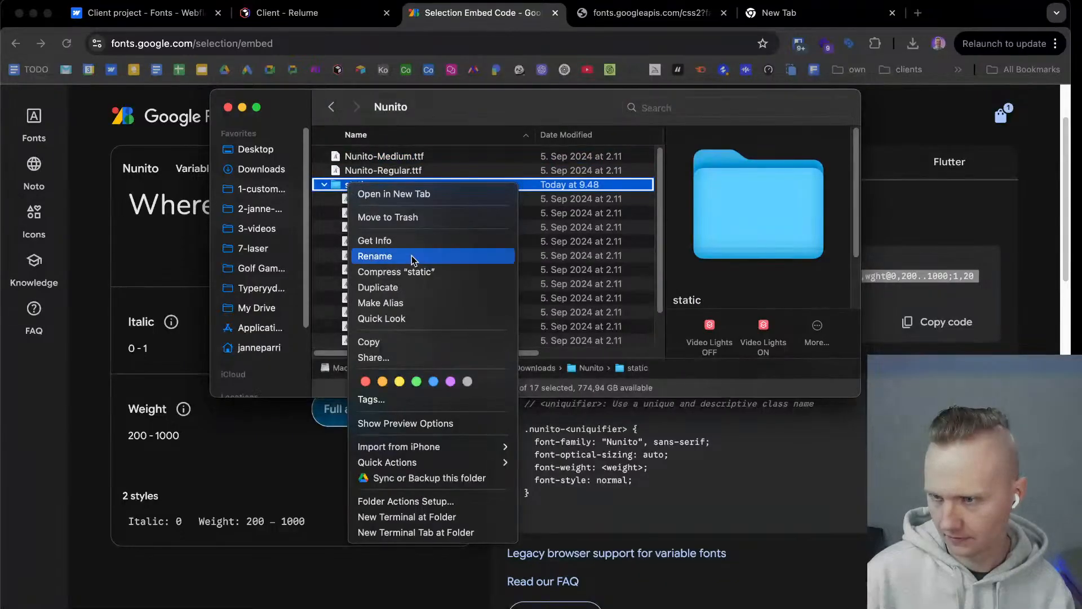
click(415, 216)
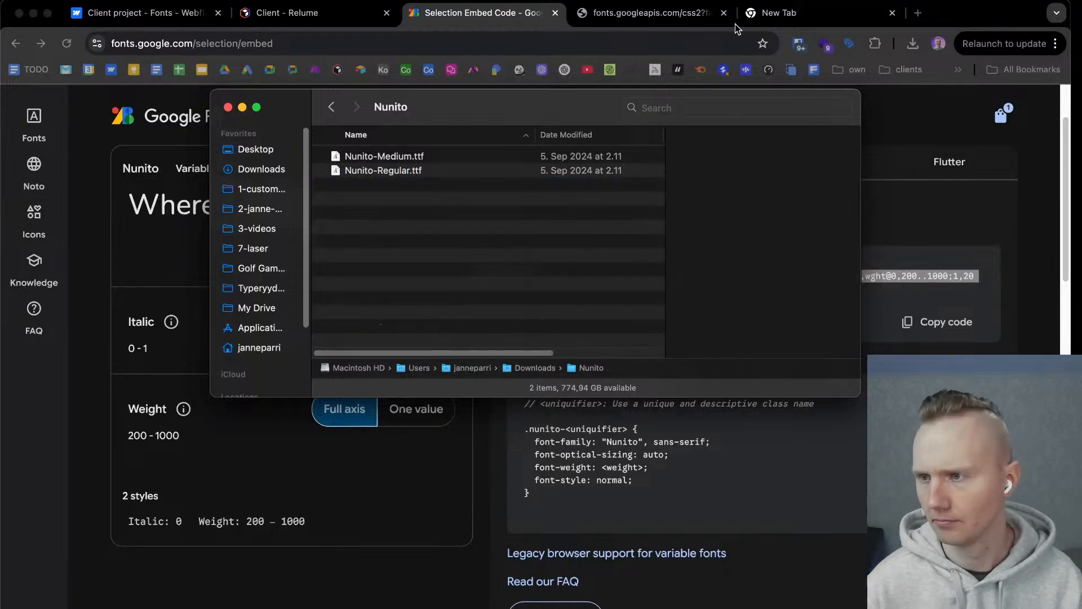
Switch to the browser's empty tab, search Google for font squirrel and open Font Squirrel's Webfont Generator.
click(780, 13)
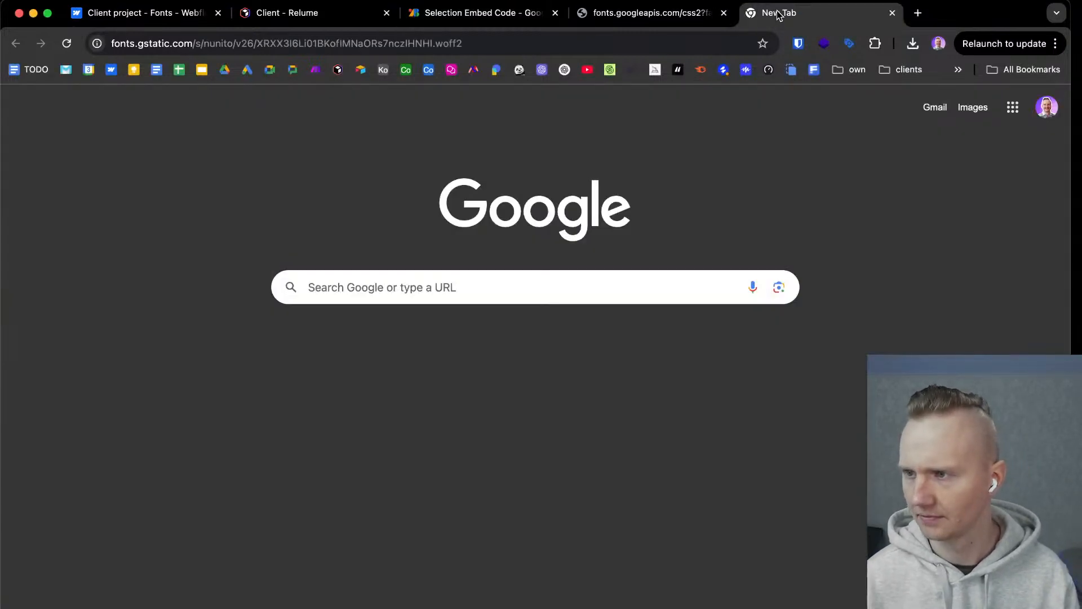
click(482, 45)
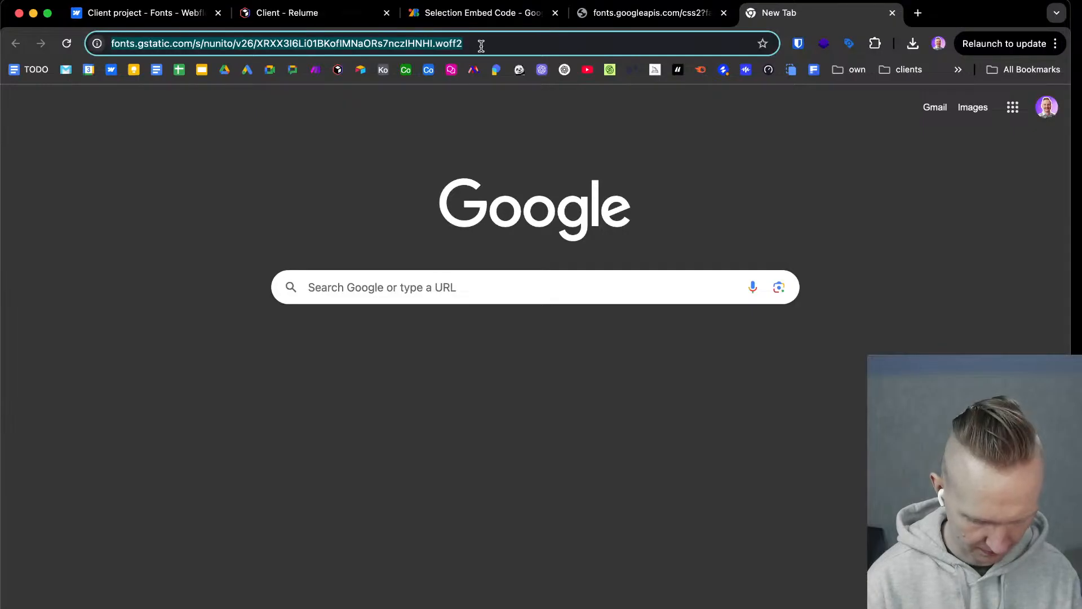
text(fontsu)
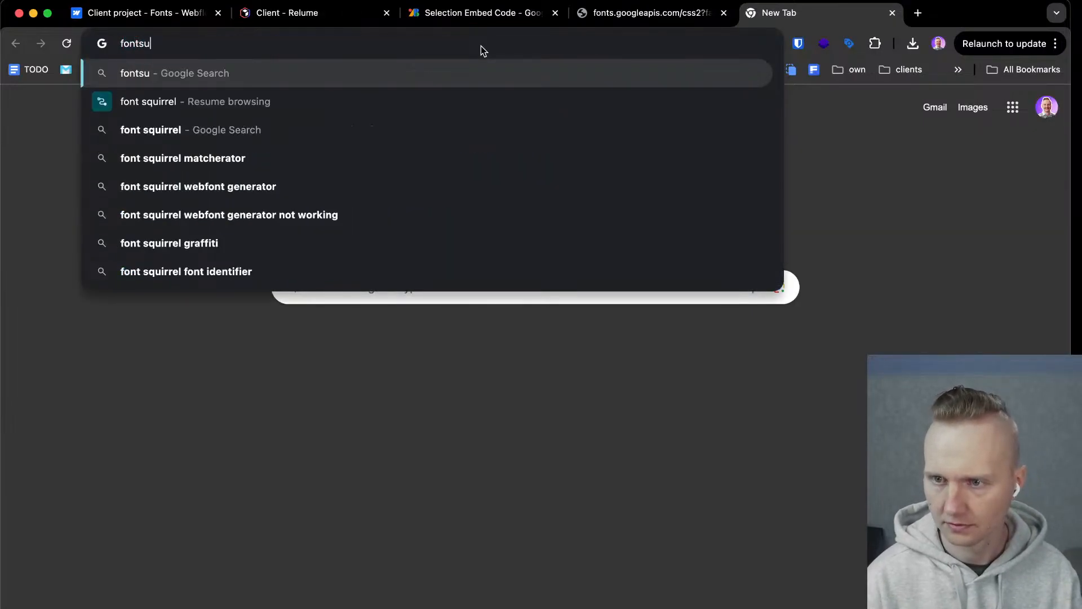
key(BackSpace)
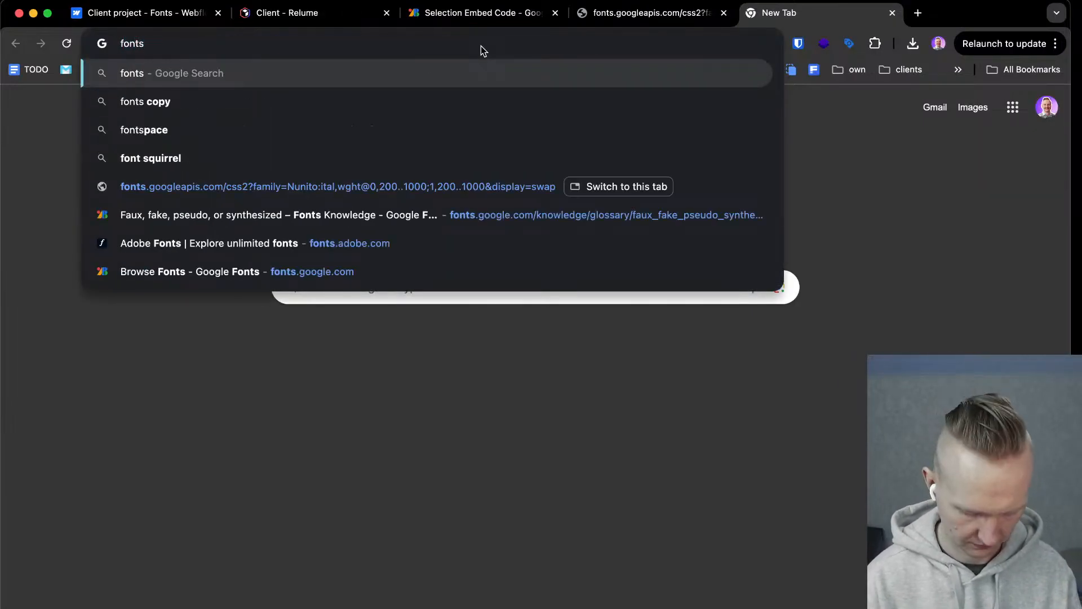
text(qui)
key(Down)
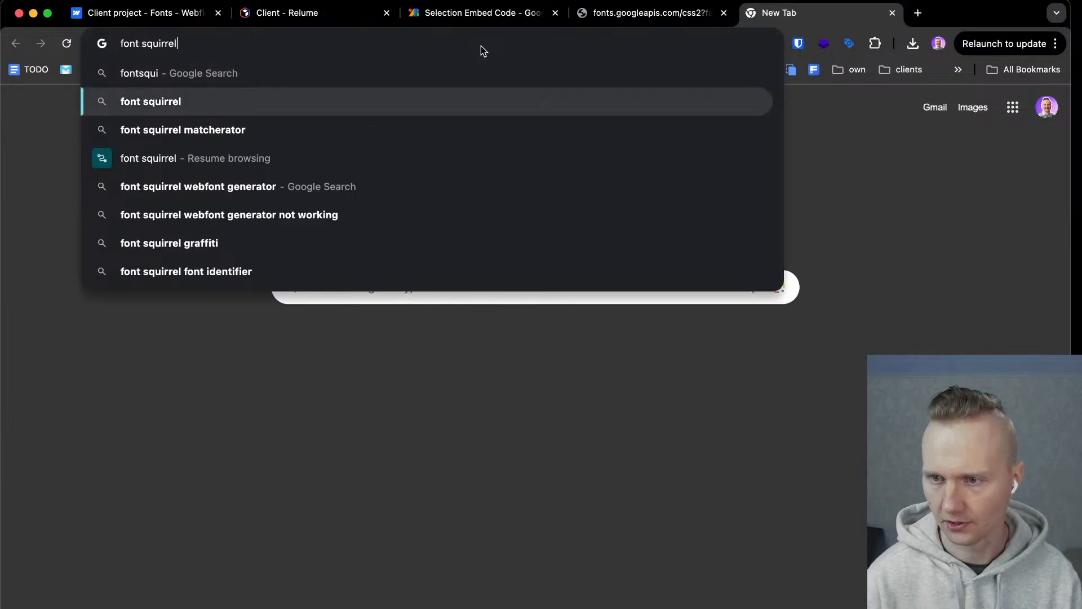
key(Return)
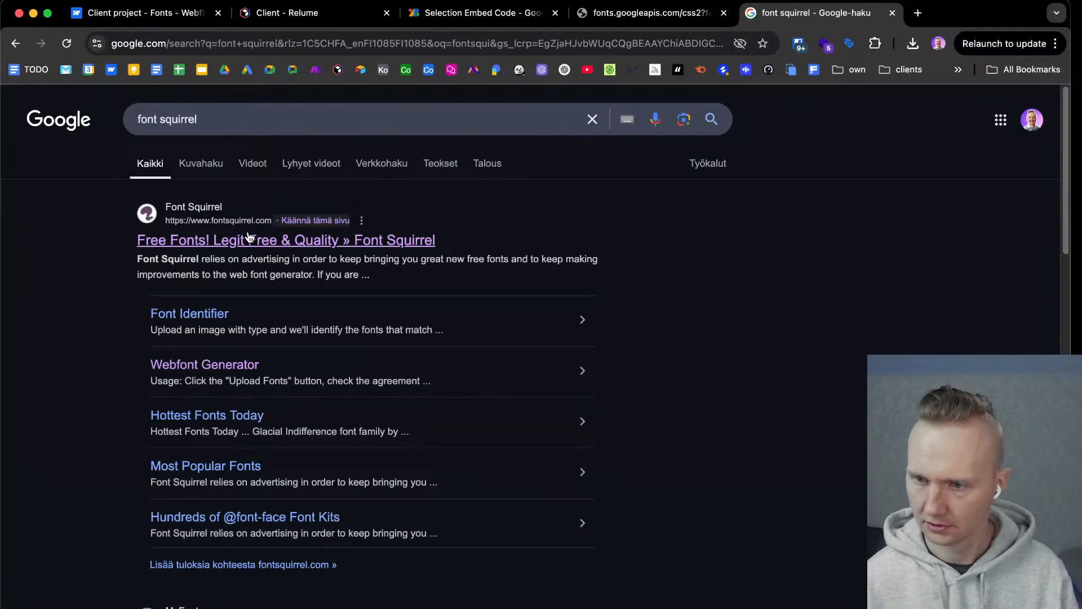
click(204, 366)
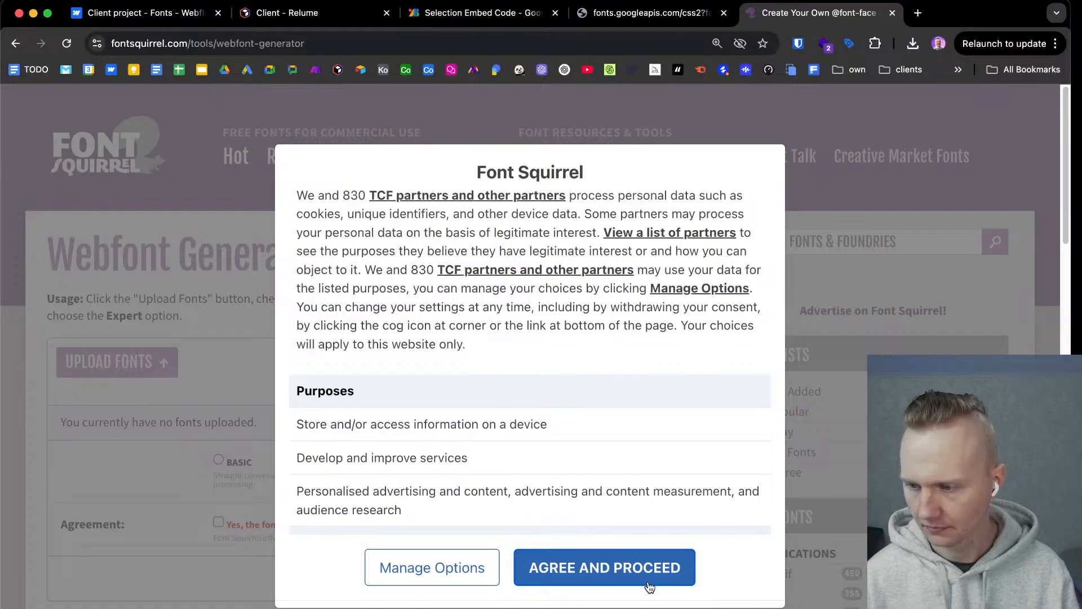
Accept the Font Squirrel consent request, choose Expert mode and review the generator's options.
click(645, 581)
click(540, 460)
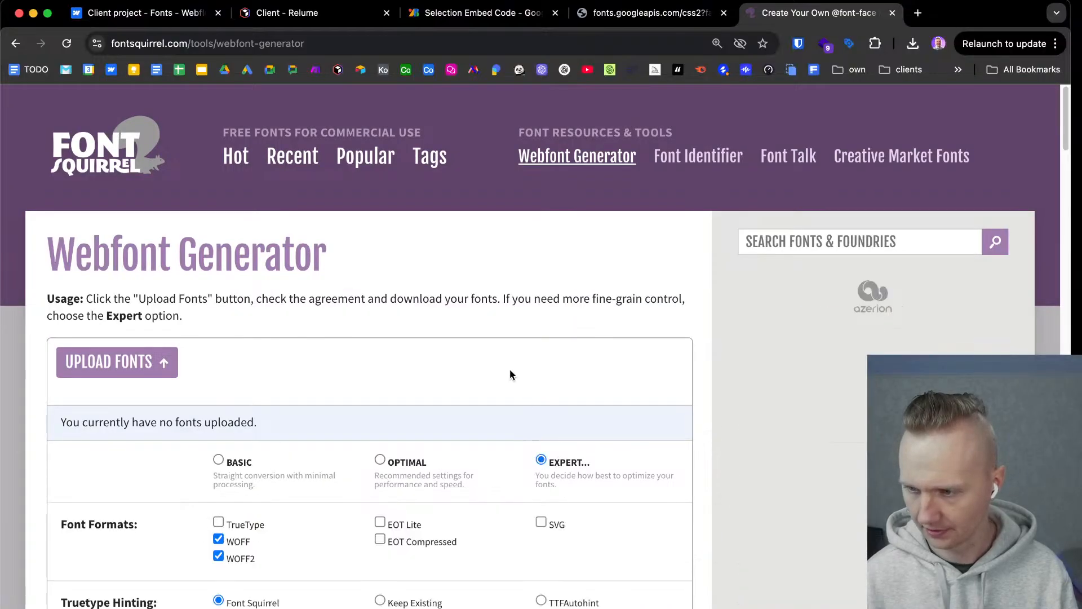
scroll(501, 360, down, 4)
scroll(299, 310, up, 4)
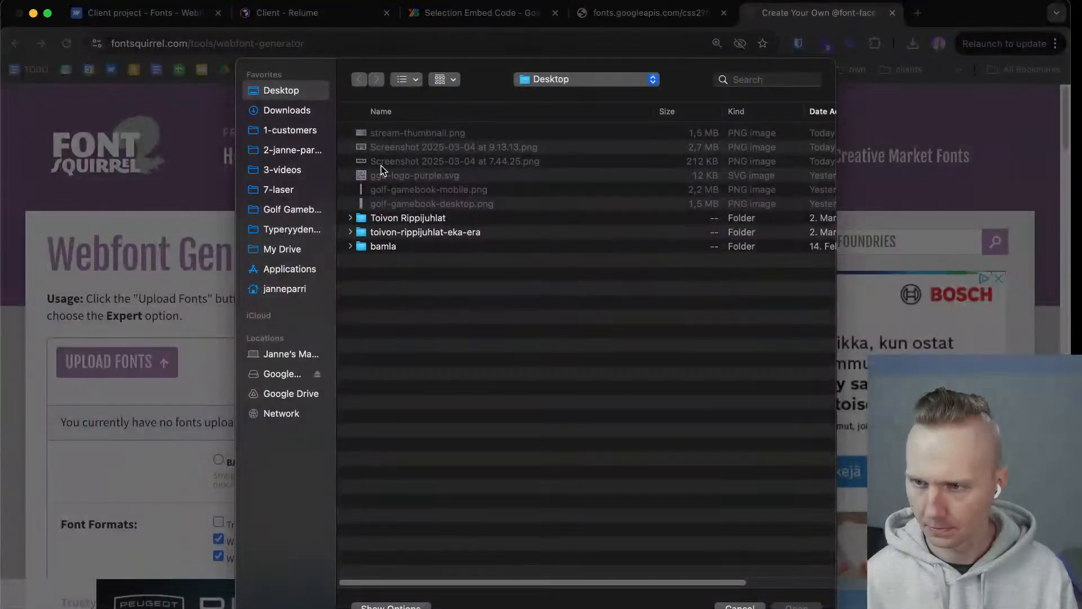
Try to upload Nunito-Regular.ttf and Nunito-Medium.ttf from the Nunito folder in Downloads to the Webfont Generator, dismissing any alerts.
click(283, 109)
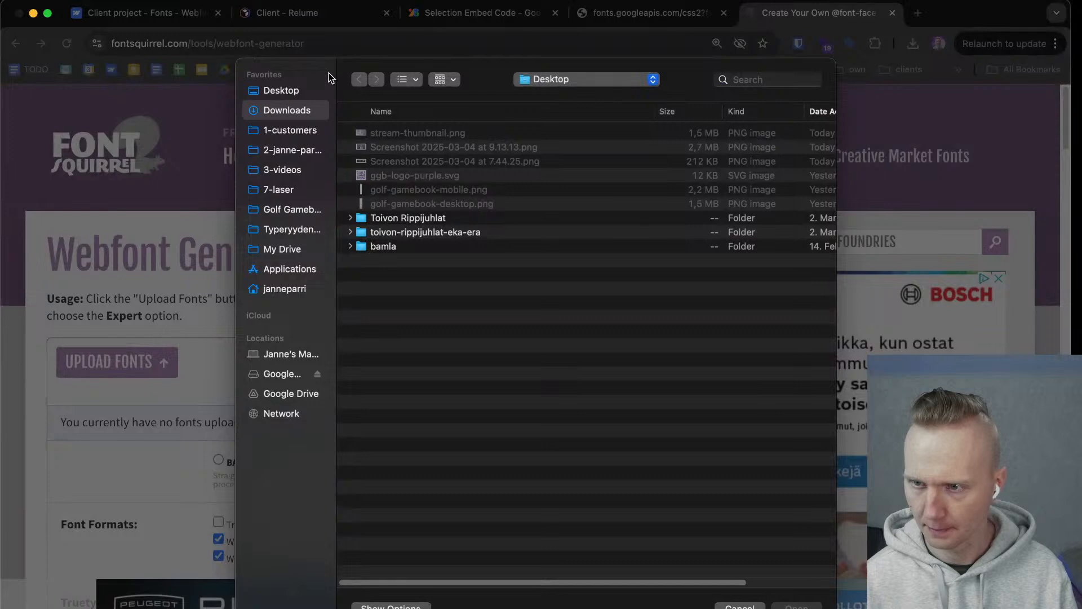
click(281, 94)
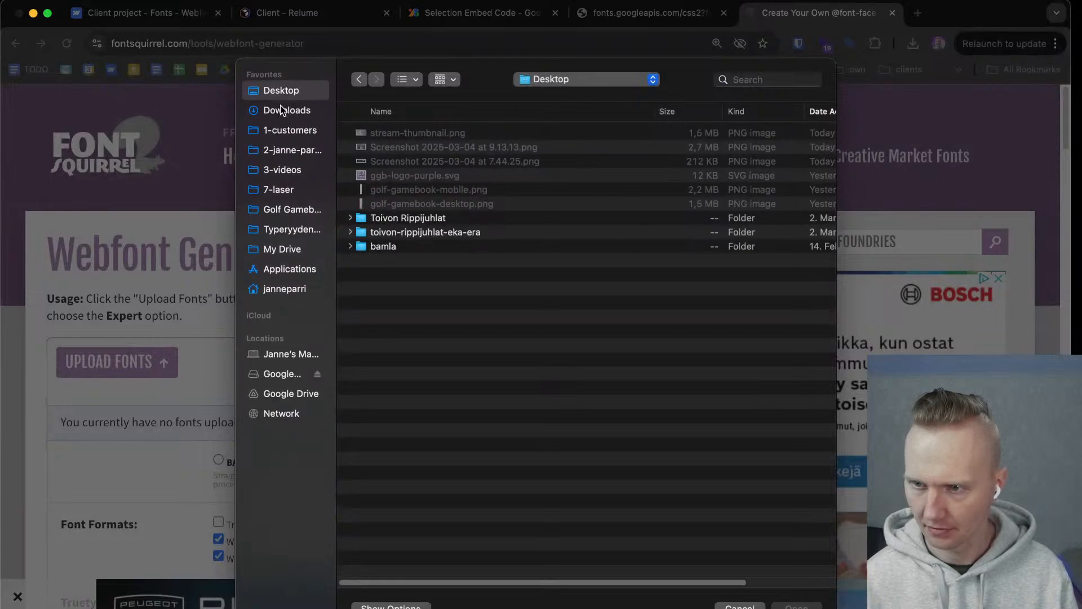
click(286, 108)
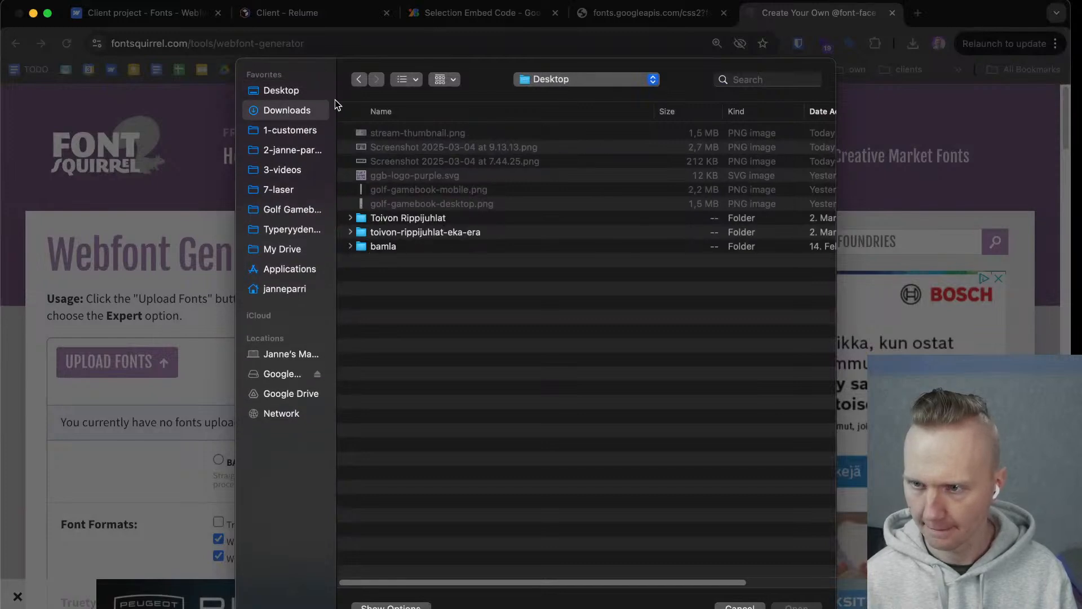
click(279, 92)
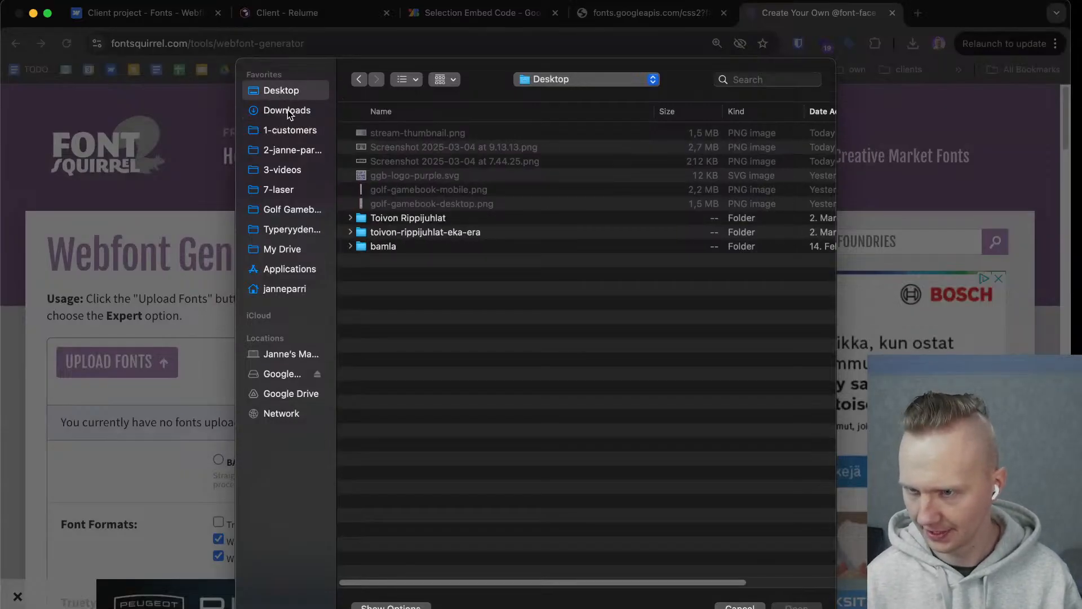
click(287, 110)
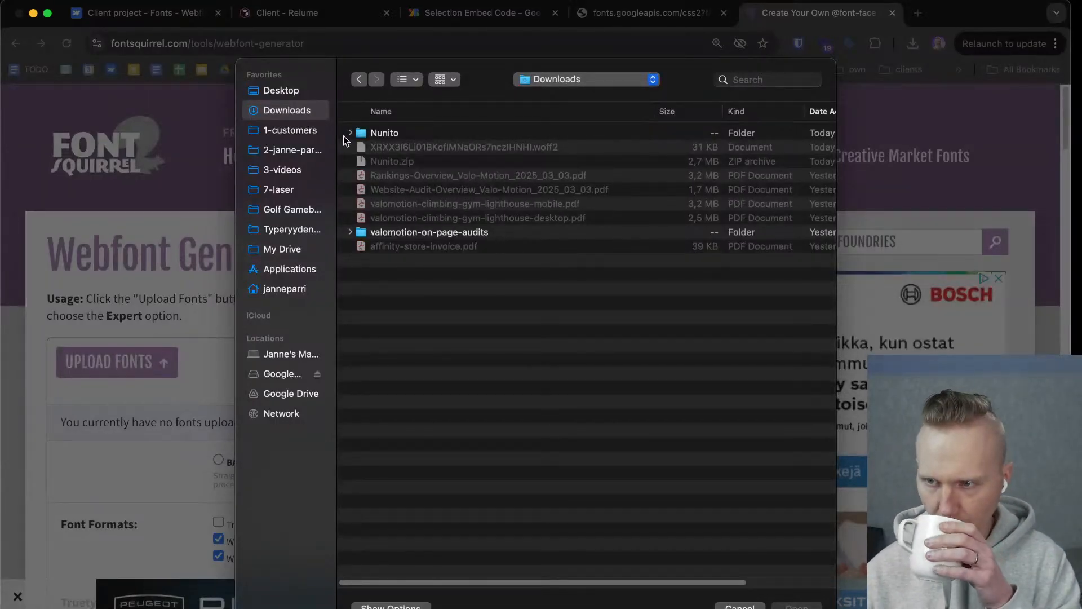
click(370, 134)
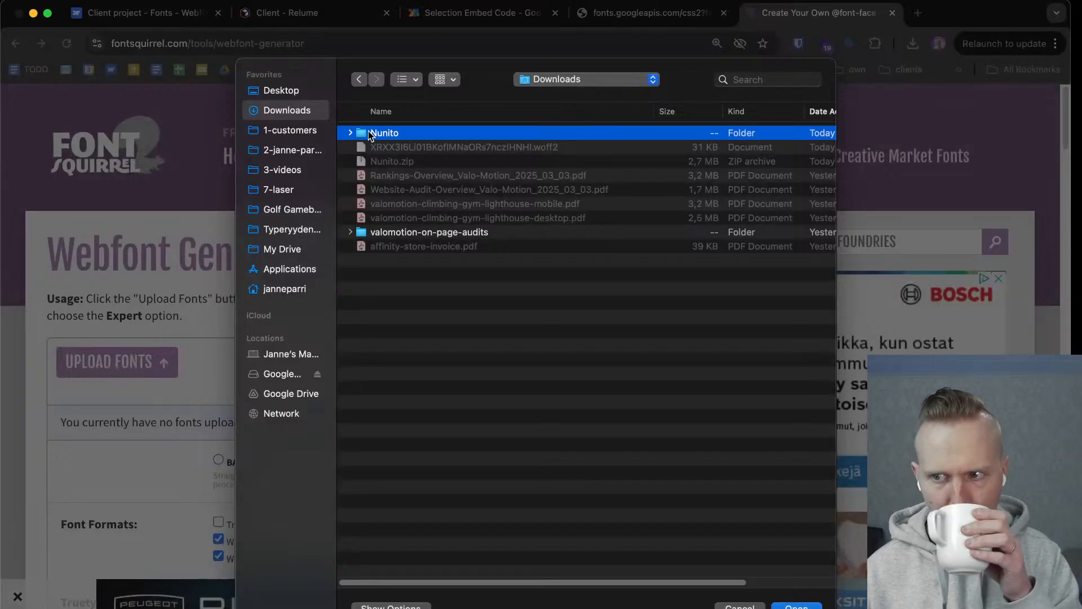
double_click(370, 134)
drag(393, 186, 404, 137)
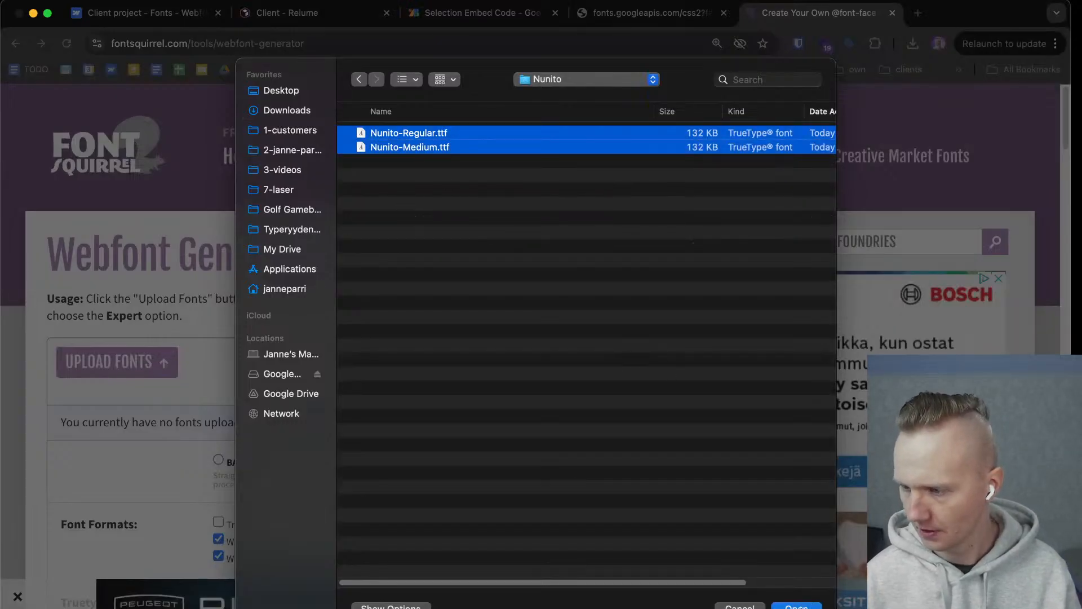
click(801, 606)
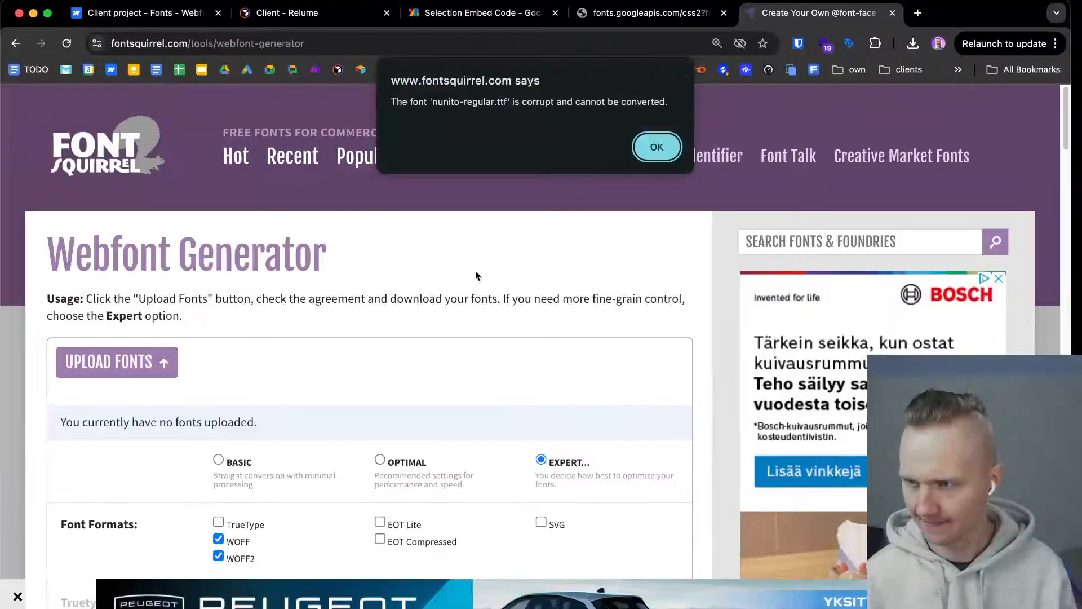
key(Return)
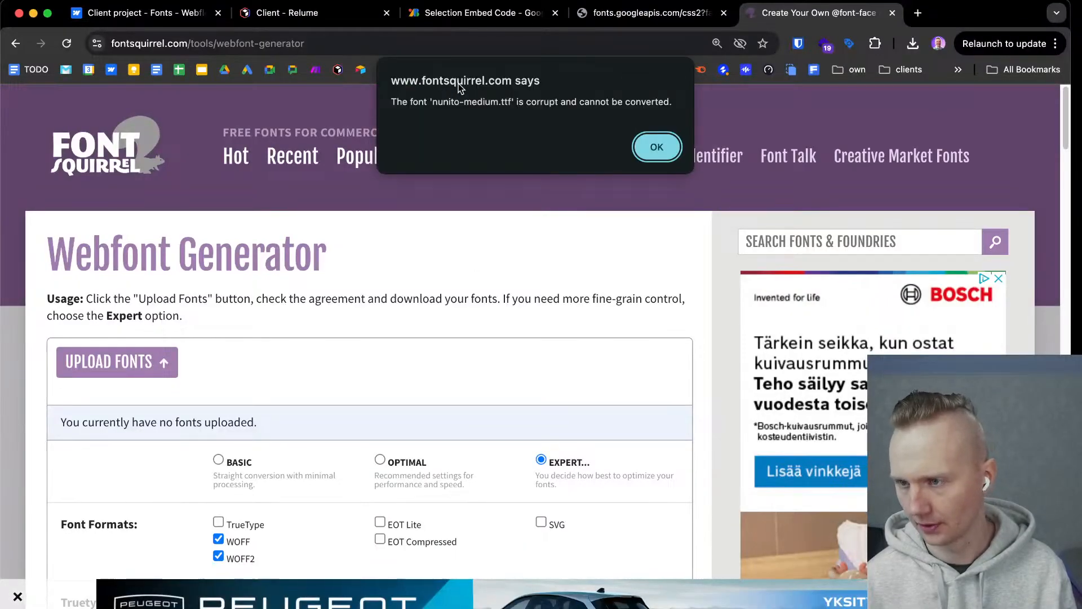
click(652, 151)
click(626, 12)
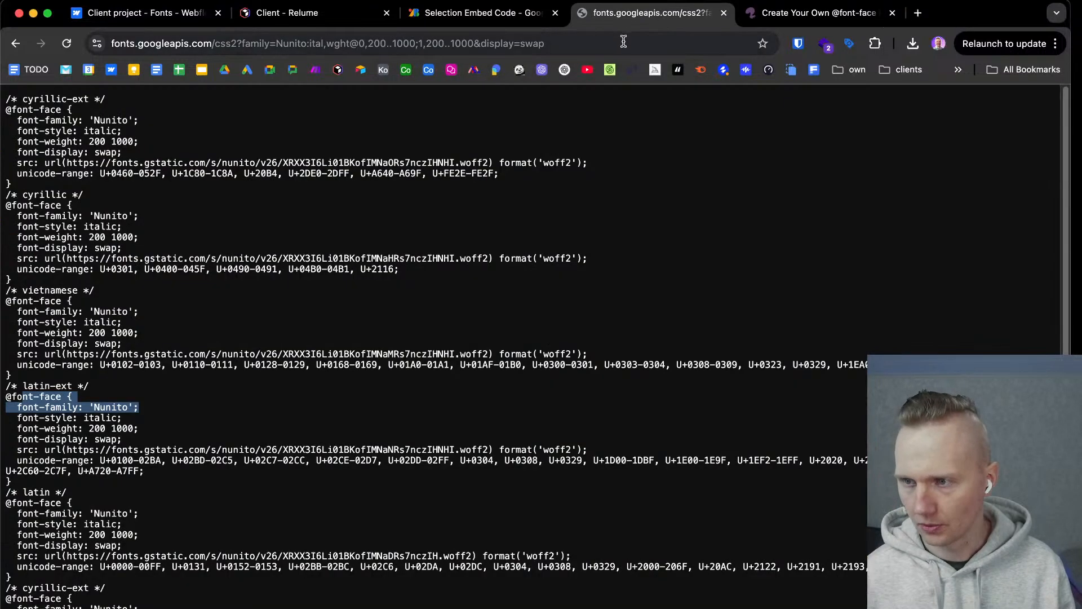
click(623, 41)
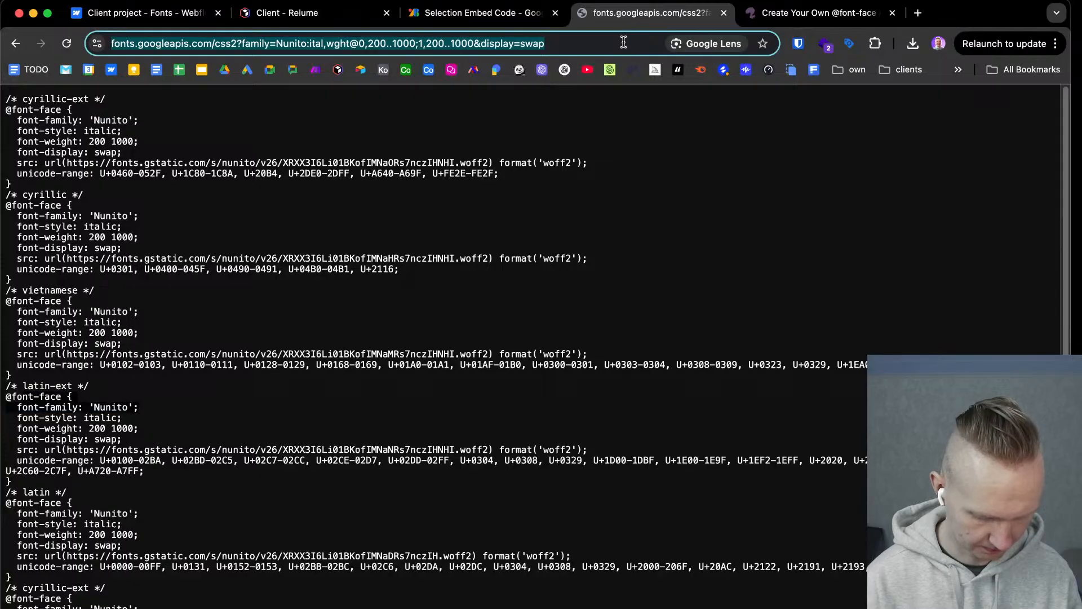
text(font o)
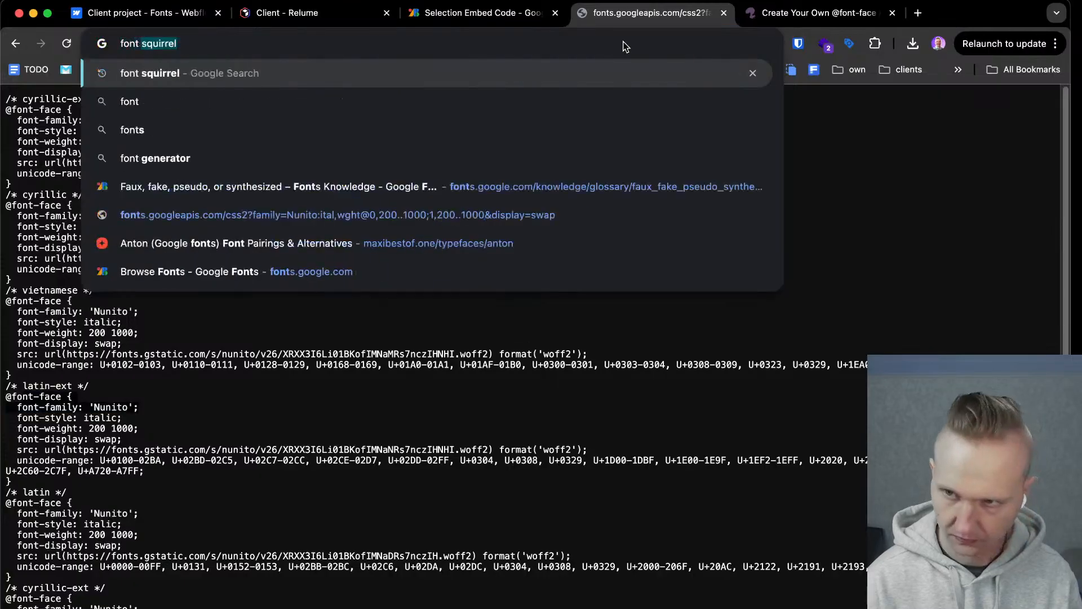
text(pt)
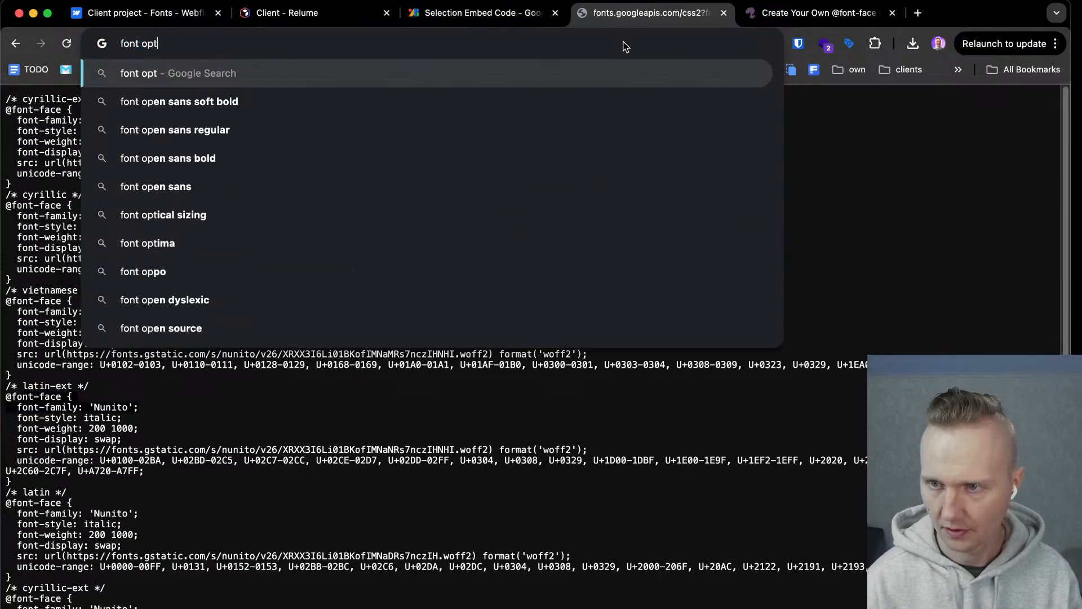
text(imizer)
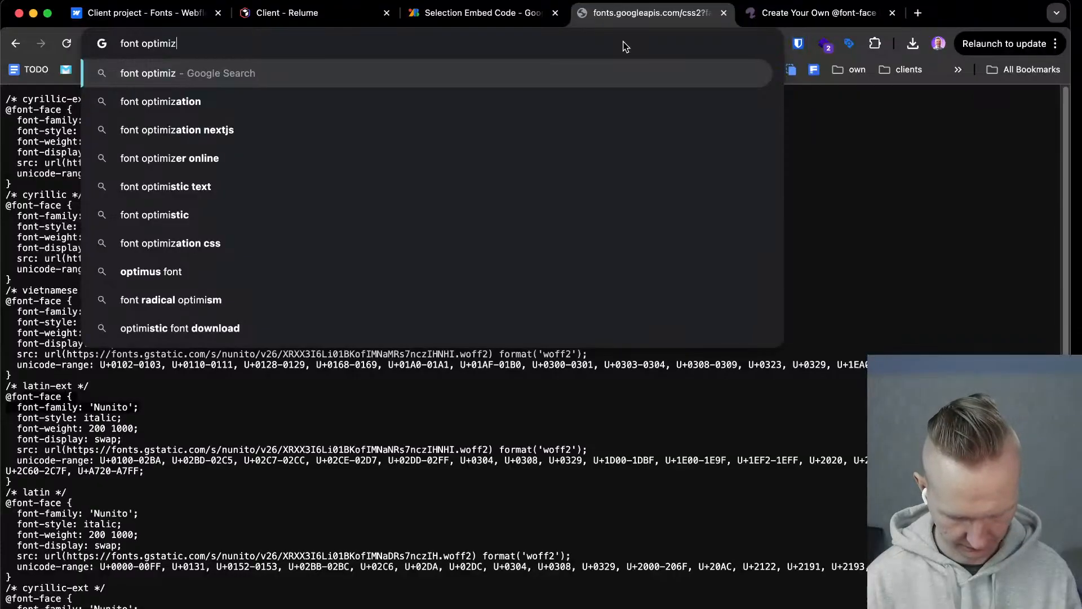
key(Return)
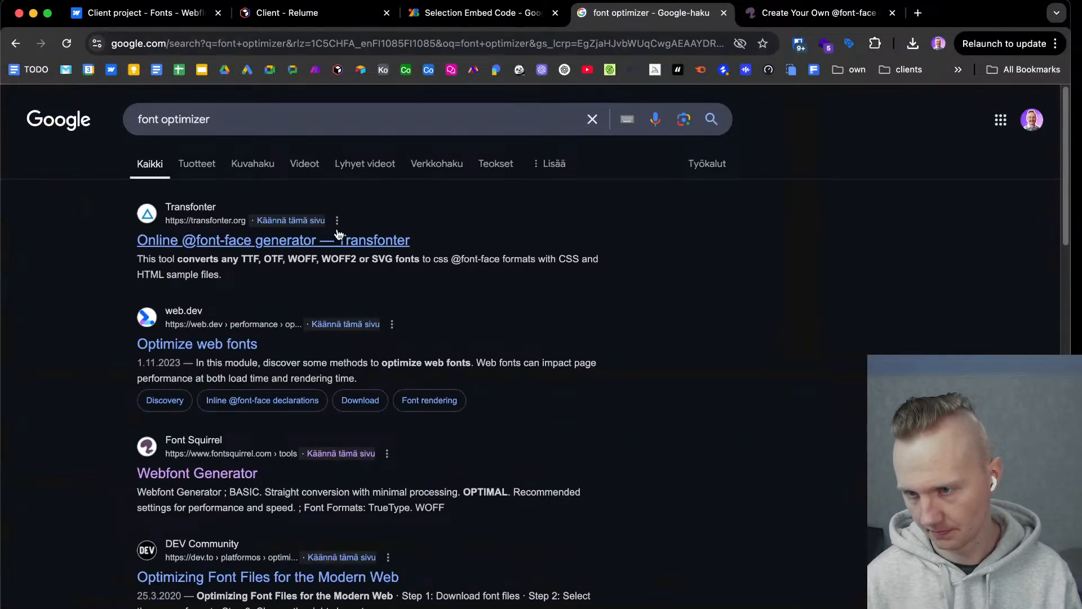
click(337, 240)
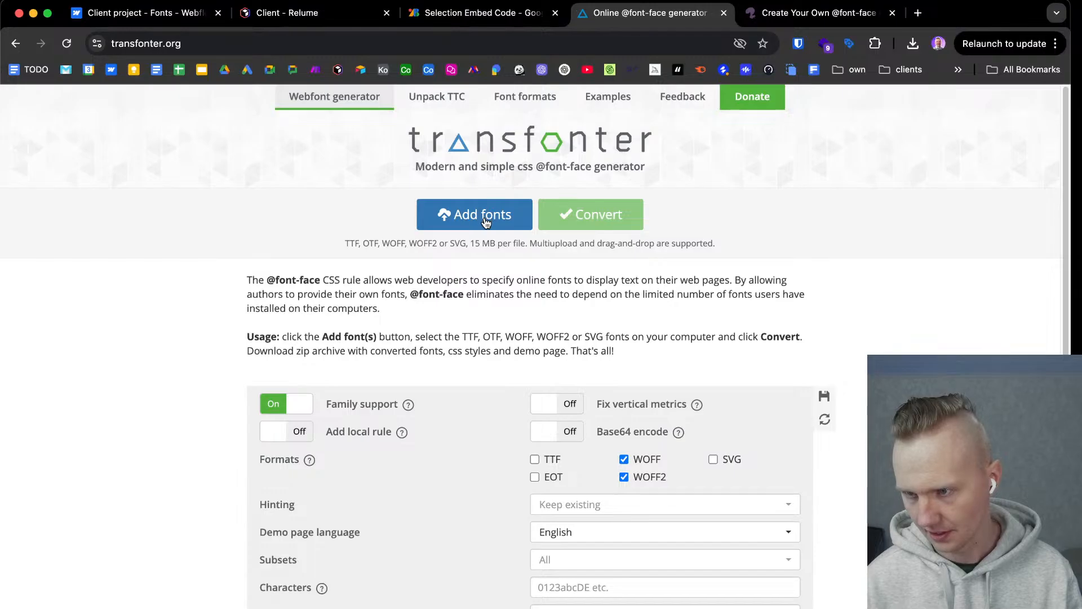
Turn off WOFF and WOFF2 output in Transfonter and add Nunito-Regular.ttf and Nunito-Medium.ttf from the Nunito folder.
click(624, 477)
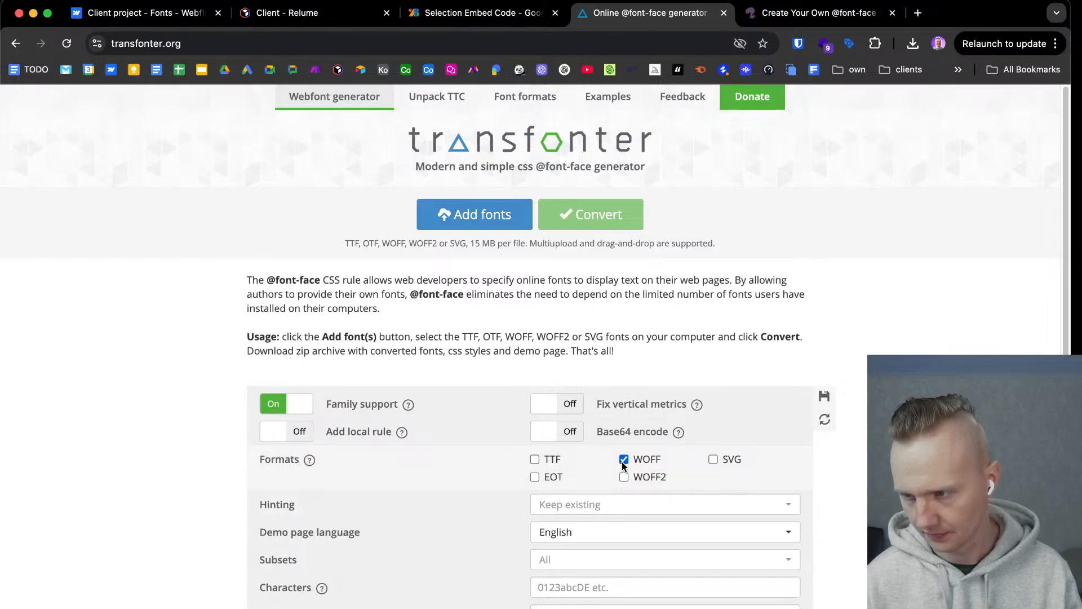
click(624, 460)
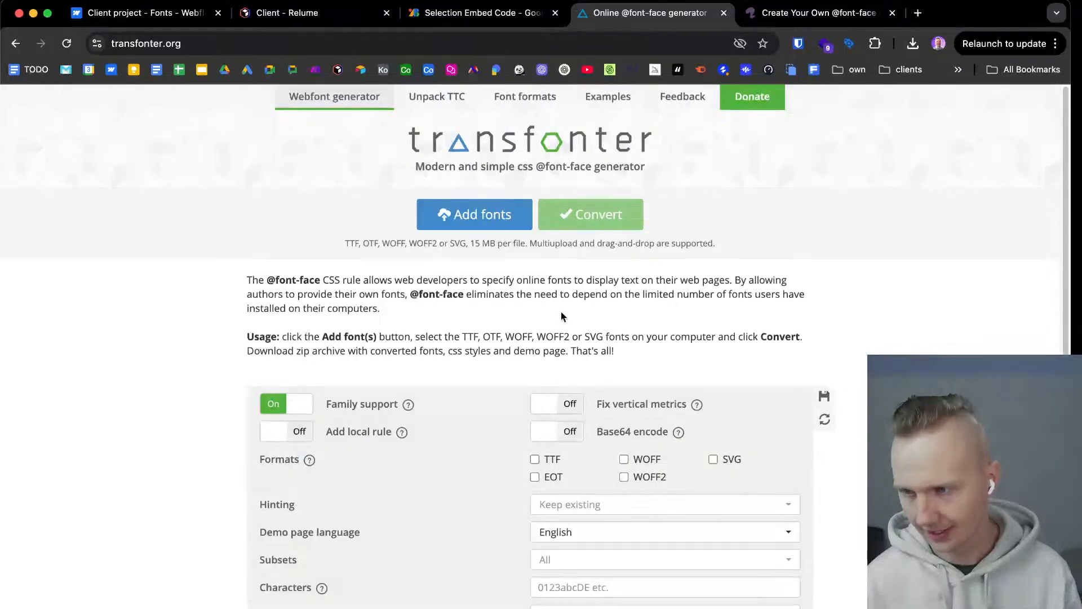
click(490, 223)
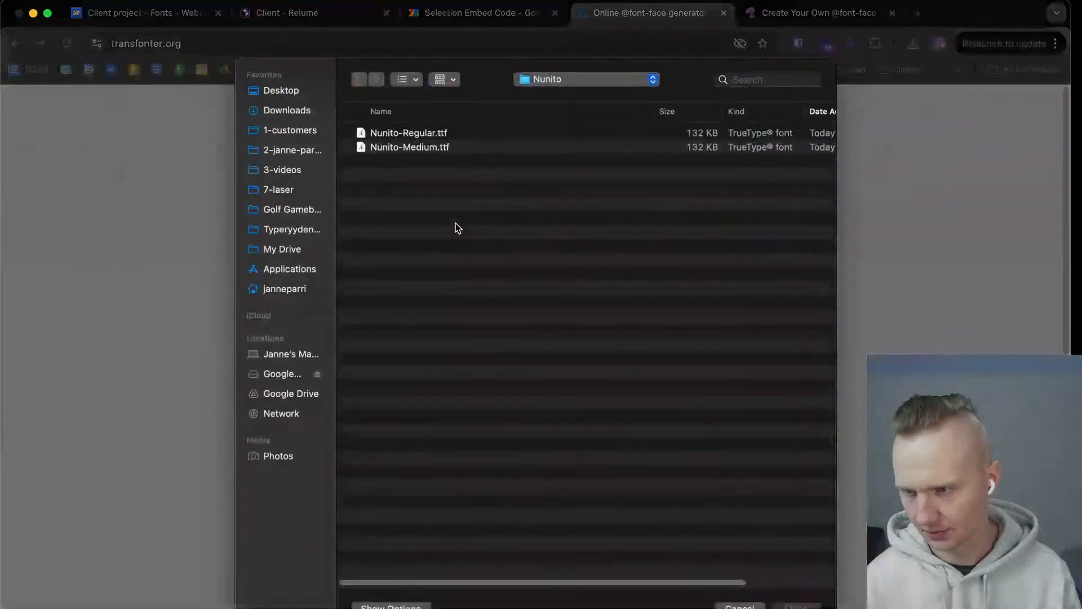
key(super+a)
key(Return)
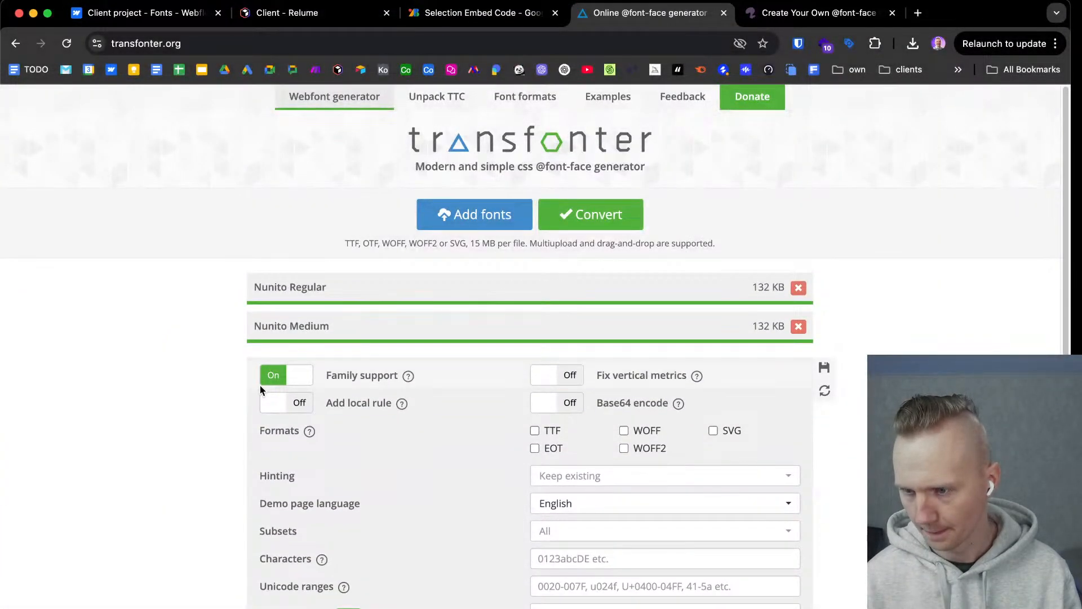
click(553, 434)
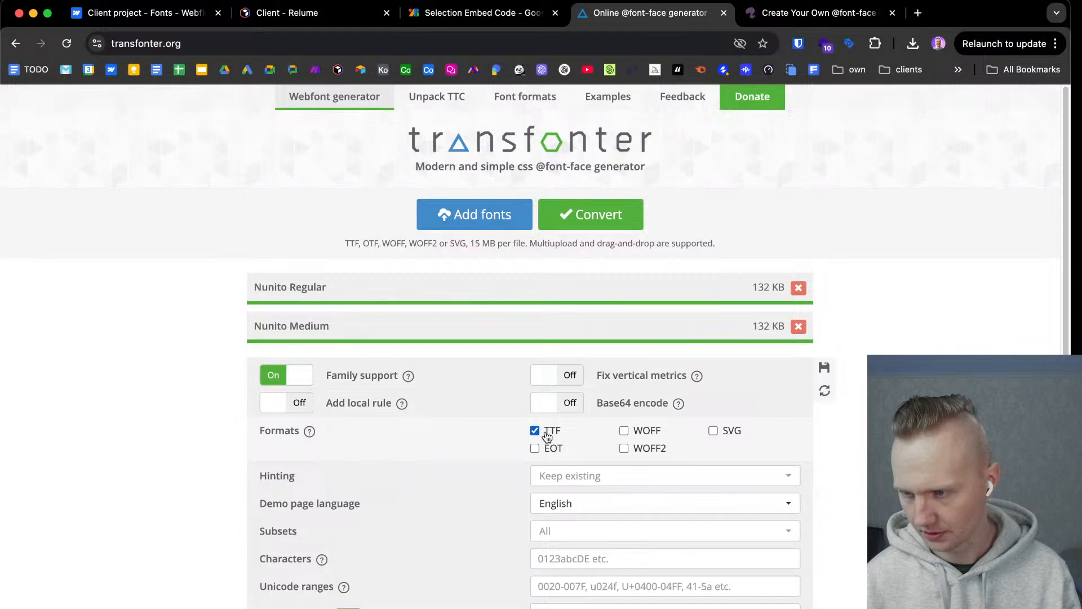
scroll(467, 434, down, 2)
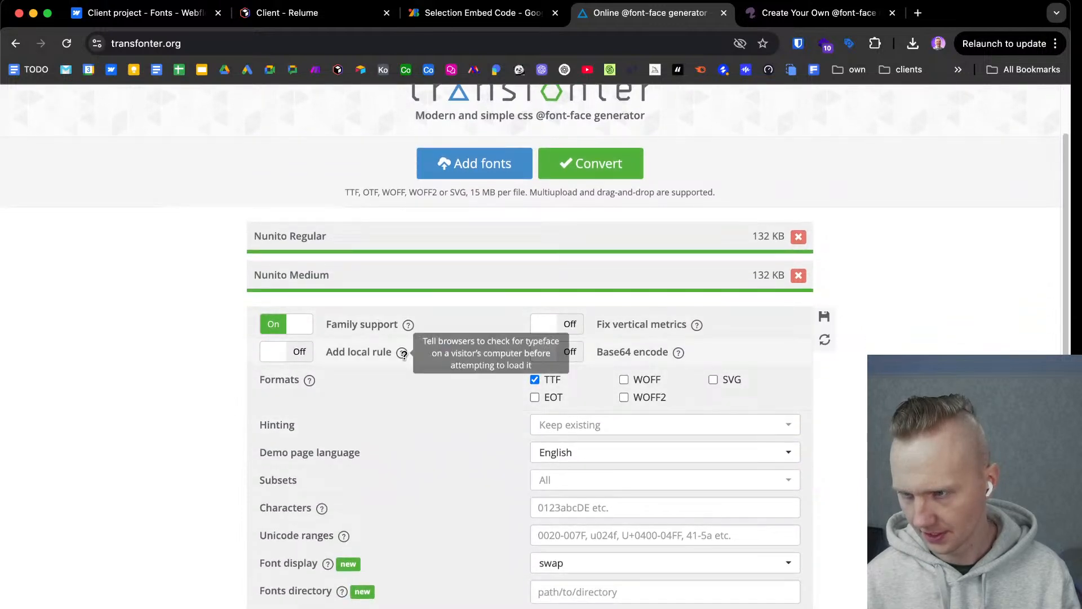
scroll(402, 352, up, 2)
click(573, 218)
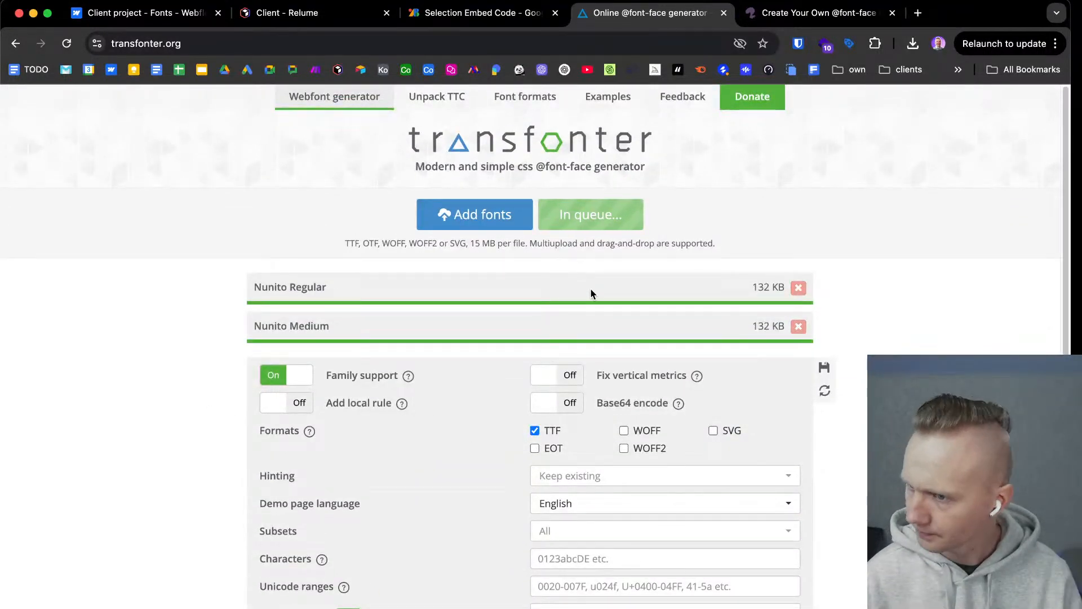
click(389, 304)
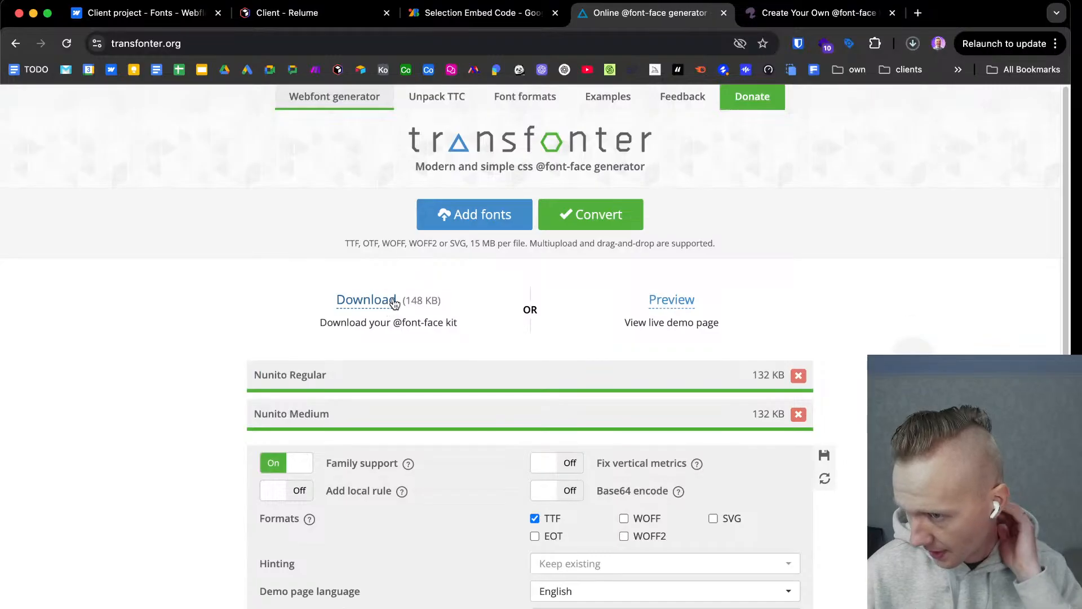
click(912, 44)
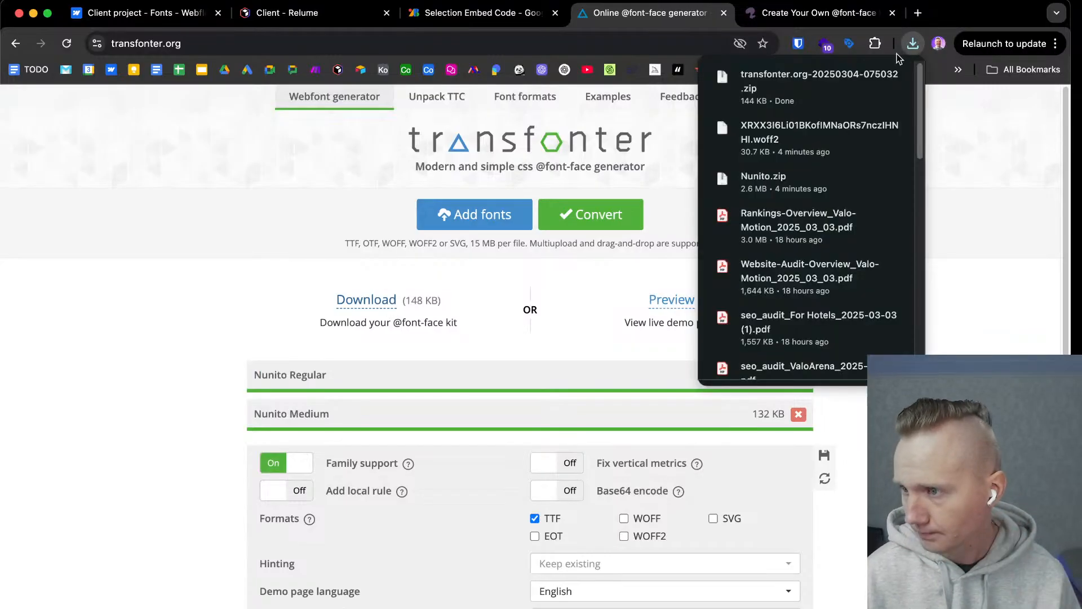
click(828, 84)
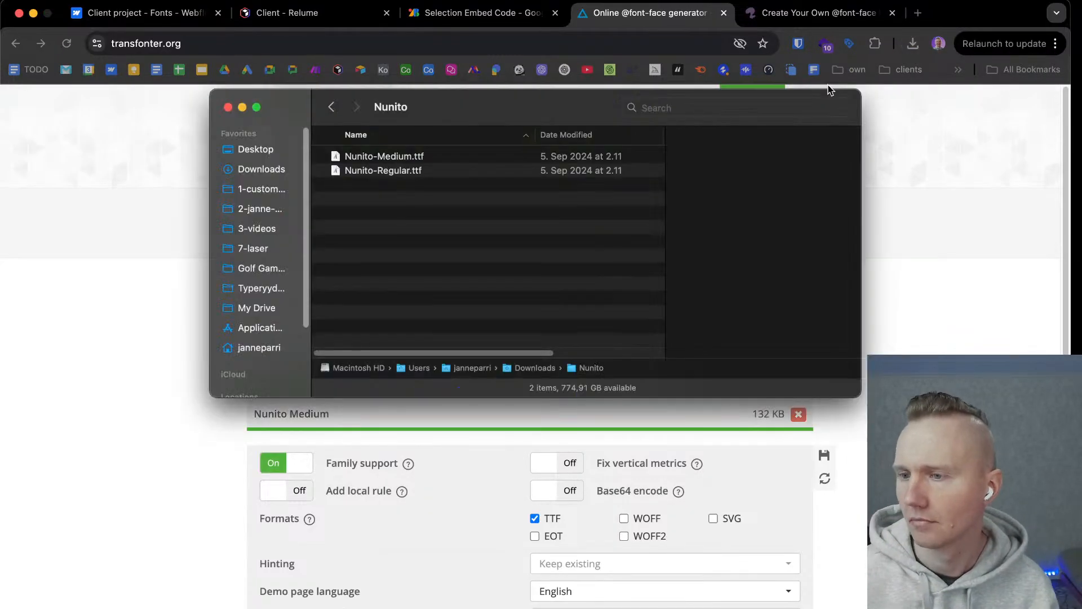
click(331, 108)
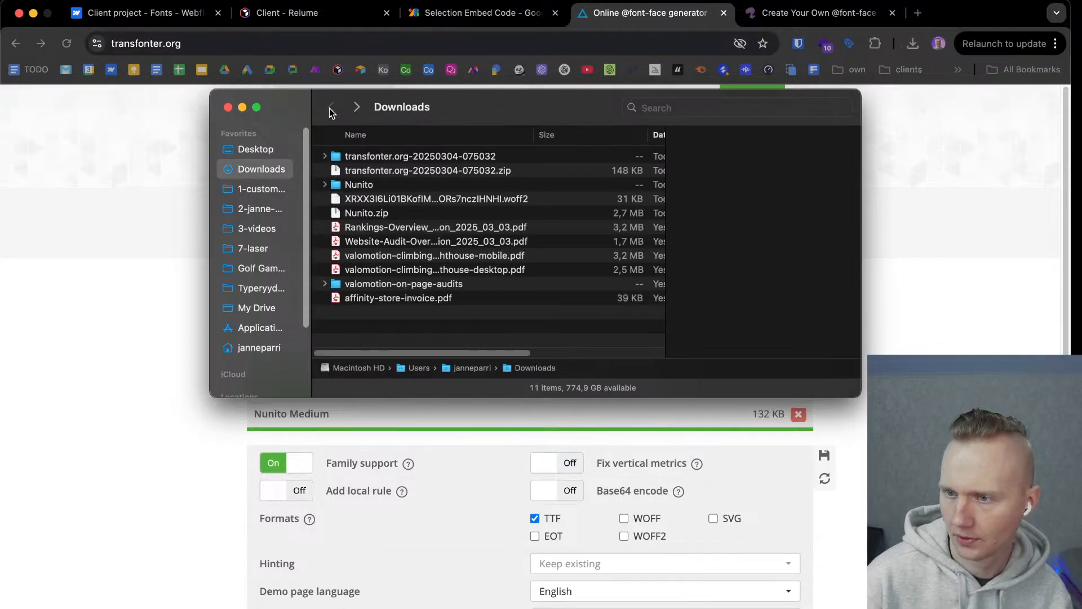
double_click(351, 162)
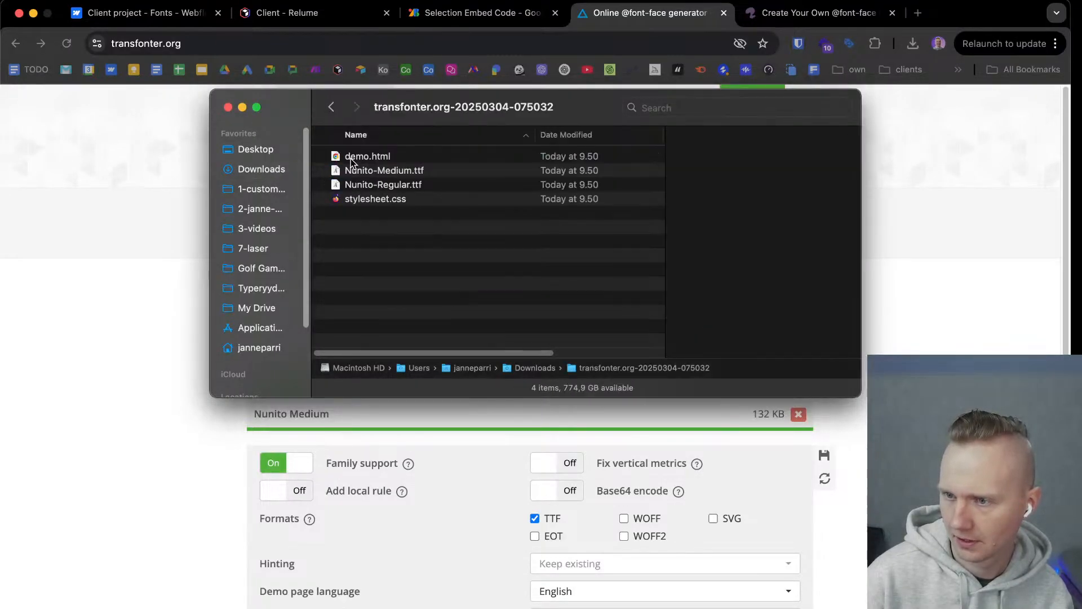
Delete demo.html and stylesheet.css from the extracted Transfonter folder.
click(370, 200)
super+click(368, 159)
right_click(367, 159)
click(405, 220)
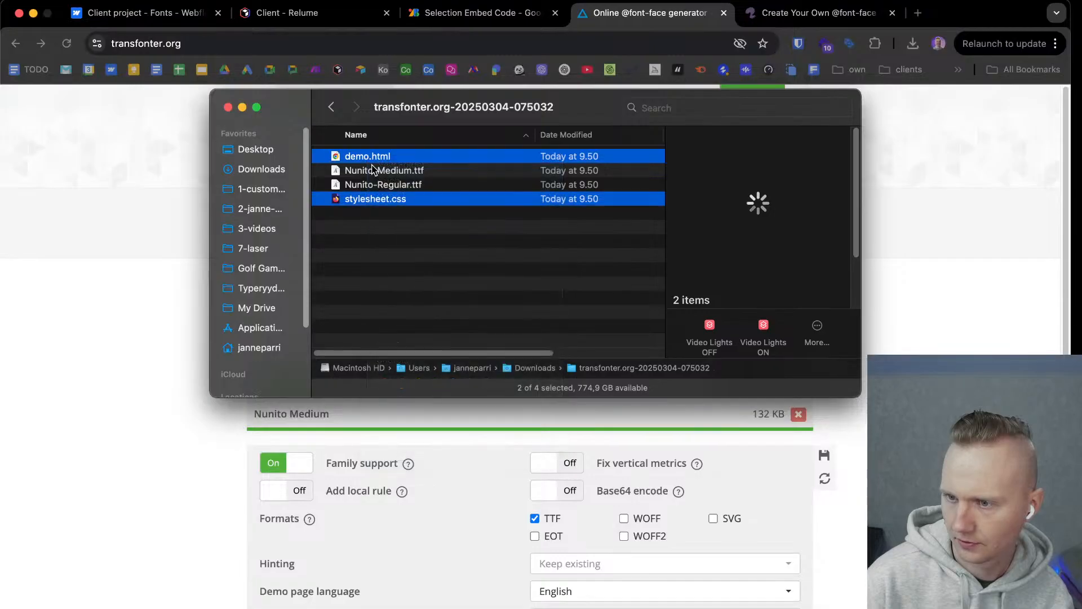
click(786, 14)
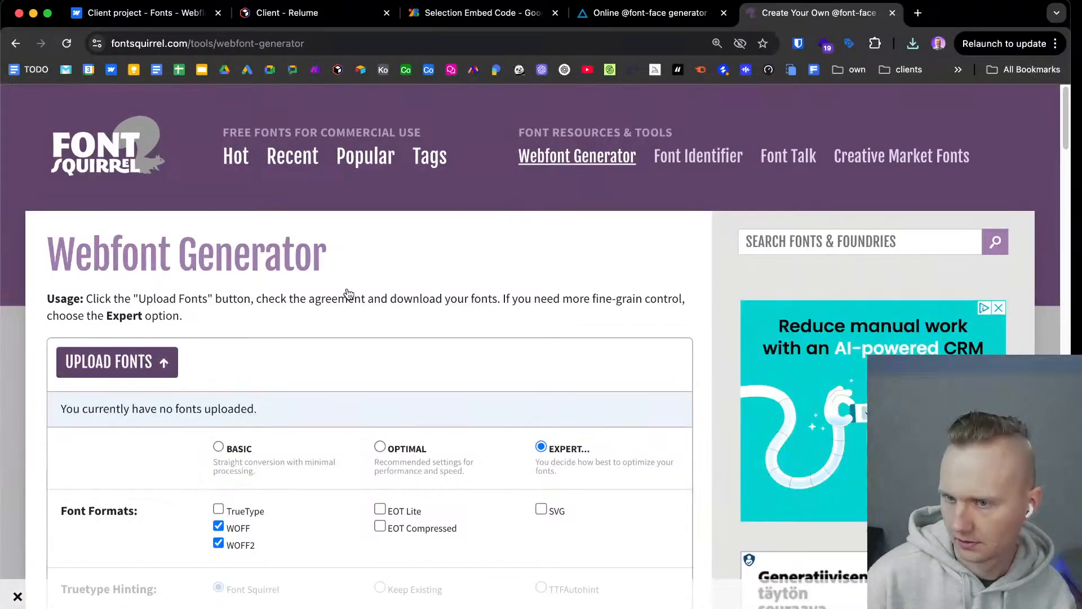
click(124, 368)
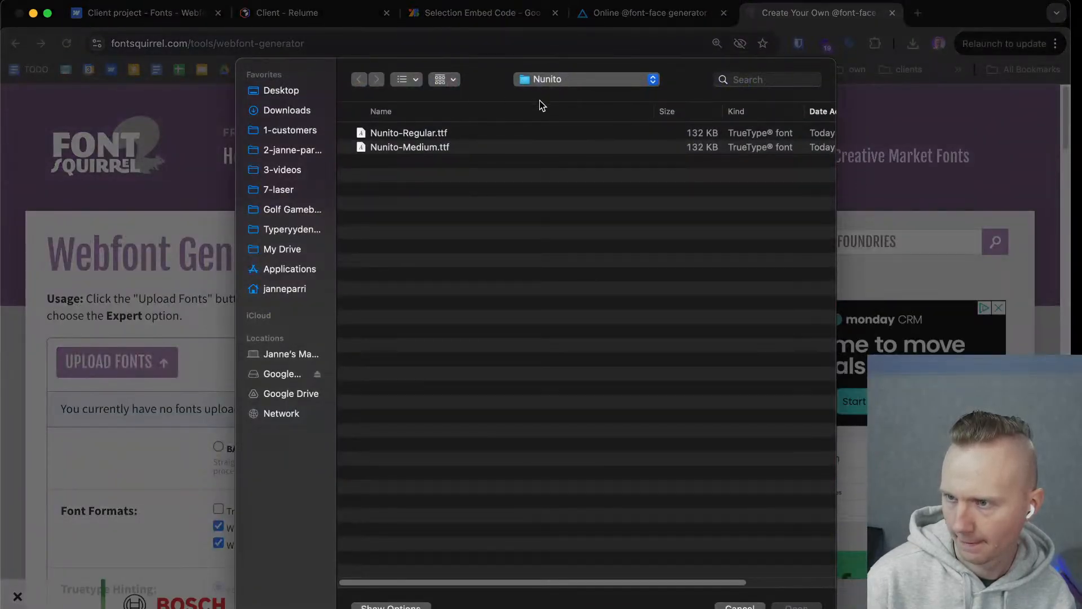
click(285, 106)
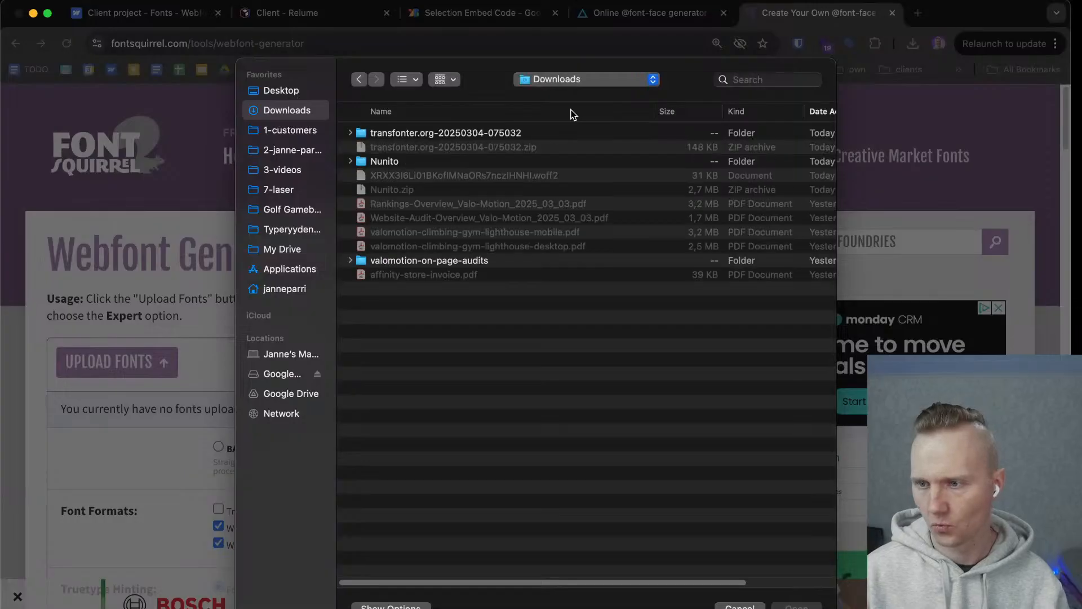
click(407, 134)
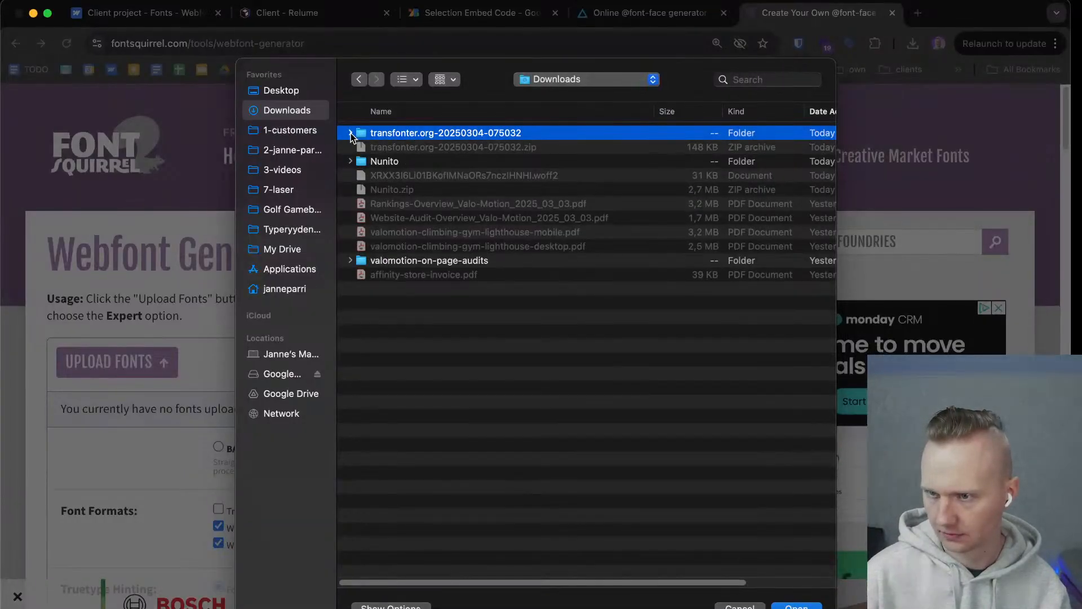
double_click(387, 133)
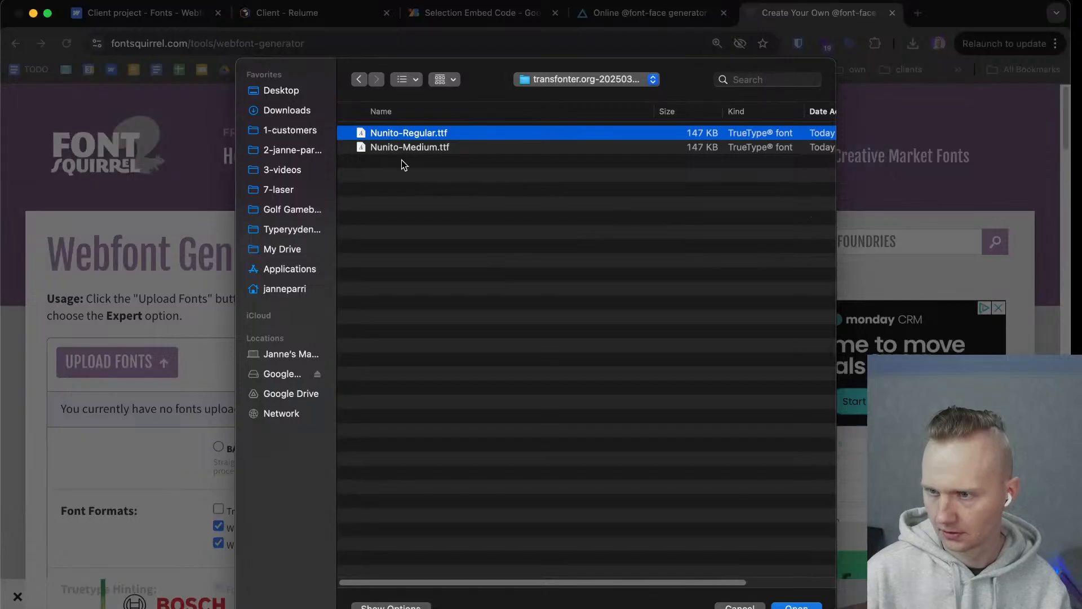
click(403, 148)
shift+click(404, 136)
click(796, 606)
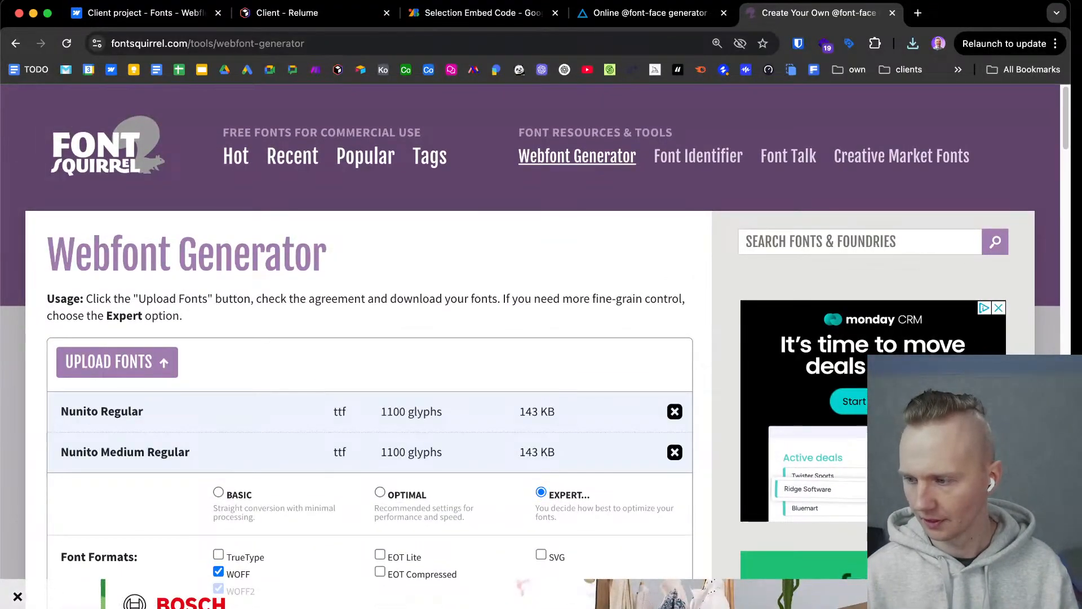
click(17, 604)
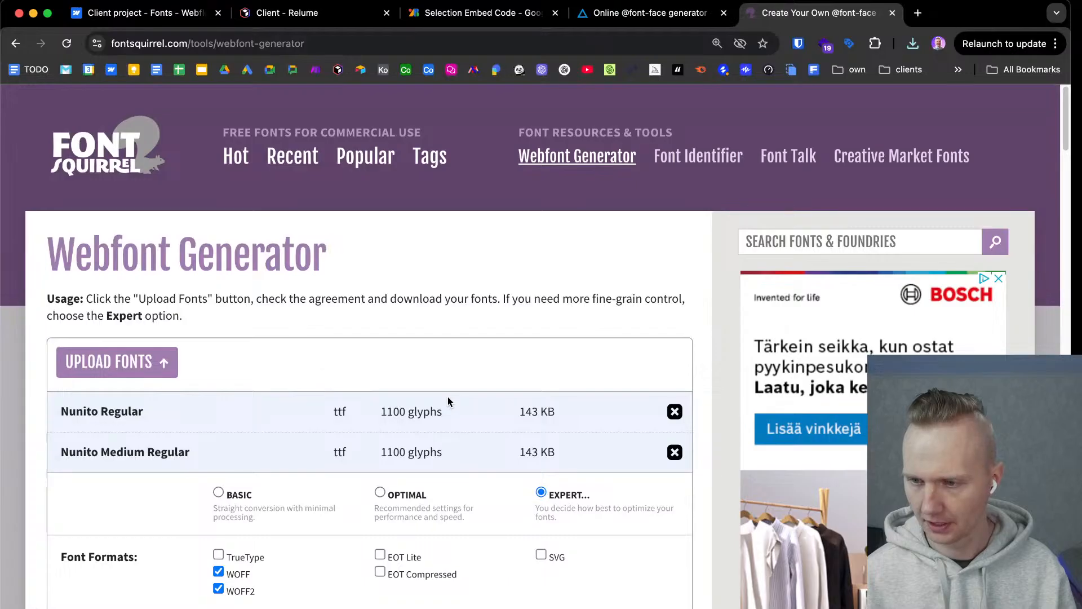
Examine the uploaded fonts' glyph counts and file sizes and the generator's font format, hinting, rendering and subsetting options.
drag(382, 410, 406, 412)
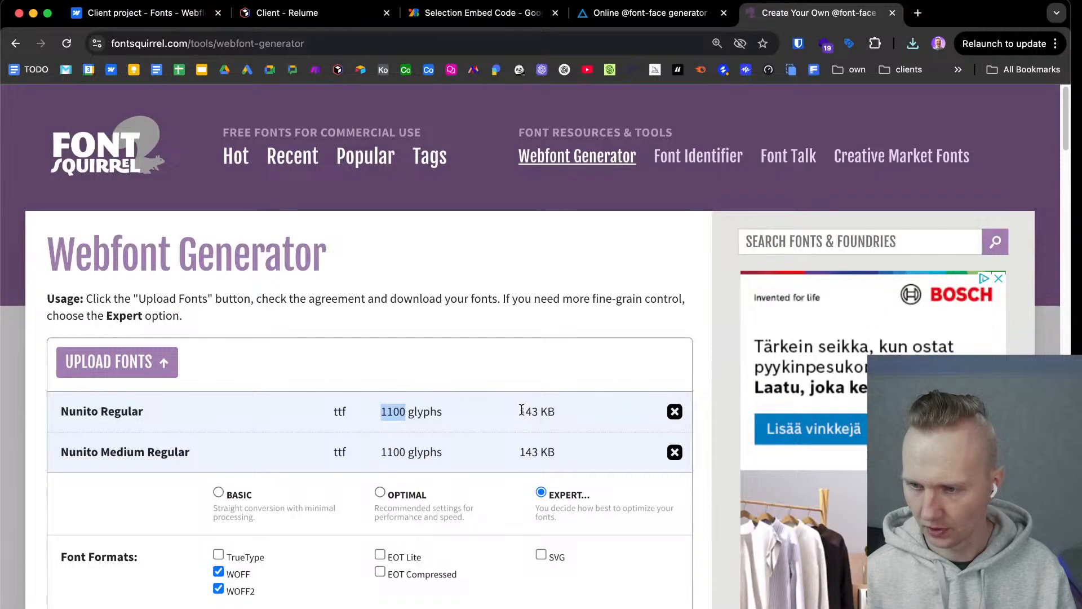
drag(521, 410, 561, 415)
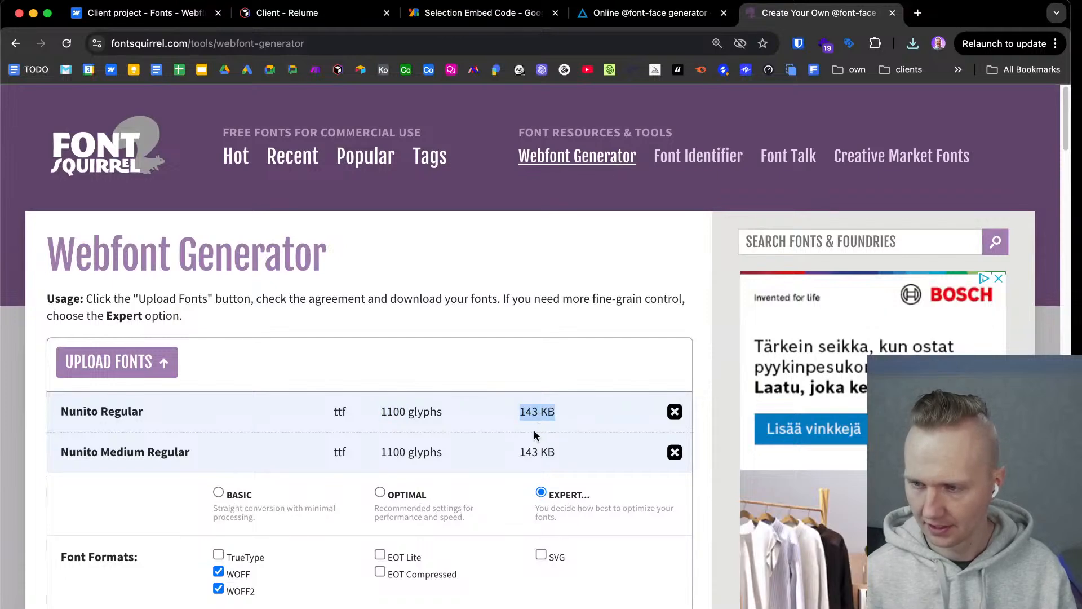
scroll(533, 429, down, 1)
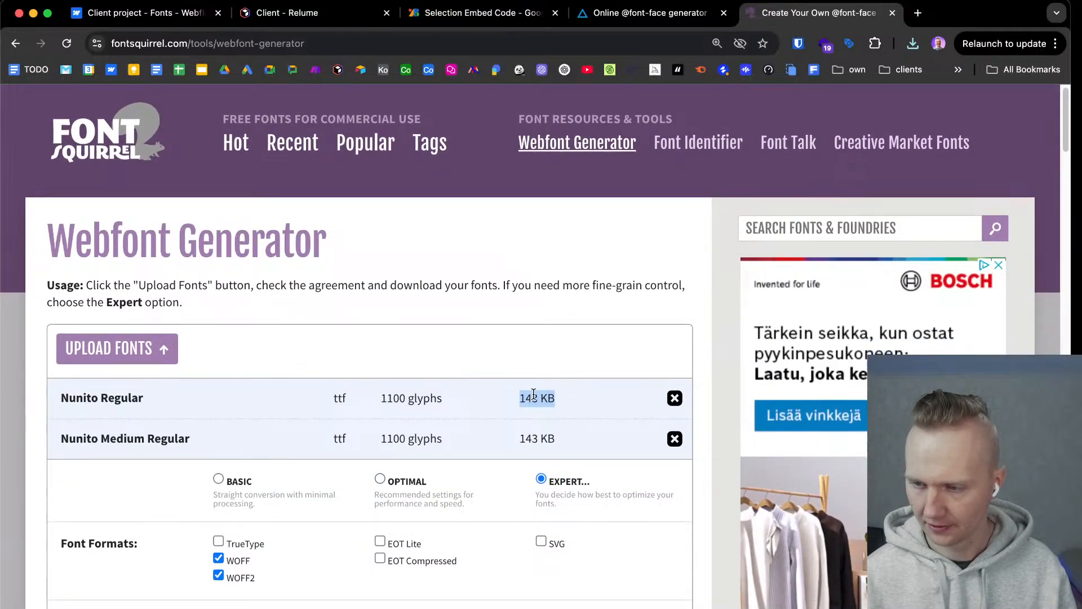
scroll(459, 414, down, 5)
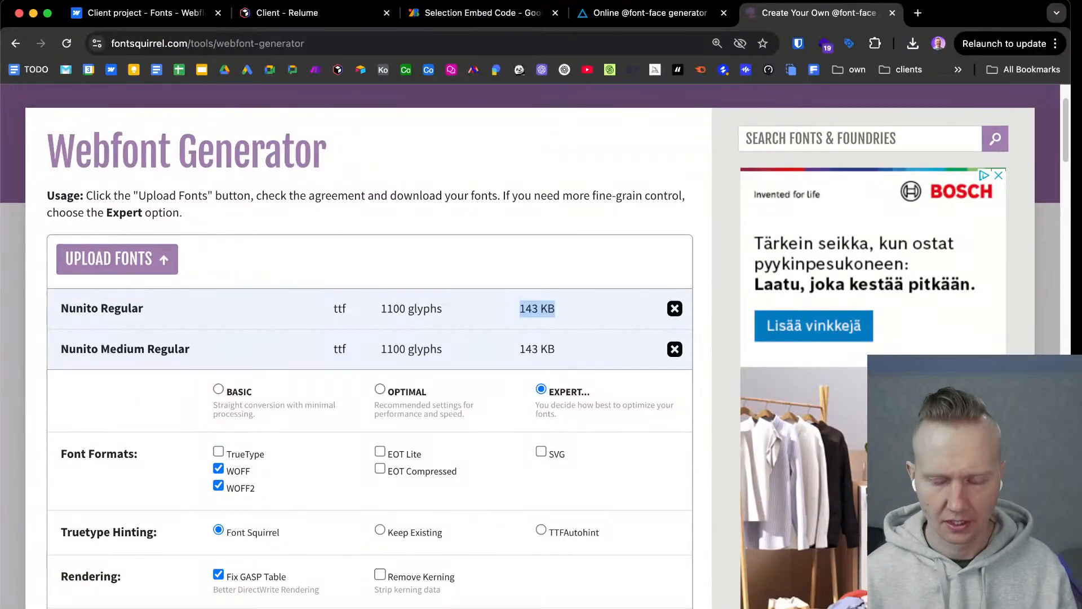
scroll(395, 354, down, 4)
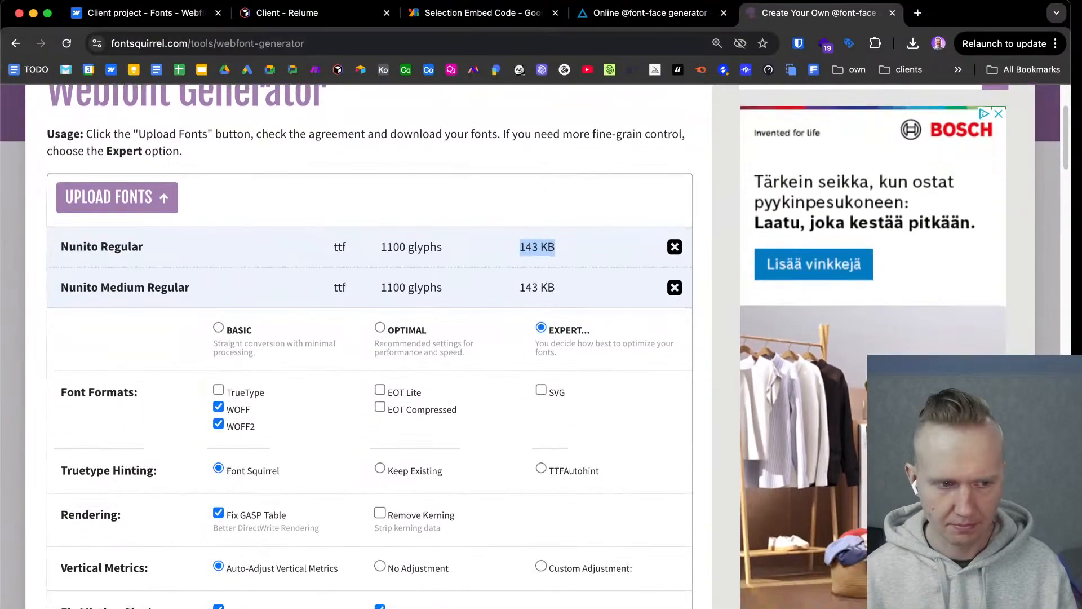
key(super+Tab)
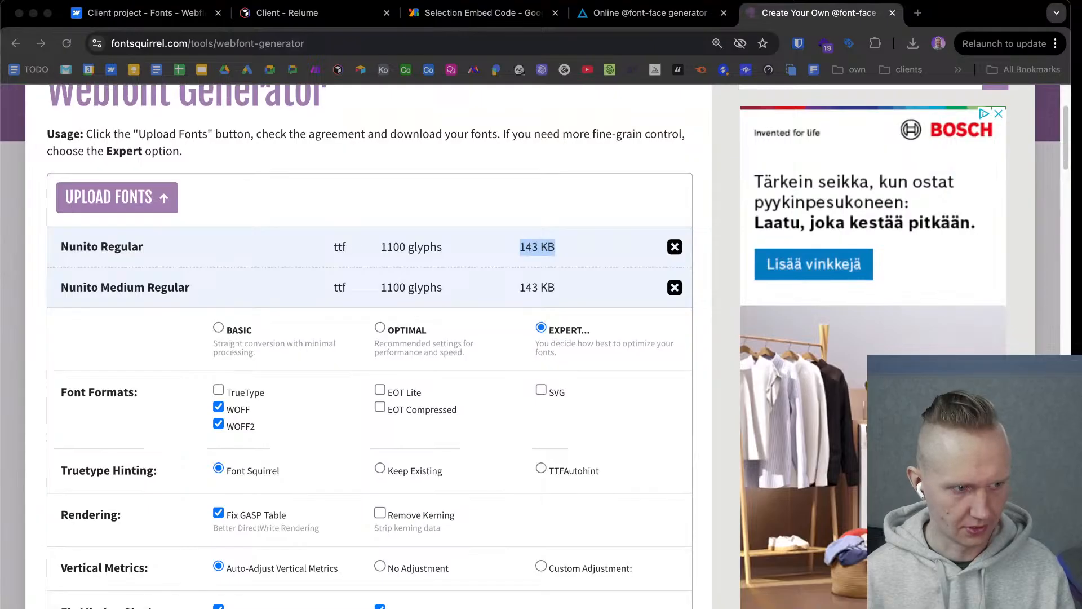
scroll(368, 279, down, 10)
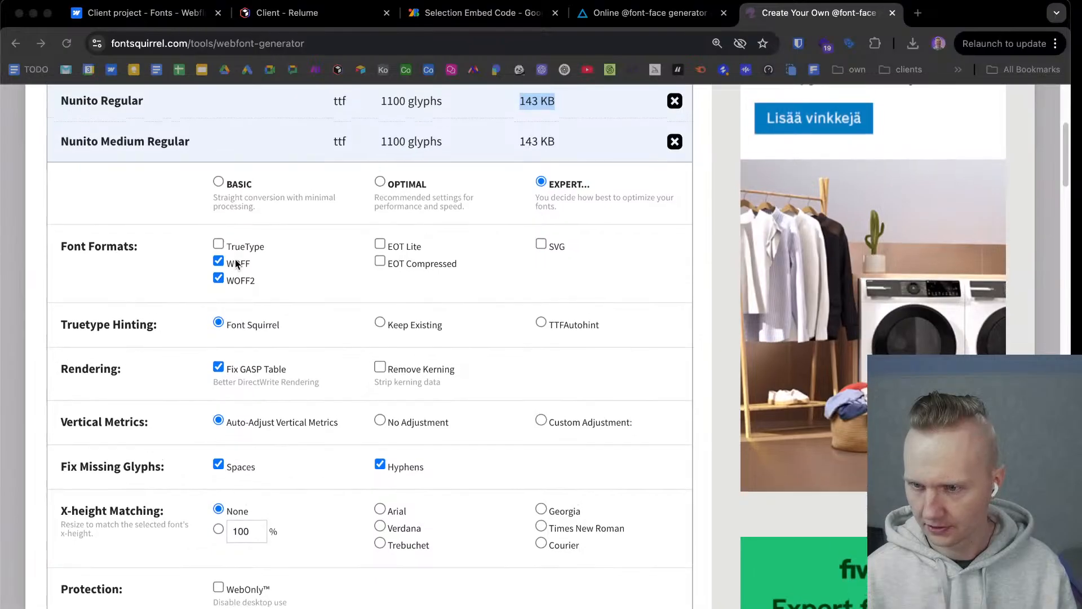
scroll(243, 268, up, 4)
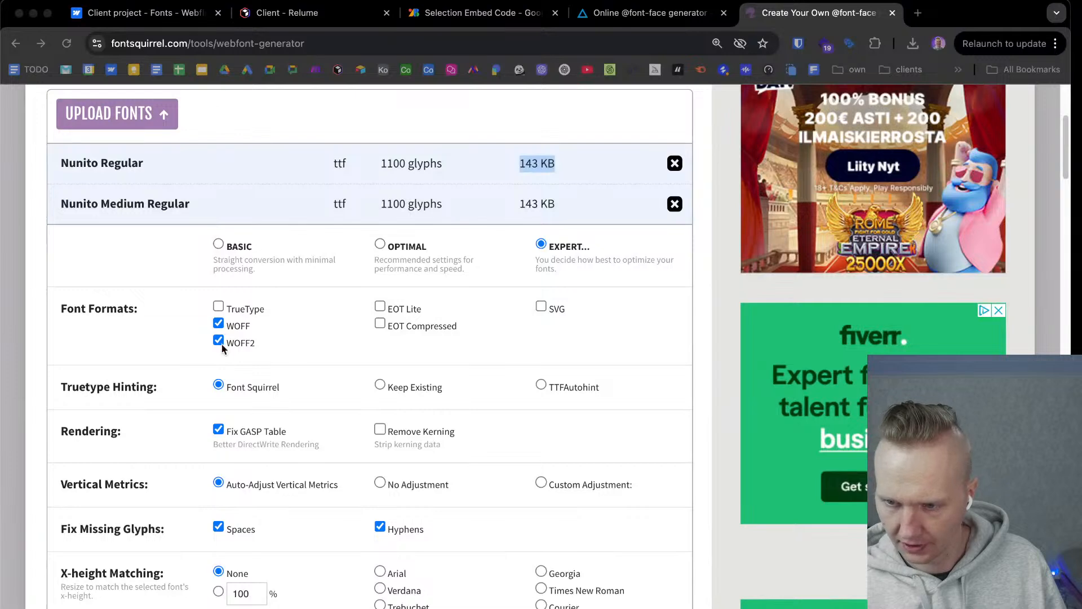
scroll(219, 448, down, 1)
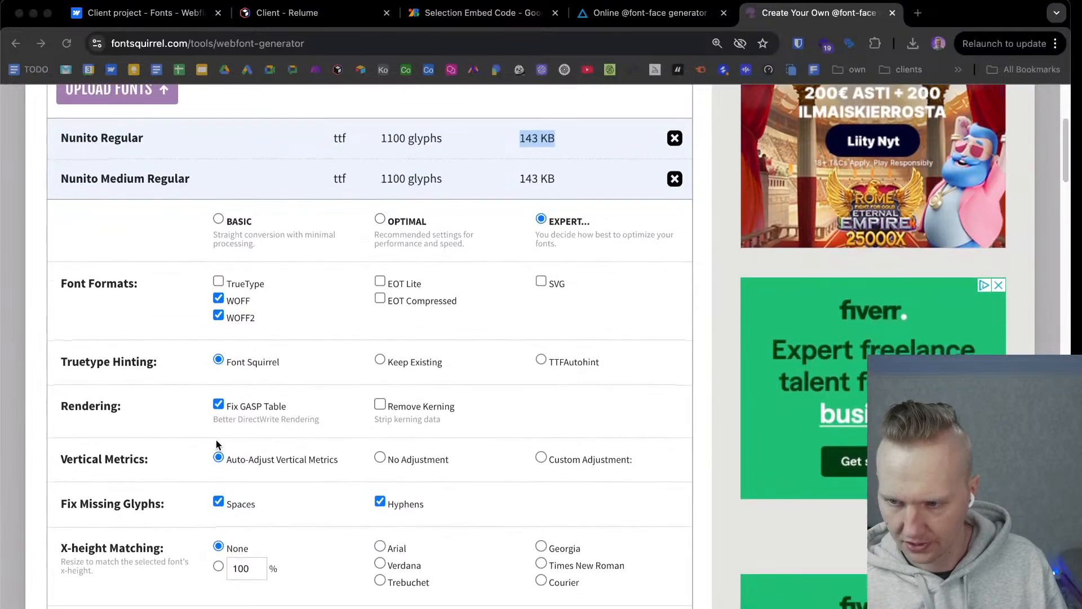
scroll(219, 446, down, 5)
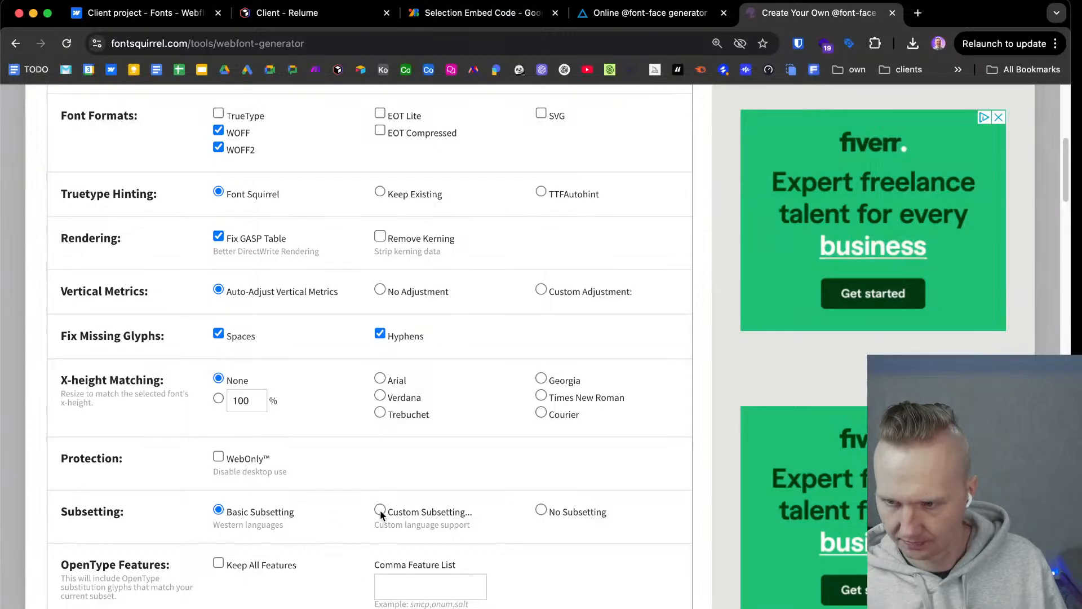
Choose custom subsetting with the English and Swedish languages and check the accented letters in the subset preview.
click(380, 509)
scroll(382, 503, down, 10)
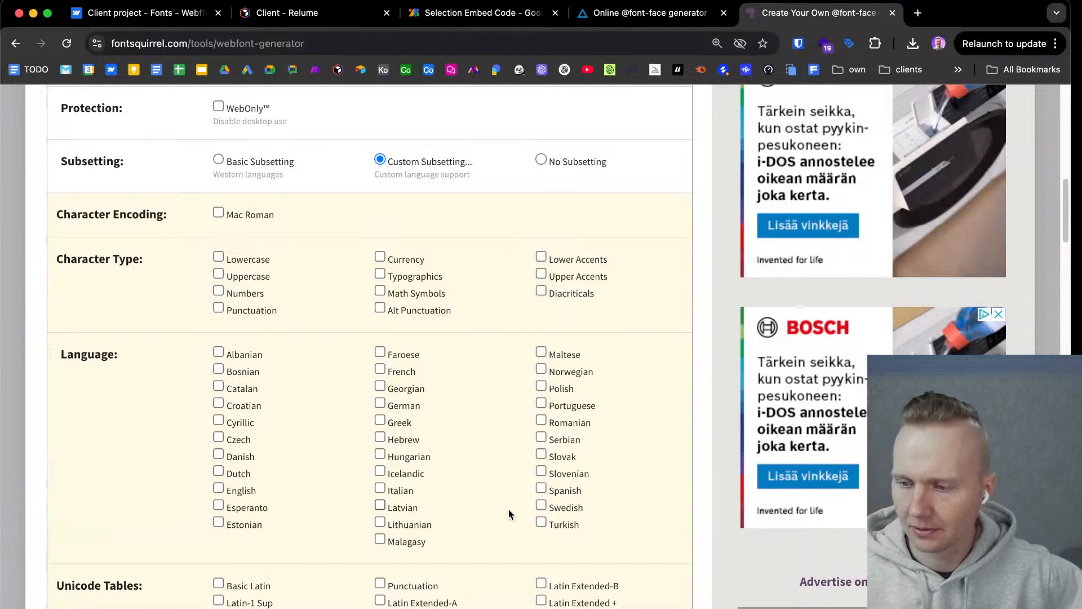
click(542, 508)
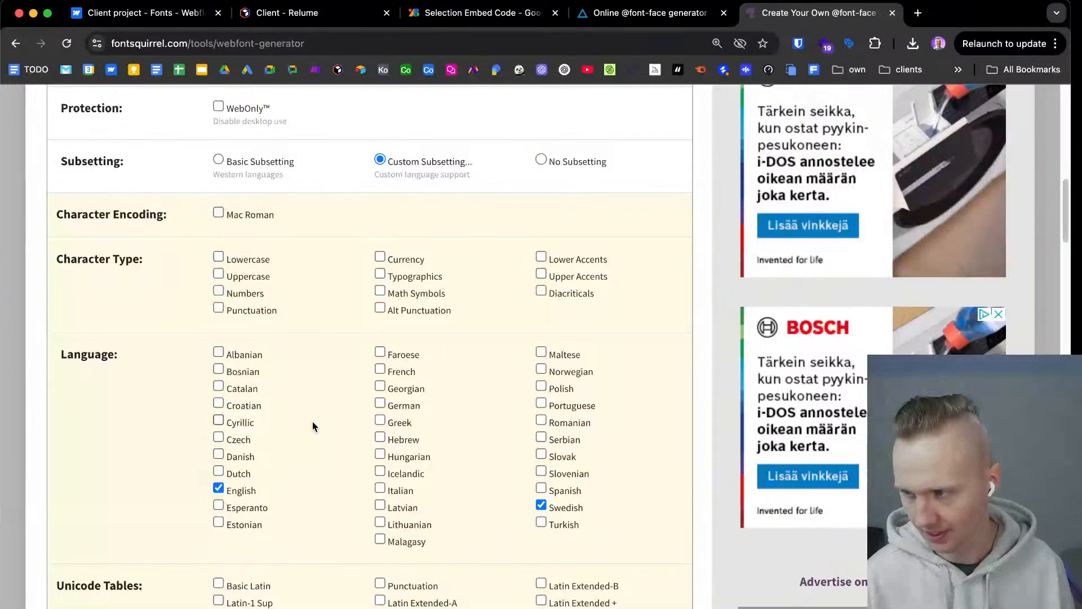
scroll(305, 434, down, 1)
scroll(310, 426, down, 5)
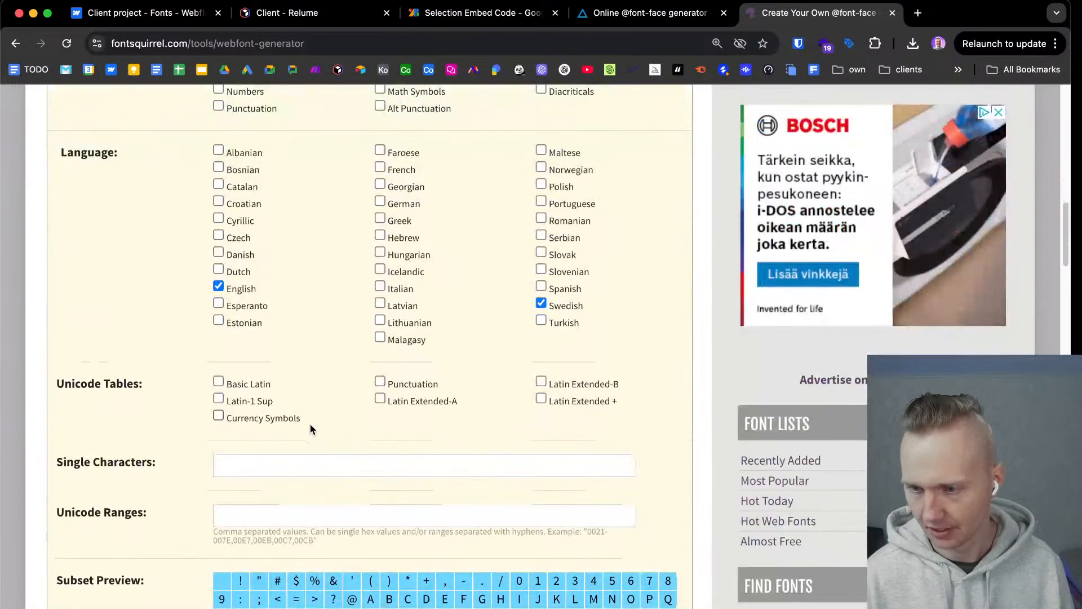
scroll(310, 428, down, 2)
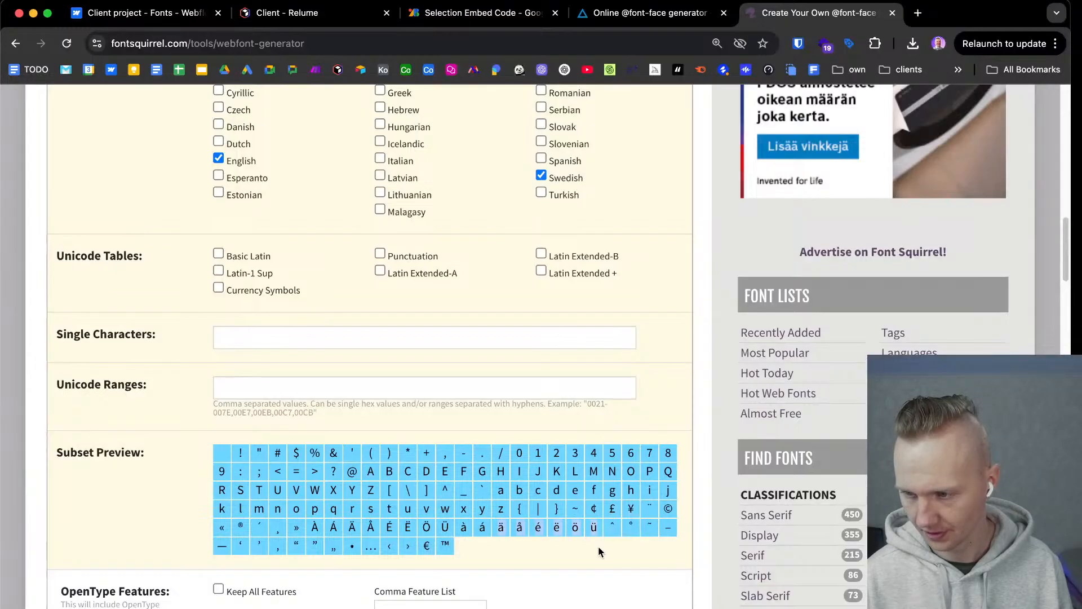
drag(491, 530, 576, 529)
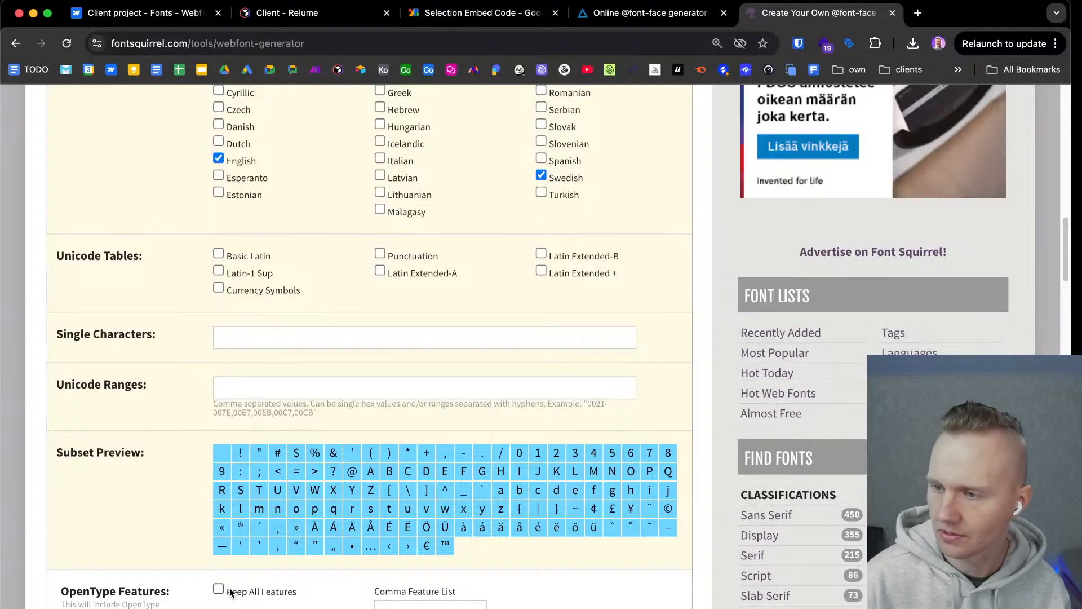
Clear the font name suffix "-webfont" in the generator's advanced options.
scroll(130, 321, down, 4)
scroll(129, 323, down, 5)
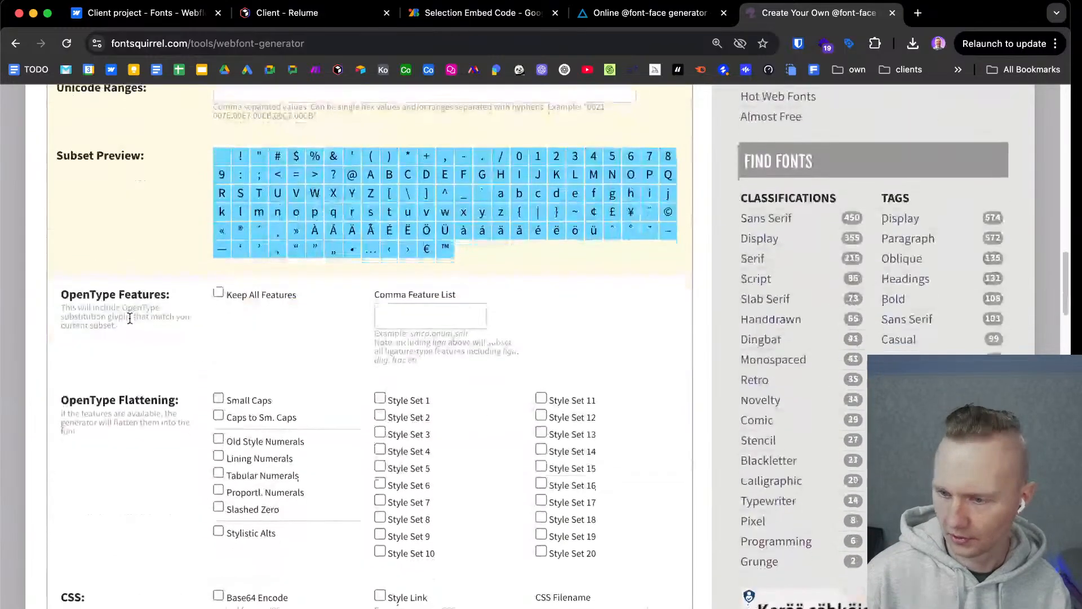
scroll(132, 322, down, 1)
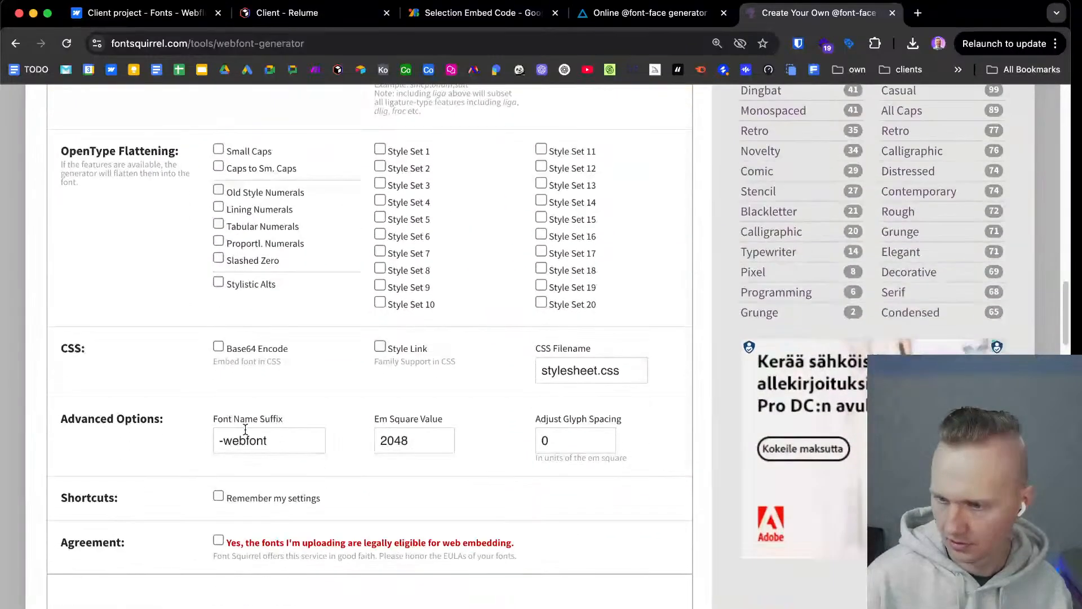
triple_click(294, 440)
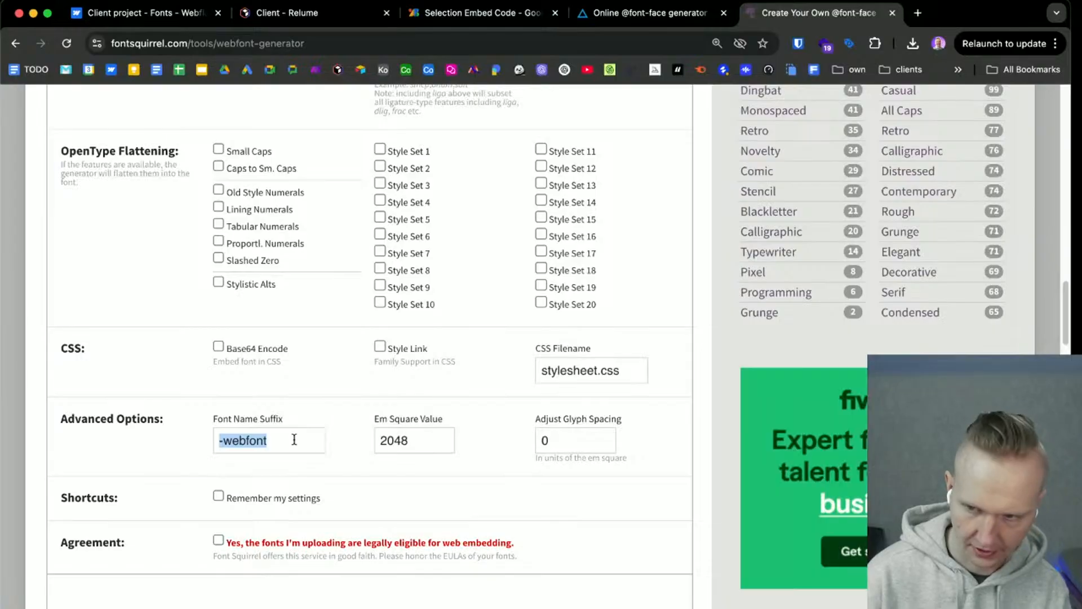
key(BackSpace)
Confirm that the uploaded fonts are legally eligible for web embedding and start the kit download.
scroll(188, 459, down, 2)
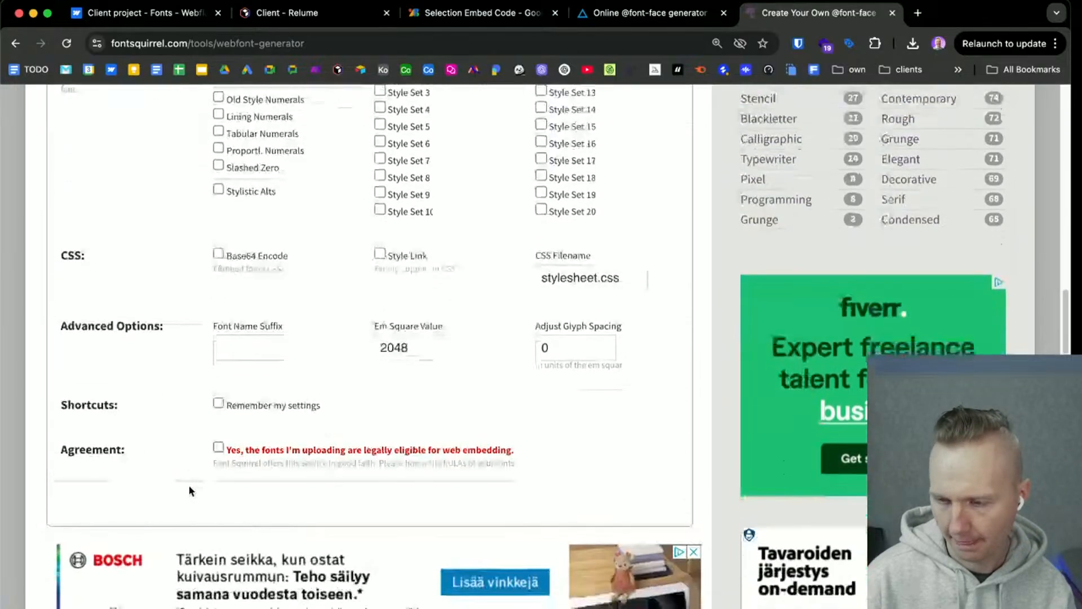
click(218, 448)
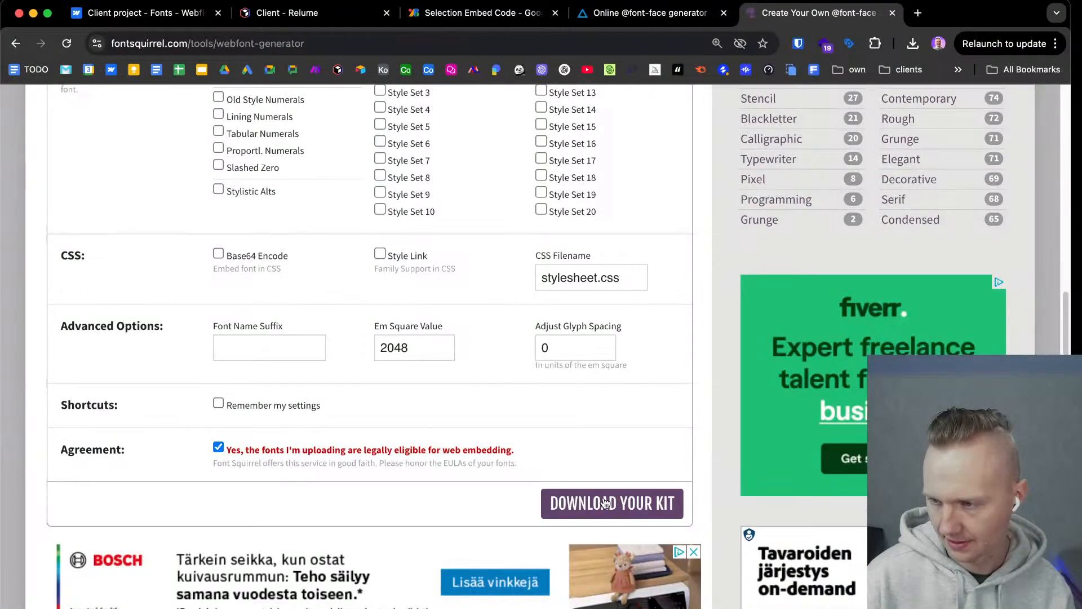
click(628, 508)
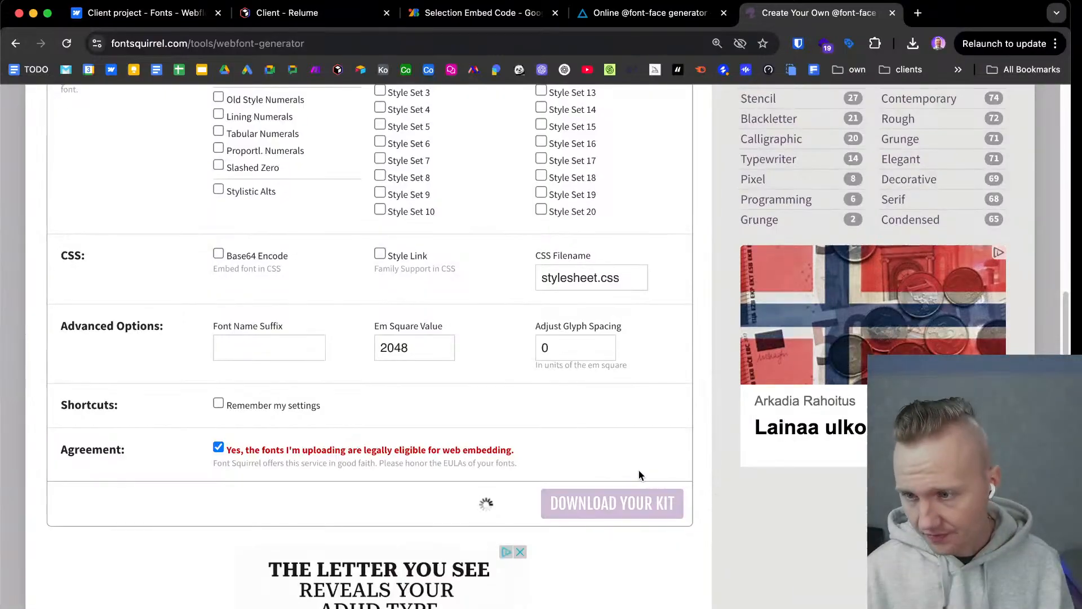
scroll(630, 471, up, 5)
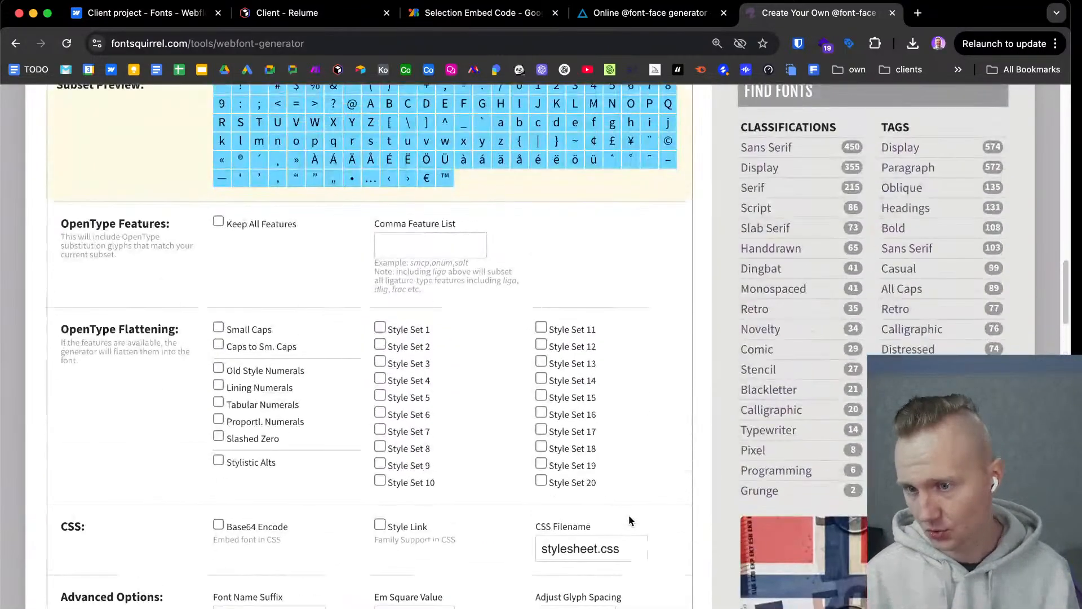
scroll(628, 515, up, 4)
scroll(621, 534, down, 5)
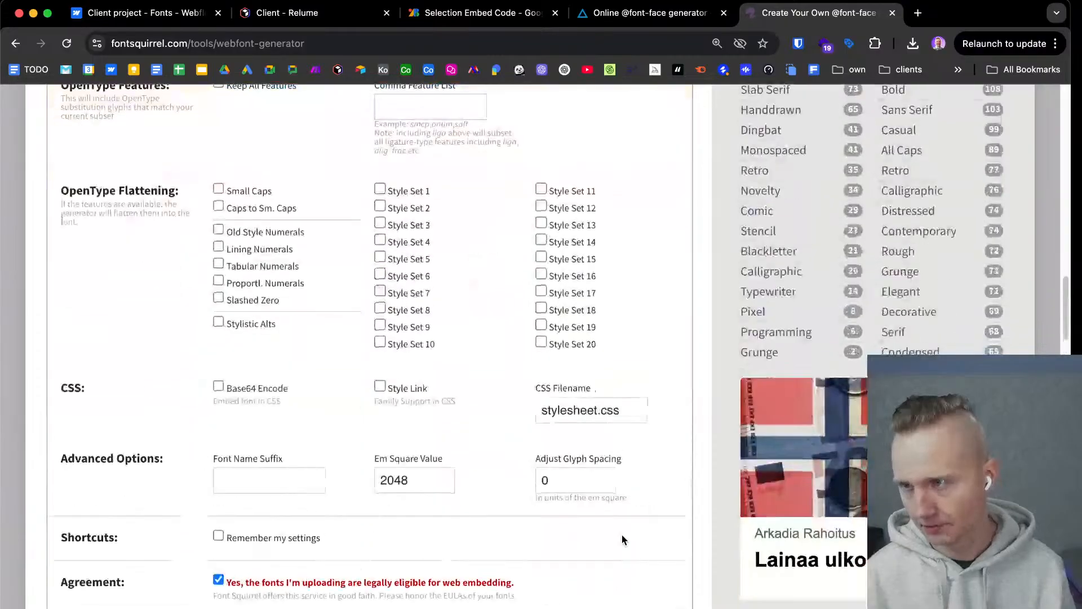
scroll(622, 540, down, 3)
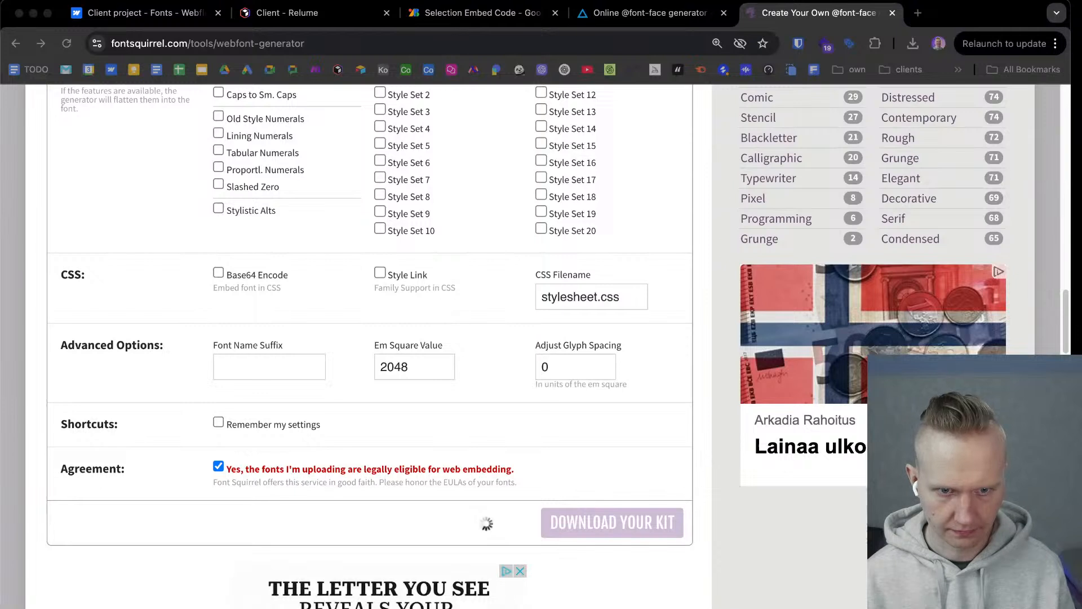
click(781, 10)
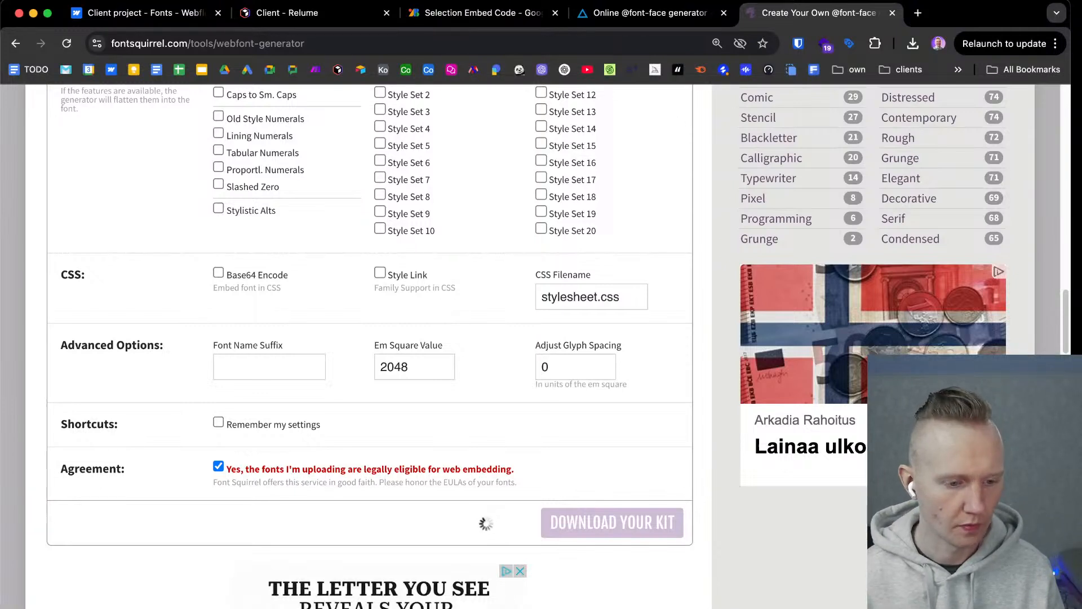
click(157, 19)
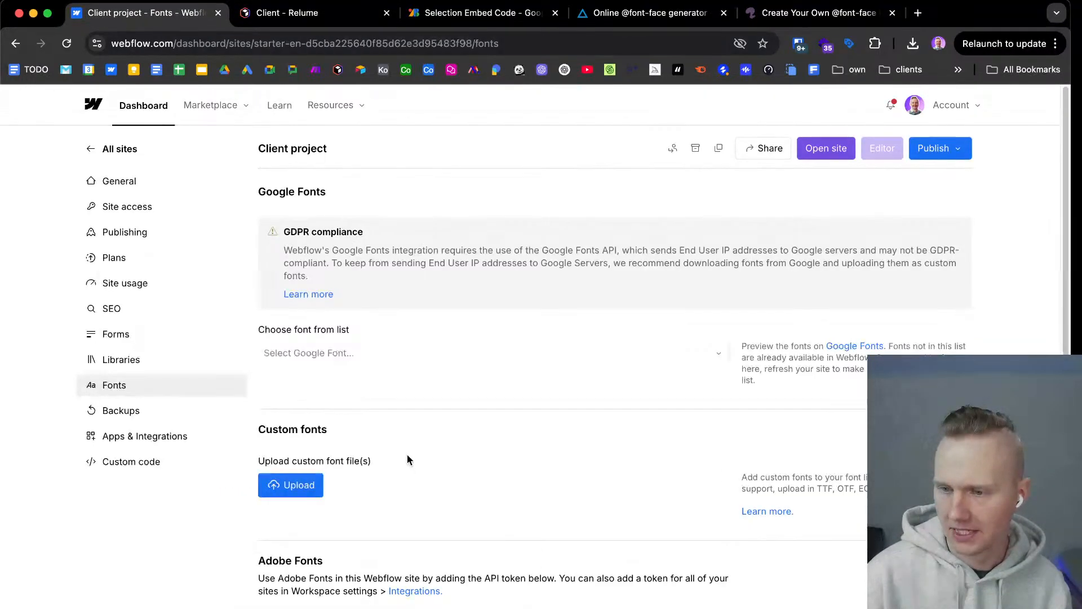
scroll(407, 455, down, 3)
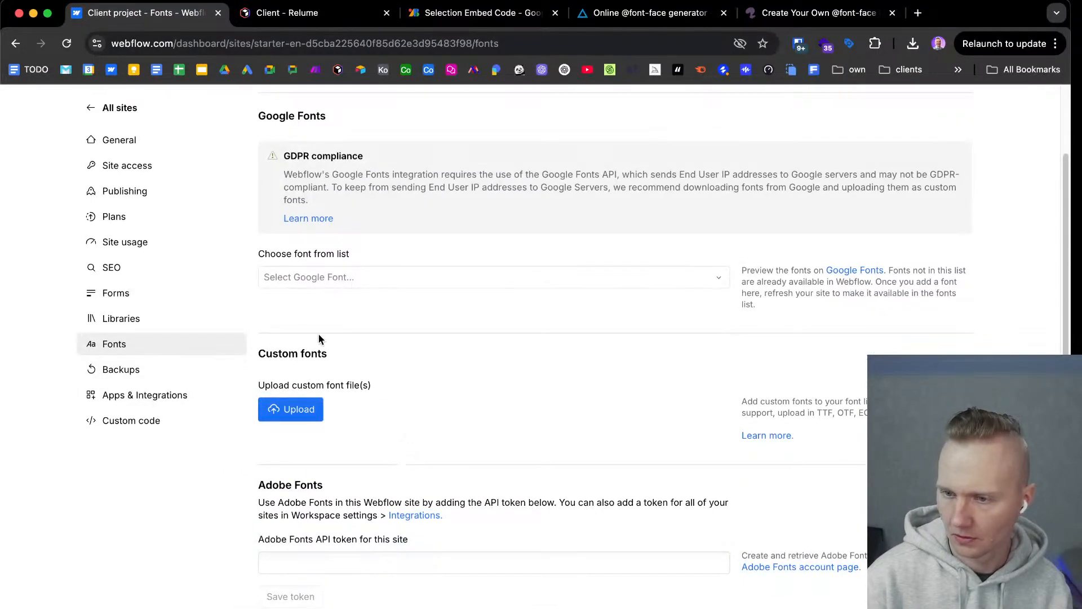
scroll(405, 398, up, 3)
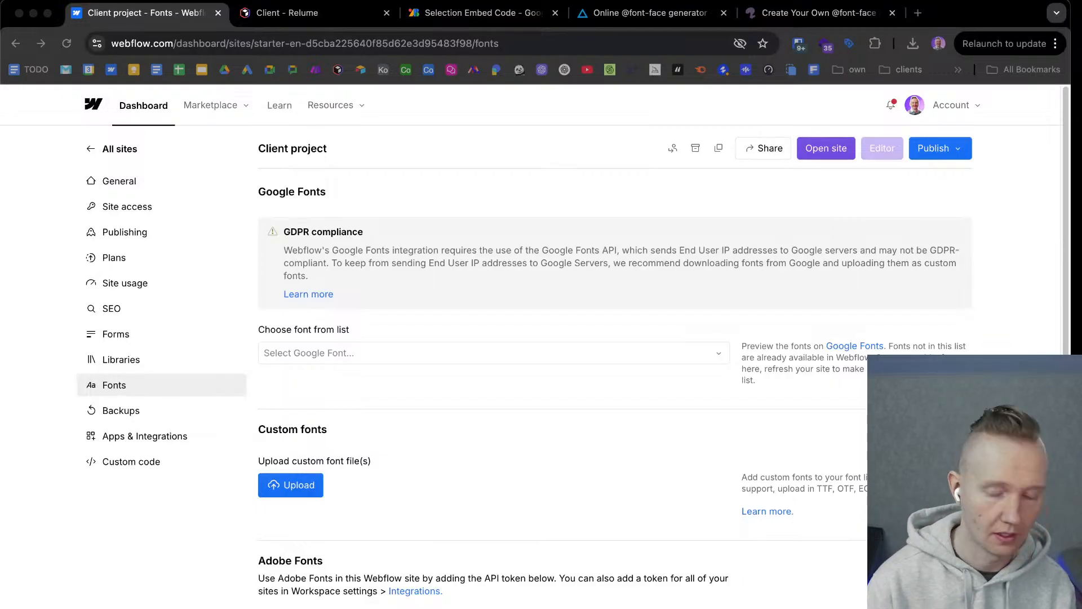
click(829, 16)
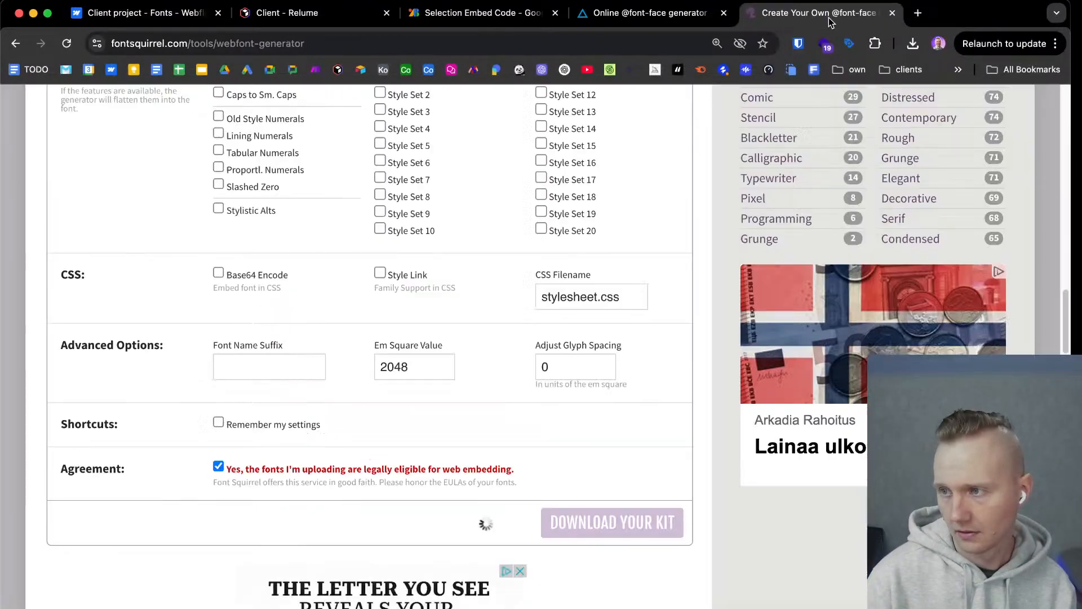
scroll(484, 519, up, 20)
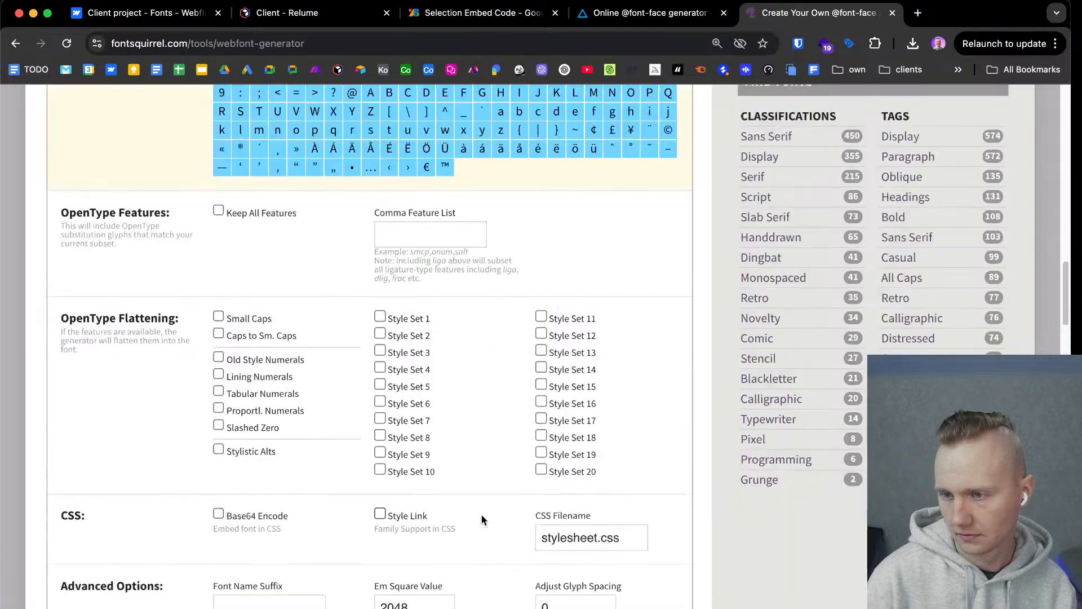
scroll(482, 518, up, 5)
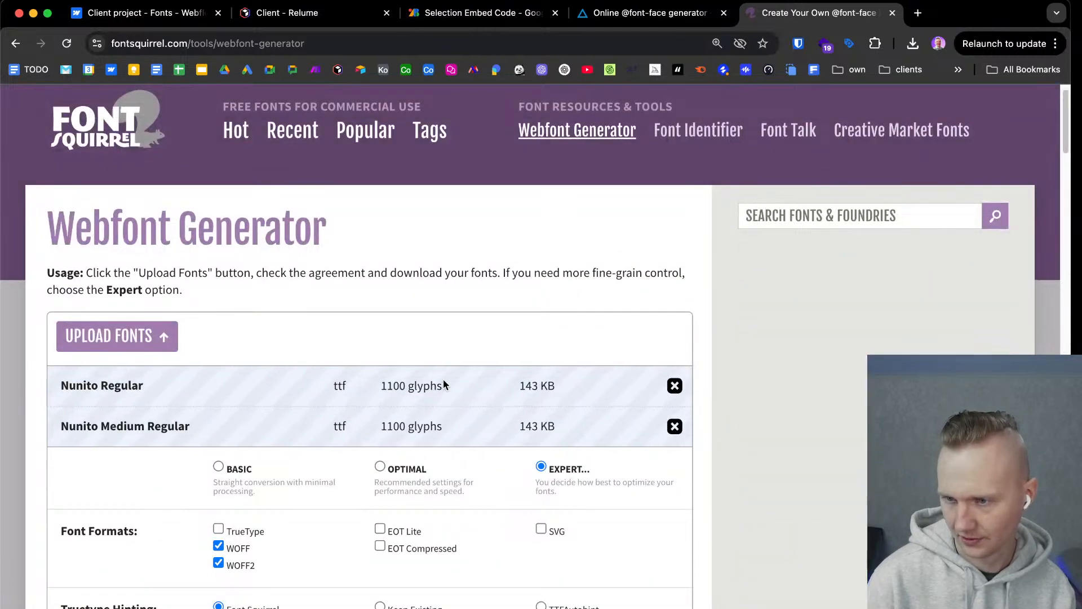
scroll(407, 471, down, 15)
scroll(410, 473, down, 18)
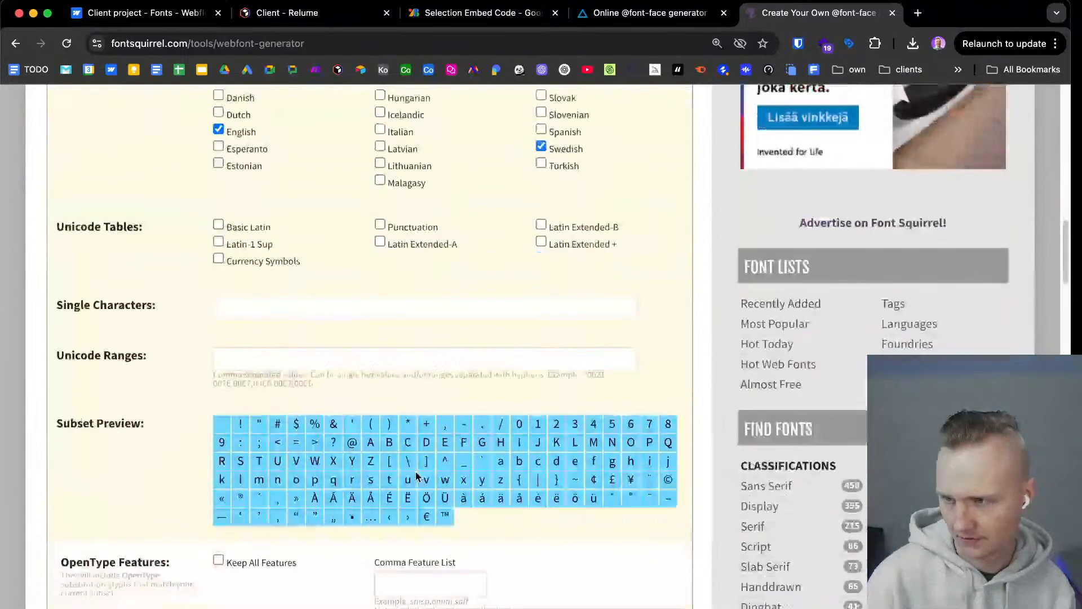
scroll(416, 477, down, 3)
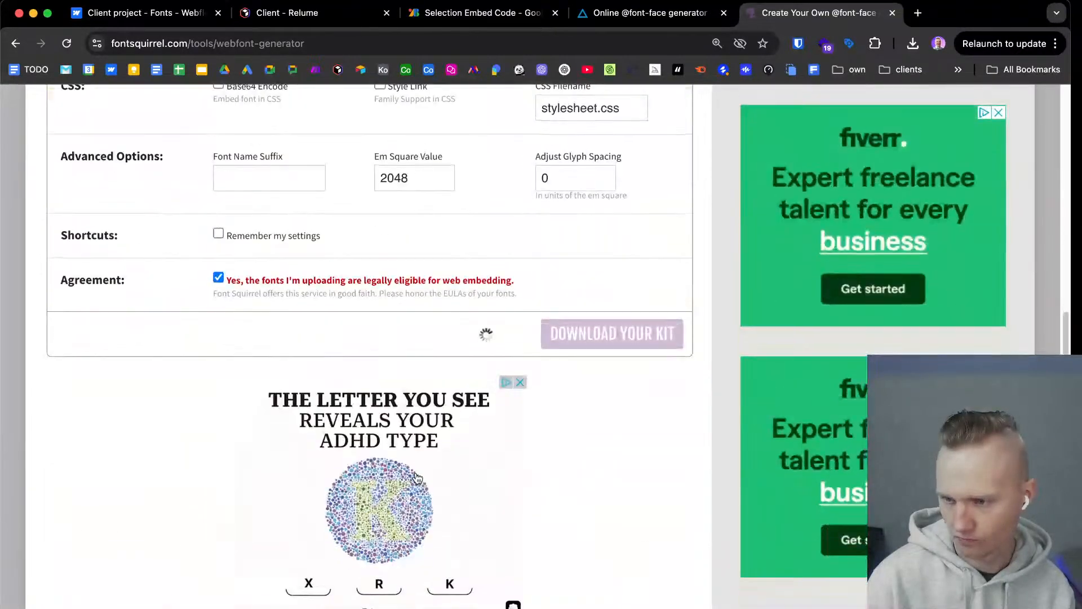
scroll(418, 463, up, 5)
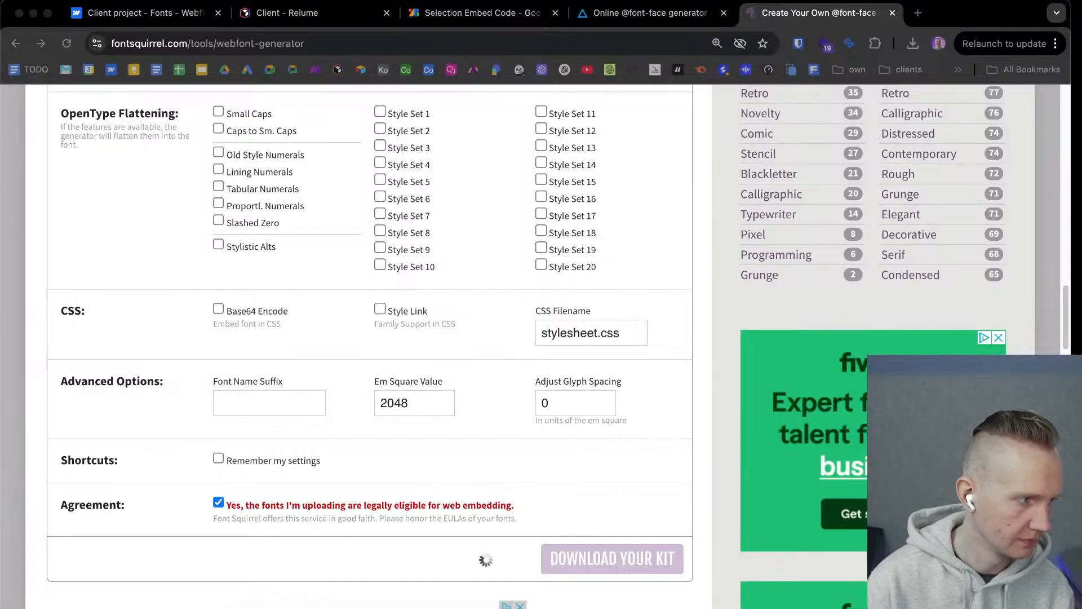
Close the Google Fonts embed code page and the Transfonter page in the browser.
click(824, 15)
click(539, 13)
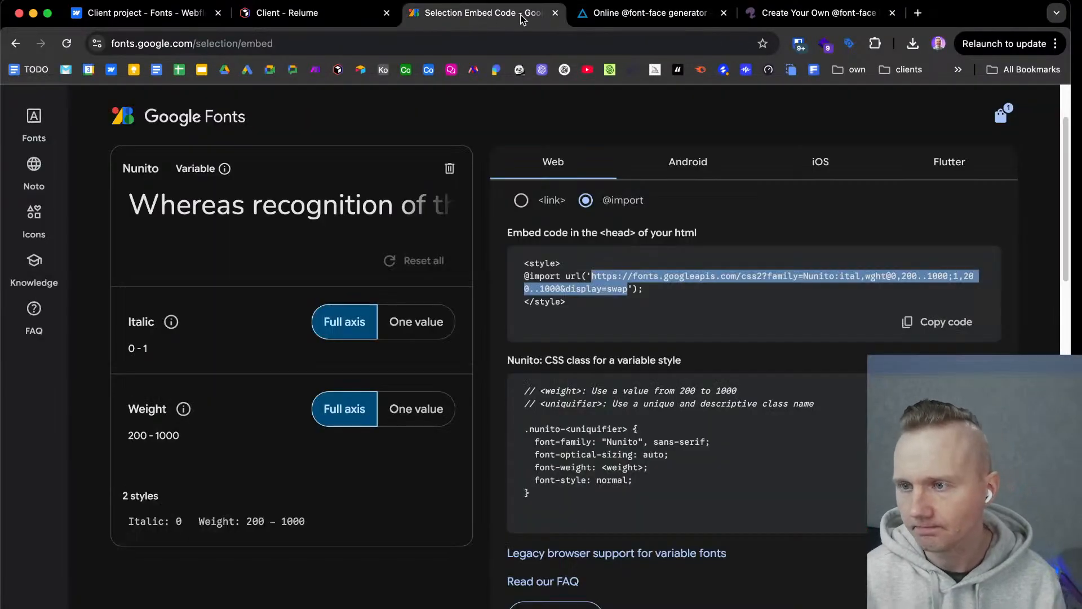
click(555, 13)
click(554, 13)
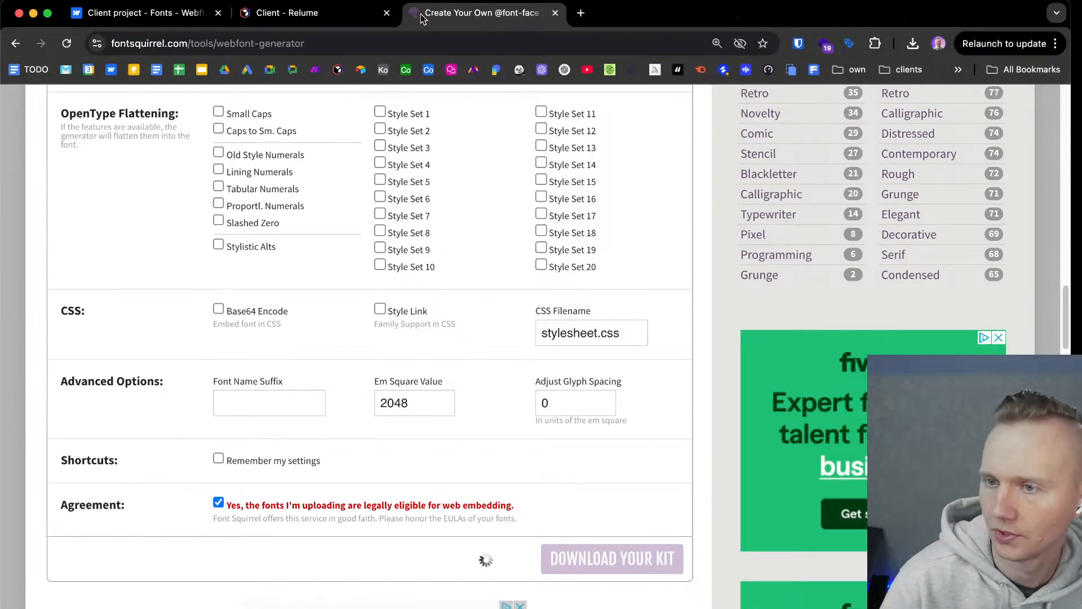
click(177, 17)
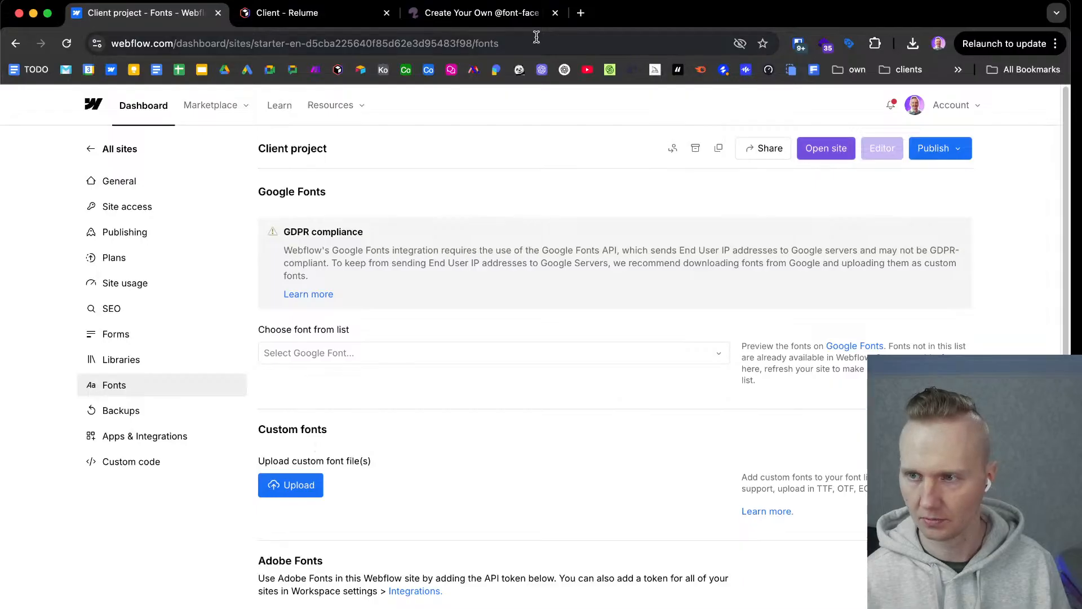
click(499, 18)
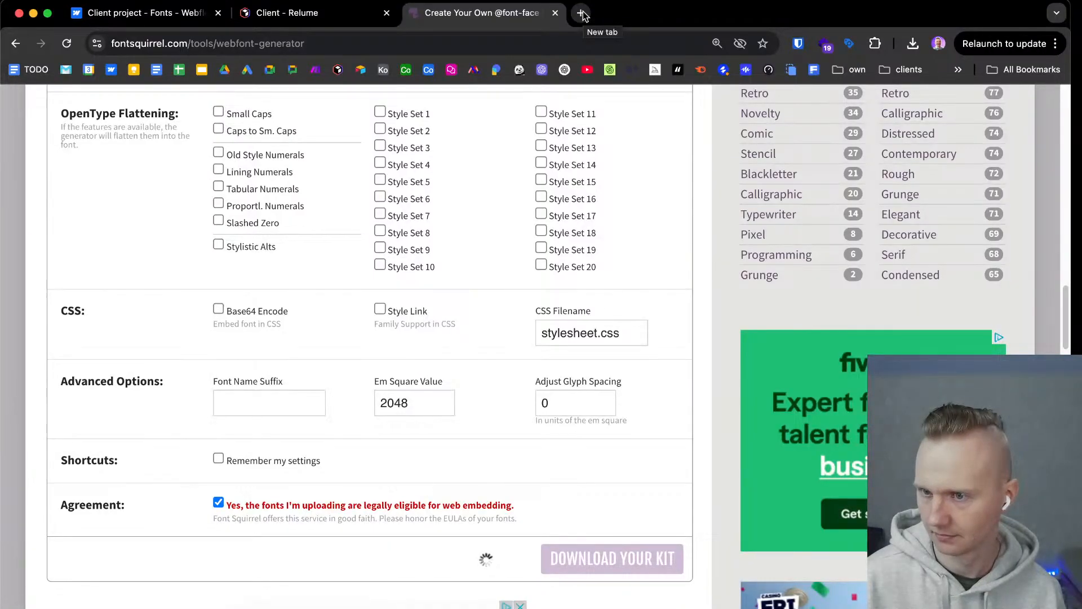
scroll(513, 249, up, 1)
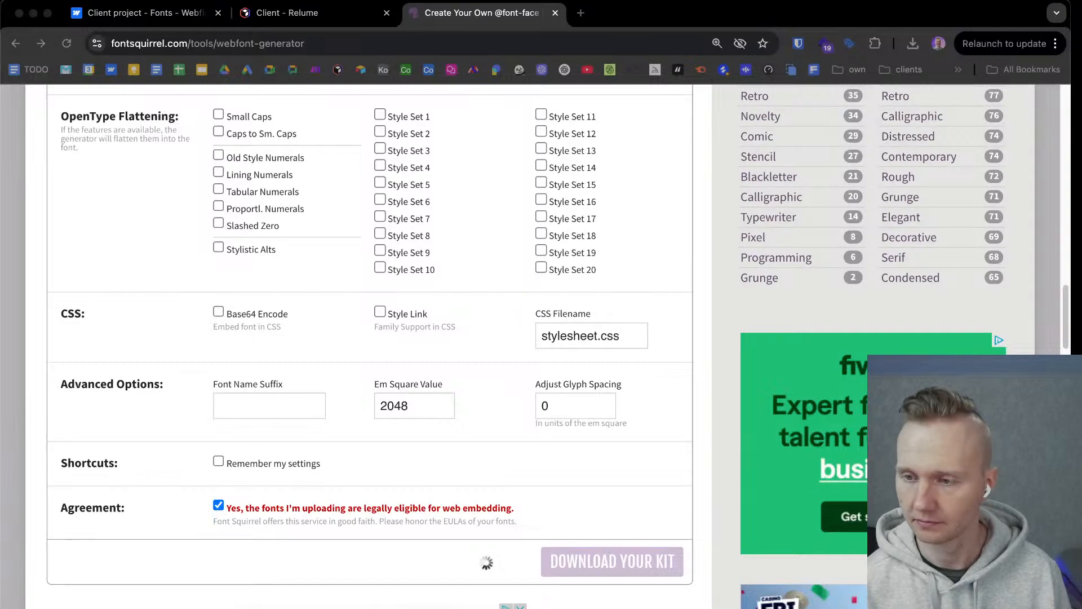
click(632, 26)
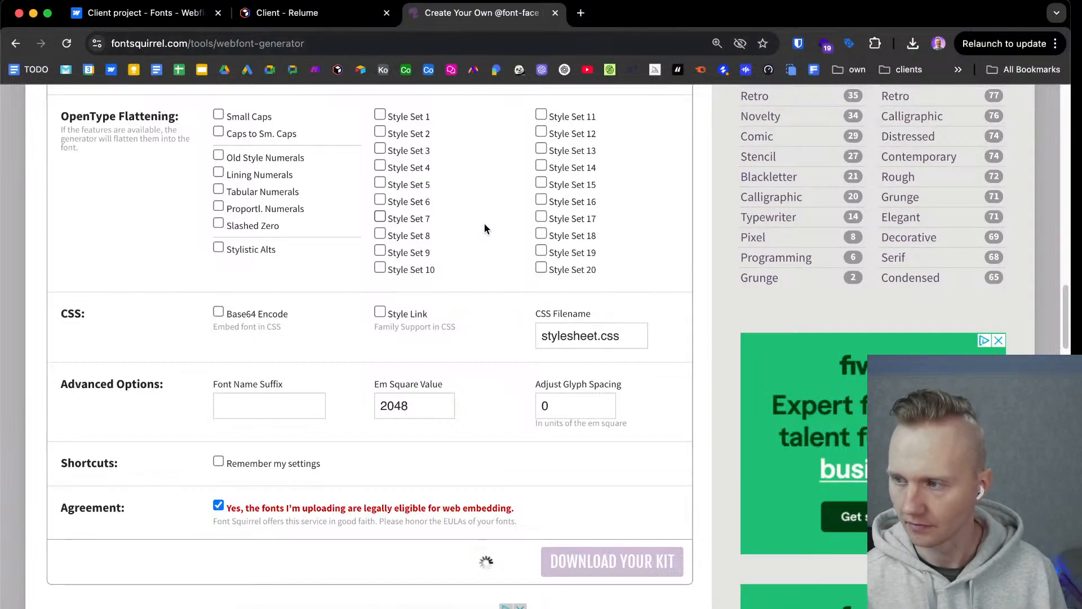
click(134, 19)
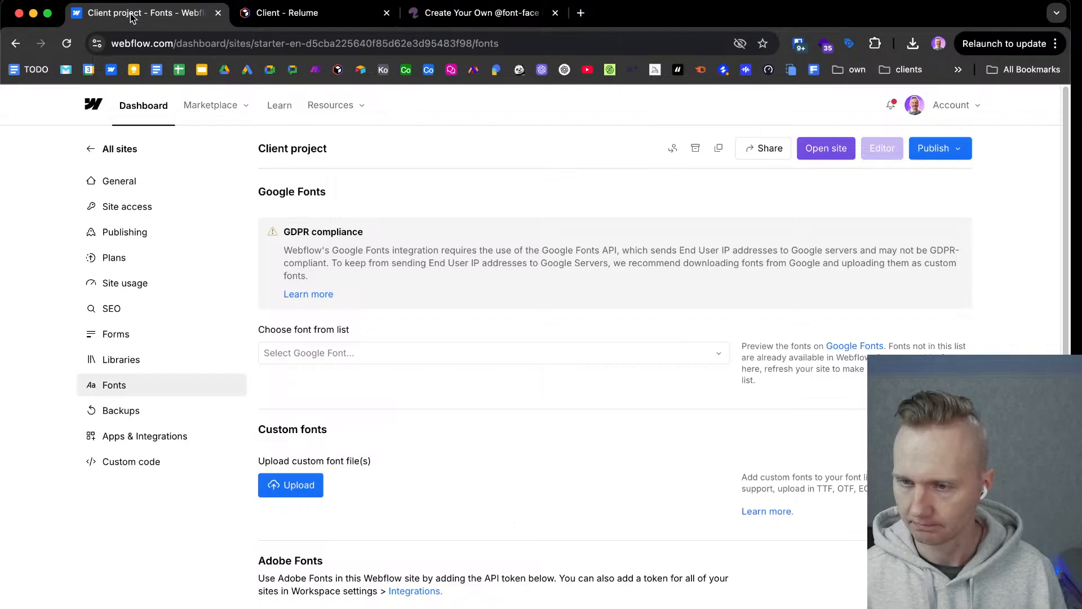
click(473, 12)
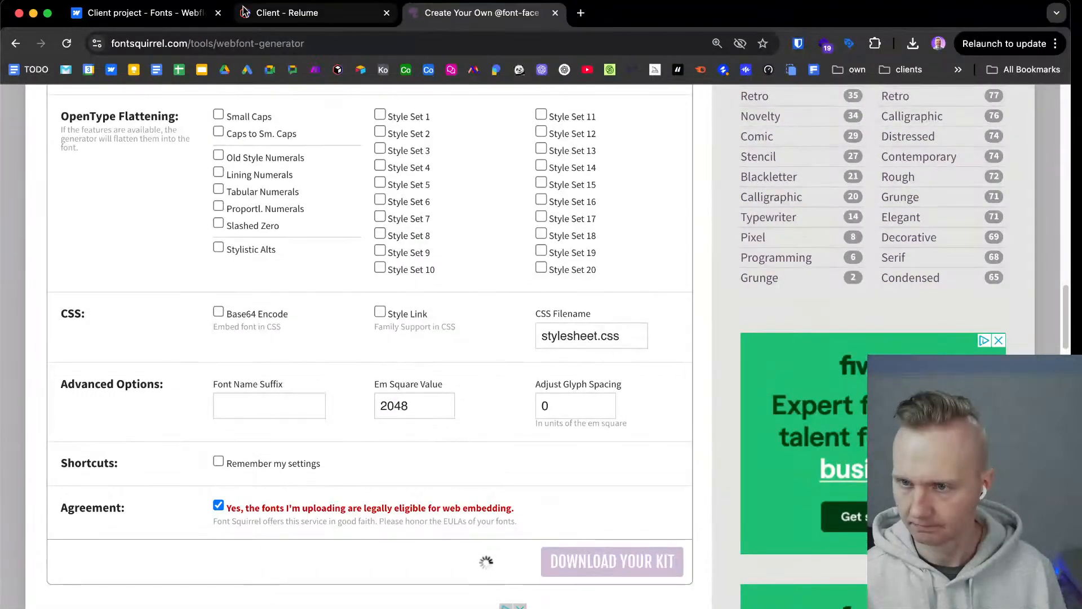
Open the Client project in the Webflow Designer and its Forms settings in a separate dashboard tab.
click(169, 16)
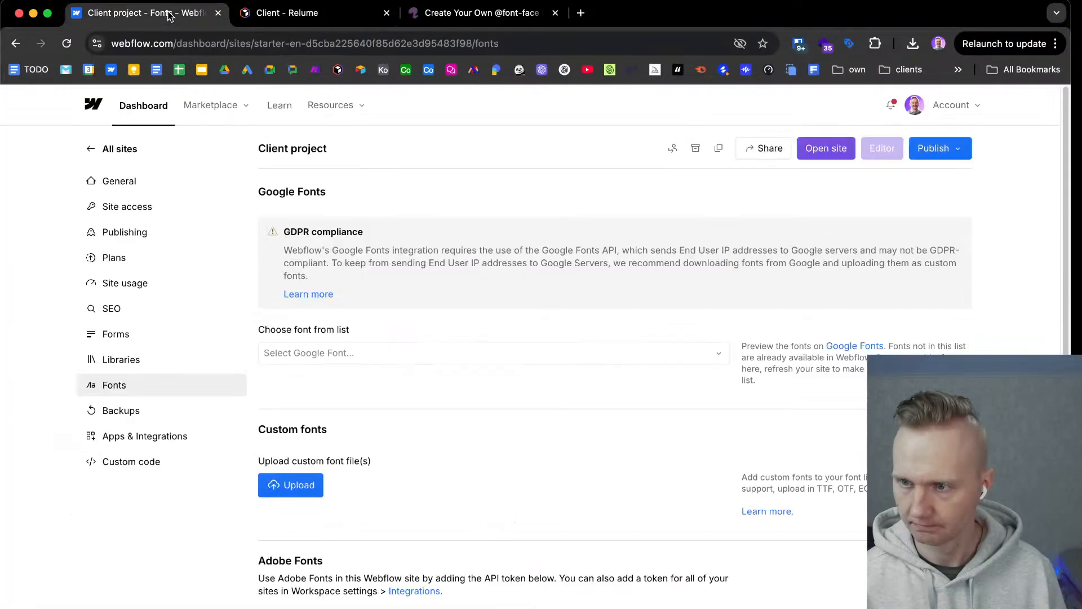
click(838, 153)
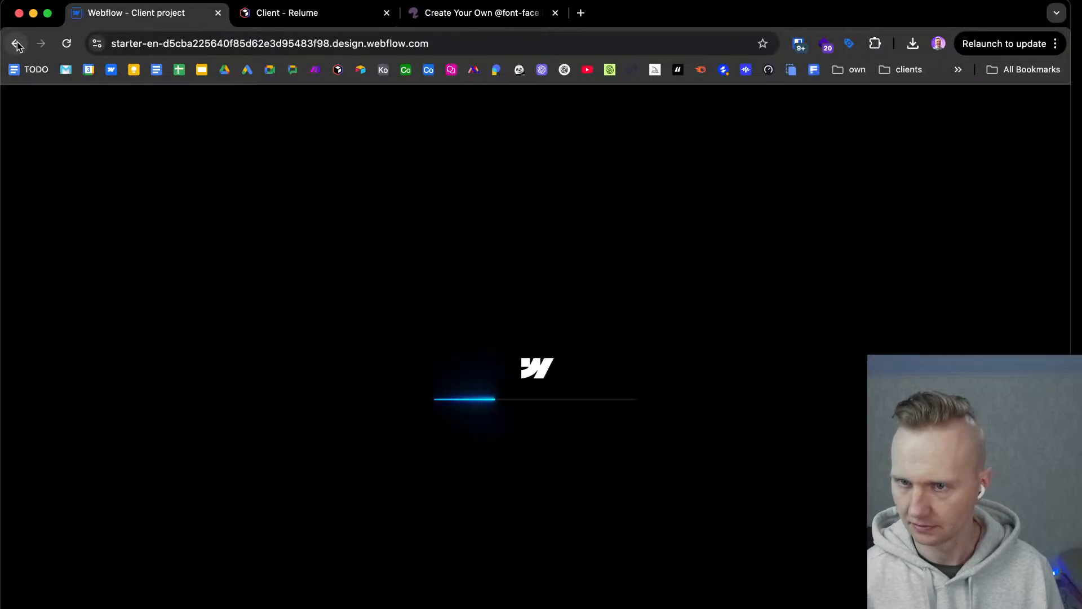
super+click(16, 44)
drag(316, 13, 177, 20)
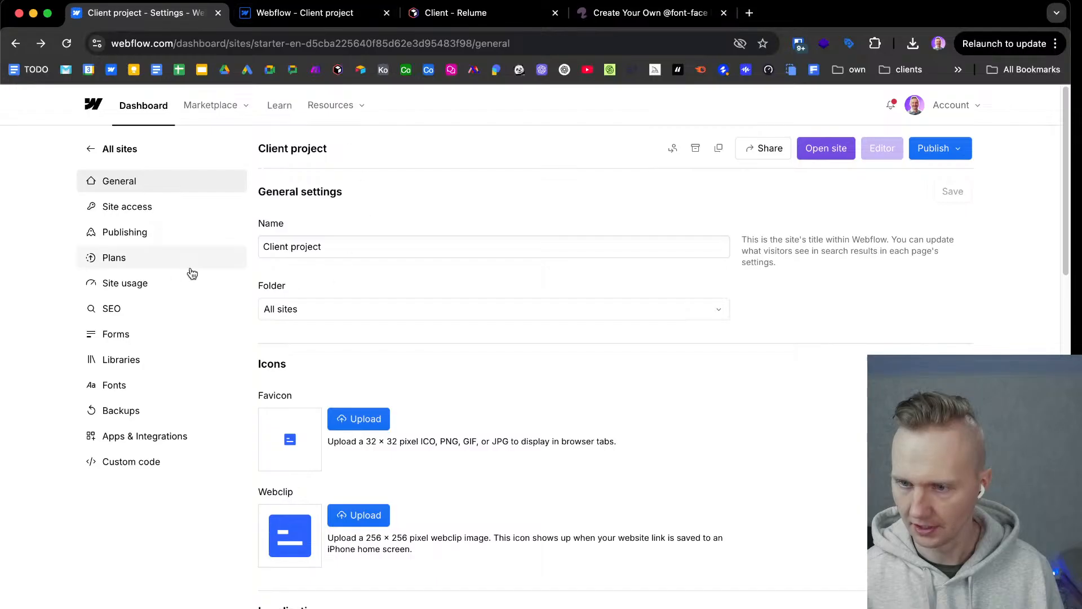
click(152, 335)
click(297, 18)
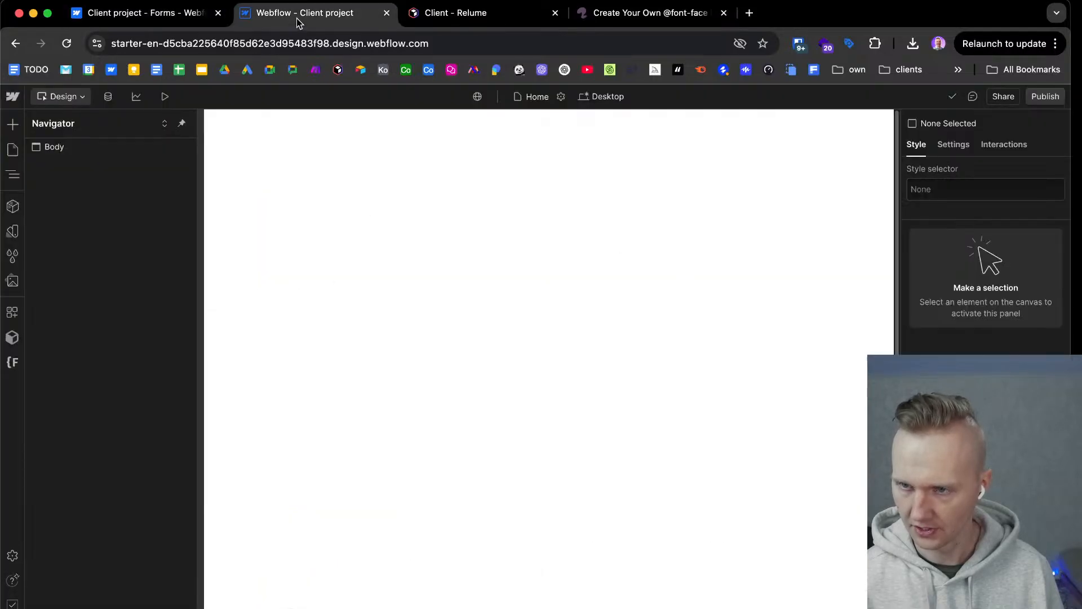
Open the Style Guide page from the static pages folder below Legal.
click(12, 149)
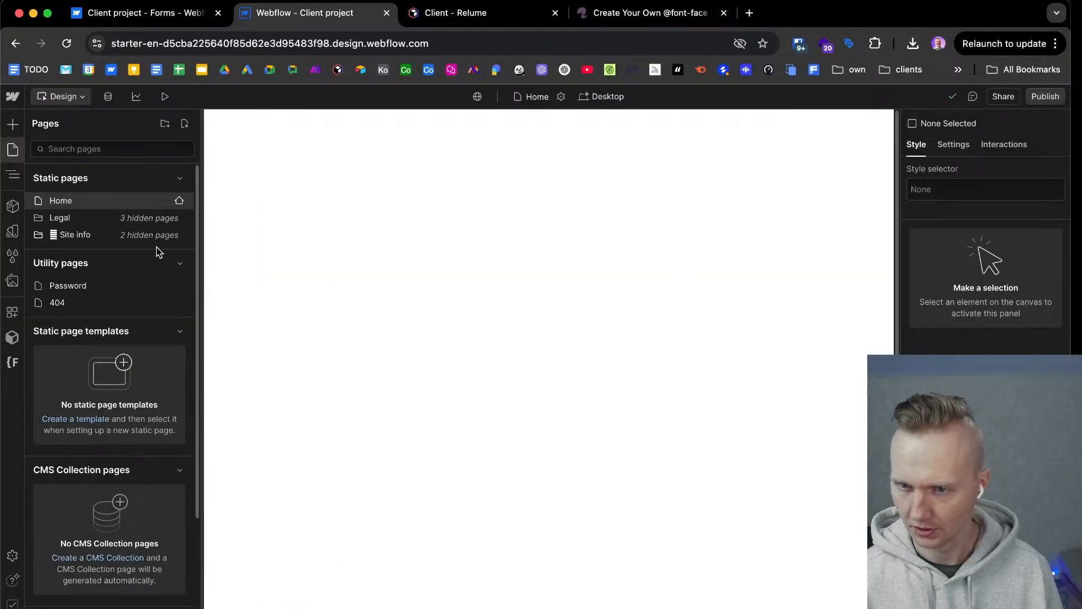
click(41, 234)
click(57, 250)
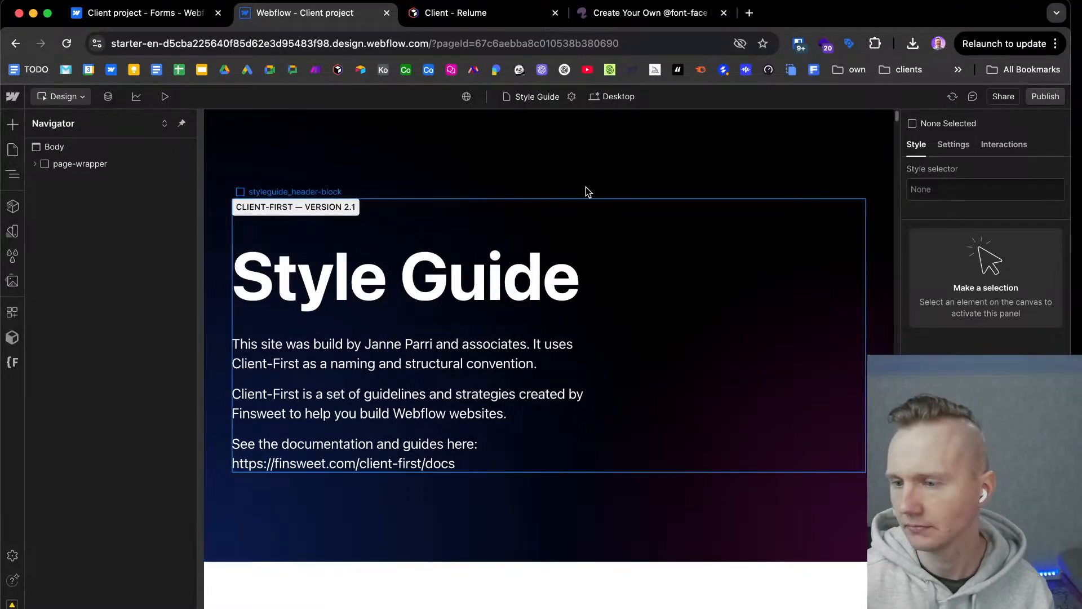
click(628, 13)
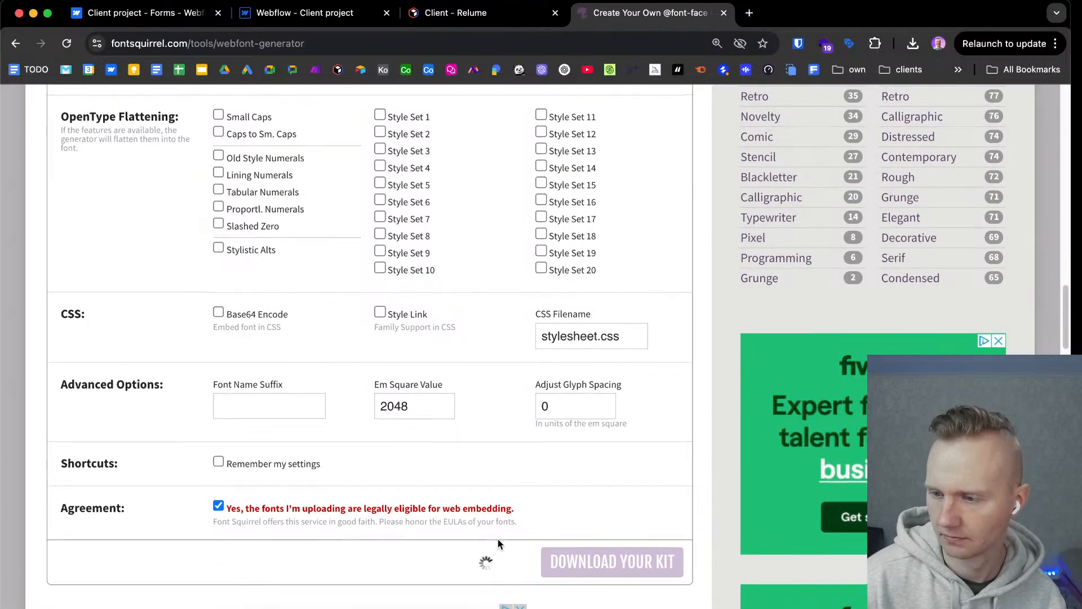
scroll(499, 539, down, 2)
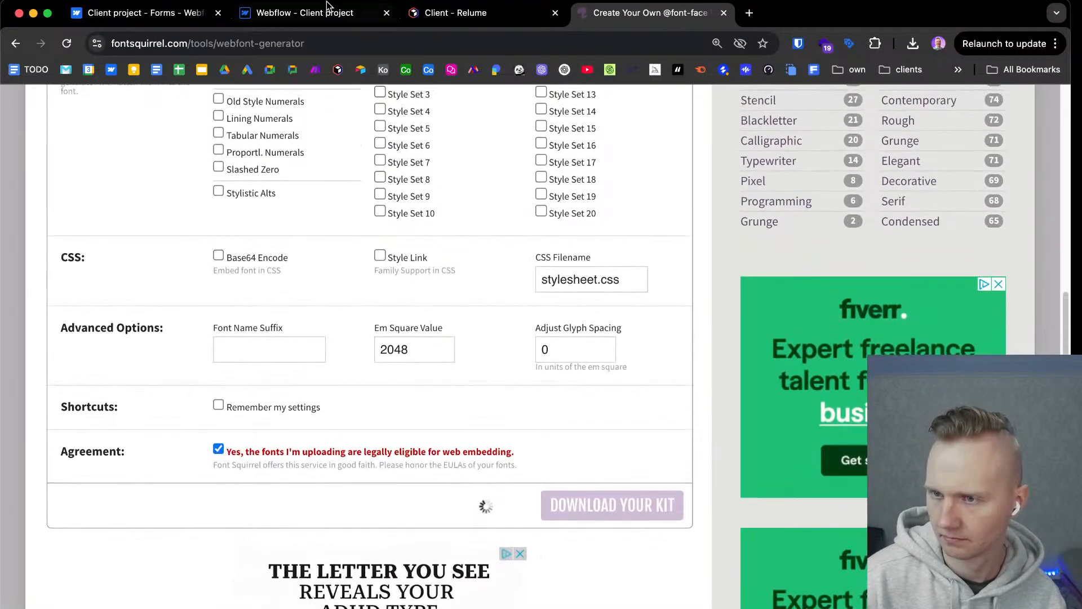
Switch to the Webflow Designer and examine the heading tags and heading-style classes on the Style Guide page.
click(308, 17)
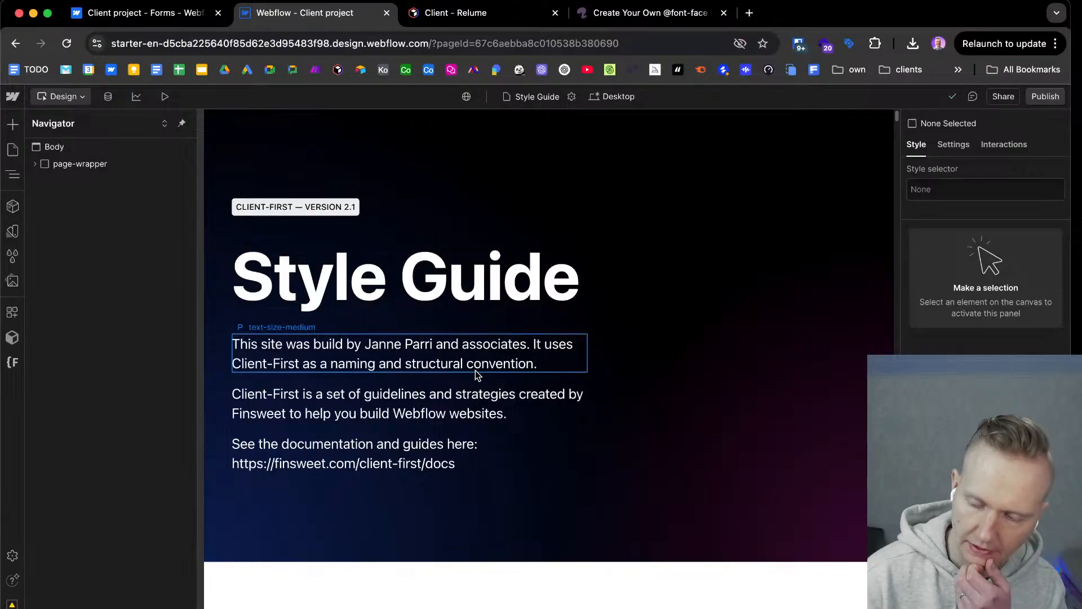
scroll(477, 370, down, 5)
scroll(477, 372, down, 7)
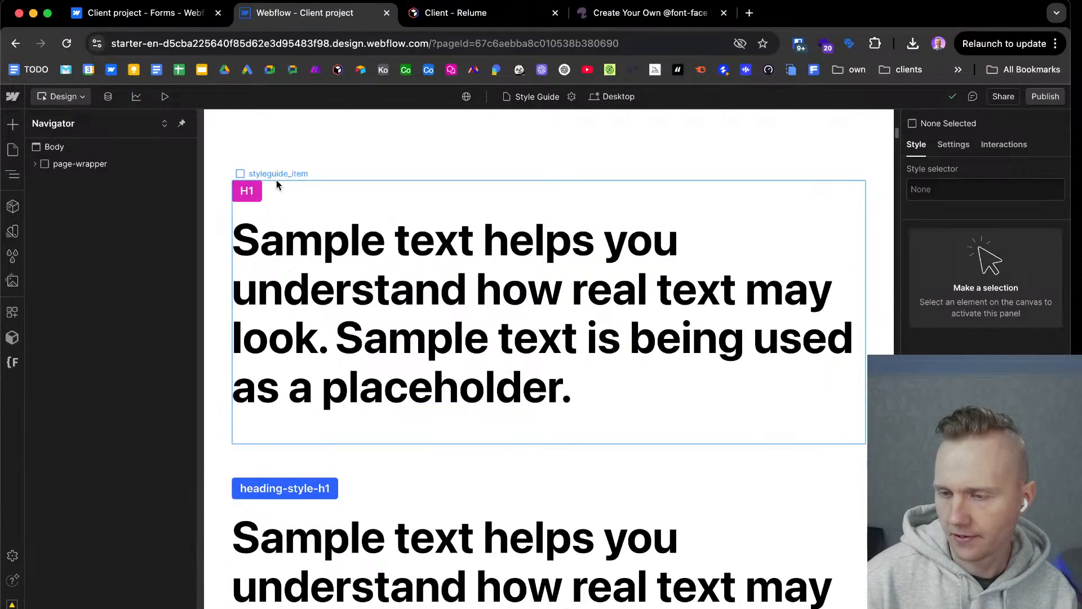
scroll(302, 426, down, 1)
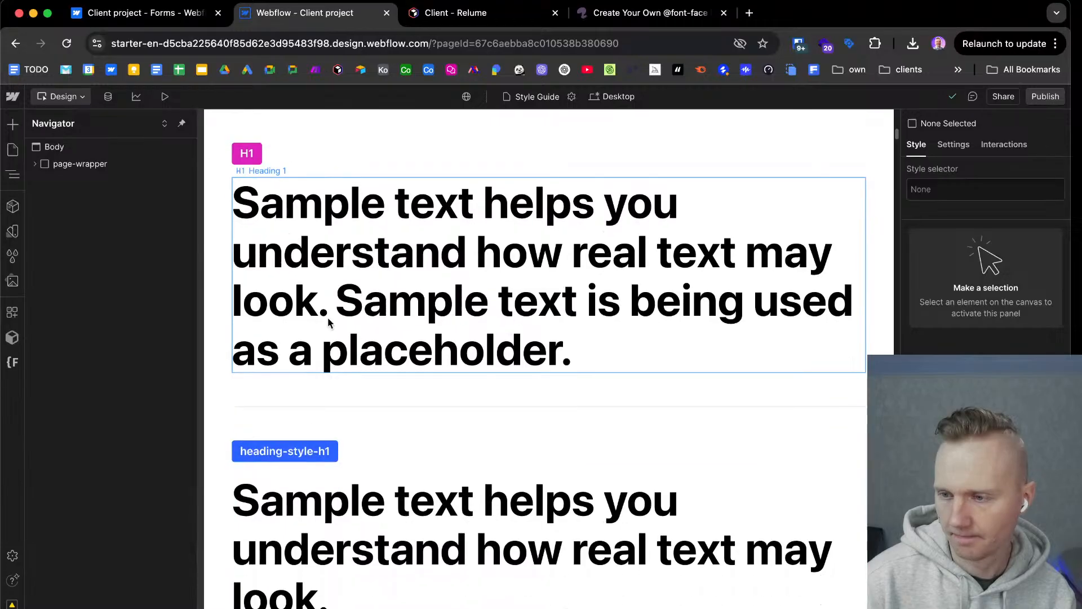
scroll(348, 246, down, 6)
scroll(349, 243, down, 5)
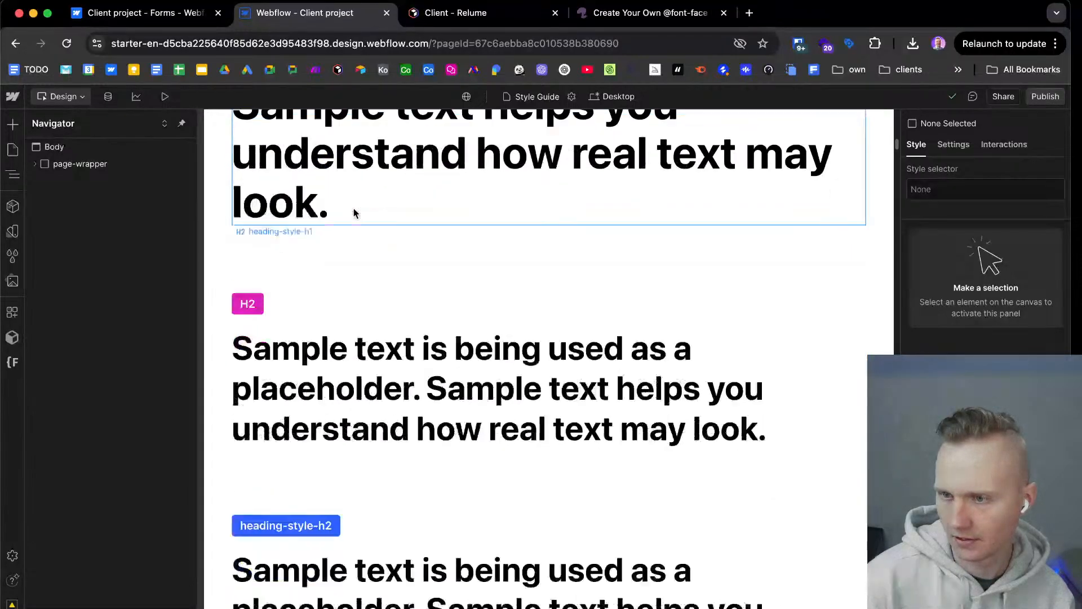
scroll(357, 220, down, 4)
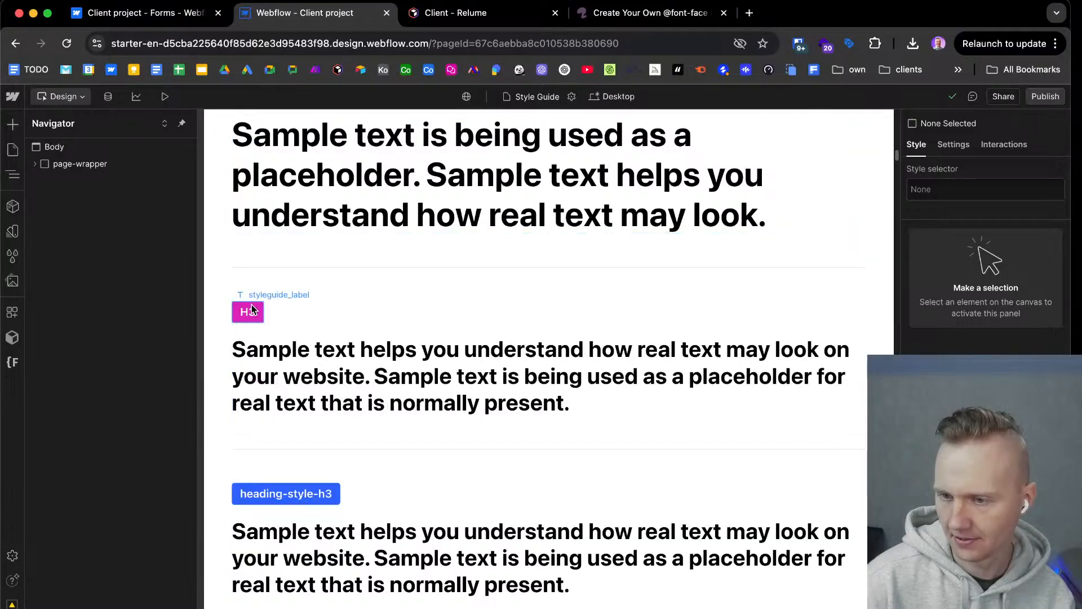
scroll(333, 496, down, 1)
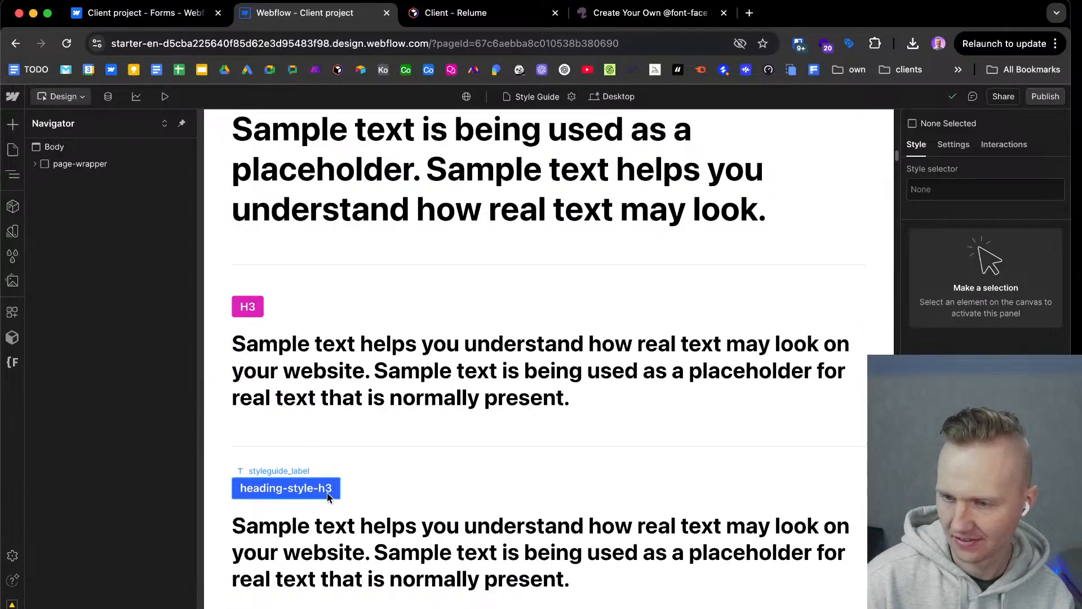
scroll(401, 480, down, 7)
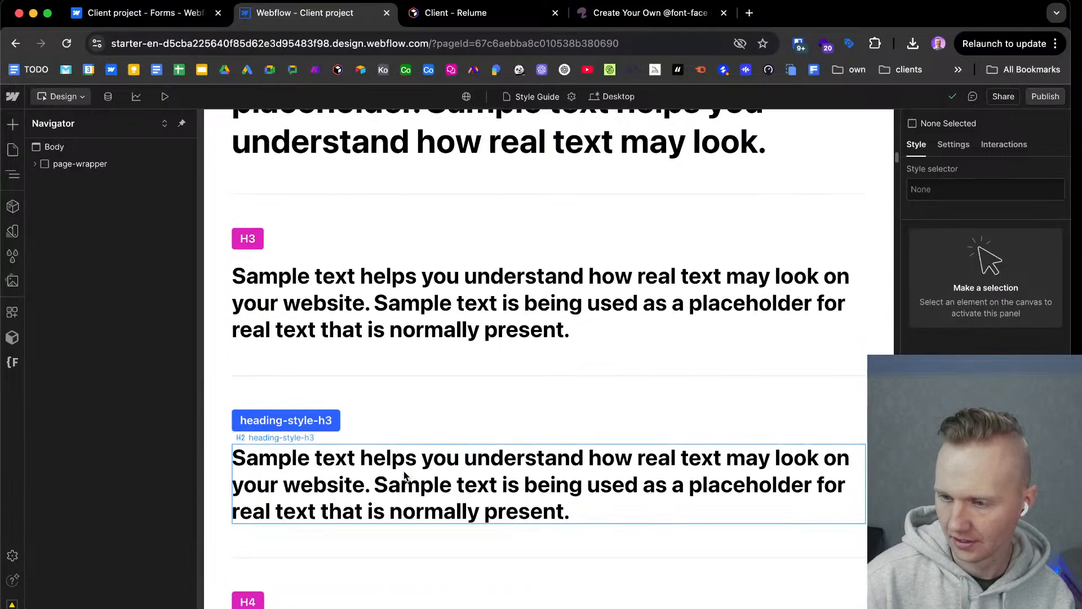
Examine the quote, list and image tags and the text size and text style classes in the style guide.
scroll(401, 475, down, 20)
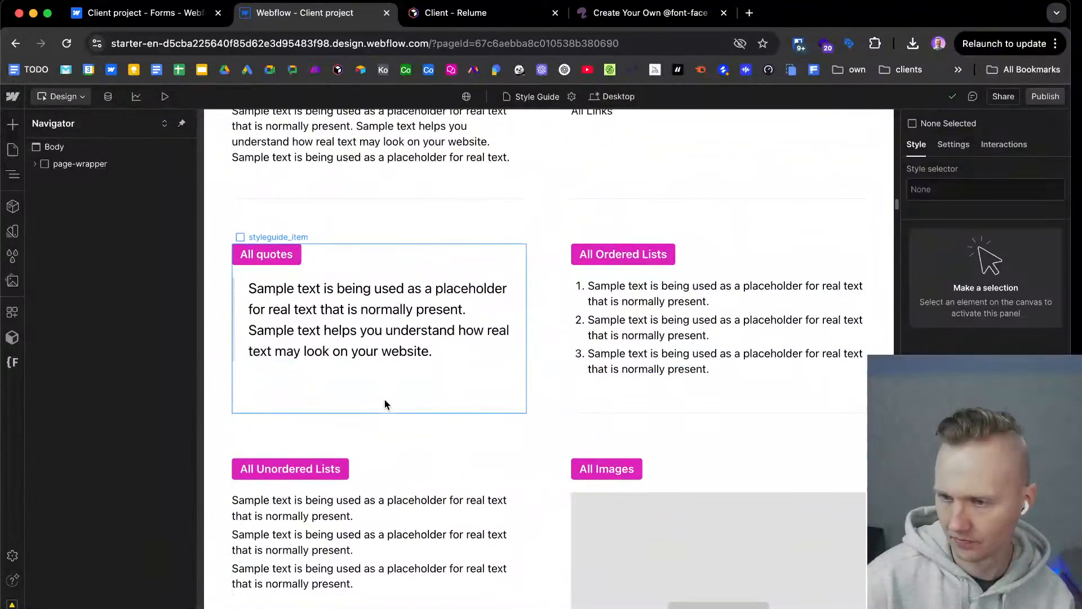
scroll(362, 327, up, 4)
scroll(461, 362, down, 12)
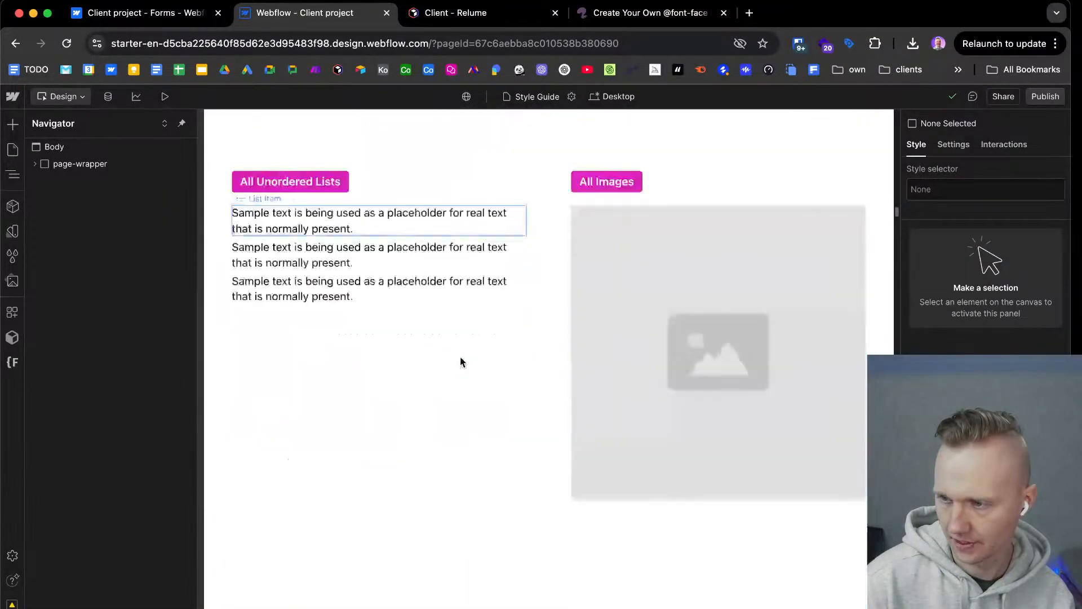
scroll(460, 365, down, 6)
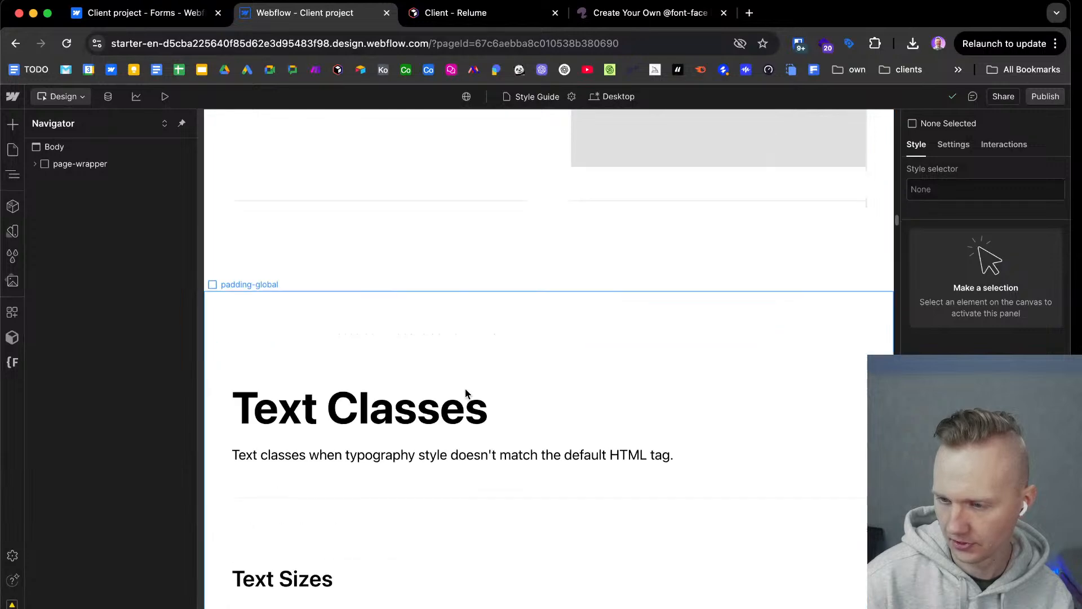
scroll(465, 388, down, 9)
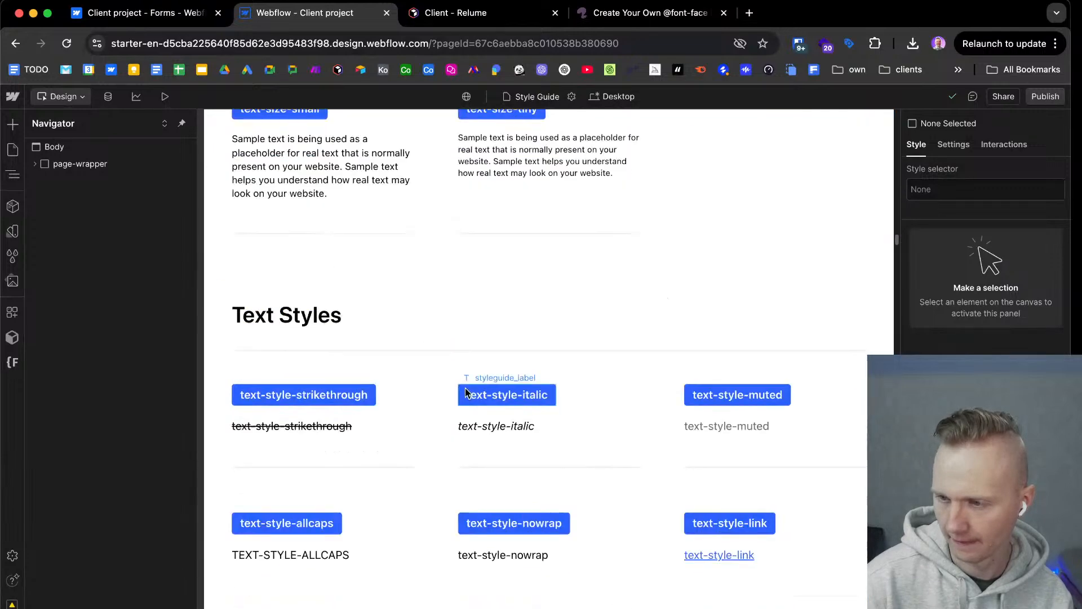
scroll(451, 368, up, 2)
scroll(411, 265, up, 4)
scroll(412, 267, down, 8)
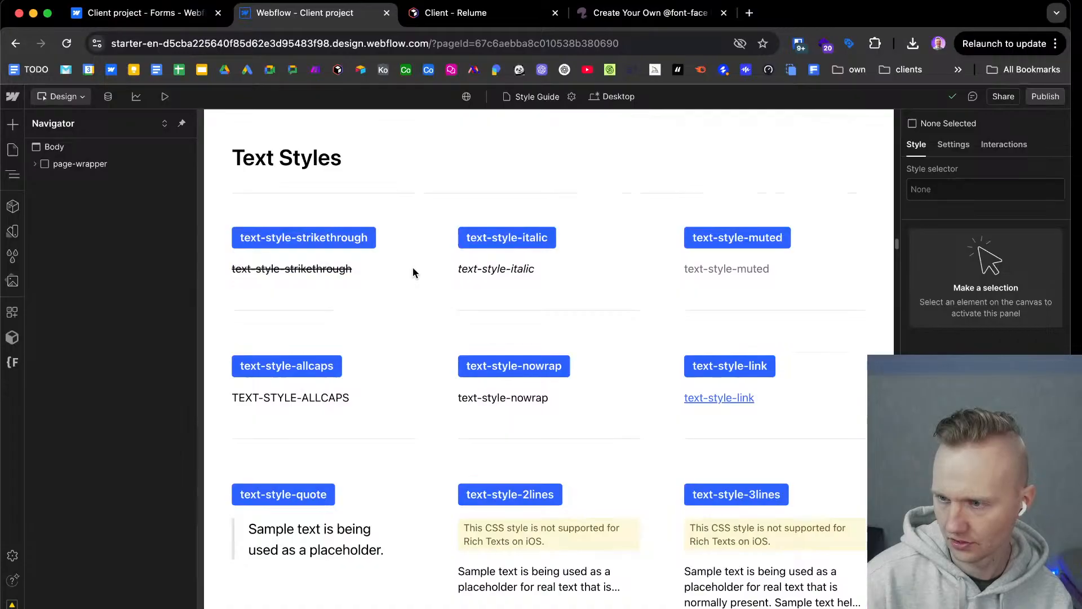
Examine the style guide's button combo classes and its text and background color classes.
scroll(413, 269, down, 9)
scroll(414, 274, down, 18)
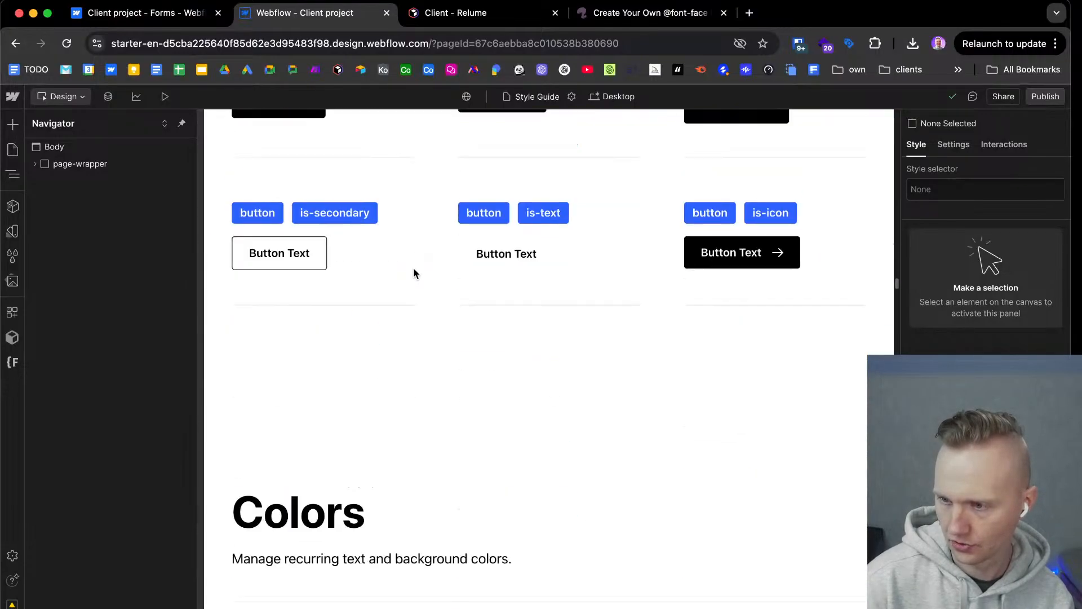
scroll(414, 273, down, 4)
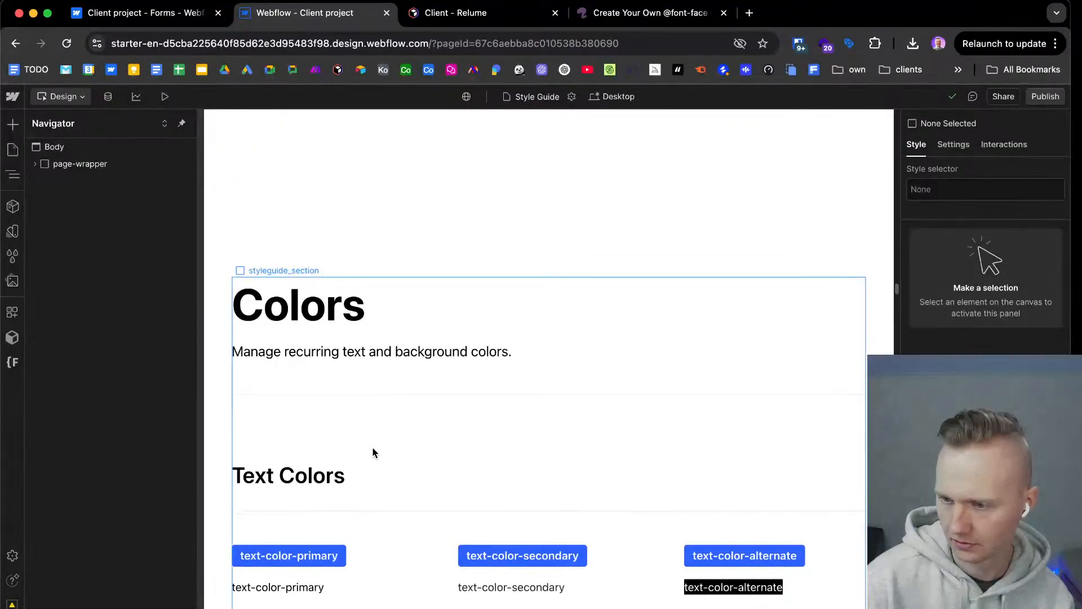
scroll(373, 448, down, 5)
scroll(374, 445, up, 11)
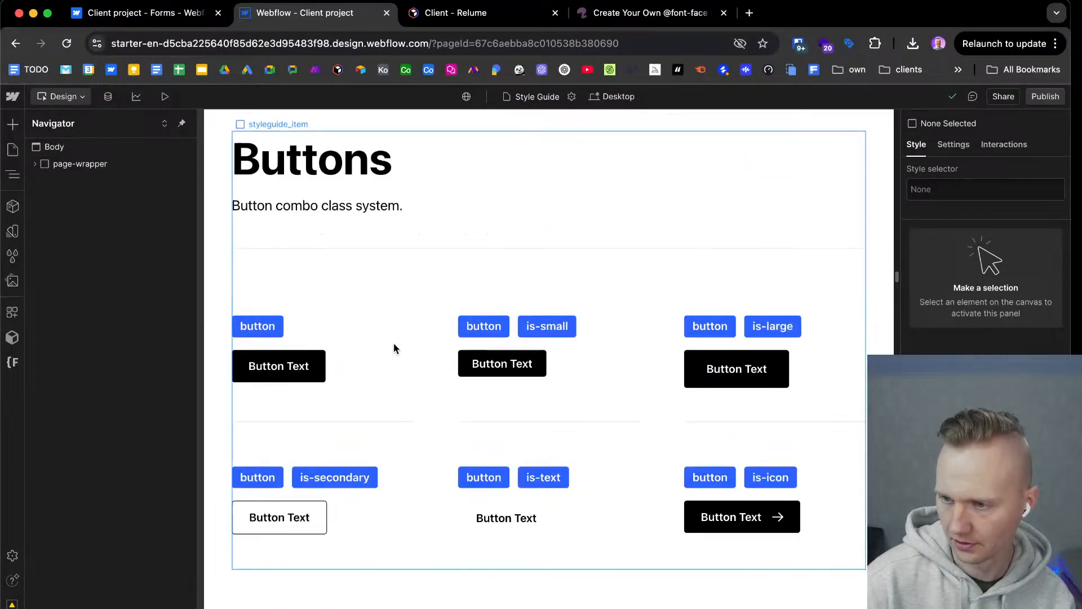
scroll(404, 431, down, 10)
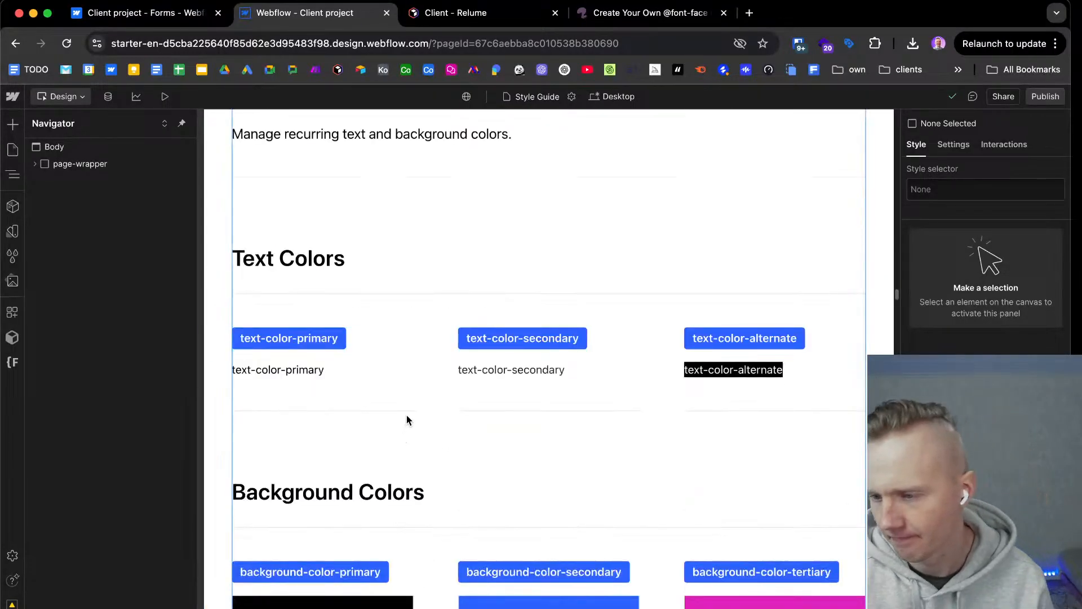
scroll(406, 420, down, 5)
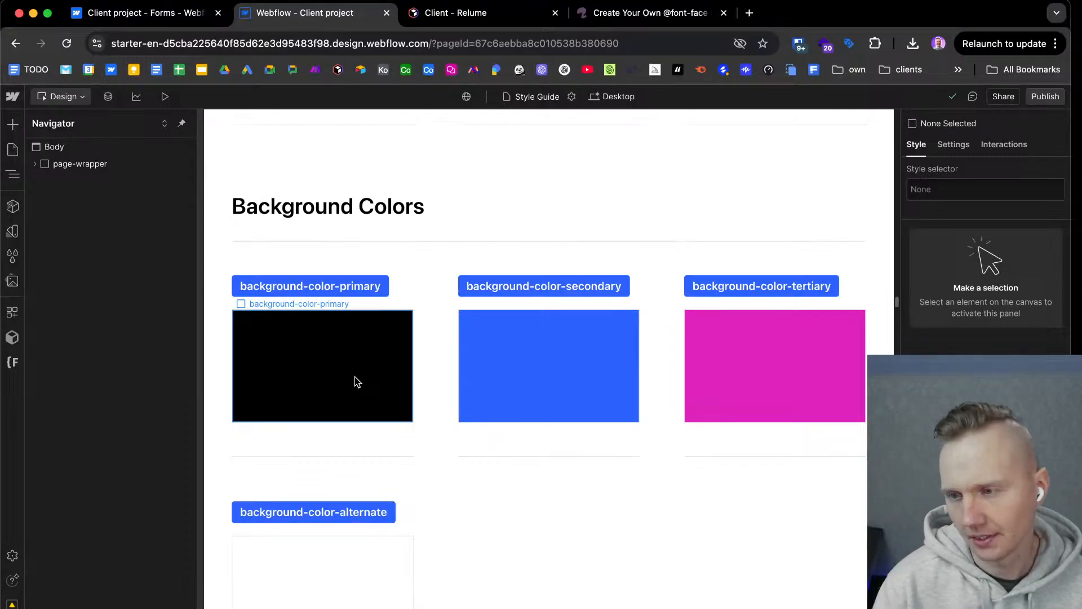
Open the Base collection of the site's variables.
scroll(379, 375, up, 3)
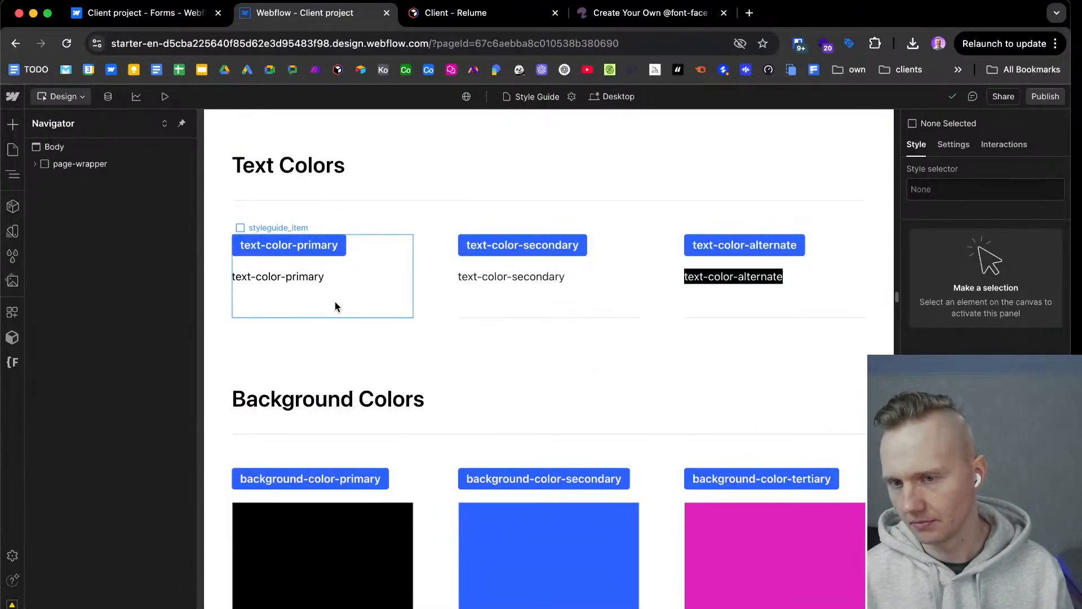
click(12, 231)
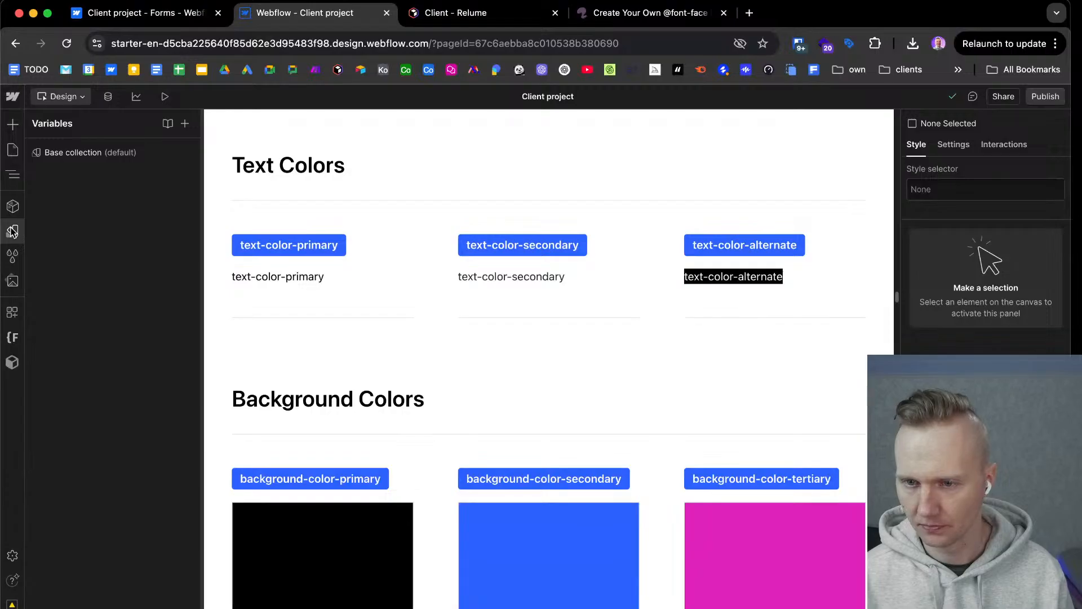
click(88, 152)
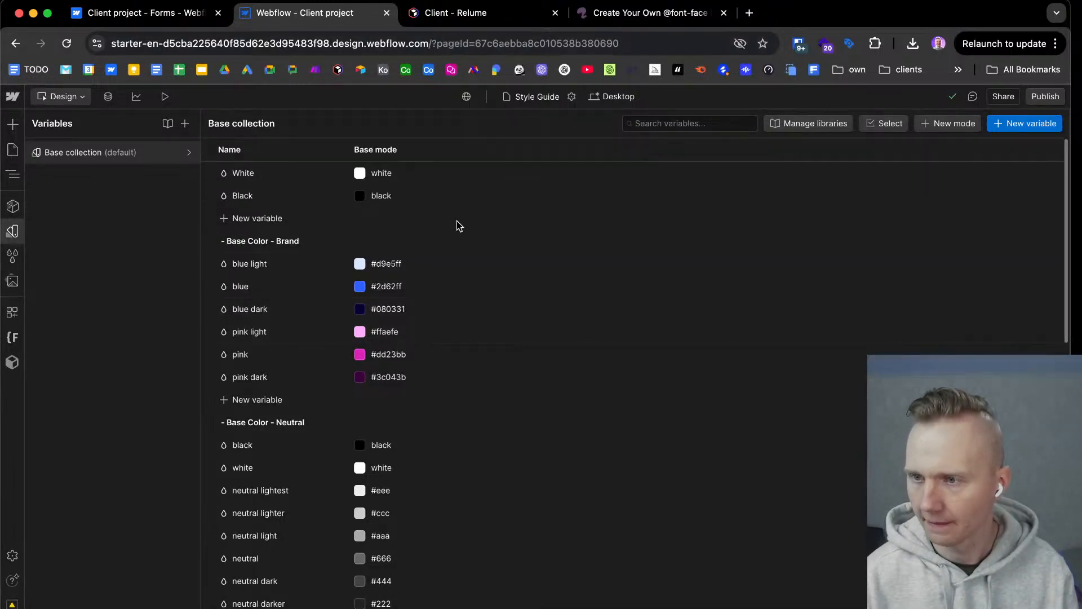
Switch to the Figma style guide and examine its Colour Variables frame and the Pantone color swatches.
key(ctrl+Right)
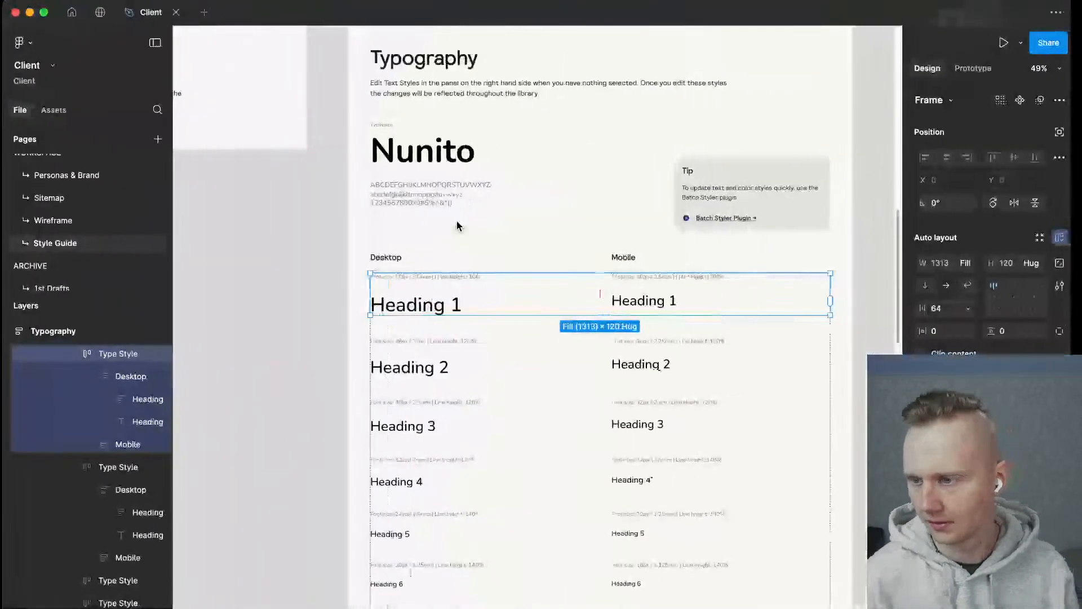
scroll(584, 282, right, 10)
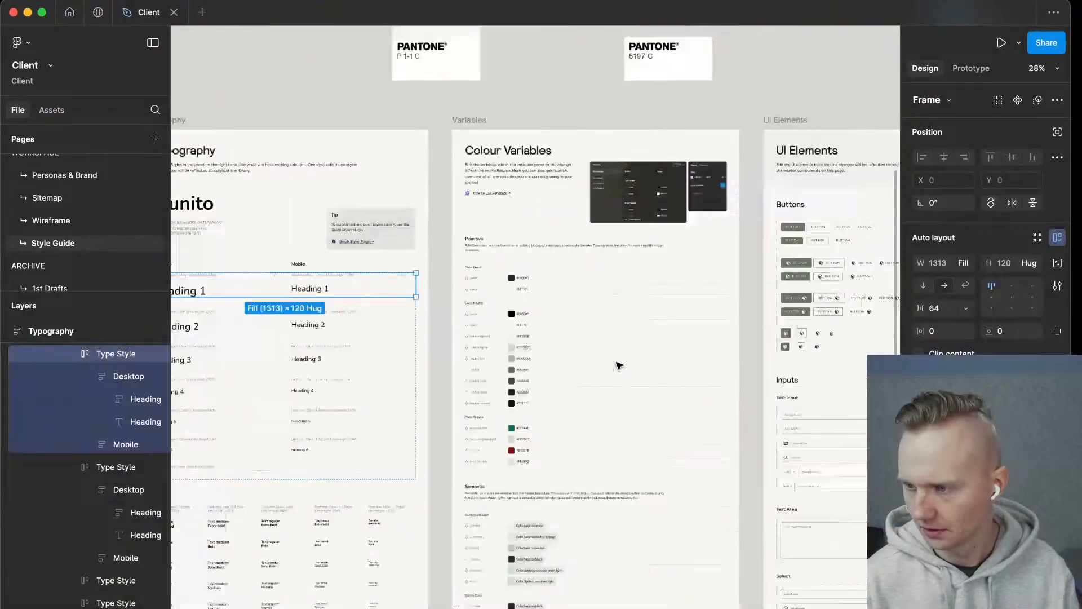
scroll(575, 349, down, 5)
scroll(574, 347, down, 4)
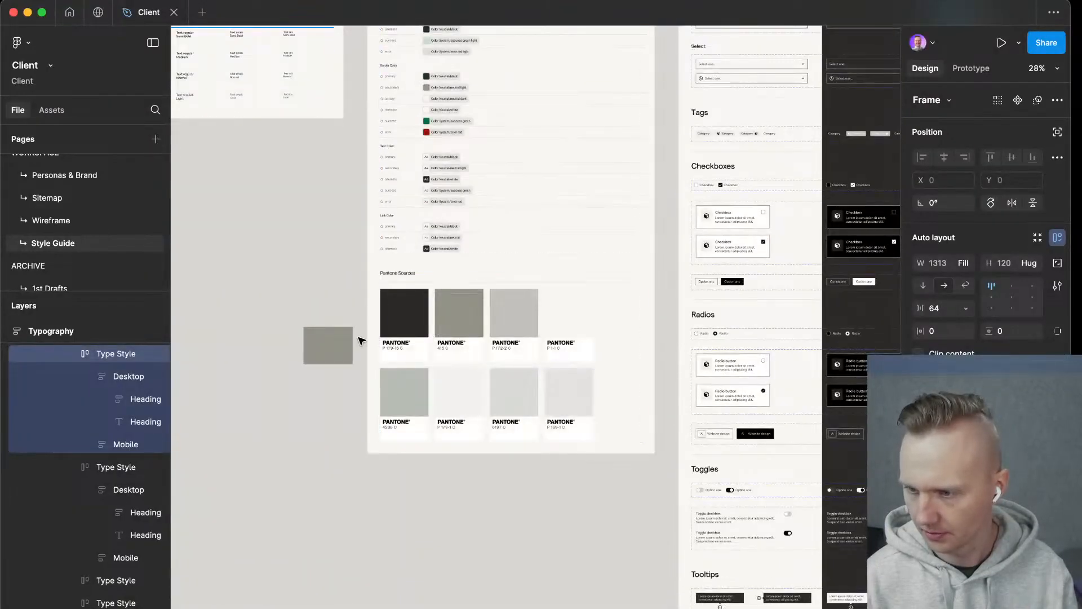
scroll(534, 359, up, 5)
scroll(535, 358, up, 10)
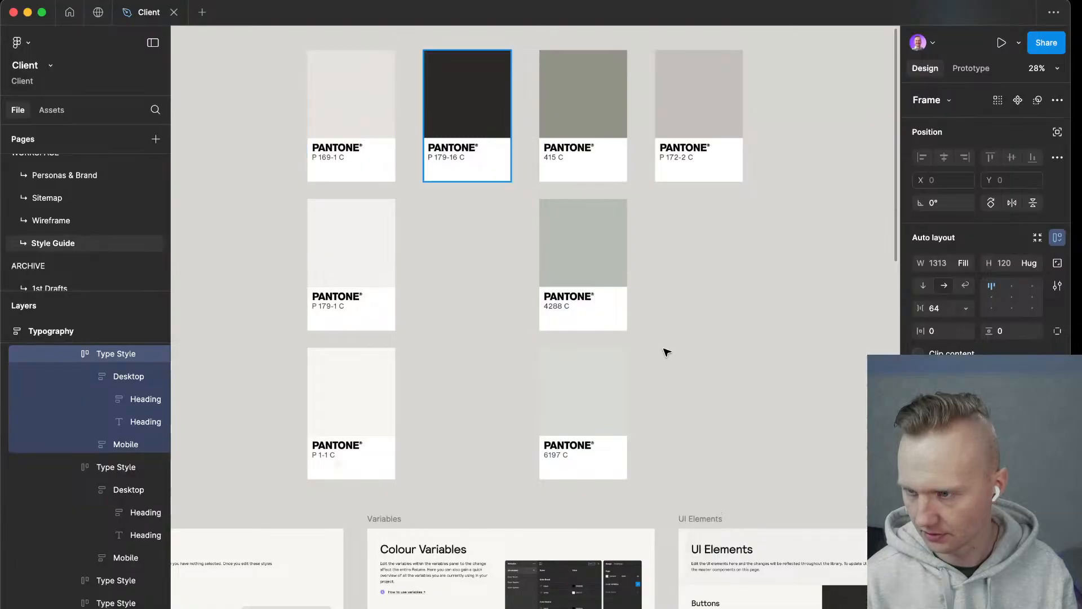
scroll(497, 388, down, 5)
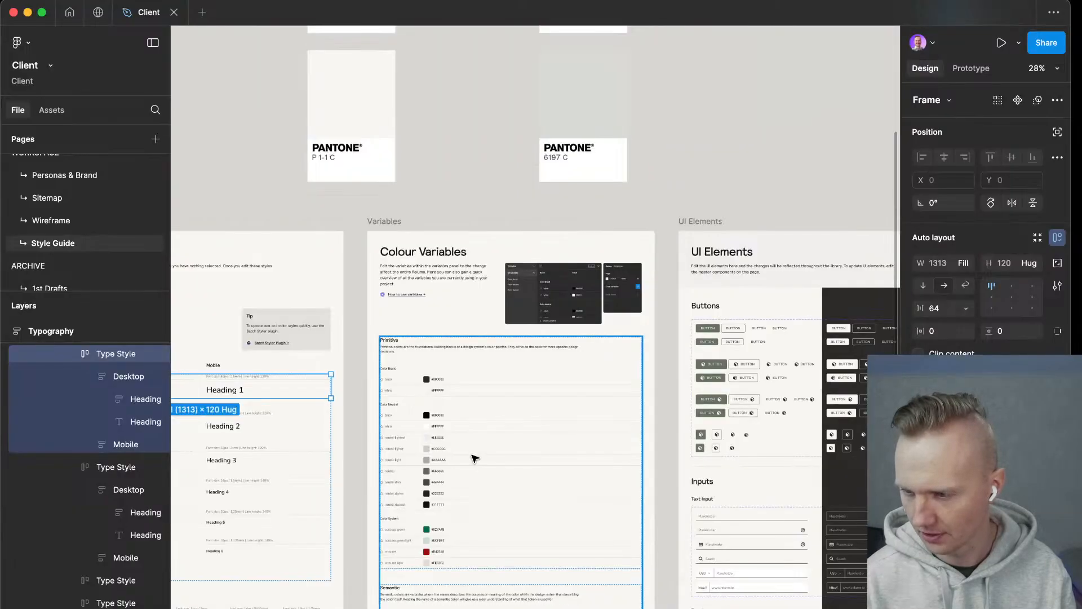
scroll(472, 448, down, 8)
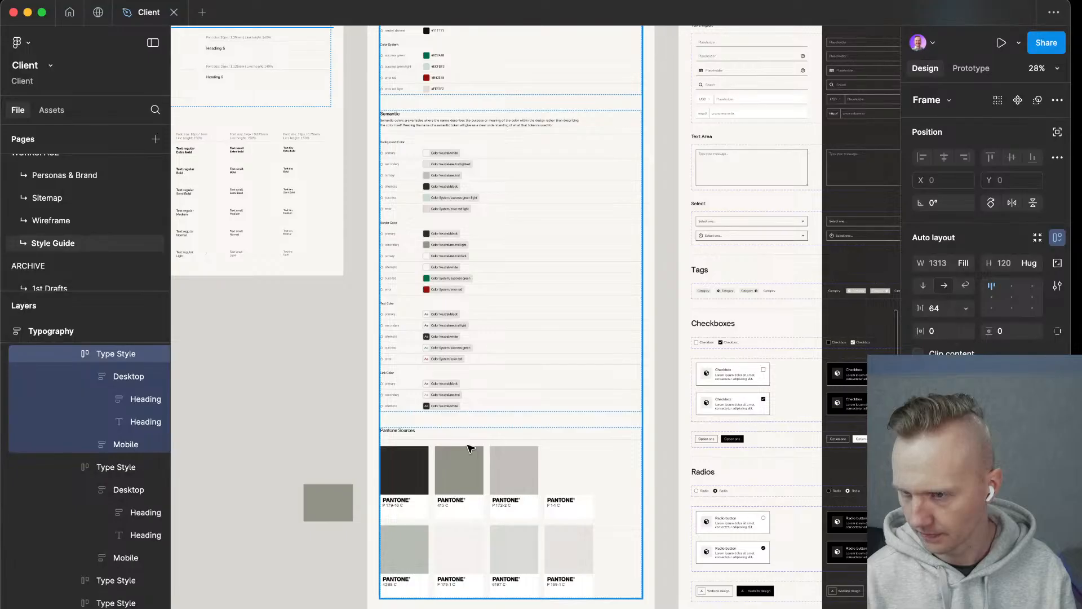
scroll(290, 445, down, 8)
Open the Figma file's local variables in an enlarged window and review the Semantic collection's background, border and text colors.
click(344, 282)
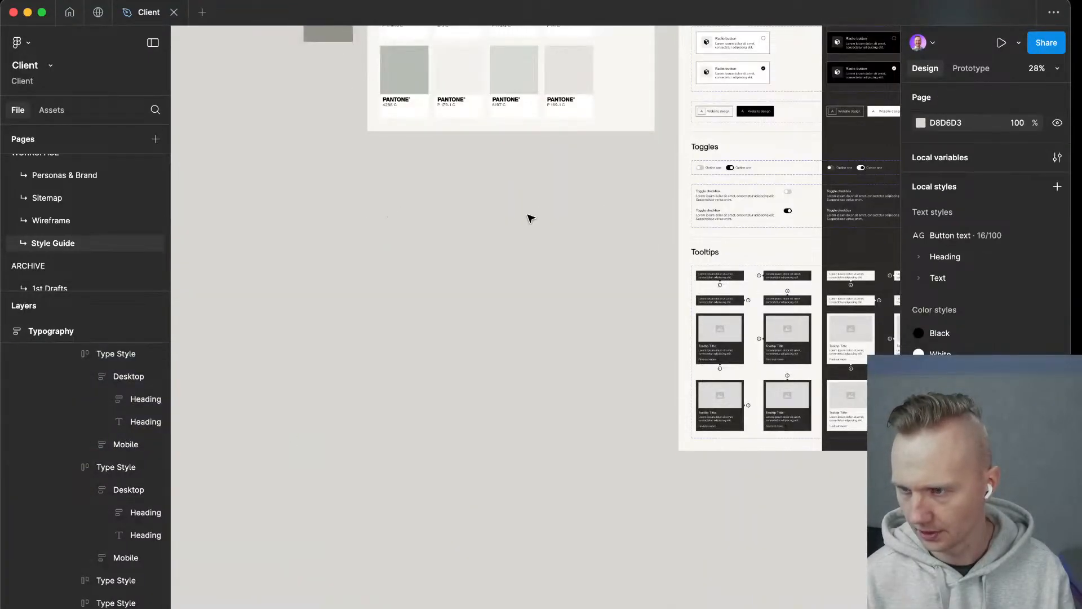
click(957, 160)
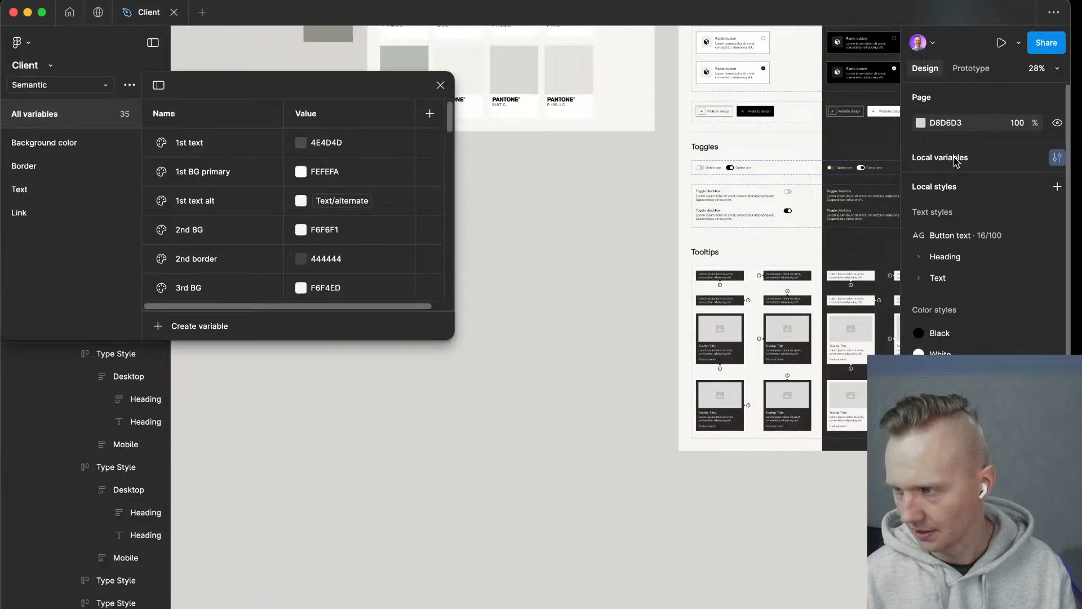
drag(357, 85, 576, 143)
drag(628, 397, 597, 568)
scroll(557, 214, down, 3)
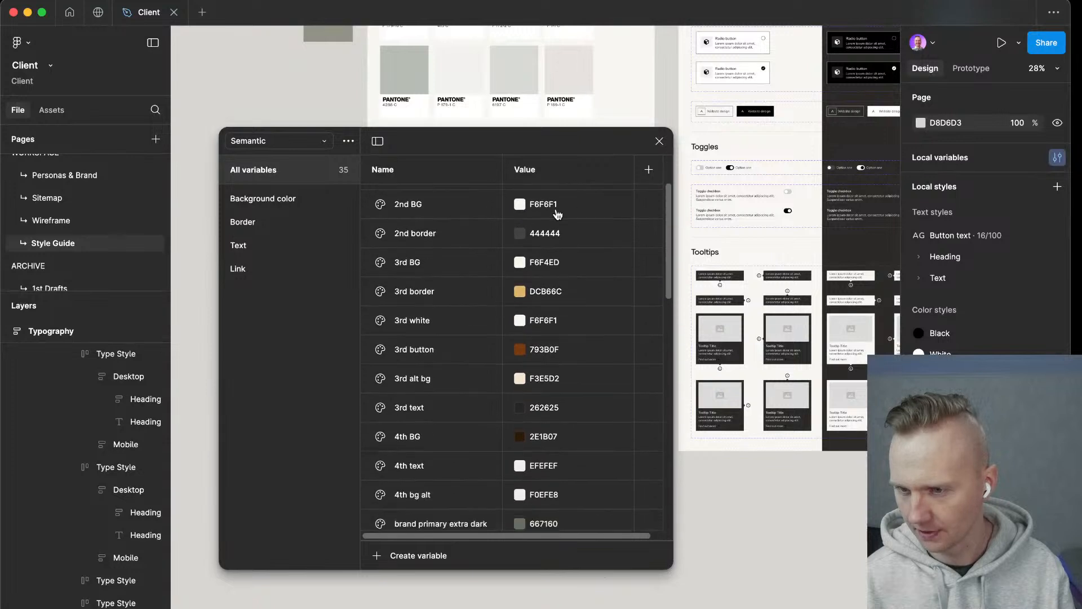
scroll(575, 301, down, 5)
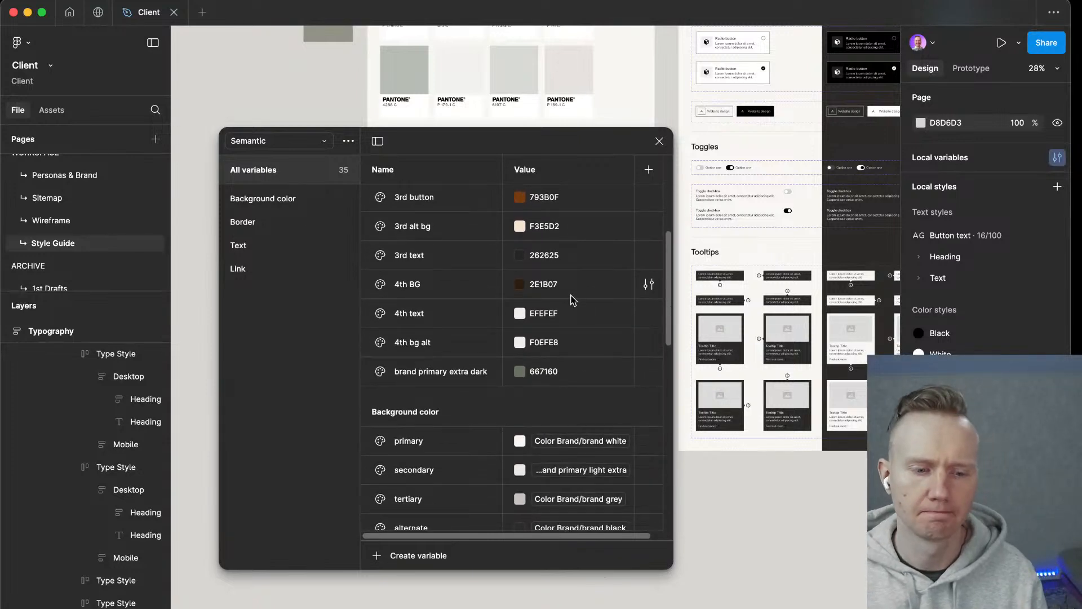
scroll(573, 299, down, 6)
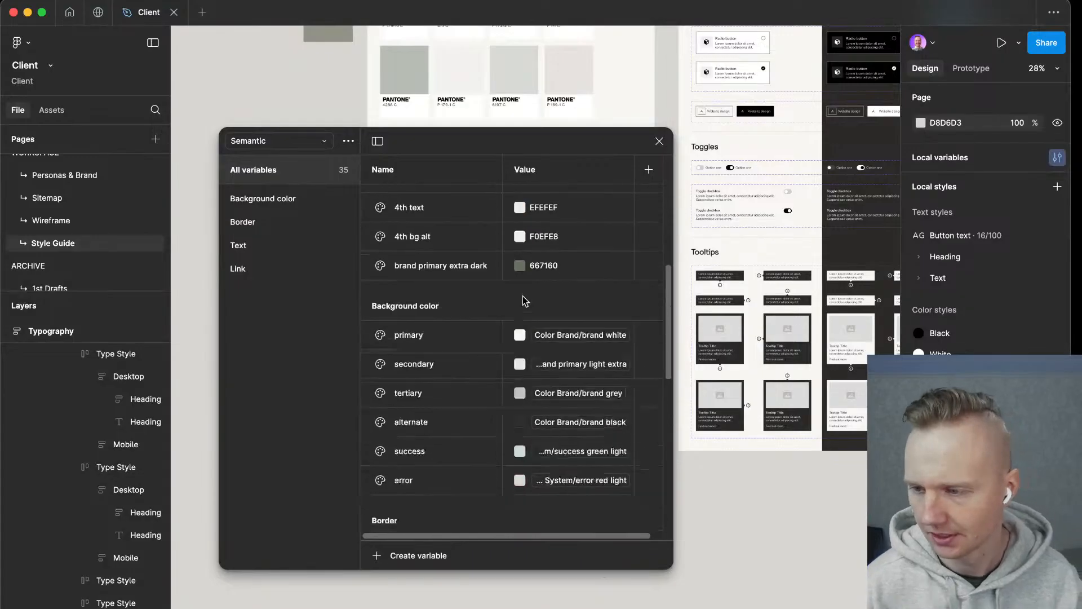
scroll(482, 330, down, 6)
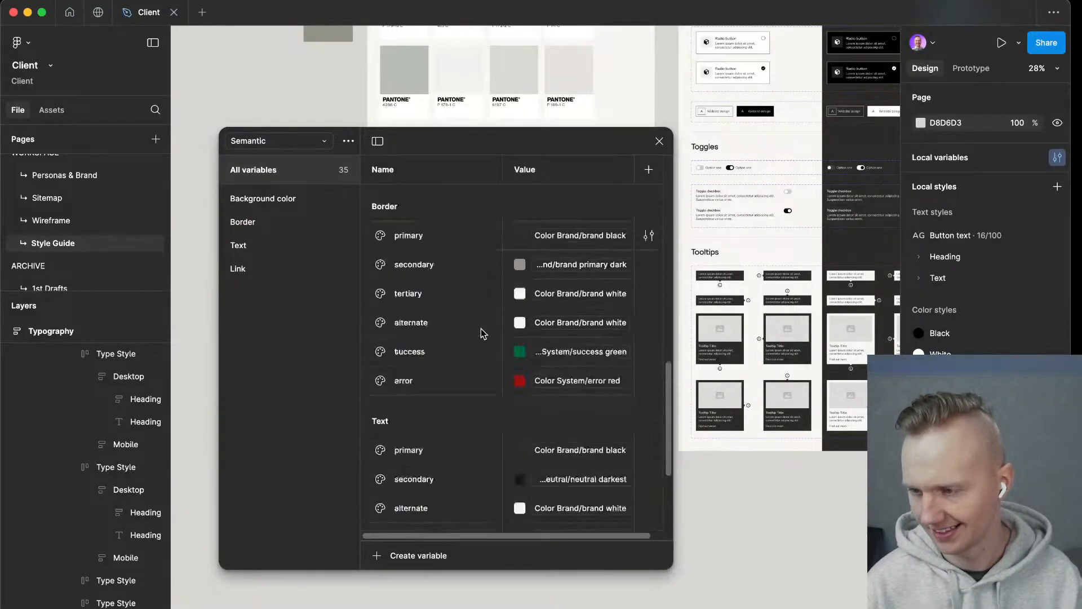
scroll(477, 326, up, 15)
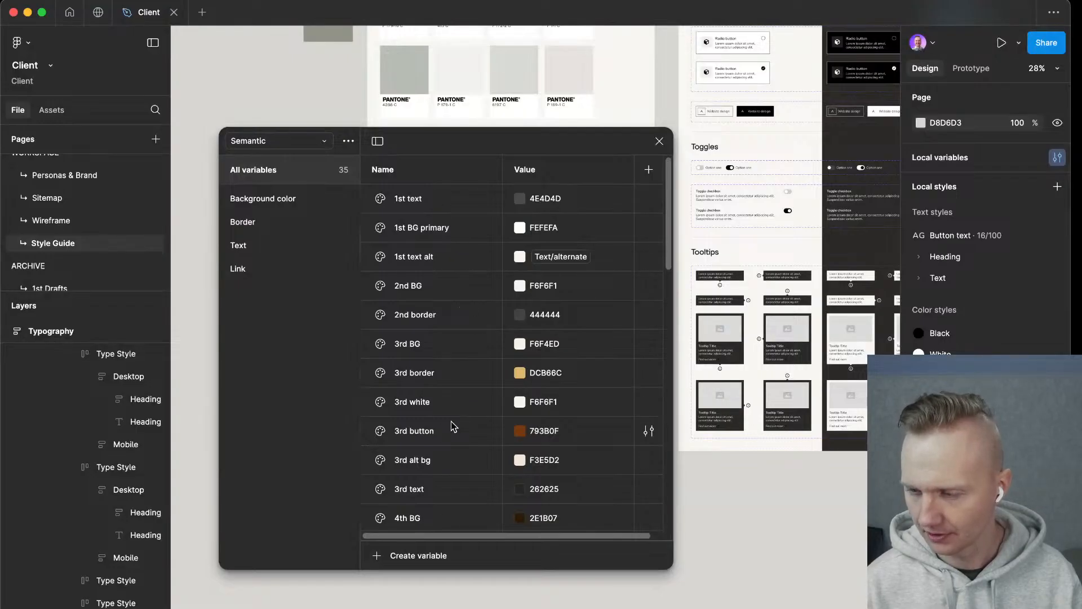
Switch the local variables to the Primitive collection and review its neutral, brand and system colors.
click(302, 149)
click(309, 159)
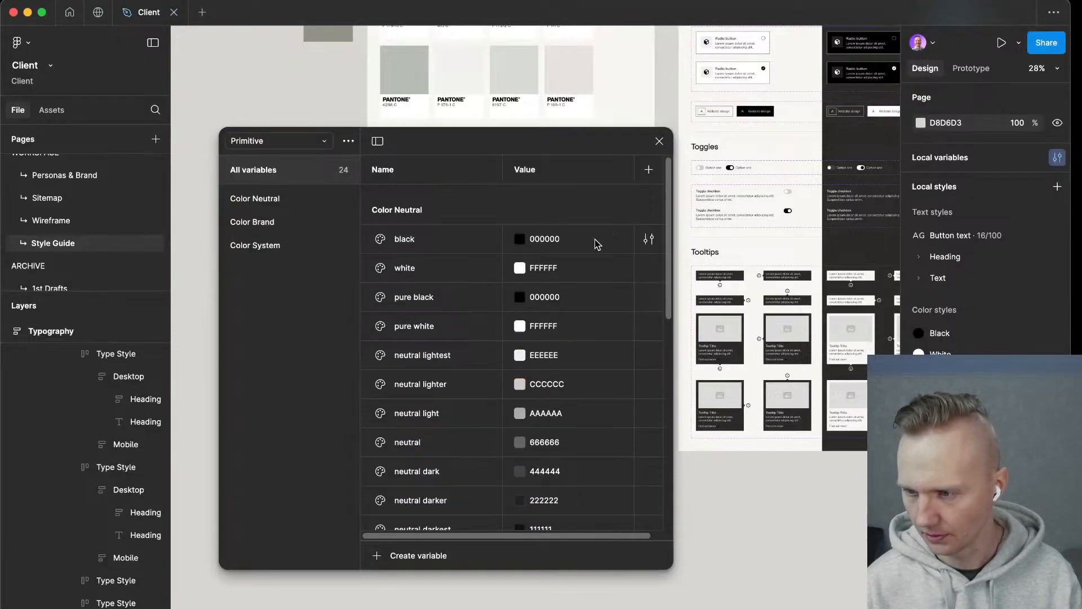
scroll(598, 282, down, 10)
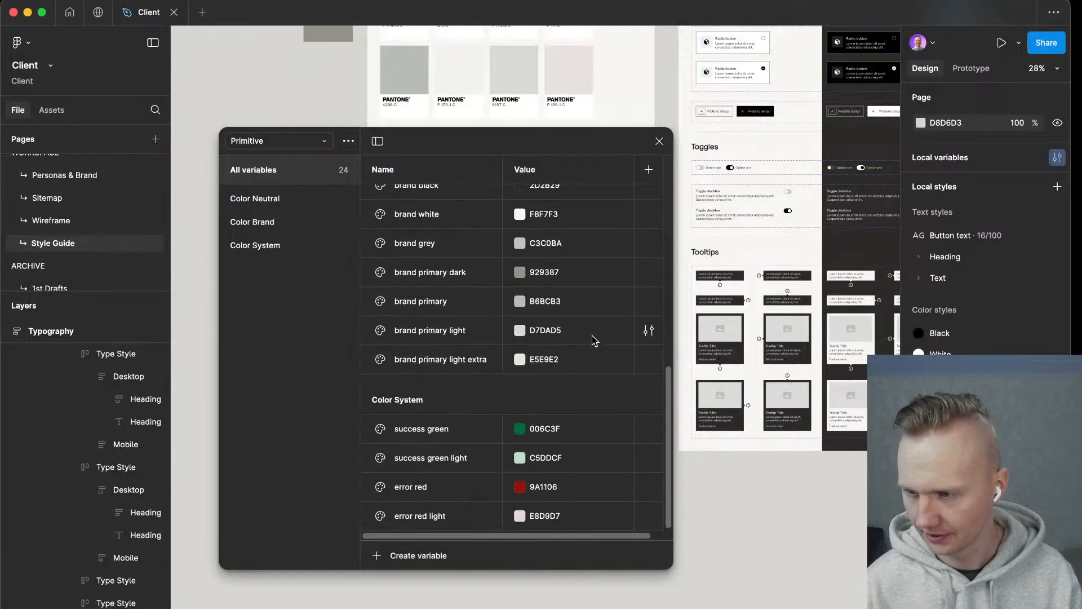
Show only the Color Brand group of the Primitive collection and review its colors.
scroll(591, 338, up, 3)
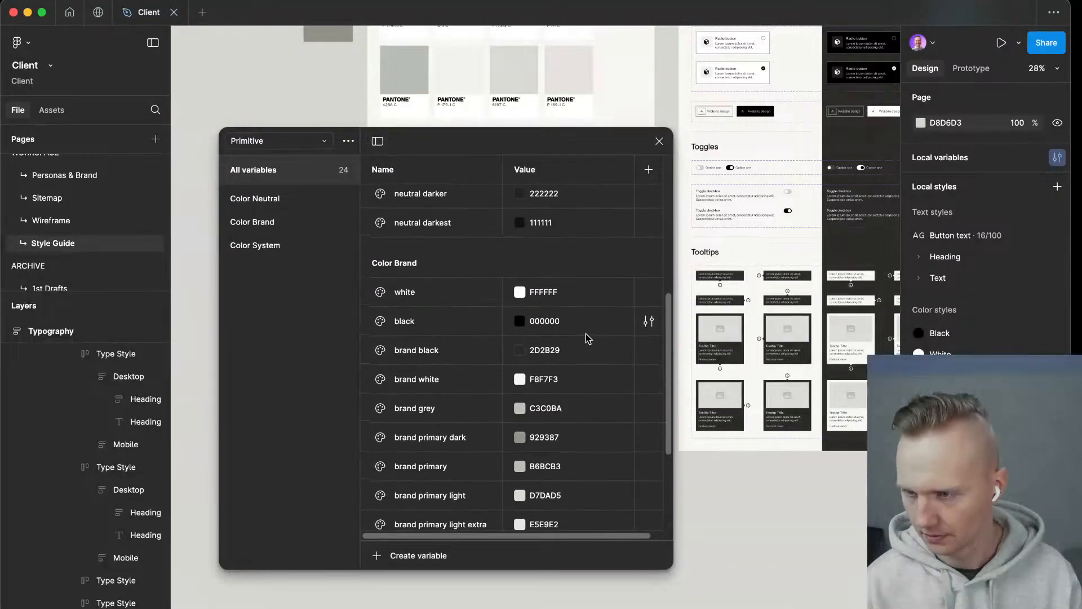
scroll(586, 337, up, 5)
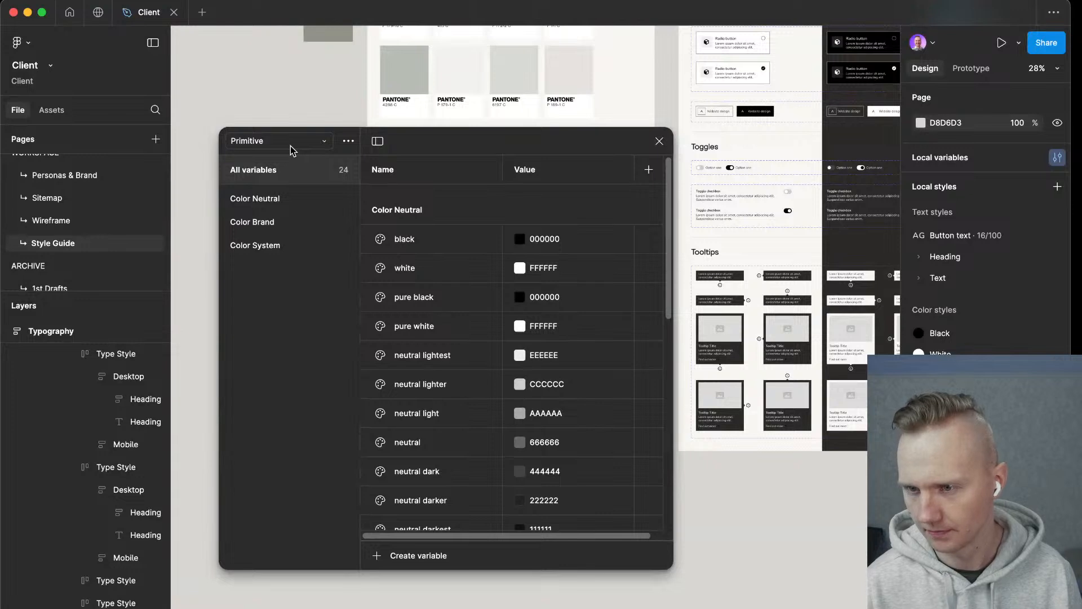
click(283, 224)
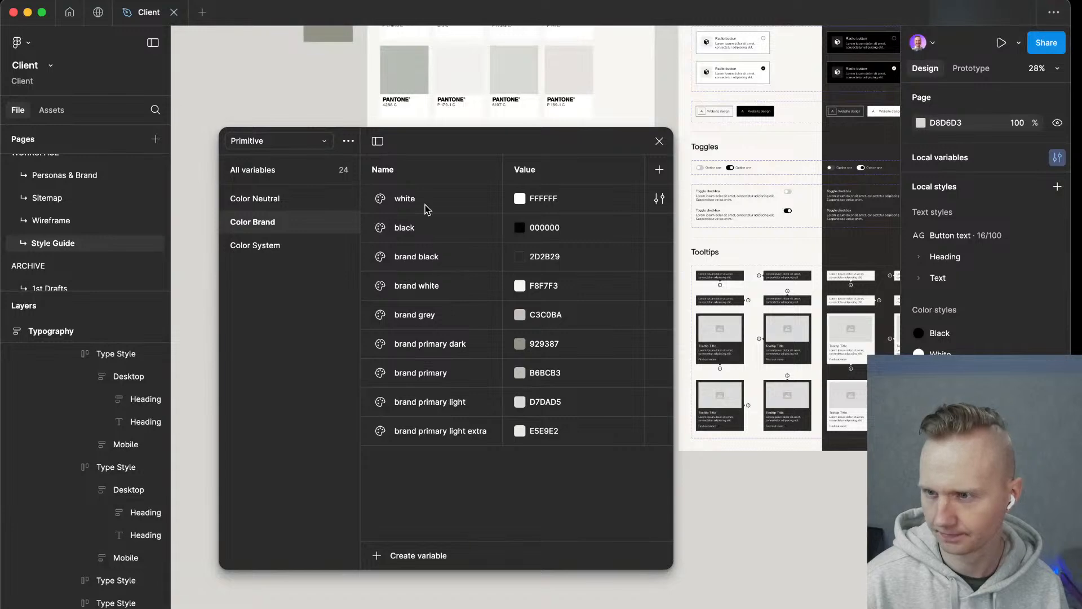
Switch to Font Squirrel's Webfont Generator in the browser, reload the page and choose the Expert conversion mode.
key(ctrl+Left)
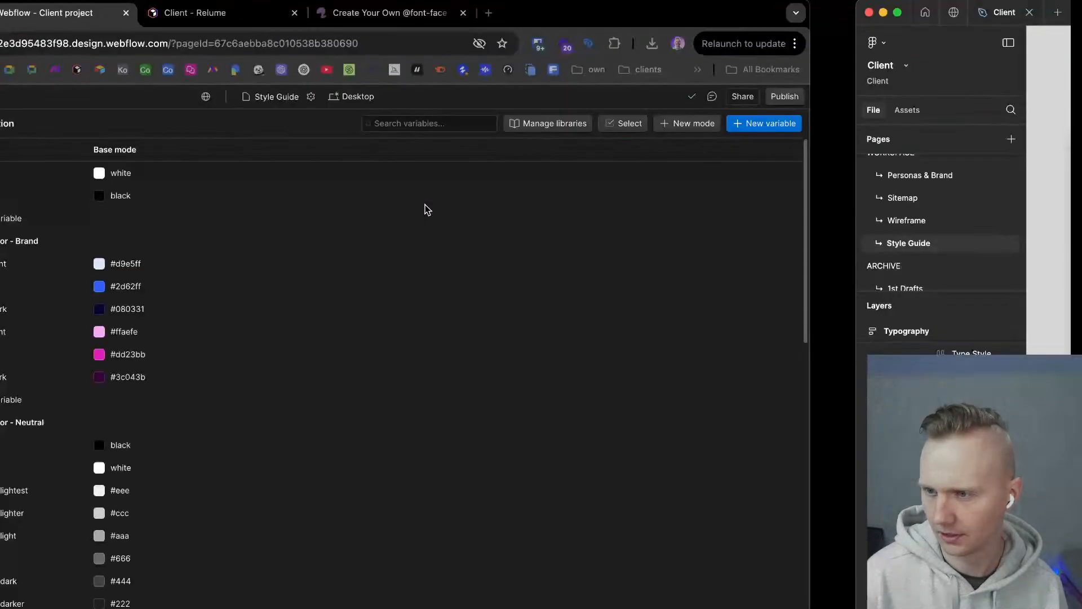
click(717, 9)
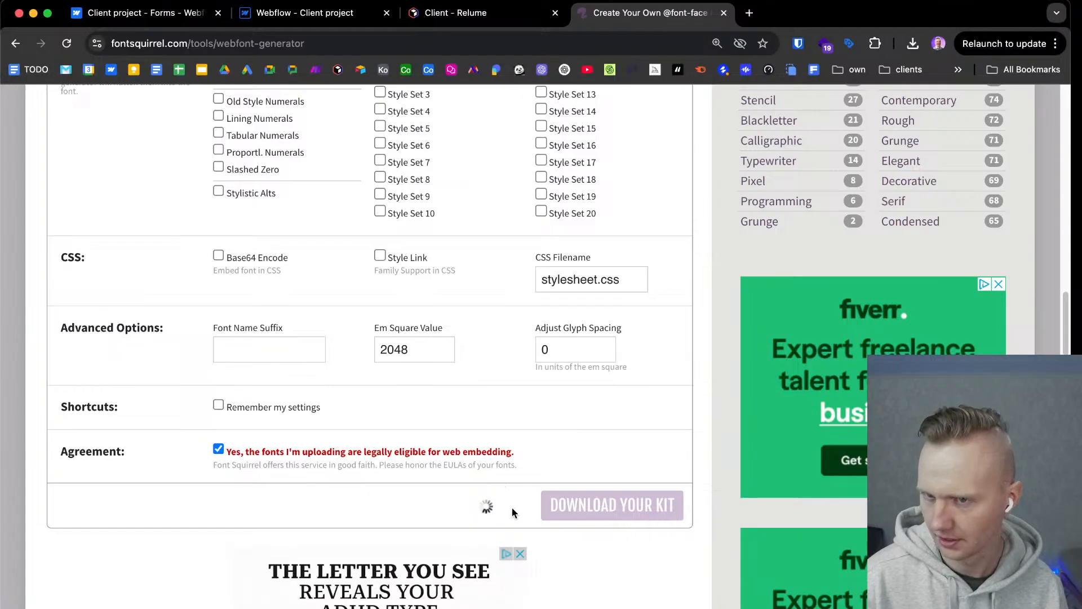
click(66, 45)
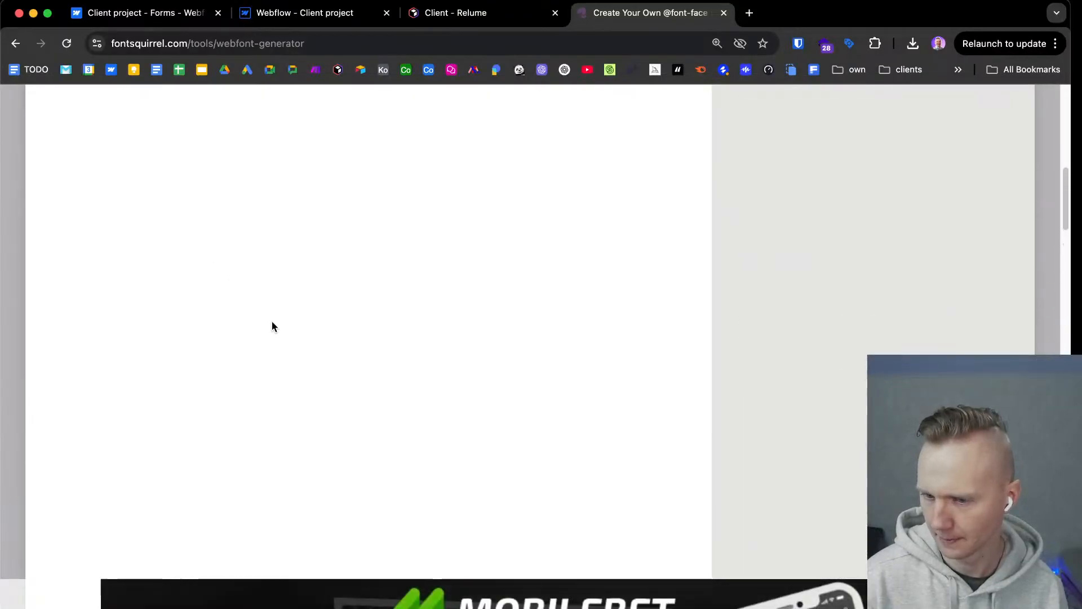
scroll(306, 388, down, 5)
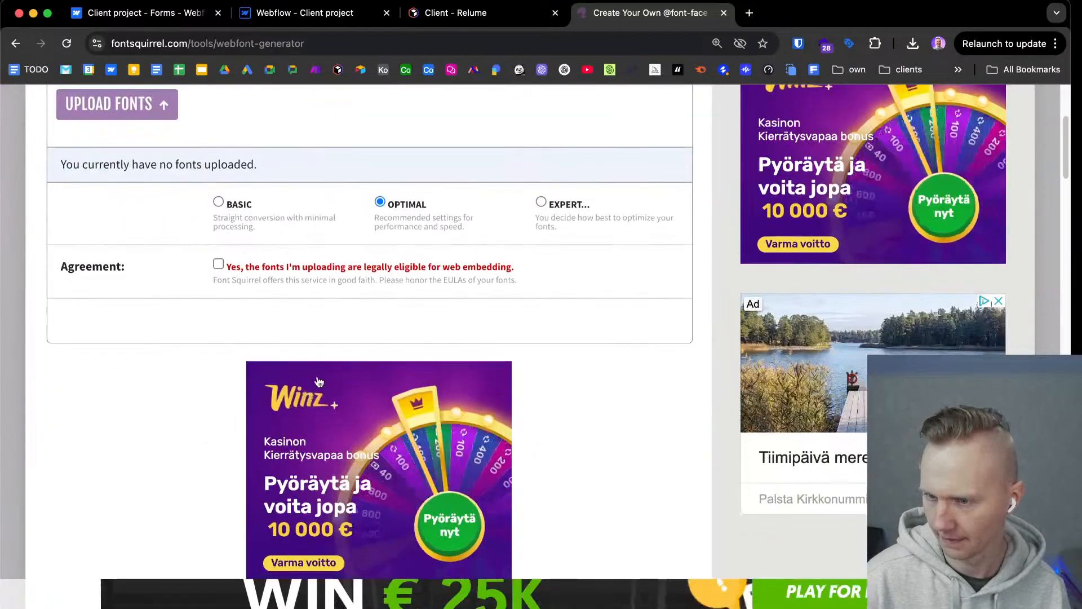
click(553, 199)
Upload Nunito-Regular.ttf and Nunito-Medium.ttf to the Webfont Generator.
scroll(507, 211, up, 3)
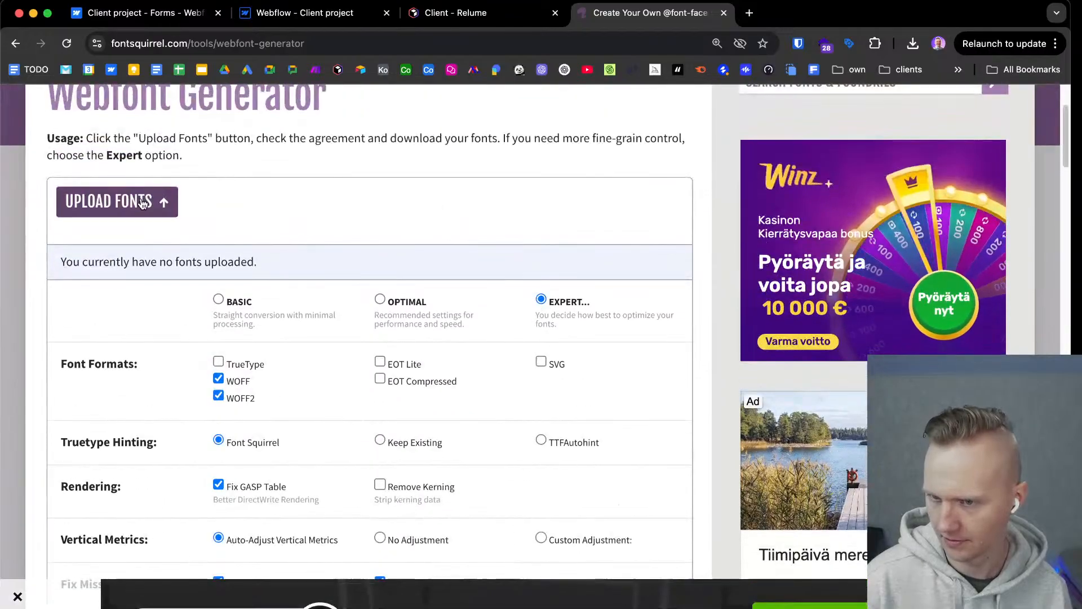
click(229, 200)
key(super+a)
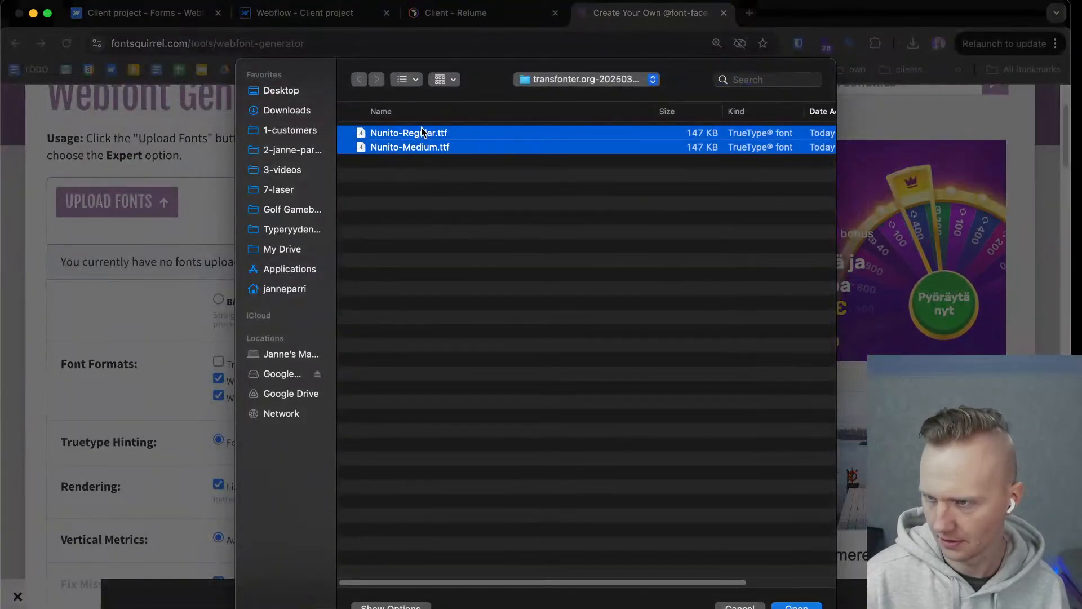
key(Return)
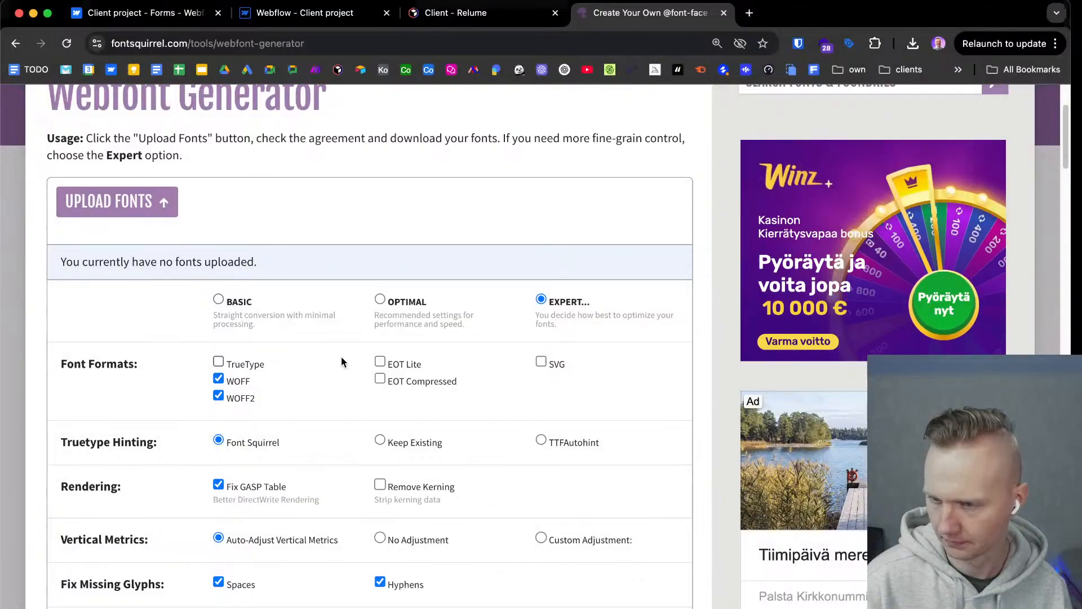
Accept the web embedding agreement and clear the font name suffix.
scroll(425, 356, down, 15)
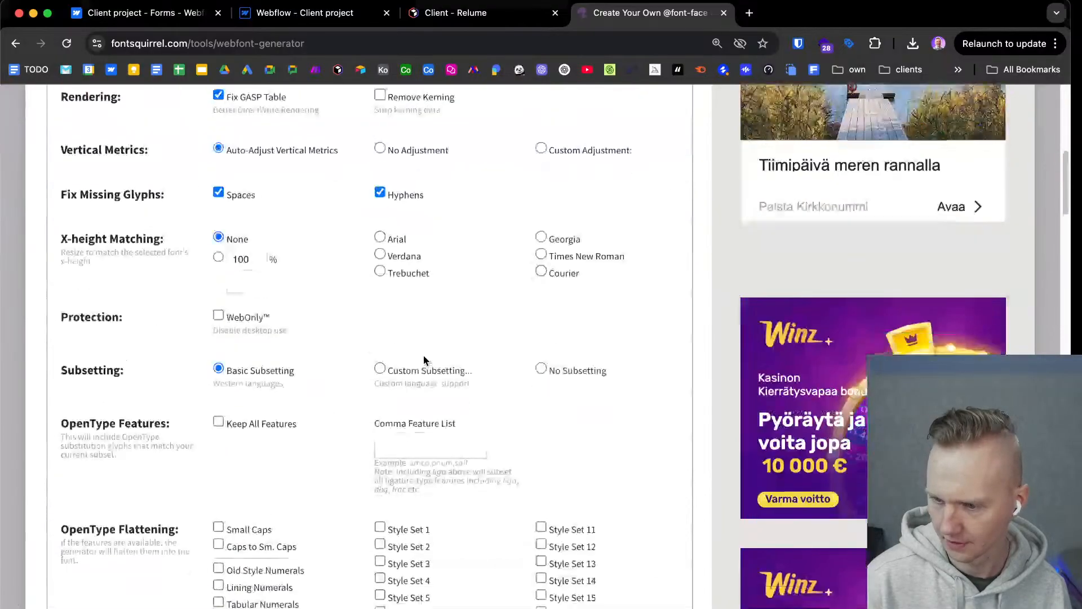
click(263, 458)
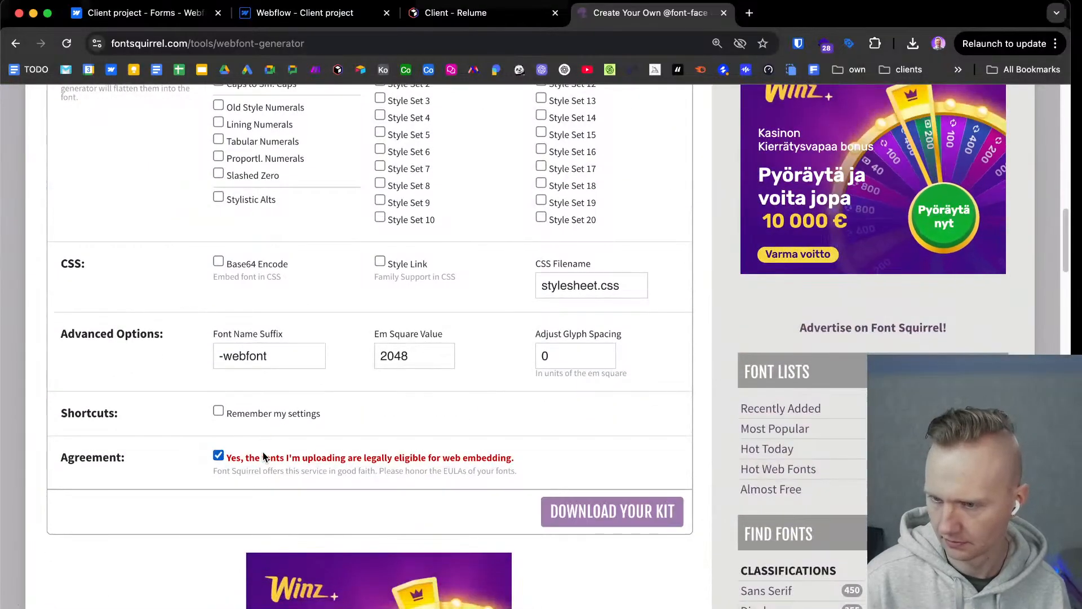
triple_click(268, 355)
key(BackSpace)
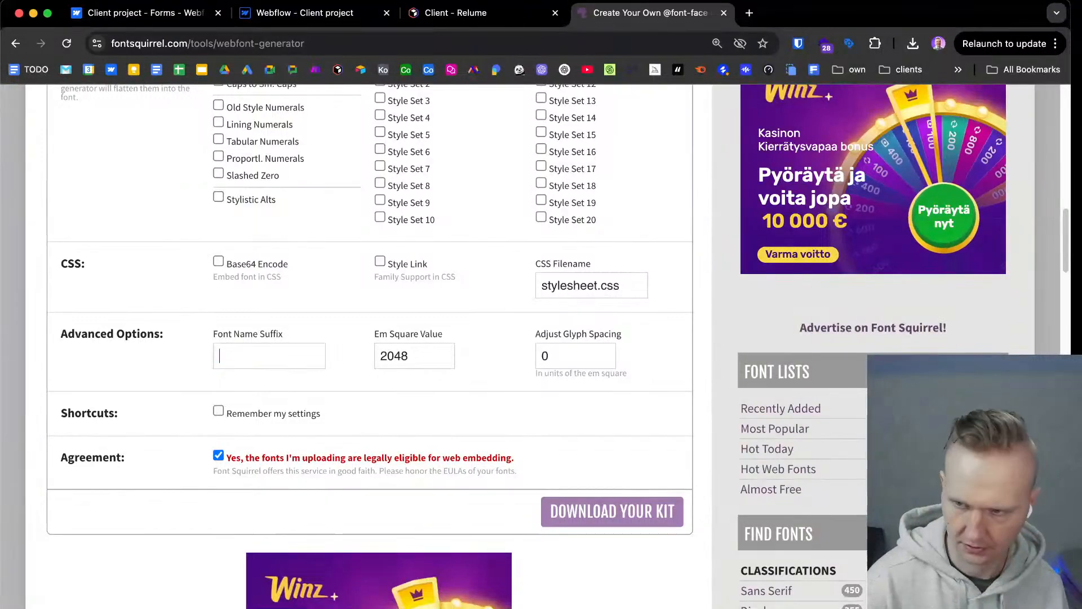
Enable custom subsetting and include the Swedish and English languages.
scroll(307, 315, up, 8)
click(404, 319)
scroll(418, 333, down, 5)
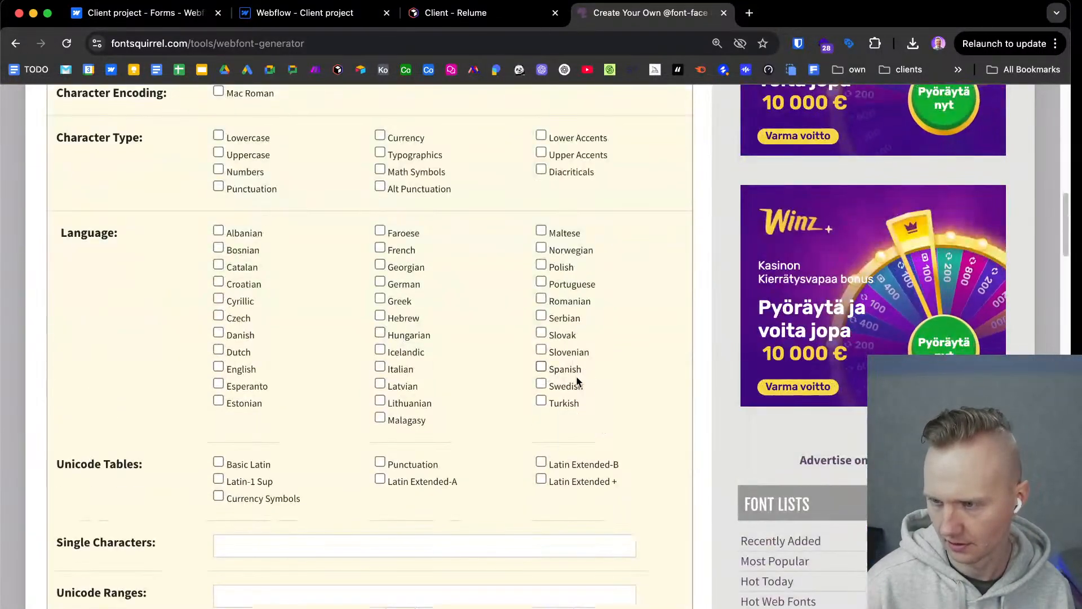
click(576, 388)
click(219, 368)
Check the remaining generator settings and download the webfont kit.
scroll(189, 353, down, 1)
scroll(189, 350, up, 2)
scroll(188, 346, up, 15)
scroll(189, 346, down, 20)
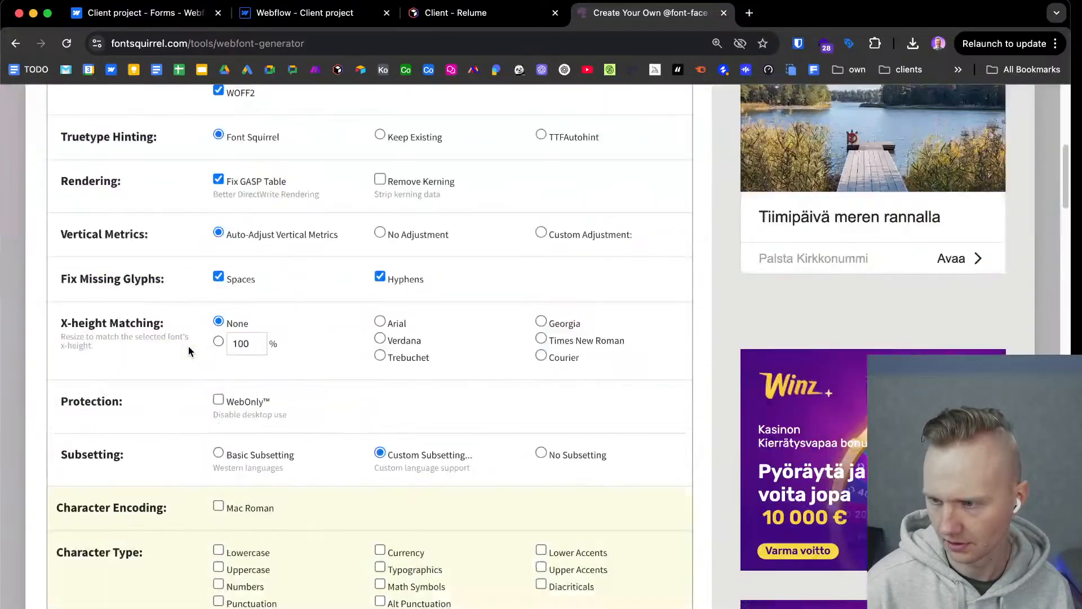
scroll(188, 346, down, 11)
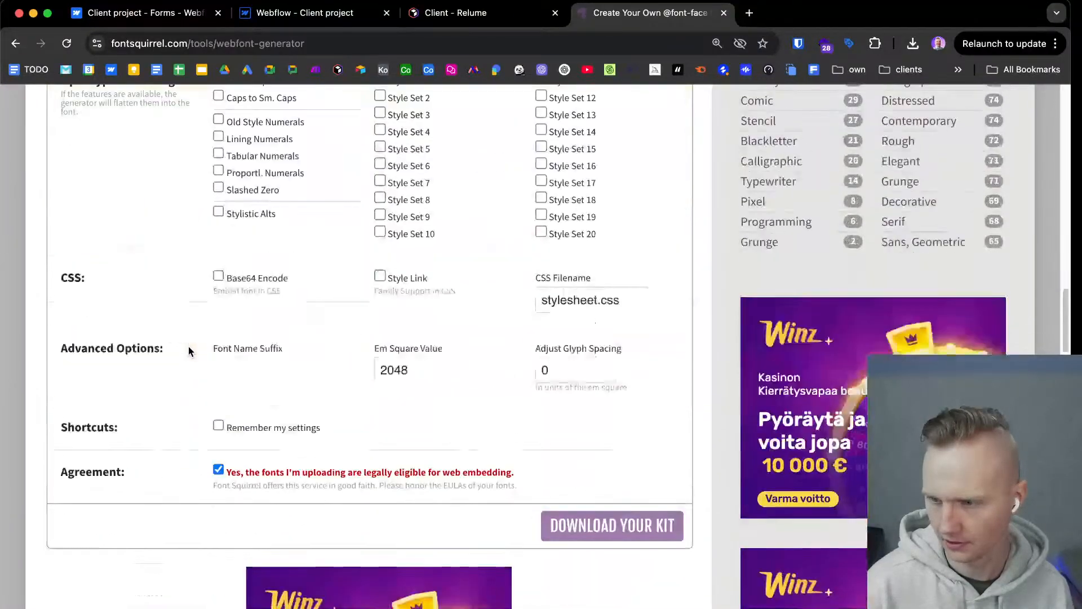
click(592, 411)
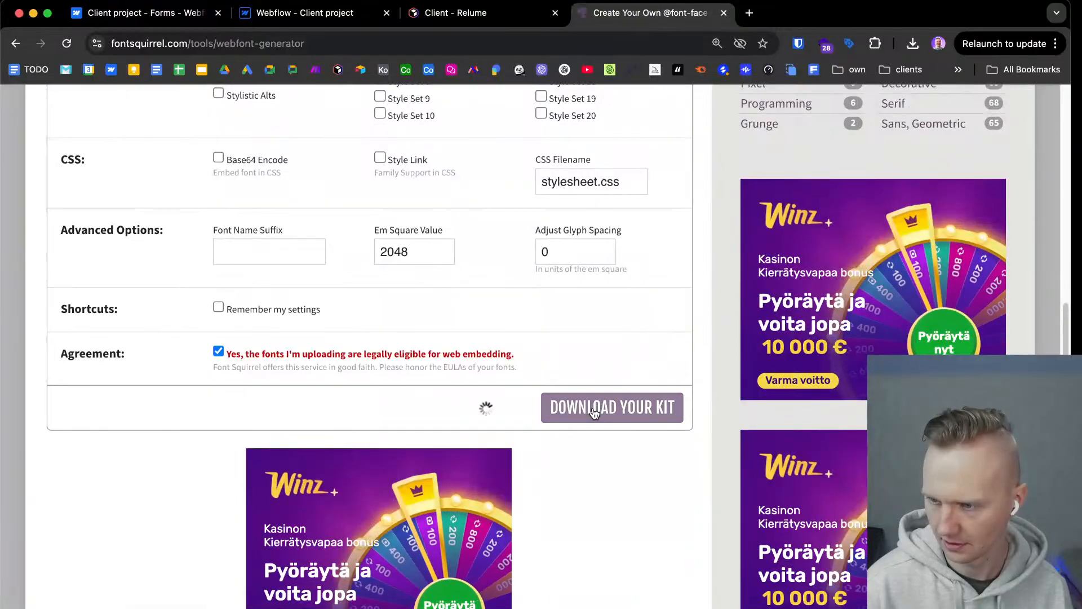
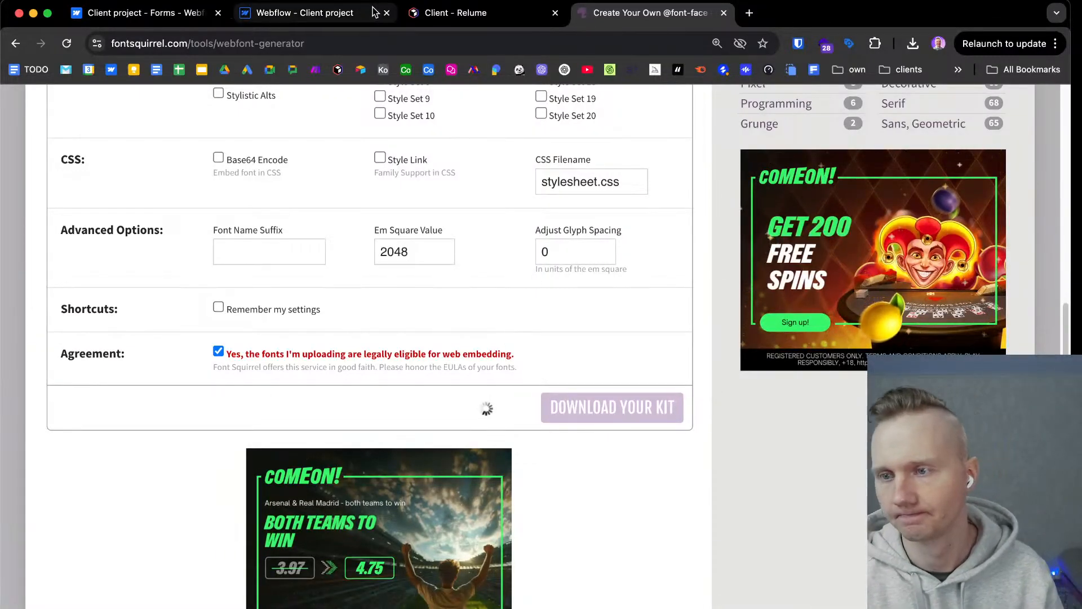
Copy the brand primary value B6BCB3 from Figma and set it as the blue brand variable's color in Webflow.
click(303, 16)
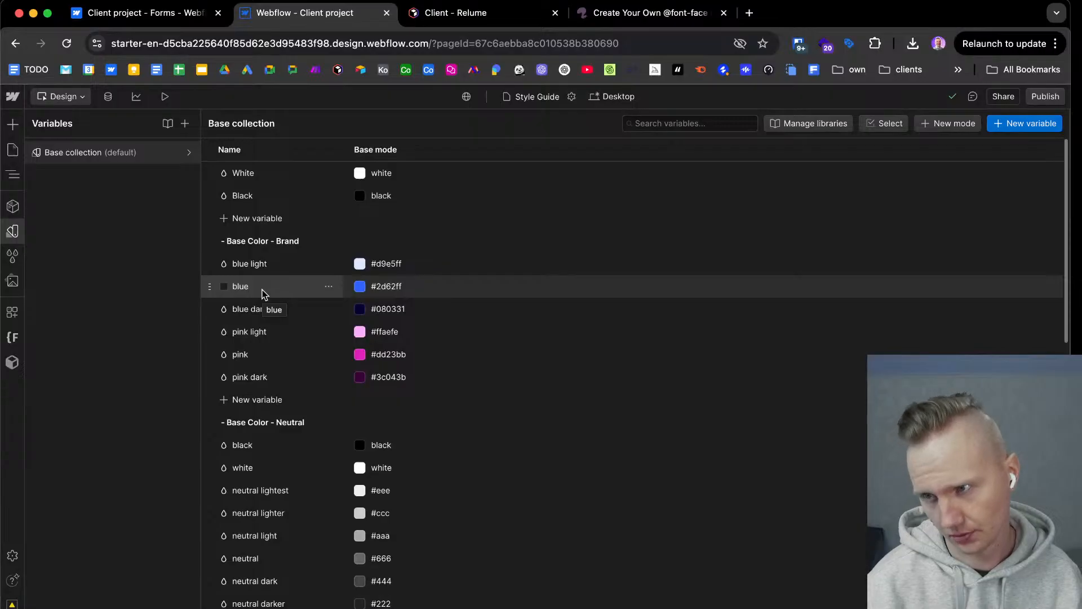
key(ctrl+Right)
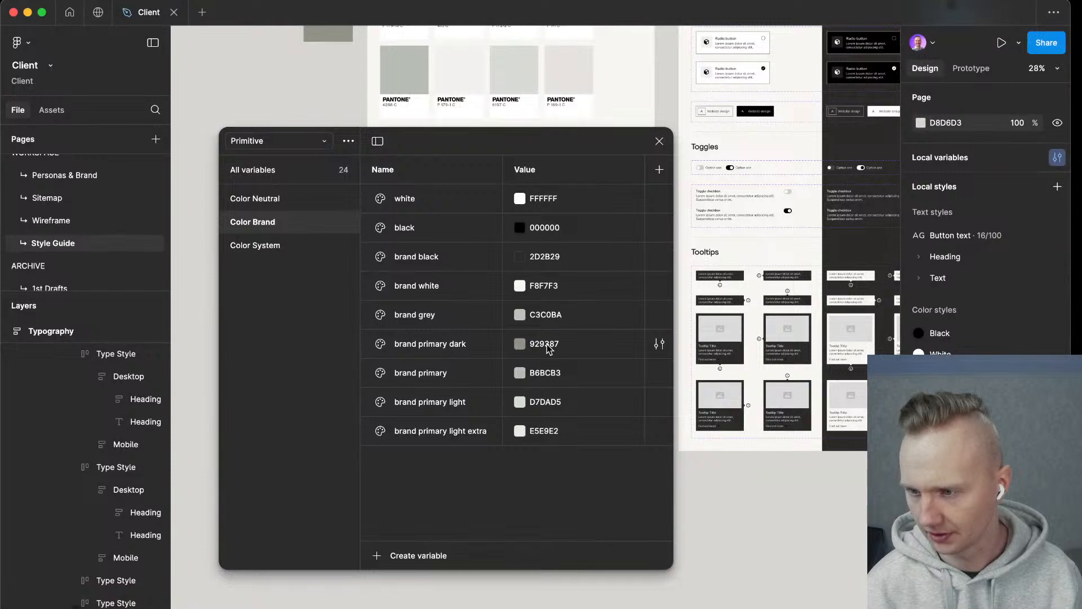
double_click(552, 376)
key(super+c)
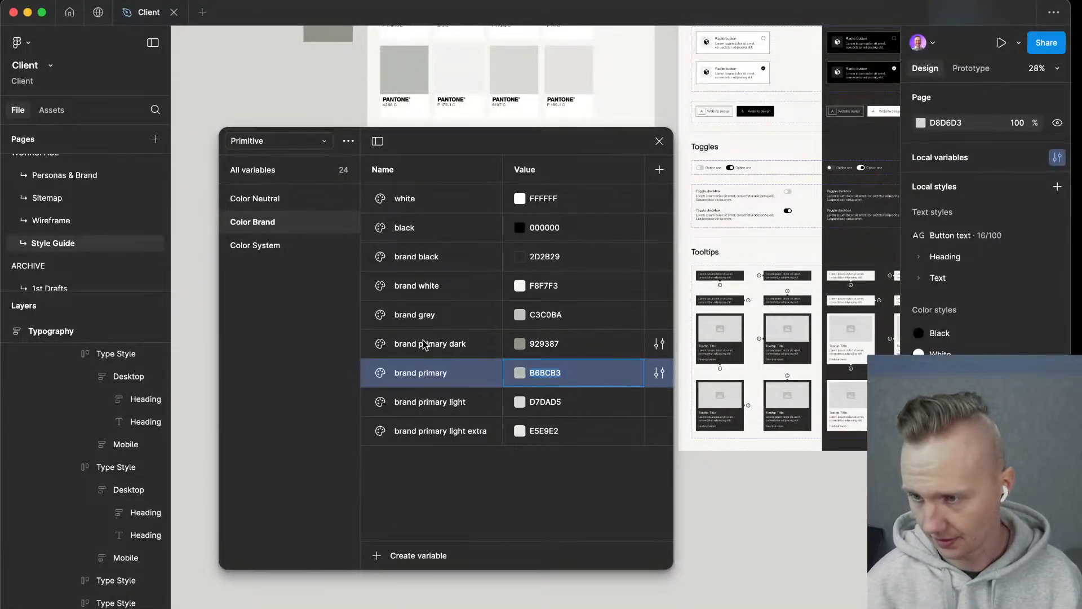
key(ctrl+Left)
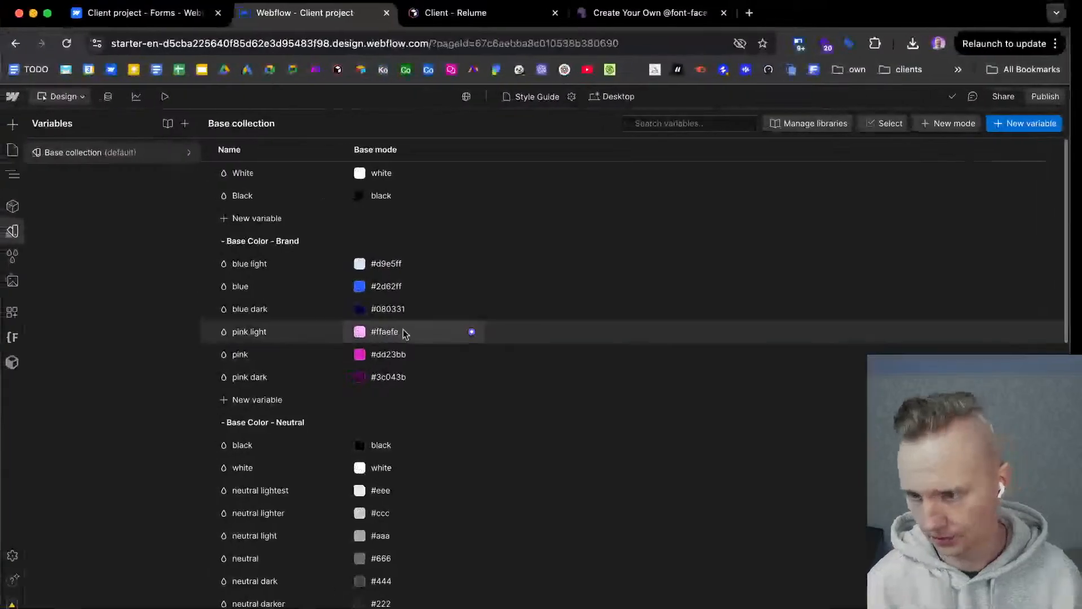
click(393, 288)
key(super+v)
key(Return)
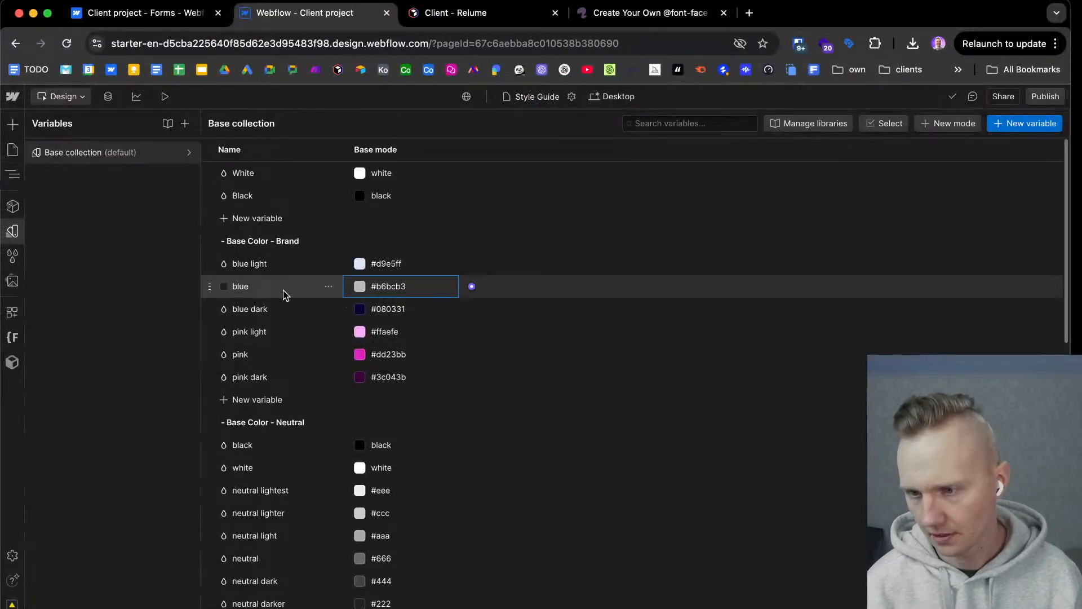
Copy the name "brand primary" from Figma and rename the blue variable in Webflow with it.
key(ctrl+Right)
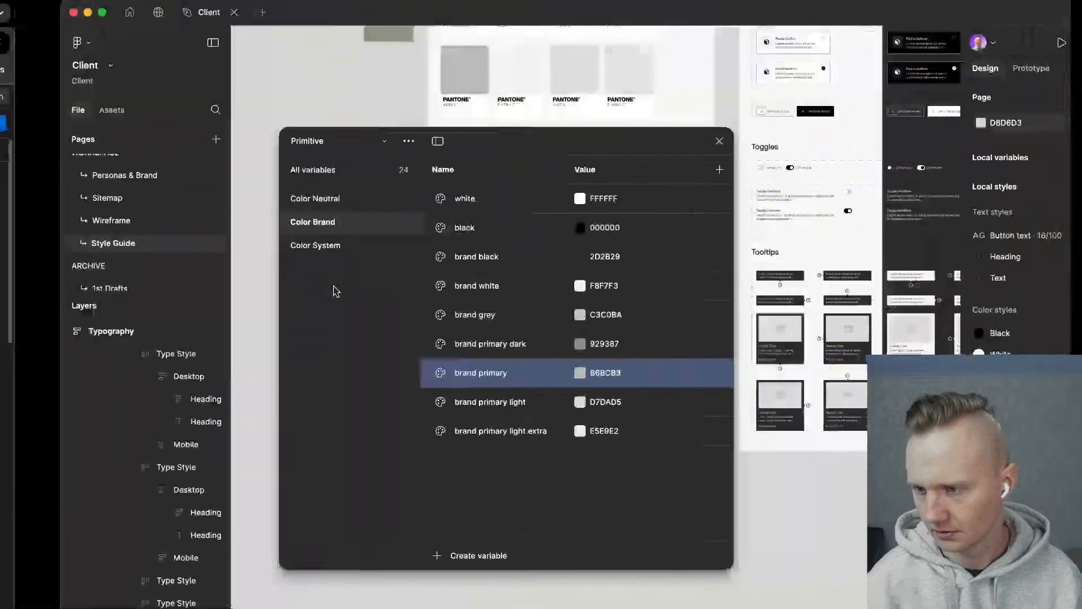
double_click(448, 377)
key(super+c)
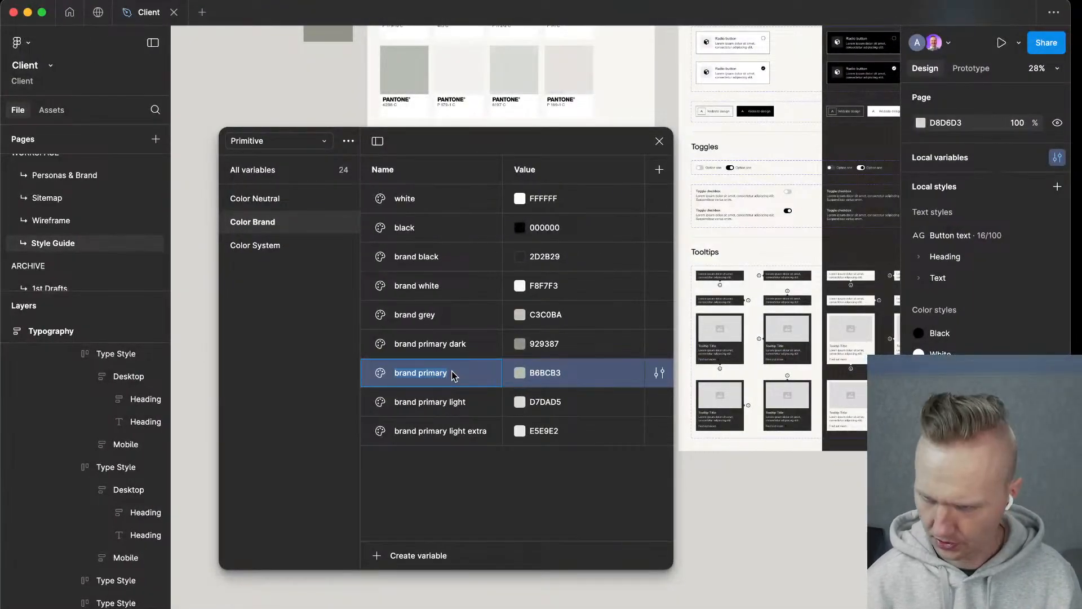
key(ctrl+Left)
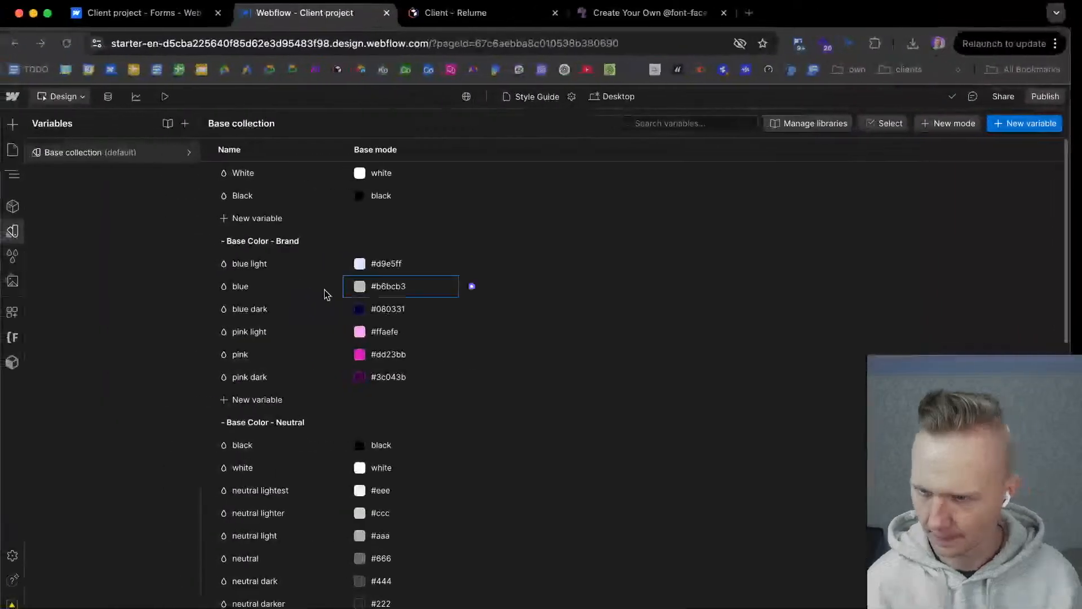
double_click(257, 288)
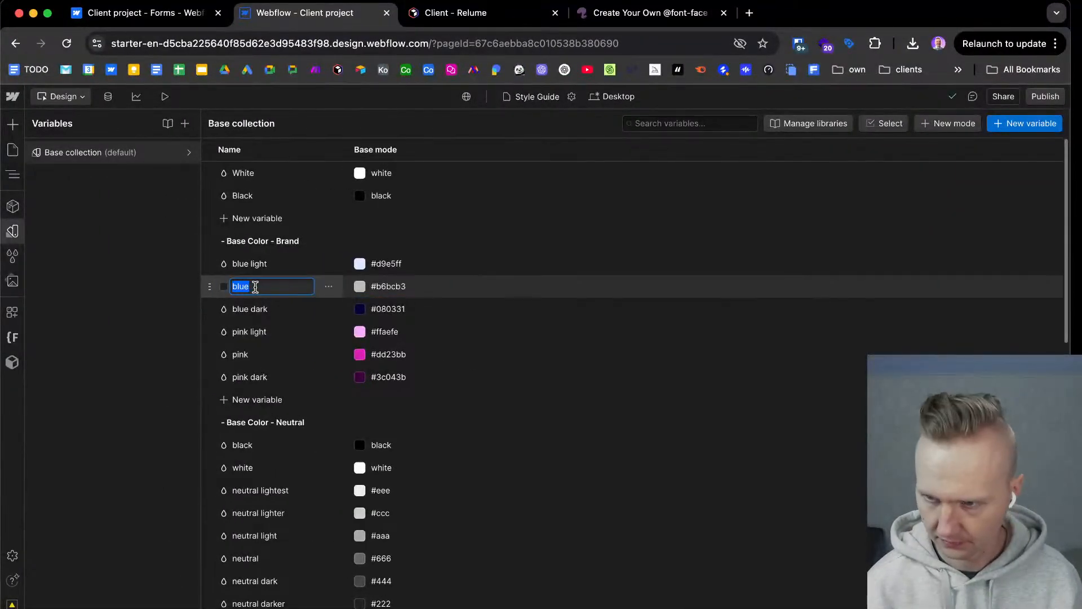
key(super+v)
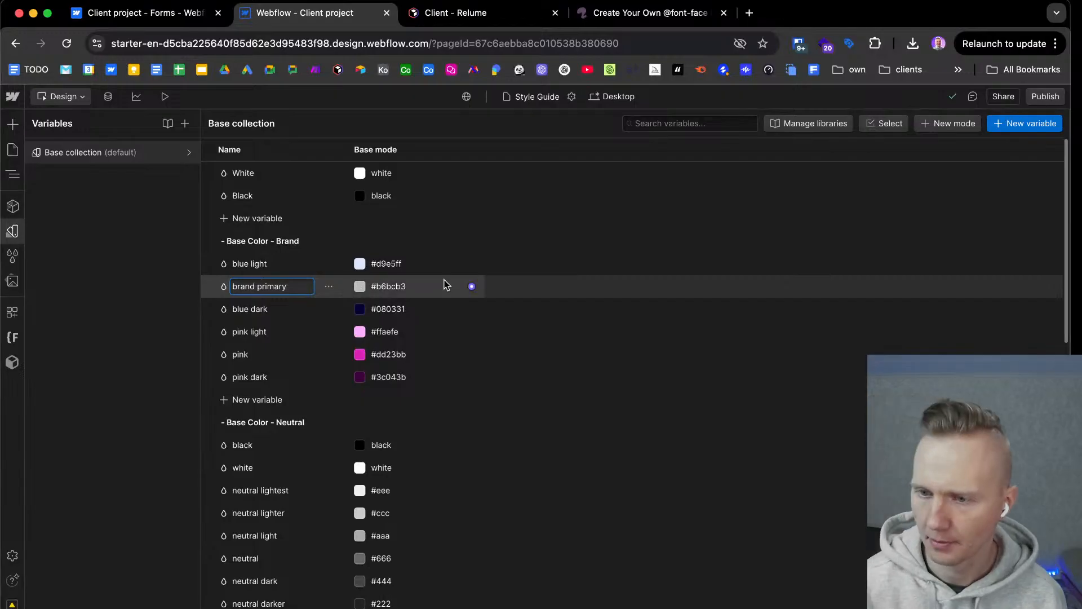
Copy the brand primary dark value 929387 from Figma into Webflow's blue light variable.
key(ctrl+Right)
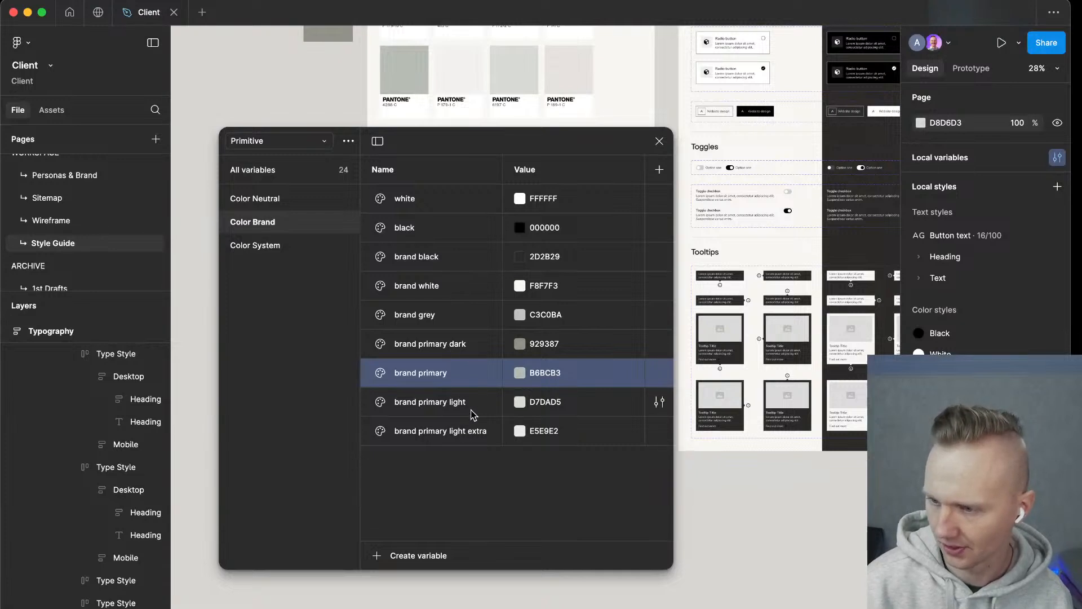
click(546, 346)
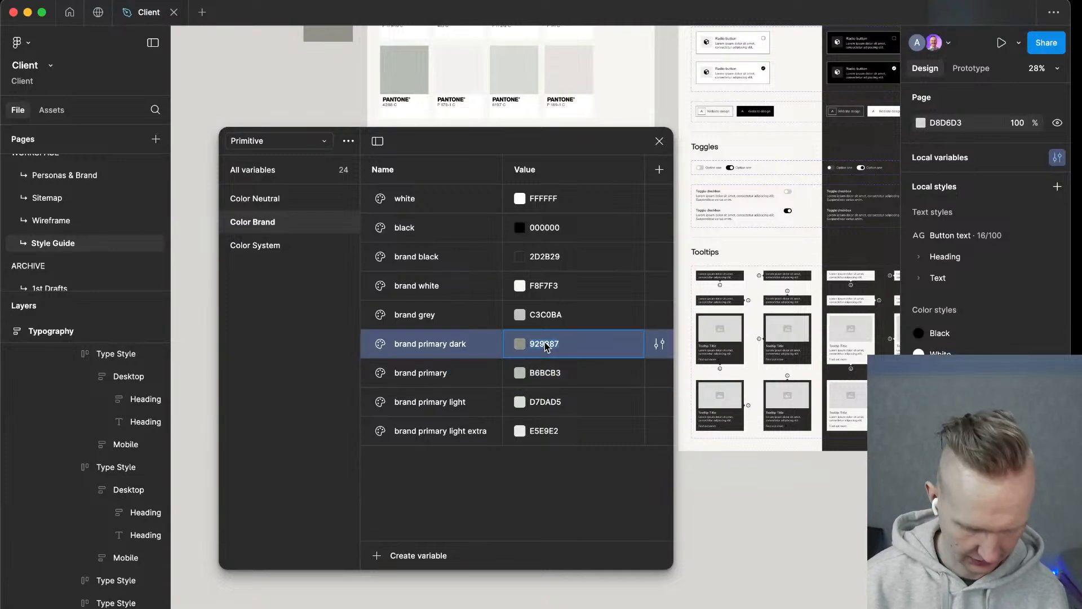
key(ctrl+Left)
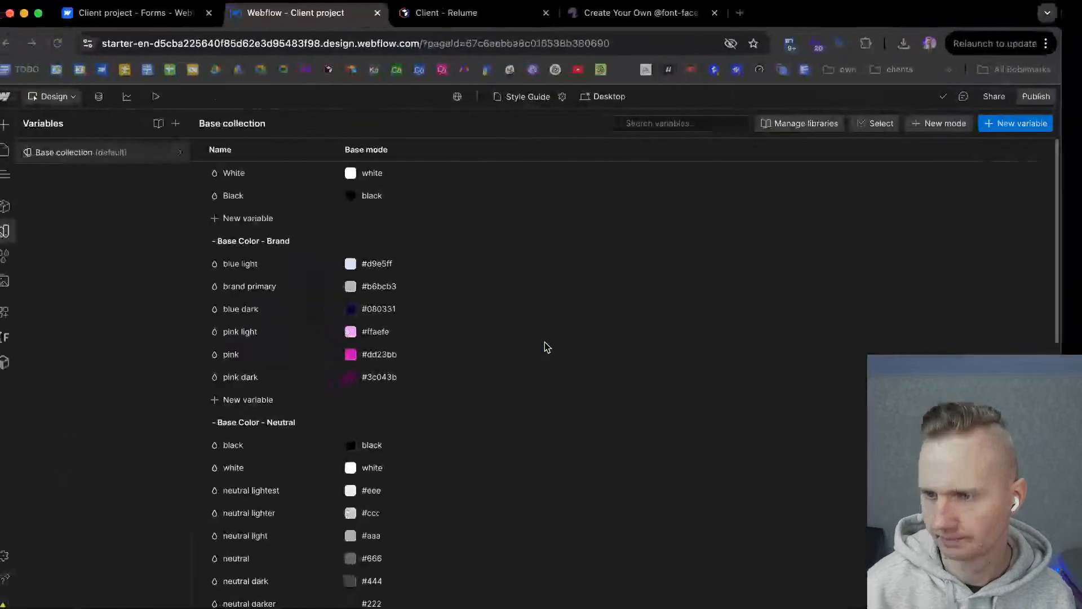
click(379, 264)
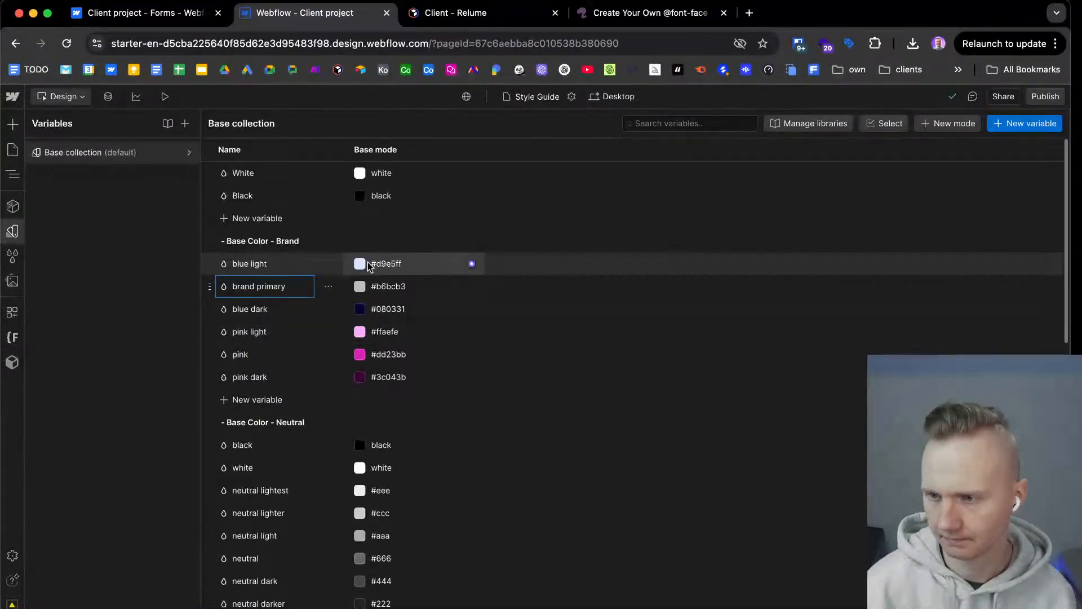
text(#929387)
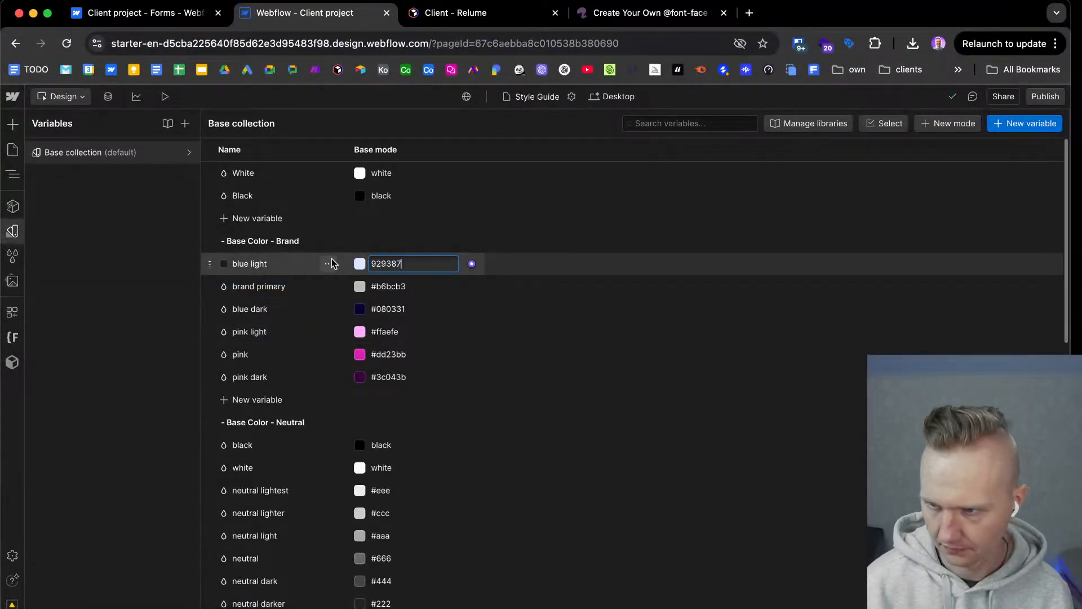
Rename the blue light variable as "brand primary light".
click(305, 262)
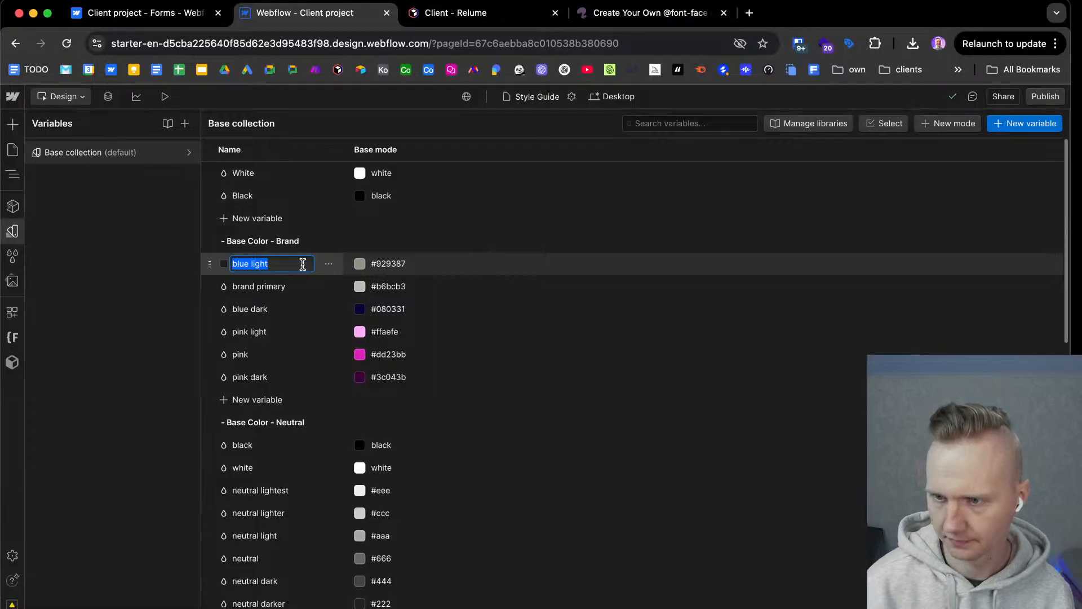
click(296, 283)
key(super+c)
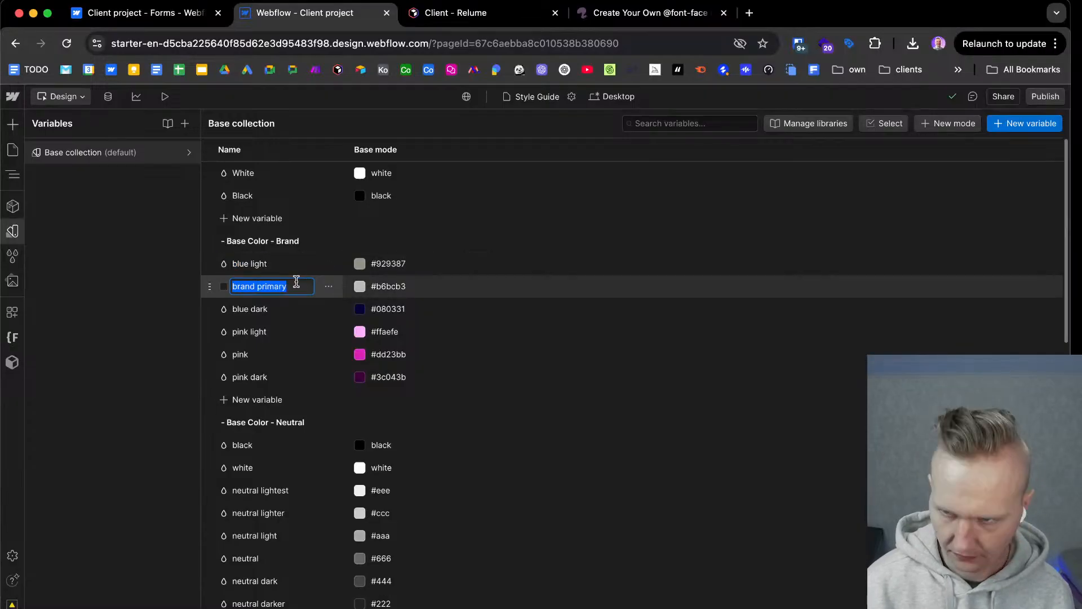
click(287, 263)
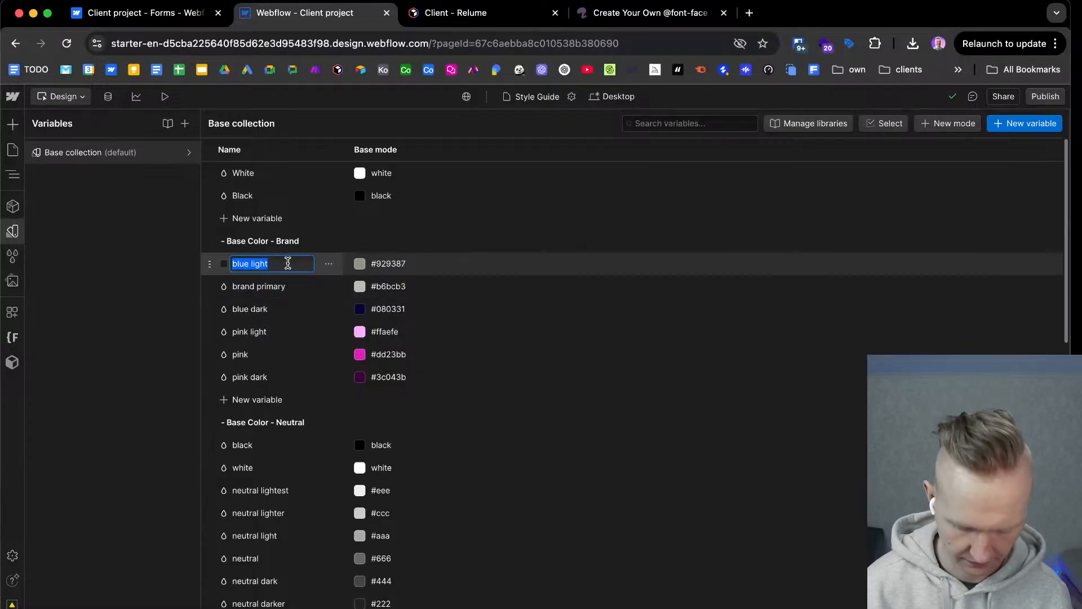
key(super+v)
text(dar)
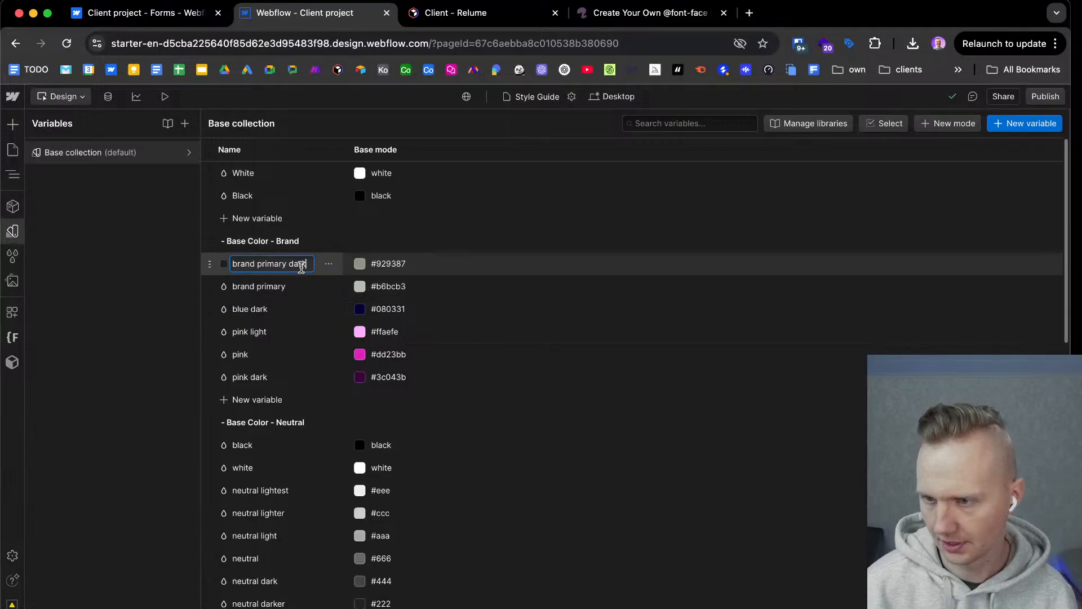
key(BackSpace)
key(BackSpace)
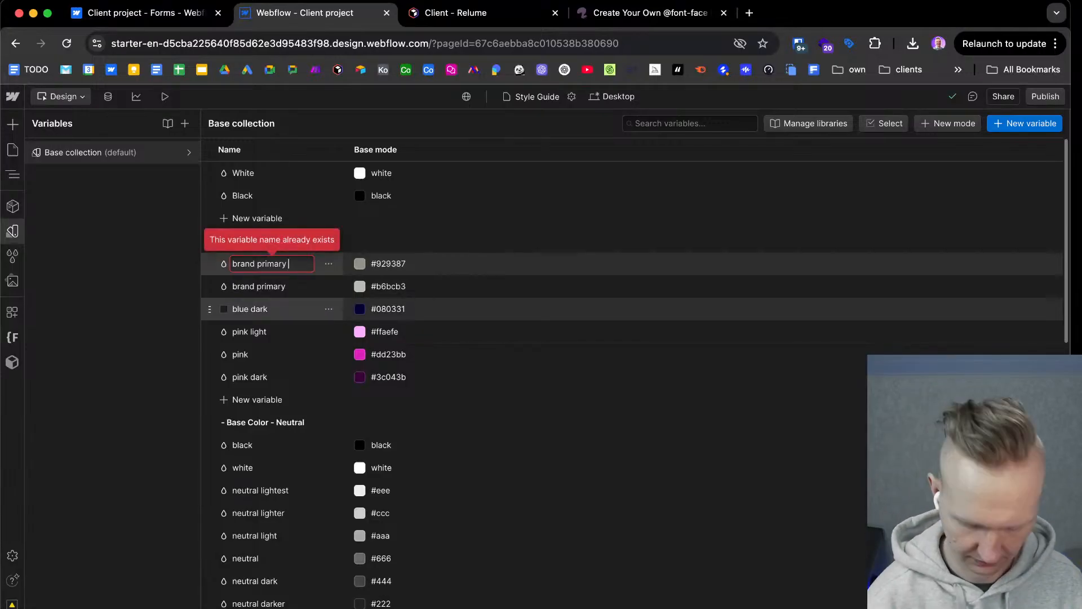
text(light)
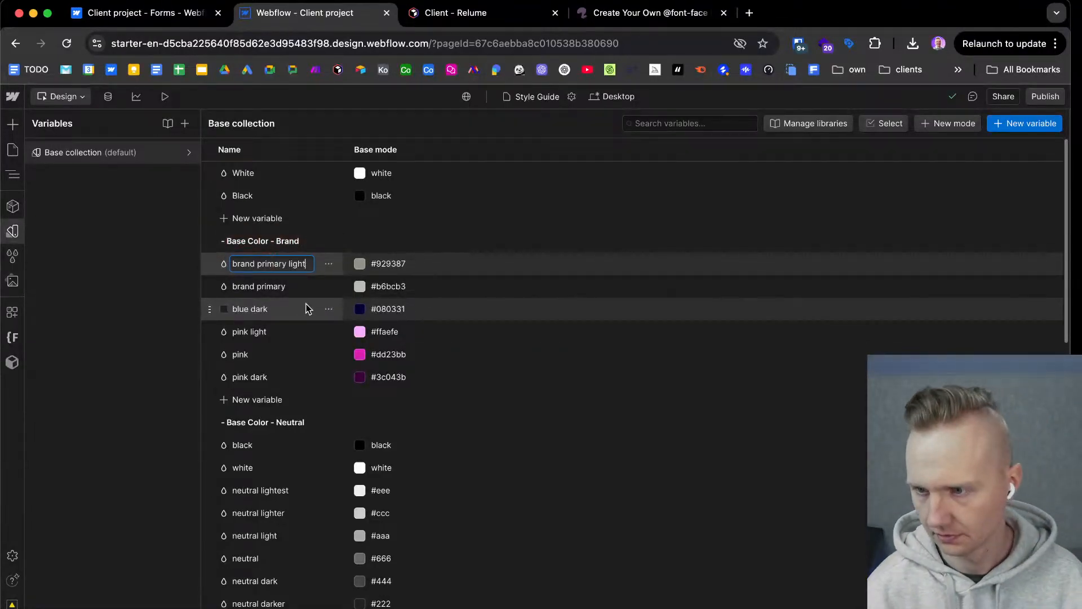
Rename the blue dark variable as "brand primary dark".
click(275, 310)
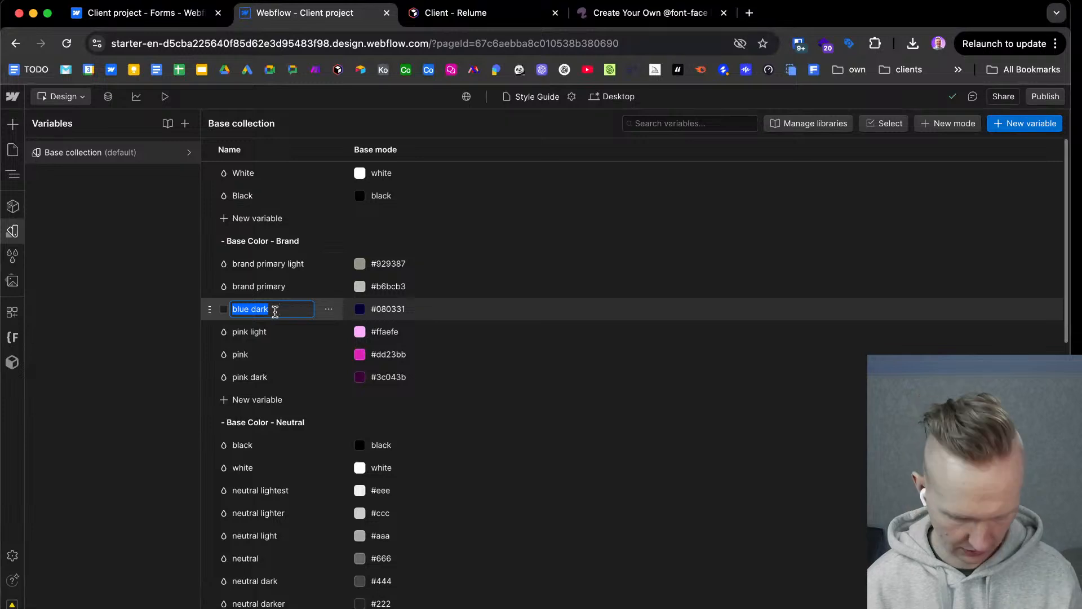
text(brand primary)
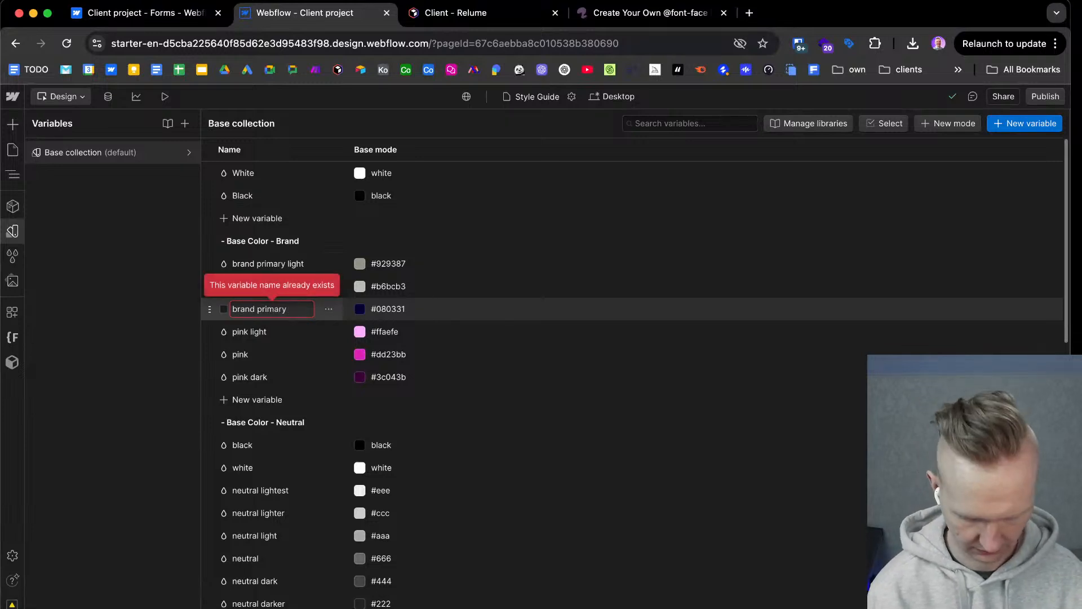
text( dark)
key(Return)
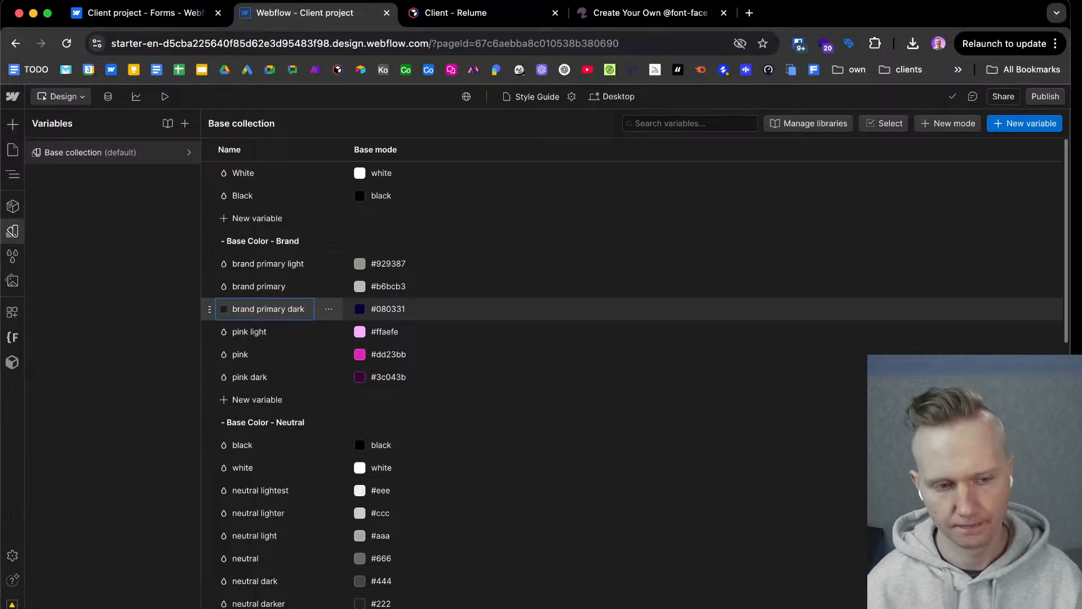
Copy the brand primary dark value 929387 from Figma and apply it to the matching Webflow variable.
key(ctrl+Right)
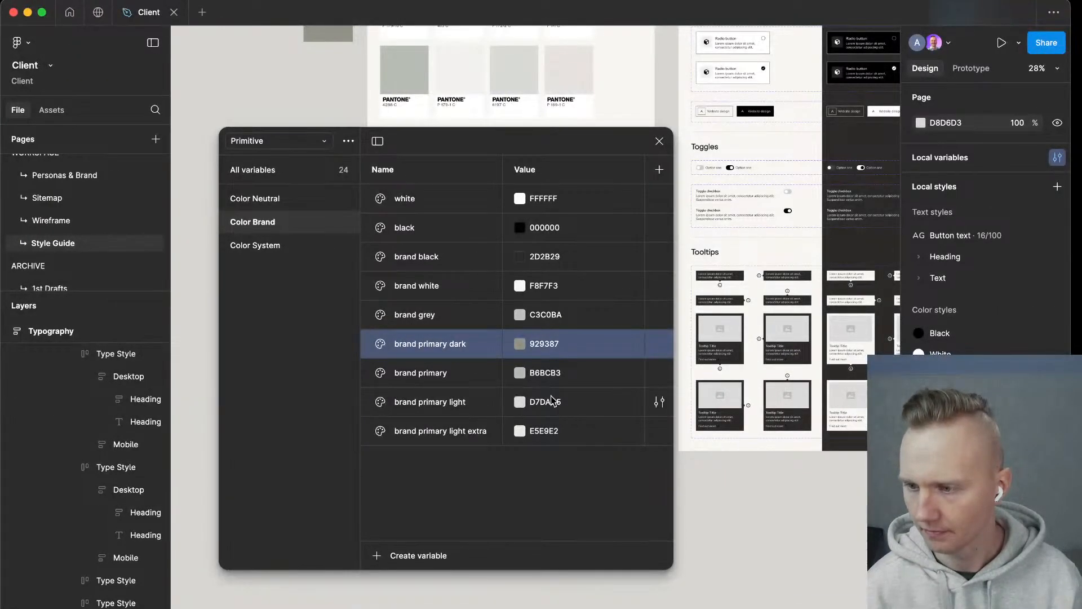
click(546, 345)
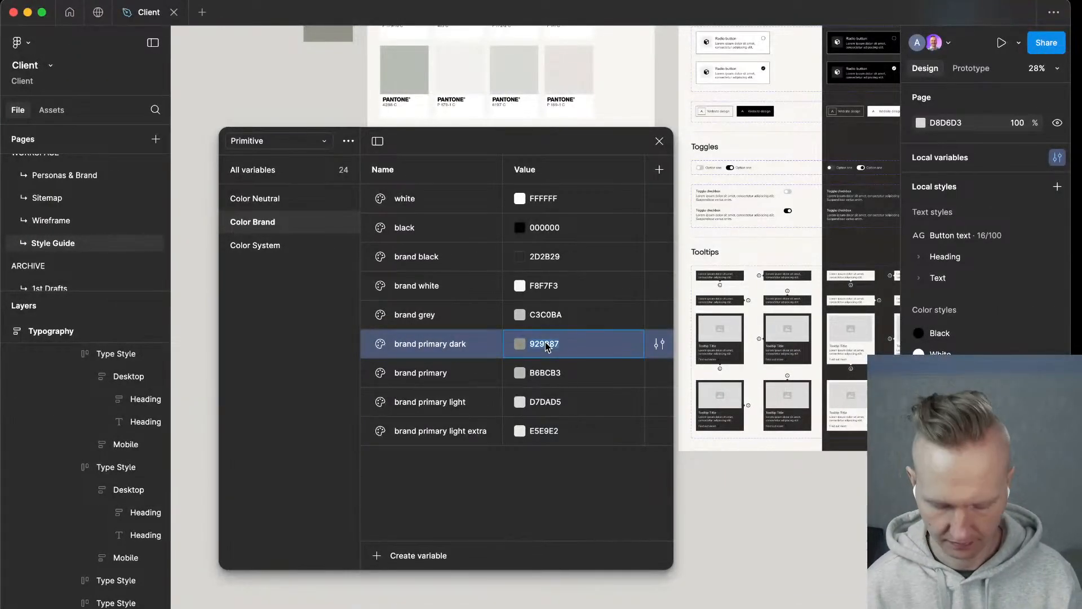
key(super+c)
key(ctrl+Left)
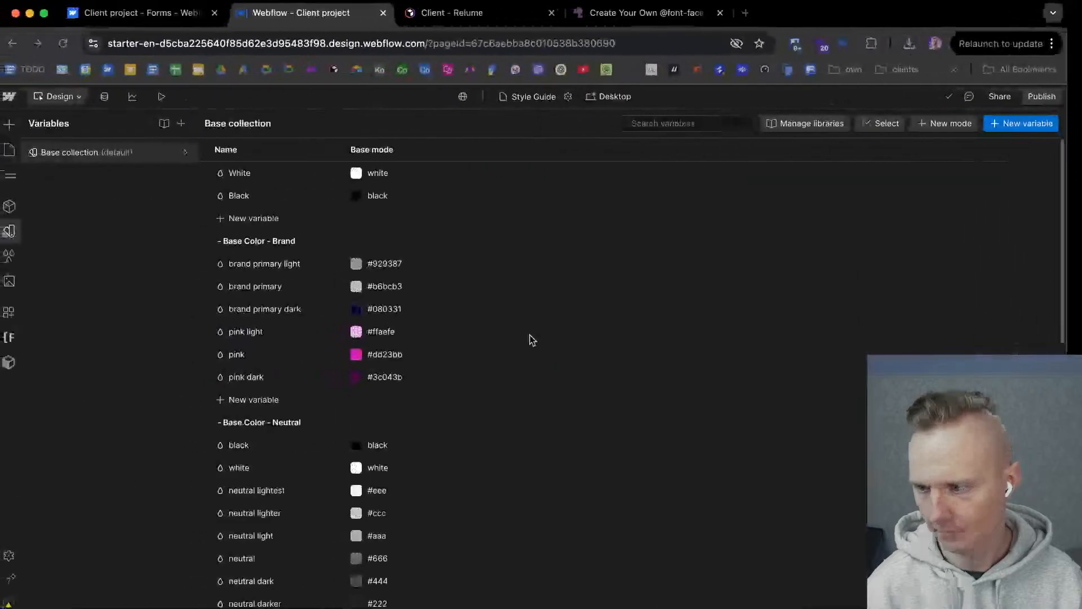
click(390, 264)
key(super+v)
click(397, 308)
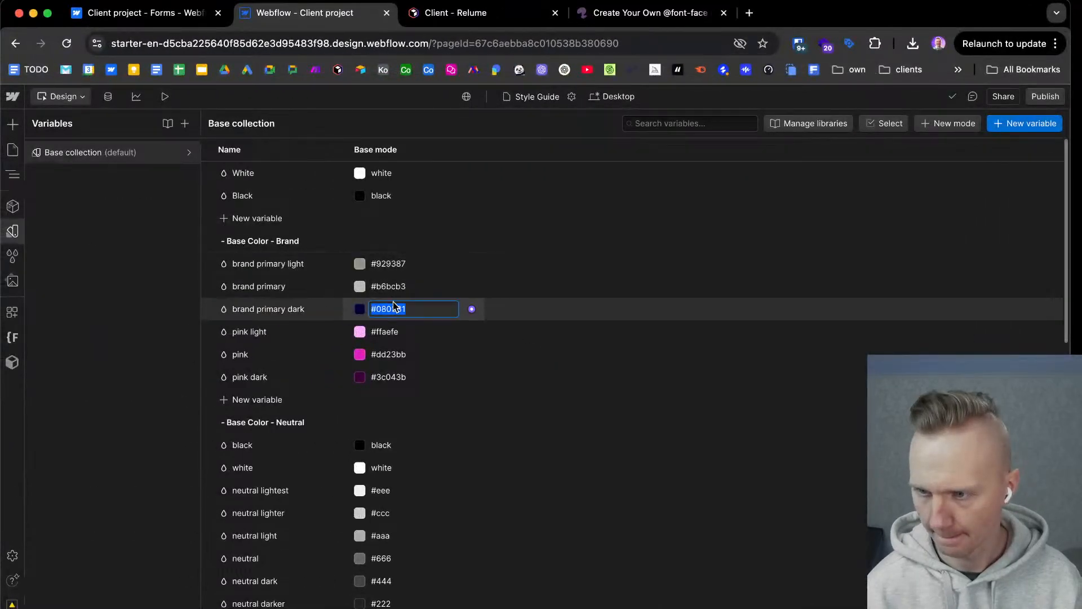
key(super+v)
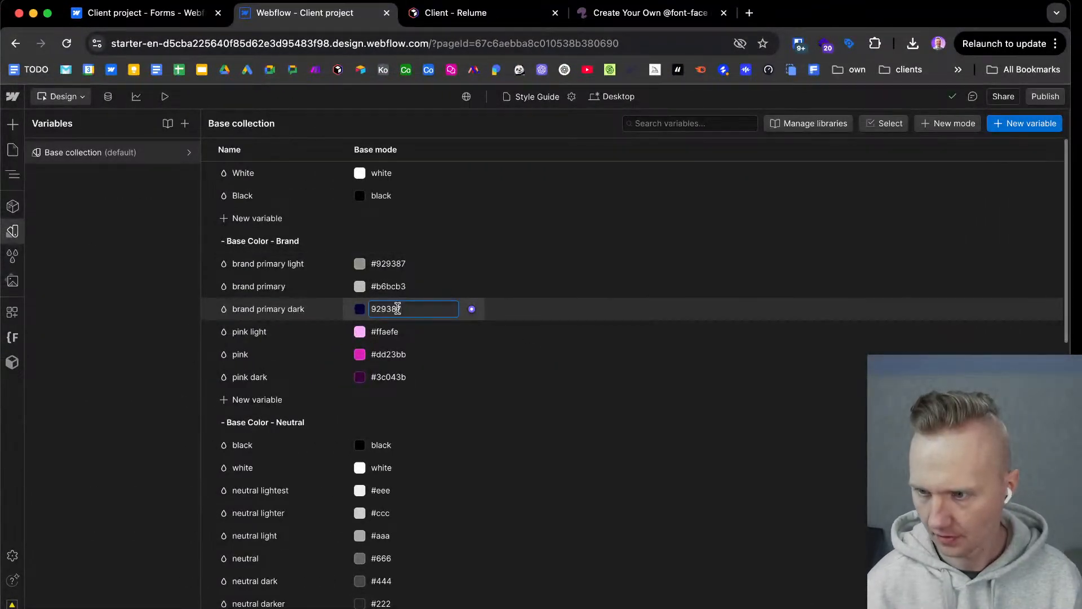
key(Return)
Copy the brand primary light value D7DAD5 from Figma and apply it to the matching Webflow variable.
key(ctrl+Right)
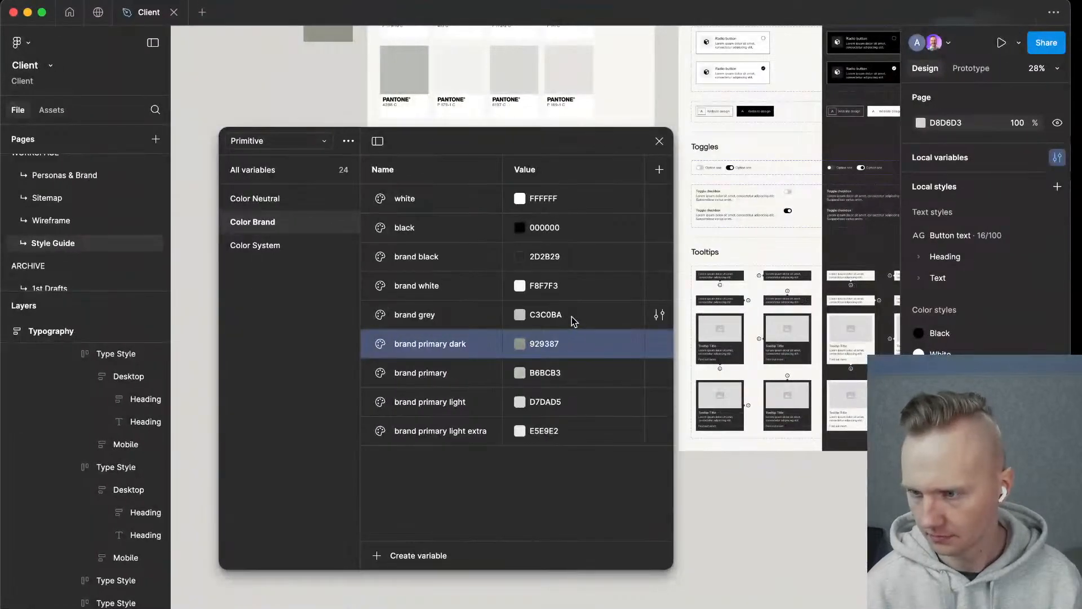
click(545, 402)
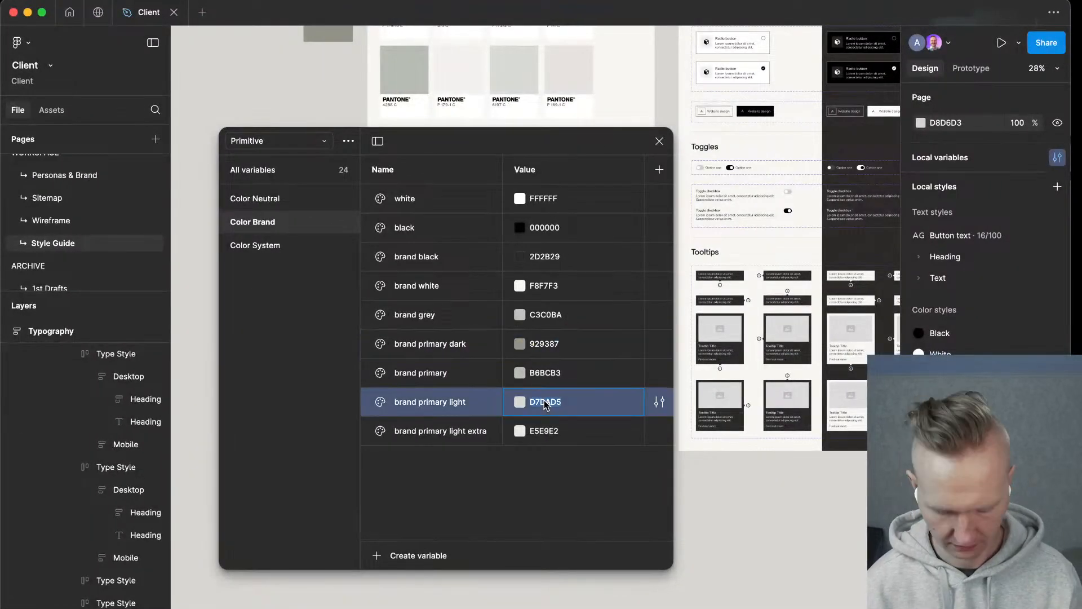
key(ctrl+Left)
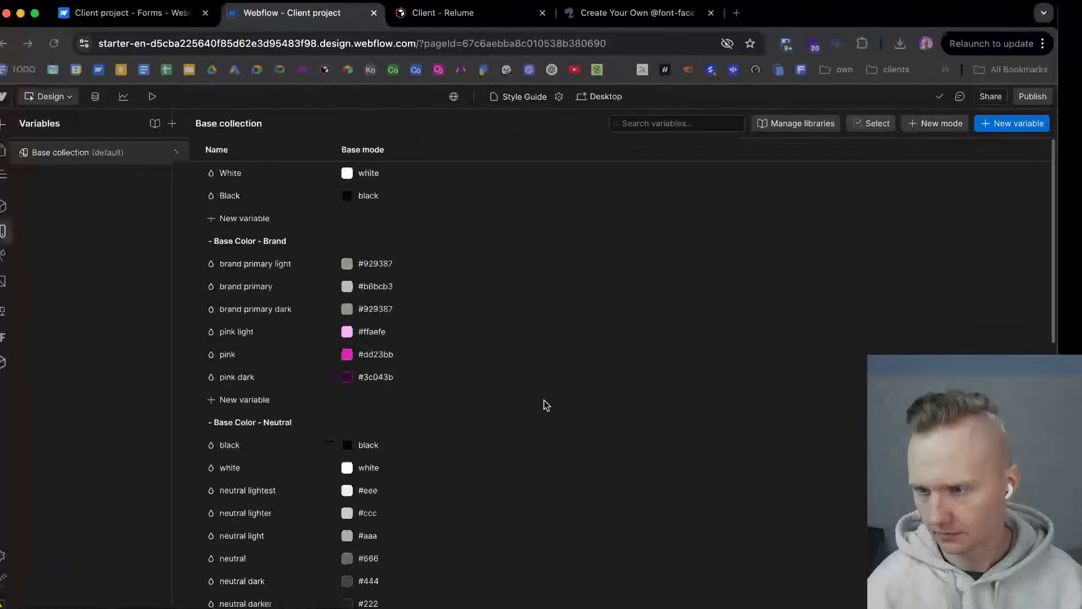
click(384, 267)
key(super+v)
key(Return)
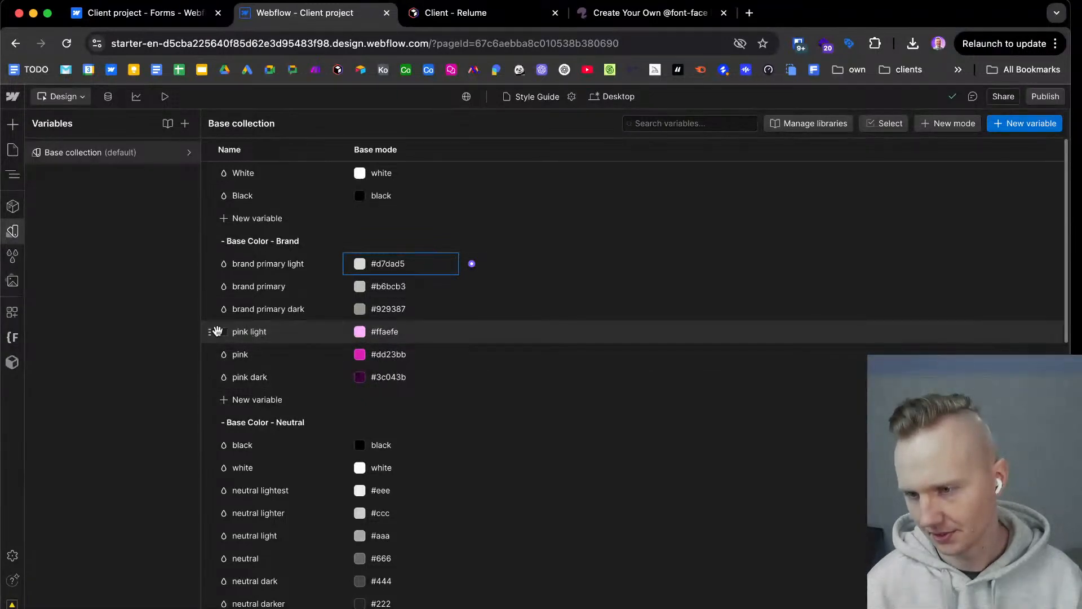
Delete the pink light variable from the brand base colors.
click(329, 332)
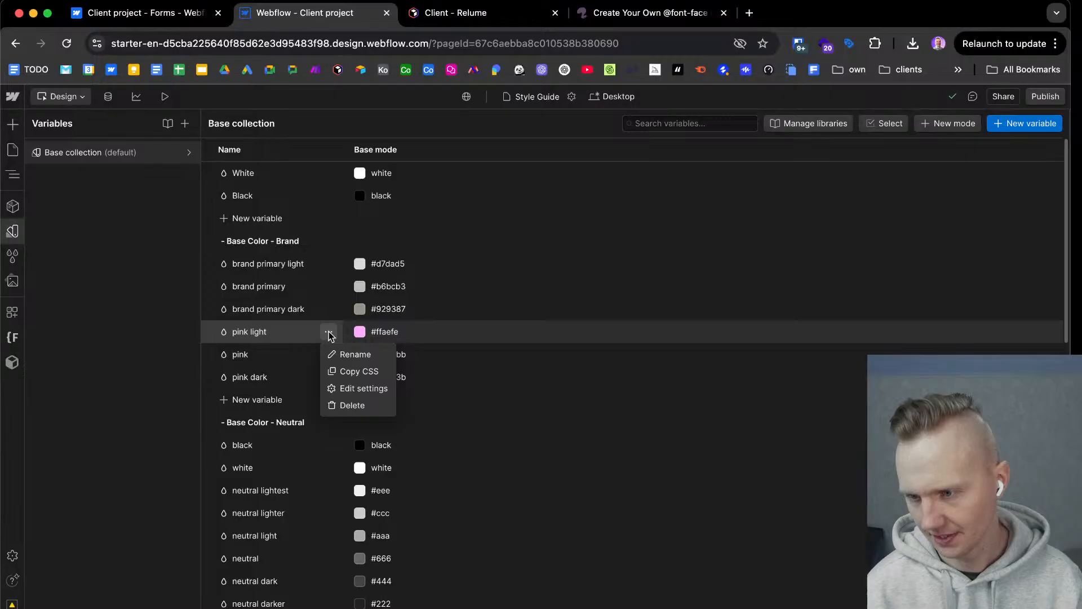
click(353, 405)
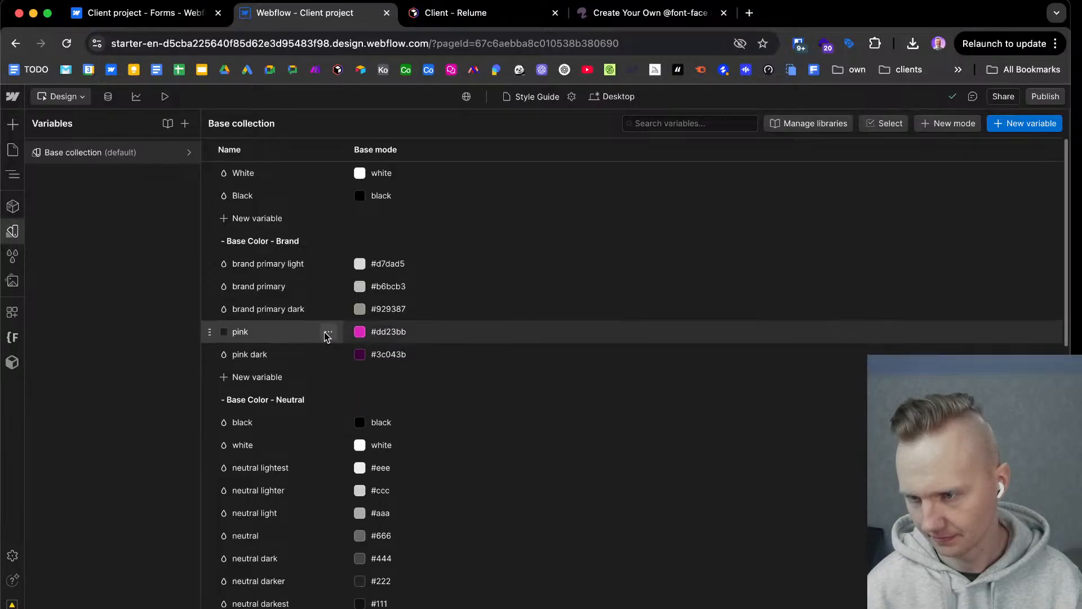
Delete the pink variable and rename the pink dark variable as "brand primary light extra", copying the name from Figma.
click(328, 333)
click(347, 408)
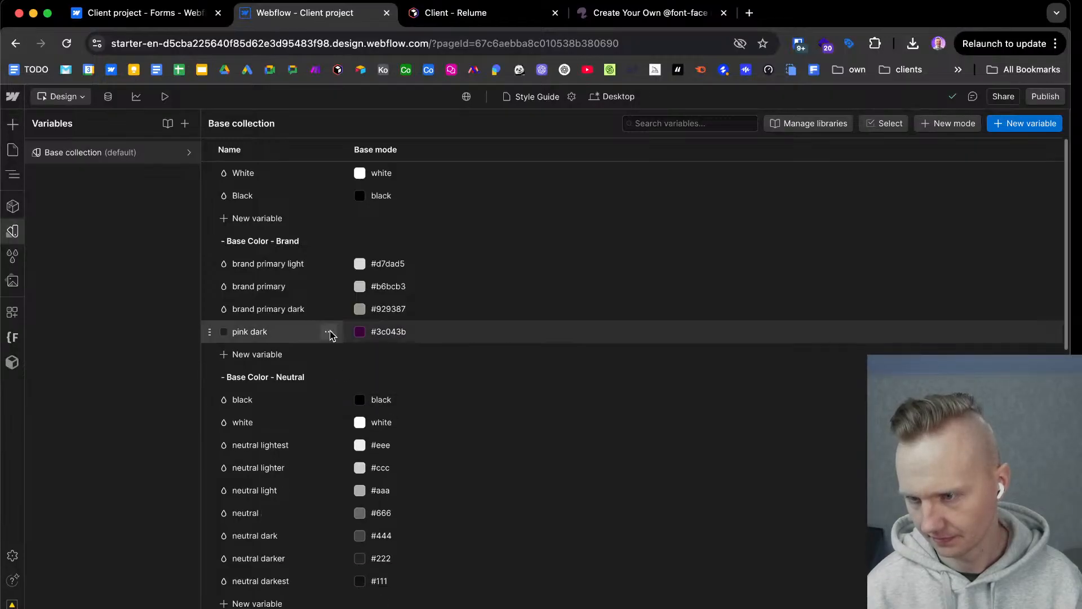
click(329, 333)
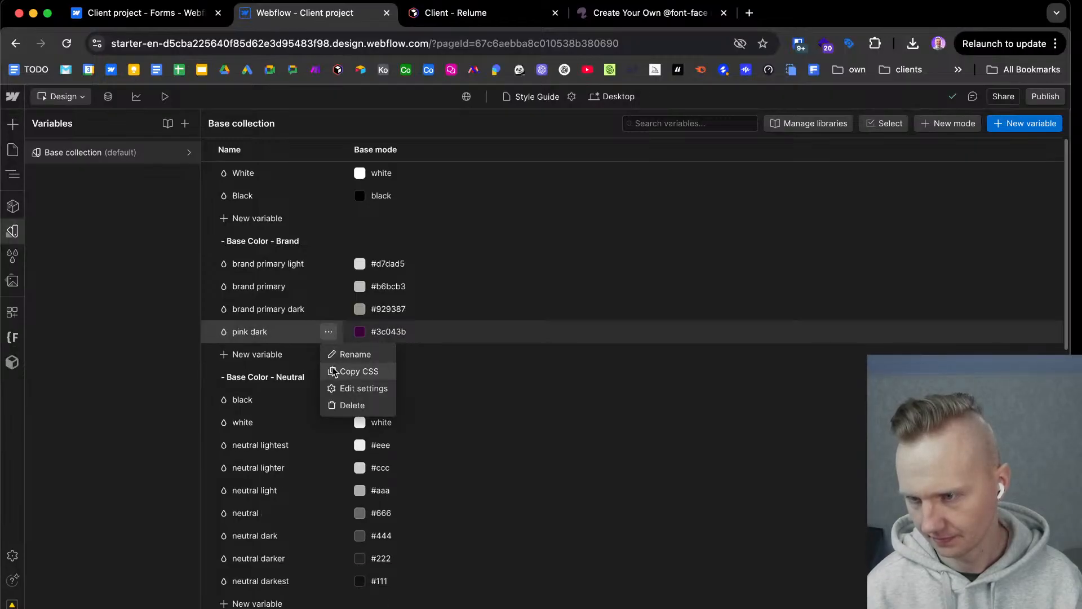
click(265, 330)
double_click(289, 336)
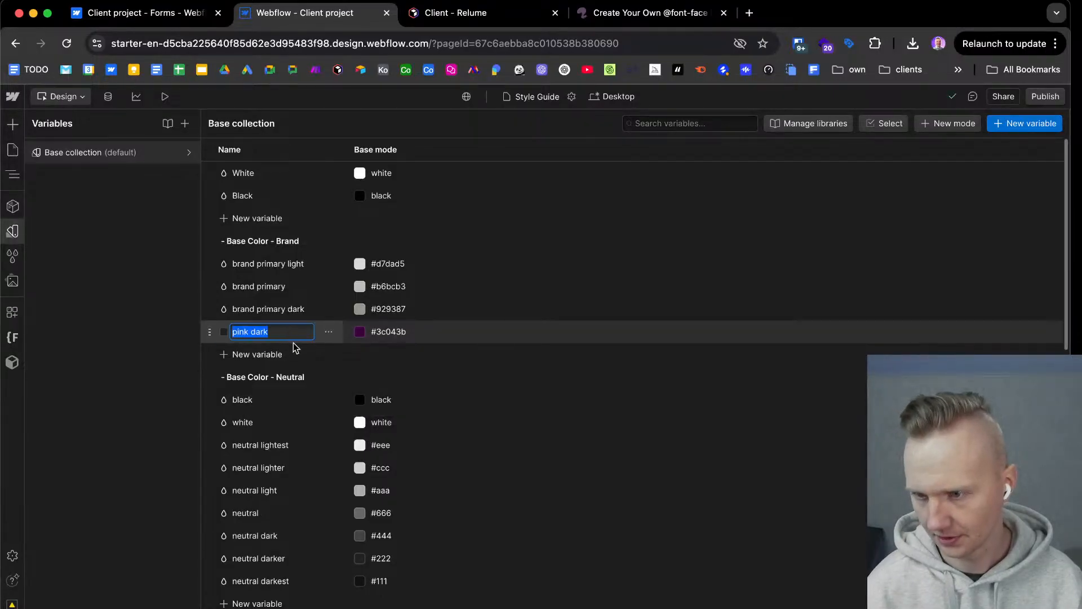
key(ctrl+Right)
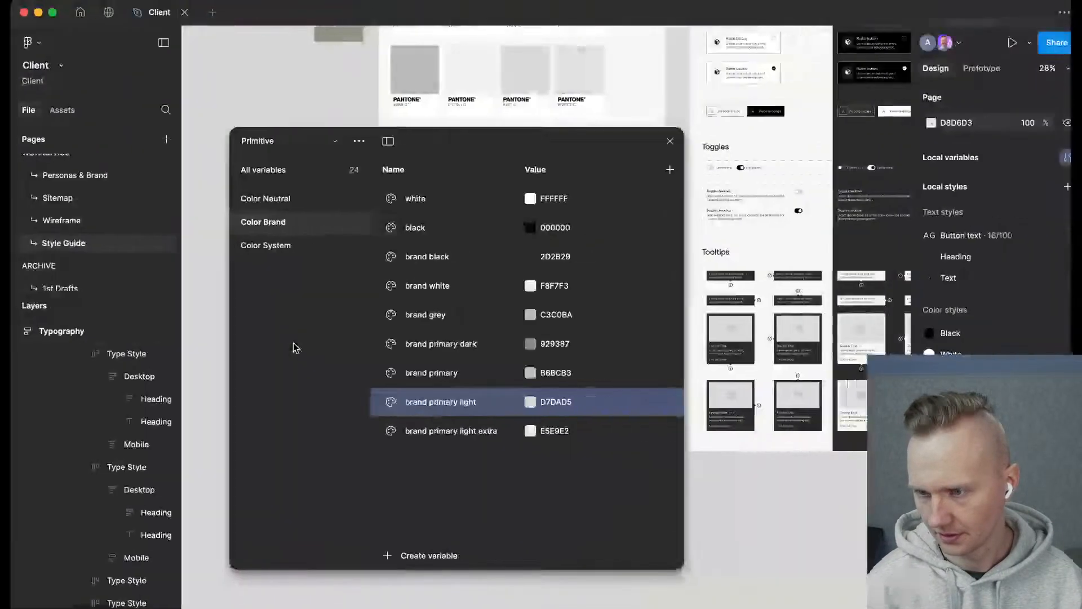
double_click(460, 434)
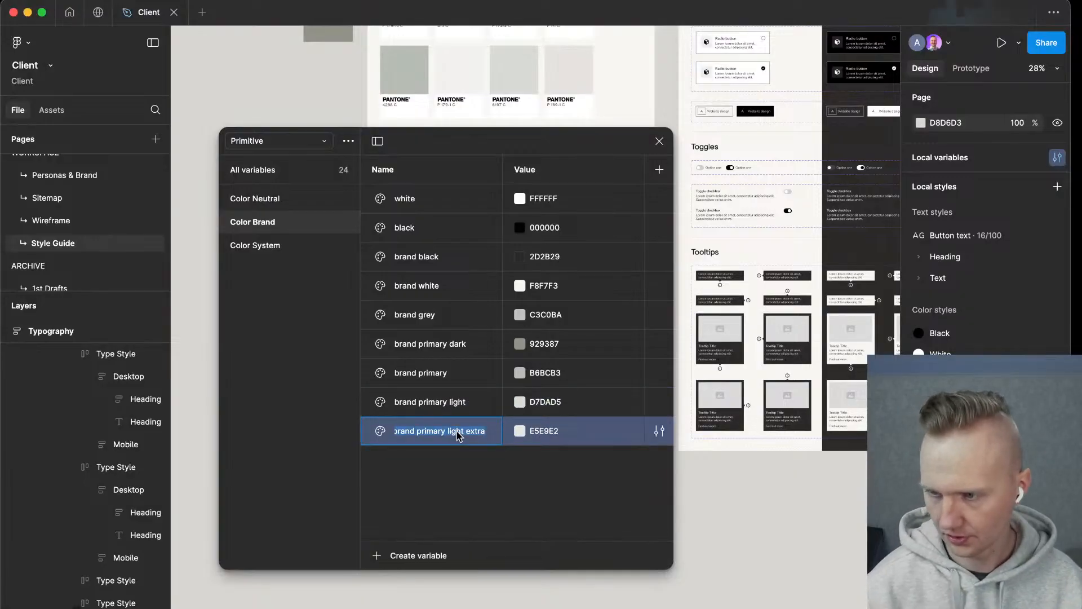
key(ctrl+Left)
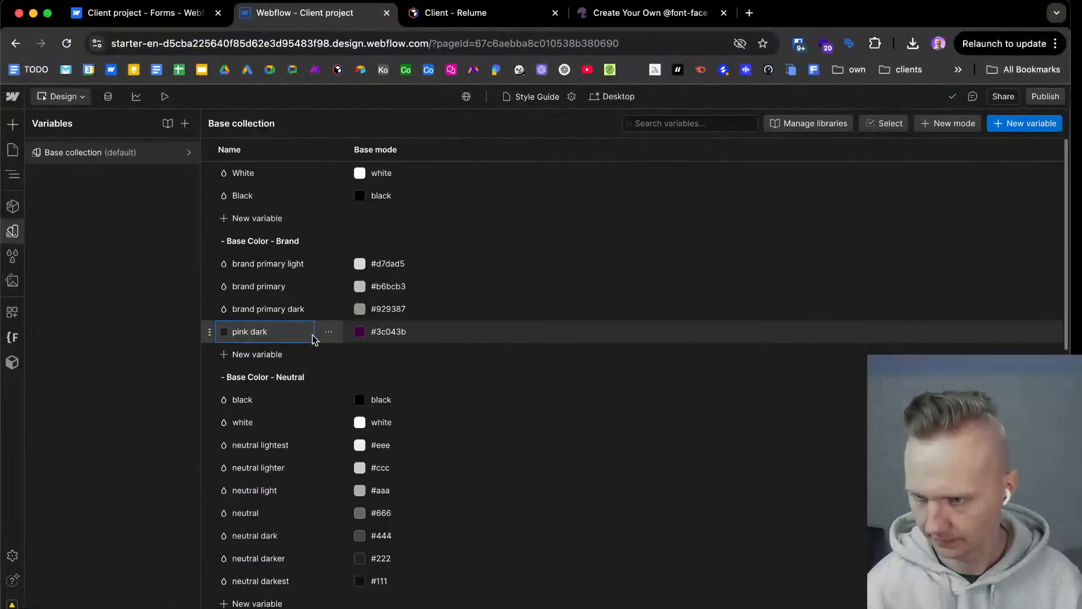
key(super+v)
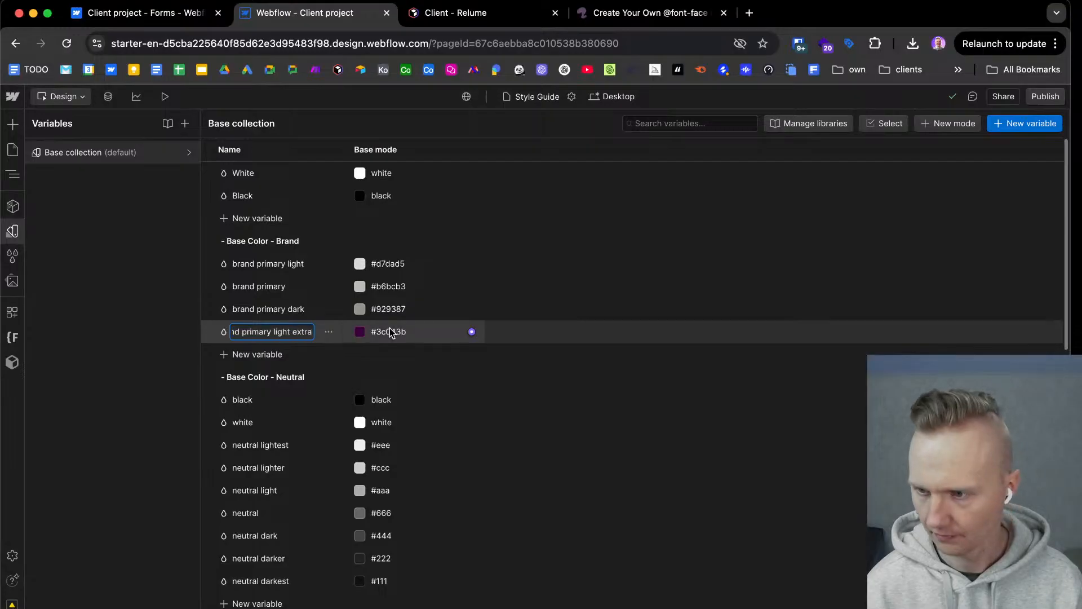
Apply Figma's brand primary light extra value E5E9E2 to the matching Webflow variable and move it to the start of the brand colors.
key(ctrl+Right)
click(542, 432)
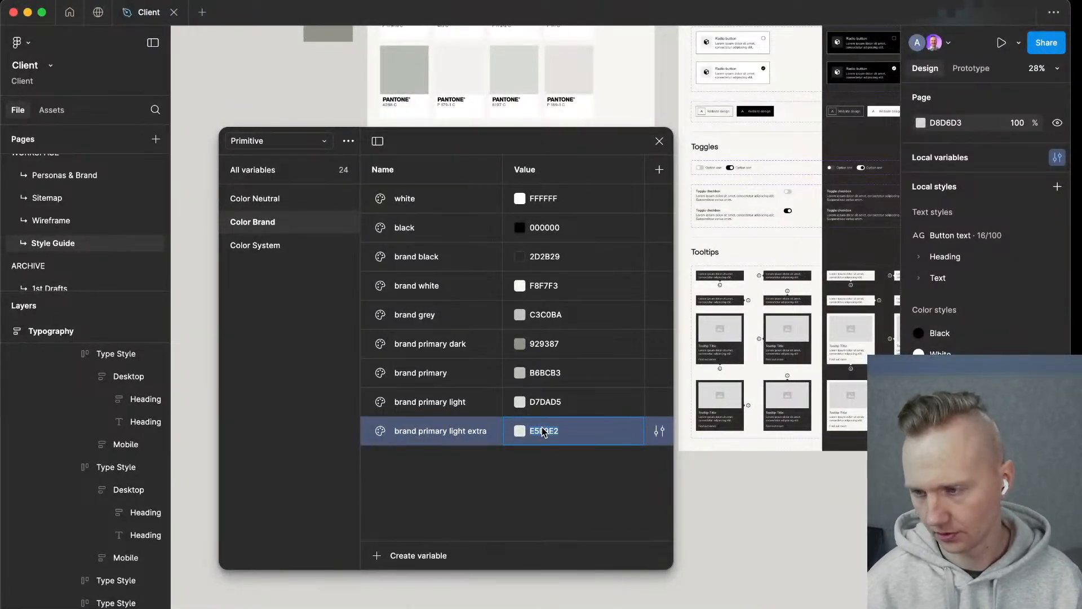
key(ctrl+Left)
click(401, 331)
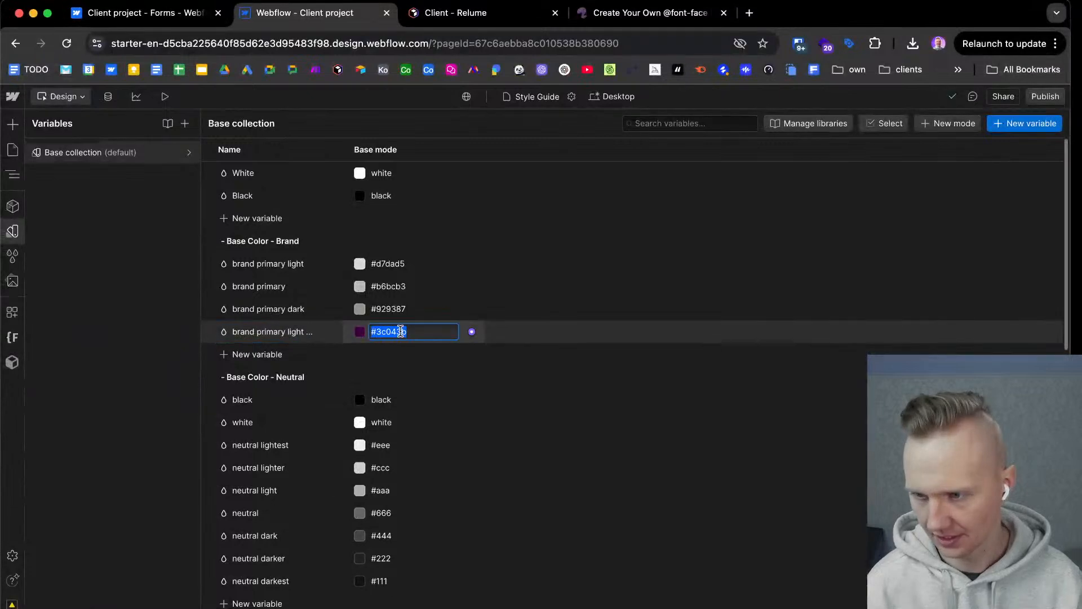
key(super+v)
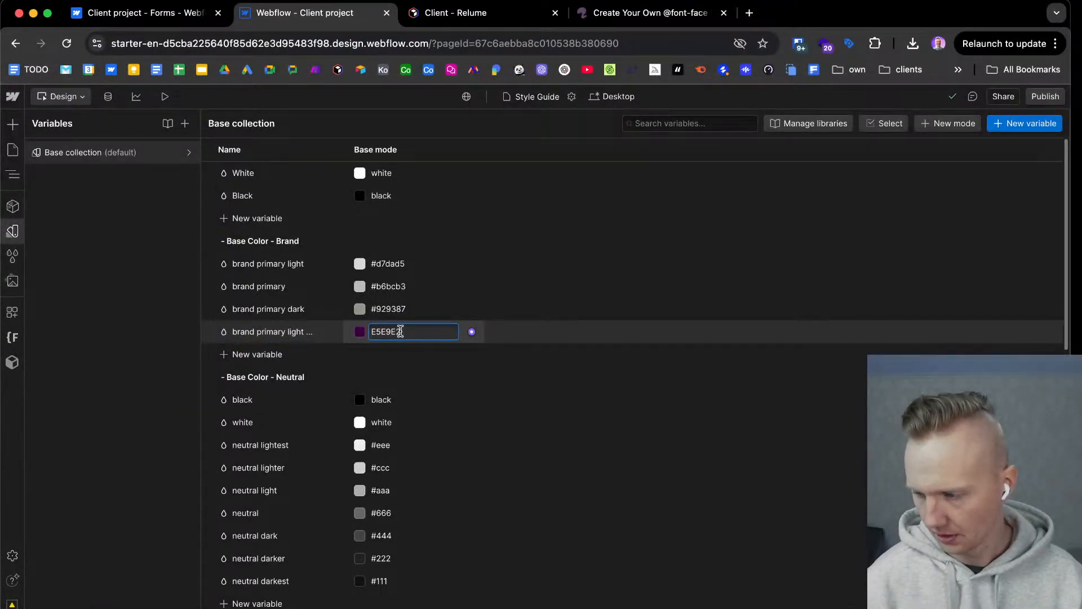
key(Return)
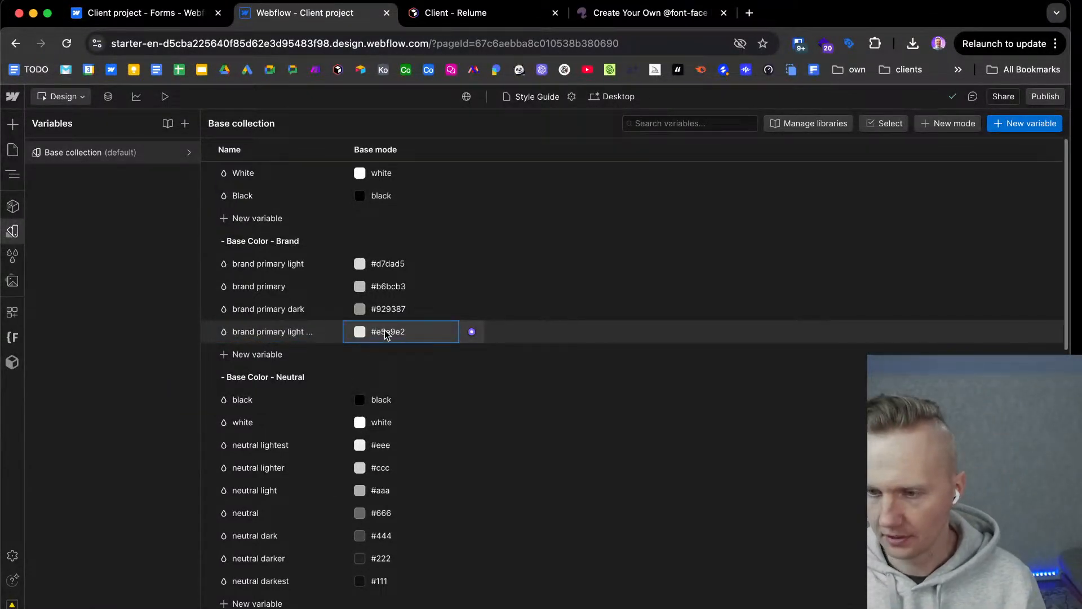
drag(211, 333, 212, 256)
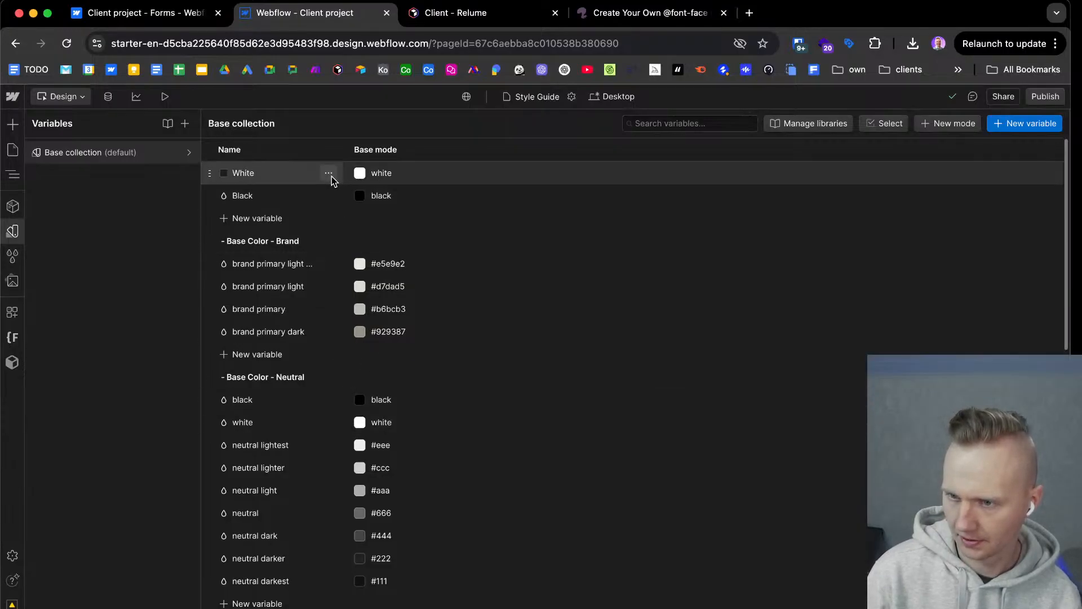
Rename the ungrouped White variable above the brand colors as "pure white".
double_click(238, 174)
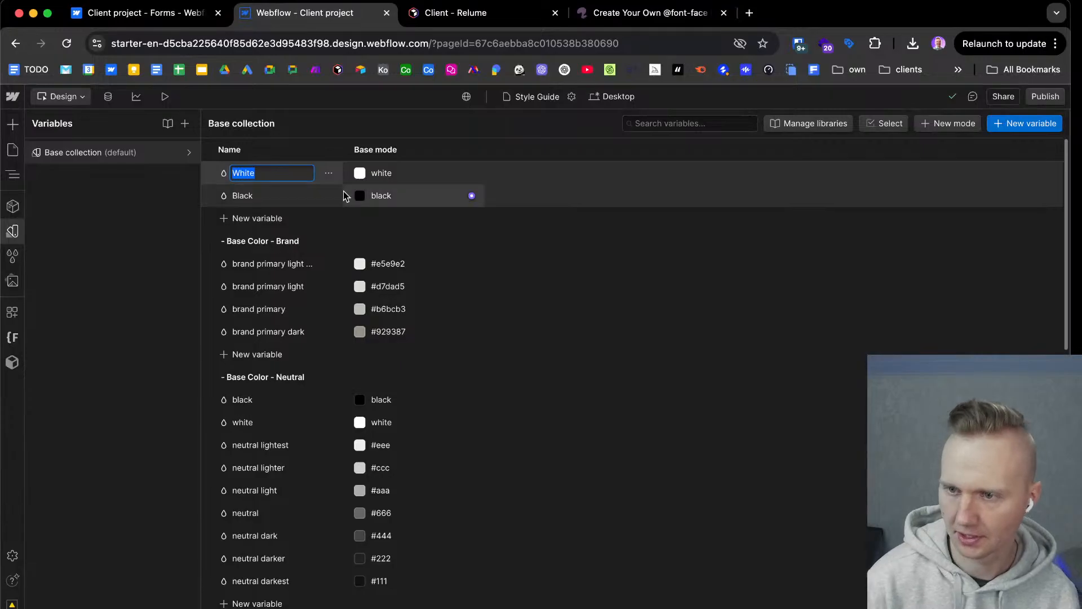
key(Left)
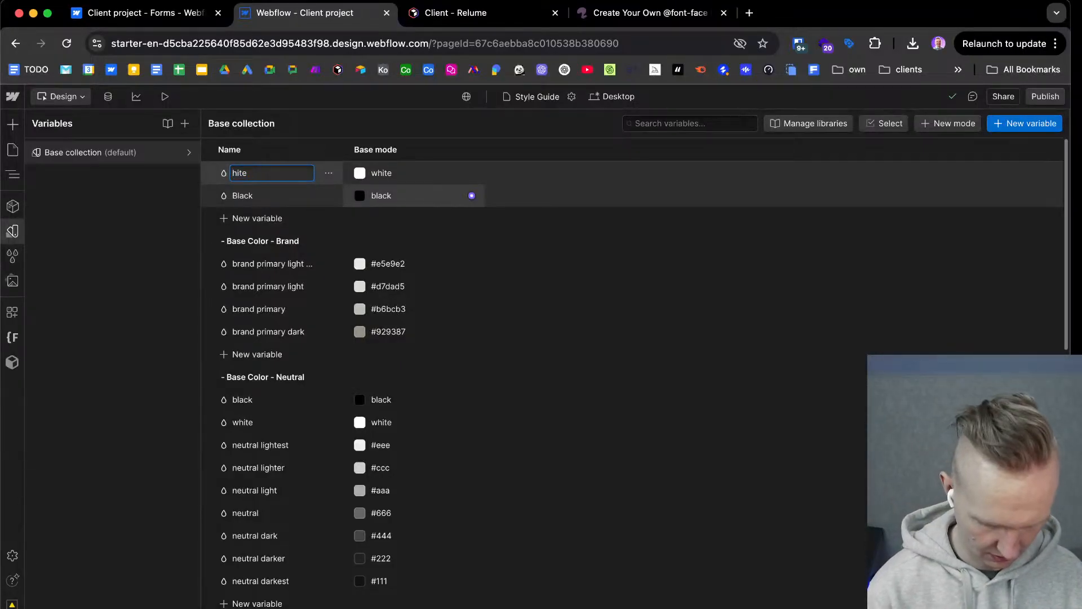
text(pure)
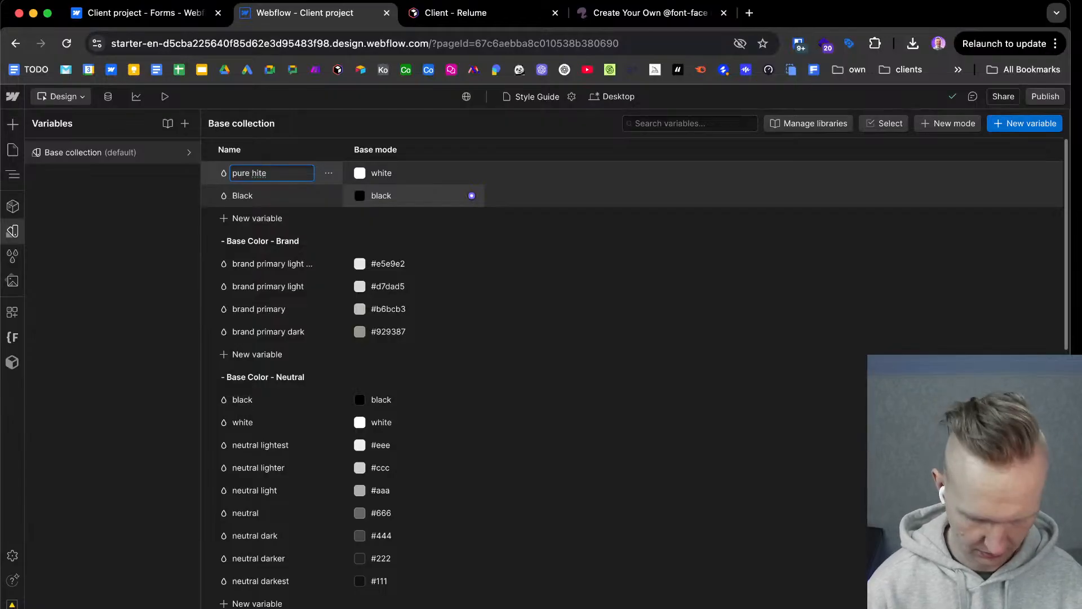
text( w)
Rename the ungrouped Black variable above the brand colors as "pure black".
click(297, 193)
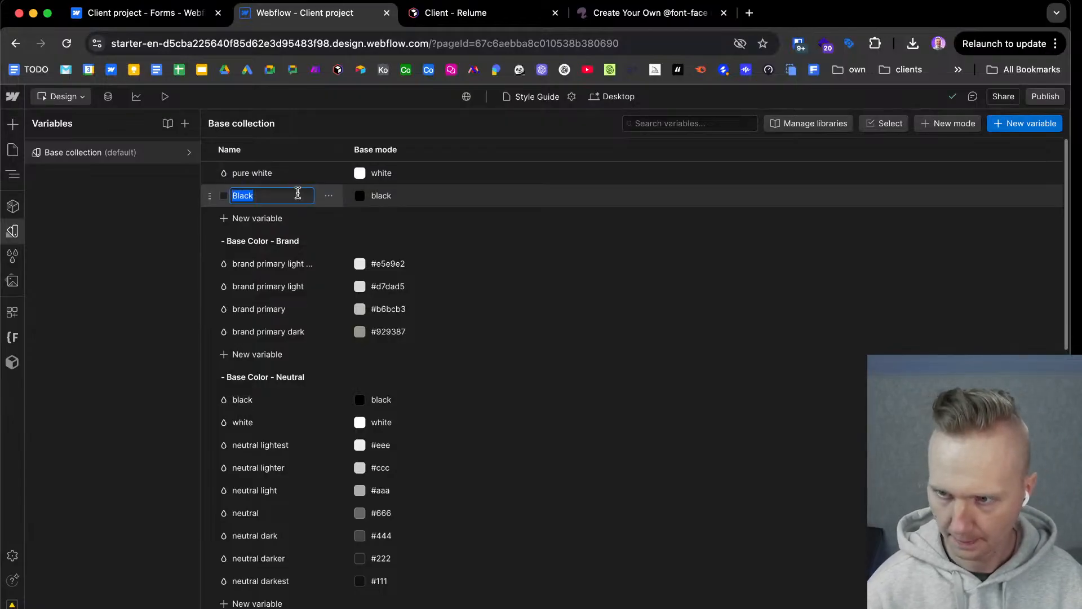
key(Left)
text(pure )
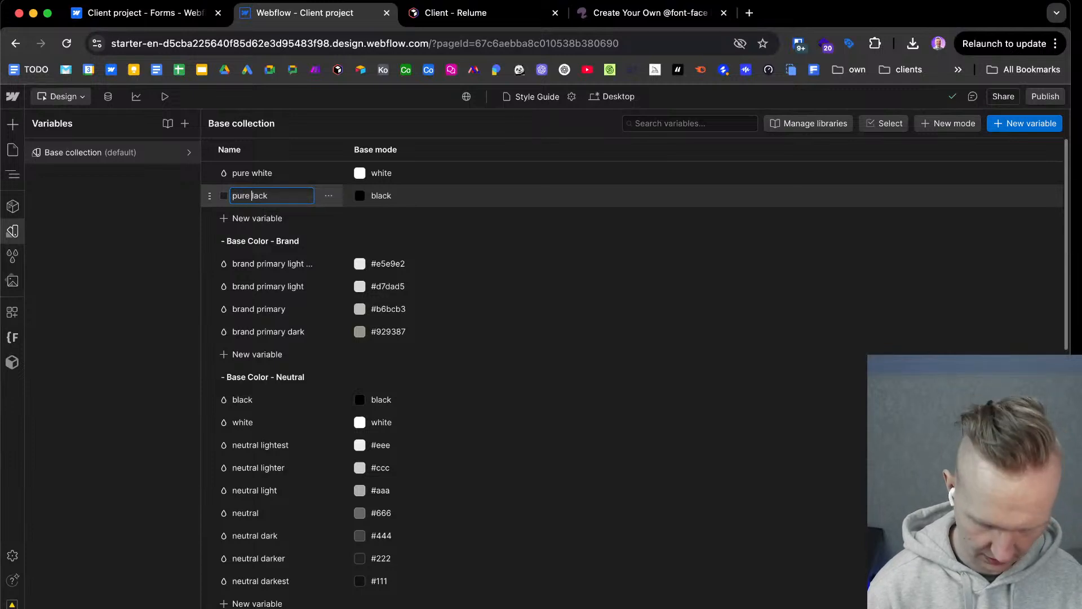
text(b)
key(Return)
Add a new color variable named "brand black" to the brand base colors.
click(262, 402)
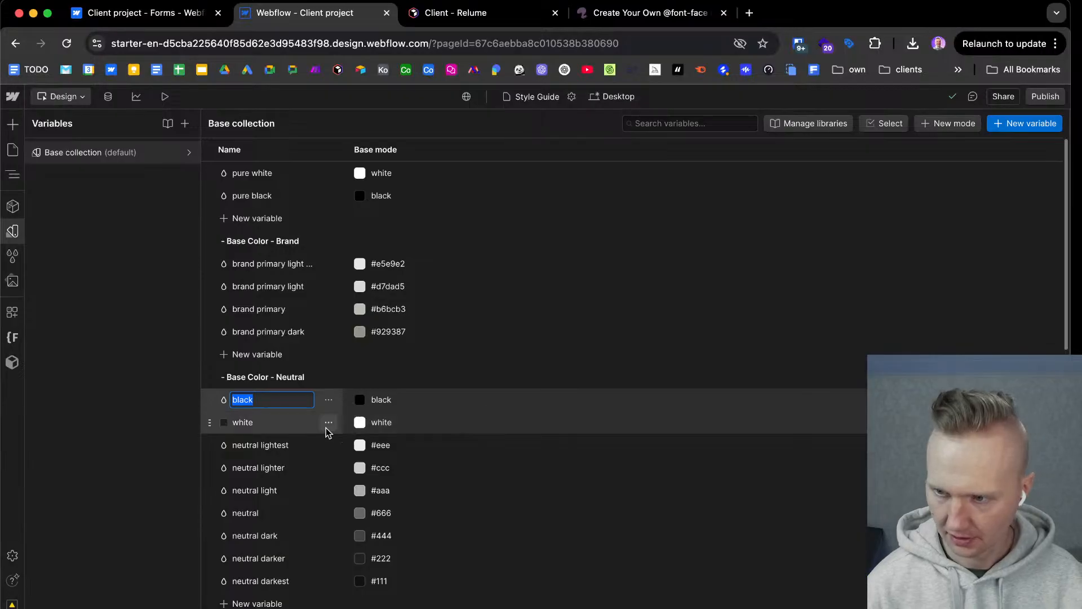
scroll(311, 396, down, 2)
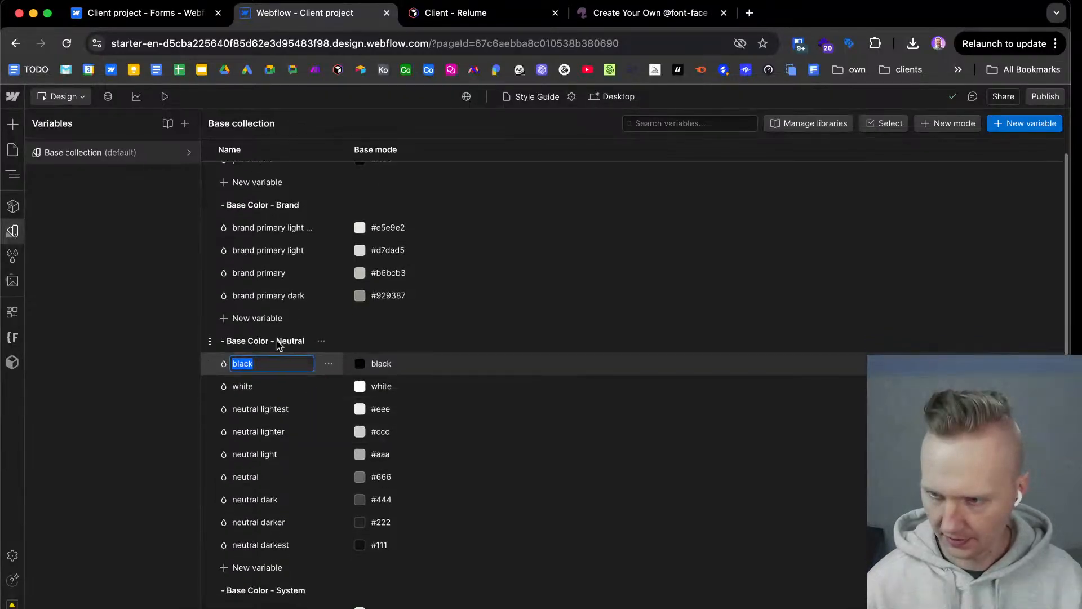
scroll(290, 341, up, 2)
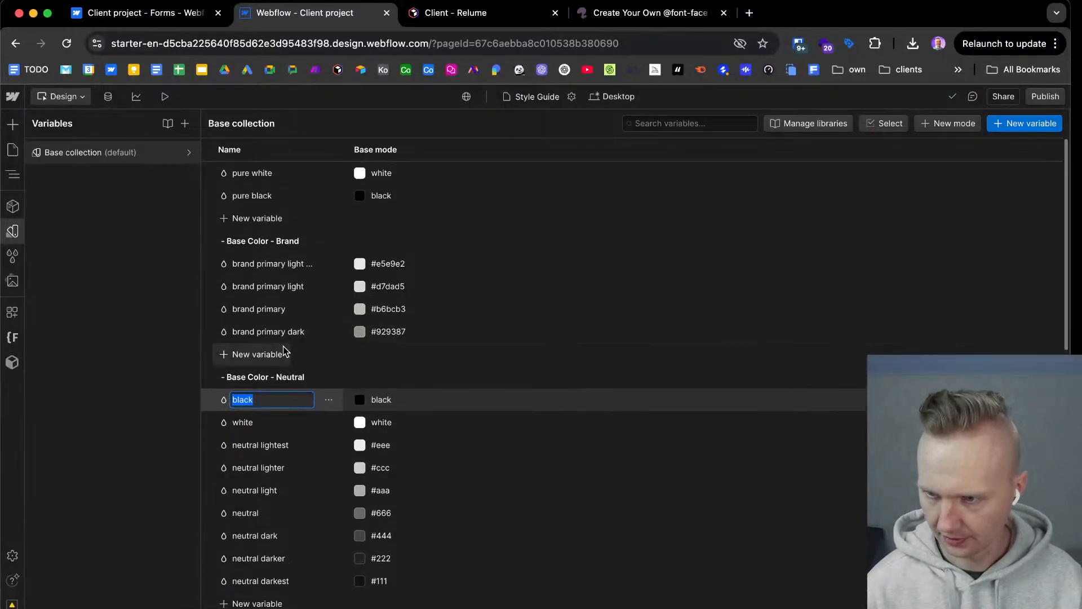
click(272, 360)
click(236, 379)
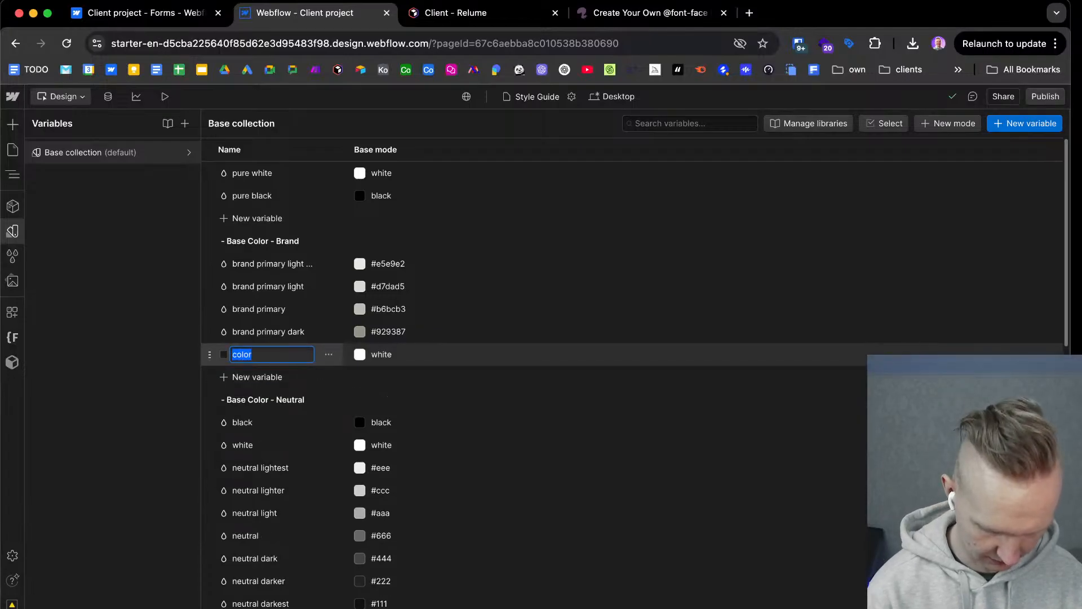
text(brand black)
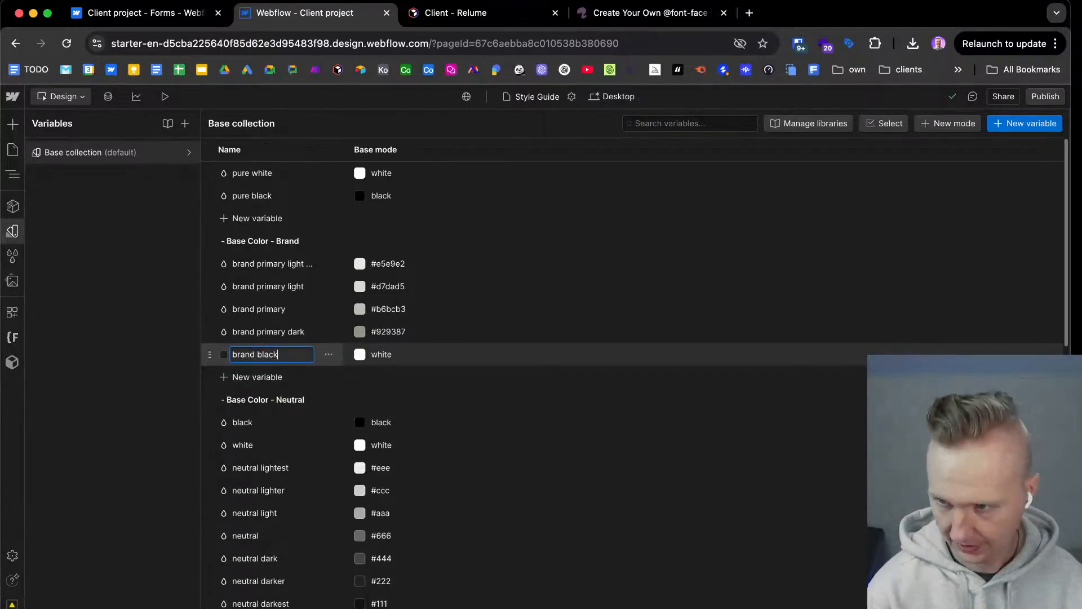
key(Return)
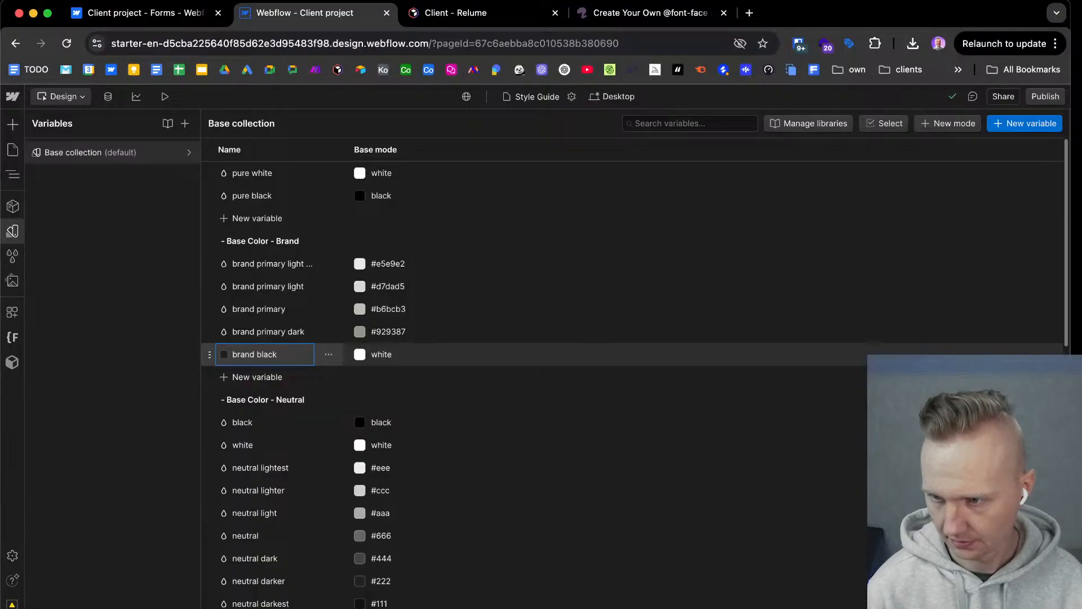
Add another color variable named "brand white" to the brand base colors.
click(257, 377)
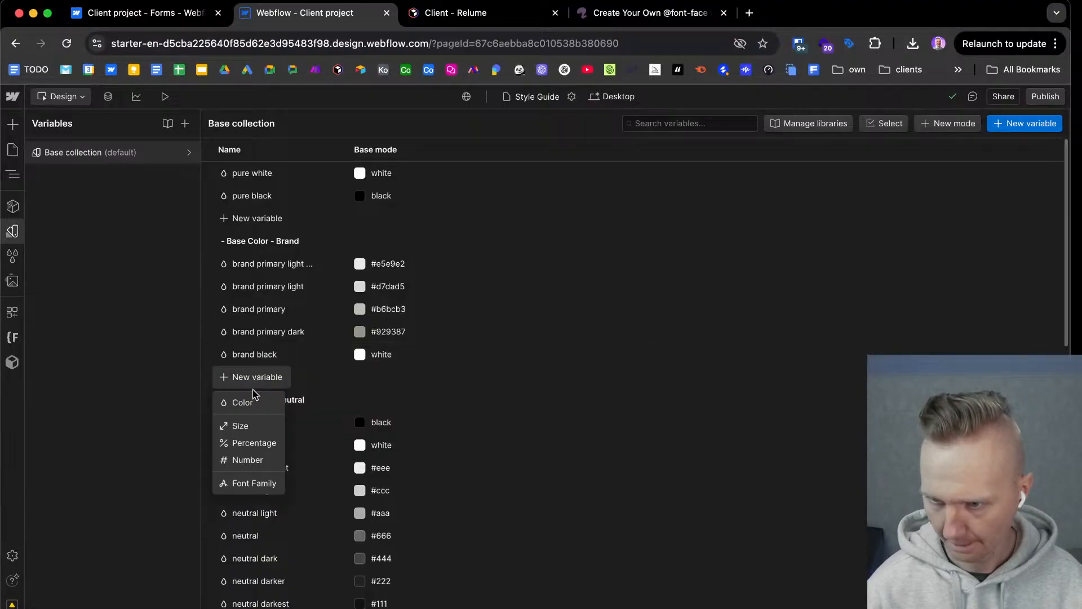
click(255, 395)
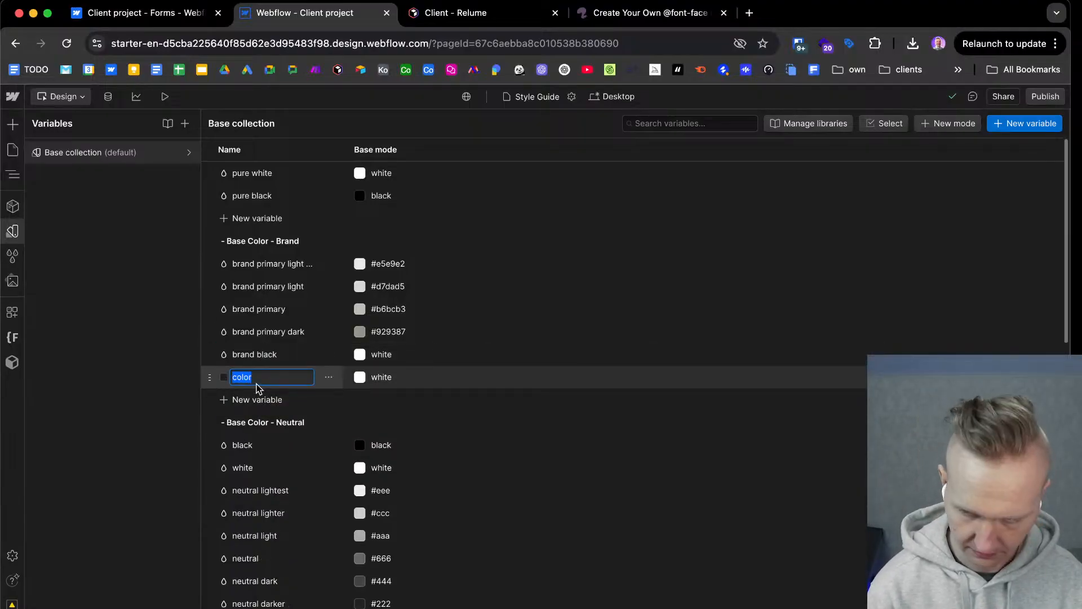
text(brand)
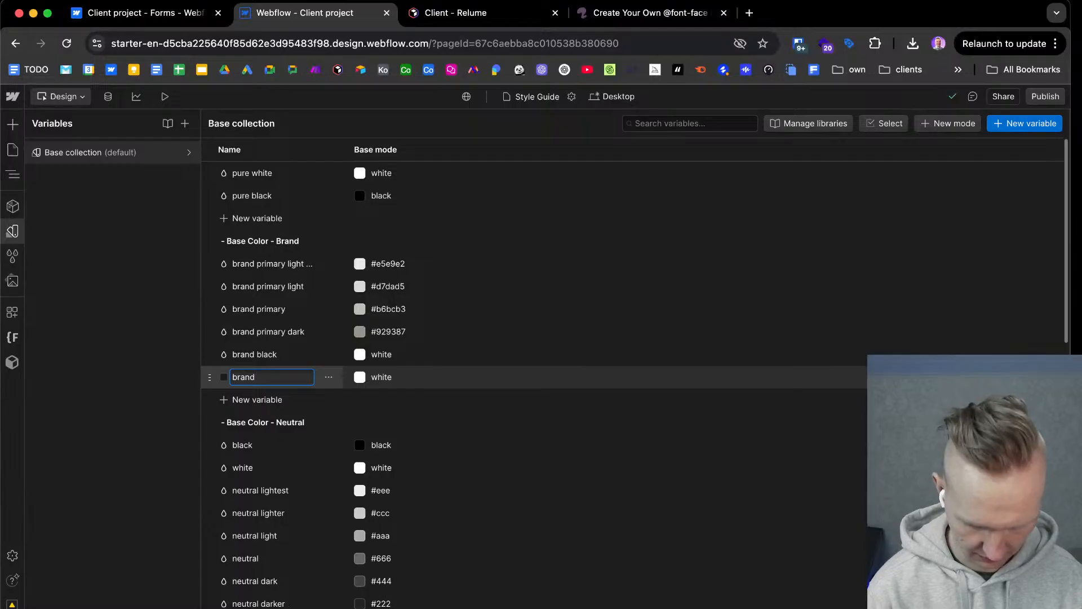
Copy the brand black value 2D2B29 from Figma and apply it to the matching Webflow variable.
click(425, 354)
key(ctrl+Right)
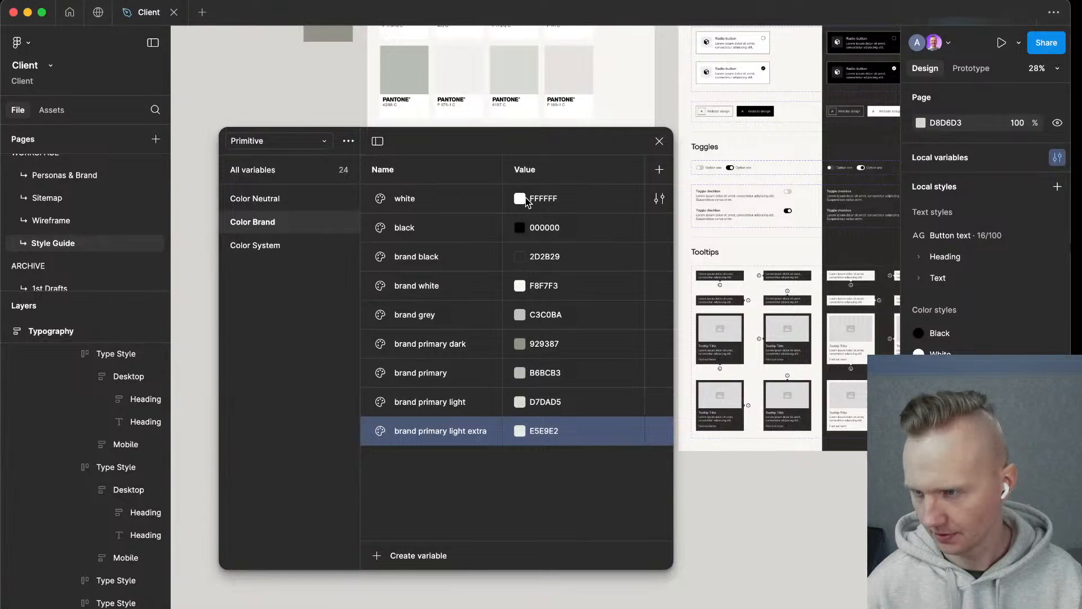
click(549, 257)
key(super+c)
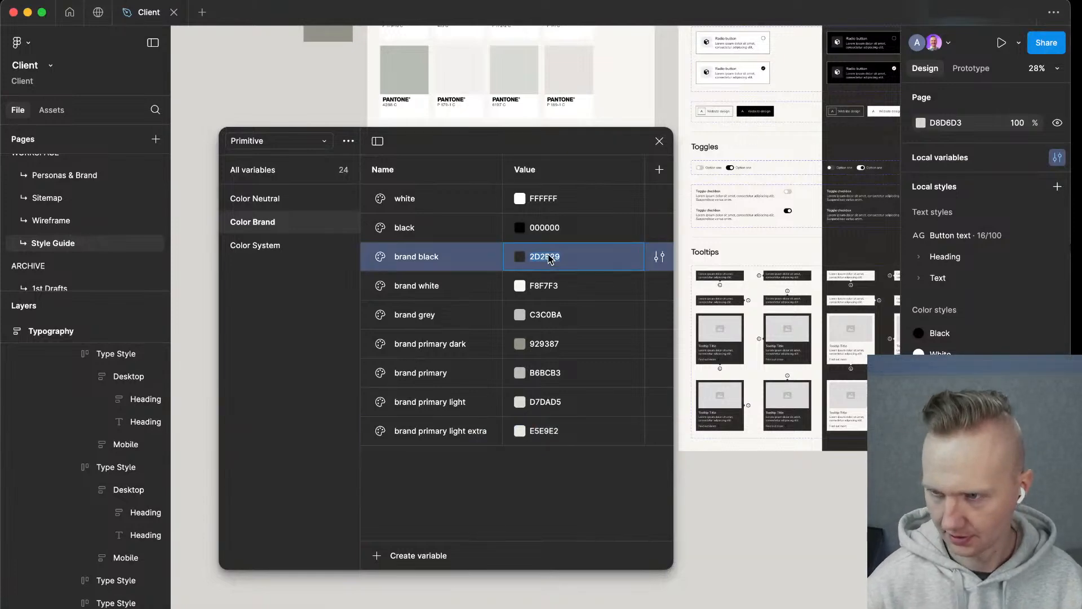
key(ctrl+Left)
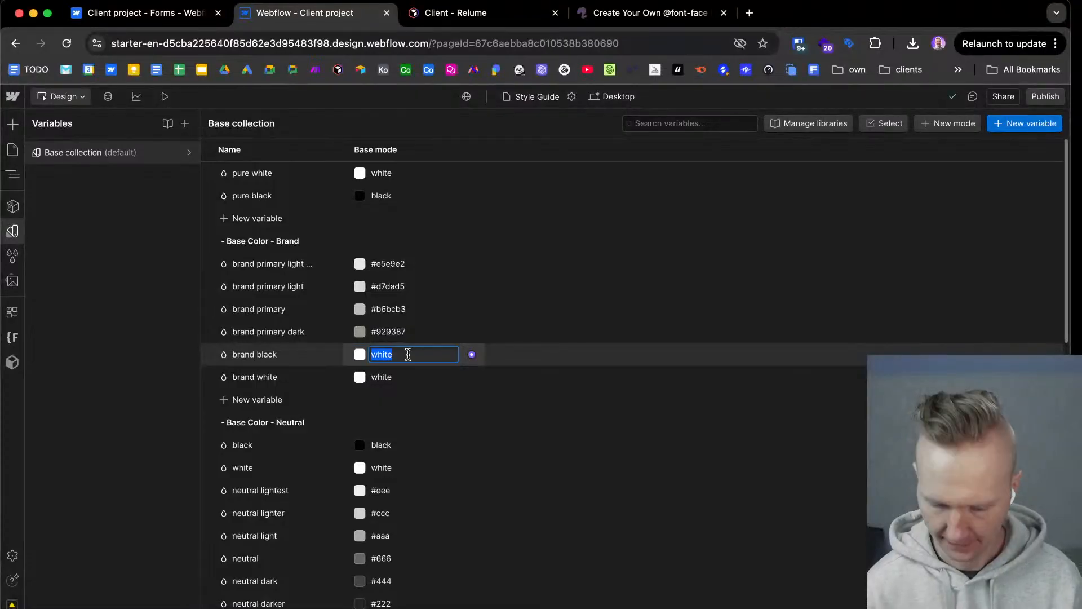
key(super+v)
key(Return)
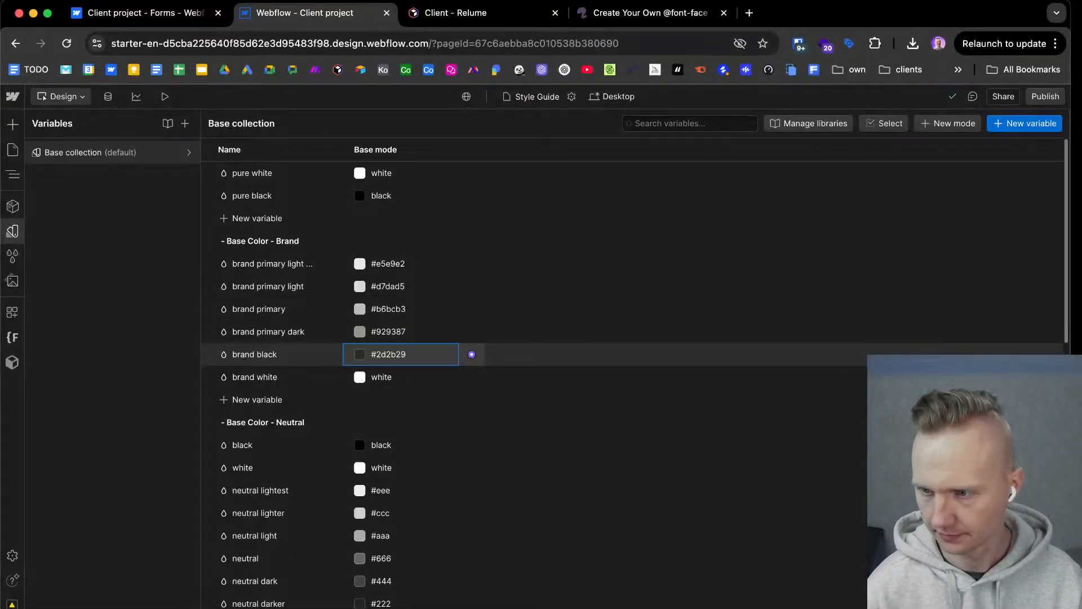
Copy the brand white value F8F7F3 from Figma and apply it to the matching Webflow variable.
key(ctrl+Right)
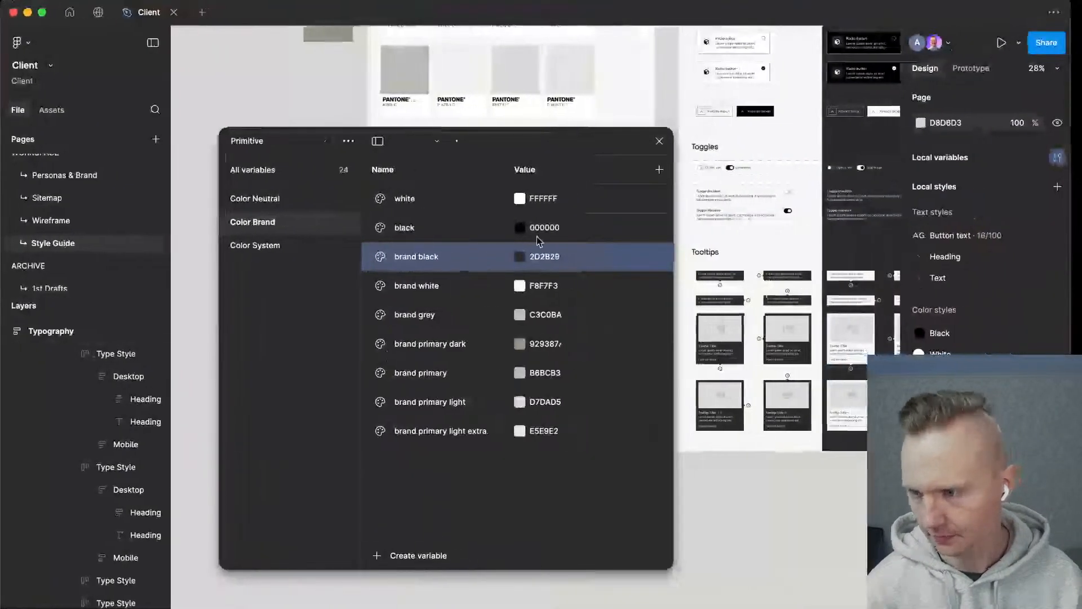
double_click(549, 287)
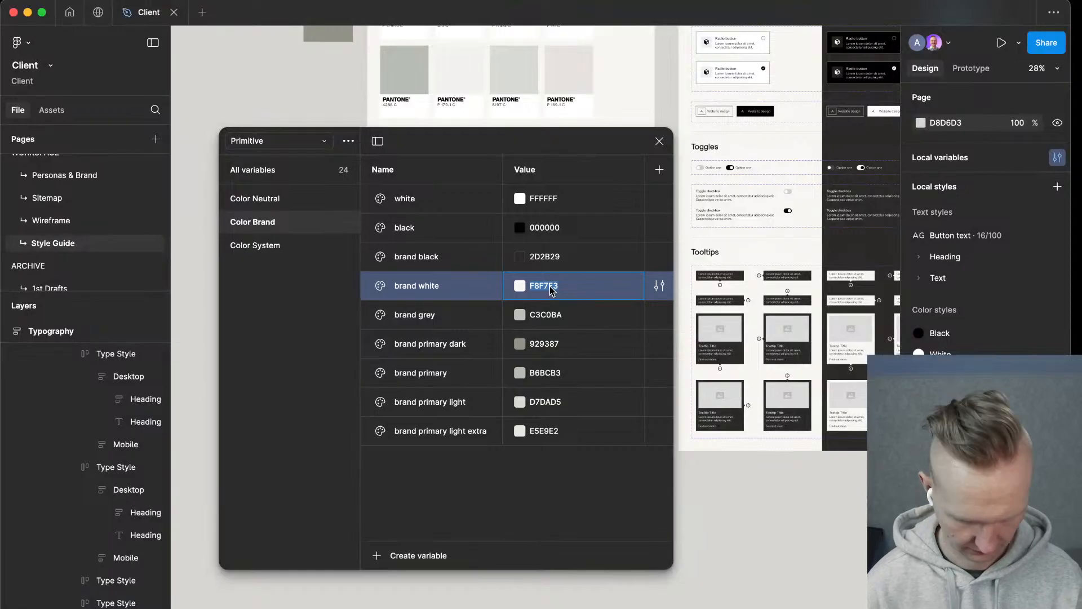
key(super+c)
key(ctrl+Left)
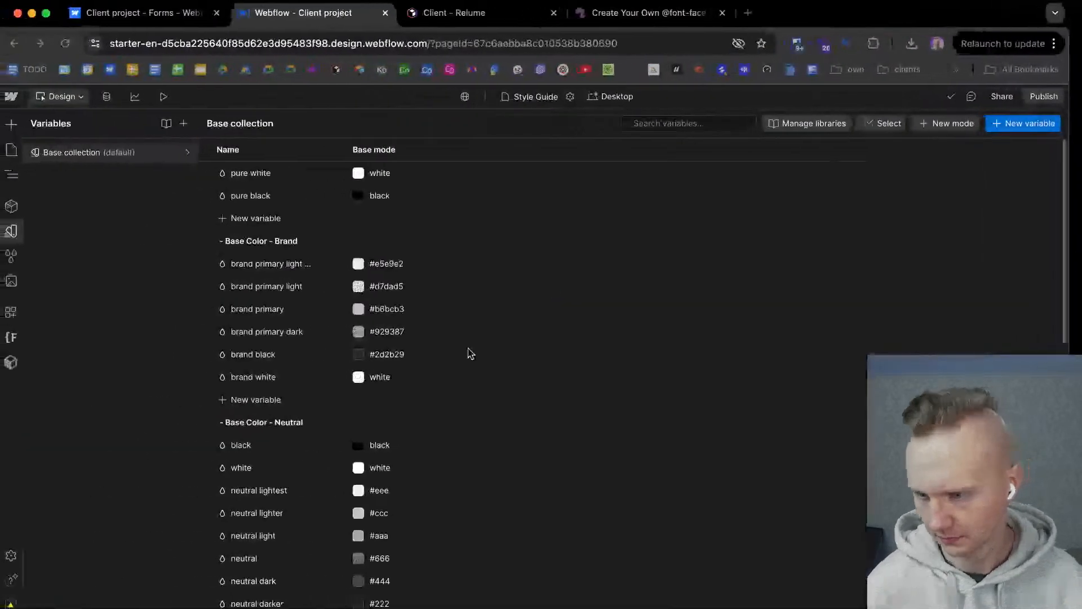
double_click(383, 378)
key(super+v)
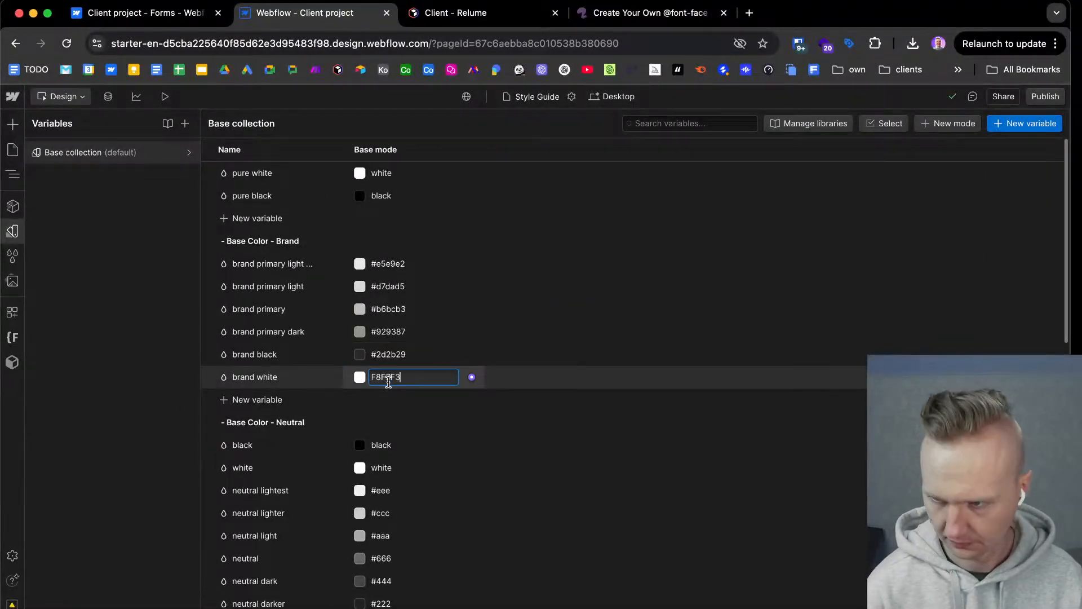
key(Return)
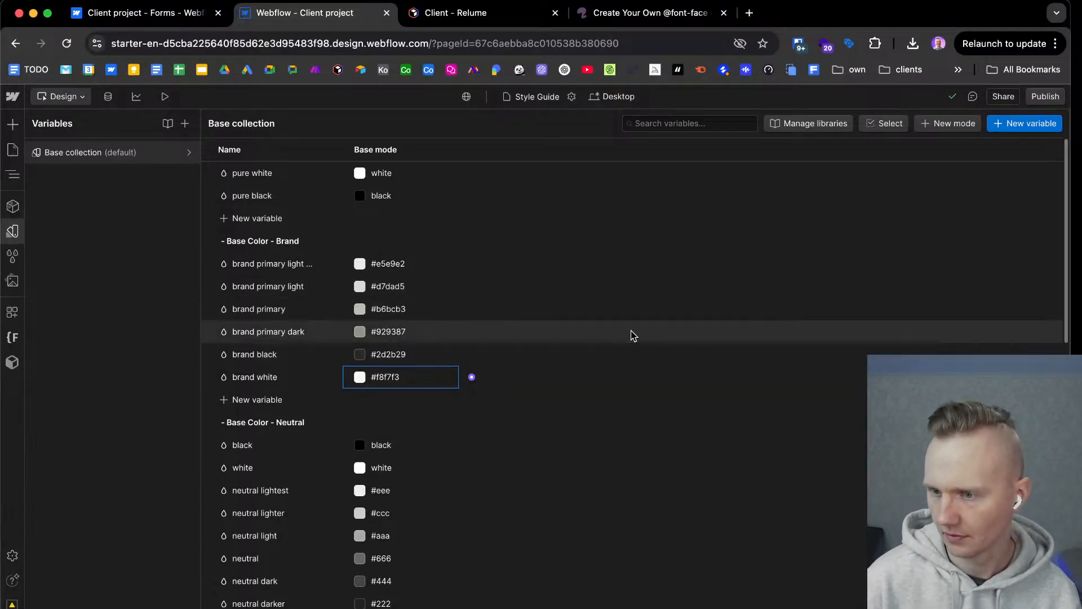
Detach the background tertiary variable from its deleted pink color reference.
scroll(441, 455, down, 1)
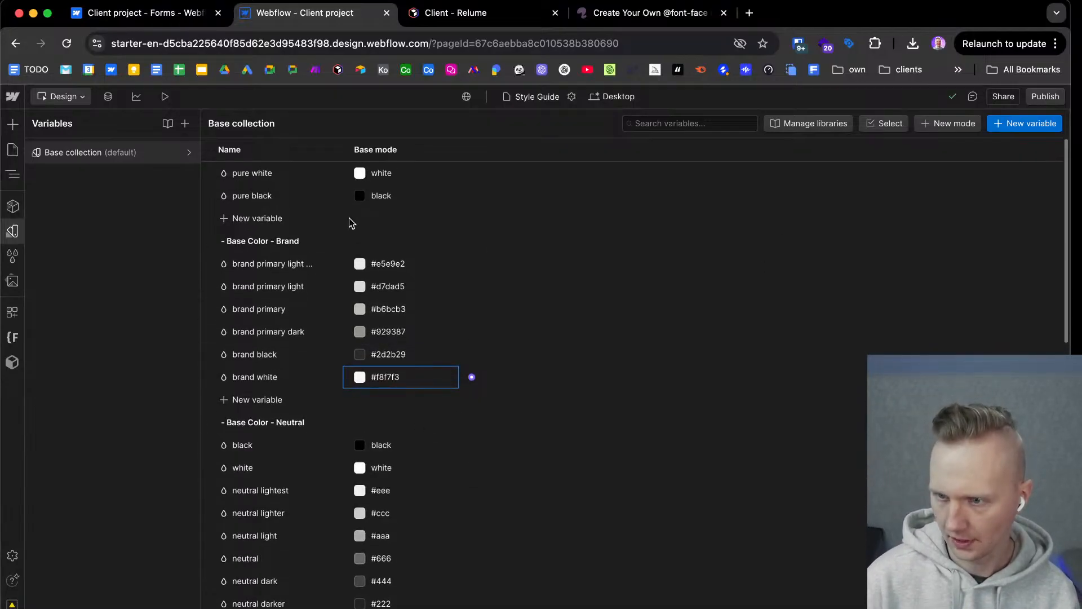
scroll(443, 484, down, 3)
scroll(443, 489, down, 5)
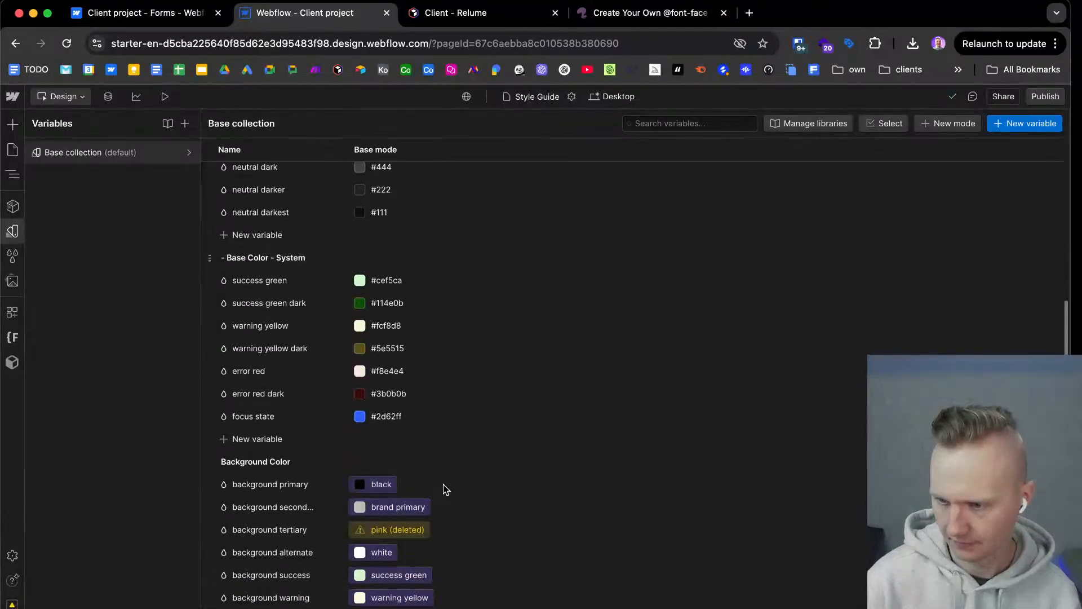
scroll(266, 374, down, 1)
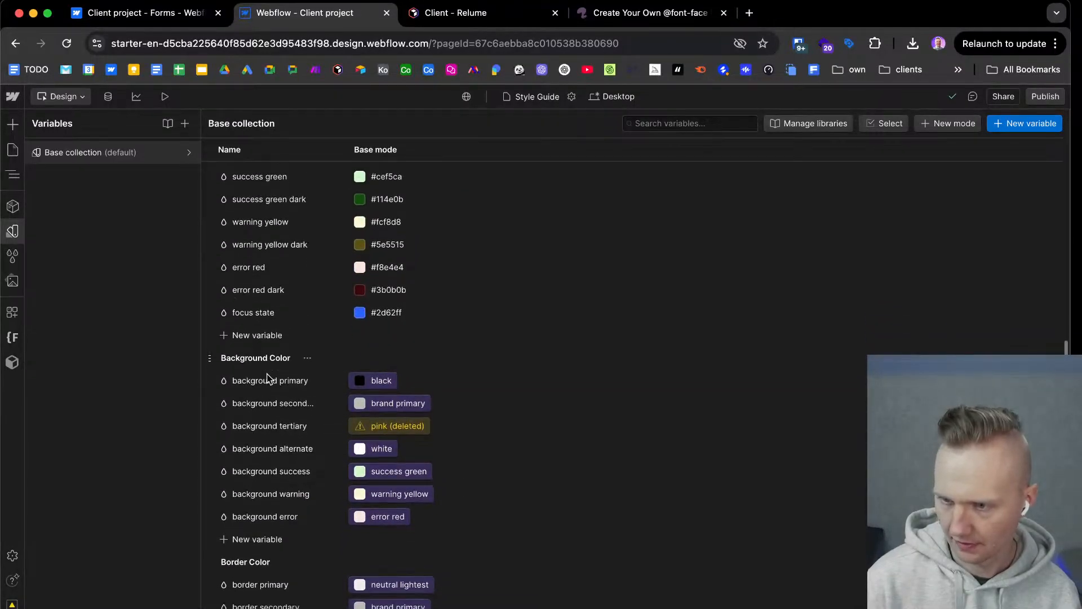
scroll(248, 524, down, 3)
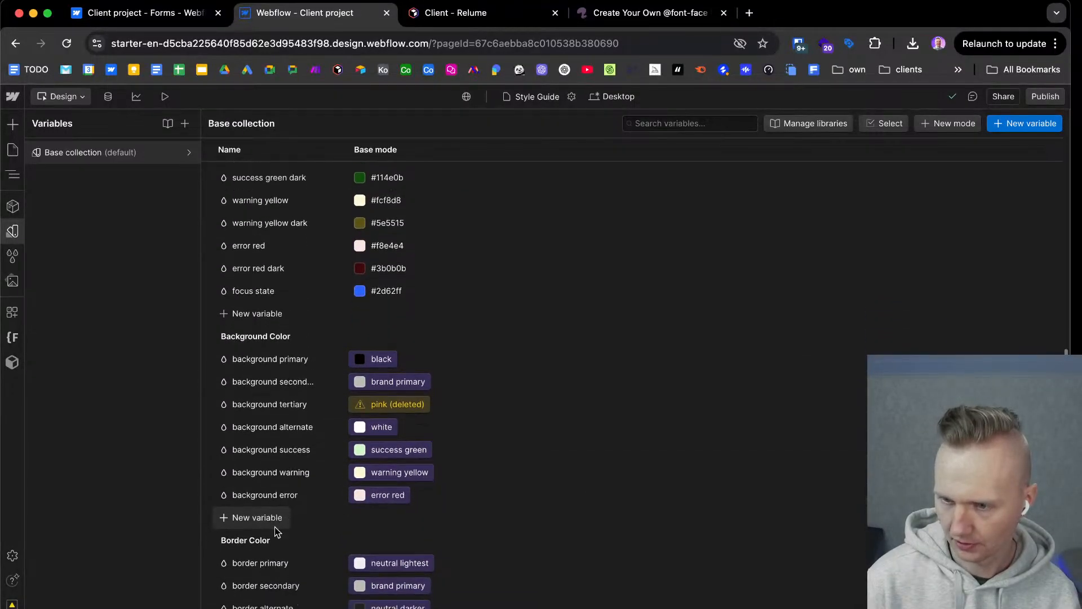
scroll(255, 557, down, 1)
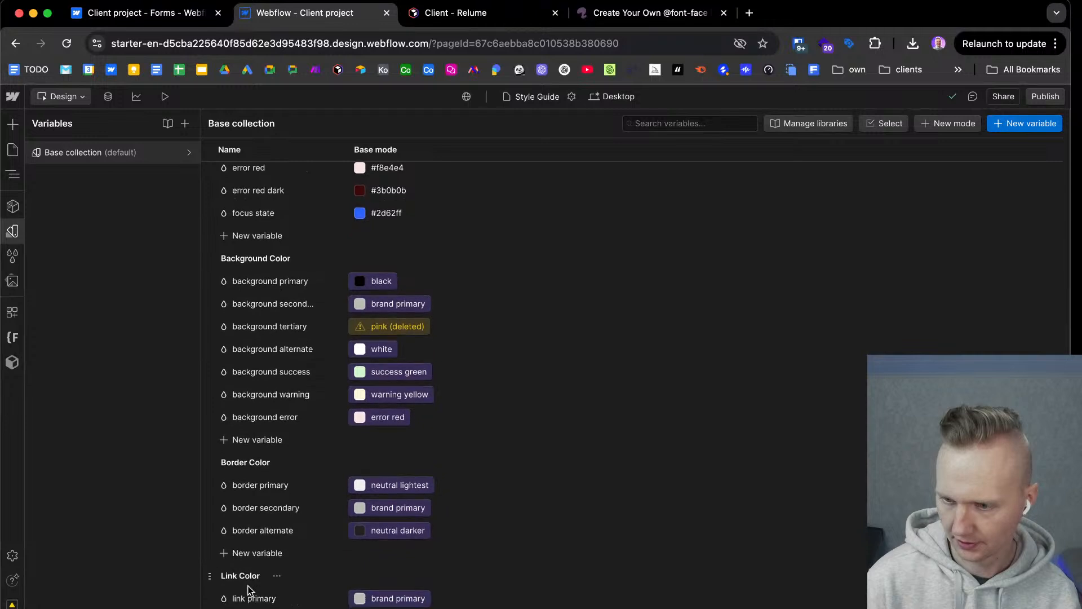
scroll(338, 558, down, 3)
scroll(435, 531, up, 9)
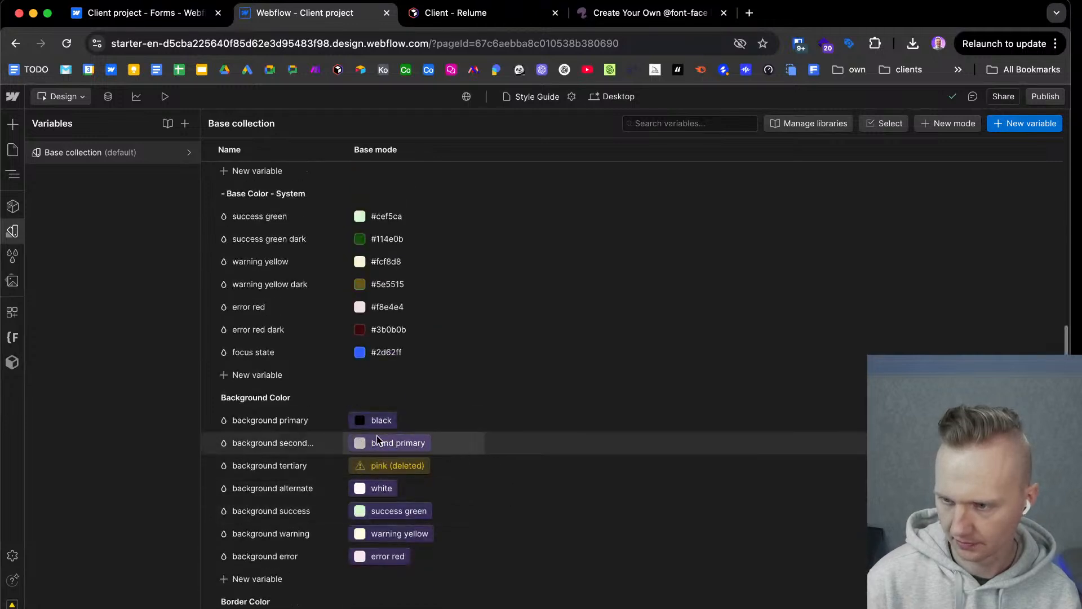
click(380, 468)
click(474, 580)
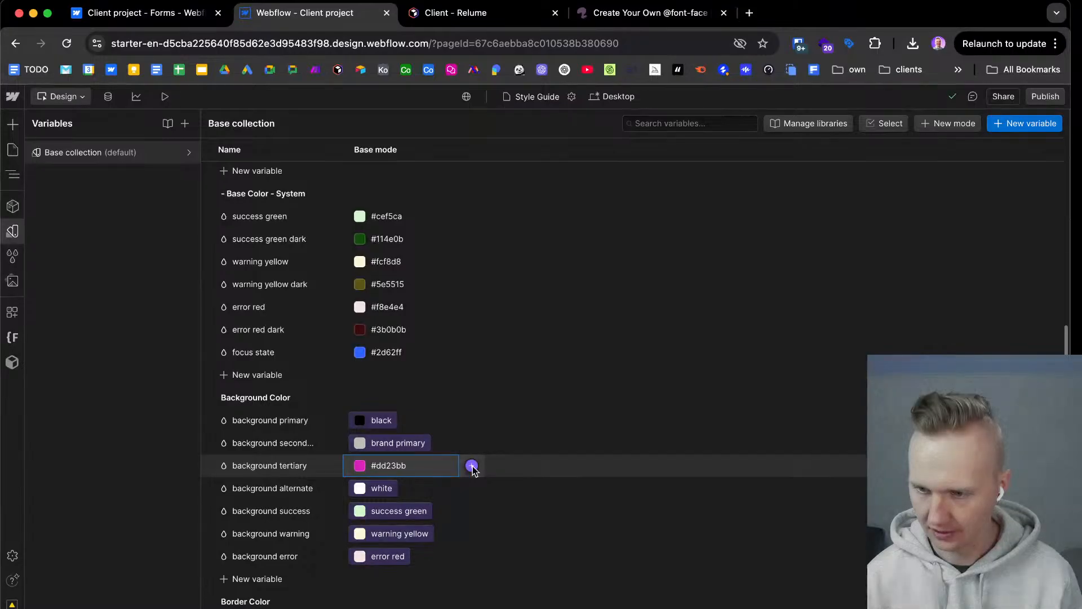
Link background primary to brand white and background secondary to brand primary light extra.
click(381, 421)
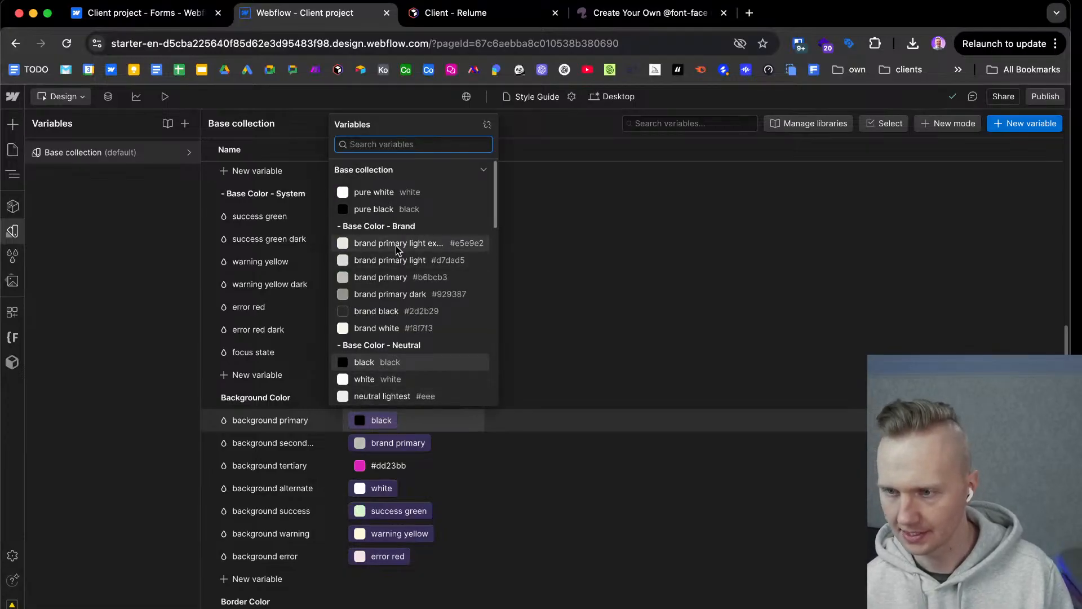
scroll(404, 325, down, 1)
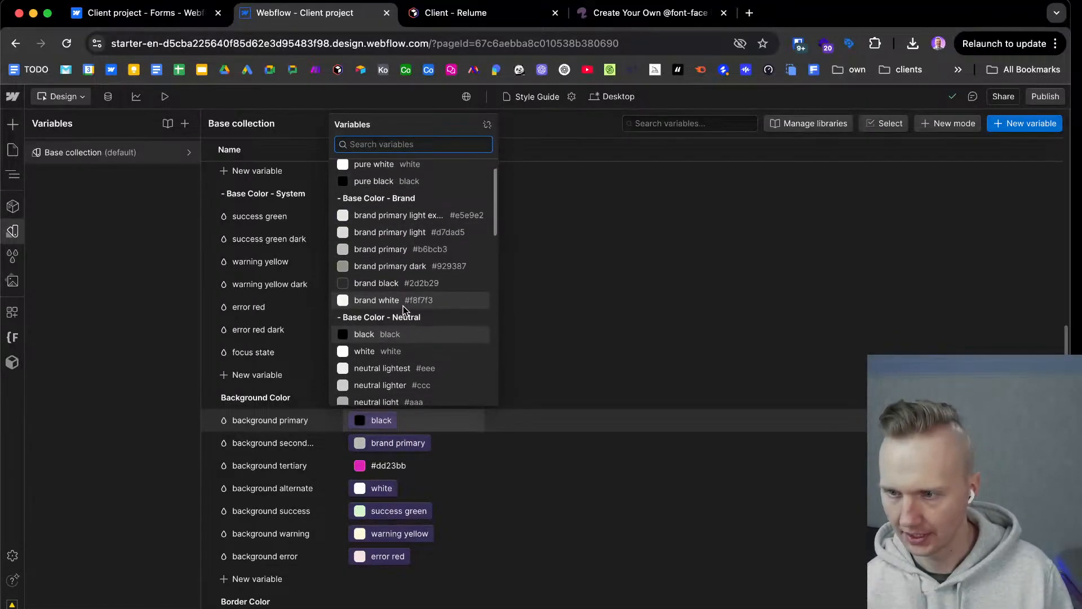
key(Escape)
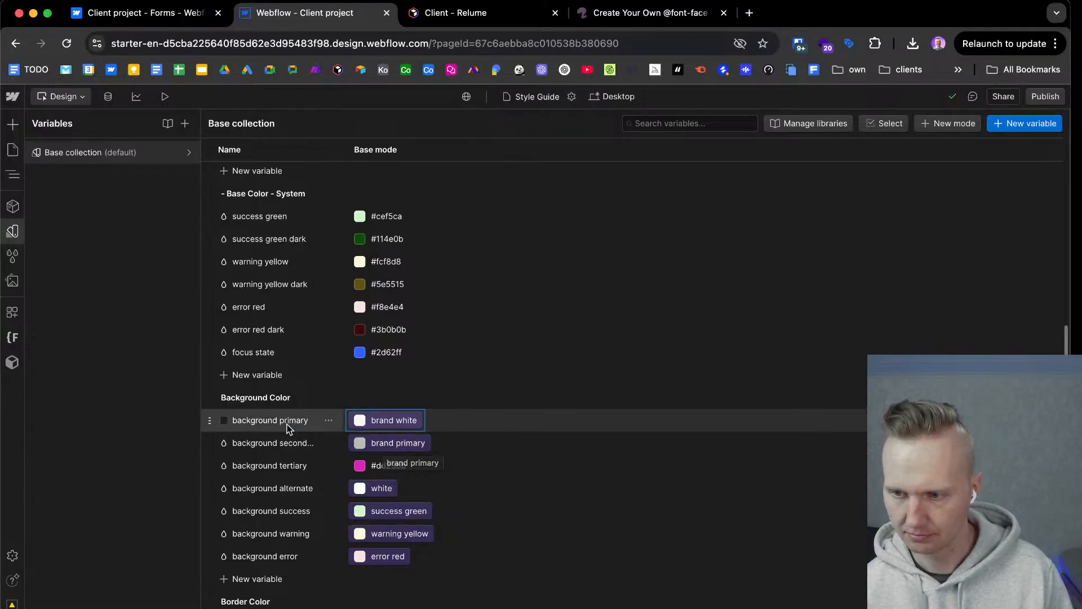
click(403, 445)
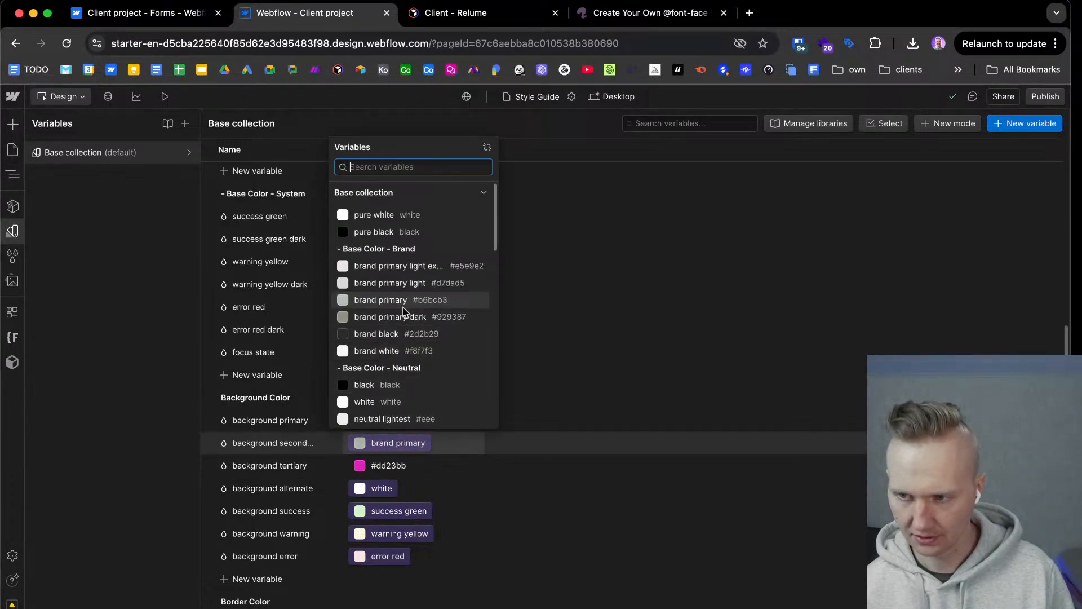
click(401, 267)
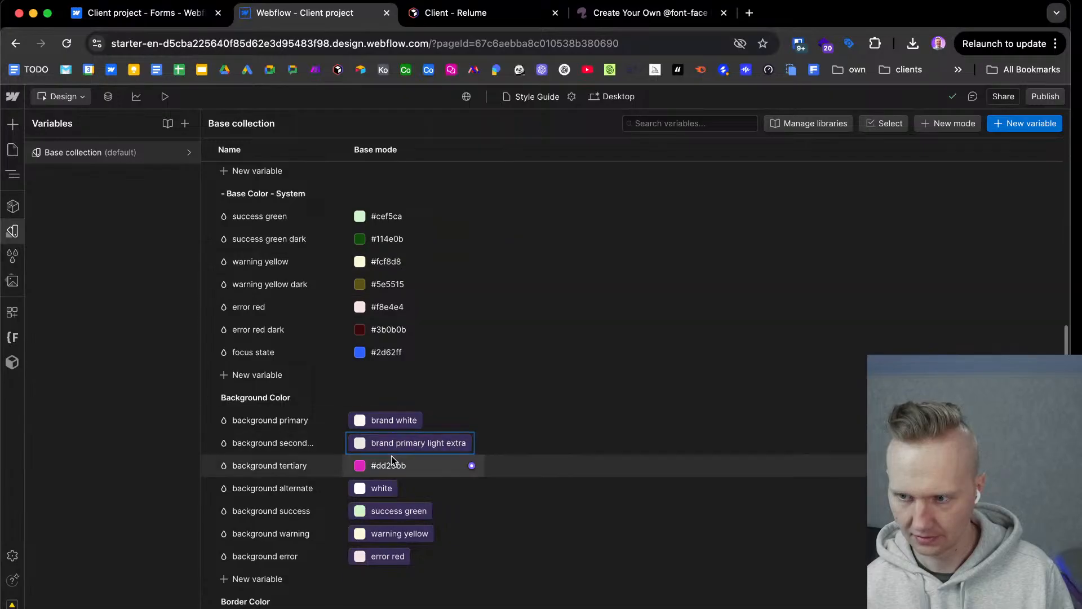
Link background tertiary to brand primary dark and background alternate to brand black.
click(429, 468)
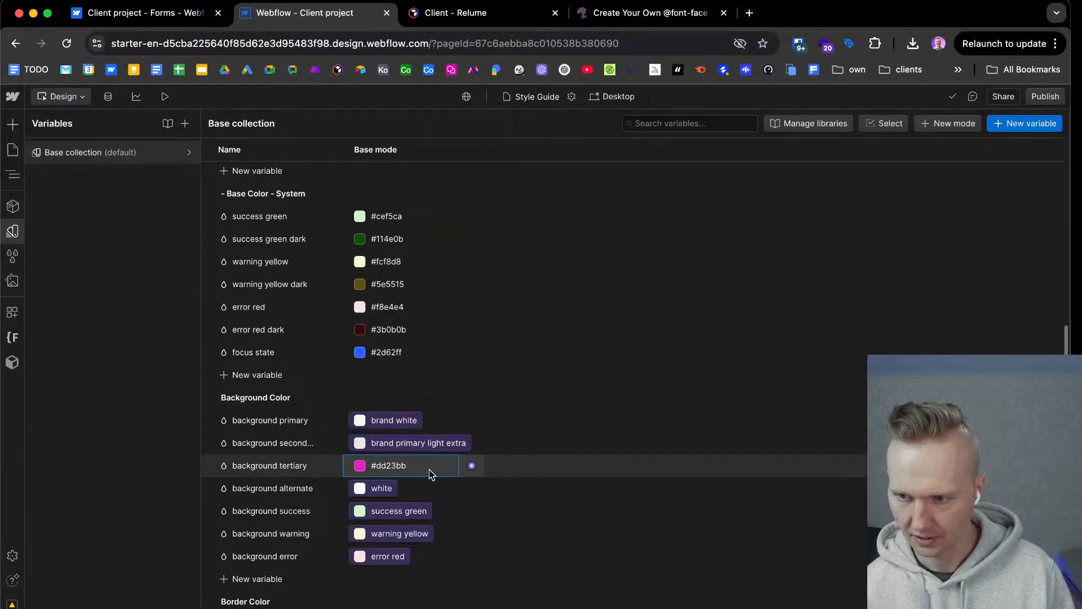
click(472, 466)
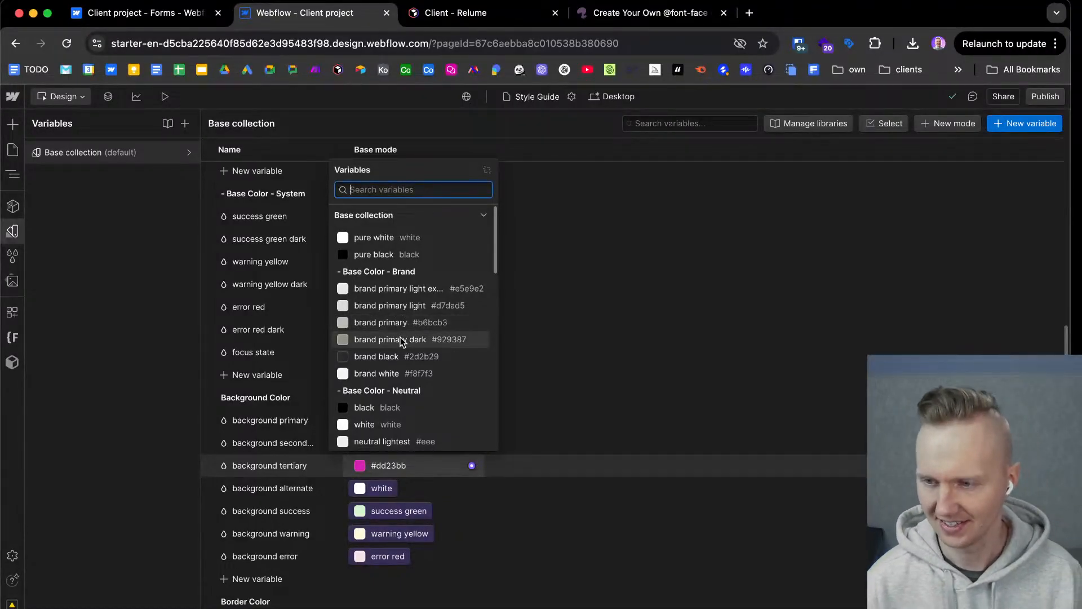
key(Escape)
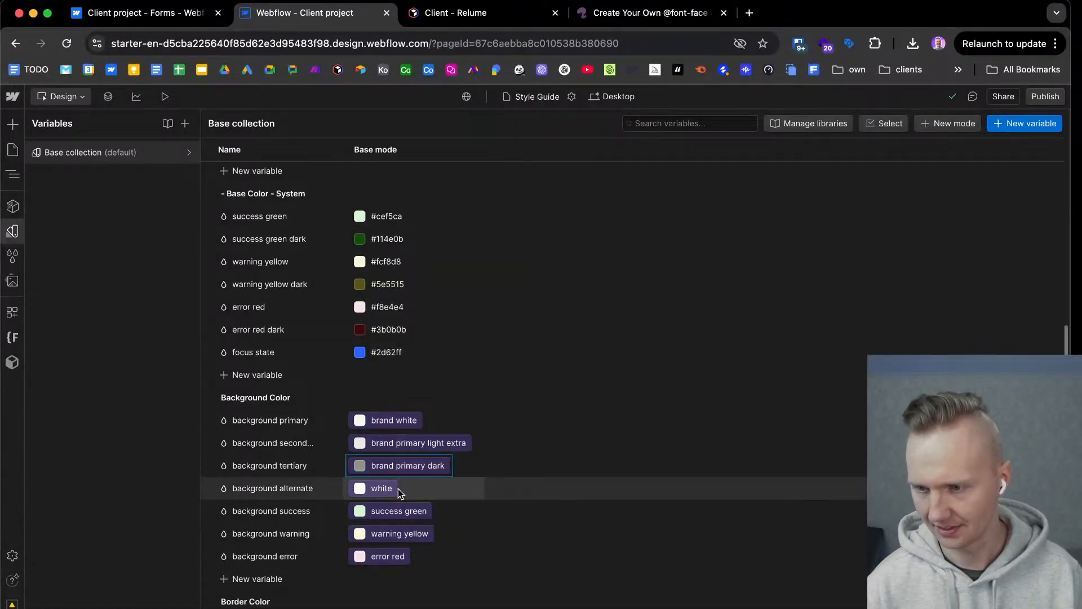
click(383, 488)
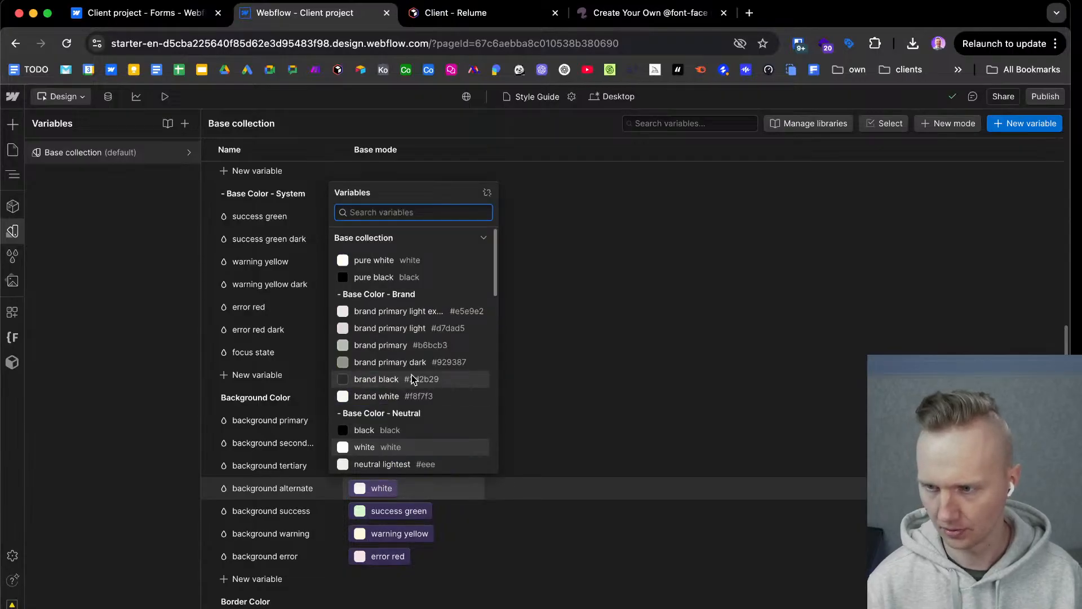
click(400, 380)
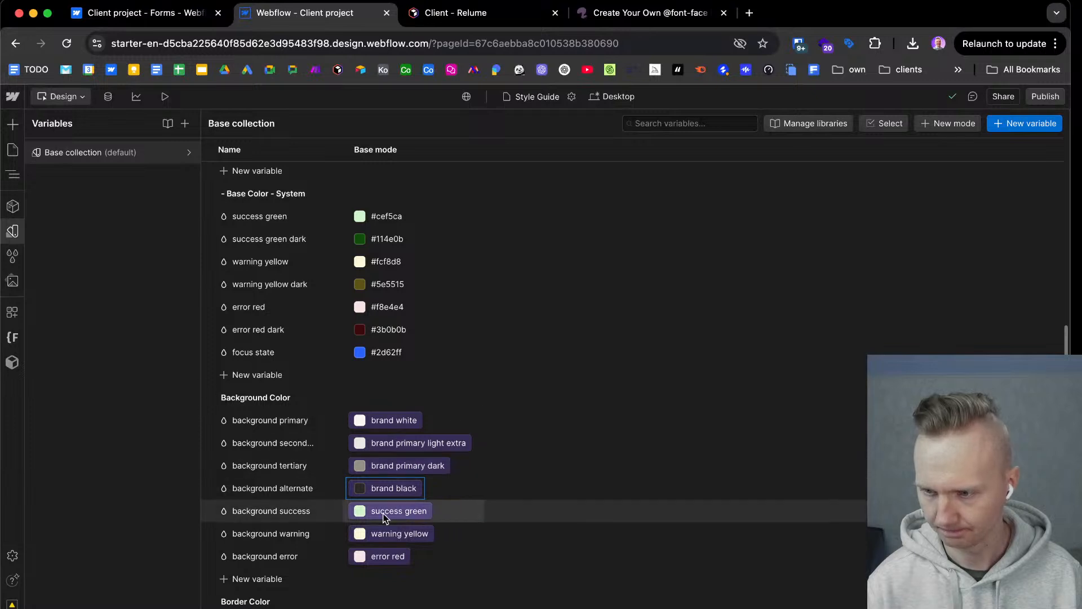
Link the border primary variable to brand primary dark.
scroll(385, 514, down, 2)
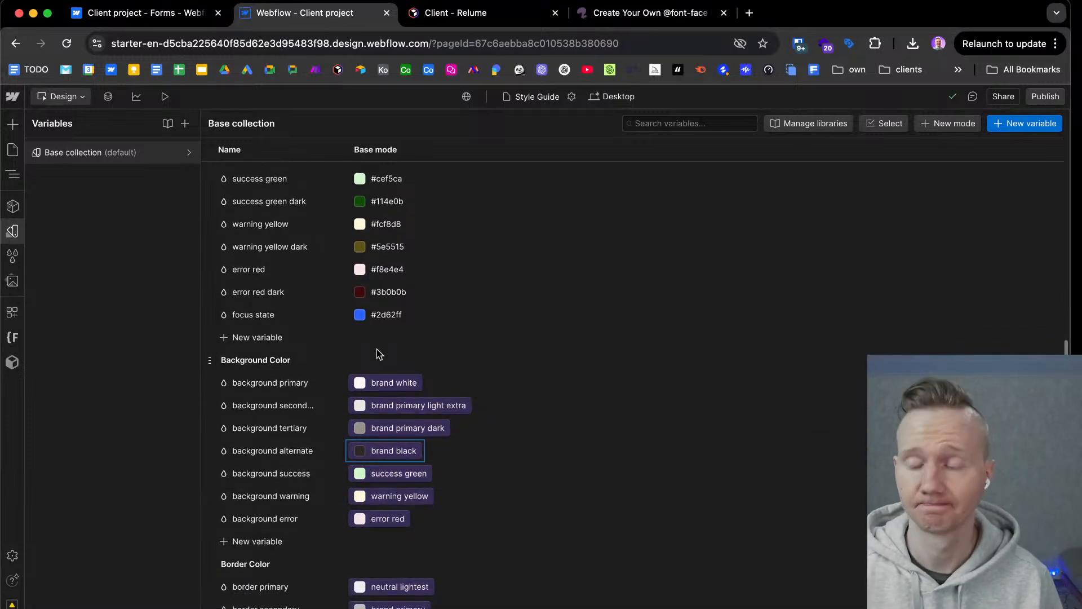
scroll(428, 389, down, 4)
scroll(428, 401, down, 6)
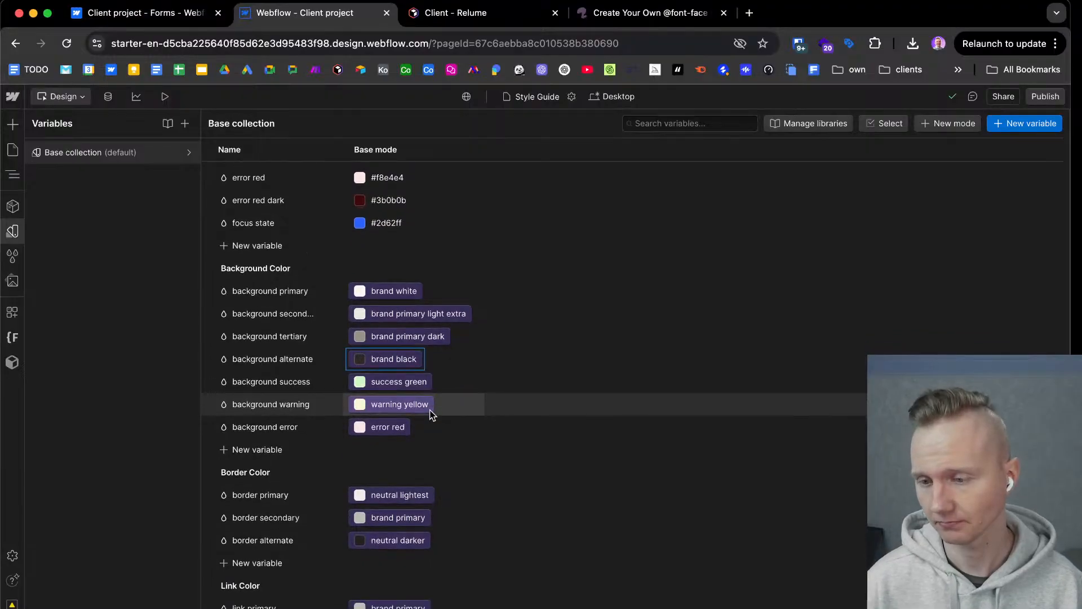
click(399, 390)
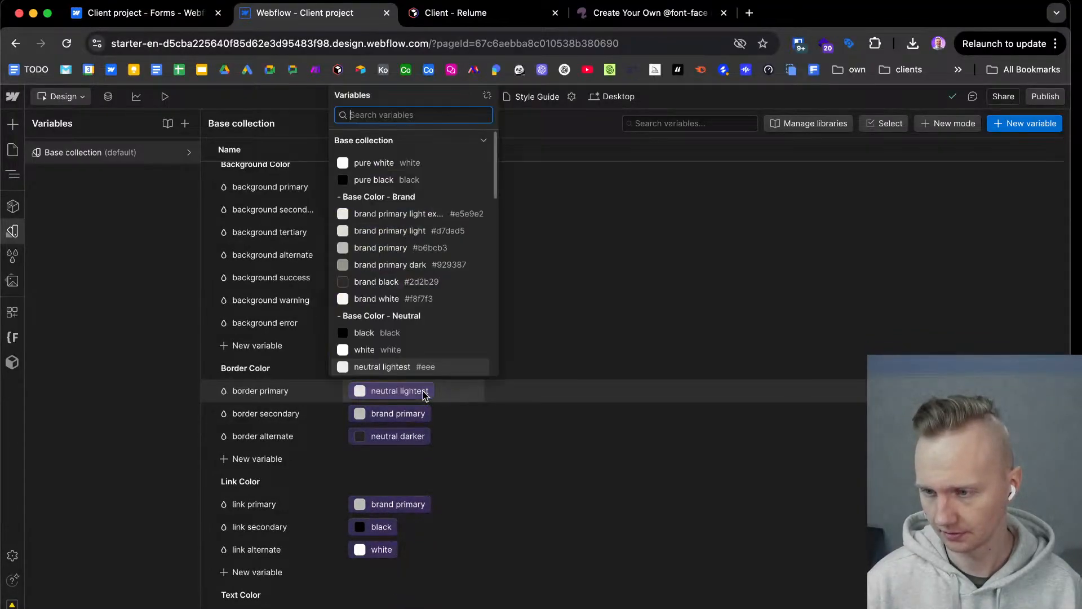
click(420, 264)
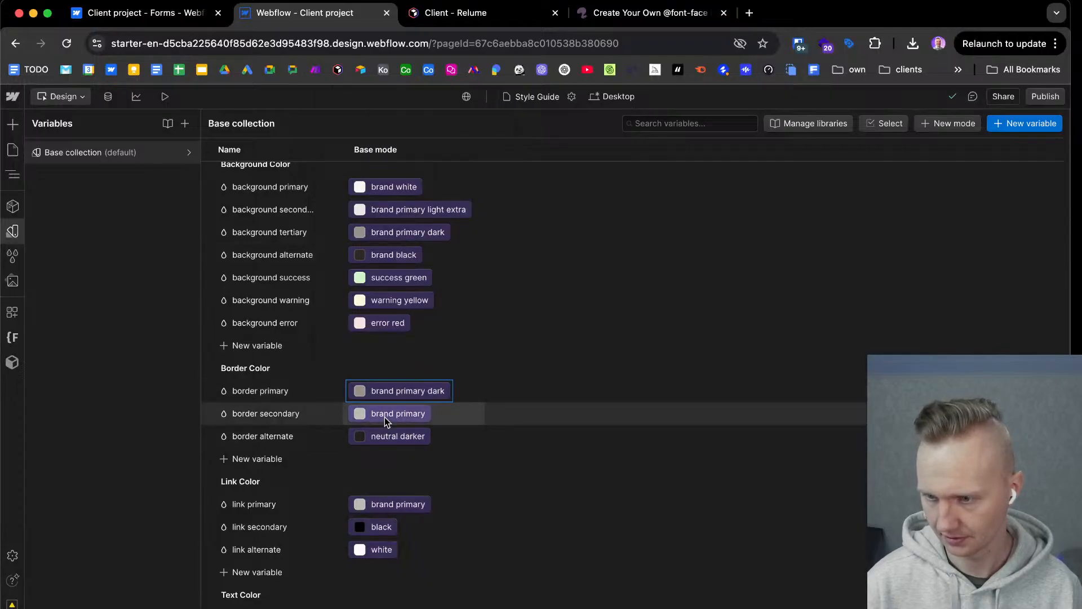
drag(384, 417, 392, 457)
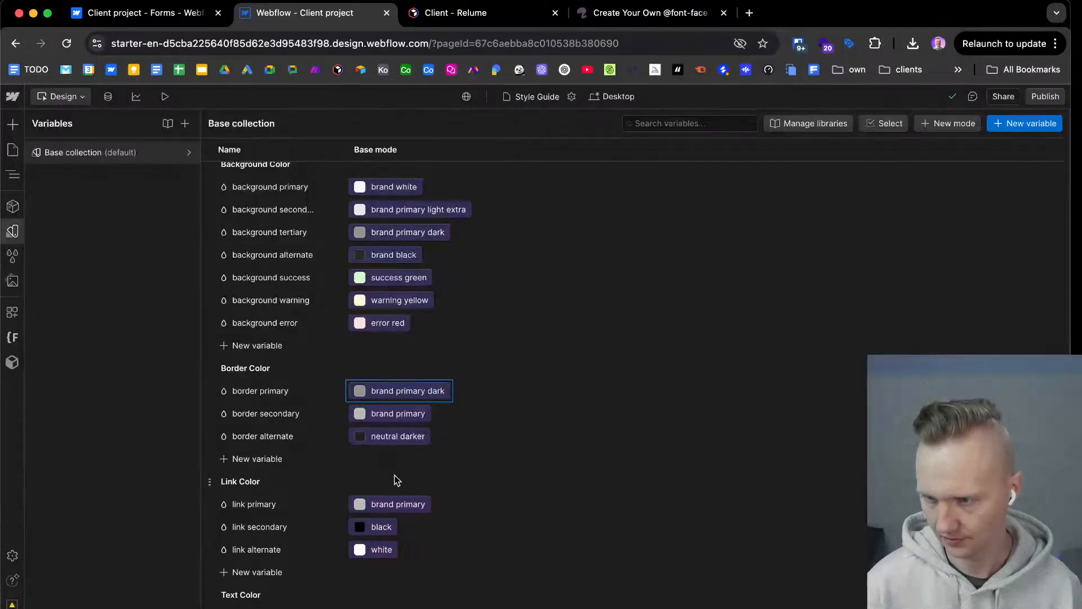
Link the border alternate variable to black from the neutral base colors.
scroll(395, 475, down, 3)
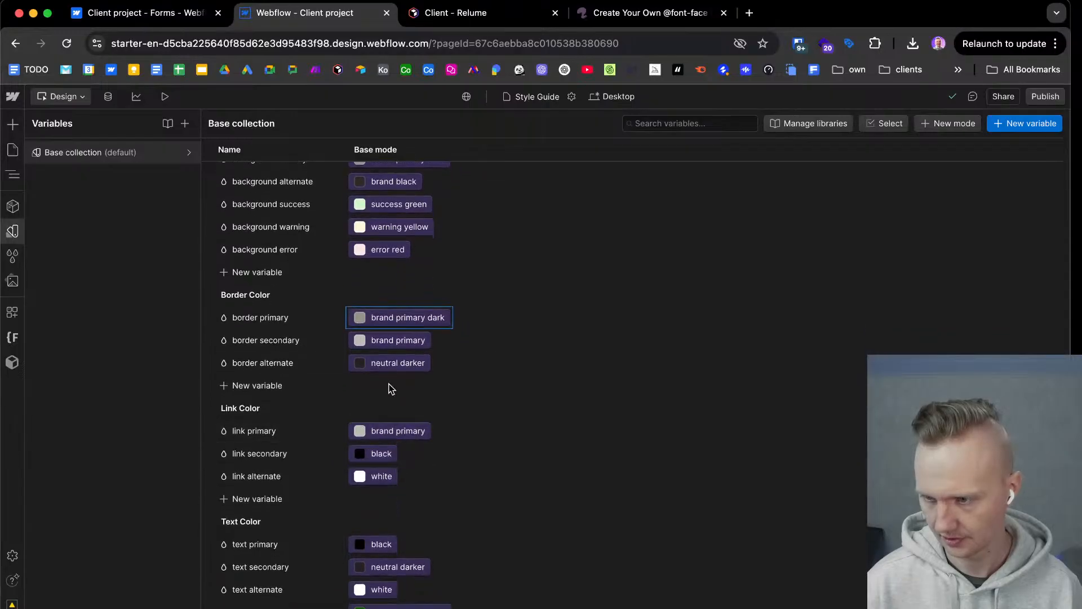
click(396, 364)
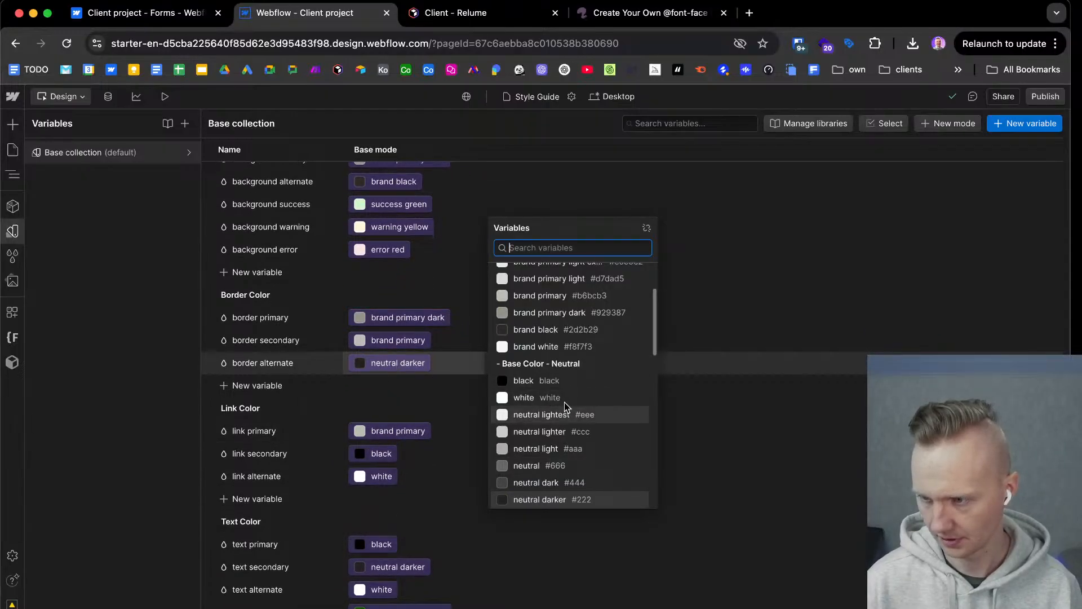
click(565, 382)
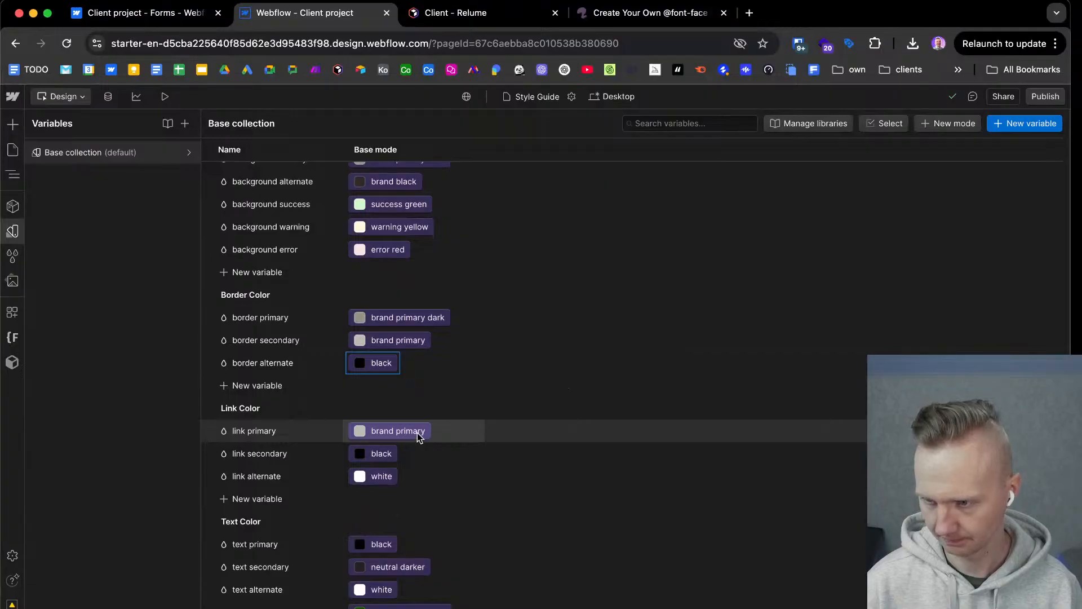
Link the border alternate variable to brand black from the brand base colors.
click(381, 363)
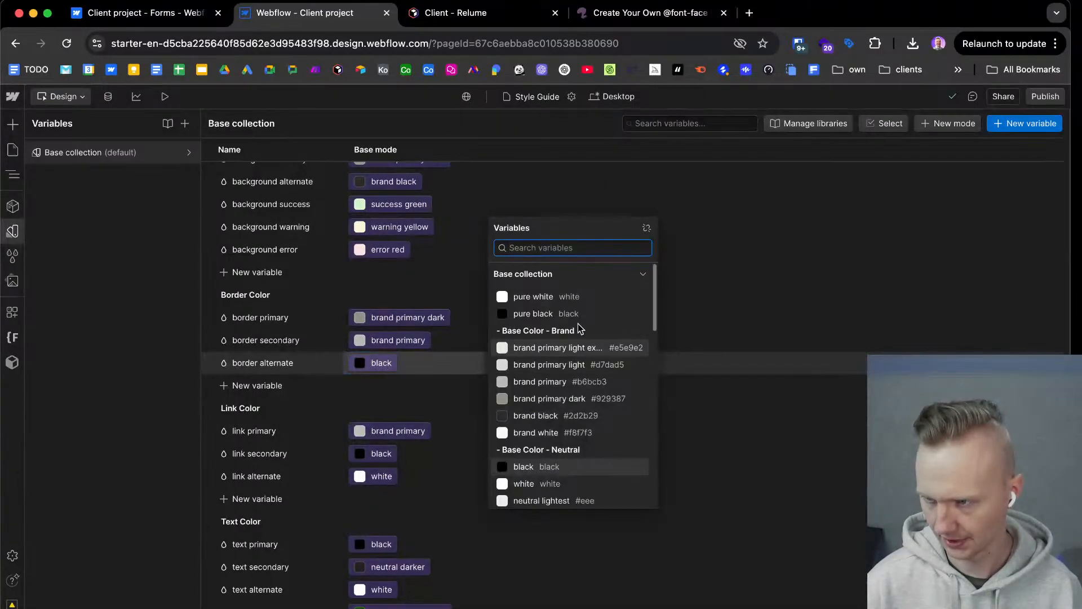
scroll(549, 417, down, 4)
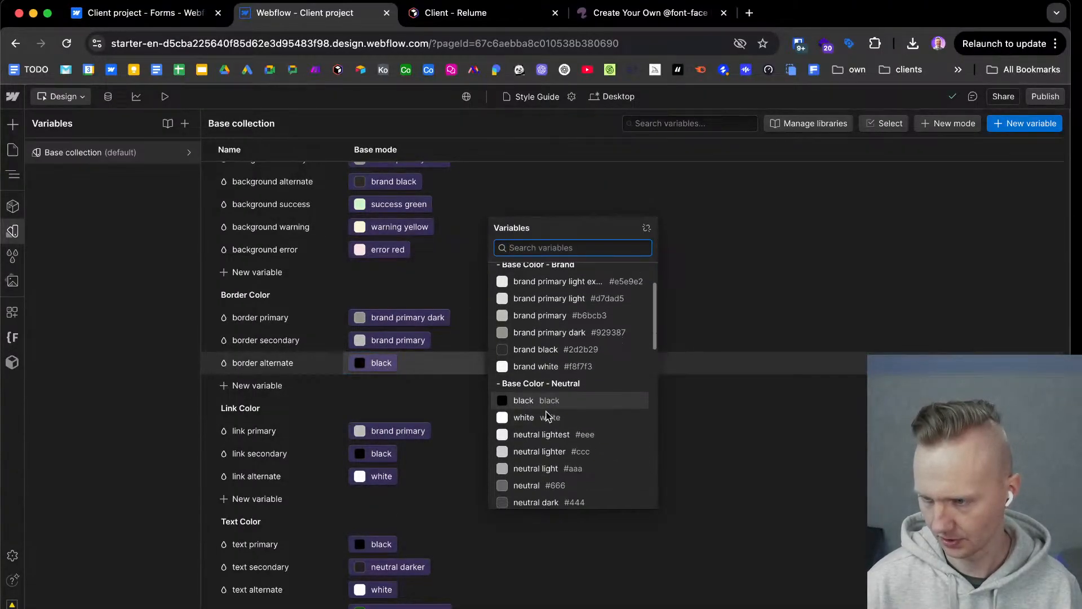
scroll(545, 406, up, 3)
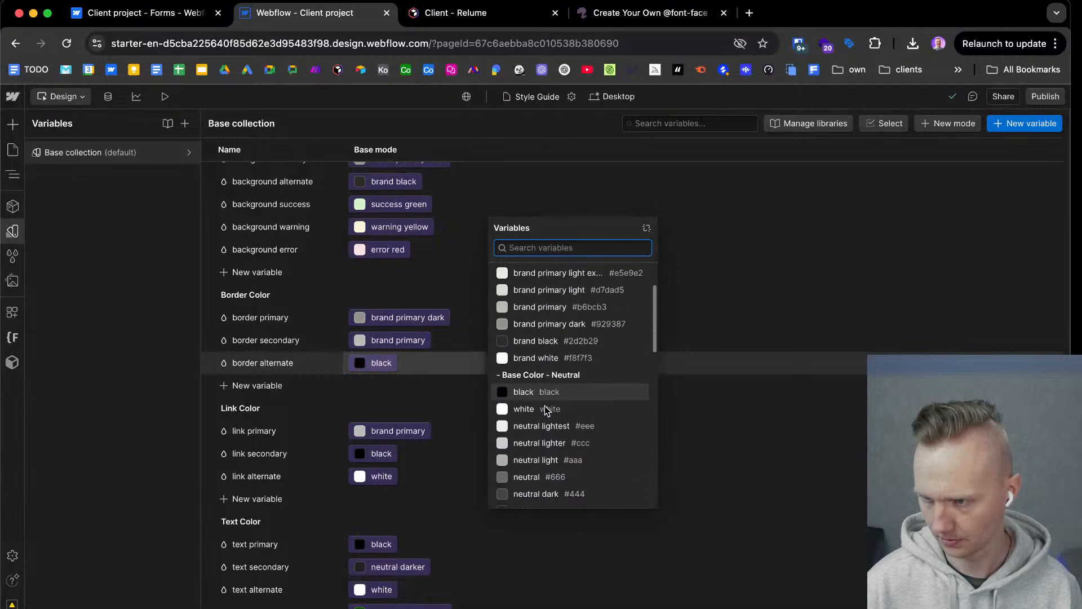
scroll(533, 393, up, 1)
click(536, 364)
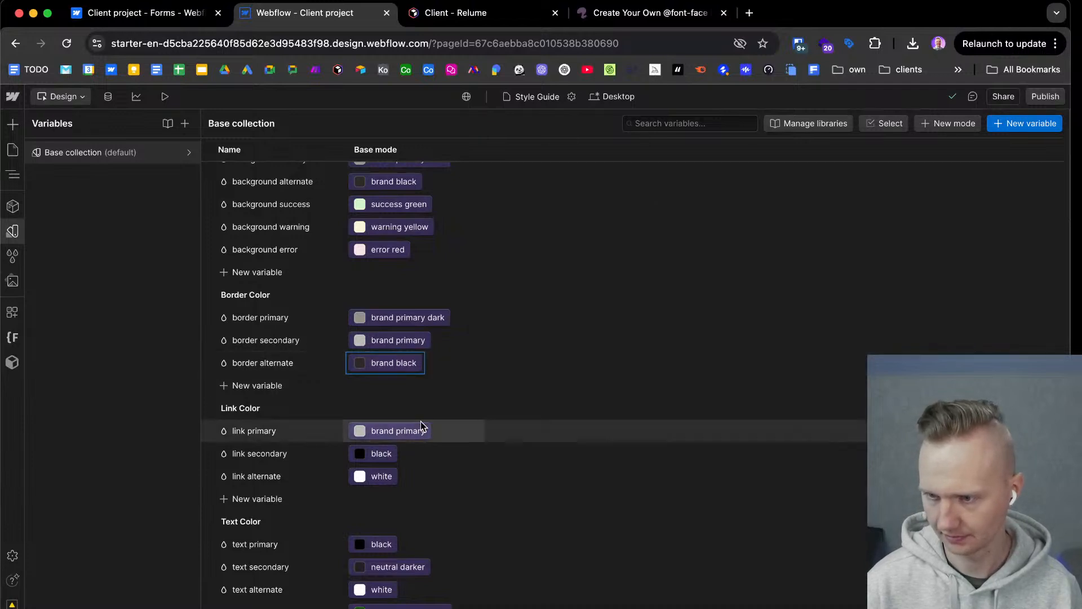
Link the link primary variable to brand primary dark and link secondary to brand black.
scroll(415, 432, down, 2)
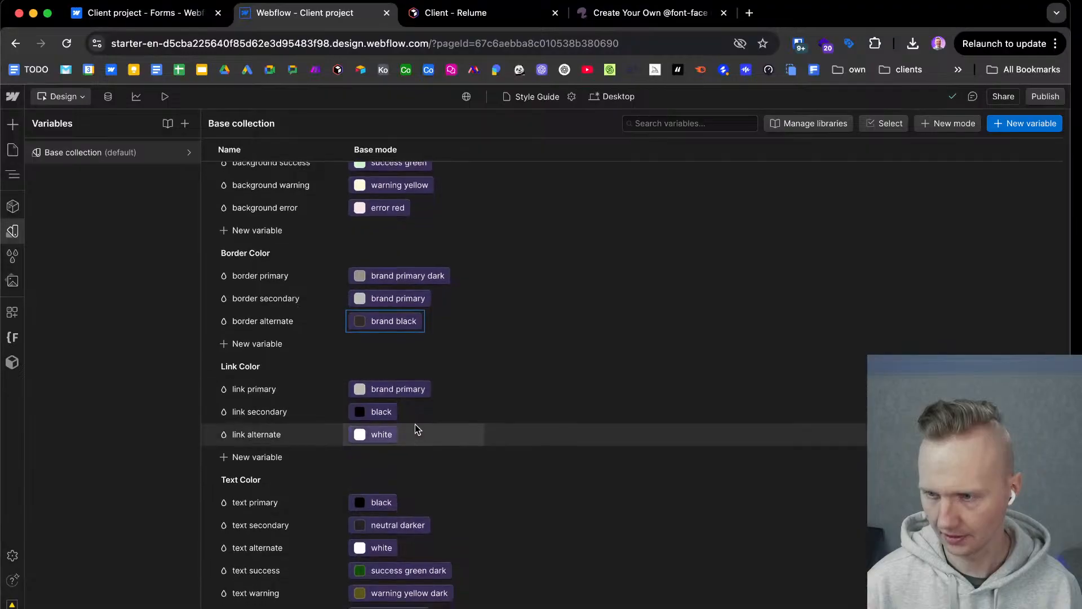
click(414, 391)
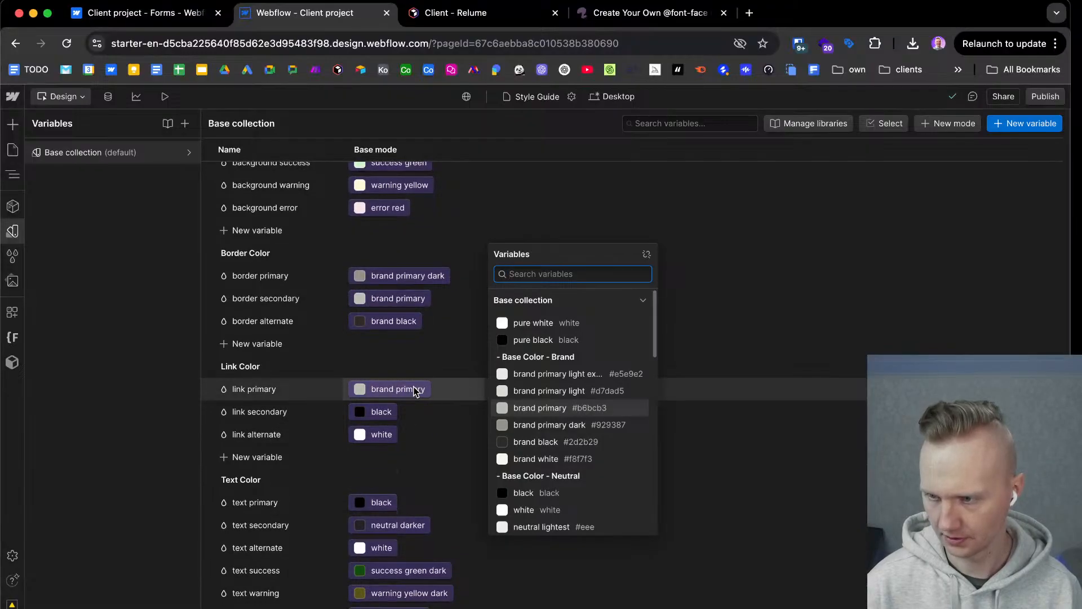
click(583, 425)
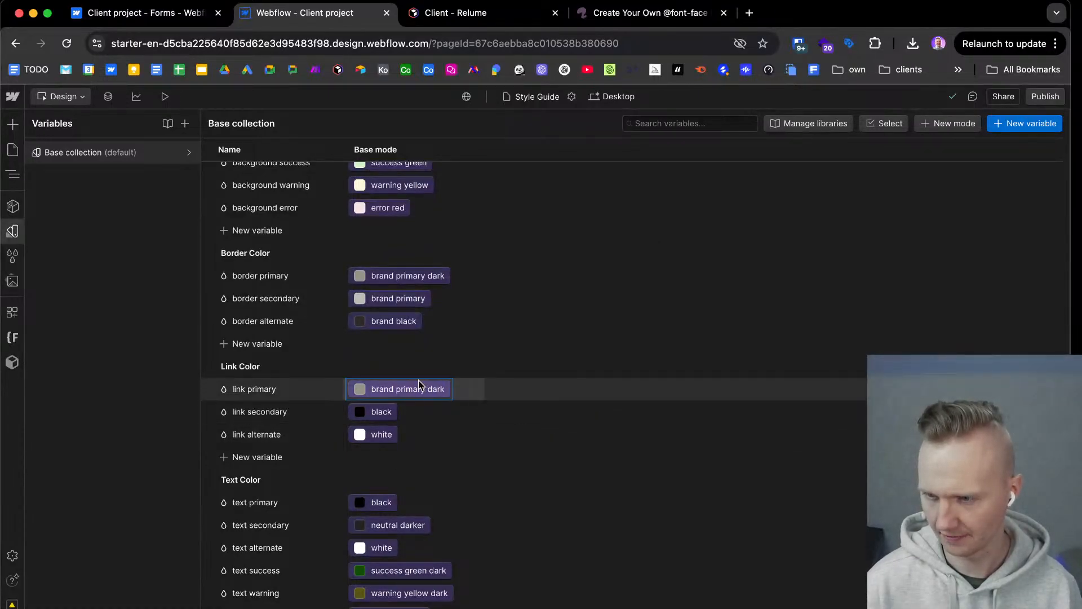
click(382, 412)
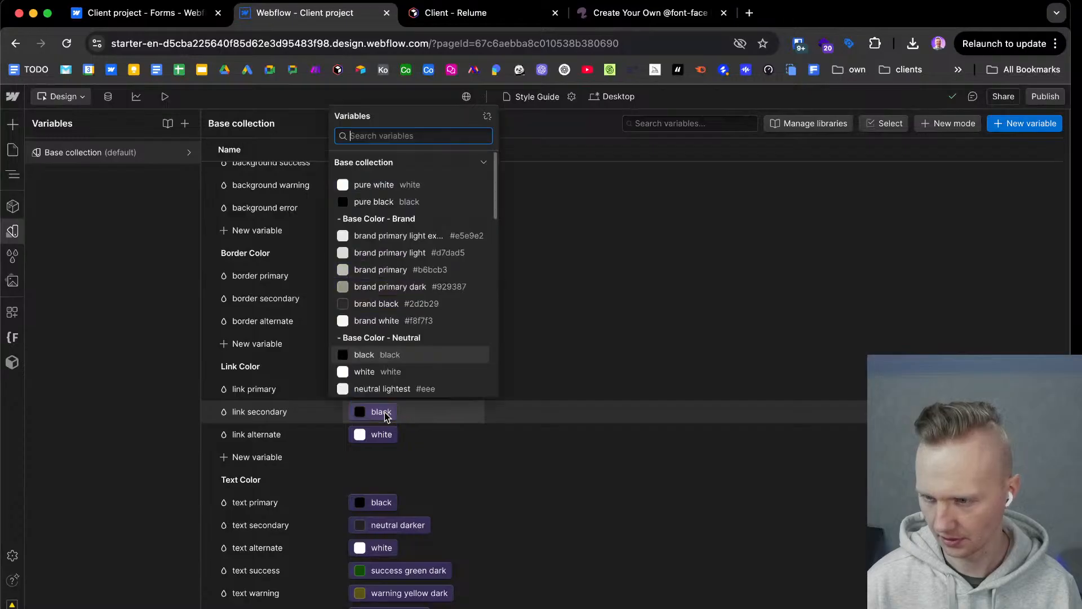
click(396, 305)
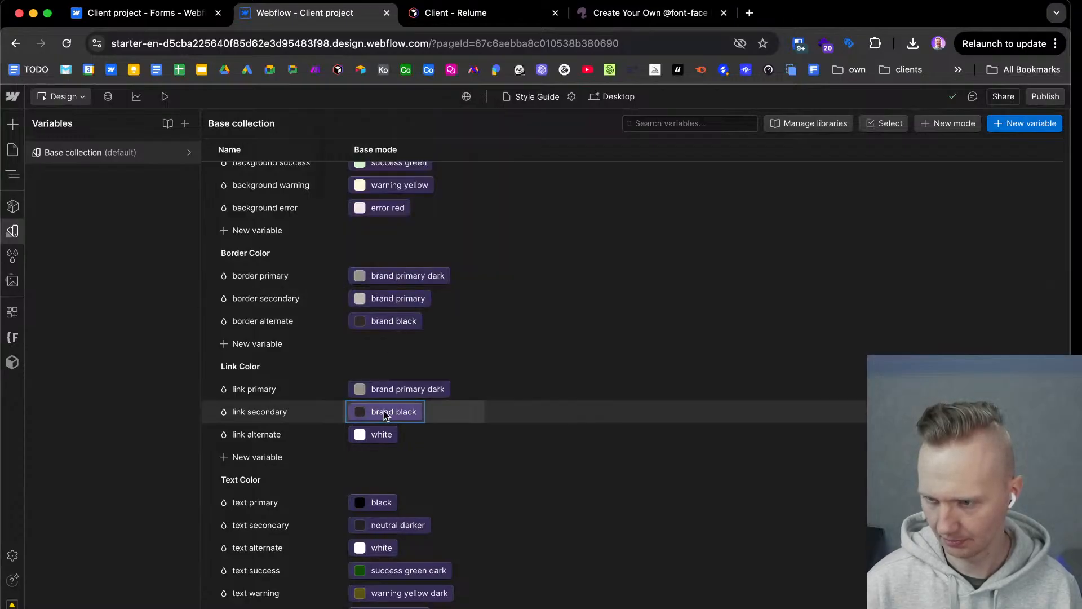
Link the link alternate variable to brand white and the text primary variable to brand black.
click(385, 434)
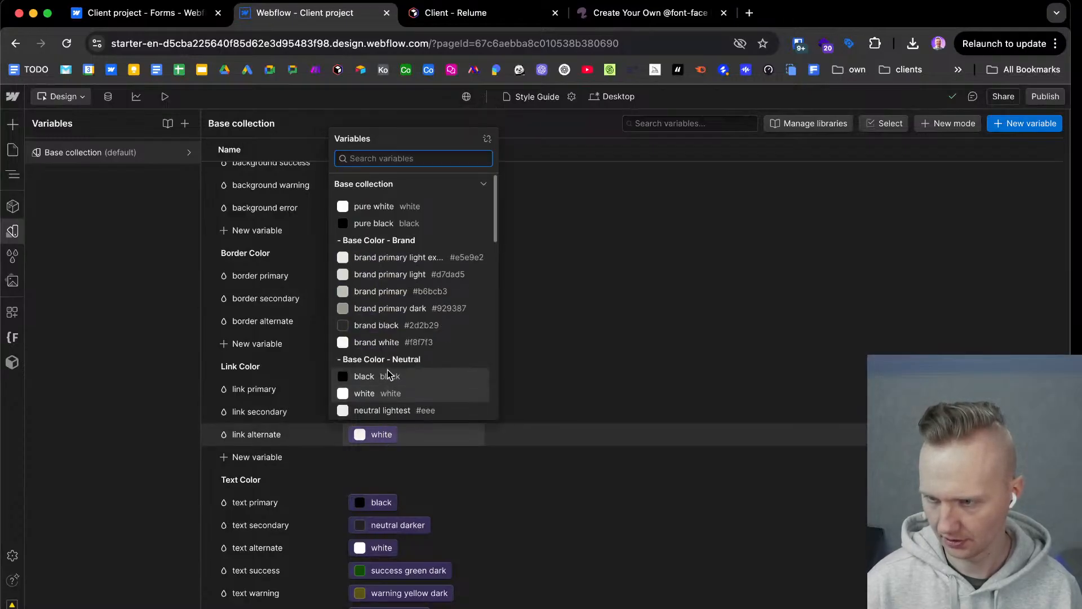
click(388, 437)
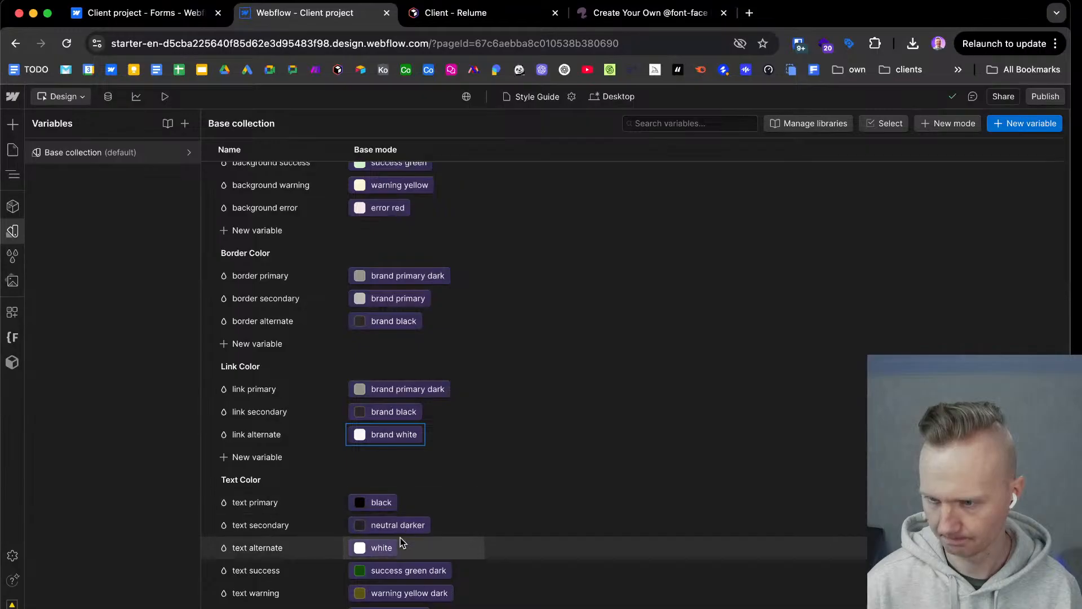
click(387, 504)
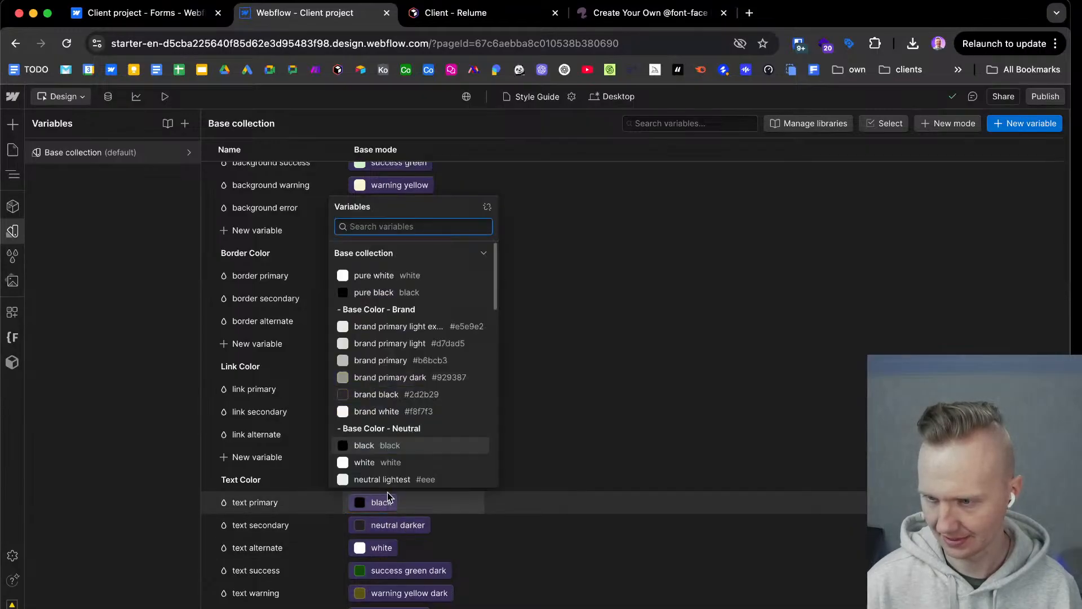
click(389, 394)
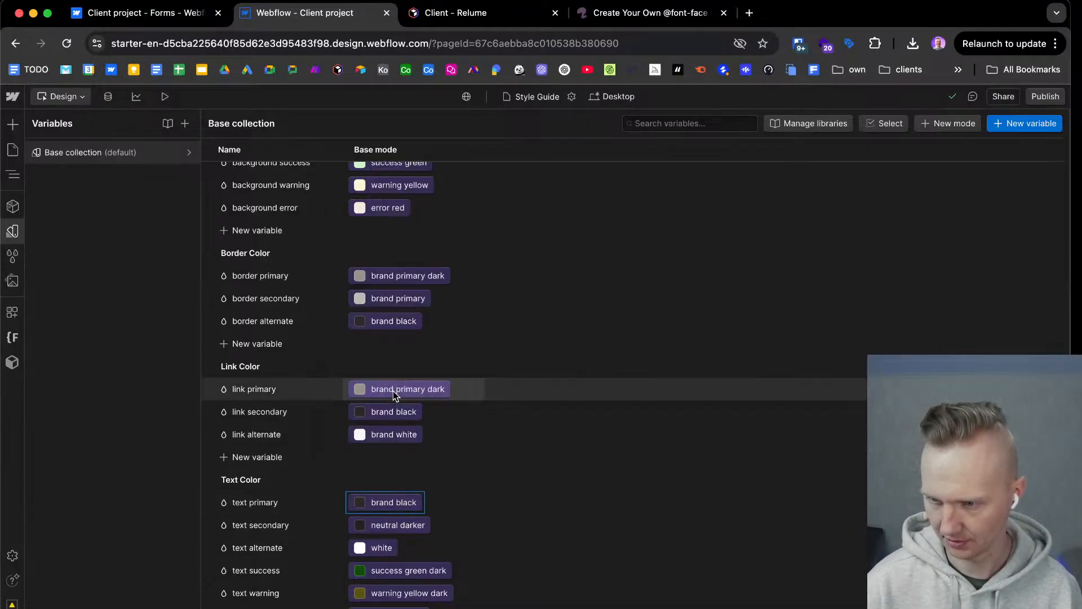
Link the text secondary variable to brand primary dark and the text alternate variable to brand white.
click(398, 525)
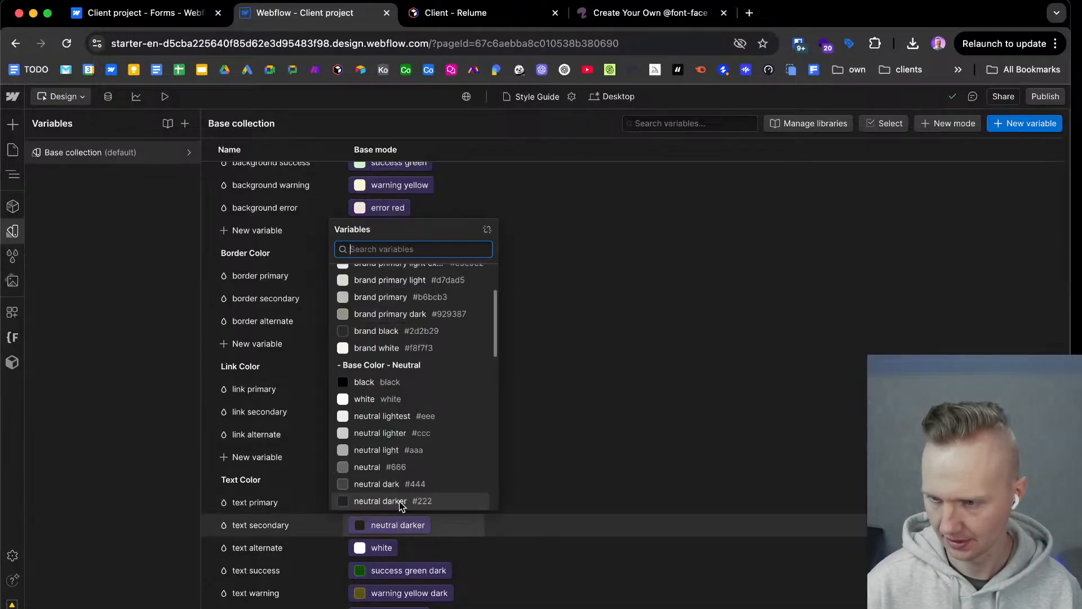
click(399, 315)
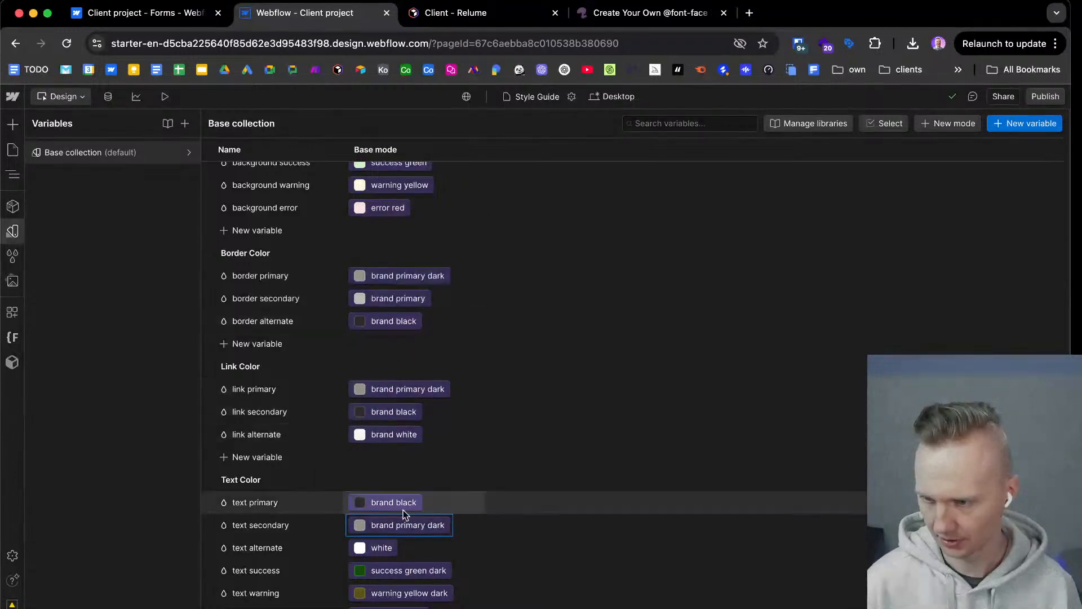
click(390, 546)
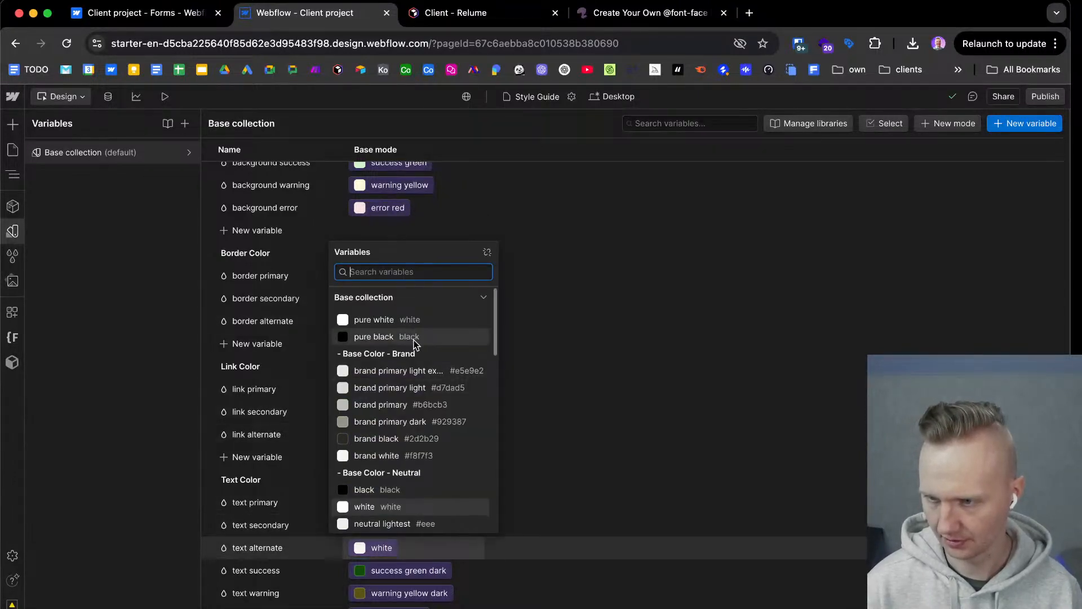
click(404, 456)
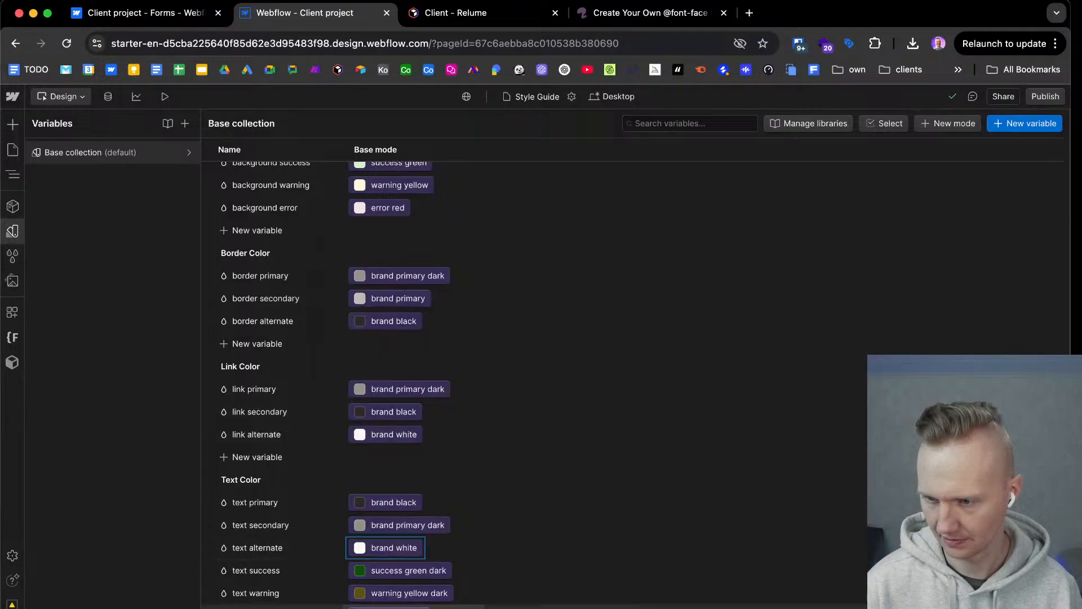
Review the color variables in the base collection and examine how the brand colors appear across the style guide page.
scroll(411, 469, up, 10)
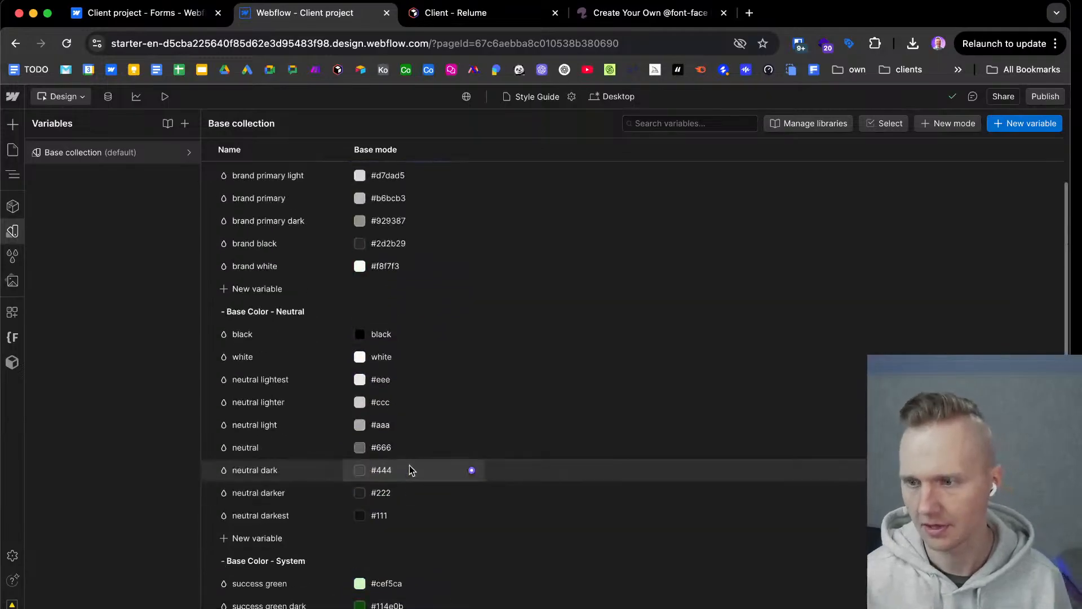
scroll(418, 513, down, 7)
scroll(424, 507, down, 3)
scroll(418, 451, up, 8)
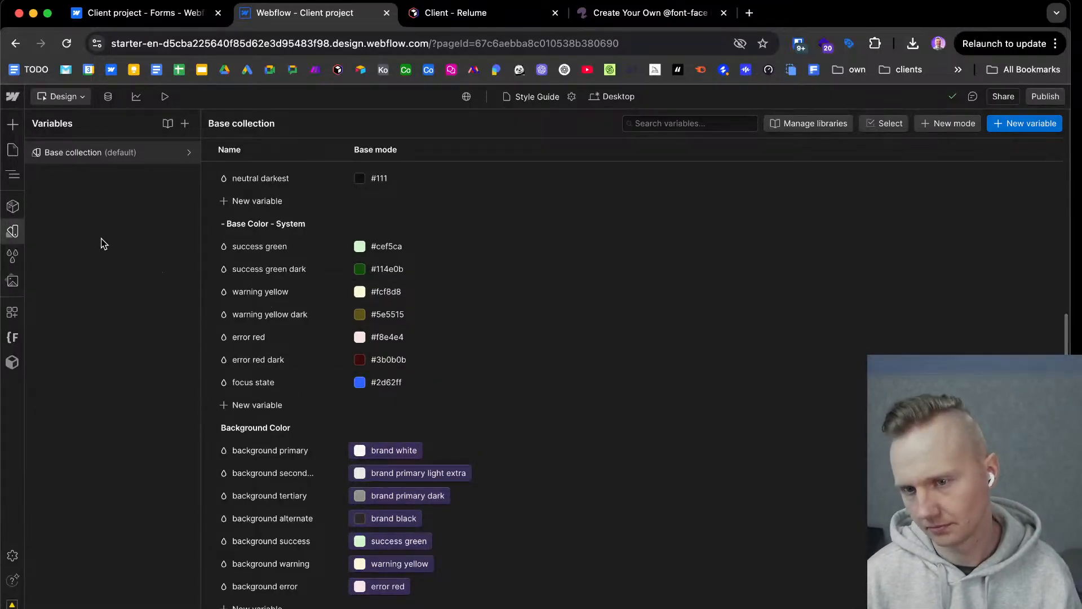
click(17, 235)
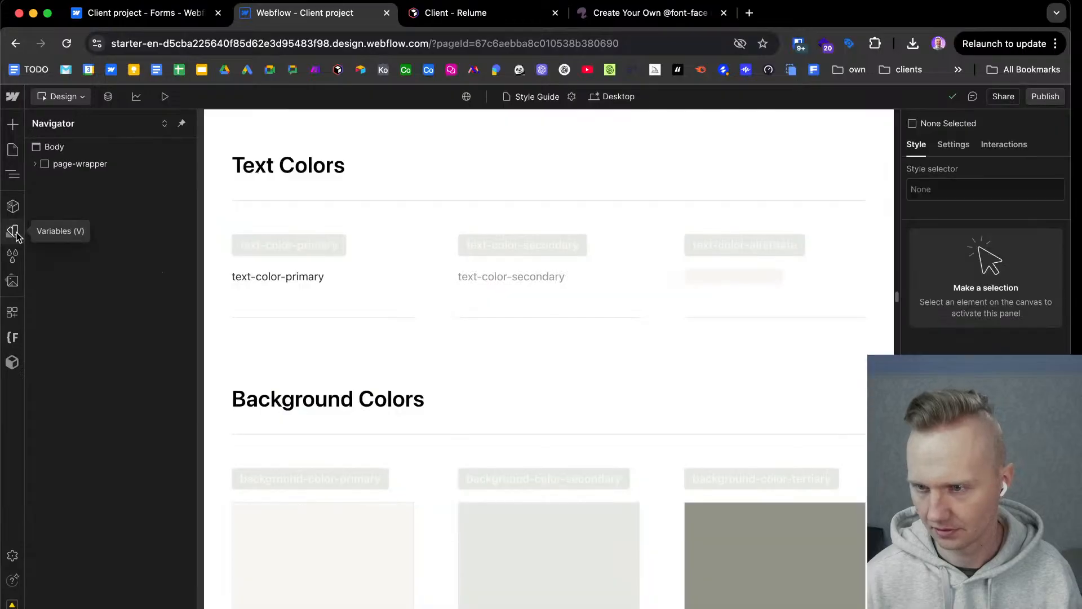
scroll(609, 394, up, 10)
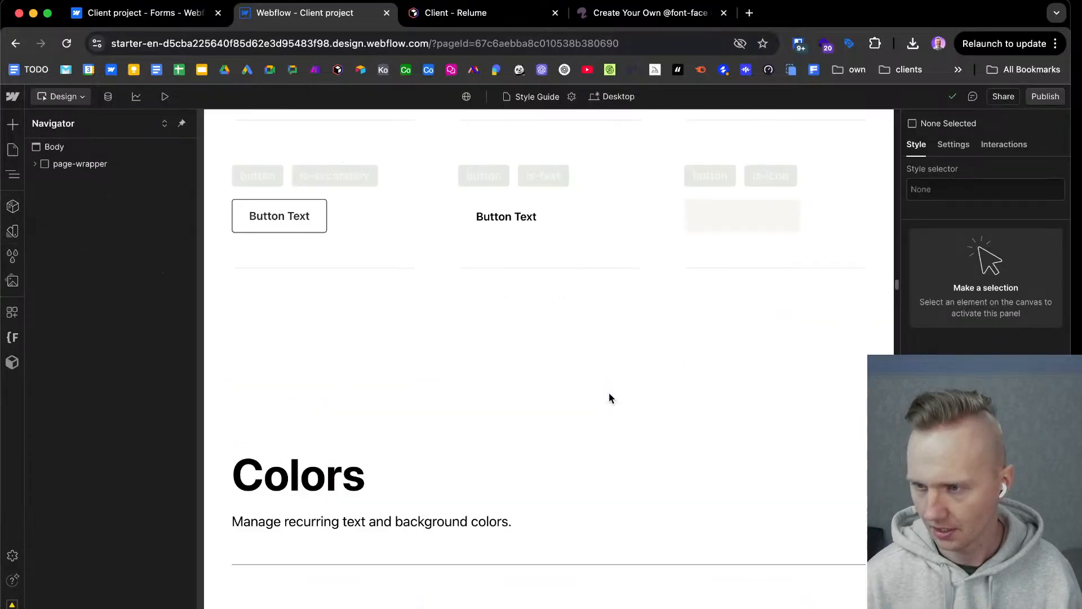
scroll(608, 394, down, 5)
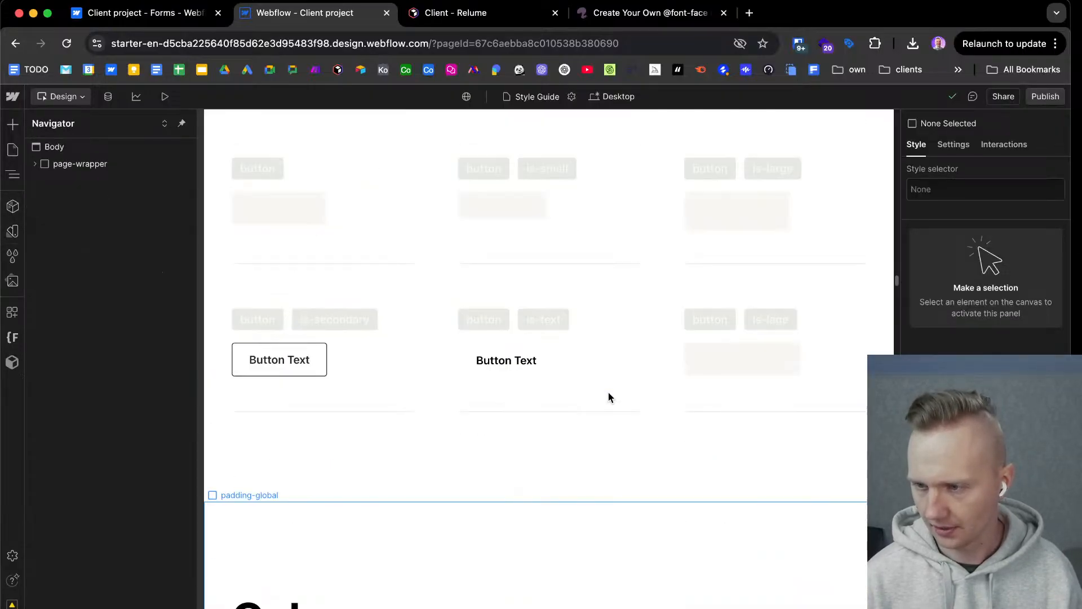
scroll(608, 393, up, 8)
scroll(607, 393, up, 15)
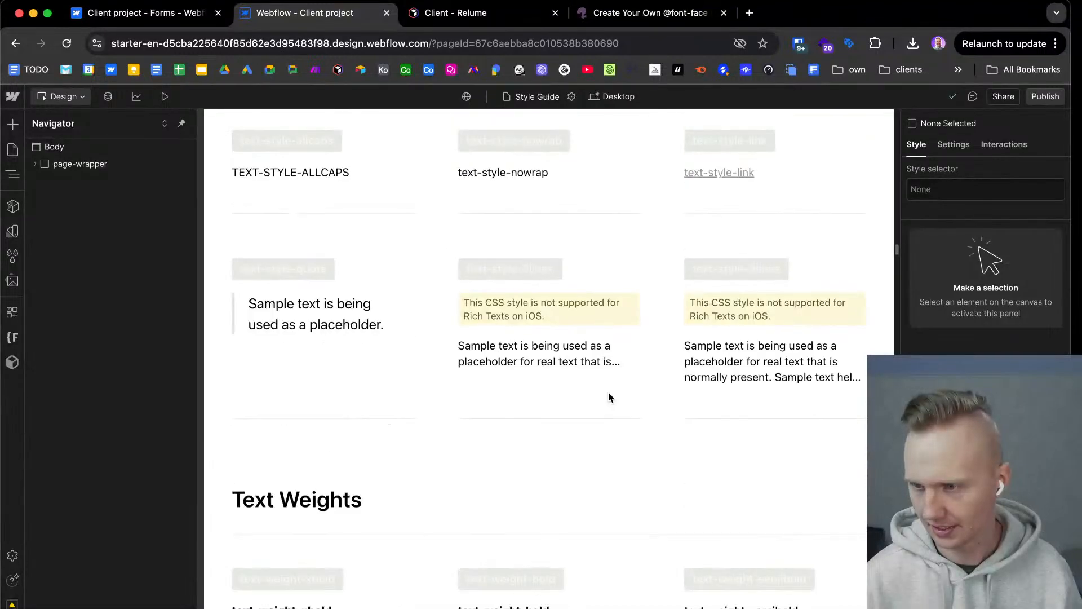
scroll(609, 395, up, 15)
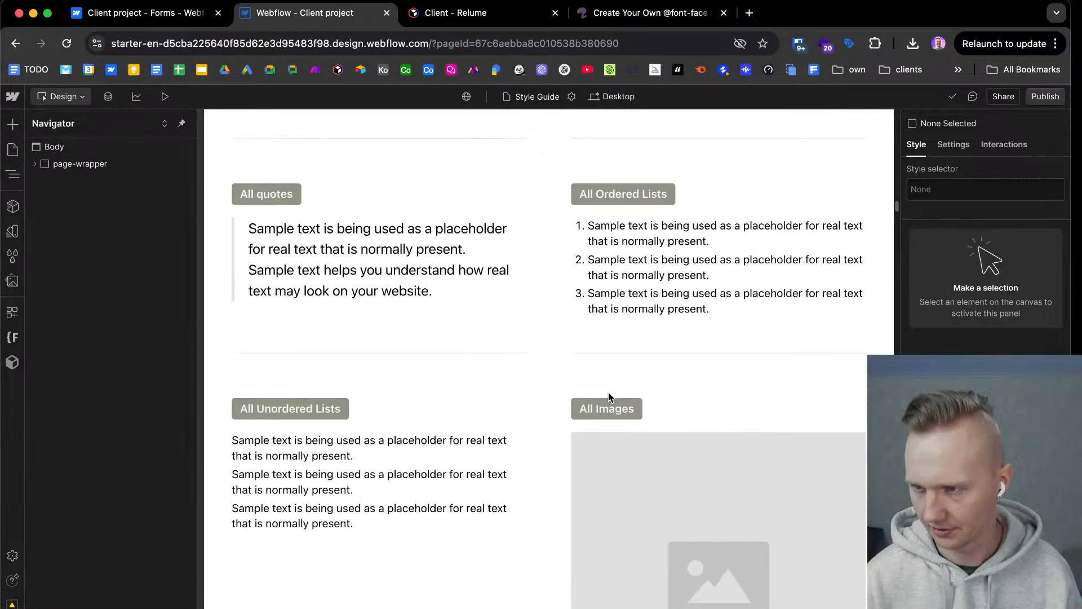
scroll(614, 385, up, 10)
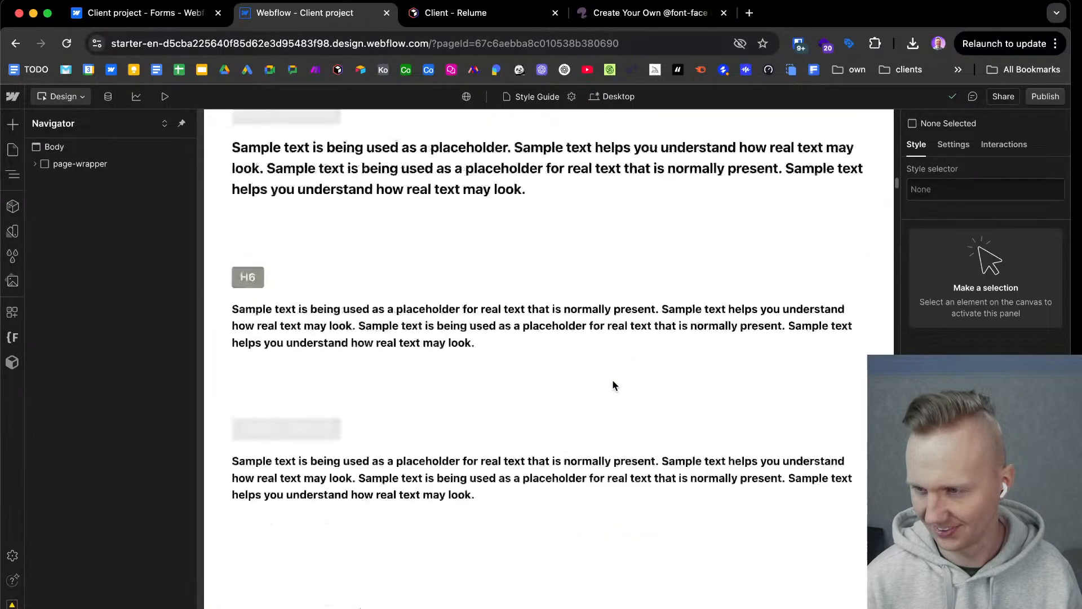
scroll(612, 386, up, 10)
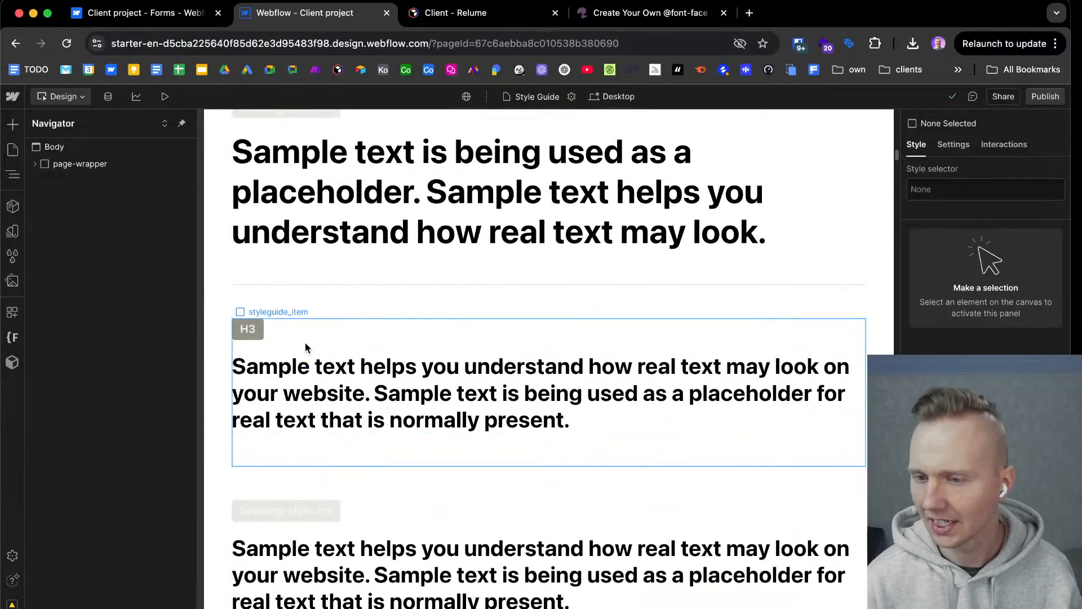
scroll(264, 331, up, 1)
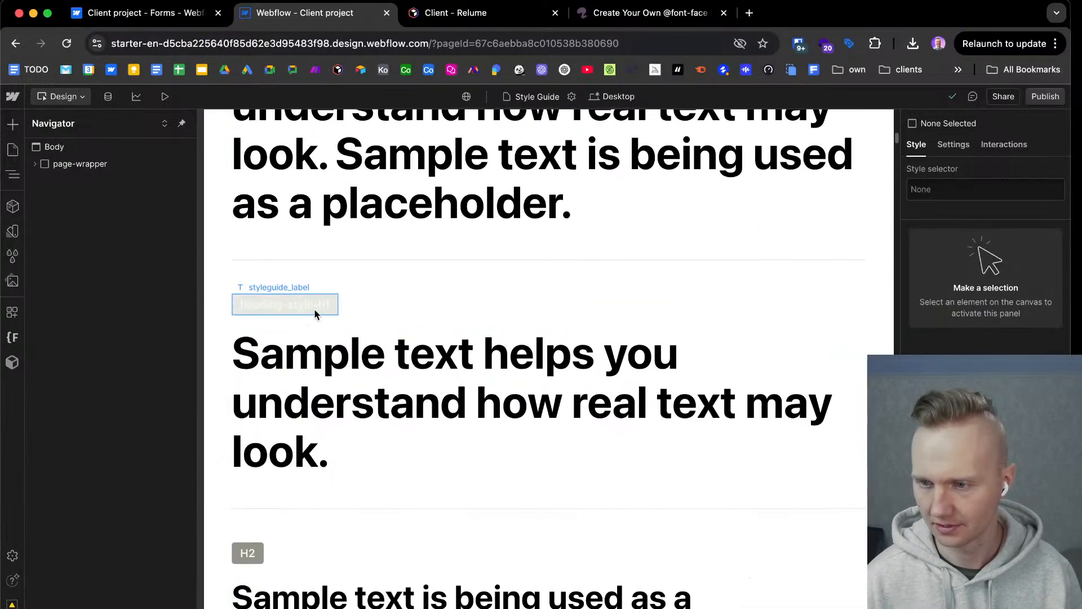
Set the background color of the H1 label's styleguide_label is-tag class to bright magenta.
click(337, 306)
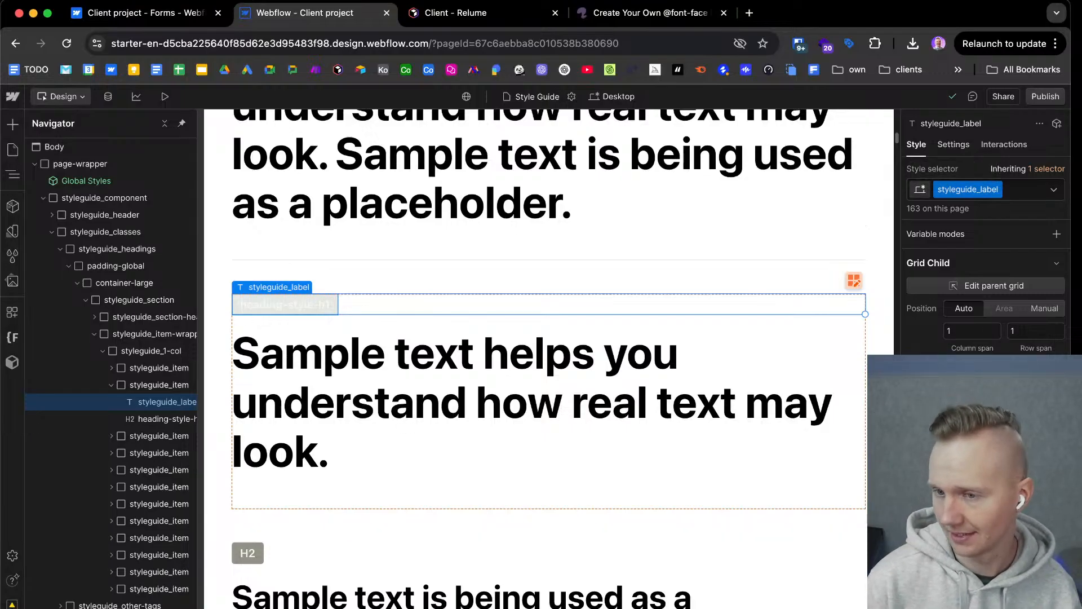
scroll(310, 322, up, 4)
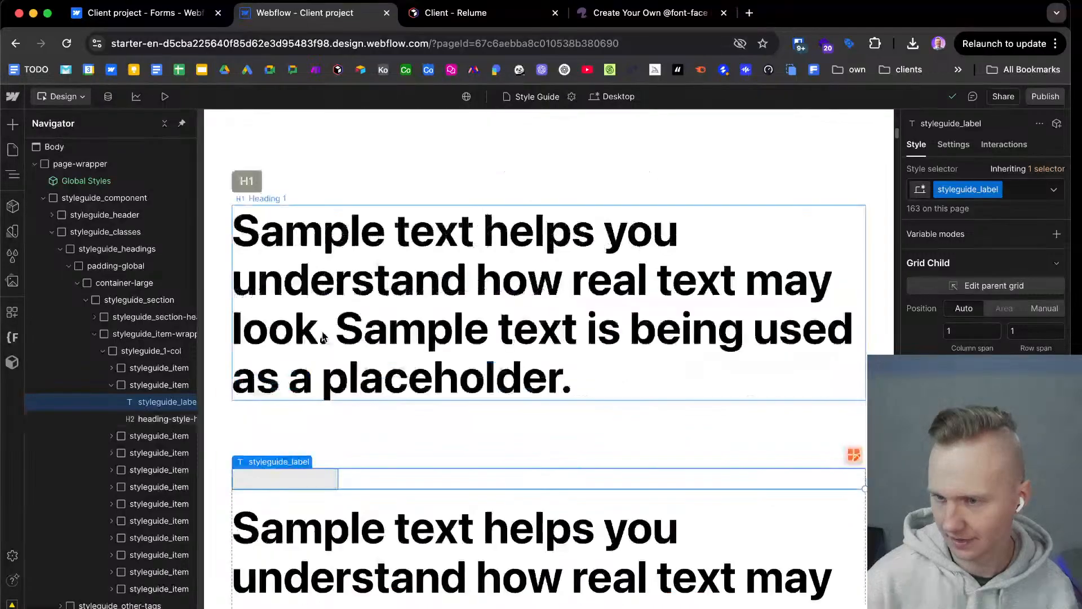
click(255, 202)
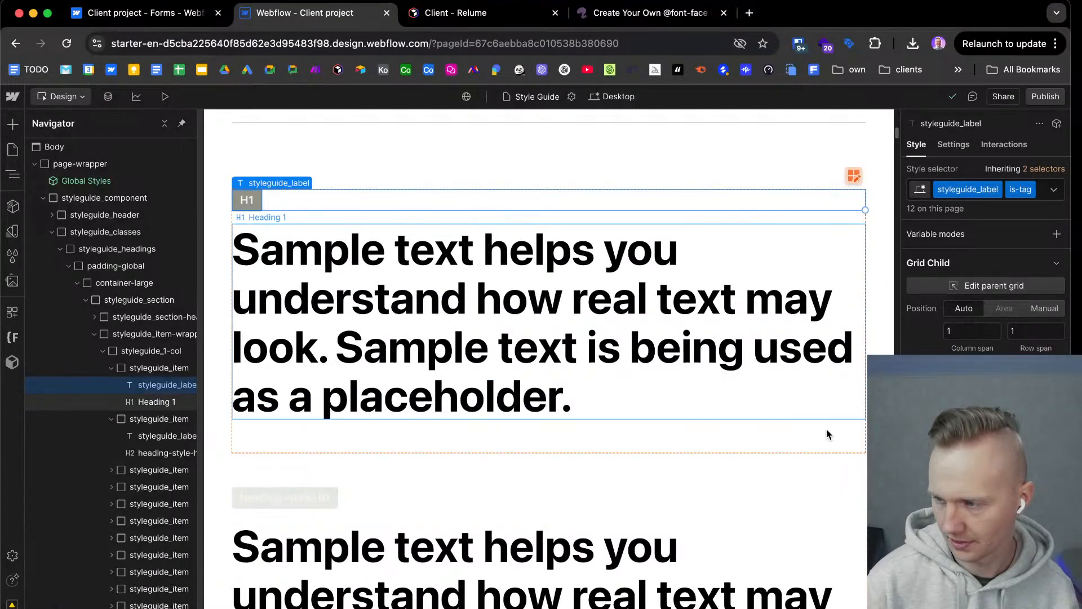
scroll(986, 293, down, 5)
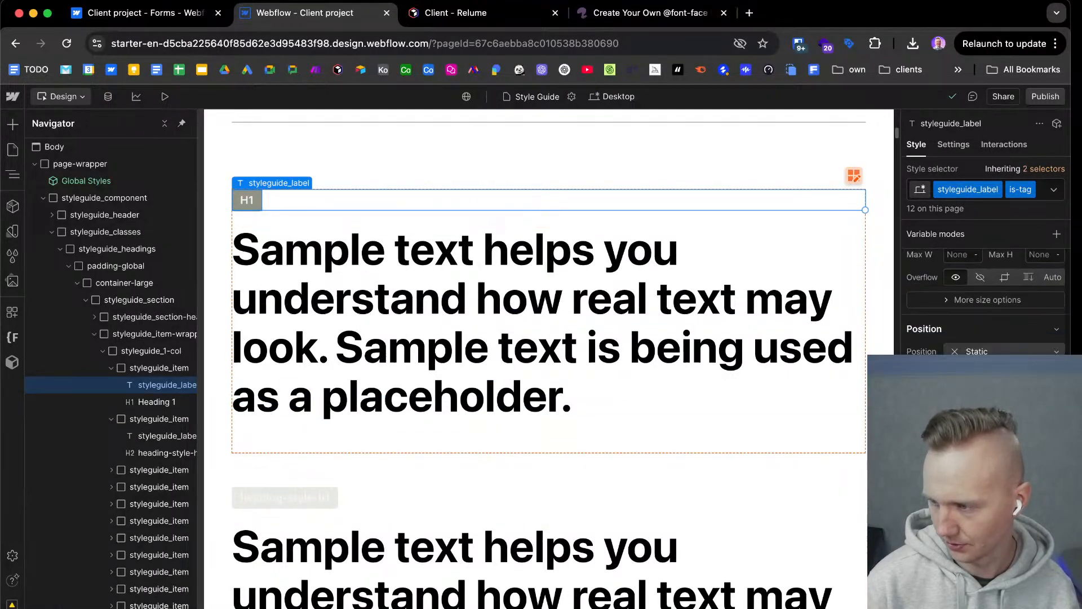
click(1006, 541)
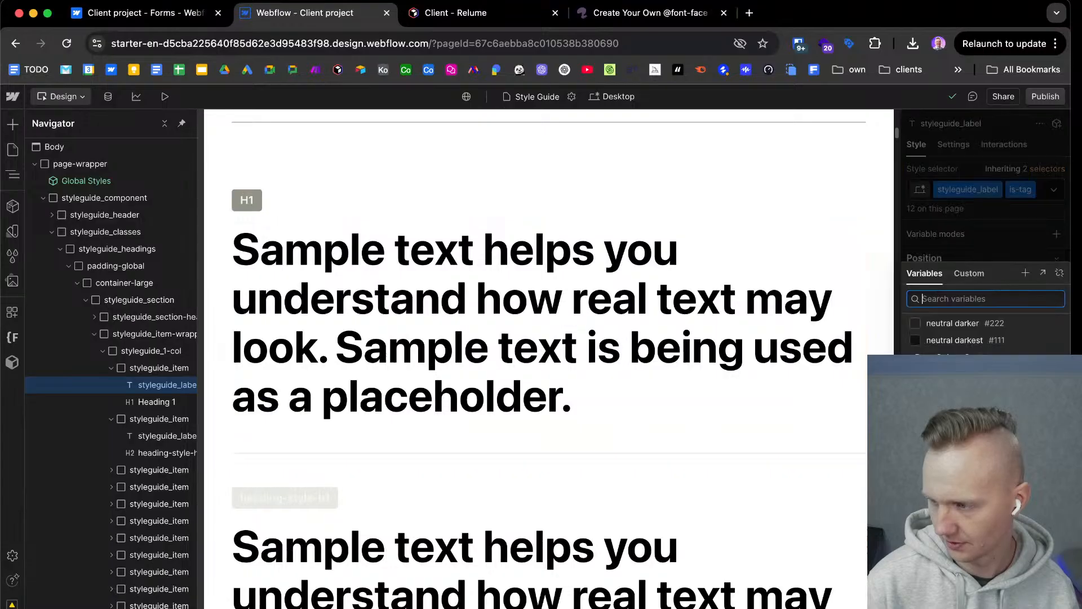
click(1061, 275)
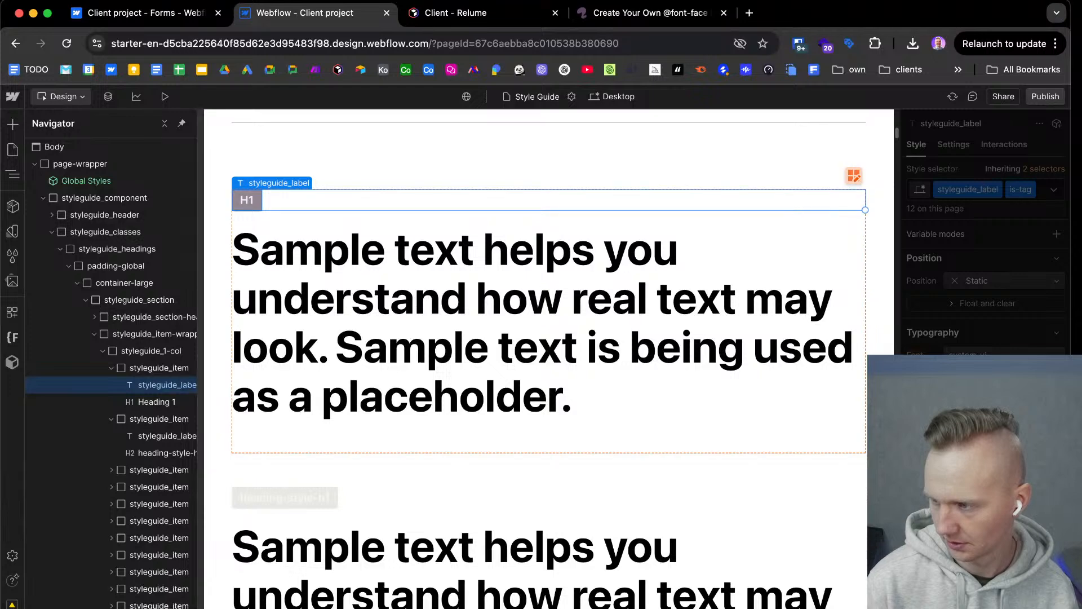
Set the background color of the base styleguide_label class to blue and check the labels throughout the style guide.
click(336, 499)
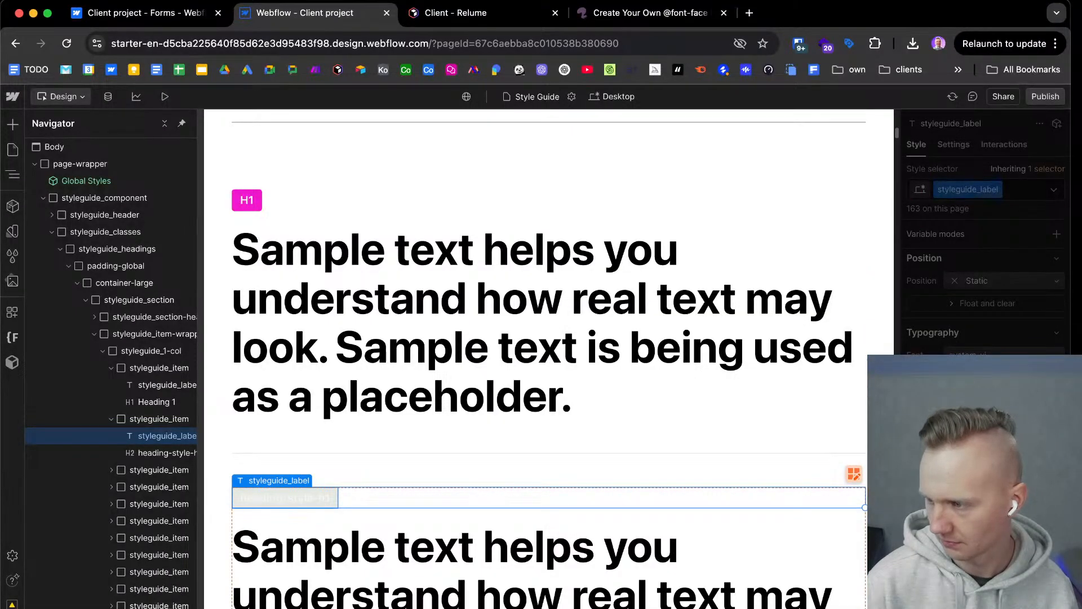
click(539, 448)
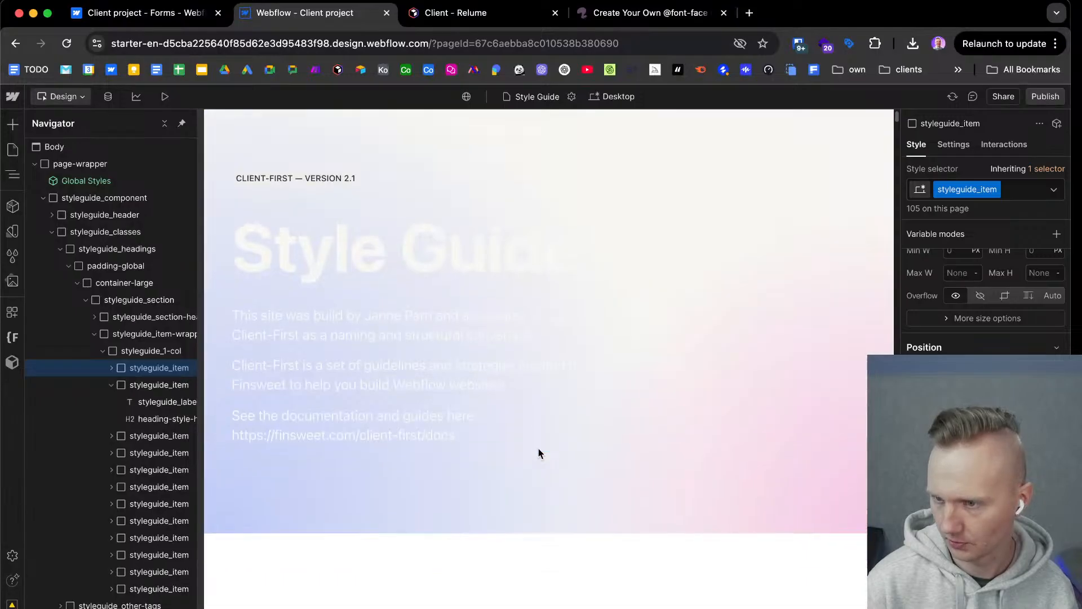
scroll(539, 453, down, 20)
scroll(539, 455, down, 20)
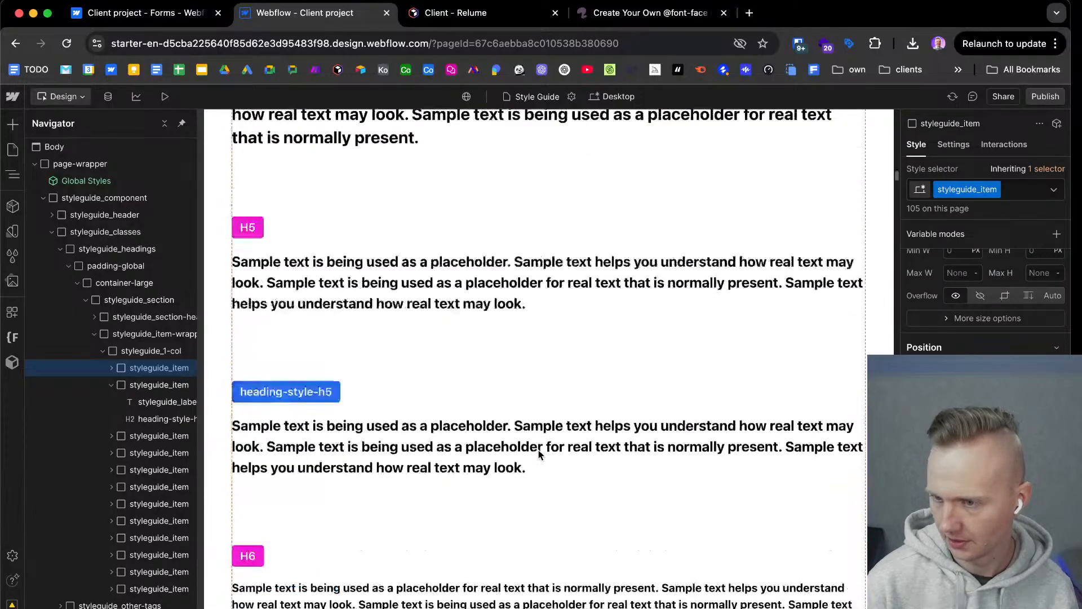
scroll(540, 456, down, 20)
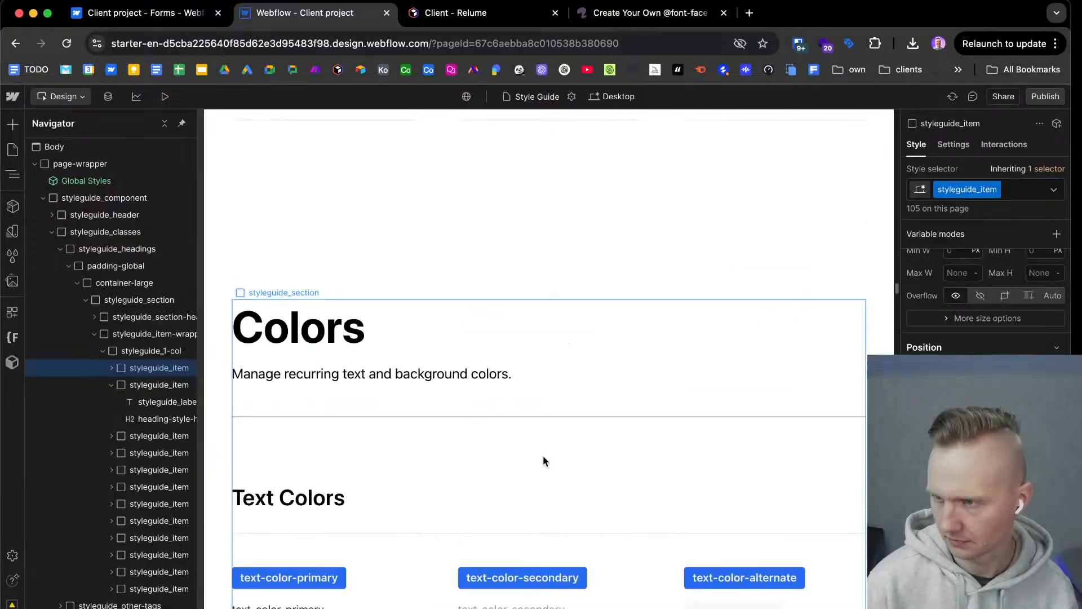
scroll(545, 456, down, 8)
scroll(544, 455, down, 16)
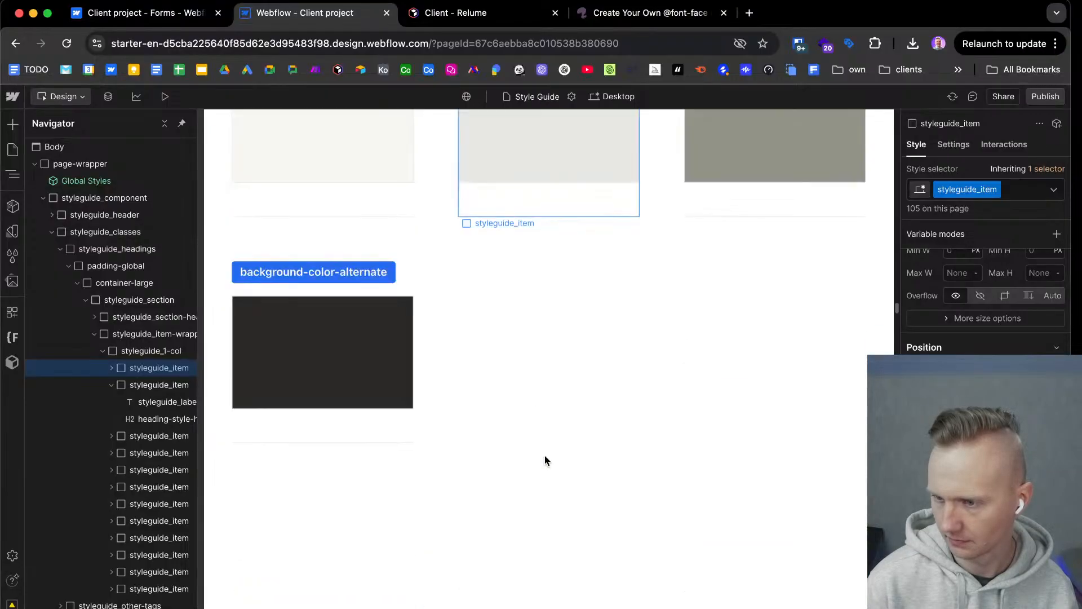
scroll(545, 455, up, 20)
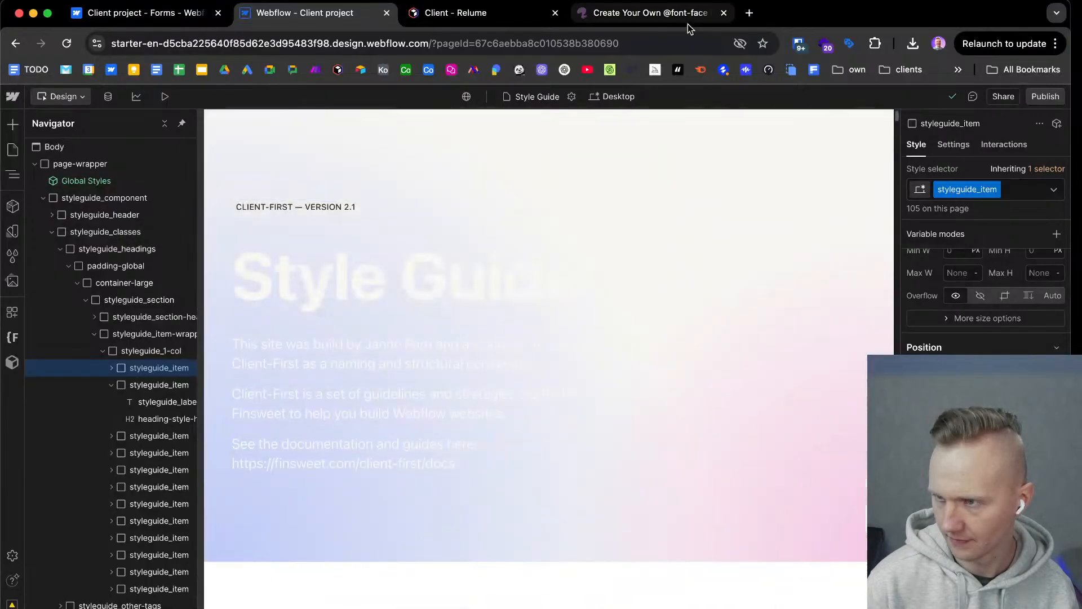
Switch to the Font Squirrel webfont generator and check the progress of the font kit.
click(688, 20)
scroll(414, 464, up, 10)
scroll(414, 463, down, 12)
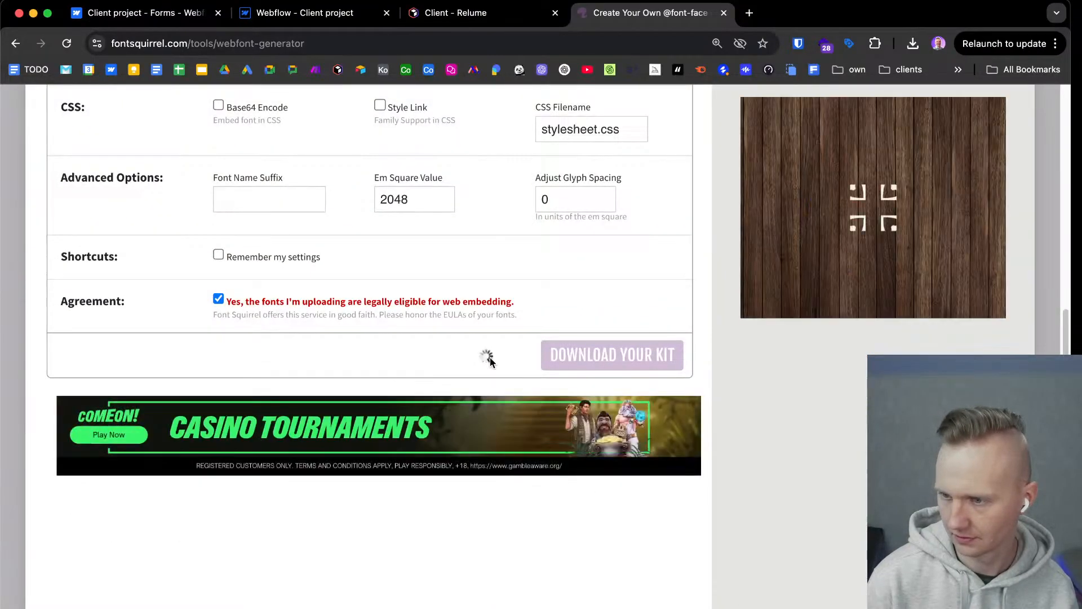
scroll(489, 362, up, 3)
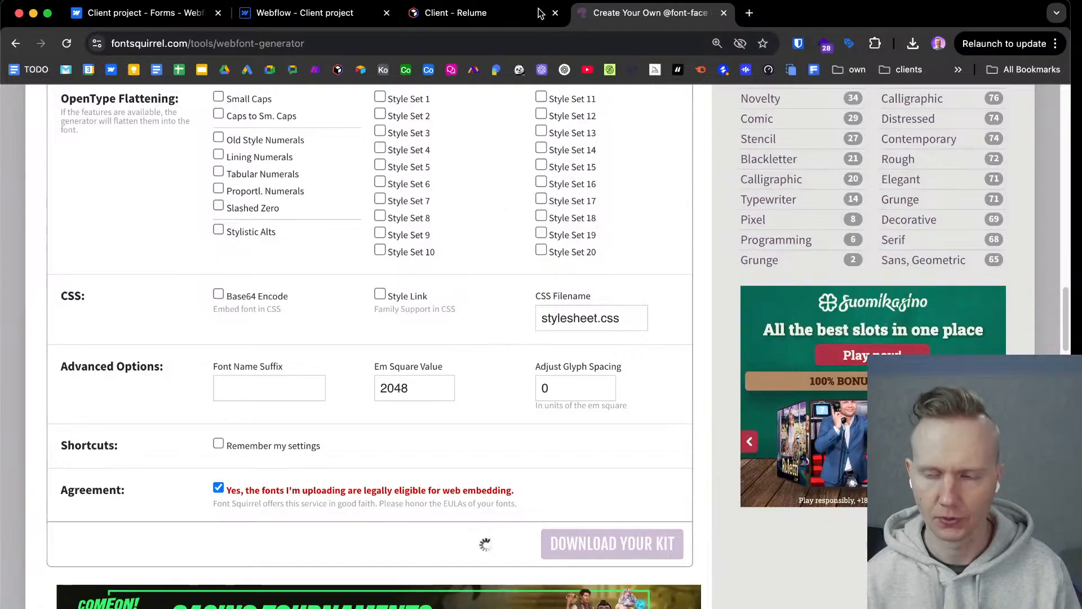
Switch back to the Webflow style guide and look over its header section.
click(306, 14)
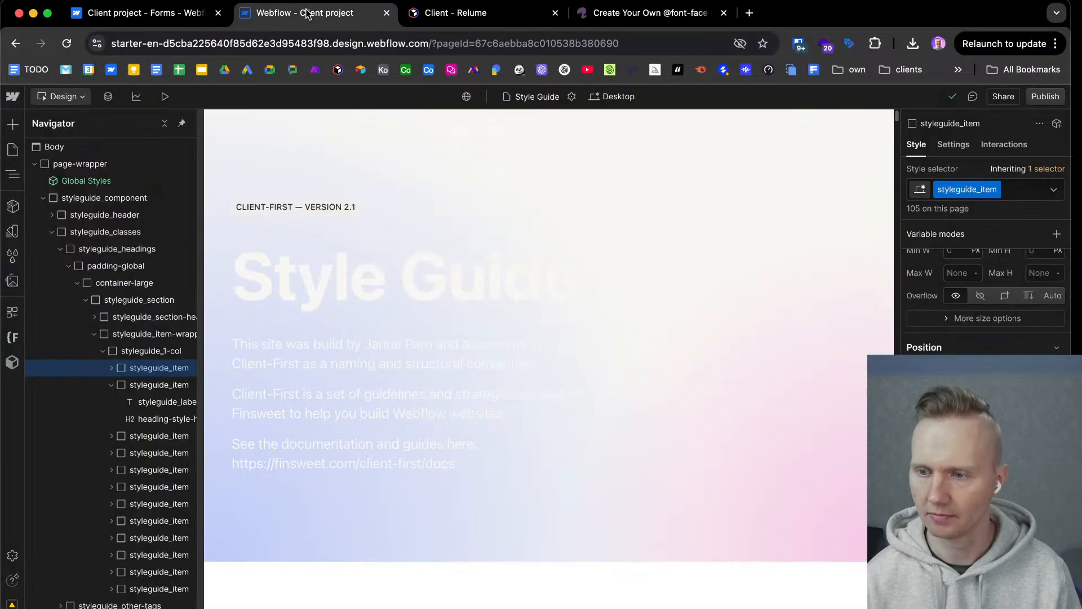
scroll(565, 227, down, 10)
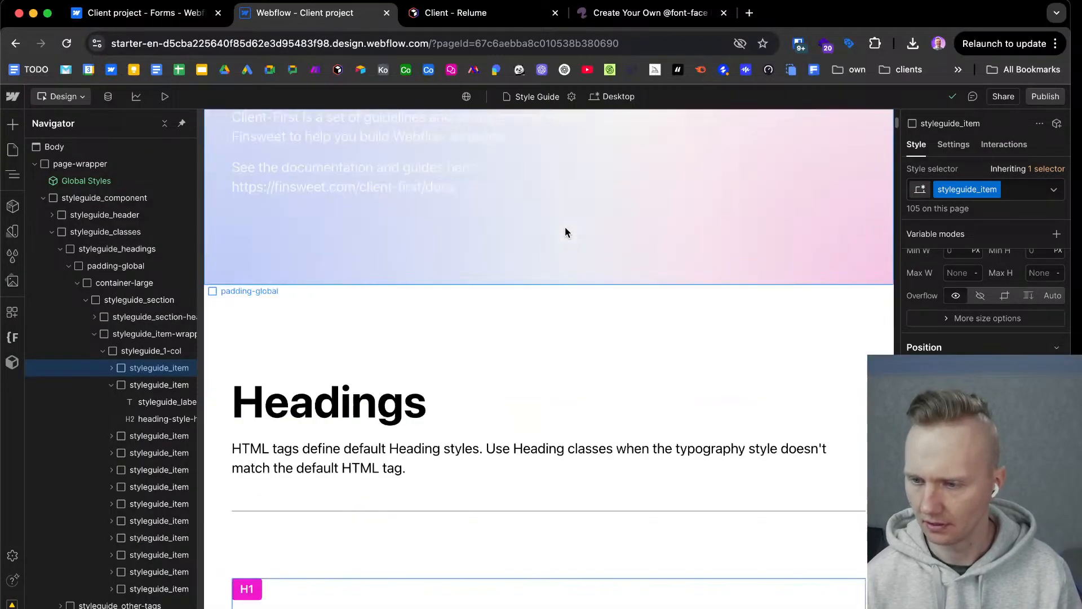
scroll(532, 247, up, 10)
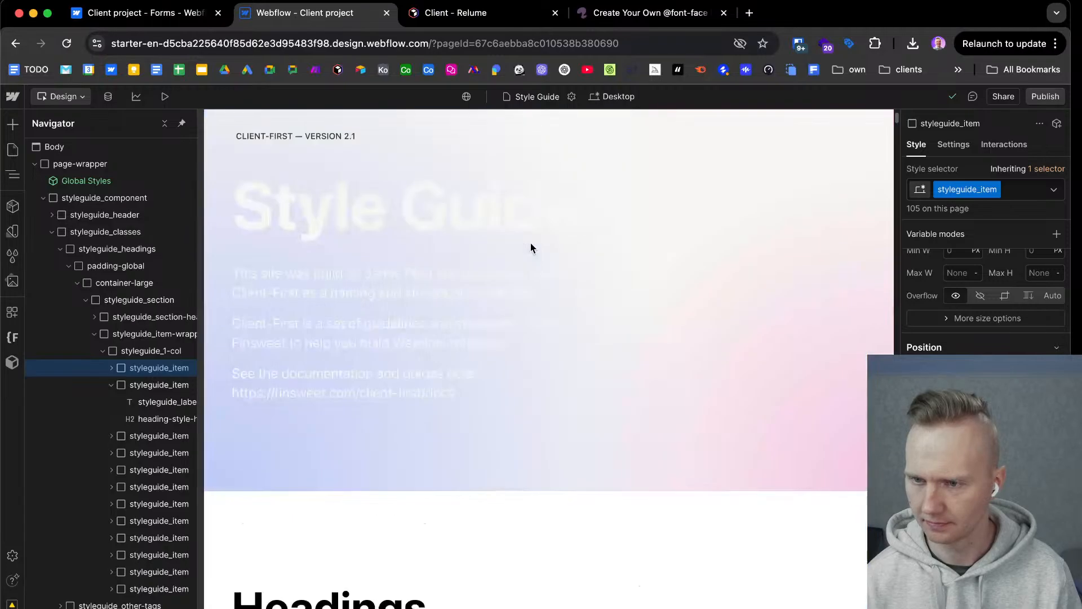
Set the text color of the Body (All Pages) tag to the brand black variable.
click(42, 148)
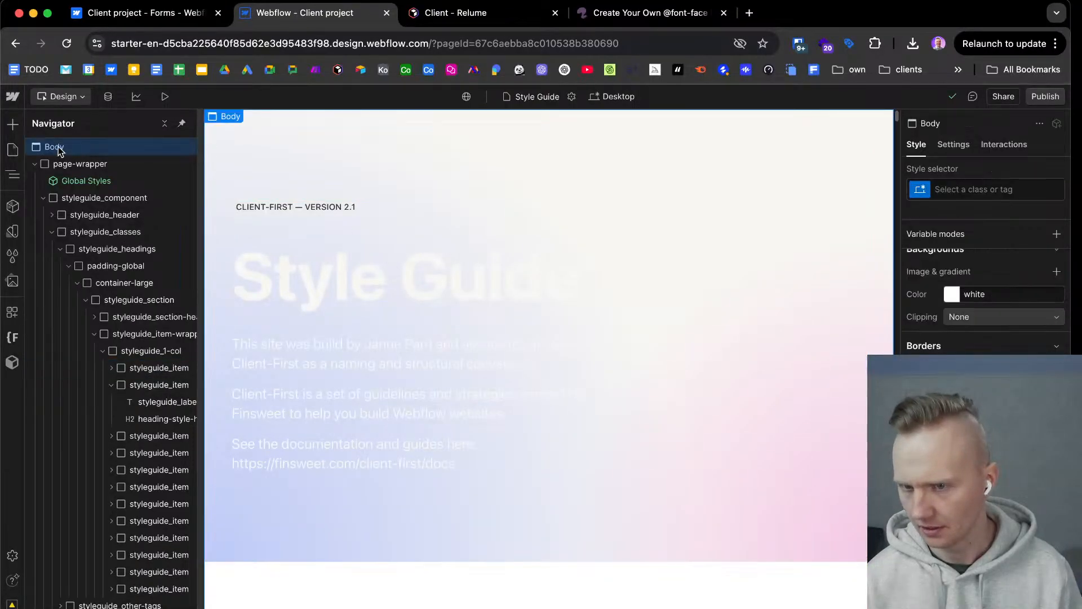
click(986, 190)
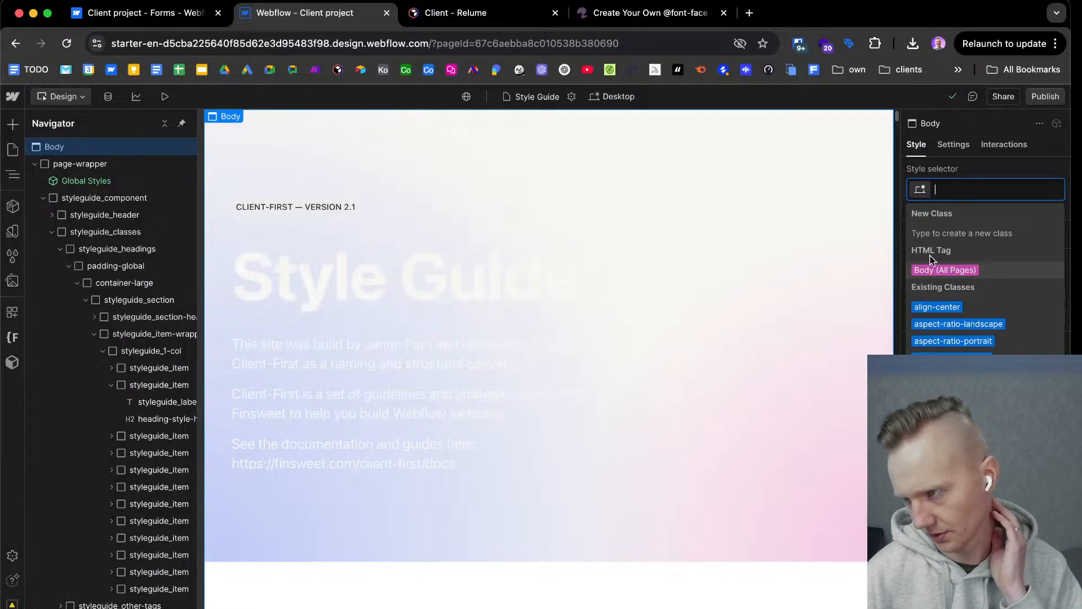
click(928, 272)
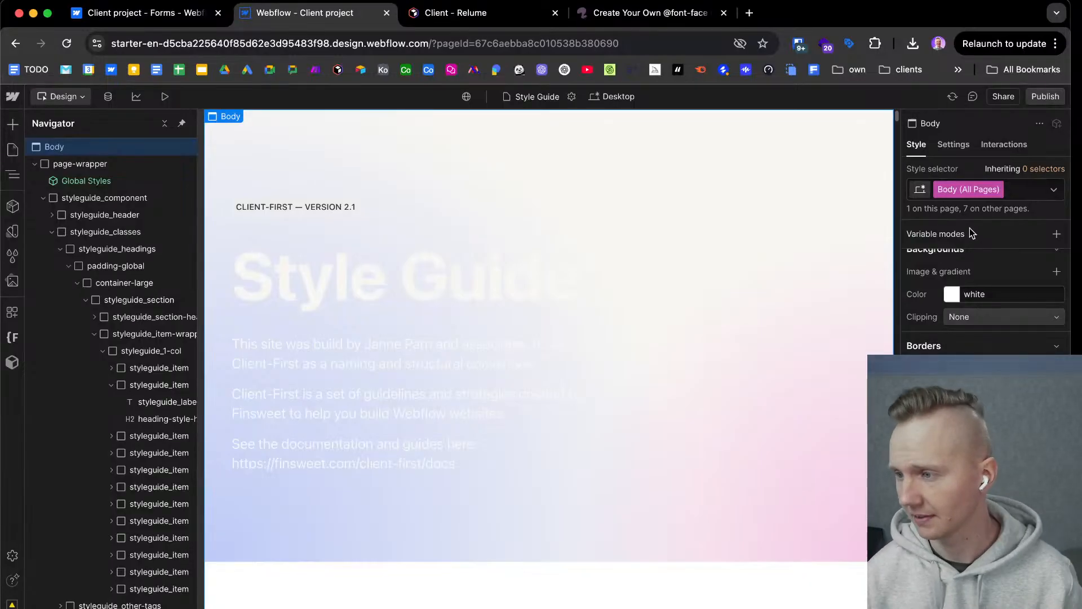
scroll(1007, 321, up, 5)
scroll(1015, 319, up, 3)
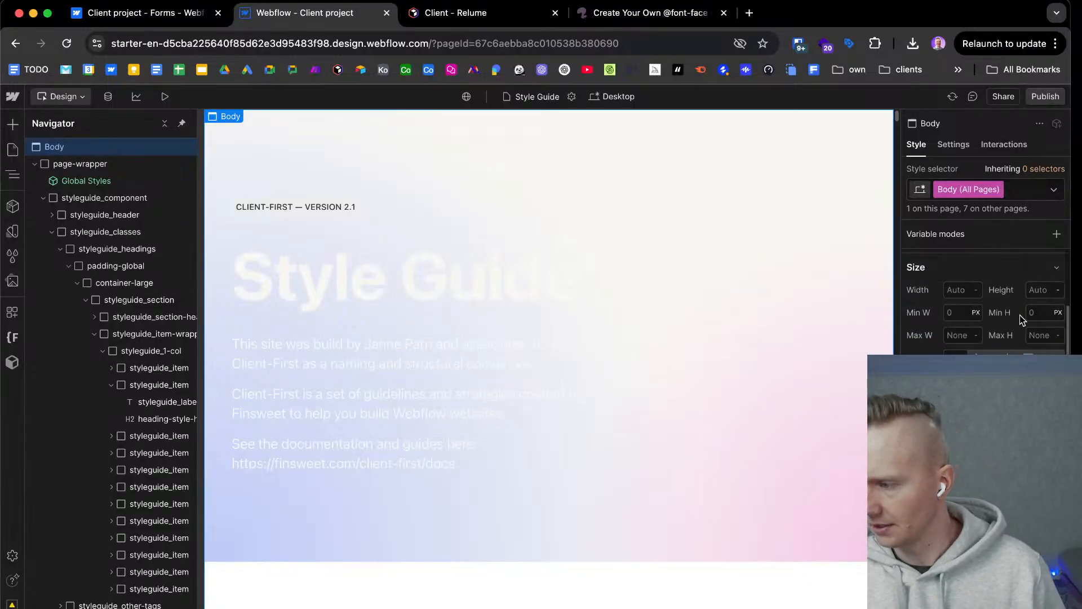
scroll(1020, 315, down, 3)
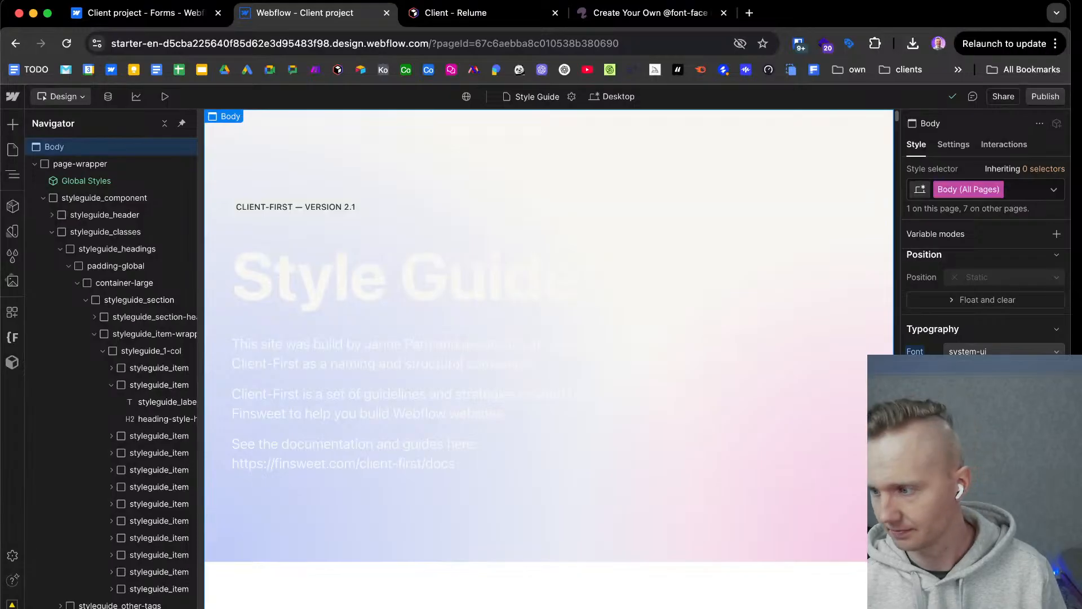
click(1004, 419)
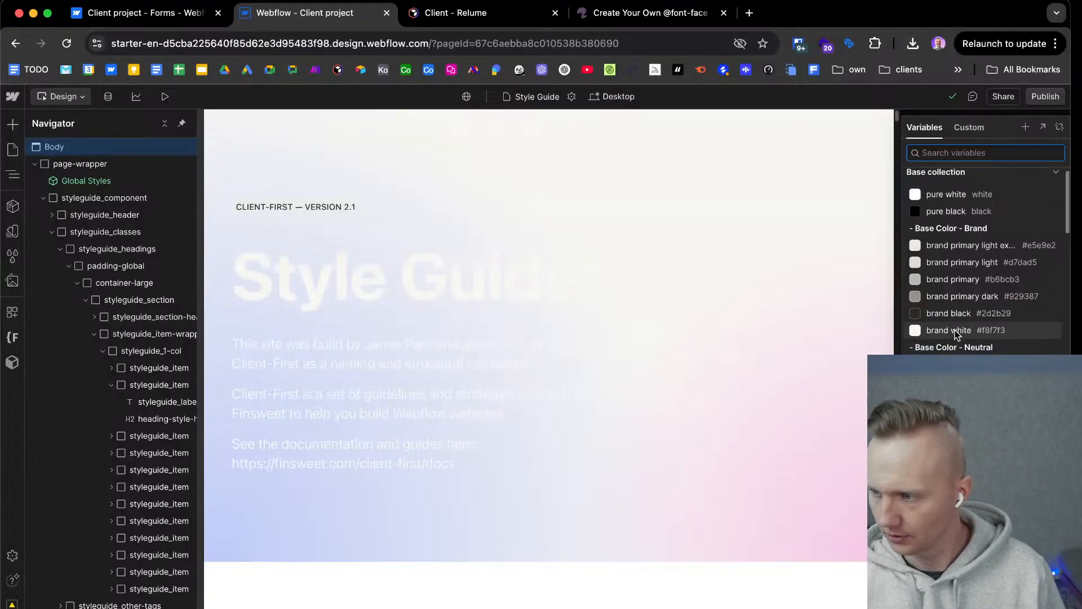
click(953, 314)
Set the background color of the Body (All Pages) tag to the brand white variable.
scroll(952, 313, down, 1)
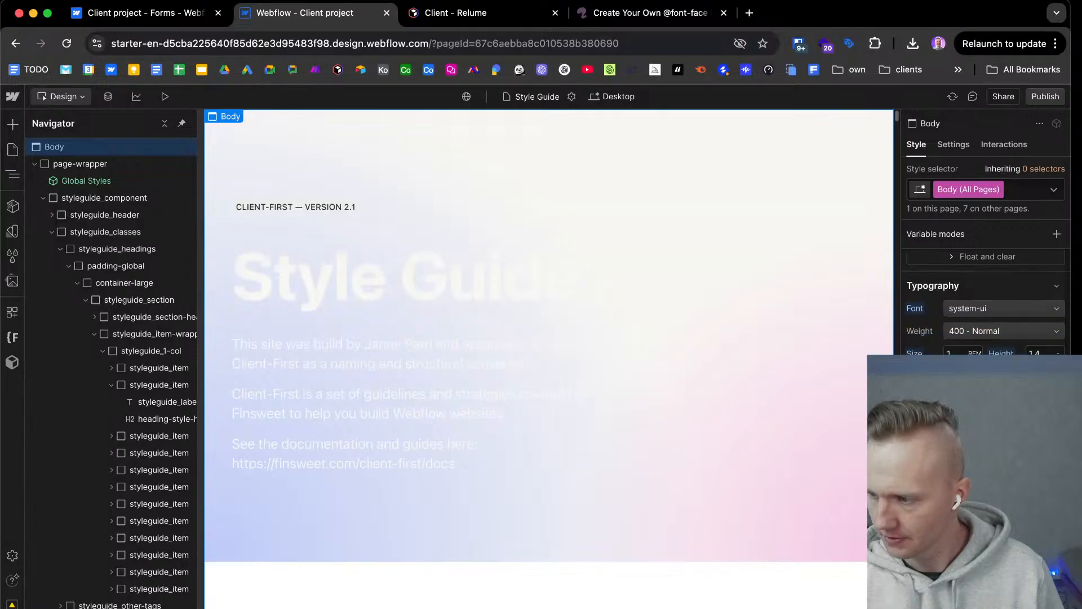
click(953, 376)
scroll(968, 351, down, 1)
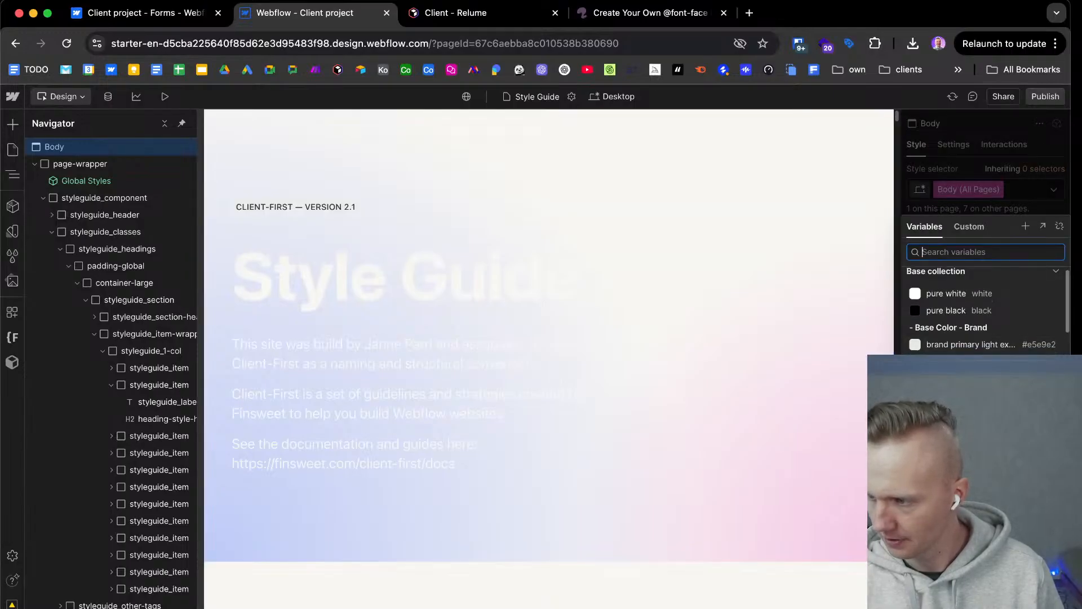
key(Escape)
Check the body text and background colors across the style guide's Headings and Other HTML Tags sections.
scroll(716, 431, down, 5)
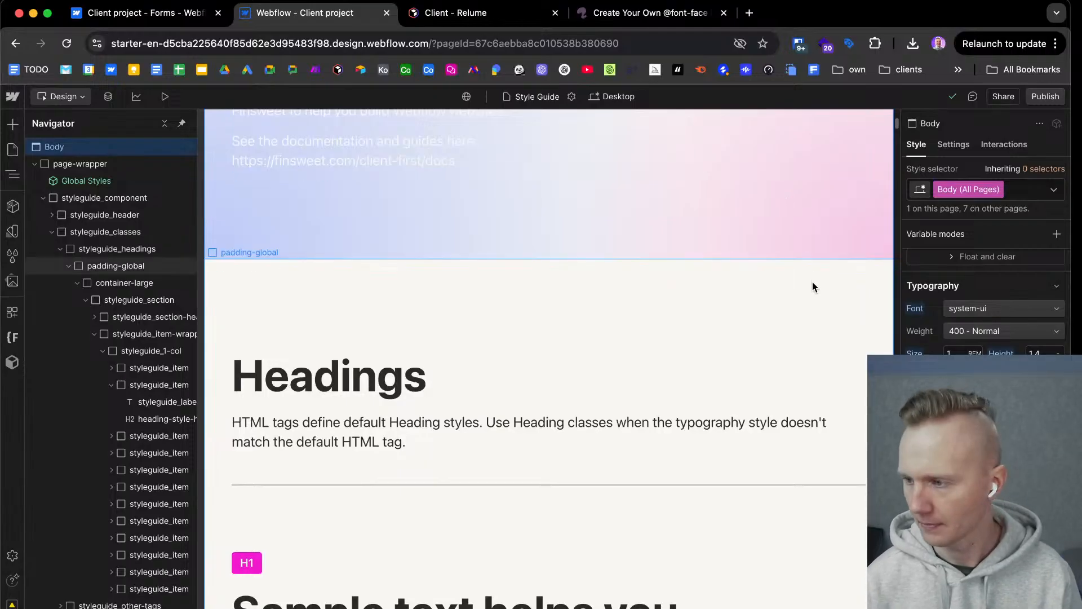
scroll(705, 288, down, 7)
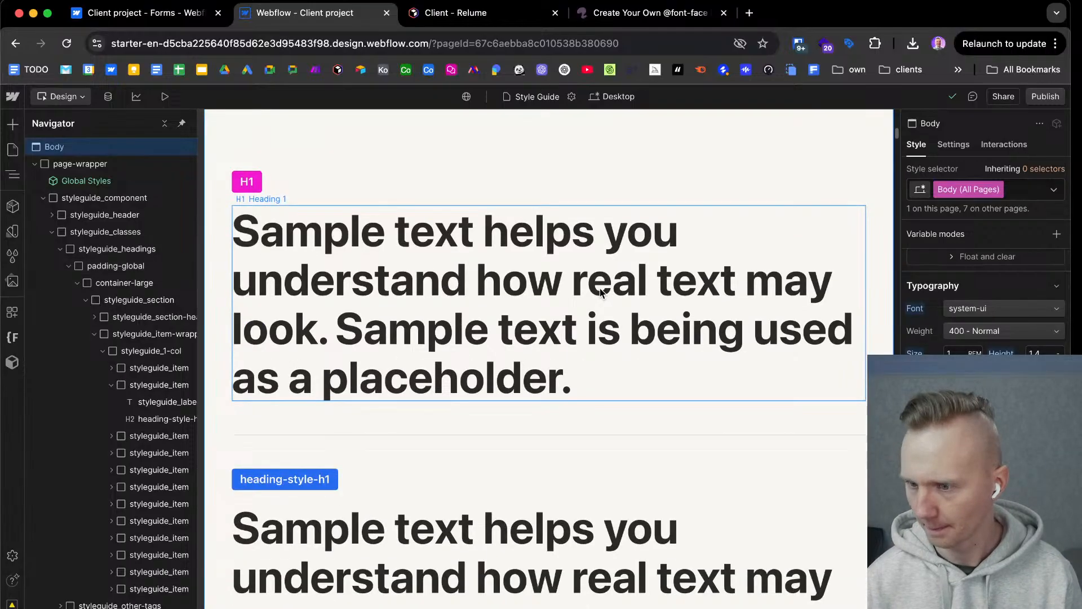
scroll(600, 288, down, 8)
scroll(600, 289, down, 15)
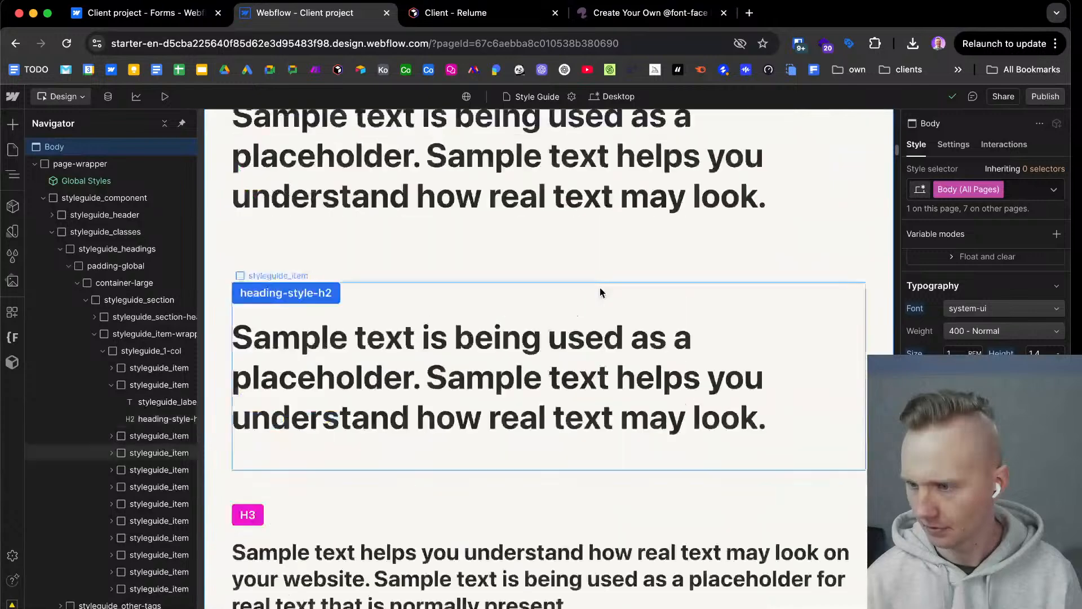
scroll(600, 287, down, 10)
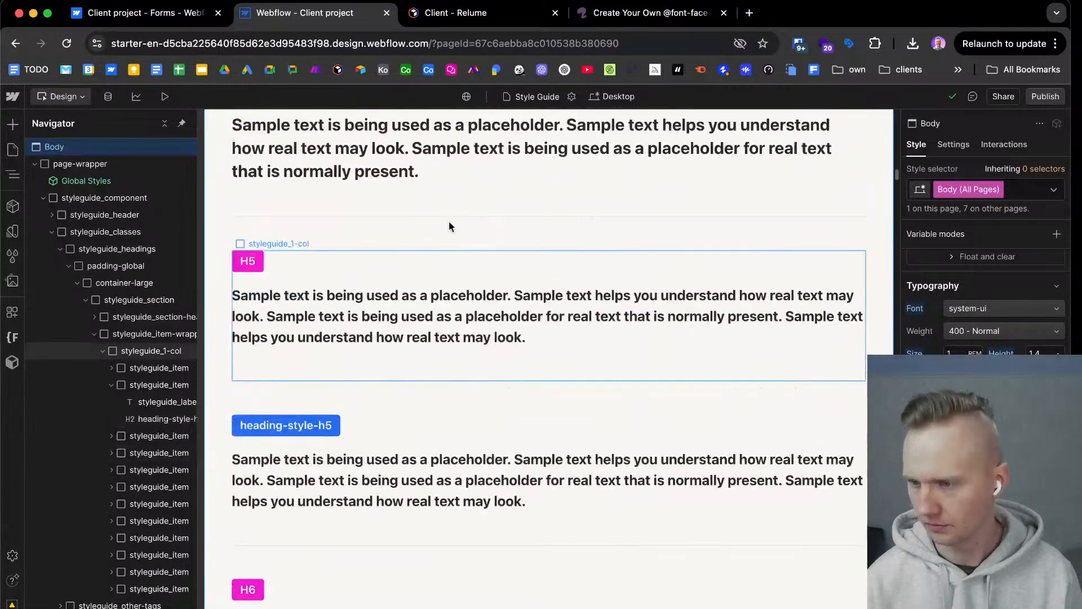
scroll(479, 288, down, 8)
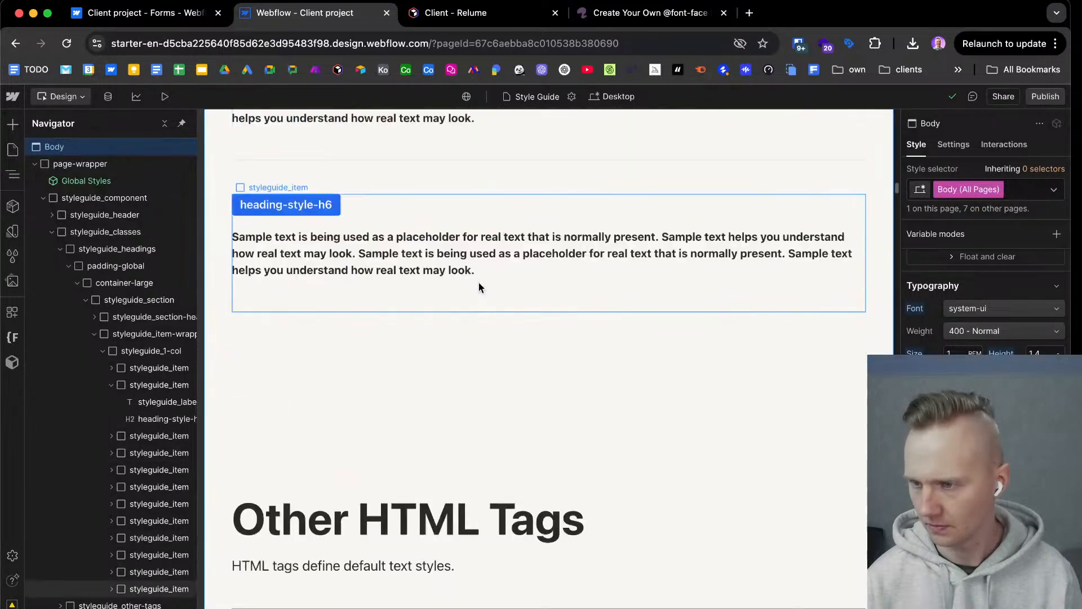
scroll(479, 284, down, 4)
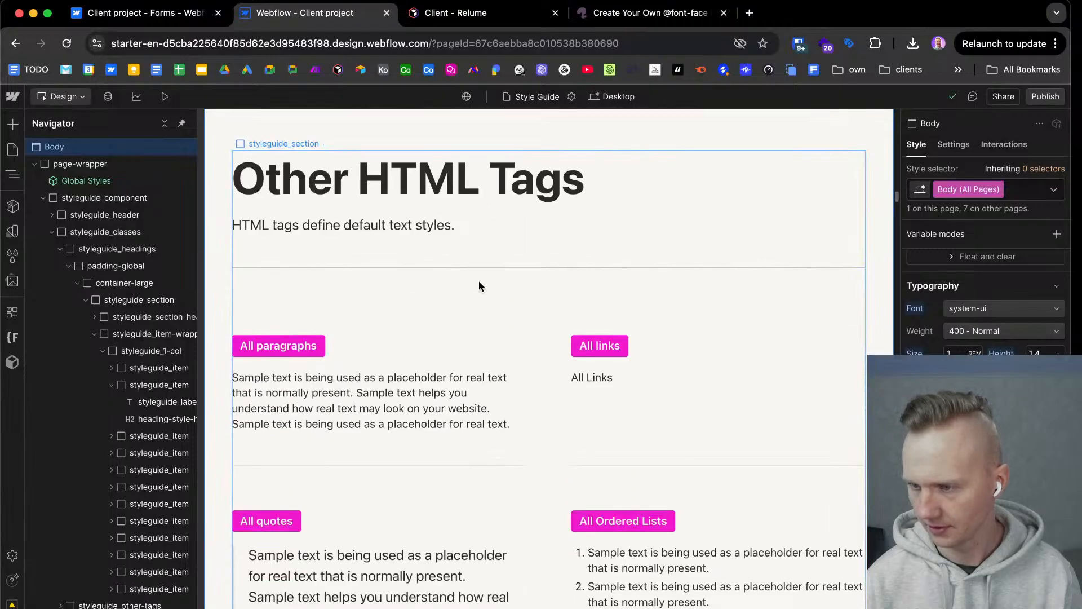
scroll(478, 280, down, 13)
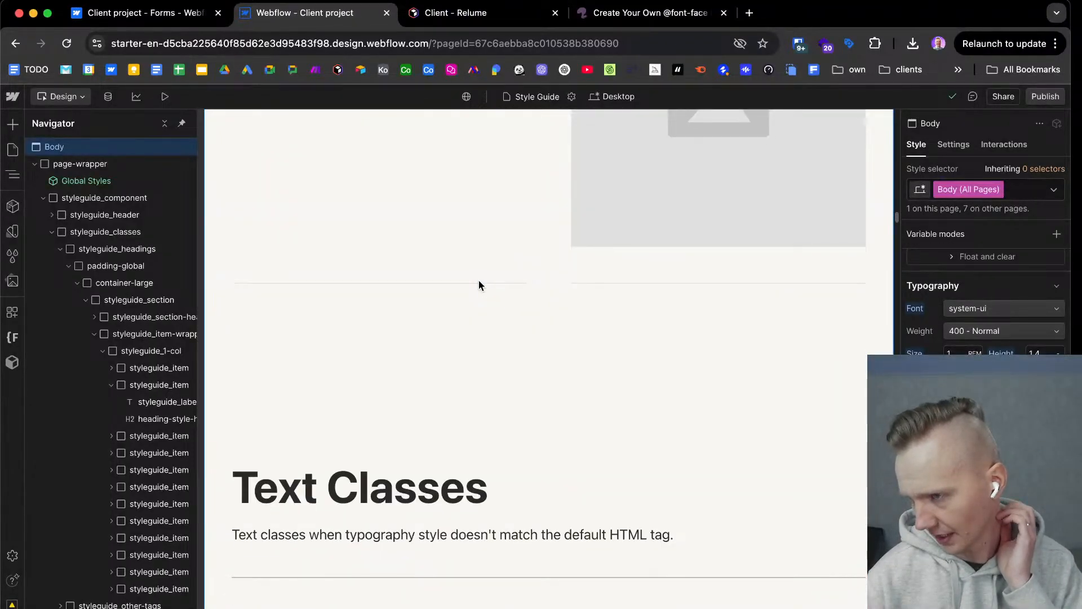
Select the All Images tag on the style guide's sample image and review its style settings.
scroll(478, 279, up, 7)
click(716, 476)
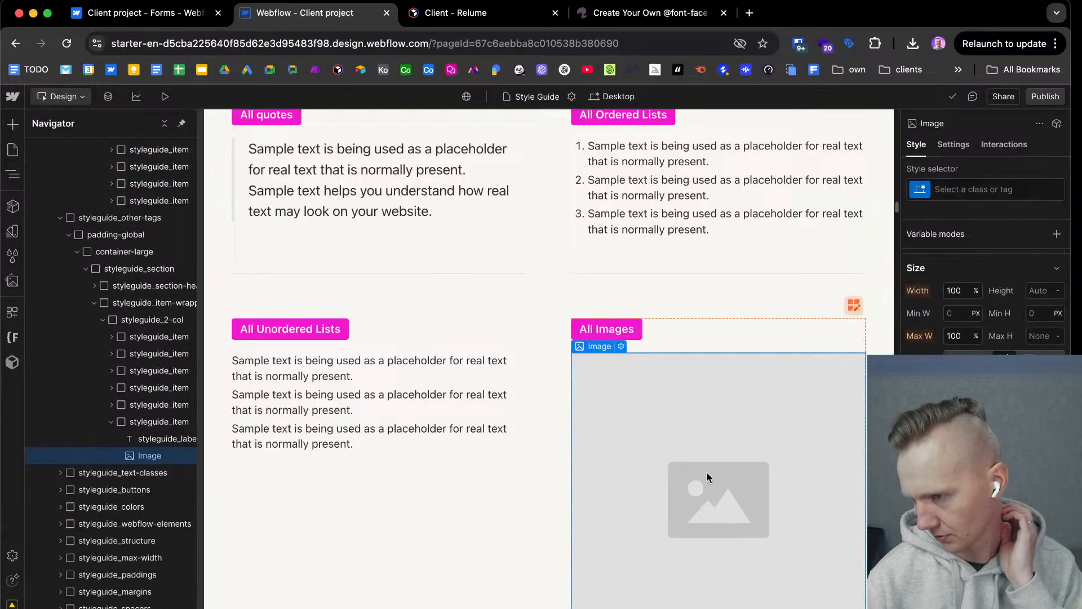
click(959, 189)
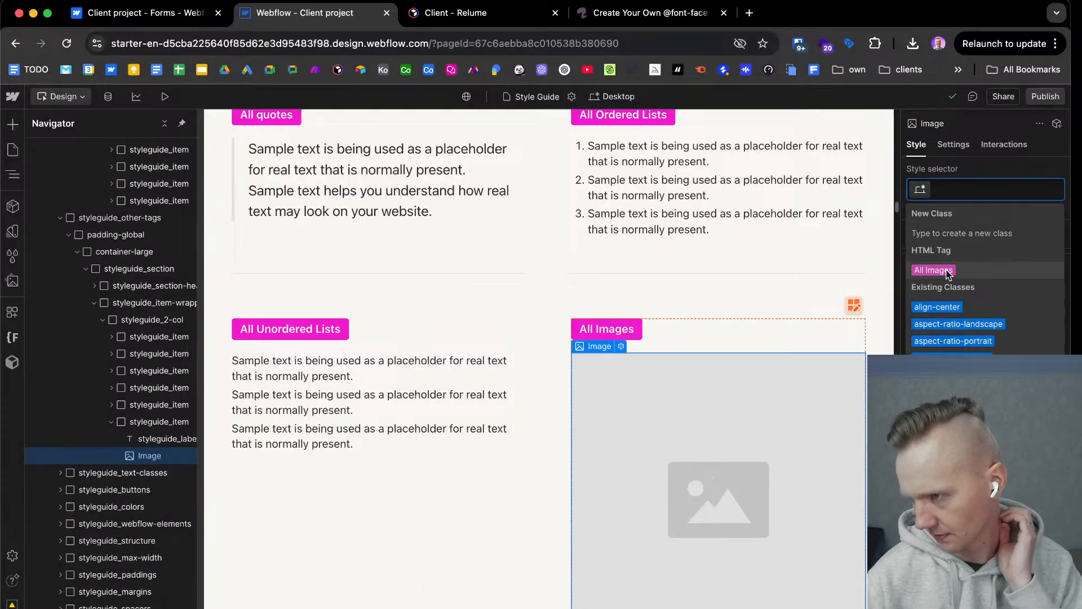
click(947, 271)
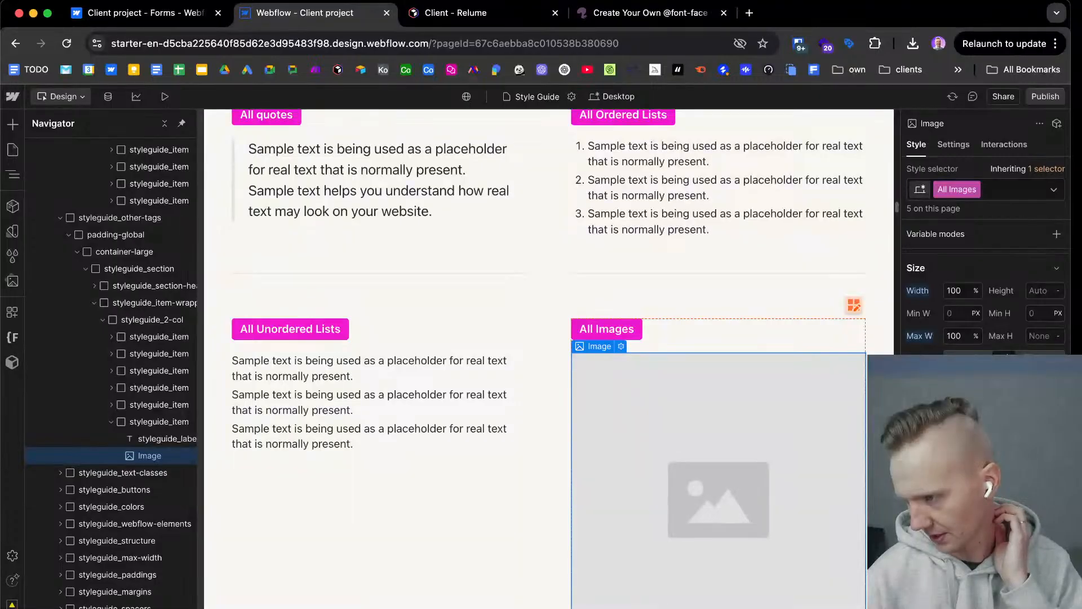
scroll(975, 333, down, 10)
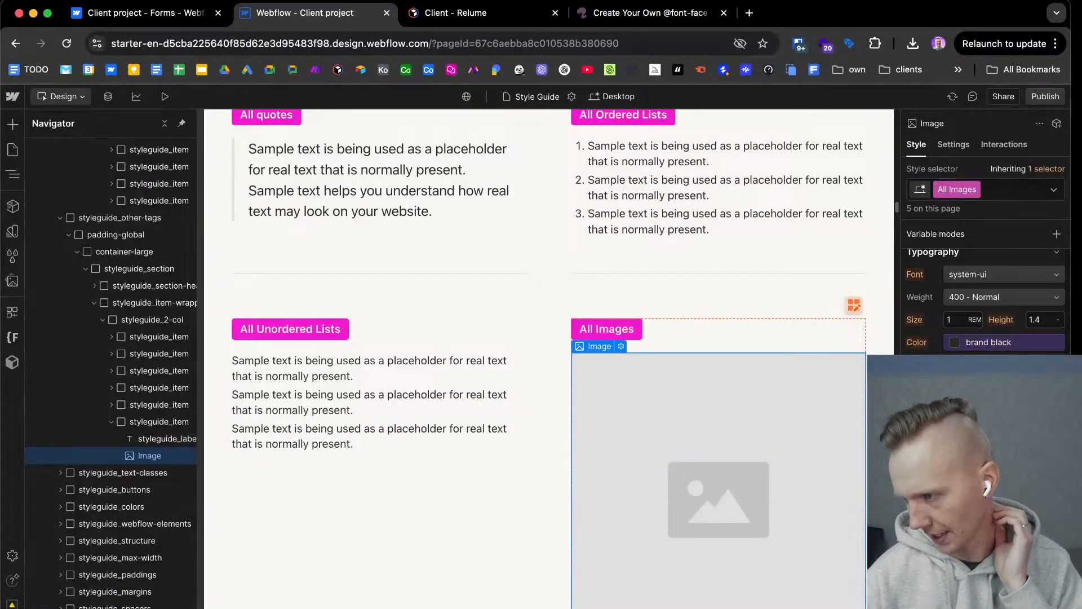
click(556, 499)
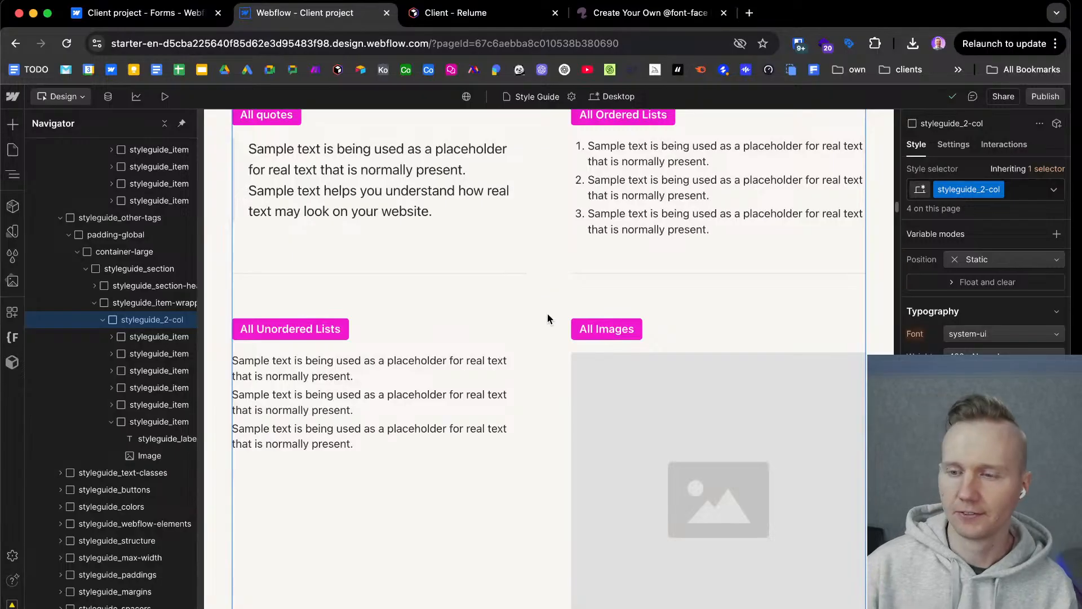
Review the style guide from the All Images sample through the Text Classes section to the button samples.
scroll(557, 369, down, 4)
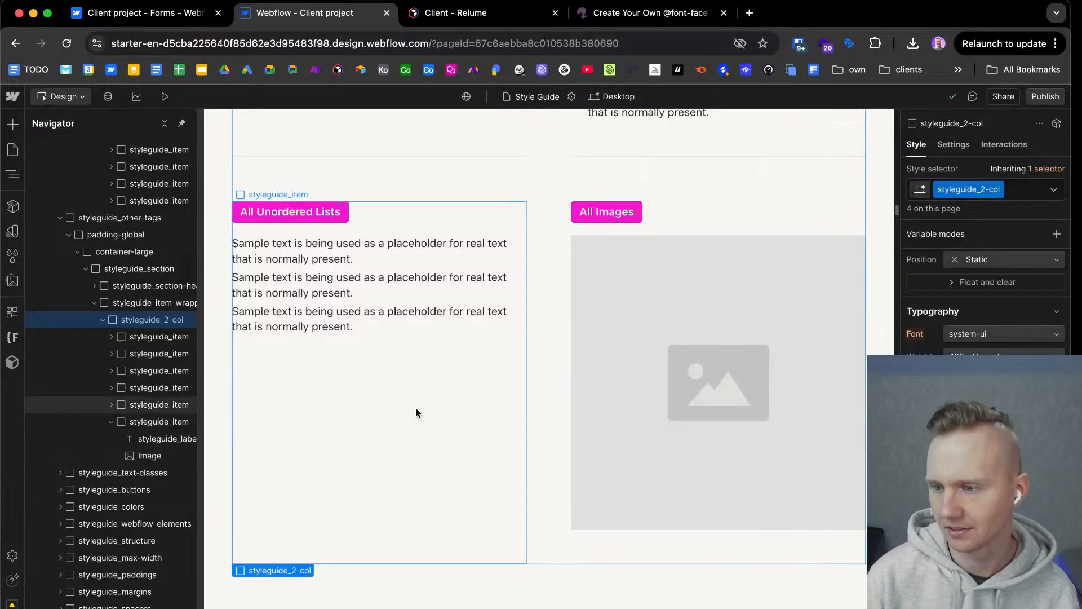
scroll(553, 335, down, 6)
scroll(553, 330, down, 3)
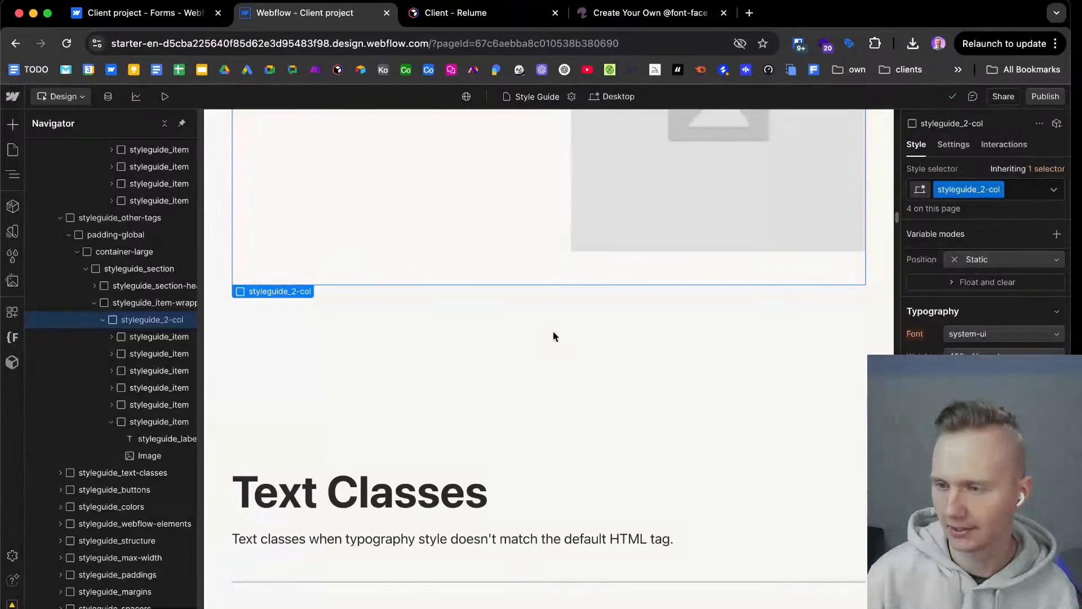
scroll(565, 373, down, 2)
scroll(565, 373, down, 20)
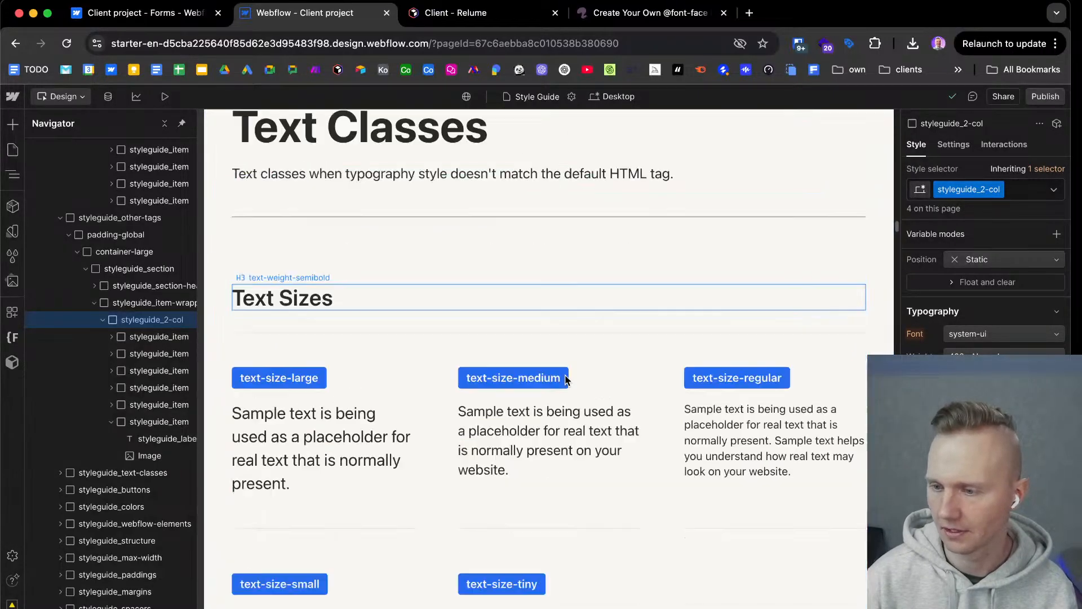
scroll(565, 379, down, 15)
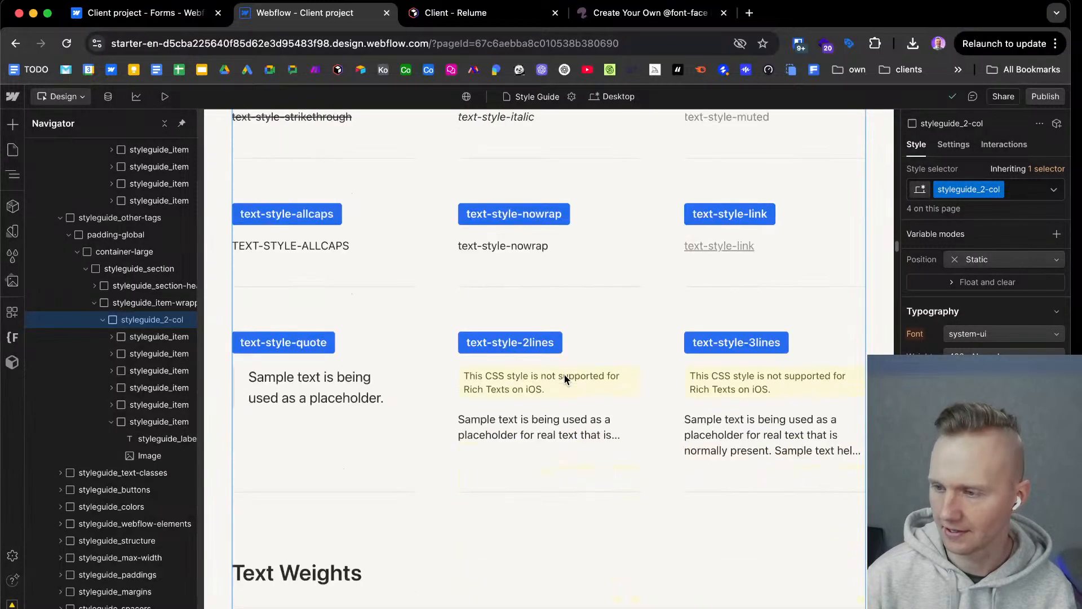
scroll(563, 374, down, 10)
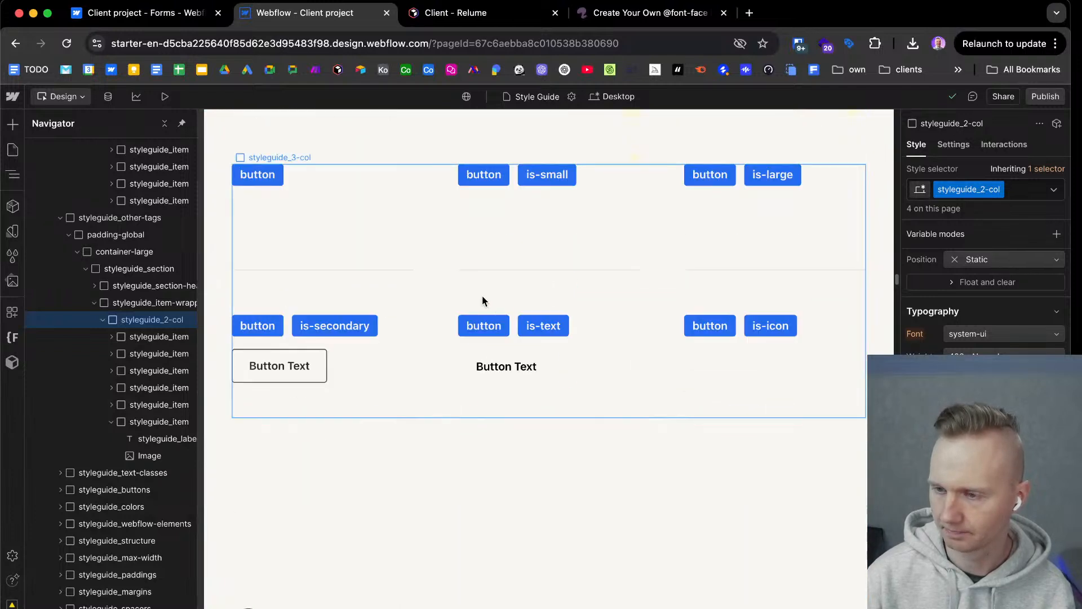
scroll(482, 298, down, 1)
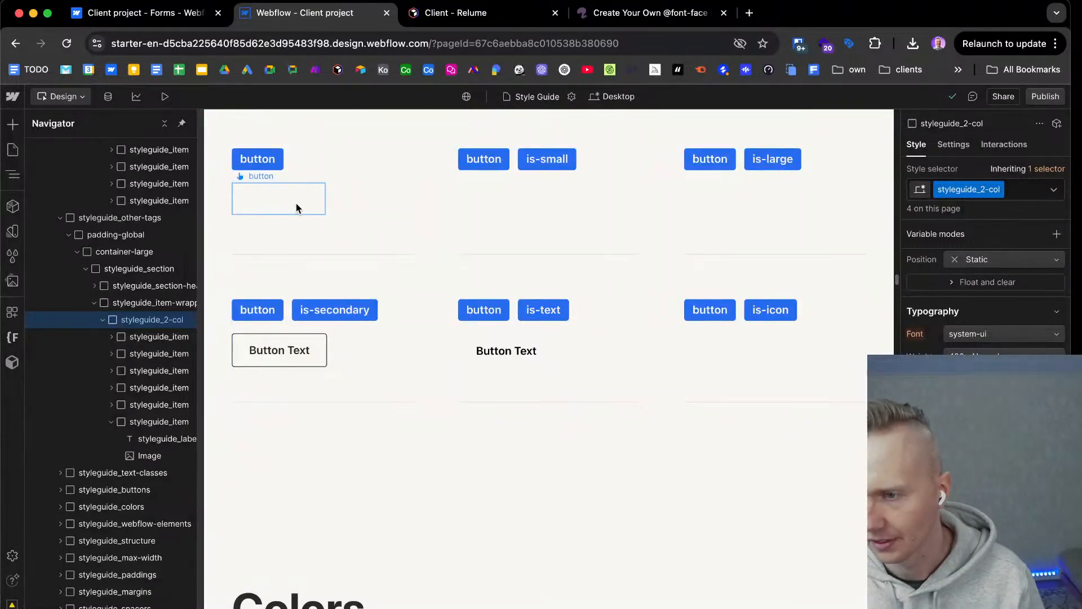
Set the background color of the base button class to the brand primary dark variable.
click(297, 207)
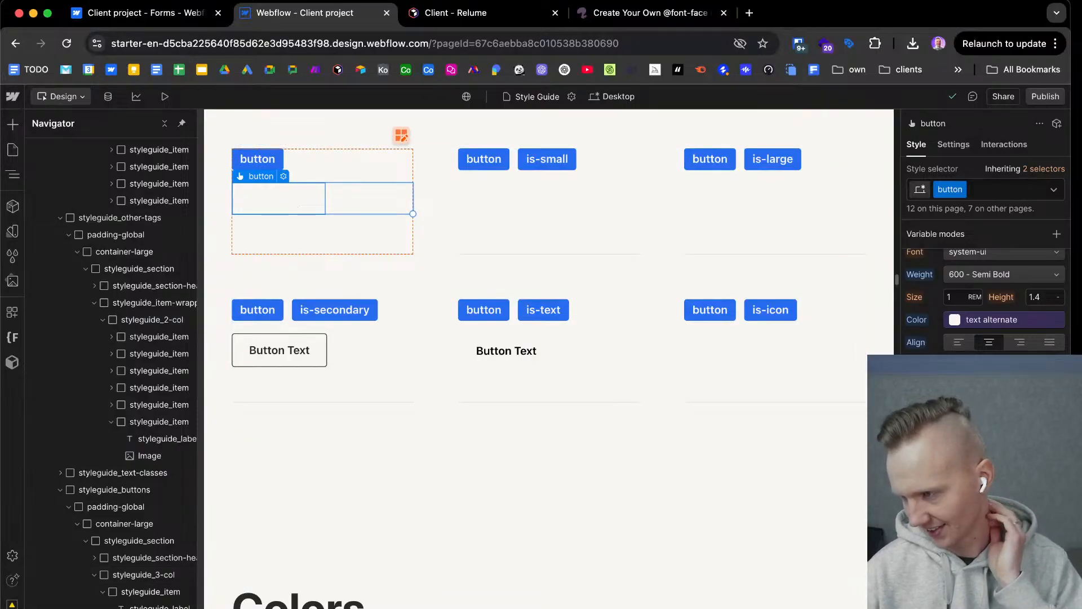
click(1003, 455)
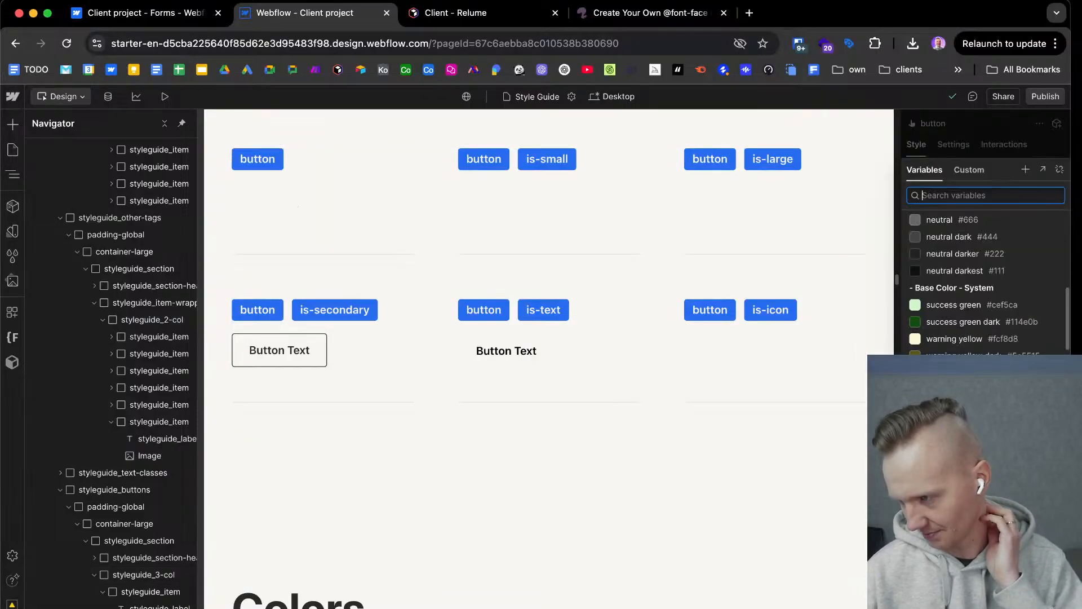
scroll(992, 446, down, 1)
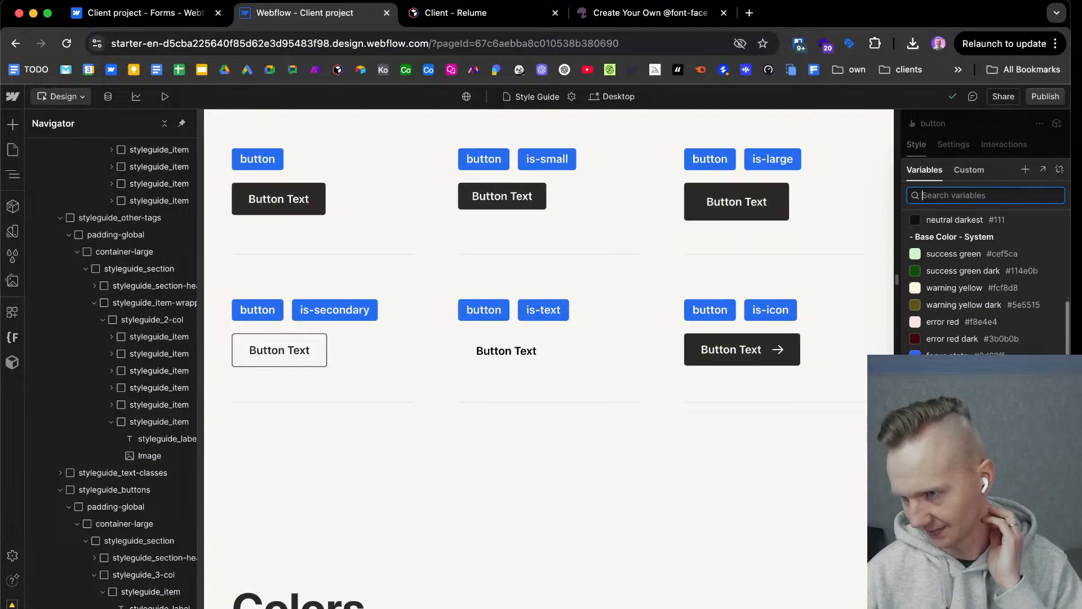
scroll(986, 282, down, 1)
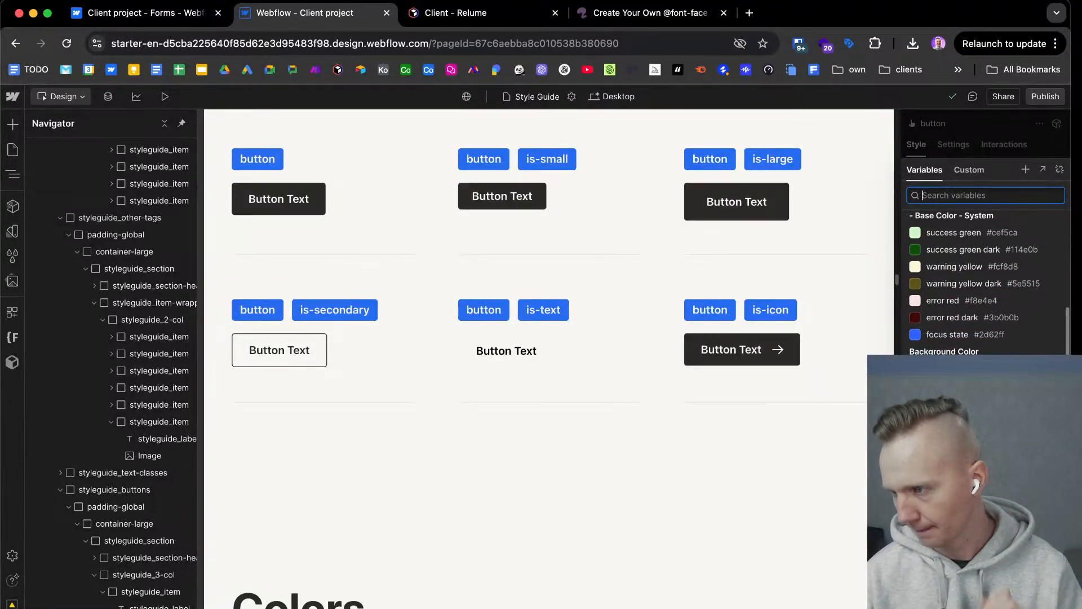
scroll(987, 416, down, 1)
scroll(987, 416, up, 1)
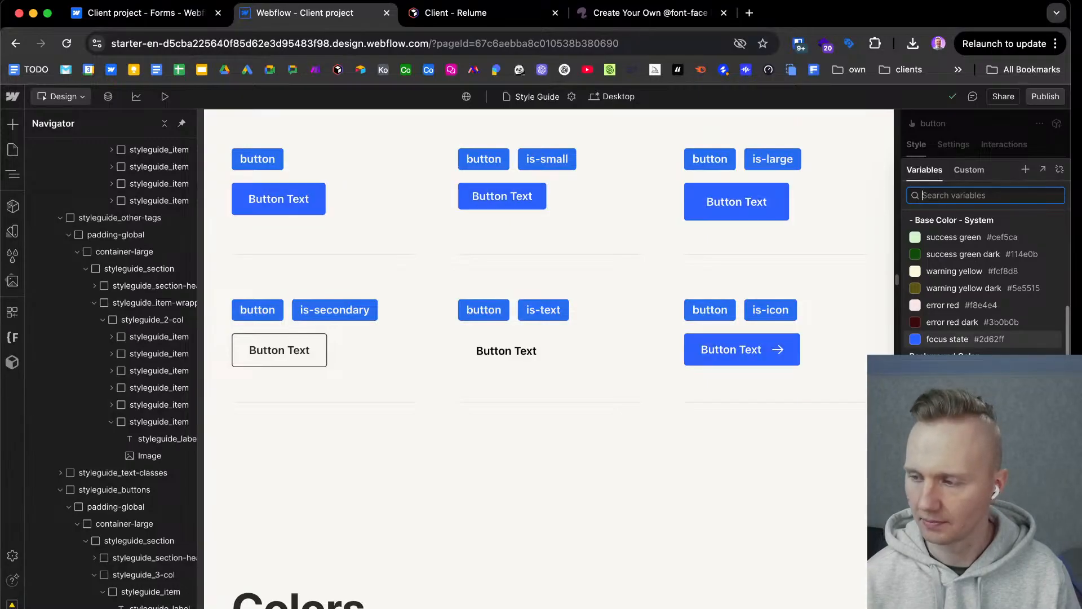
scroll(959, 338, up, 3)
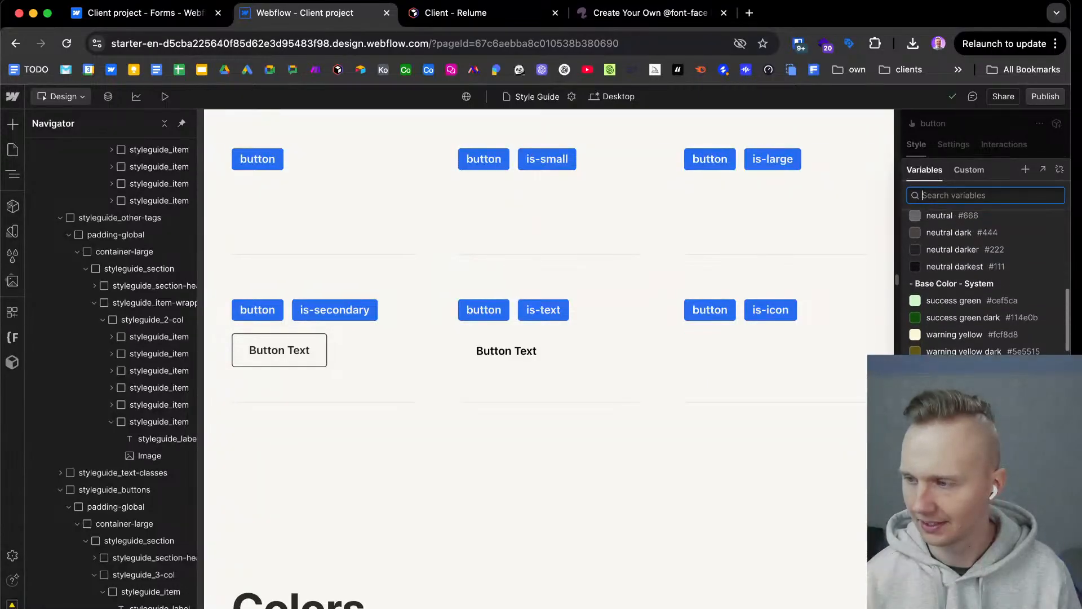
scroll(953, 319, up, 4)
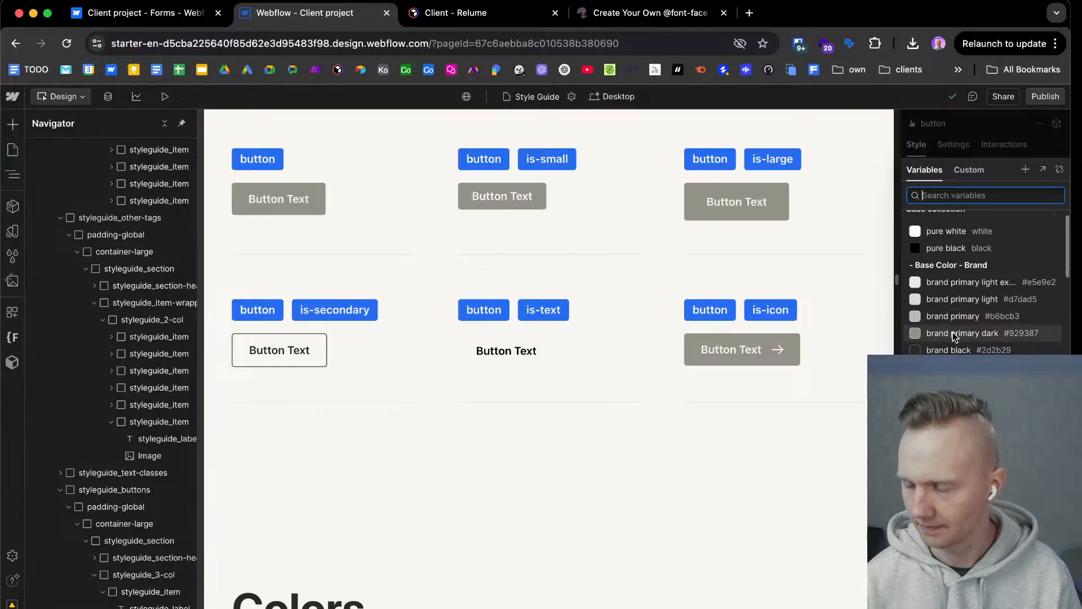
click(954, 334)
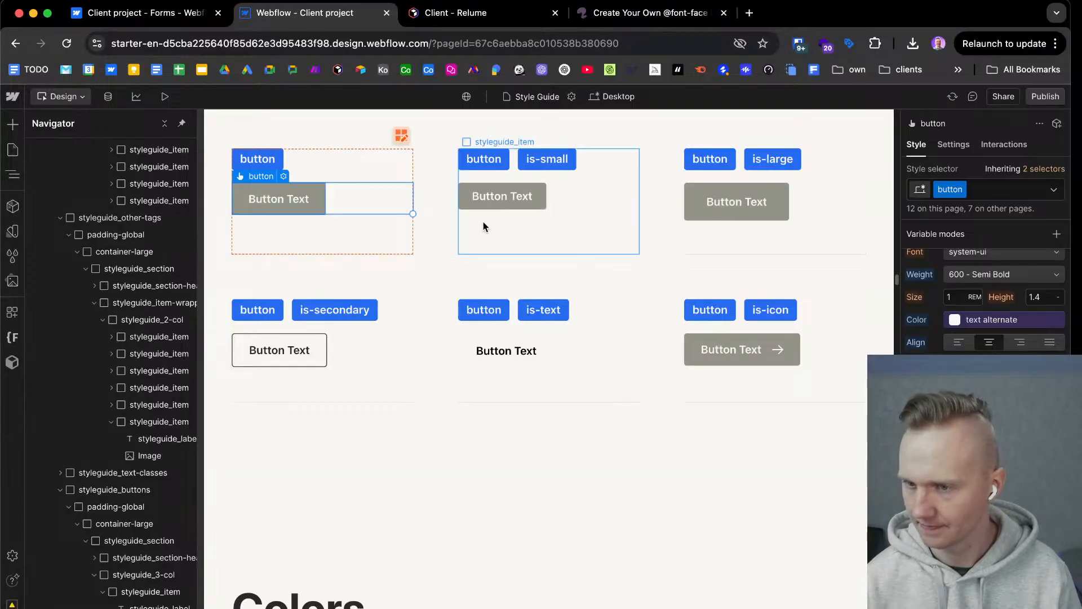
Switch to Figma, close the variables window and select the primary button sample under UI Elements to inspect it.
key(ctrl+Right)
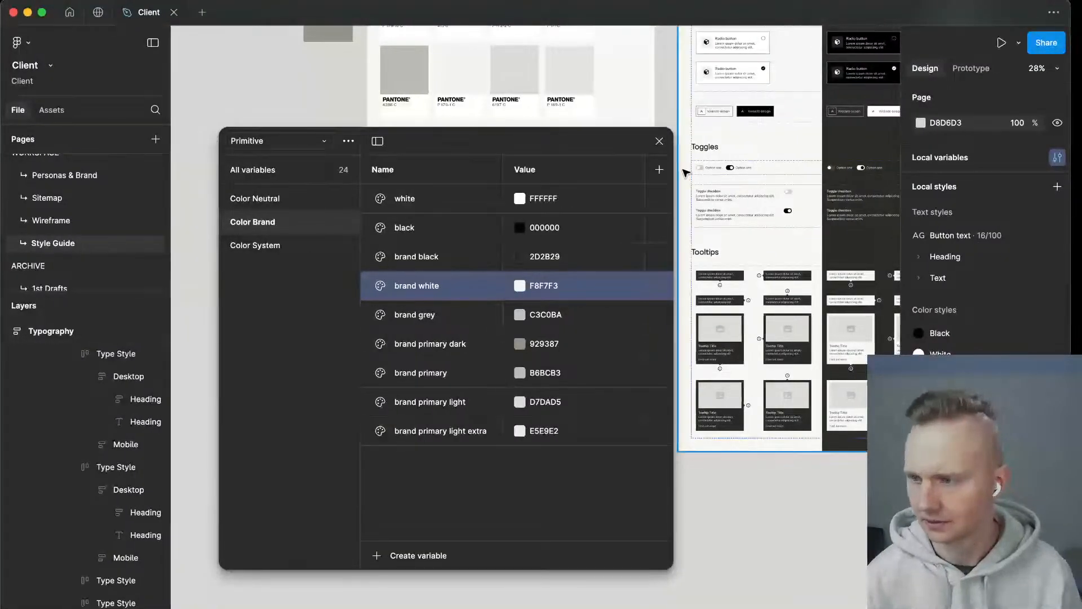
click(659, 141)
scroll(741, 174, up, 15)
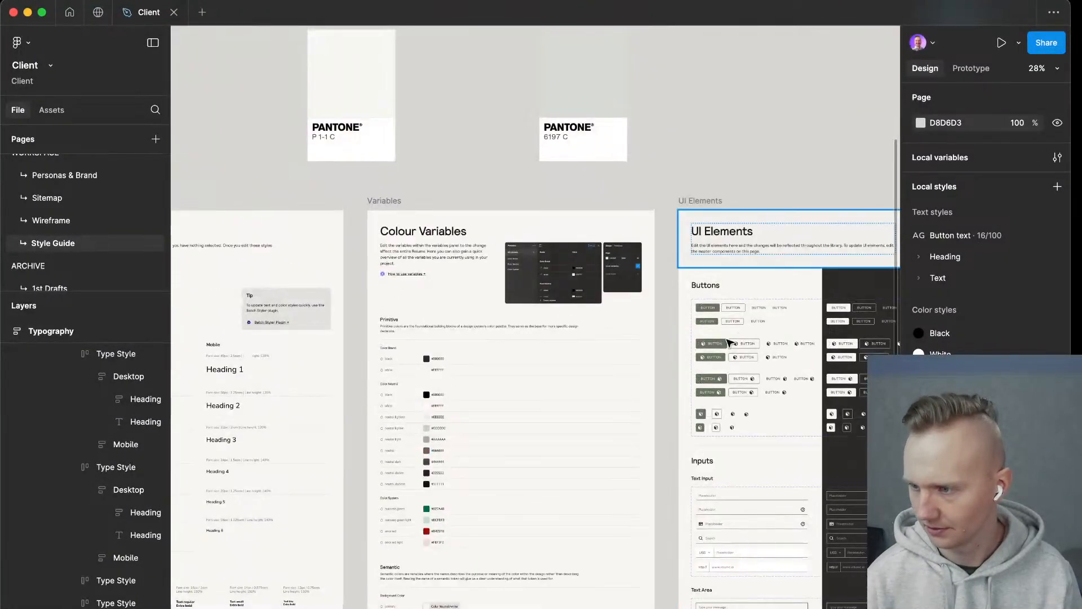
scroll(768, 175, up, 10)
scroll(697, 224, up, 5)
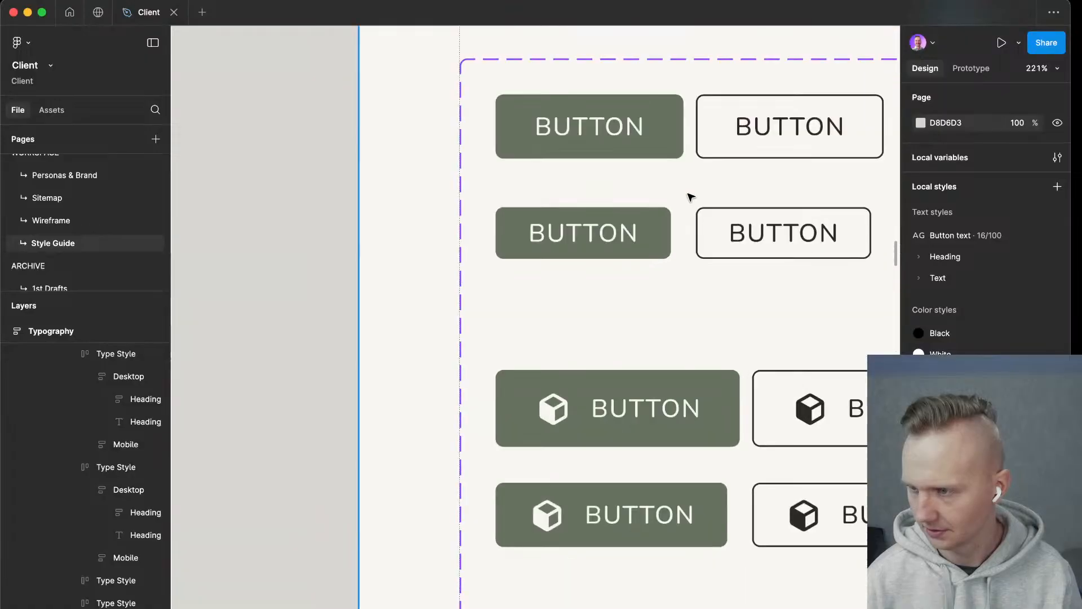
click(663, 111)
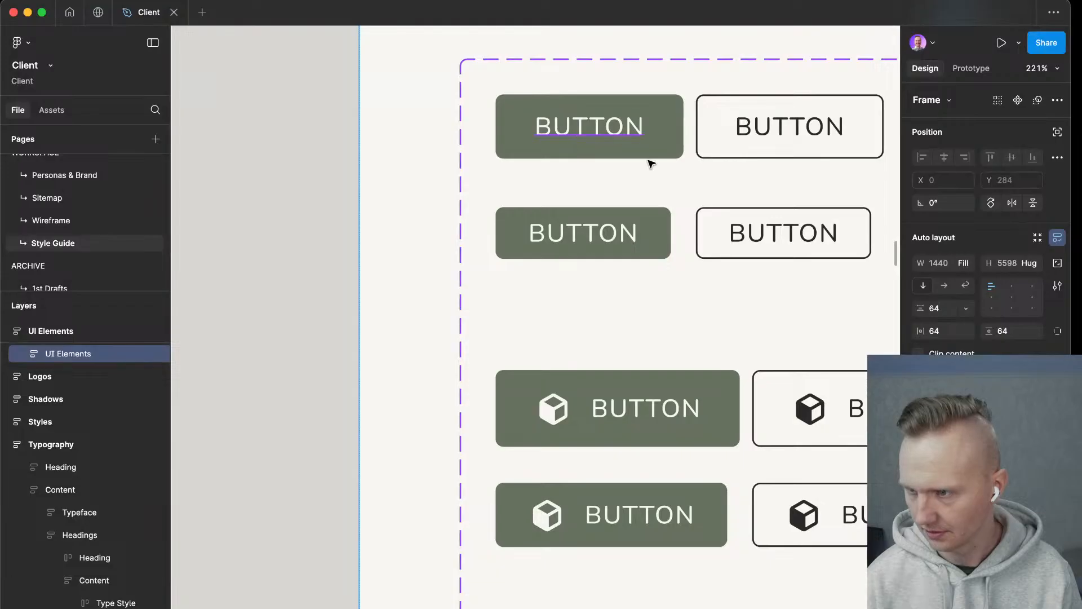
click(652, 150)
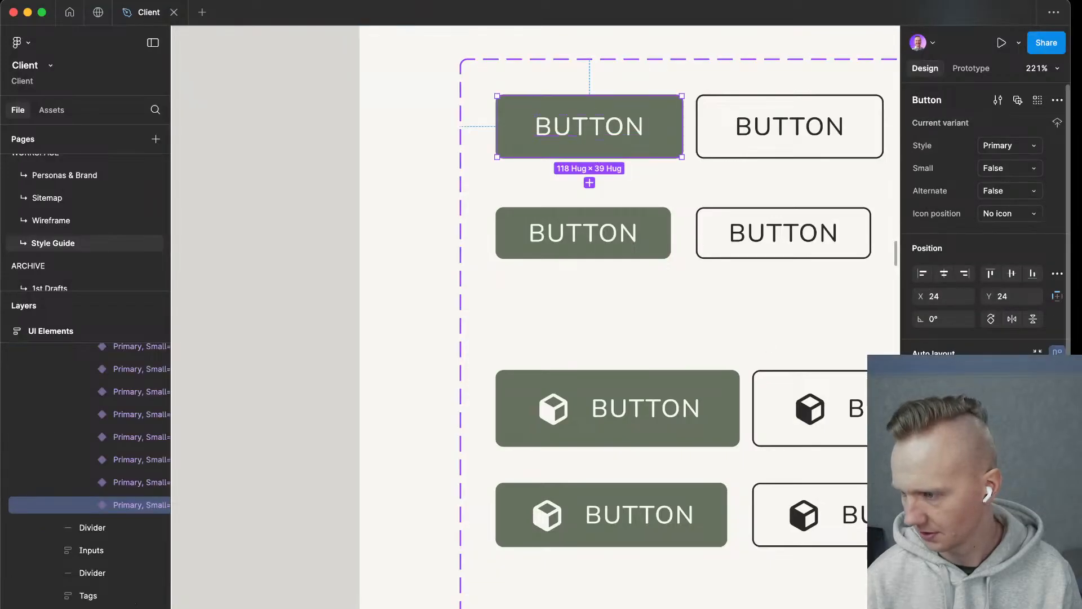
Switch to Webflow and check the brand color variables offered for the button class background, comparing them with the Figma button.
key(ctrl+Left)
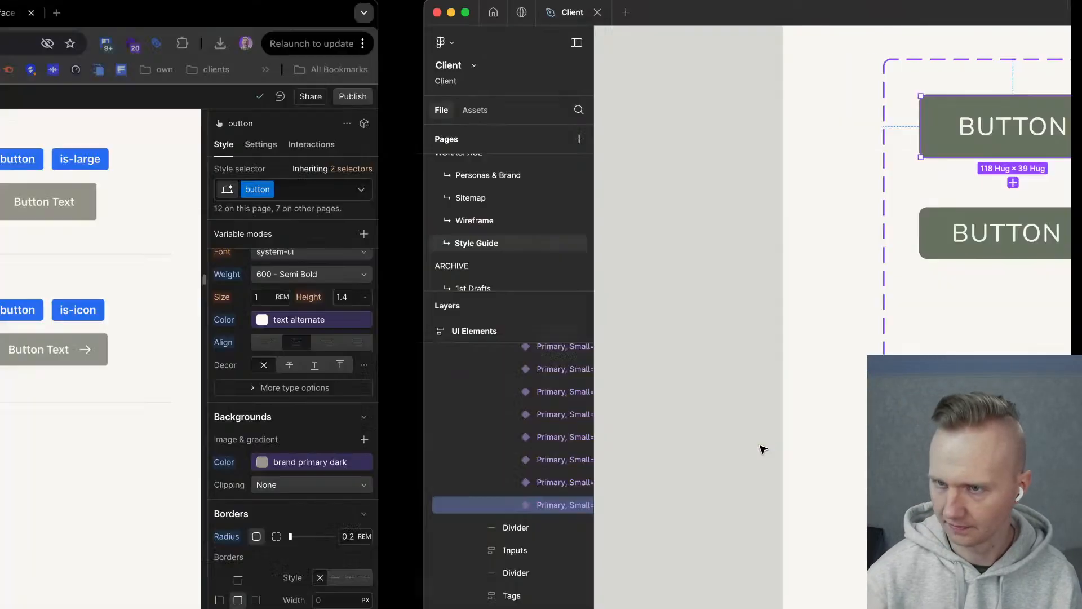
click(1004, 466)
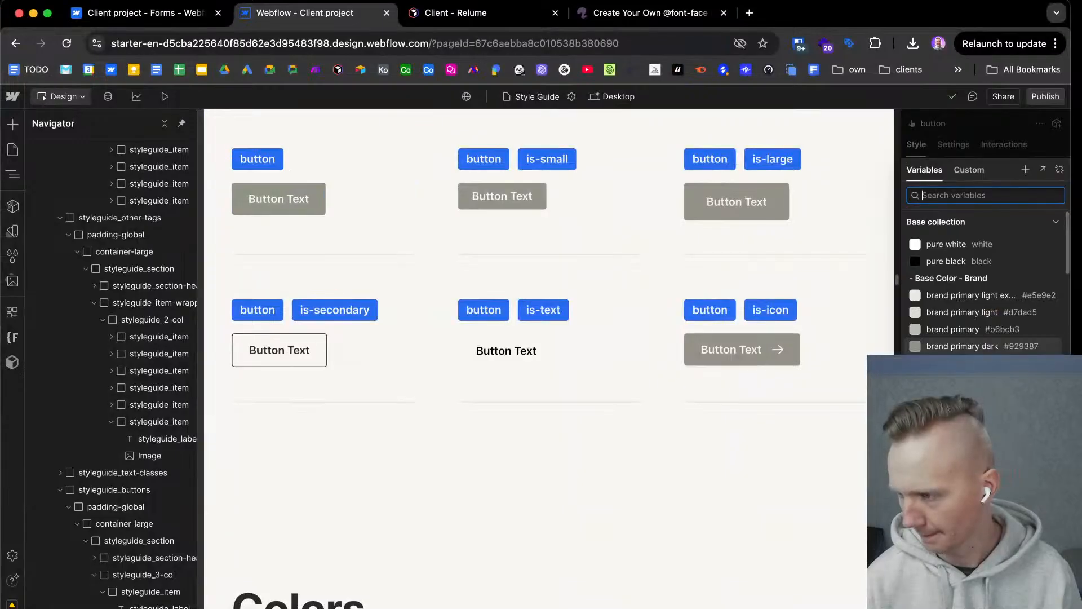
scroll(983, 338, down, 1)
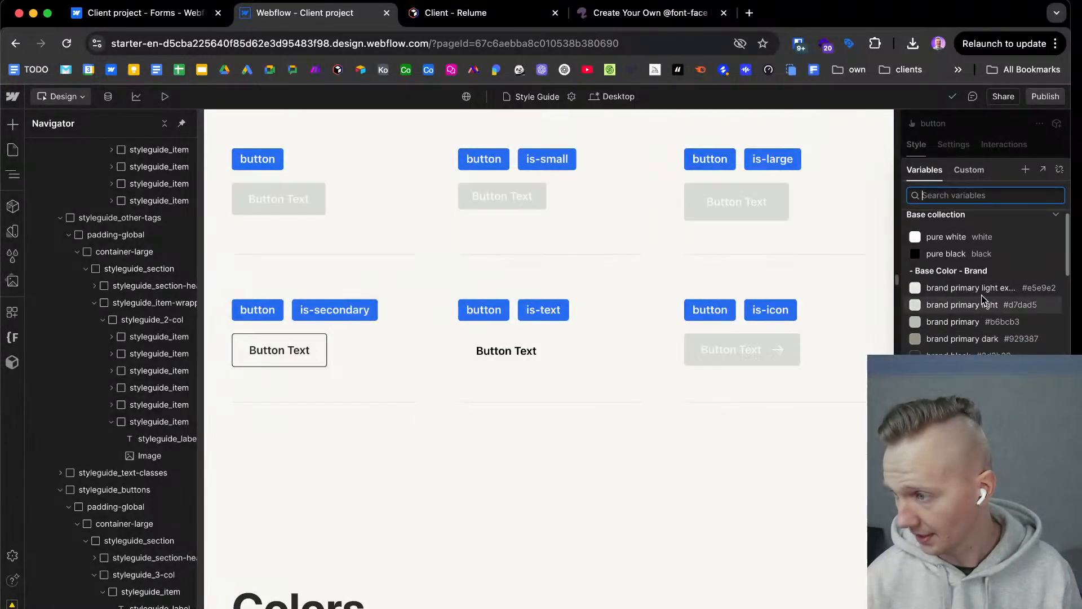
key(ctrl+Right)
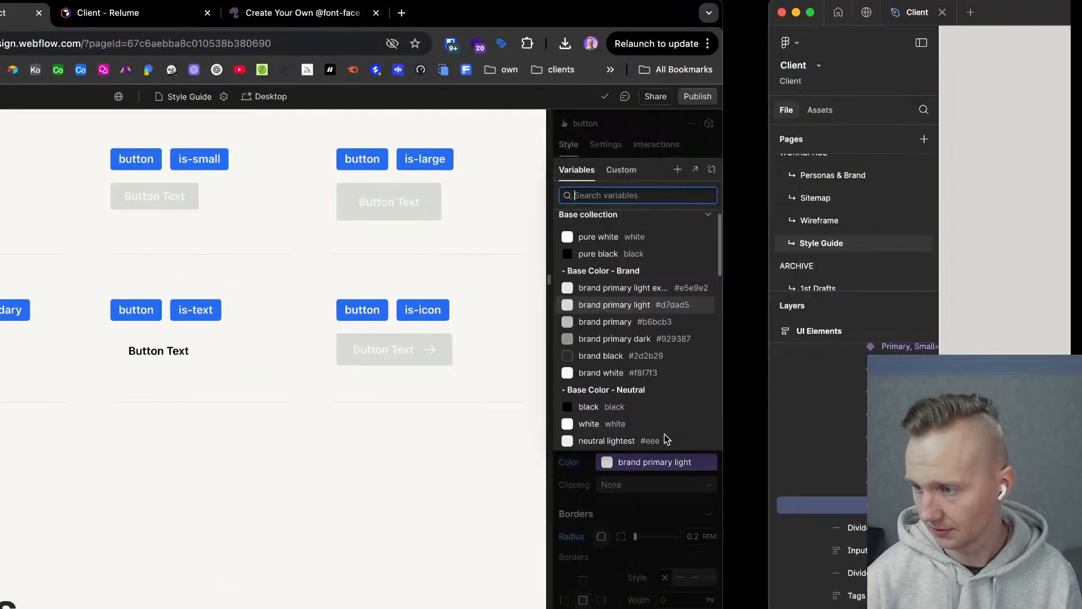
Look through Figma's Primitive variable collection, from Color Neutral to Color System, for the button's green.
right_click(315, 258)
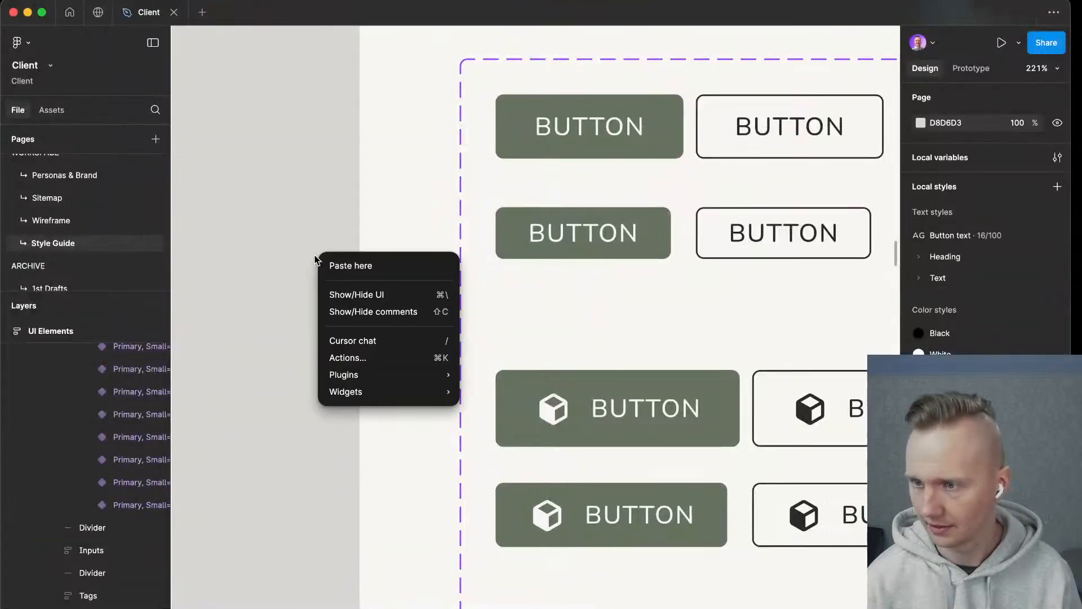
click(257, 243)
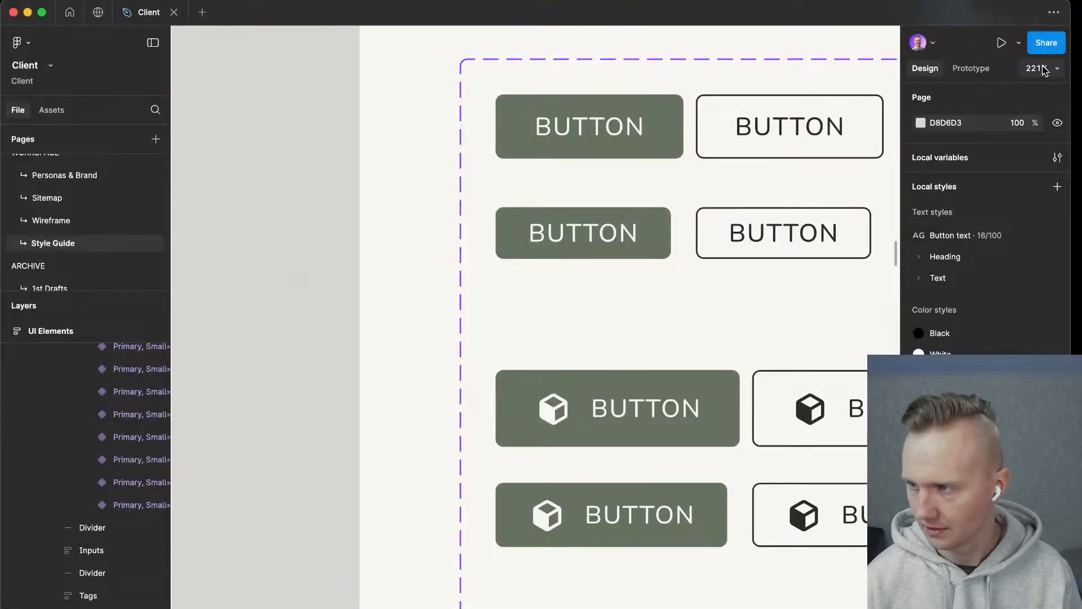
click(1058, 159)
scroll(490, 410, down, 10)
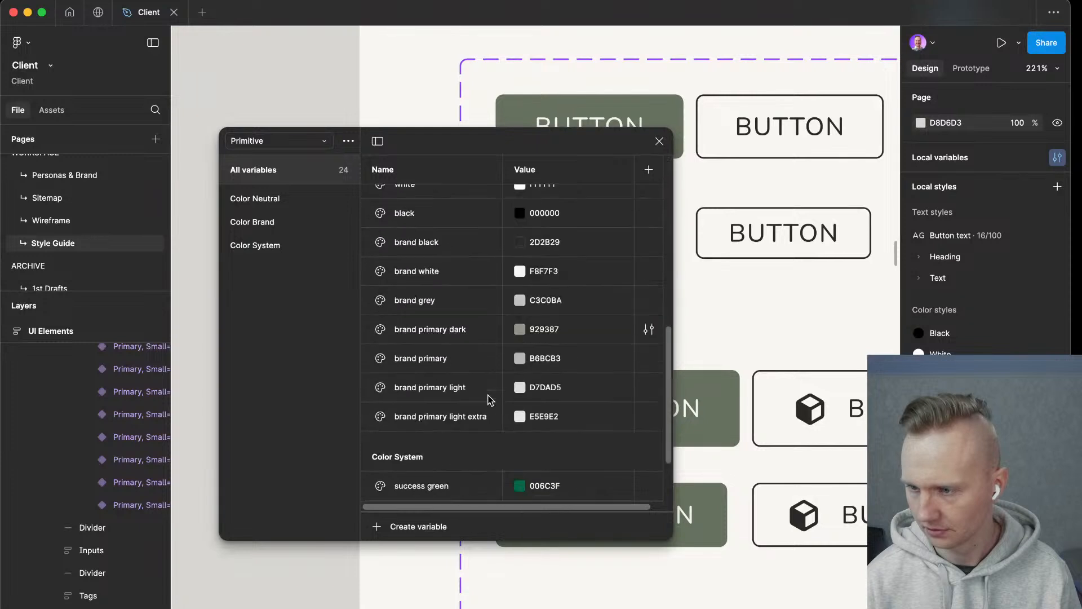
scroll(491, 413, up, 9)
scroll(490, 413, up, 2)
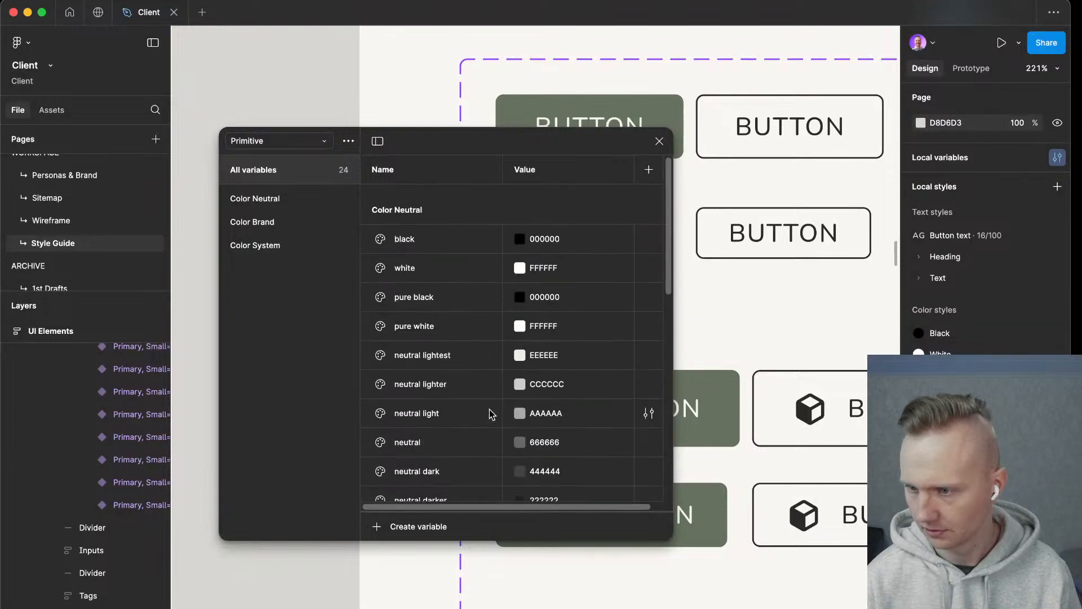
scroll(485, 361, down, 6)
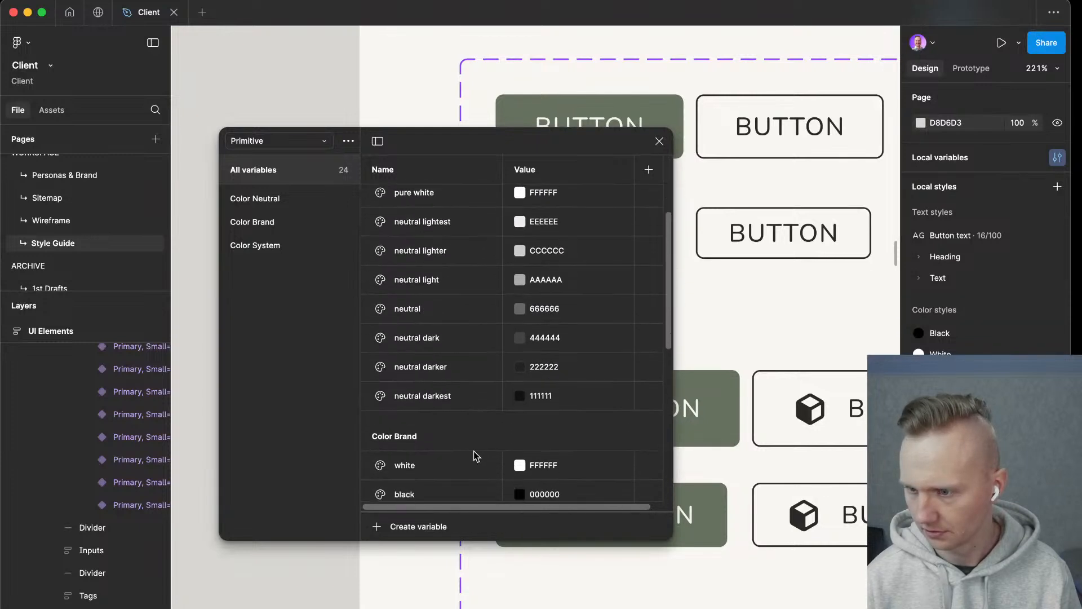
scroll(466, 338, down, 8)
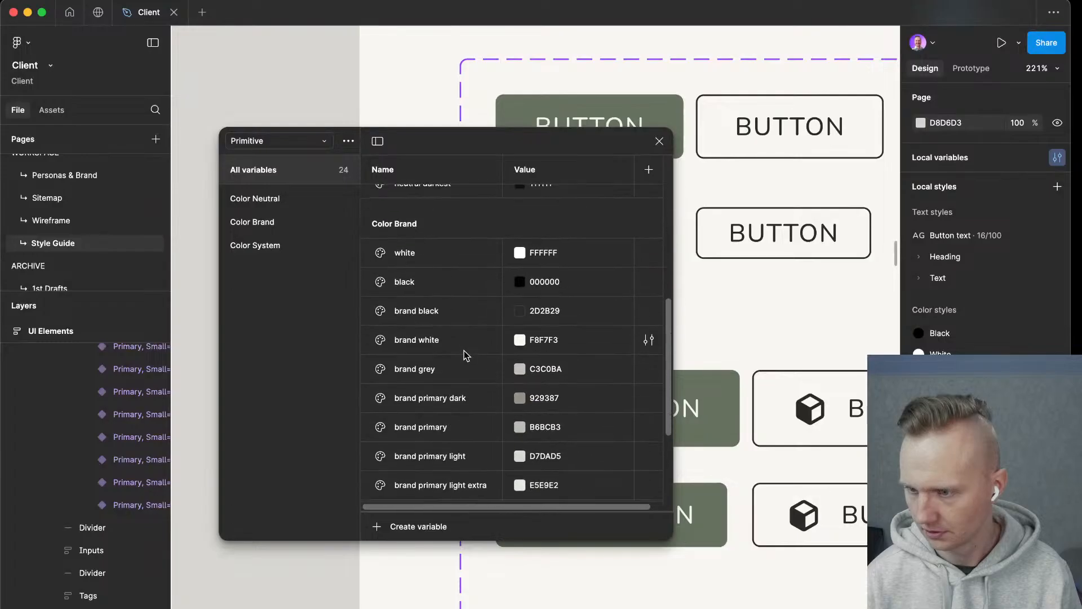
scroll(465, 355, down, 4)
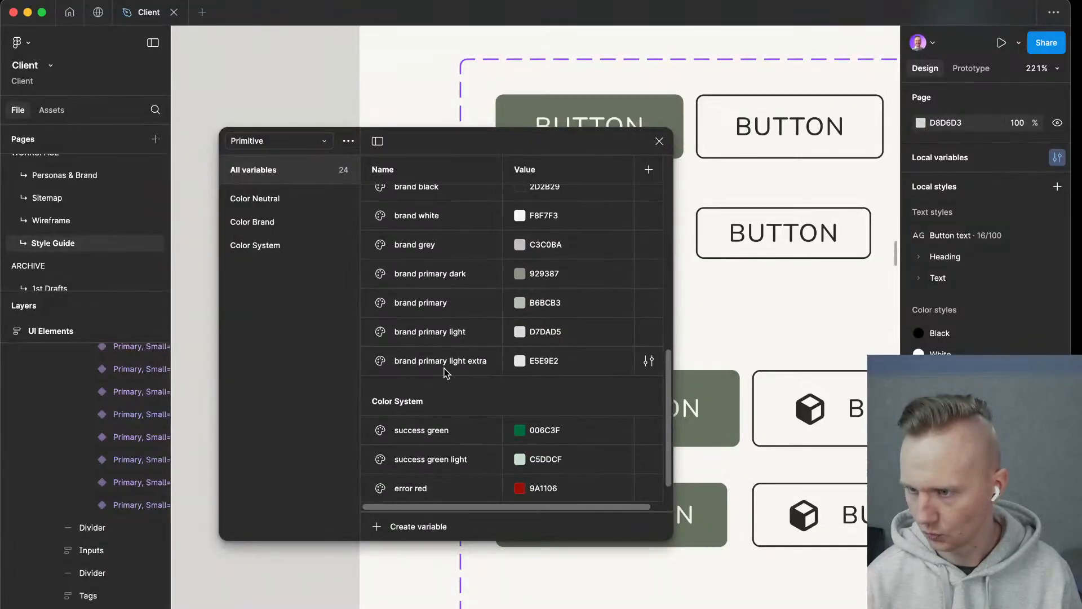
scroll(466, 374, down, 1)
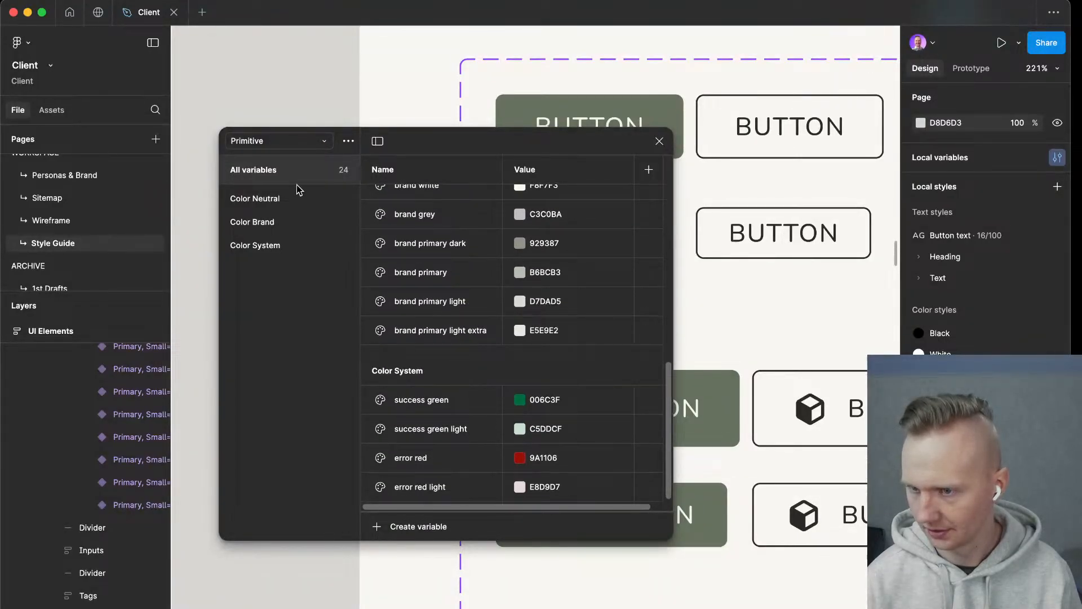
Locate the brand primary extra dark variable in Figma's Semantic collection and copy its hex value.
click(305, 143)
click(306, 125)
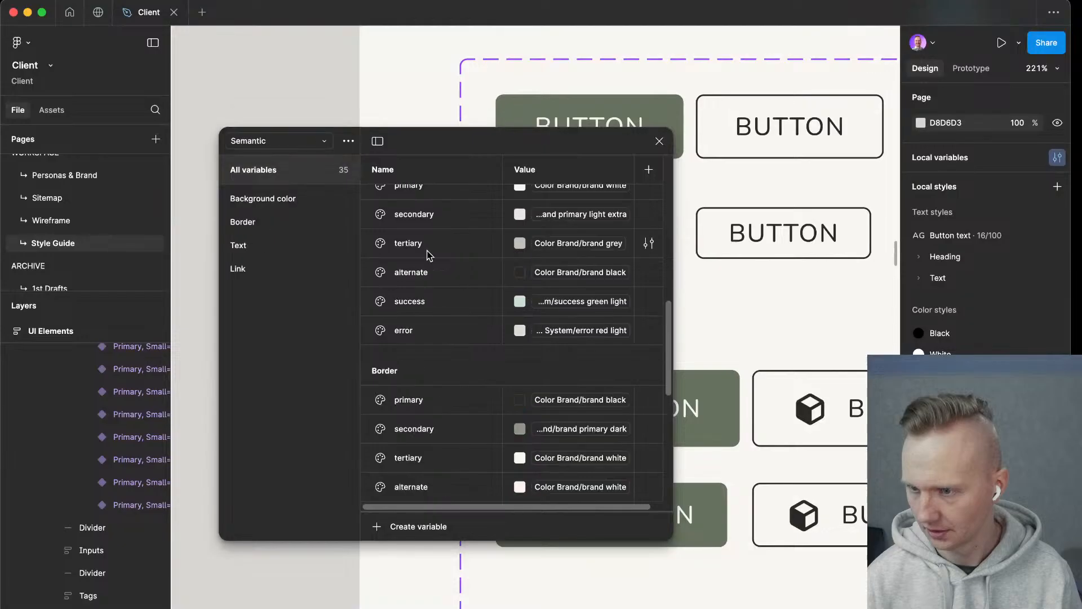
scroll(489, 321, up, 12)
scroll(489, 322, down, 12)
scroll(488, 322, up, 6)
scroll(489, 321, up, 2)
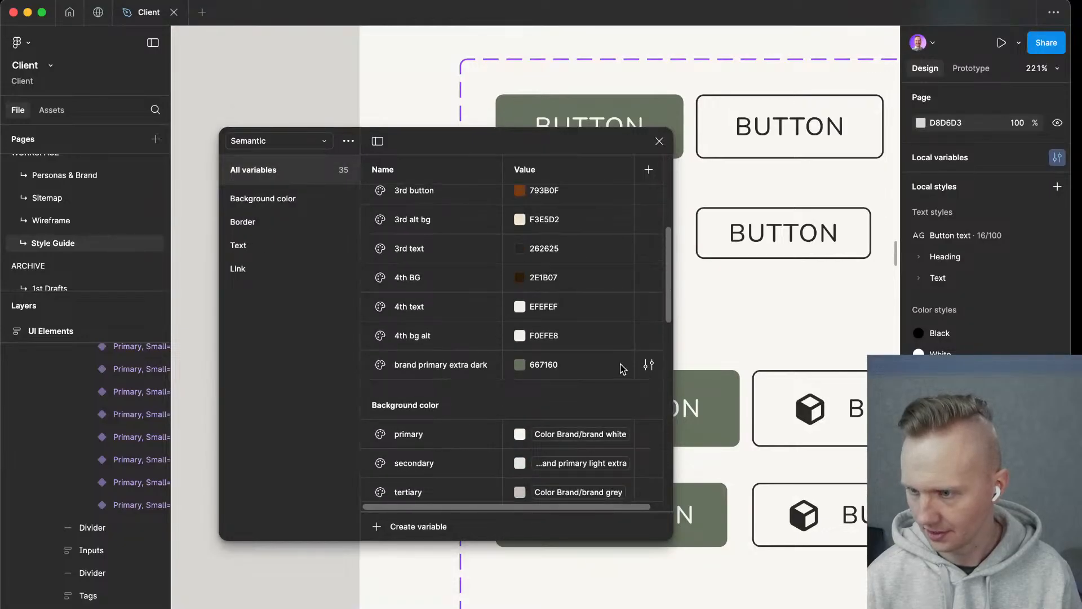
scroll(436, 361, up, 1)
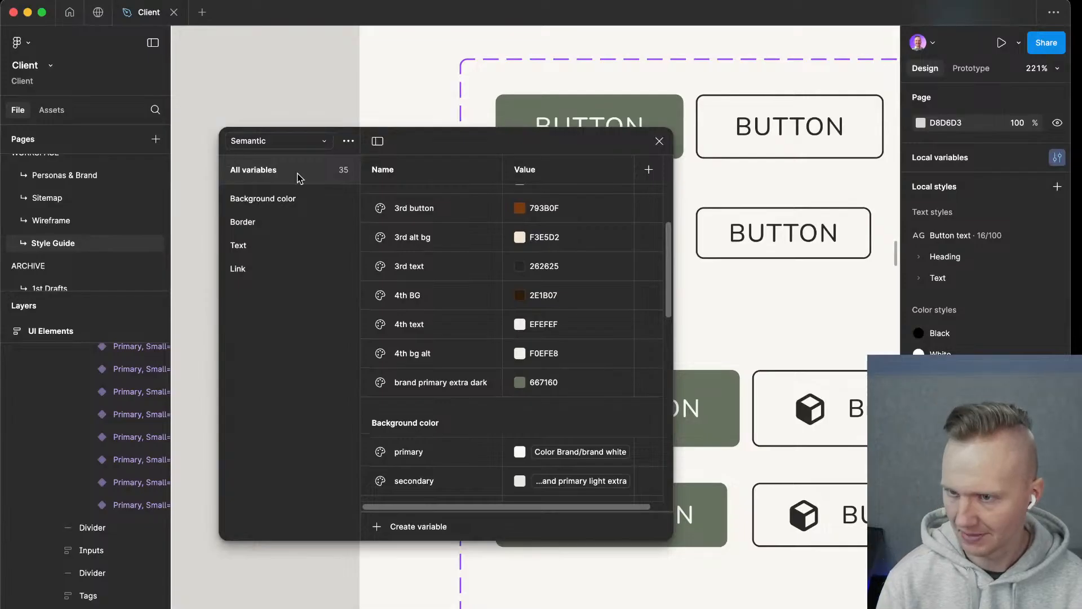
click(540, 385)
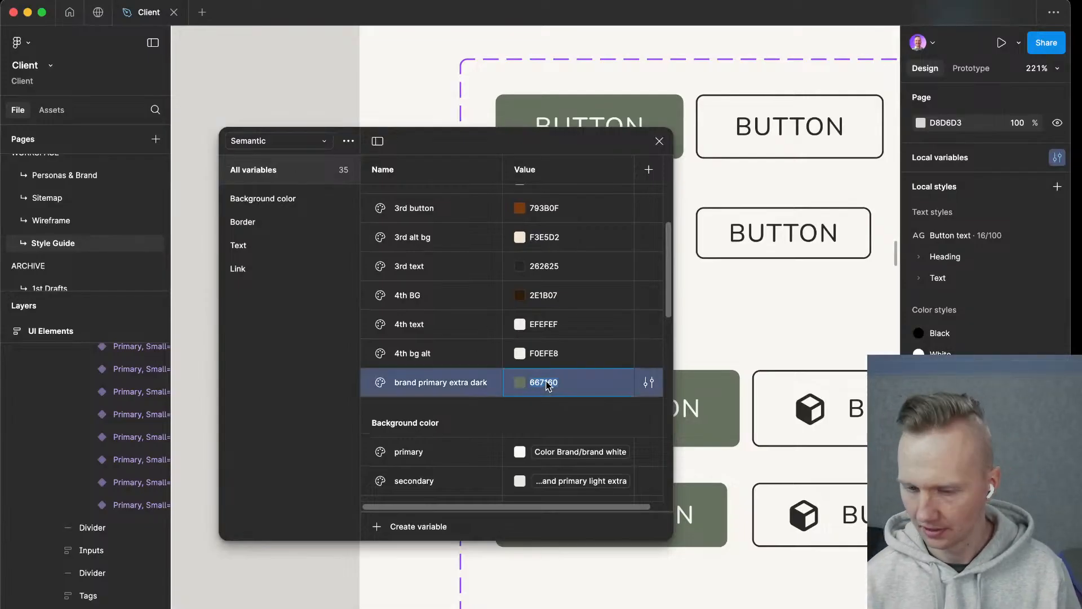
Switch to Webflow and add a color variable with the value #667160 to the Base Color - Brand group.
key(ctrl+Left)
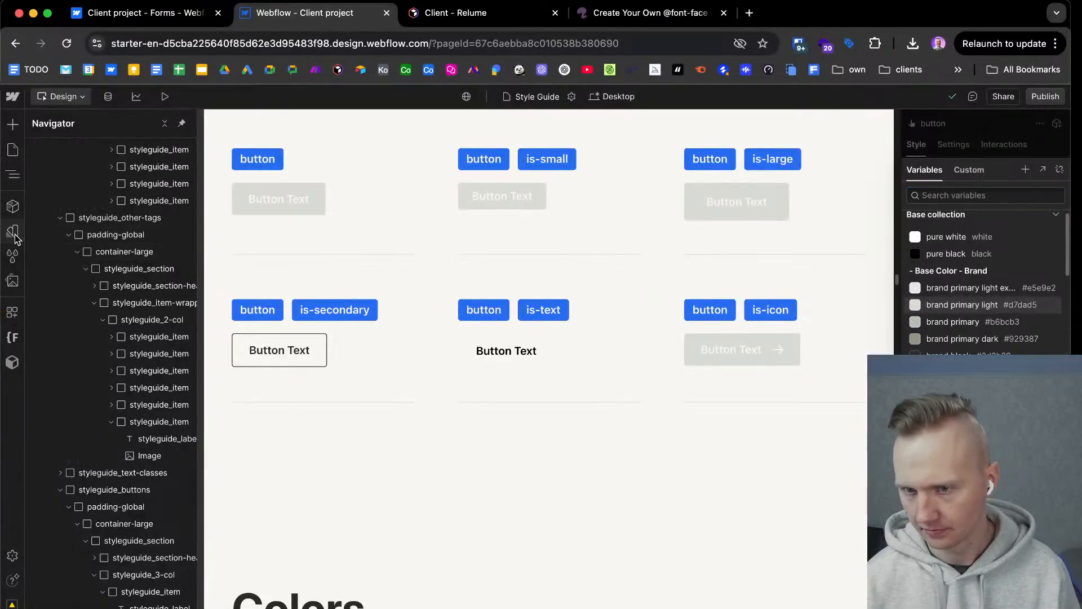
click(14, 234)
click(65, 158)
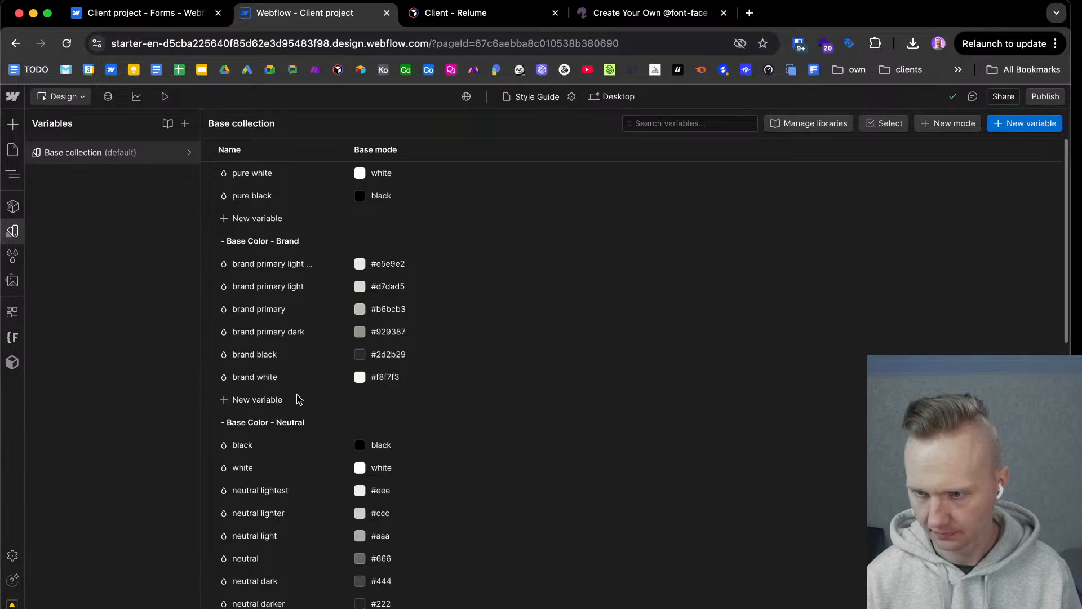
click(255, 401)
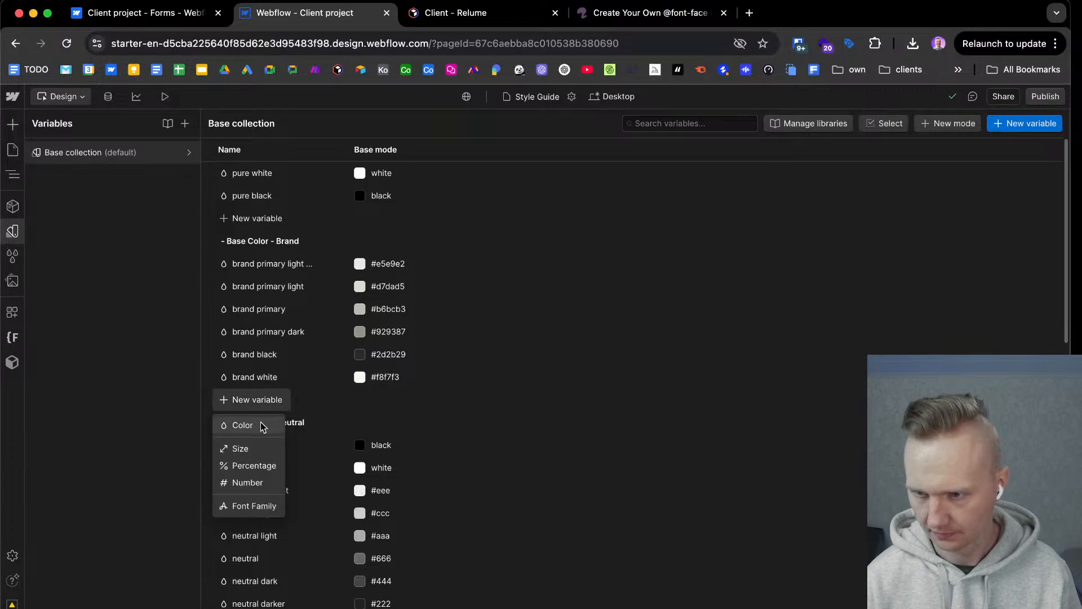
click(263, 427)
click(375, 401)
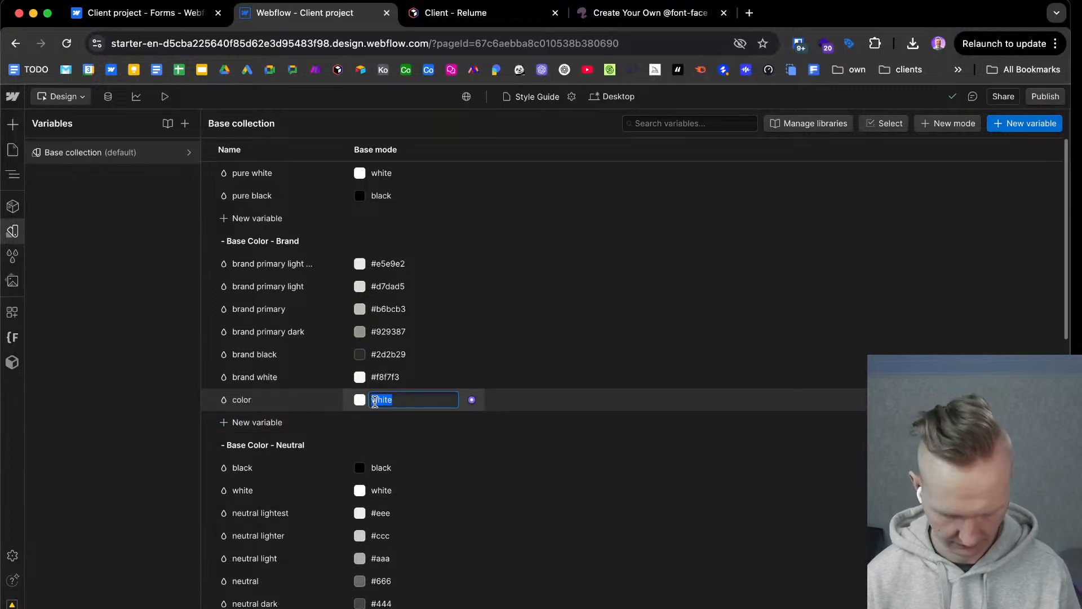
text(#667160)
Rename the new color variable brand primary extra dark, copying the name from Figma, and move it directly below brand primary dark.
double_click(277, 400)
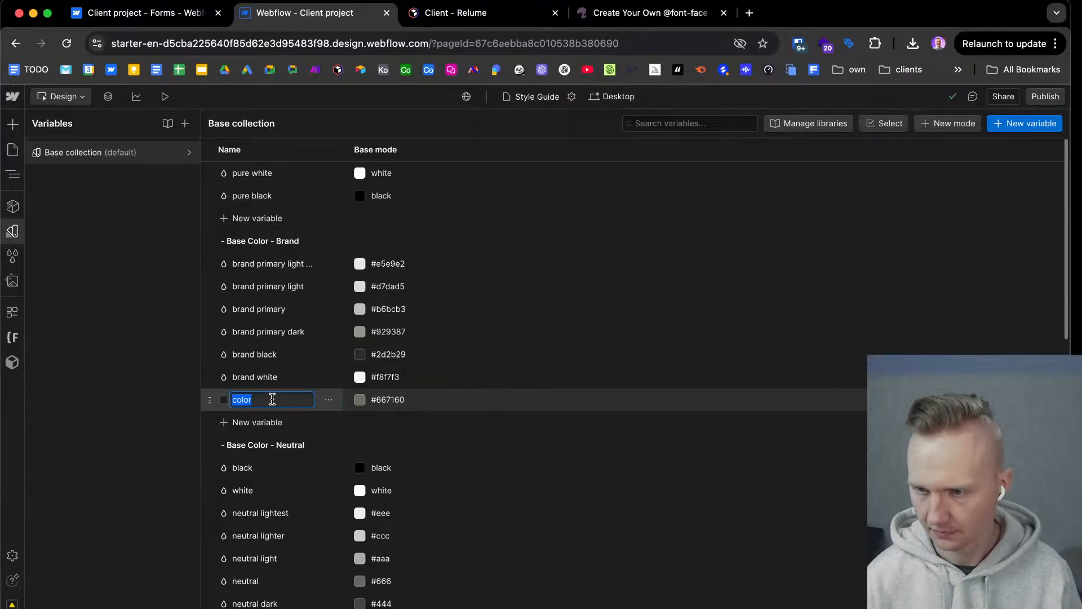
key(ctrl+Right)
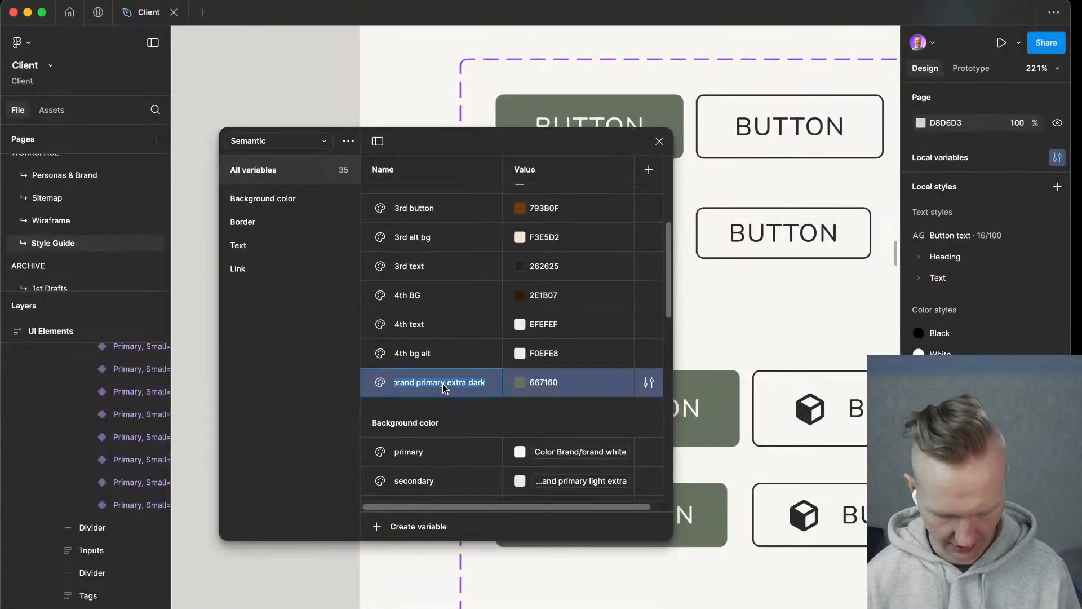
key(super+Tab)
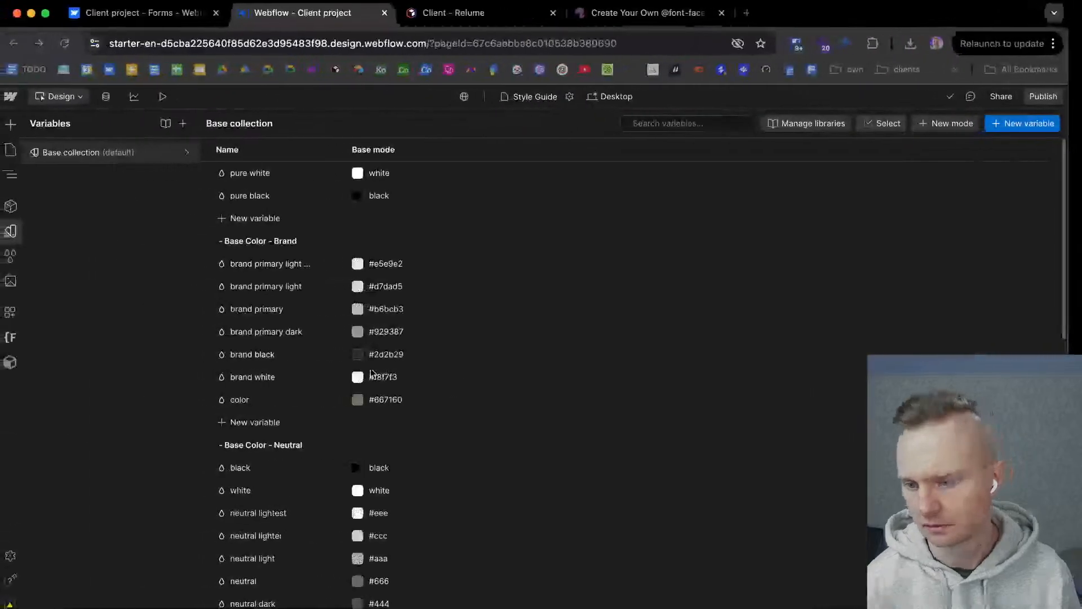
double_click(259, 399)
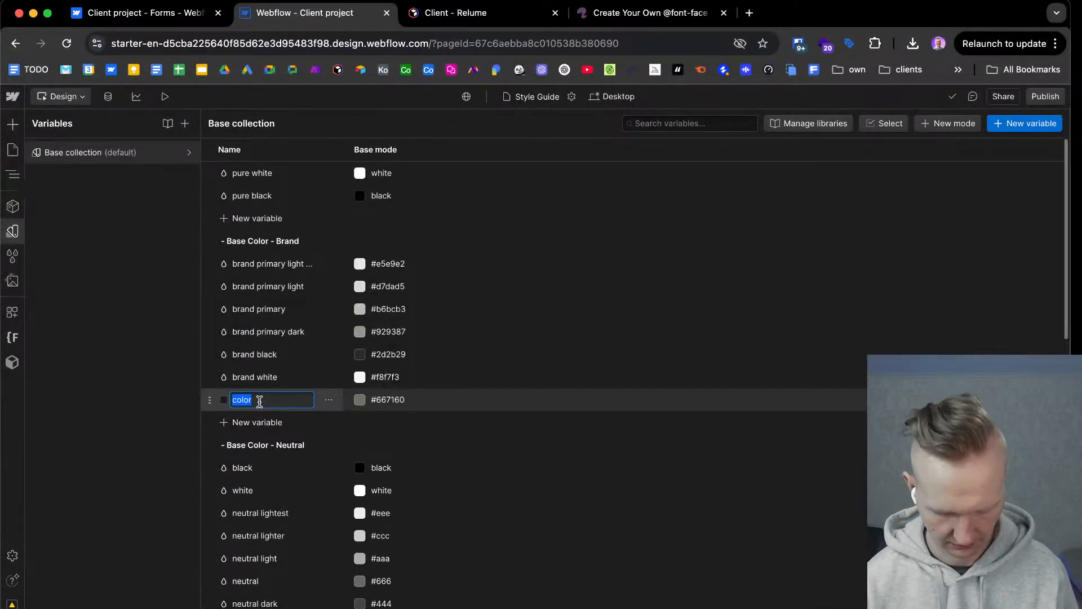
text(brand primary extra dark)
click(567, 379)
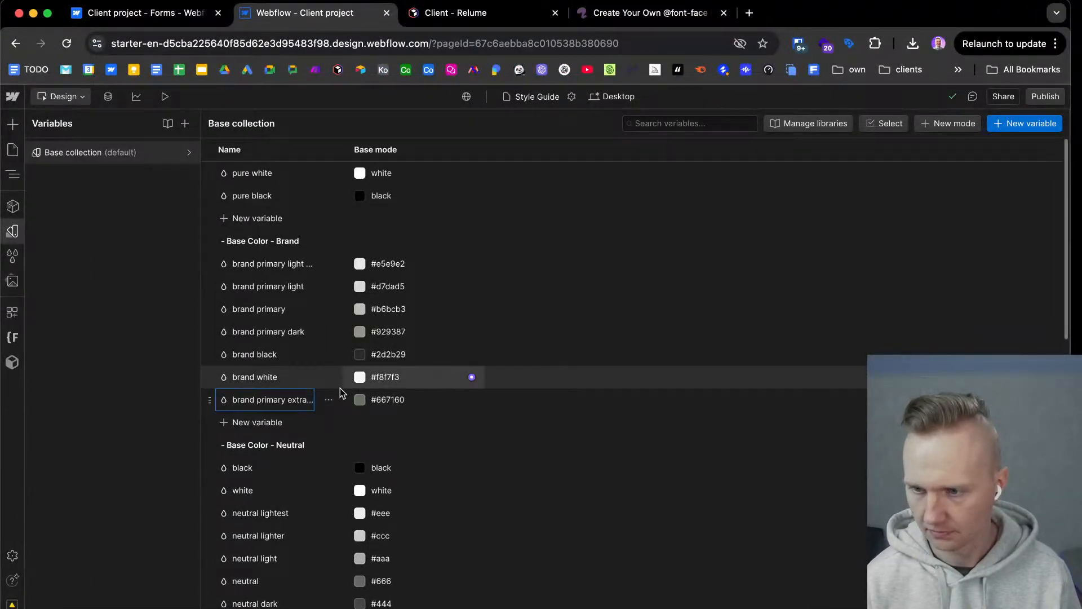
drag(212, 399, 218, 345)
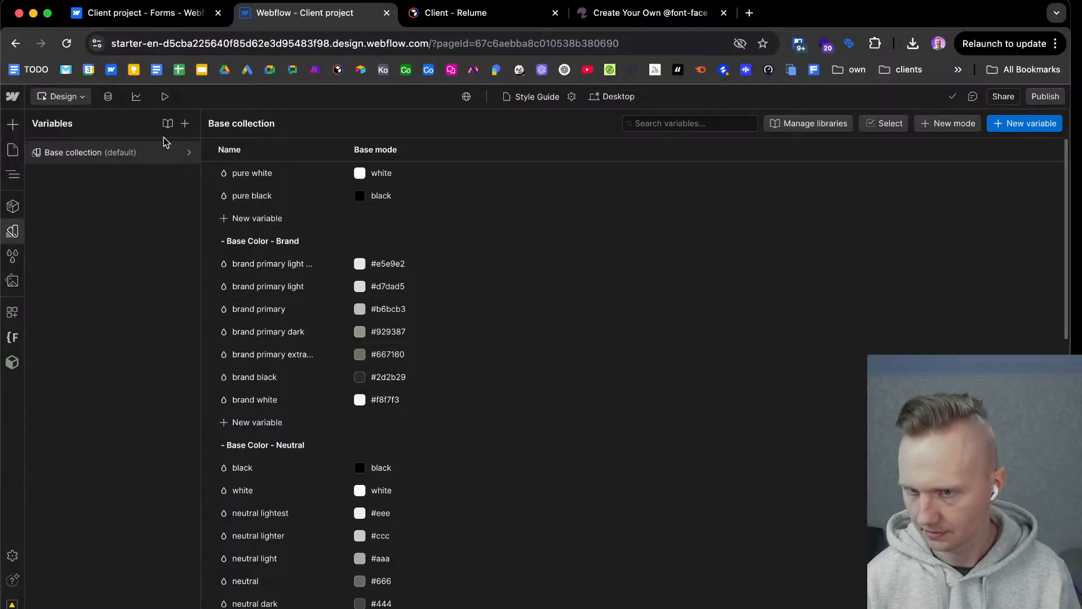
Set the base button class background to the brand primary extra dark variable and its text to all caps.
click(10, 232)
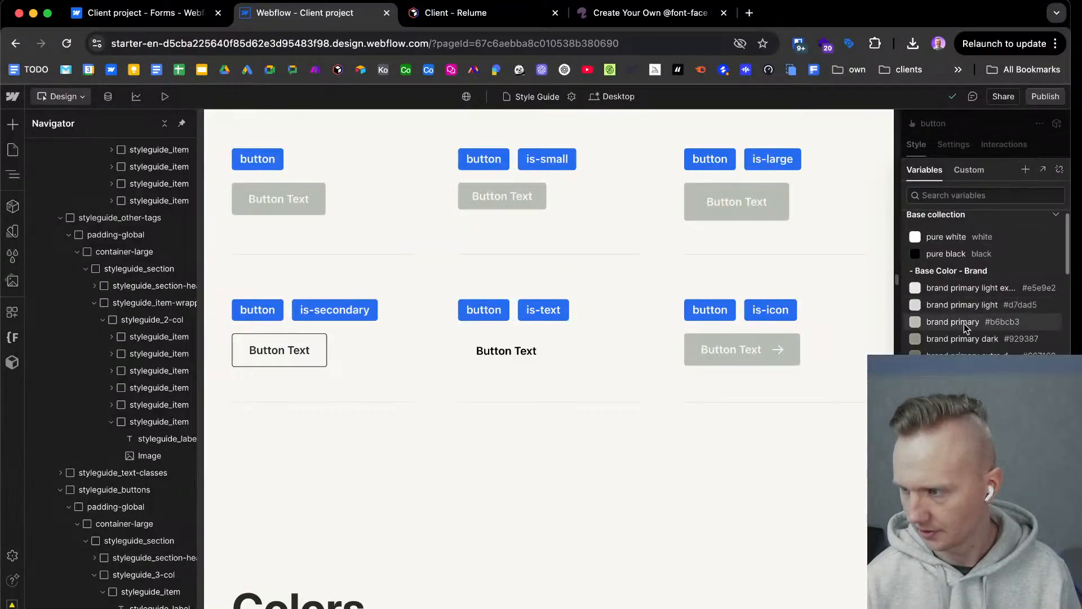
click(984, 356)
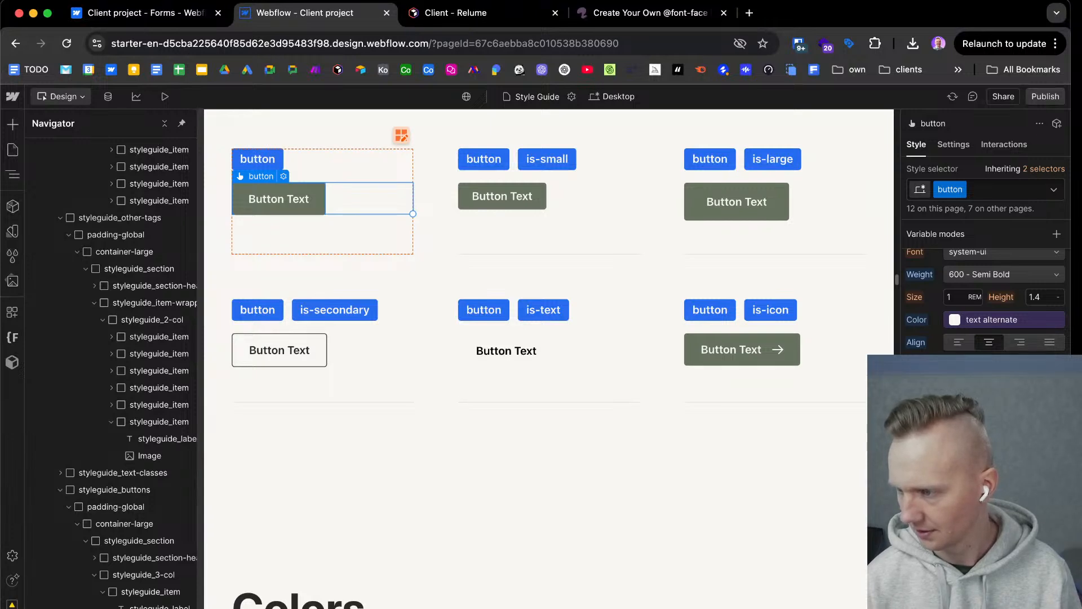
click(978, 444)
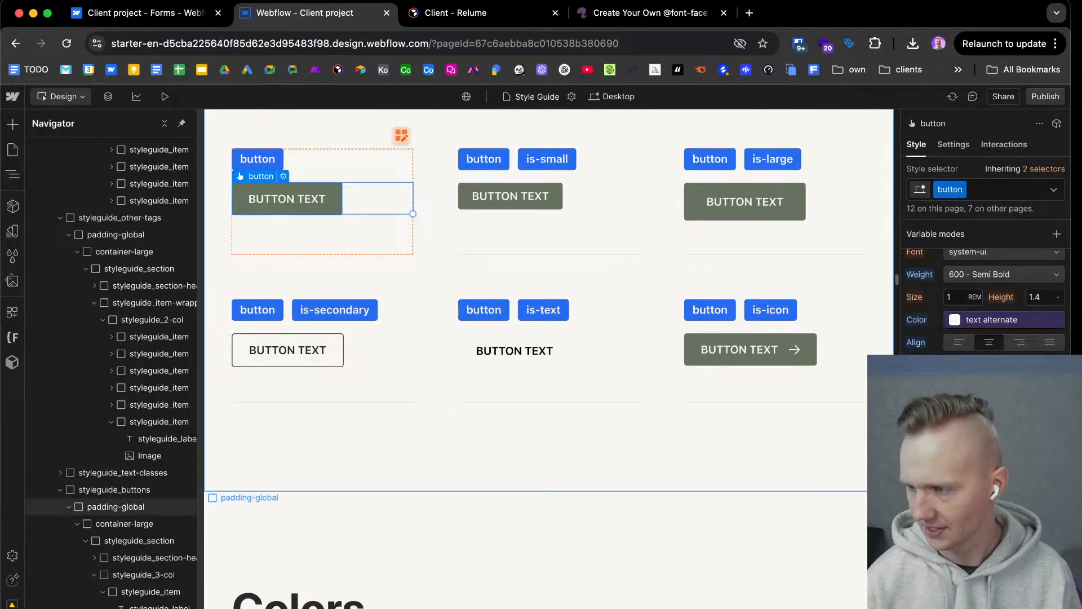
Switch to Figma and select the text of the first filled button in the Buttons section to inspect its typography.
key(ctrl+Right)
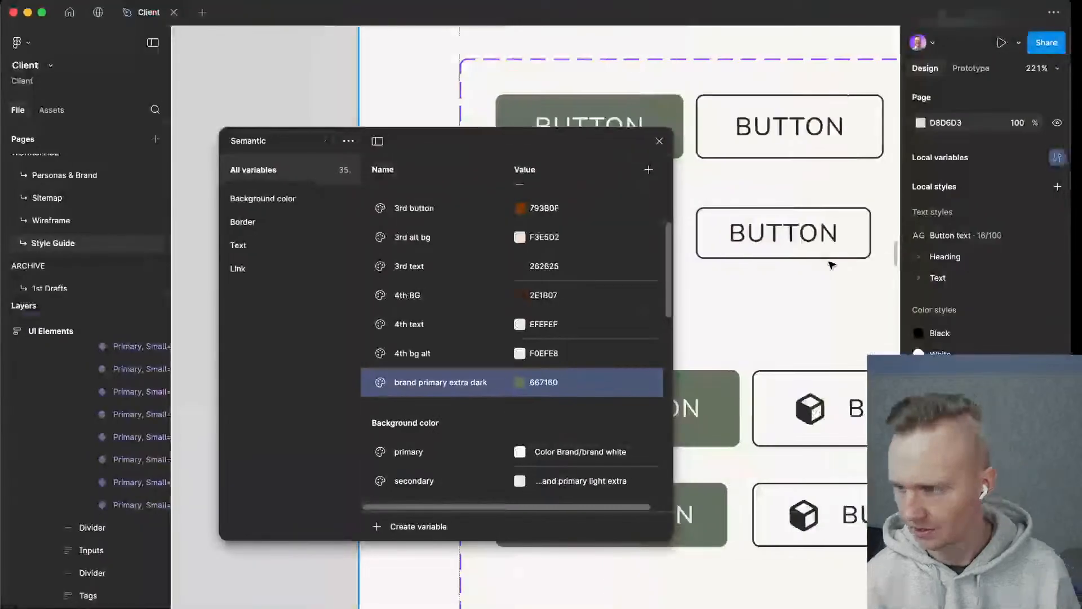
click(832, 288)
click(659, 142)
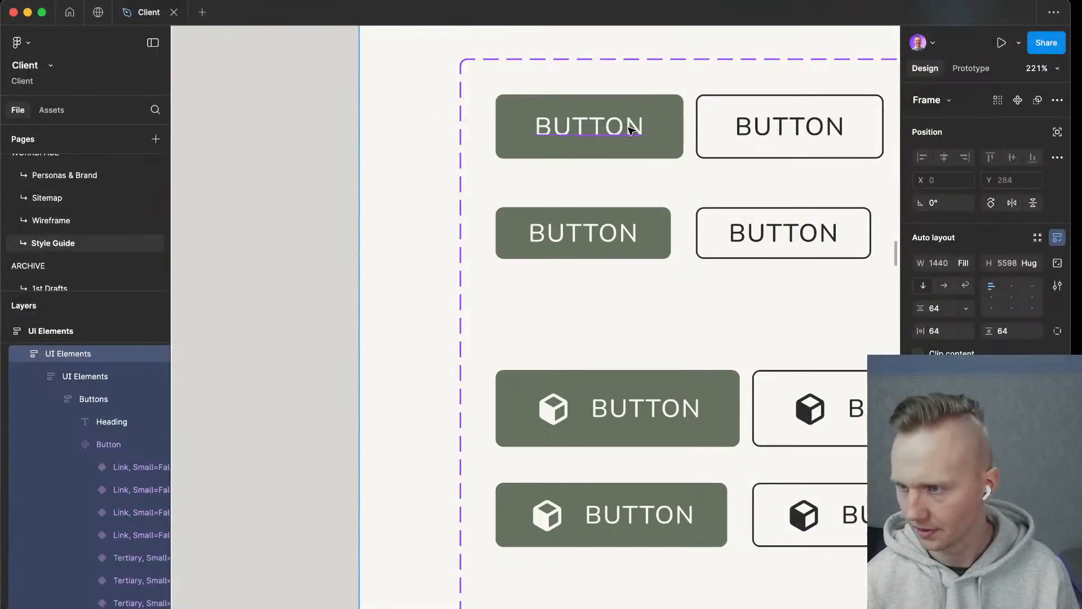
super+click(614, 129)
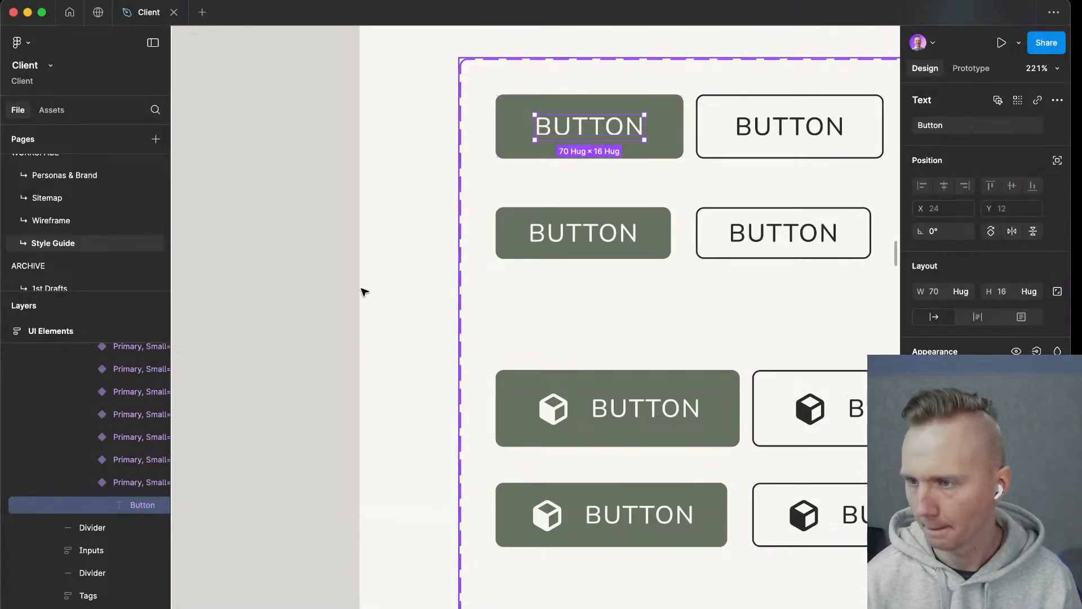
Switch back to Webflow and increase the letter spacing of the base button class to match the Figma button.
key(ctrl+Left)
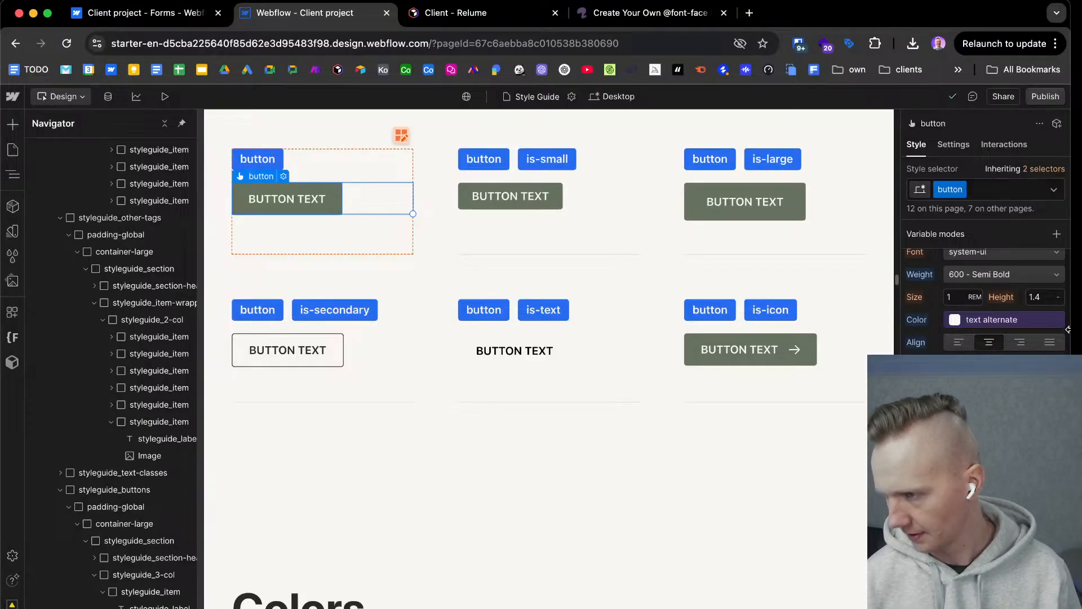
key(Return)
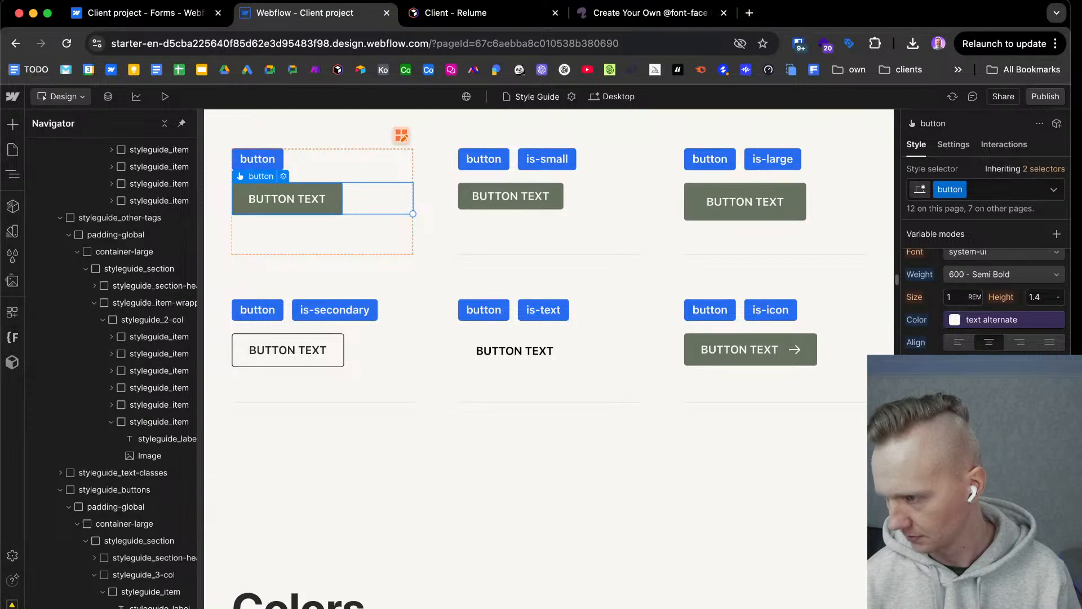
key(Return)
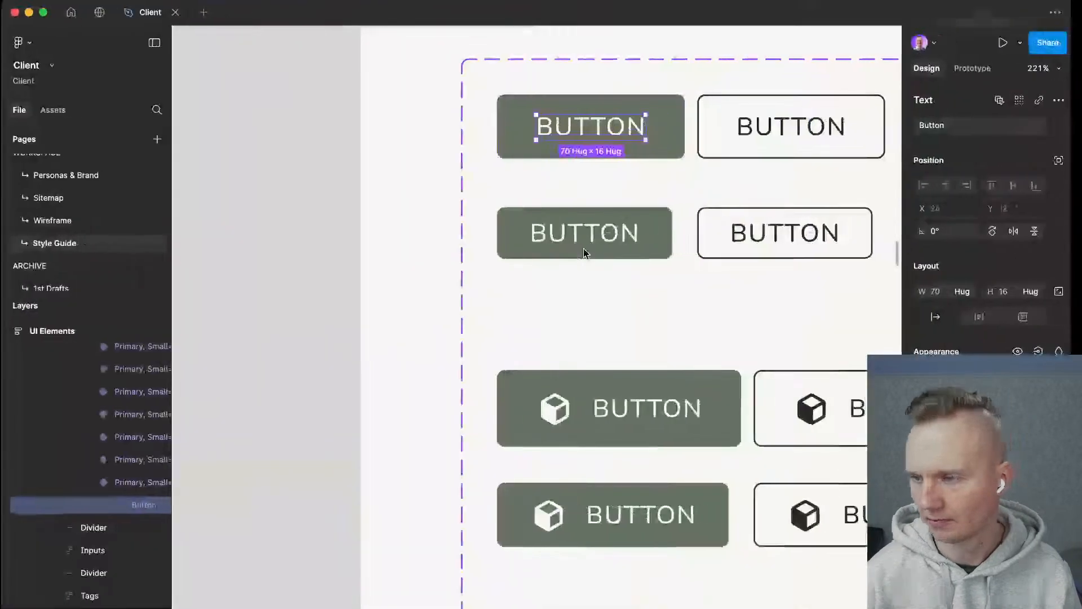
Look over the Typography, Colour Variables, UI Elements and Icons boards of the Figma style guide, and return to Webflow.
scroll(584, 251, down, 10)
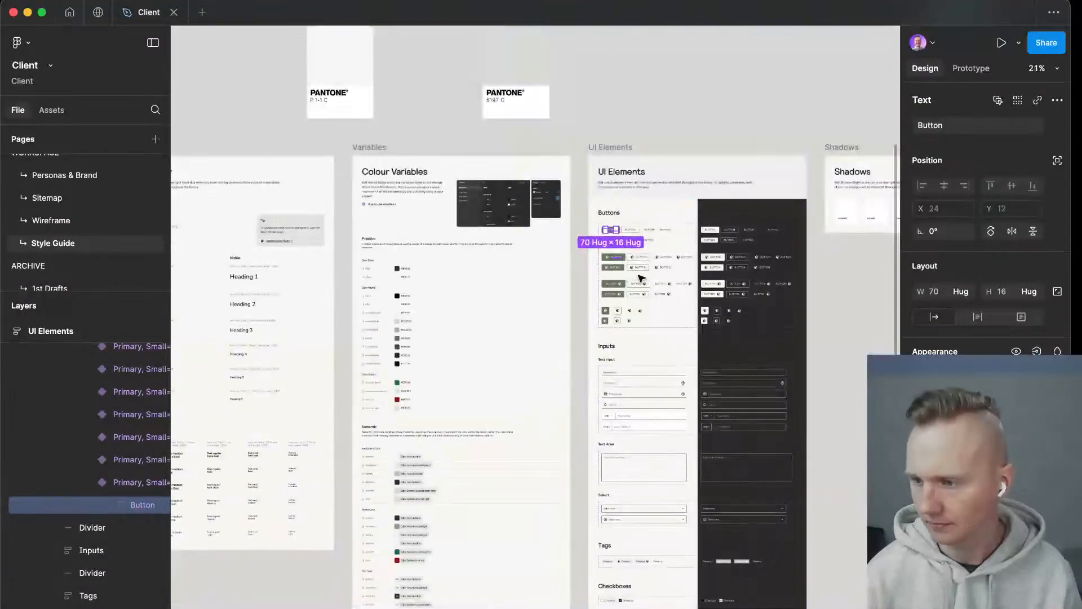
scroll(795, 331, down, 2)
scroll(790, 333, right, 5)
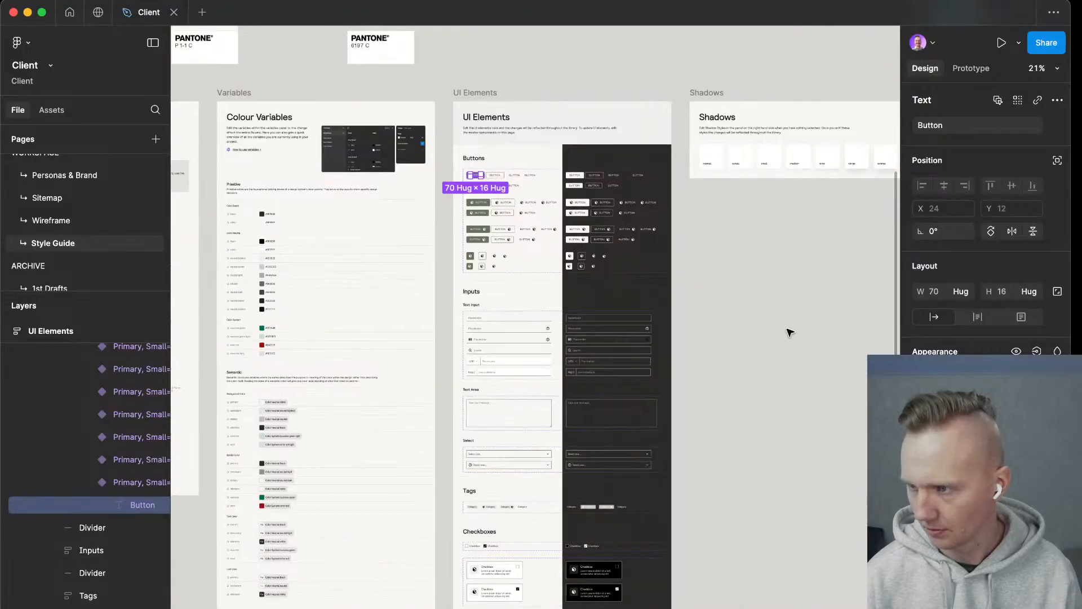
scroll(790, 332, right, 20)
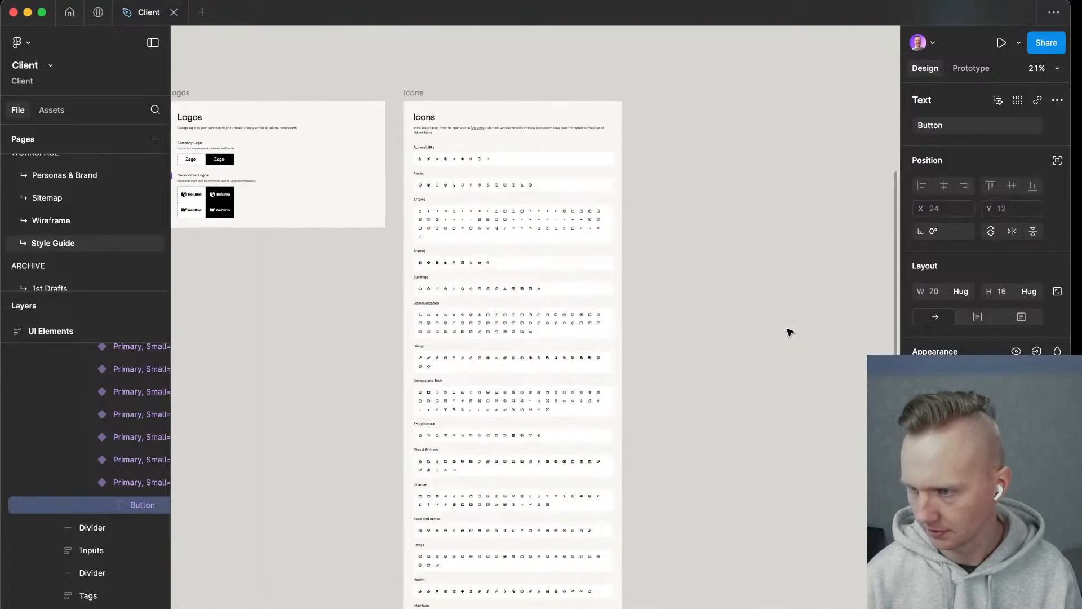
scroll(789, 331, left, 20)
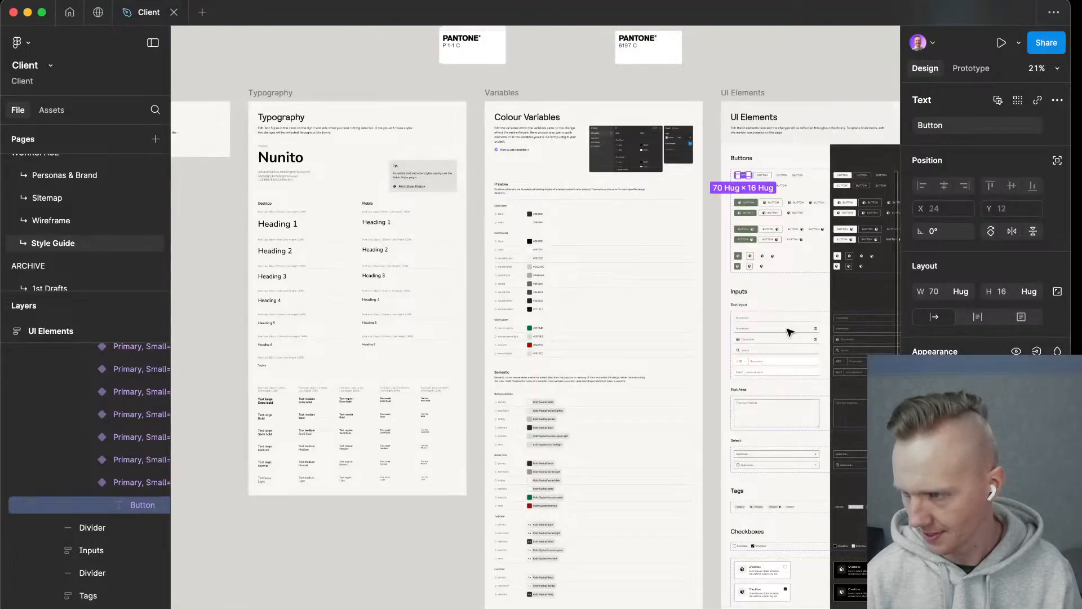
scroll(682, 340, left, 2)
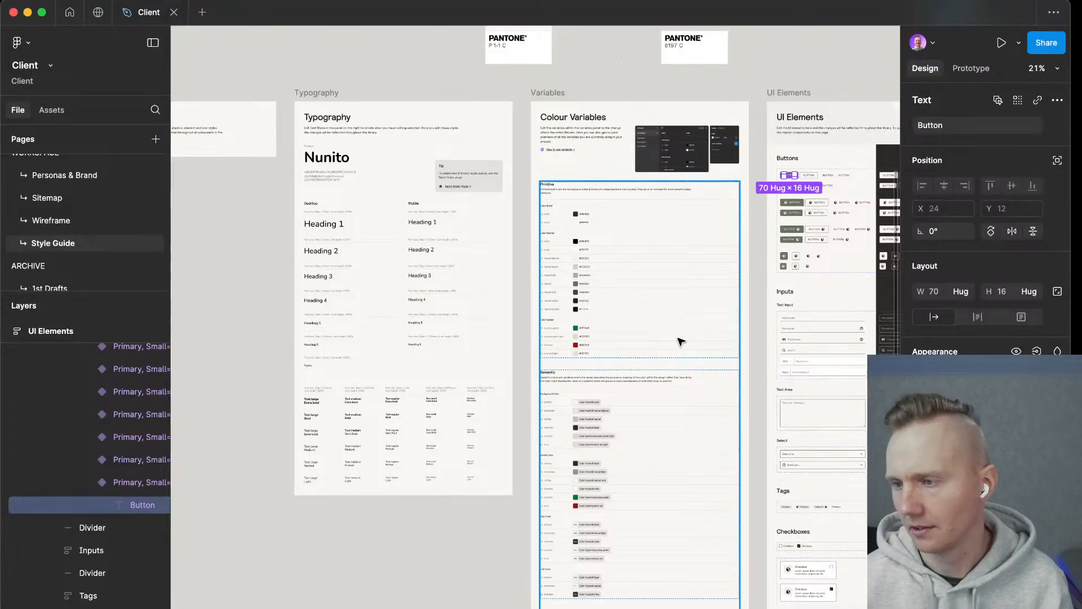
scroll(681, 341, right, 1)
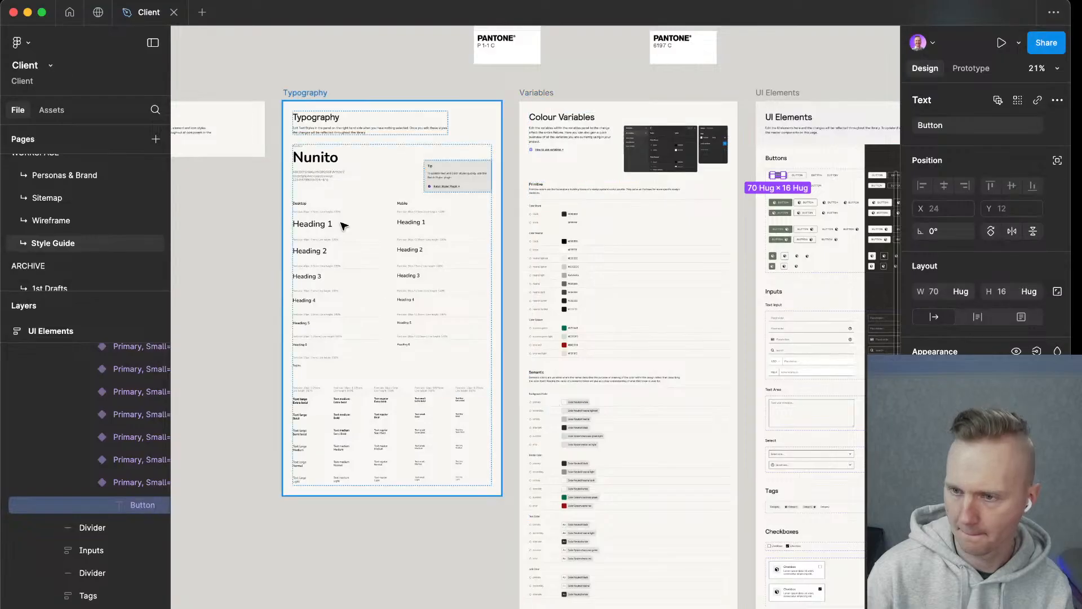
scroll(344, 225, up, 3)
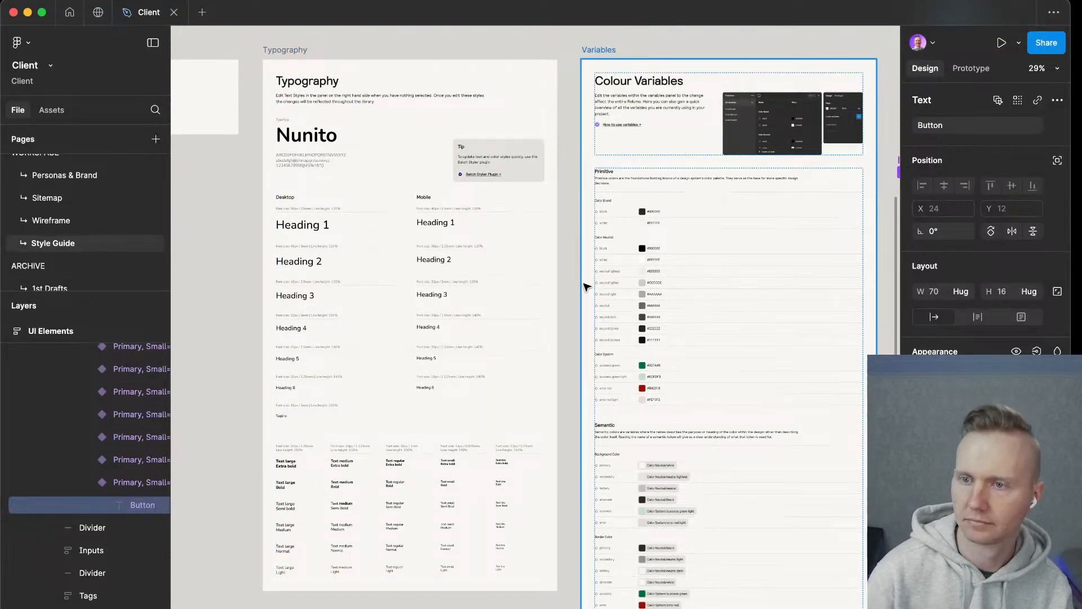
key(ctrl+Left)
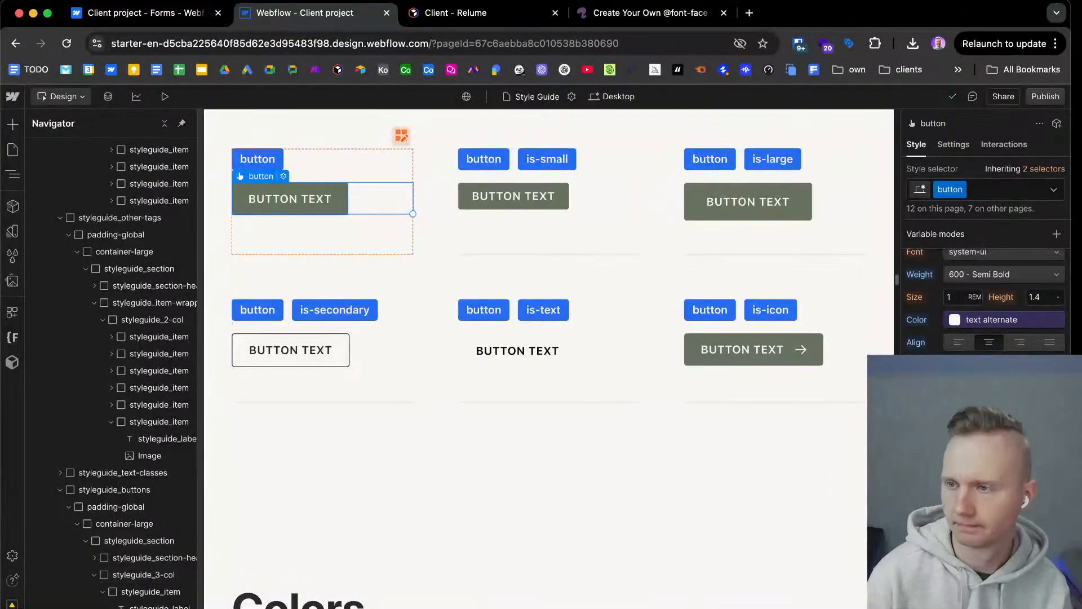
Copy the address of the Font Squirrel Webfont Generator page and close its browser tab.
click(614, 14)
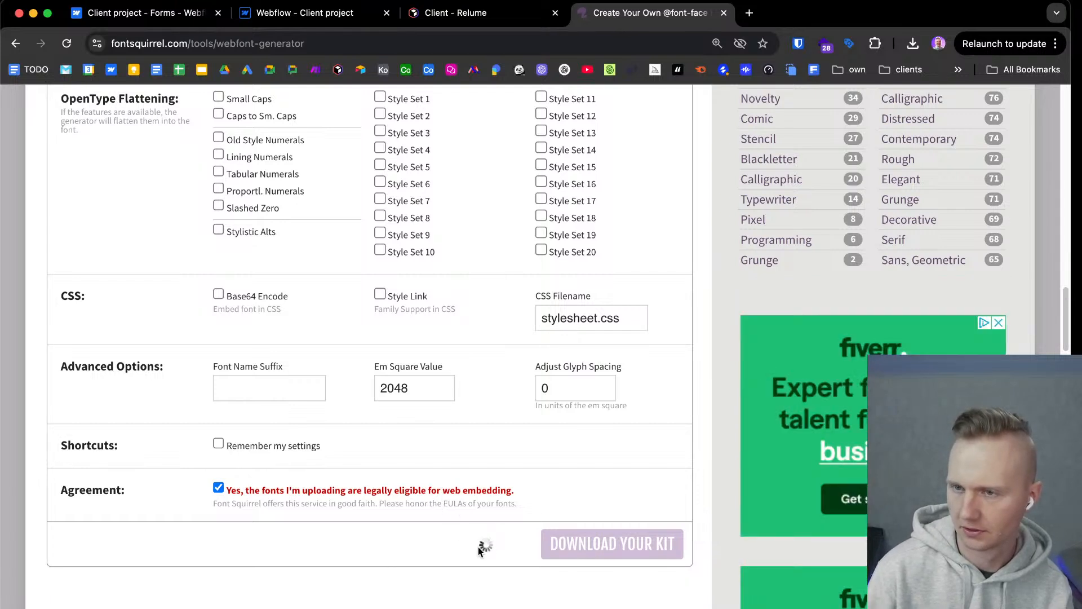
click(333, 42)
key(super+c)
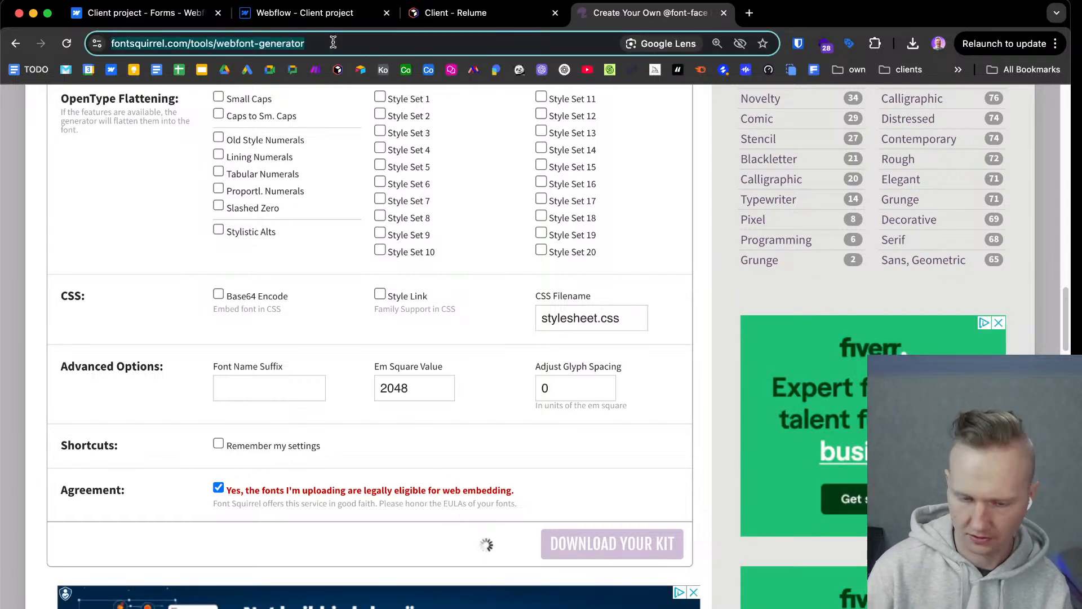
click(724, 13)
Open the copied fontsquirrel.com/tools/webfont-generator address in a new incognito window and agree to the privacy choices.
click(1056, 45)
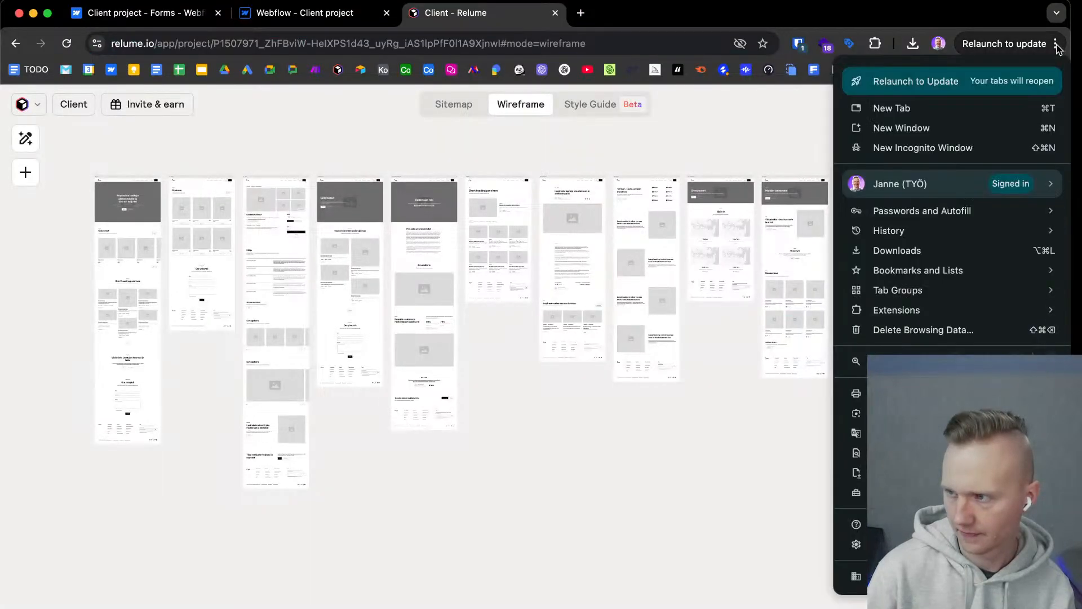
click(930, 148)
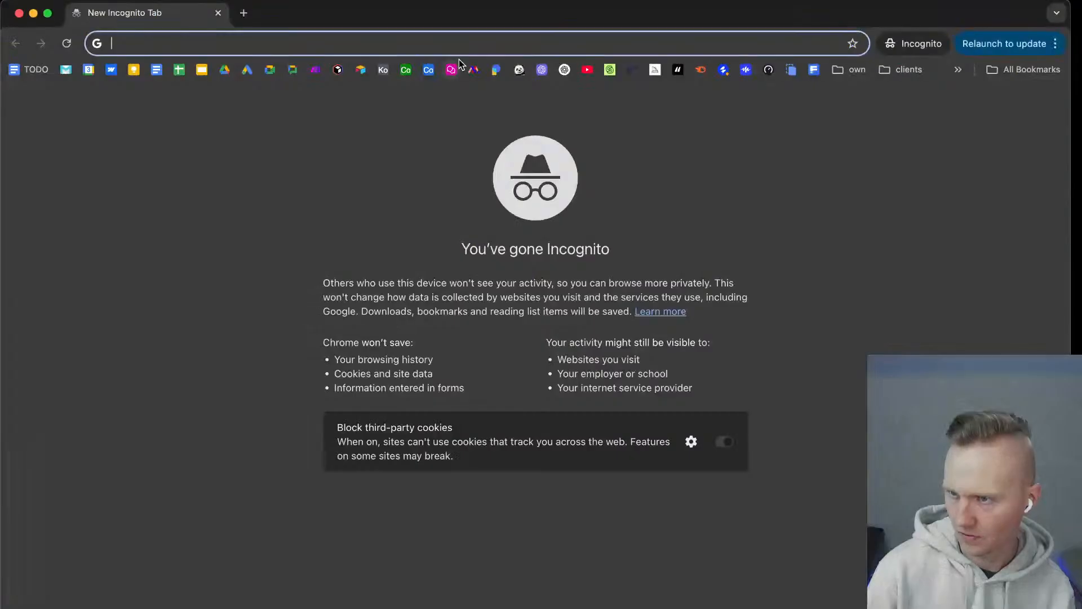
key(super+v)
key(Return)
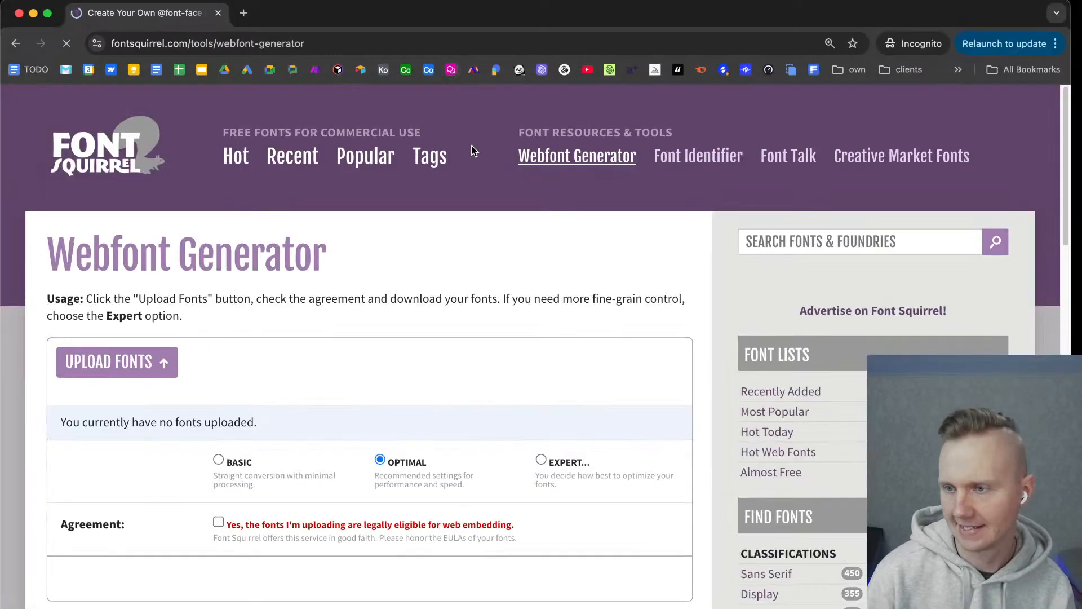
scroll(479, 513, down, 2)
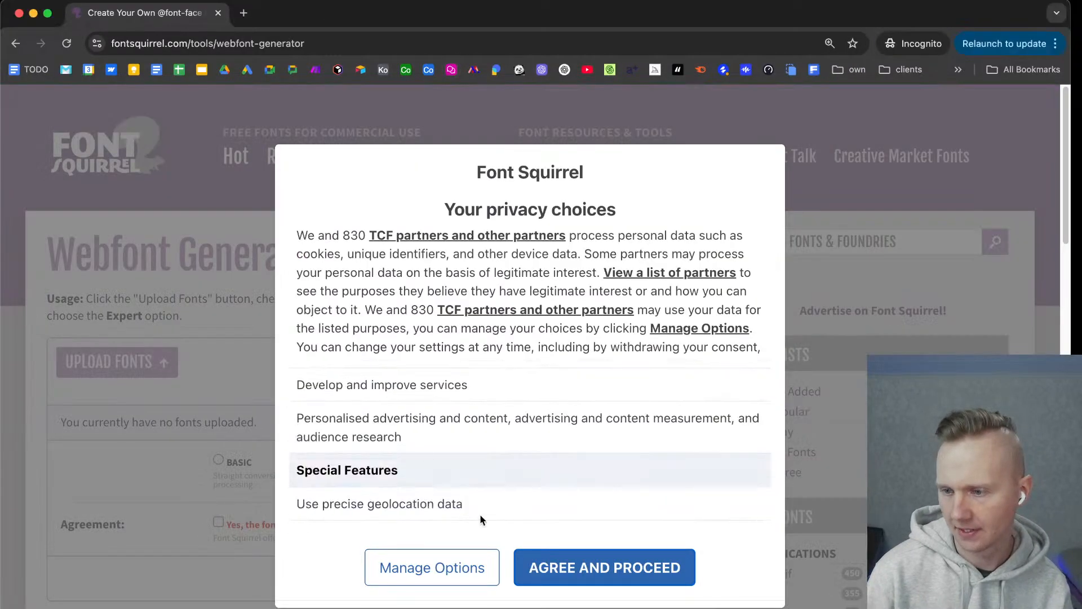
click(538, 581)
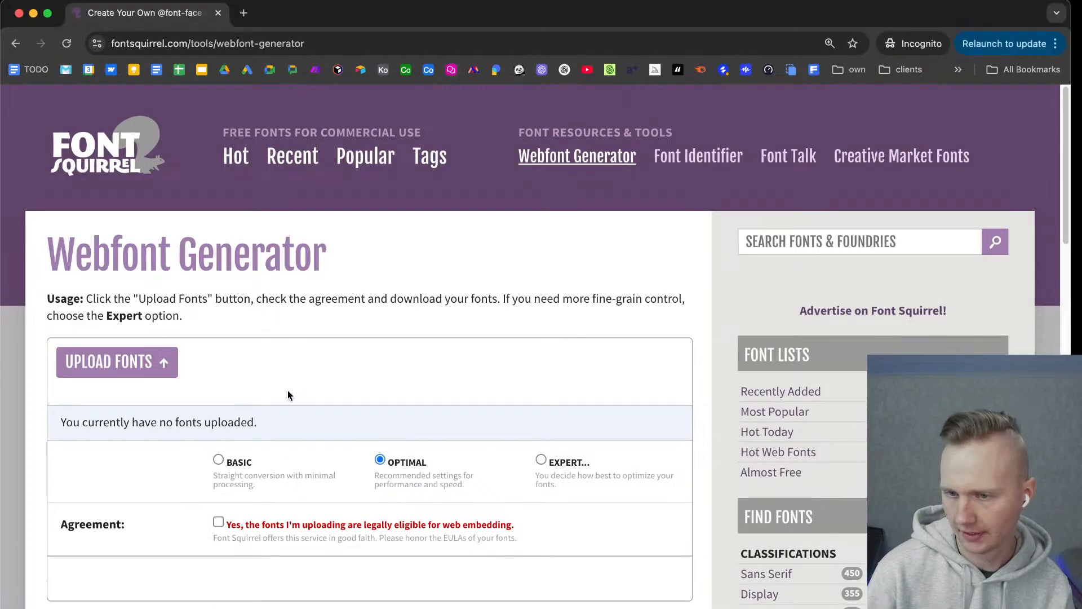
Choose the Expert mode and upload Nunito-Regular.ttf and Nunito-Medium.ttf to the Webfont Generator.
click(542, 460)
scroll(380, 367, down, 2)
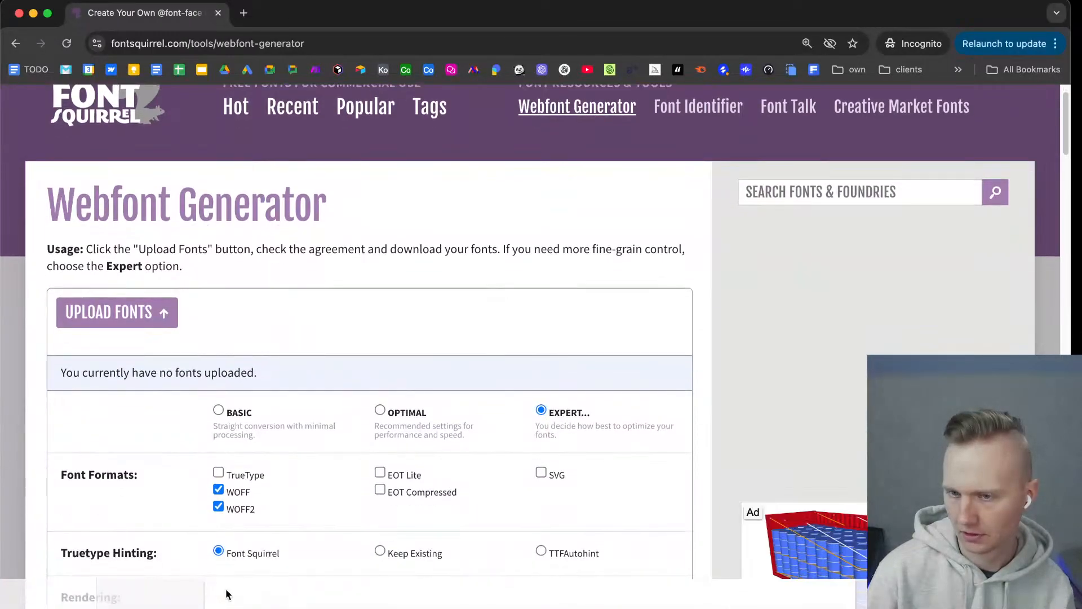
click(169, 332)
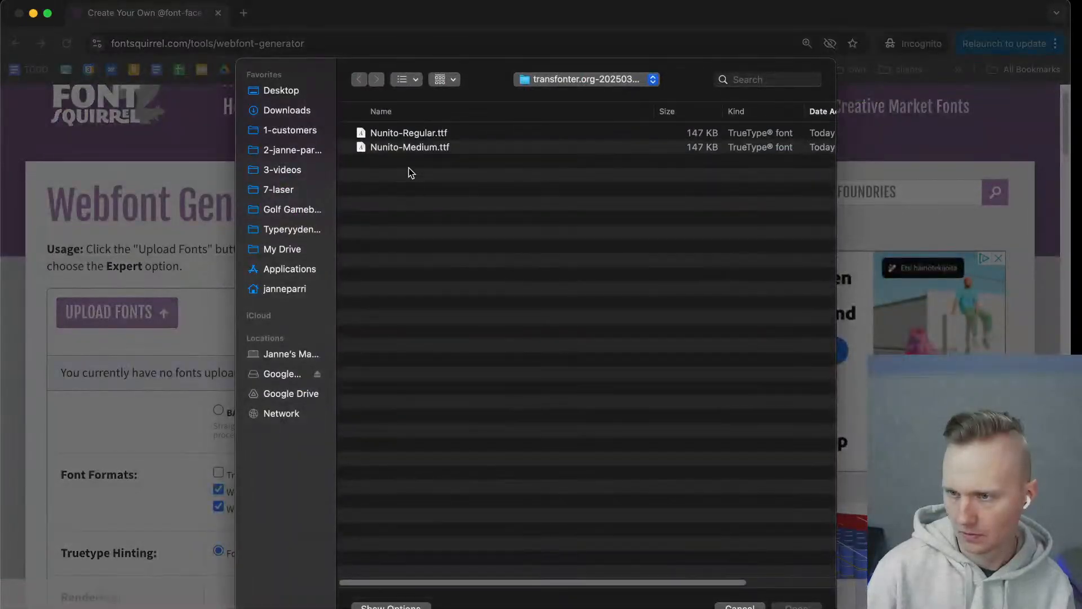
key(super+a)
click(795, 605)
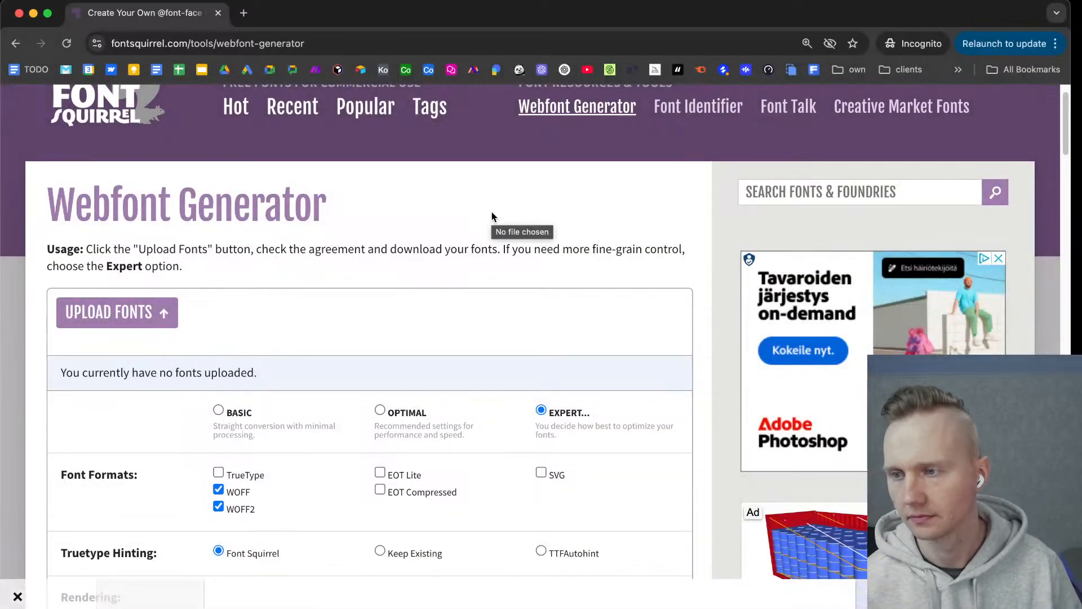
Clear the font name suffix and accept the agreement that the fonts are legally eligible for web embedding.
scroll(481, 285, down, 10)
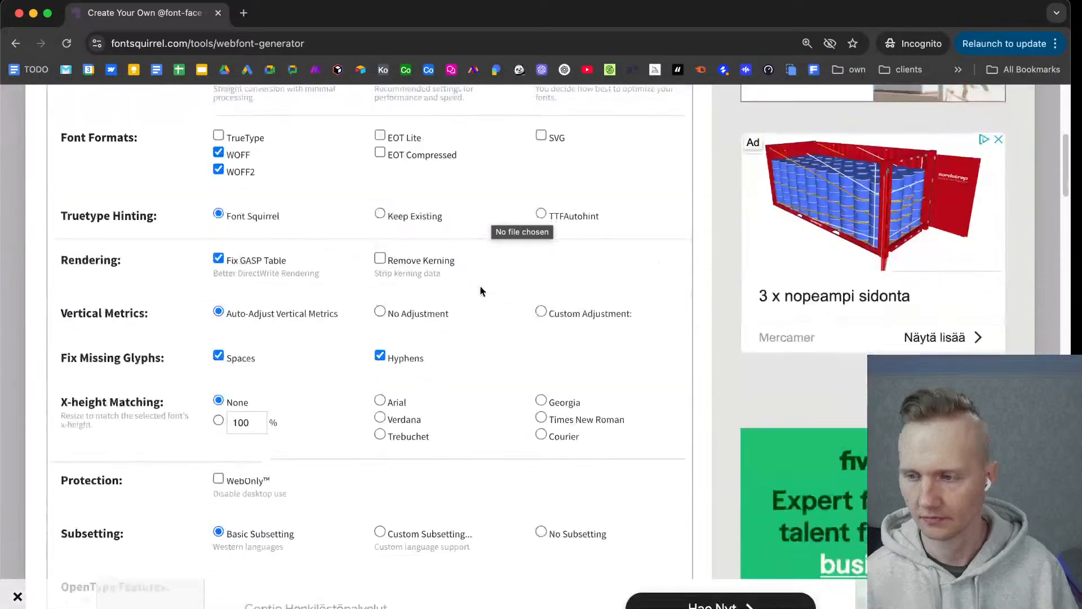
scroll(480, 285, down, 7)
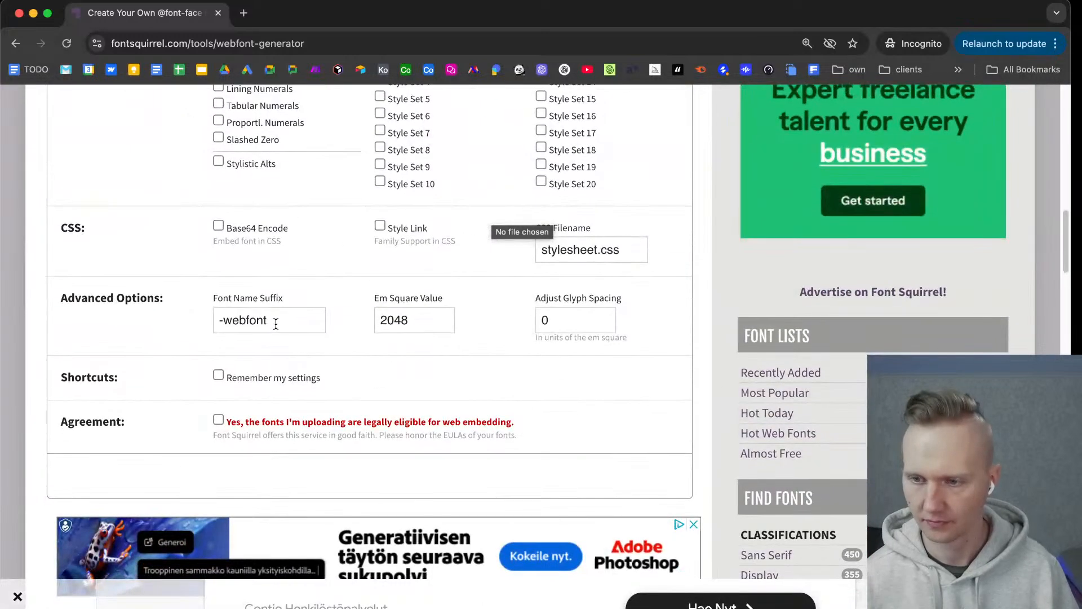
triple_click(276, 323)
key(BackSpace)
click(219, 420)
Set custom subsetting with the English language and start downloading the webfont kit.
scroll(428, 288, up, 8)
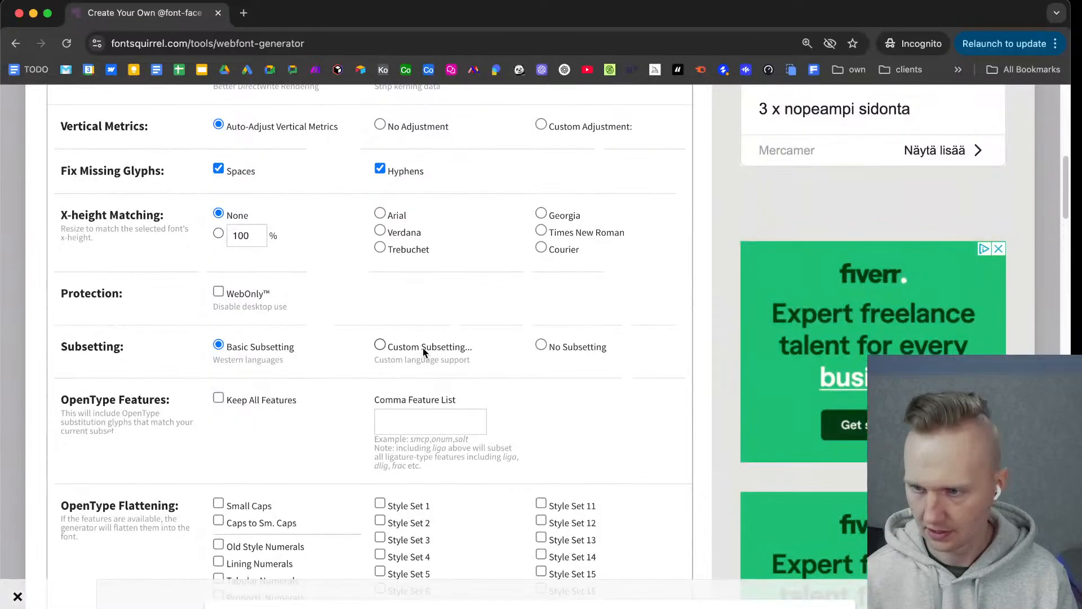
click(424, 350)
scroll(395, 345, down, 6)
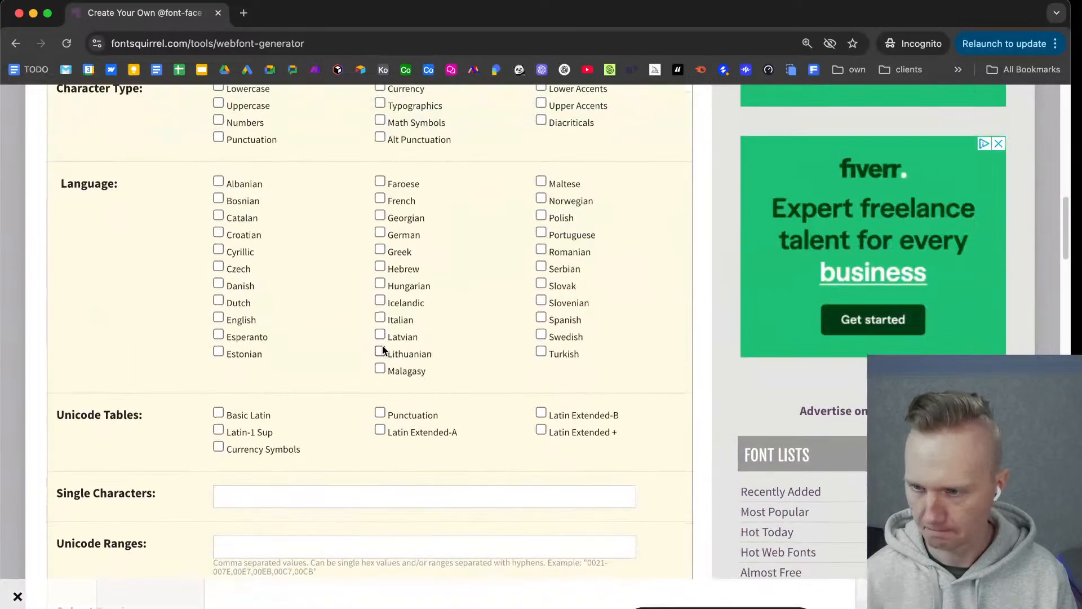
click(237, 319)
scroll(157, 297, down, 15)
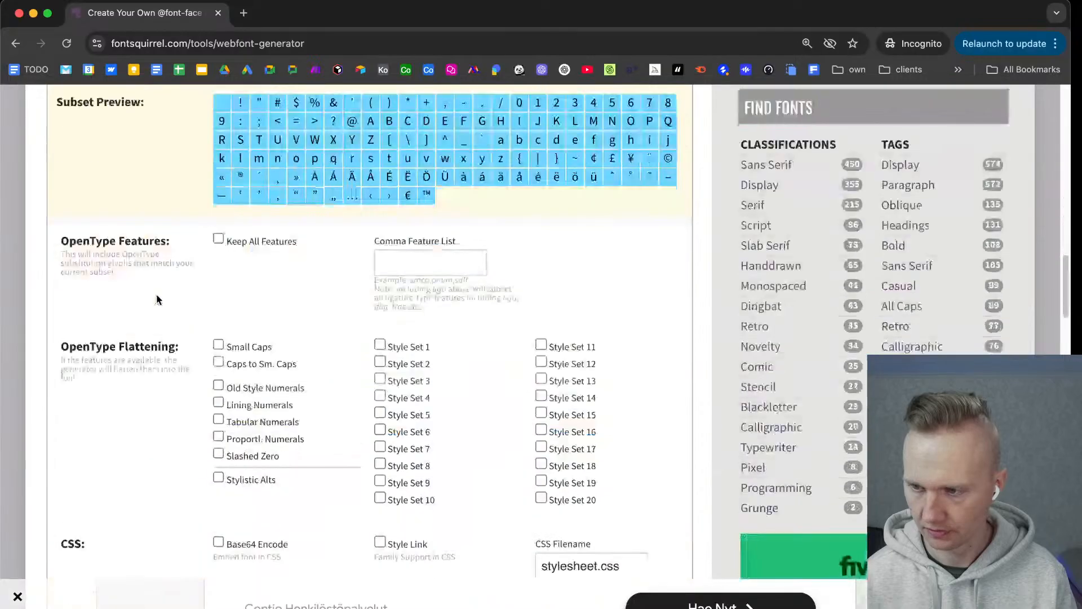
click(604, 354)
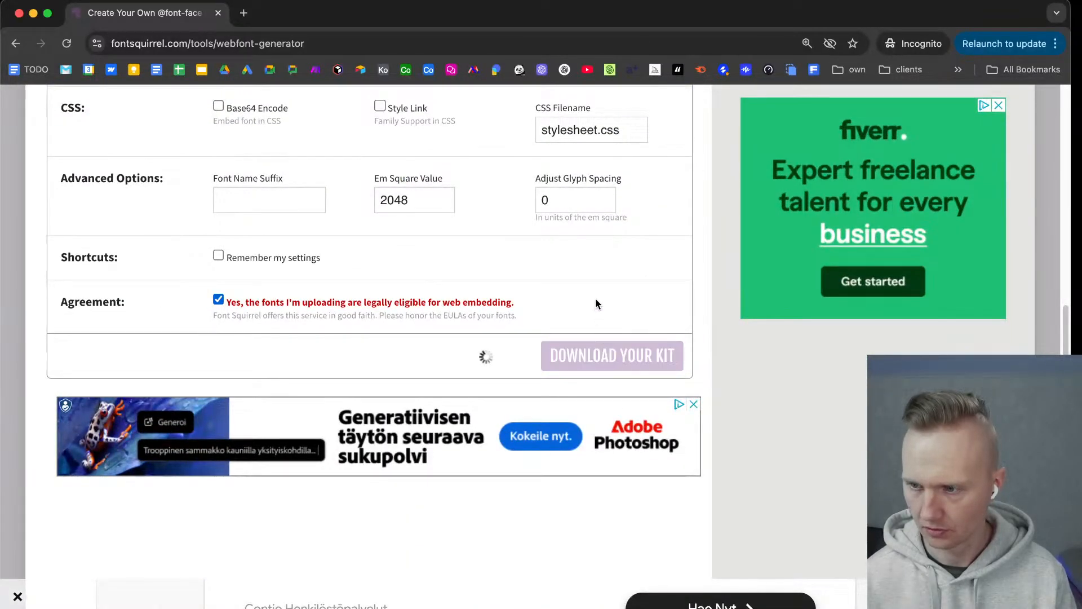
scroll(595, 299, up, 1)
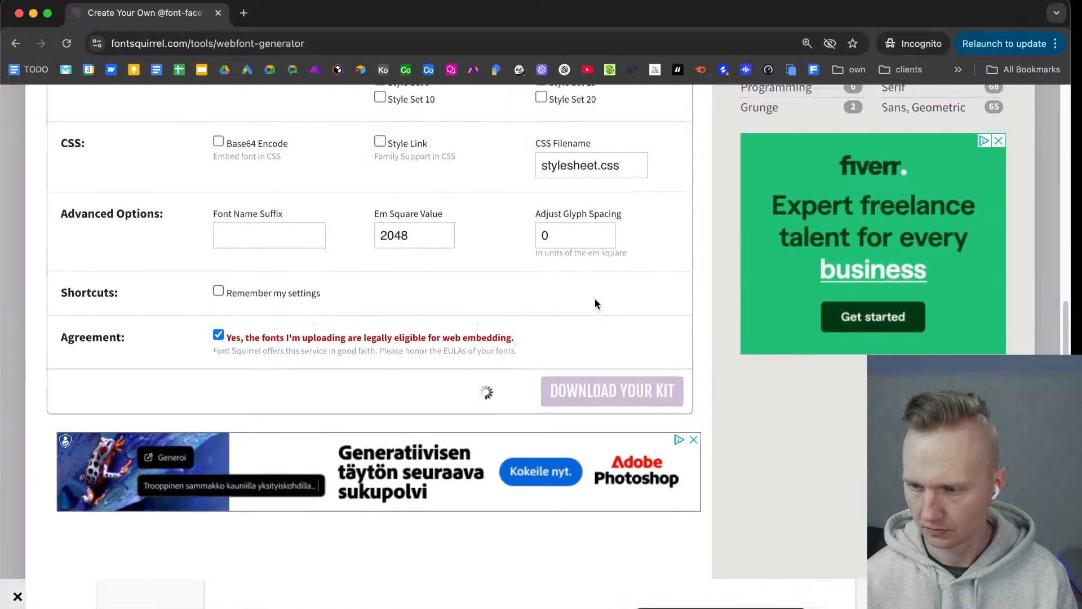
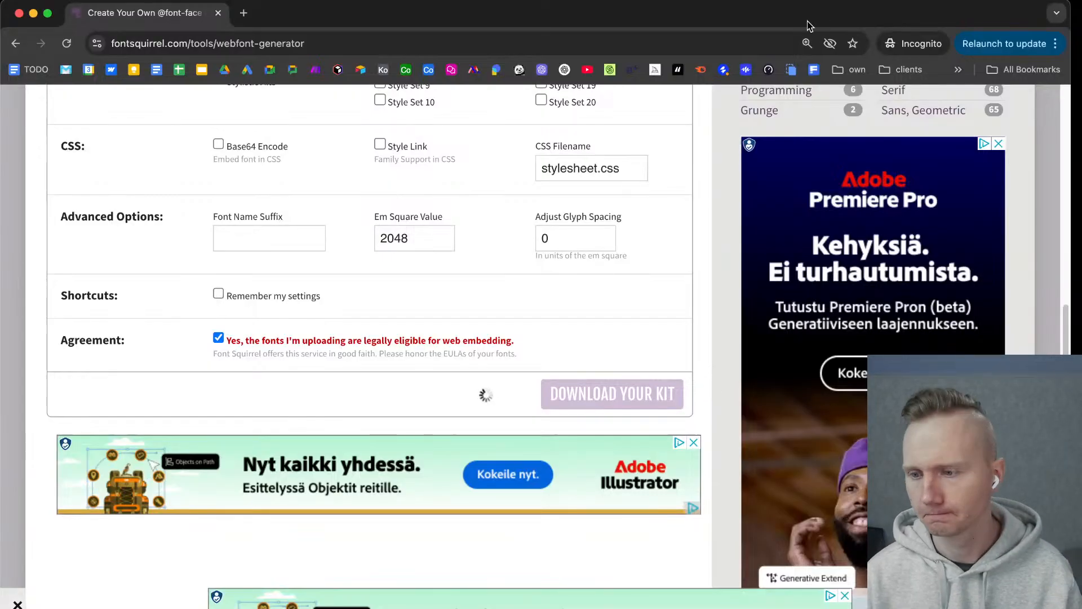
Remove Nunito Medium Regular from the uploaded fonts and reload the Webfont Generator page.
scroll(512, 347, up, 1)
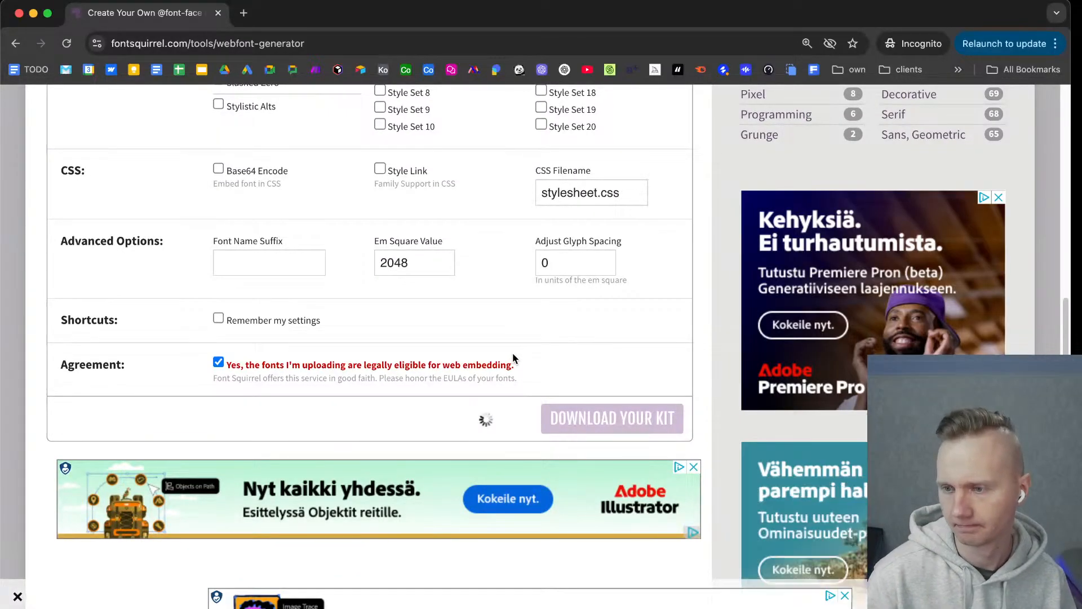
scroll(515, 361, up, 3)
scroll(525, 380, up, 1)
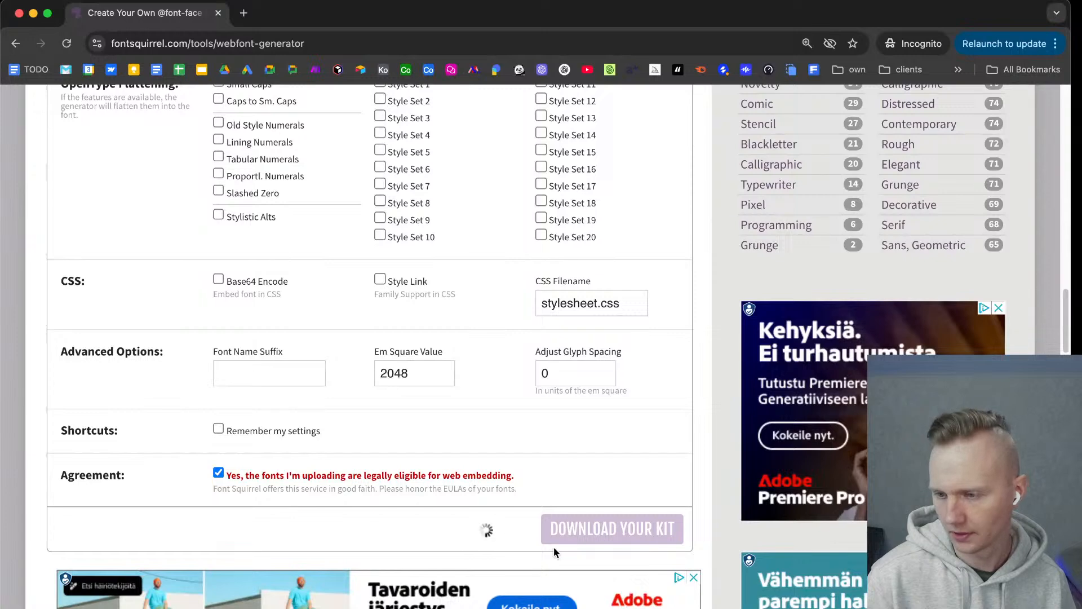
scroll(647, 496, up, 3)
scroll(646, 496, up, 20)
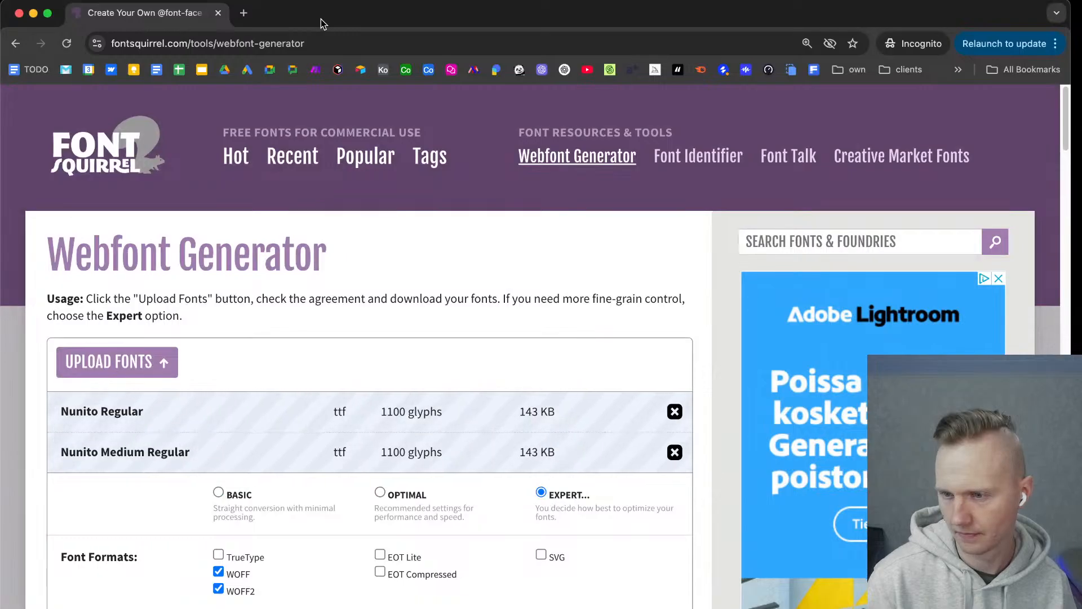
click(675, 453)
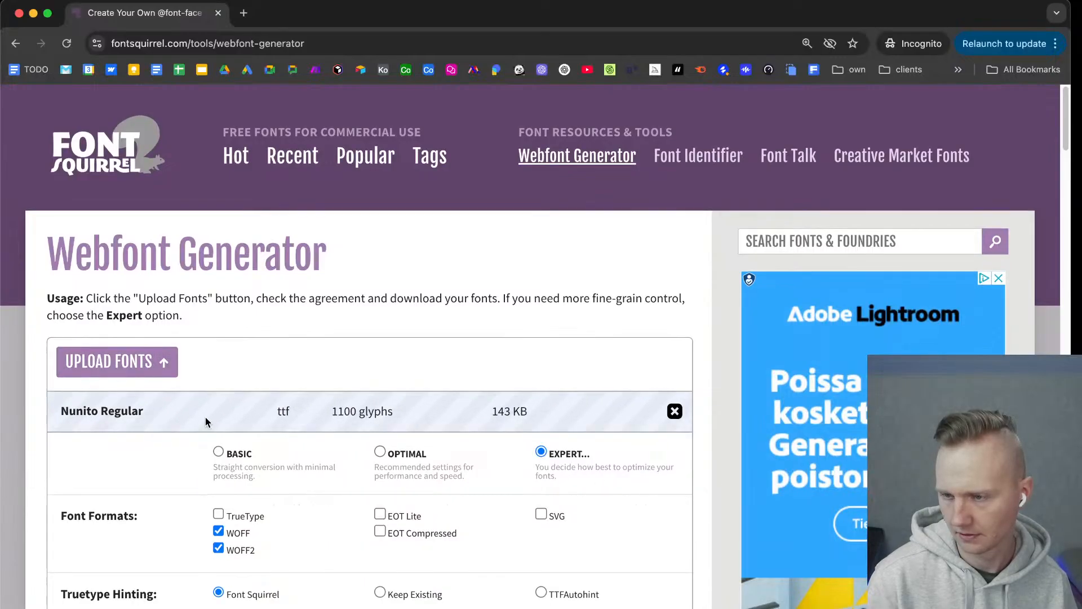
scroll(205, 418, down, 20)
scroll(167, 181, up, 8)
click(67, 44)
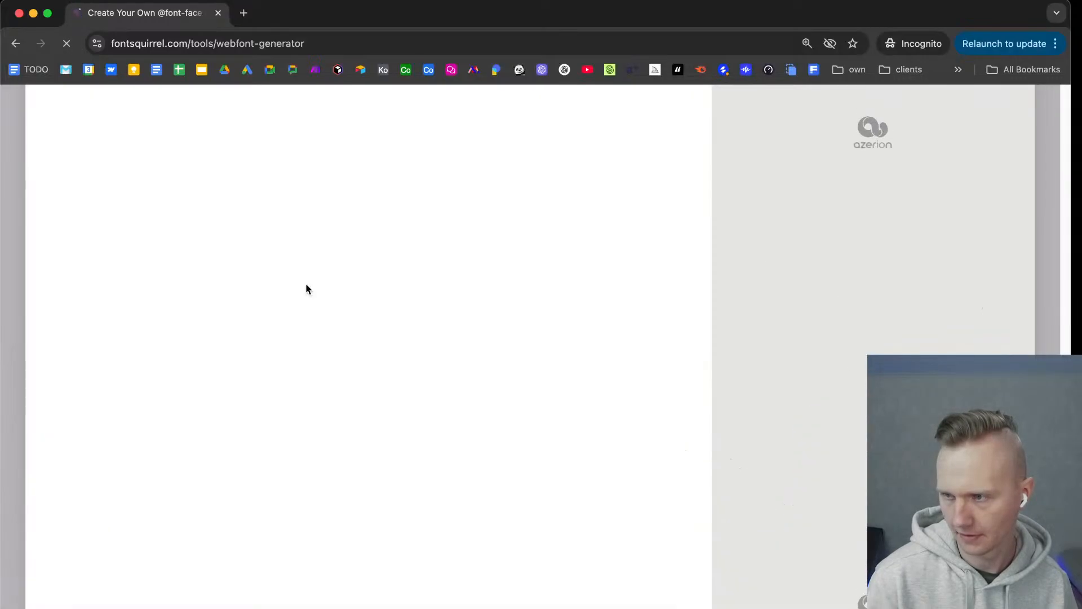
Choose the Expert mode and upload a single Nunito font file to the Webfont Generator.
scroll(390, 333, down, 1)
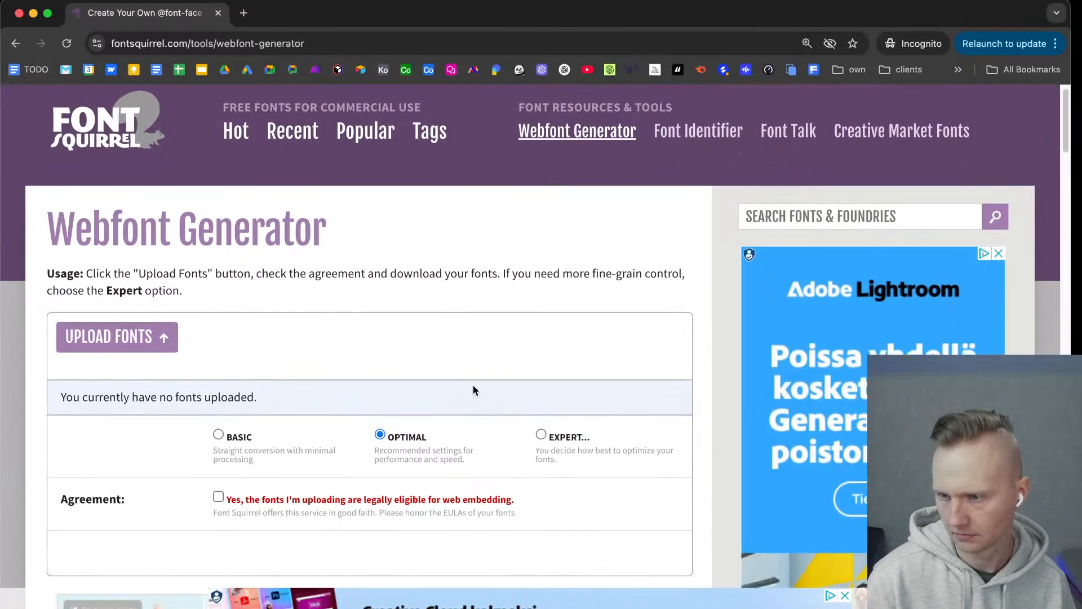
click(562, 439)
click(130, 338)
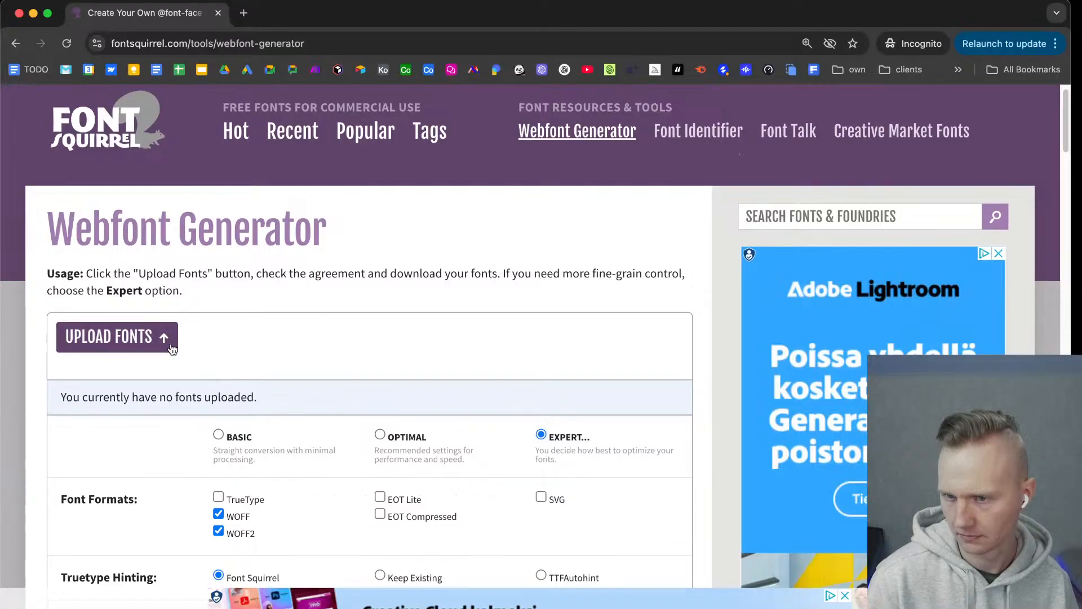
double_click(424, 127)
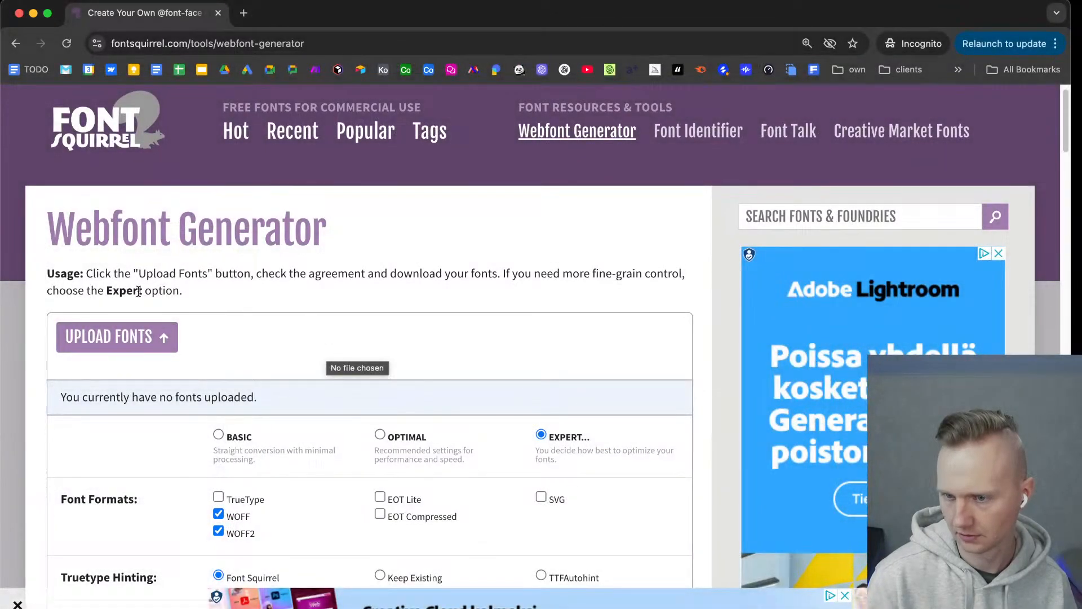
Set the kit to custom subsetting with the English and Swedish languages.
scroll(260, 461, down, 7)
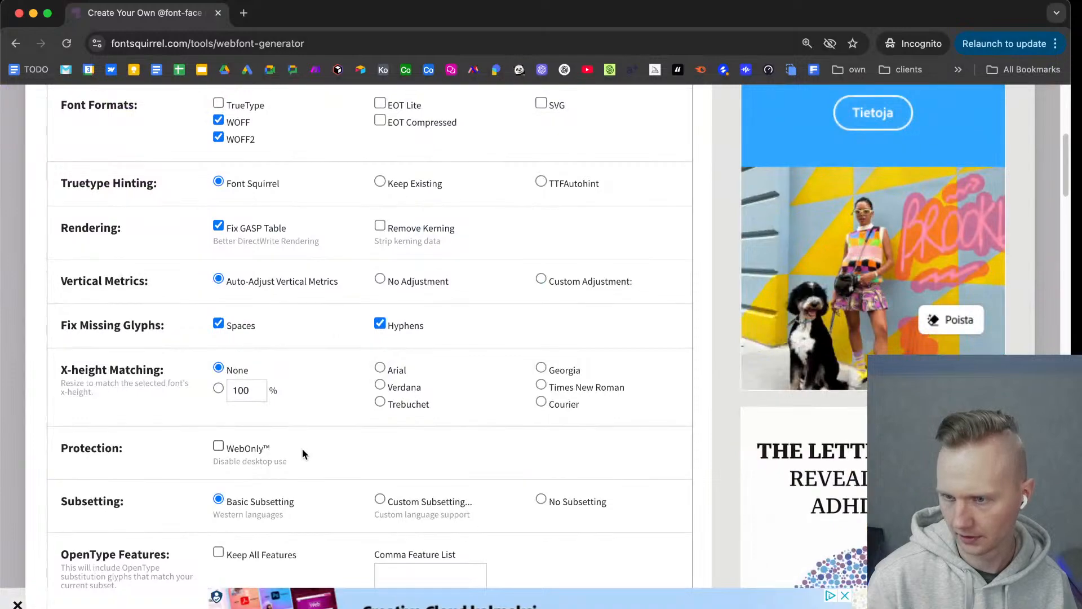
click(395, 498)
scroll(397, 486, down, 5)
scroll(396, 485, down, 3)
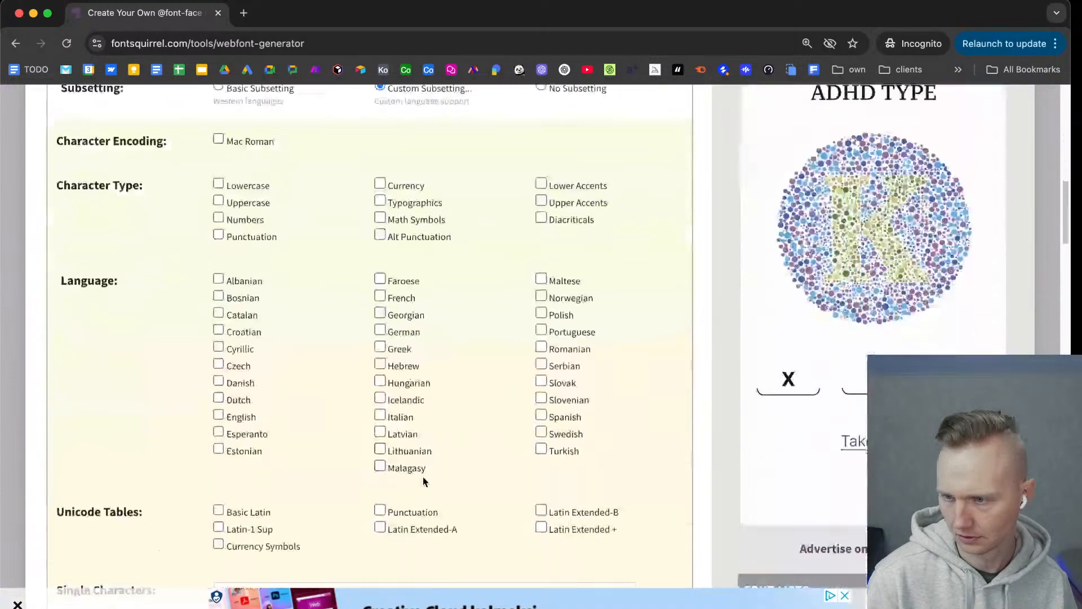
click(238, 418)
scroll(265, 434, down, 10)
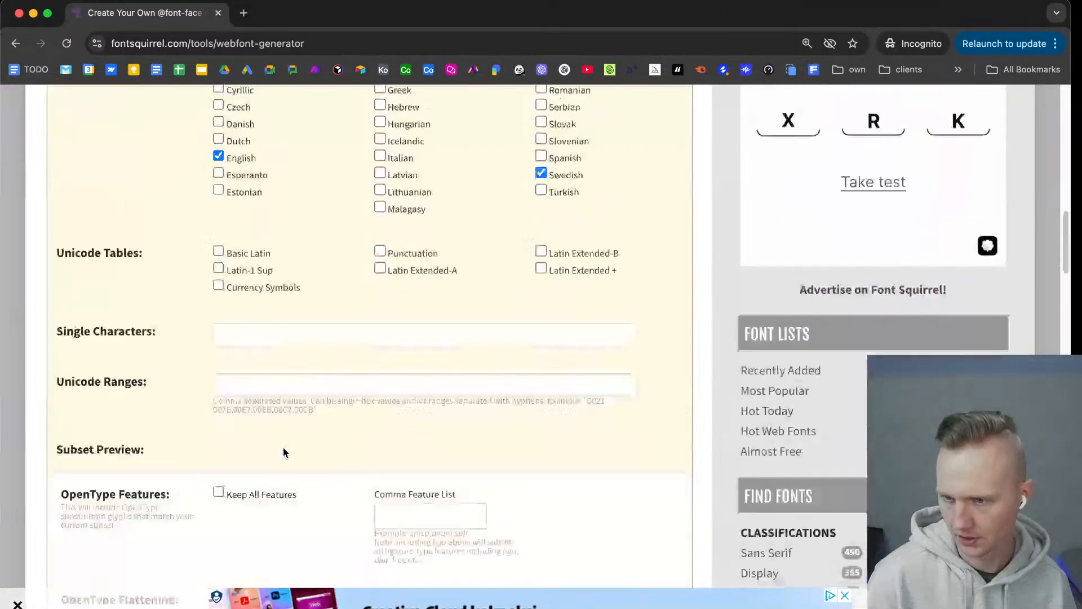
Accept the web embedding agreement, clear the -webfont name suffix and try to download the kit.
scroll(293, 451, down, 7)
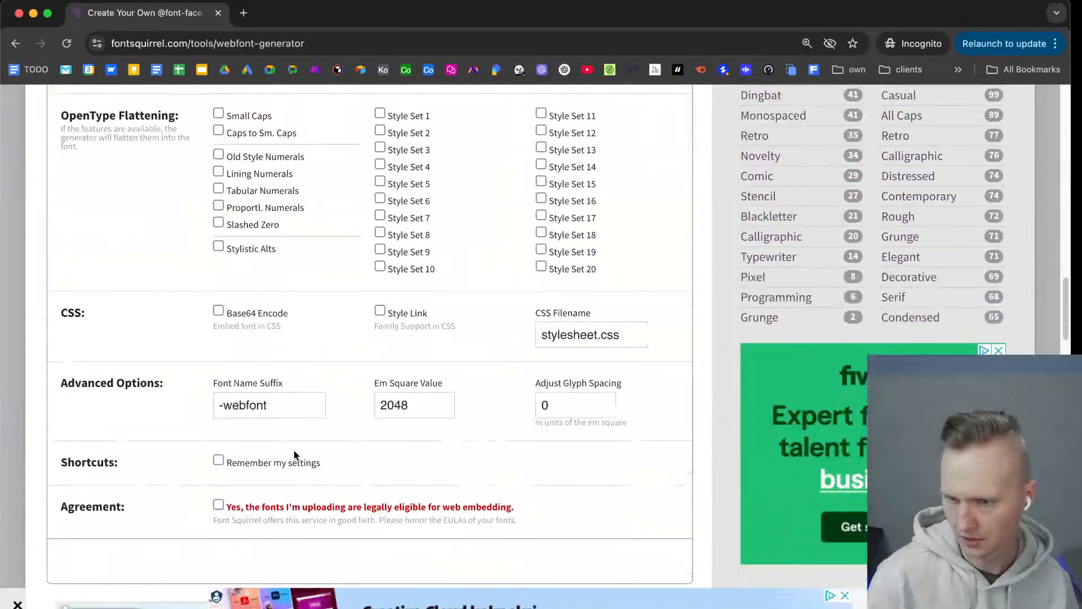
click(296, 484)
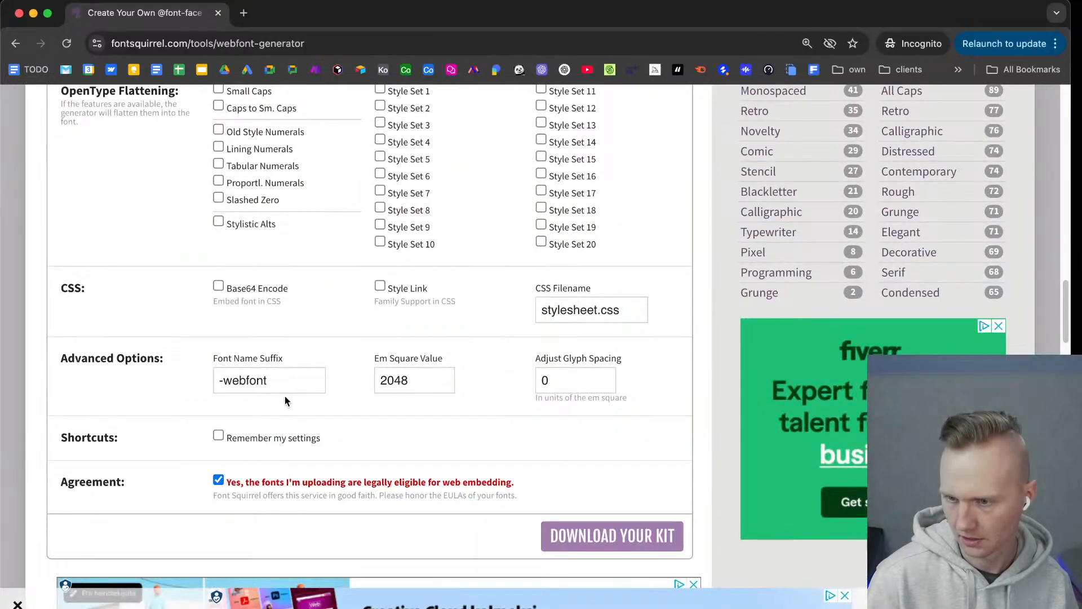
drag(285, 382, 113, 378)
key(BackSpace)
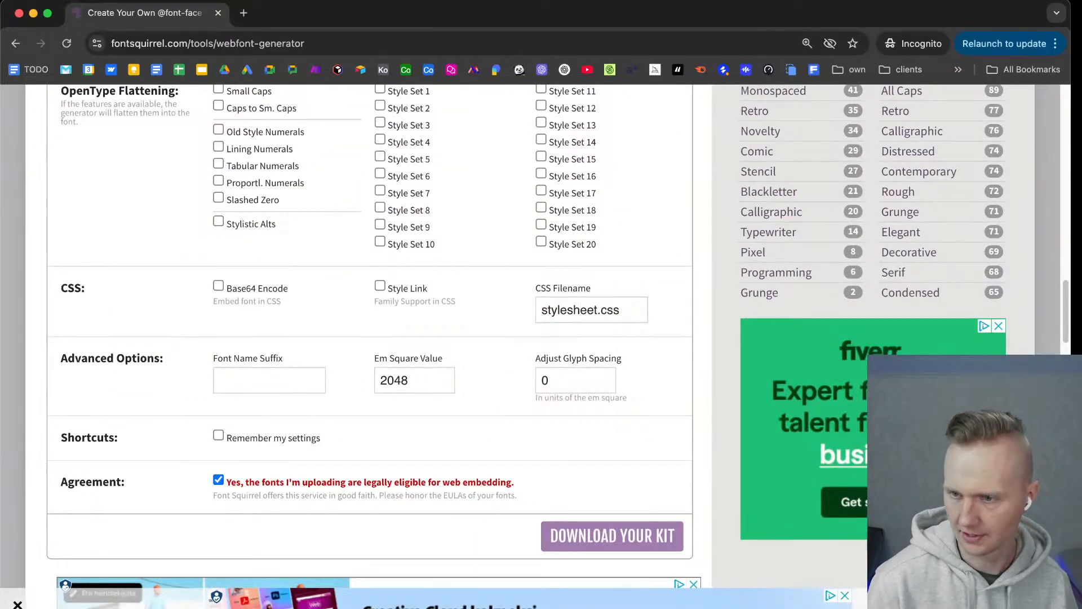
click(665, 536)
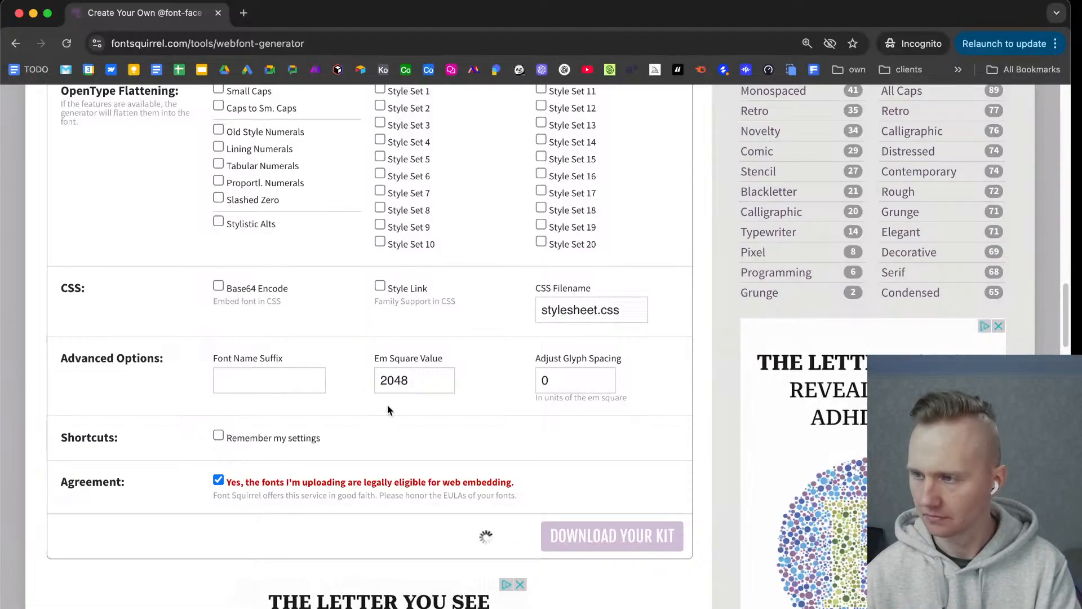
scroll(388, 406, down, 1)
scroll(387, 408, up, 2)
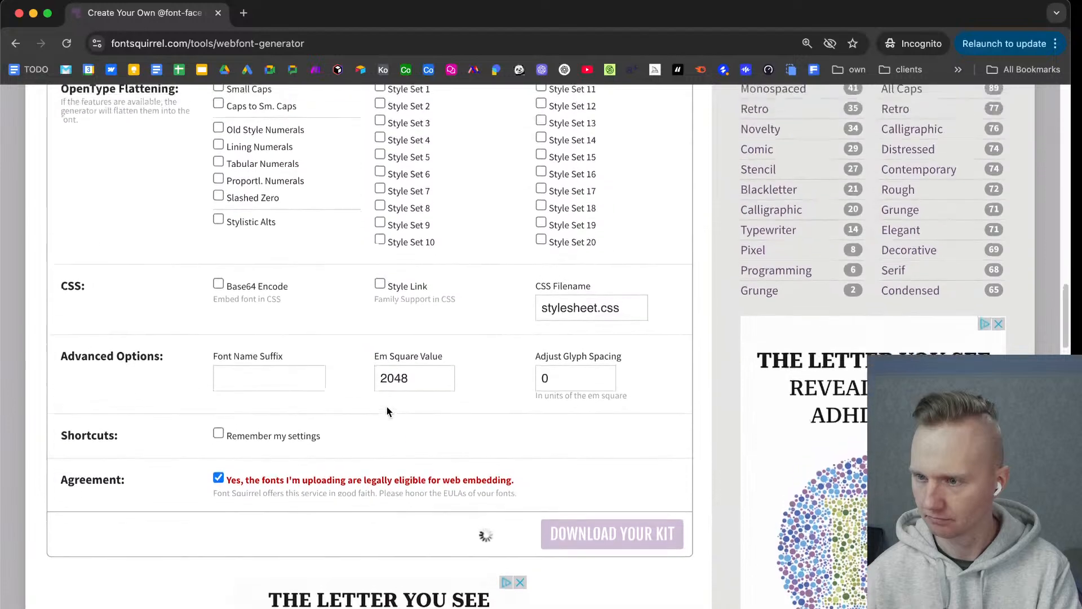
Search Google for "font optimizer" in a new tab, rejecting optional cookies, and open the web.dev Optimize web fonts and Transfonter results.
click(244, 13)
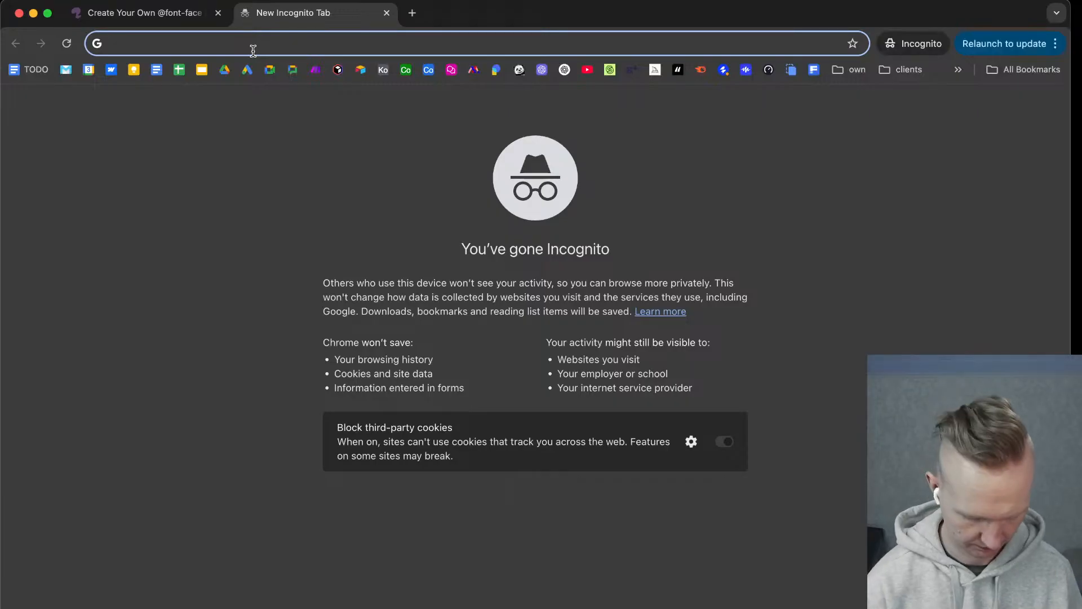
text(font)
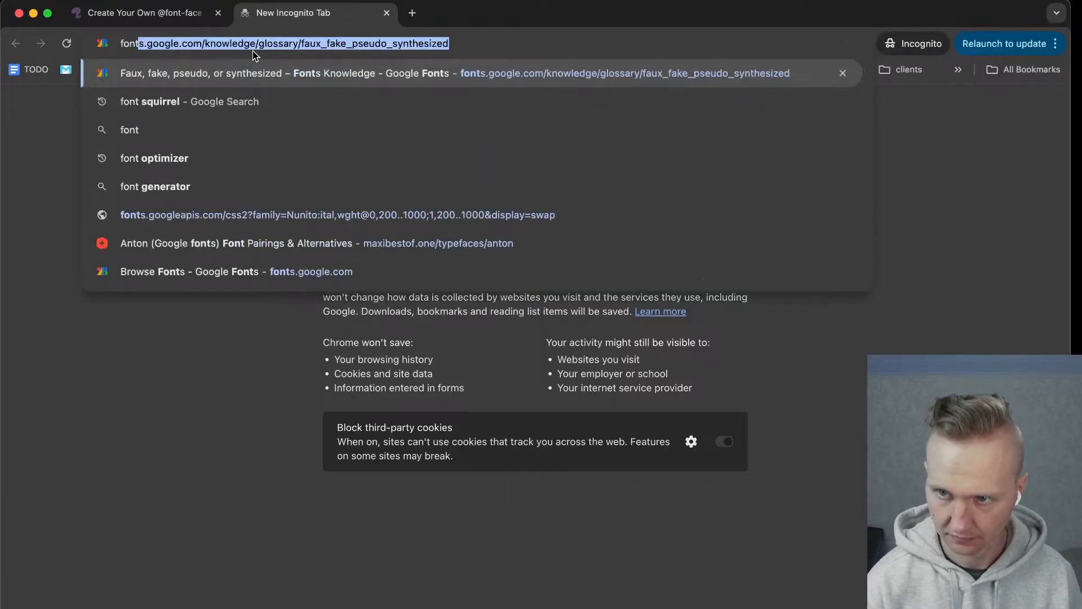
text( op)
key(Return)
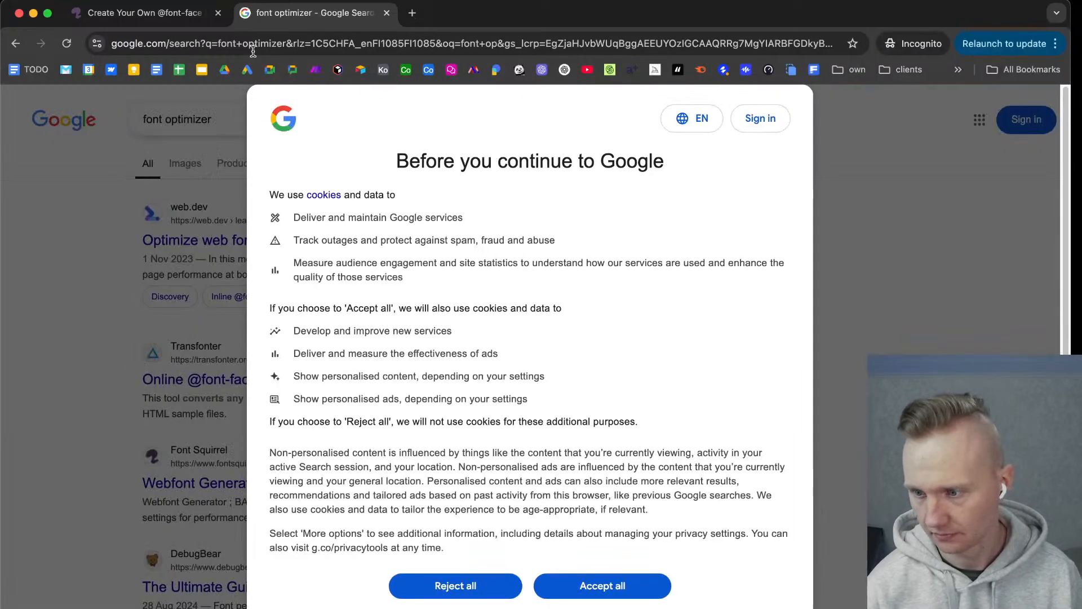
click(489, 584)
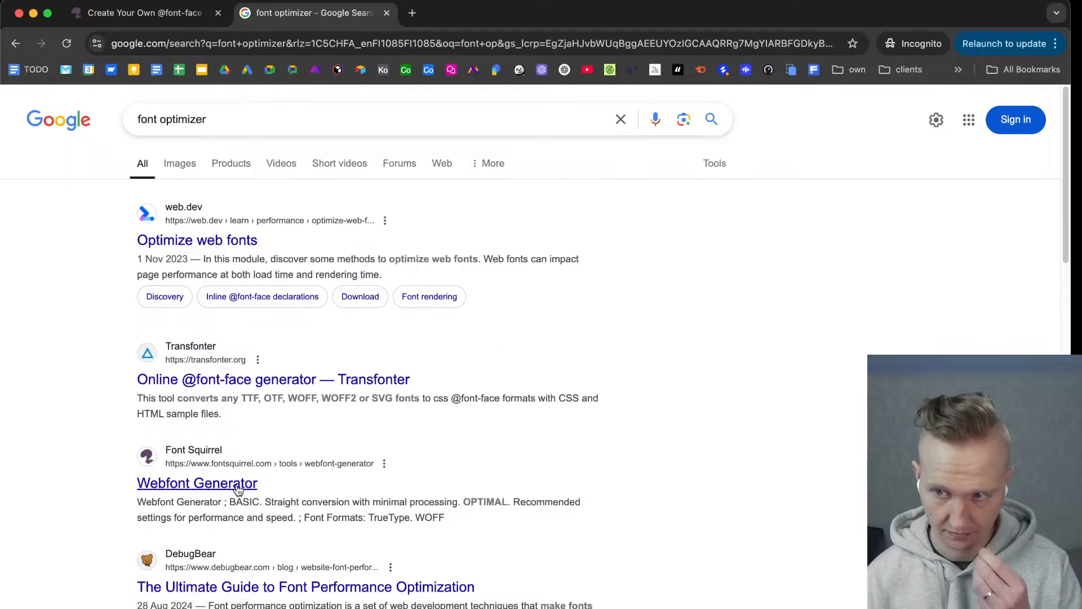
super+click(202, 242)
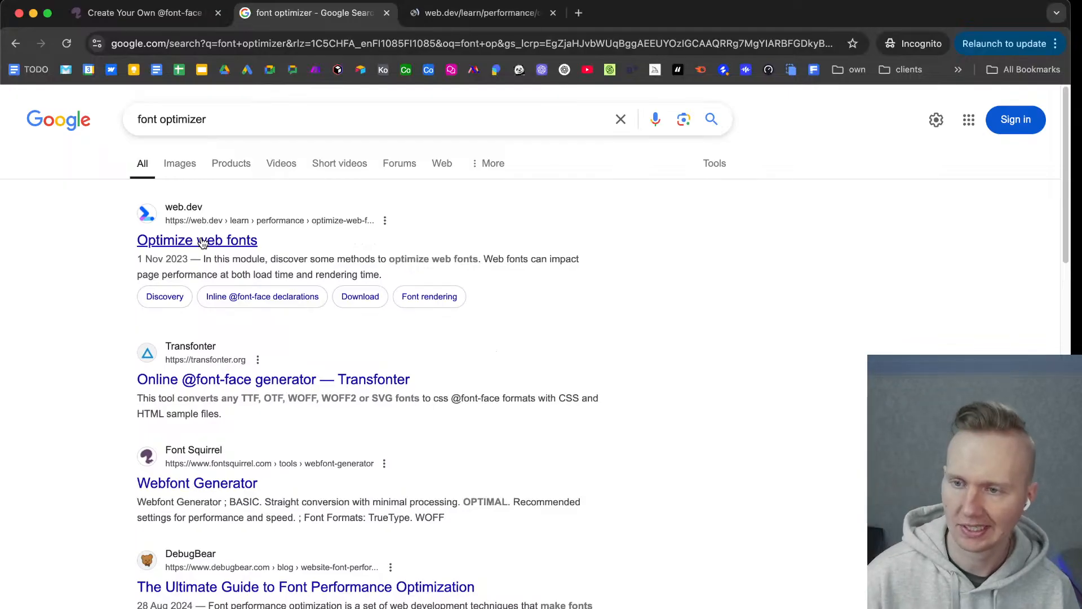
click(234, 381)
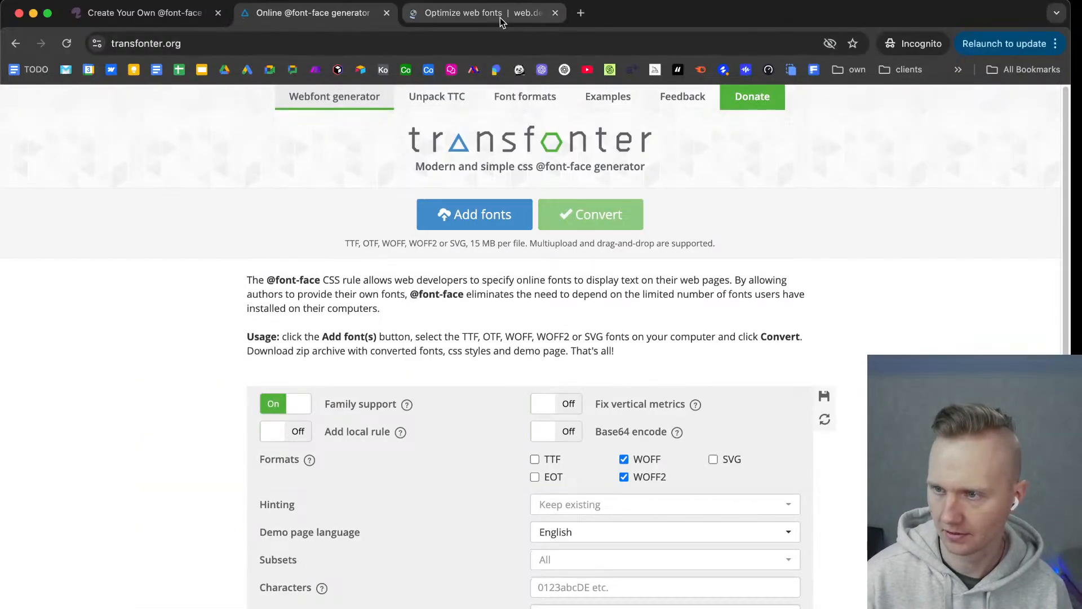
Skim the web.dev Optimize web fonts article for preload, format and subsetting advice, and close it.
click(500, 16)
scroll(403, 367, down, 3)
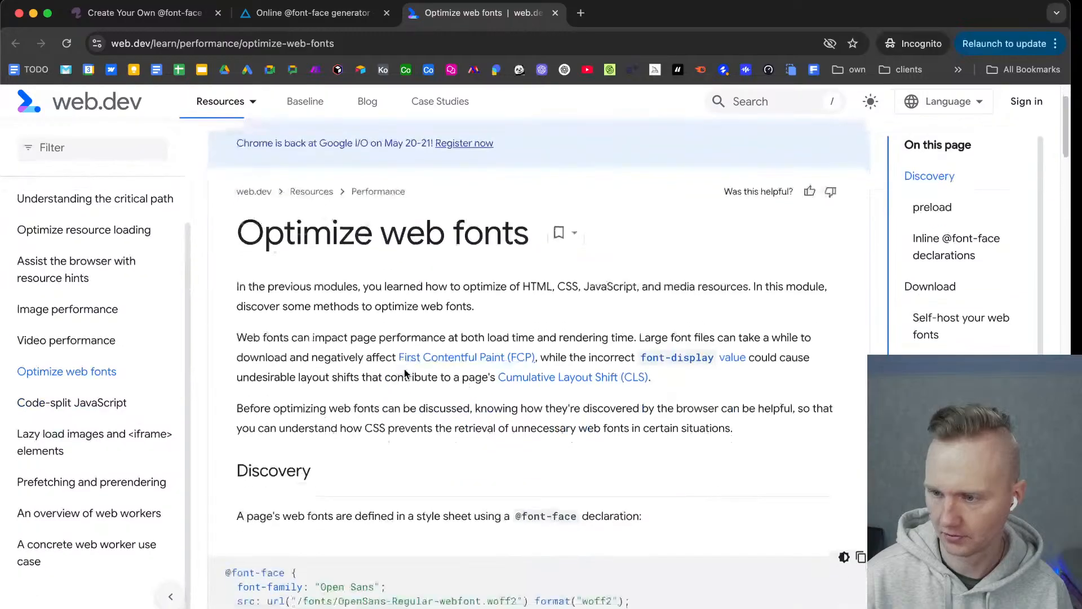
scroll(433, 375, down, 5)
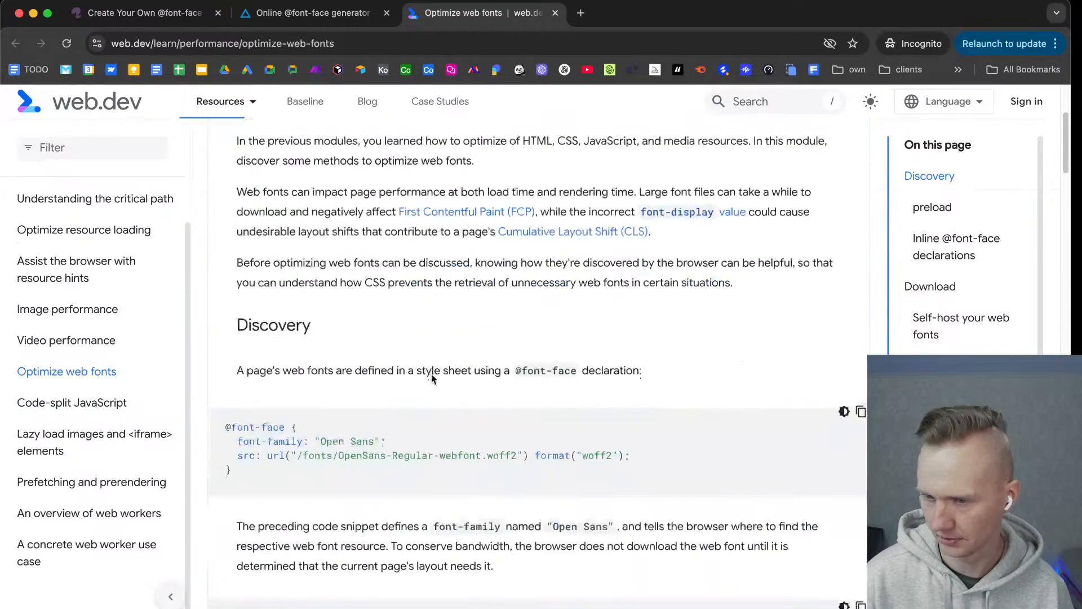
scroll(430, 378, down, 20)
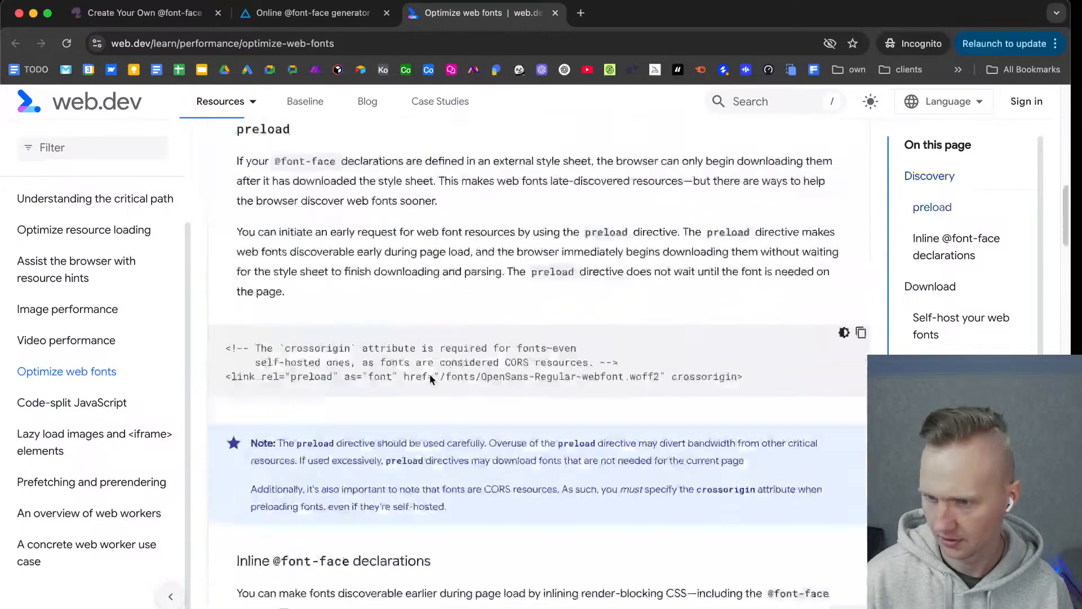
scroll(422, 381, up, 20)
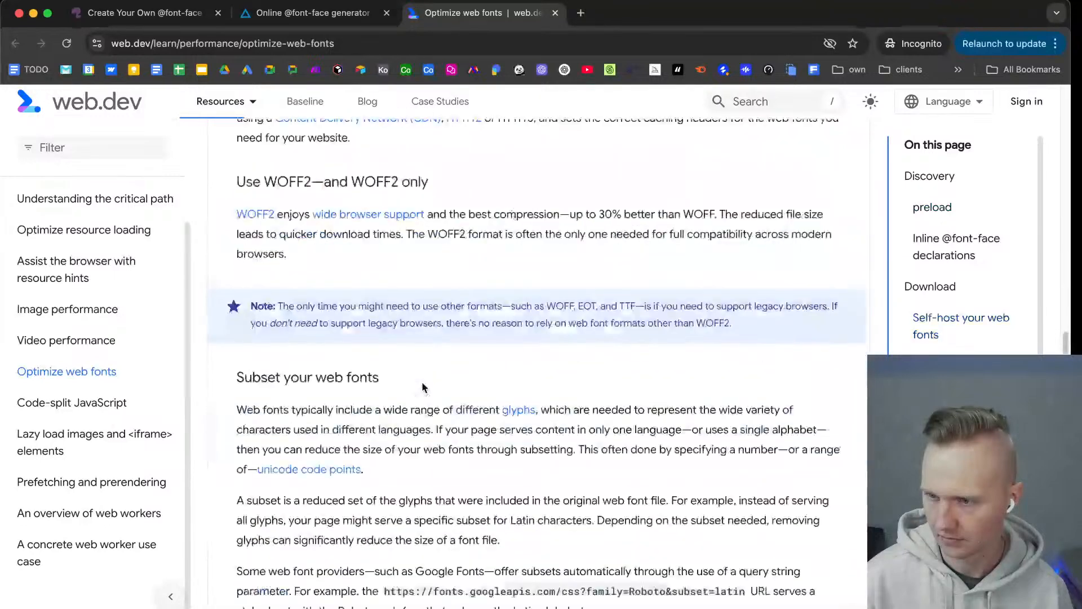
click(555, 12)
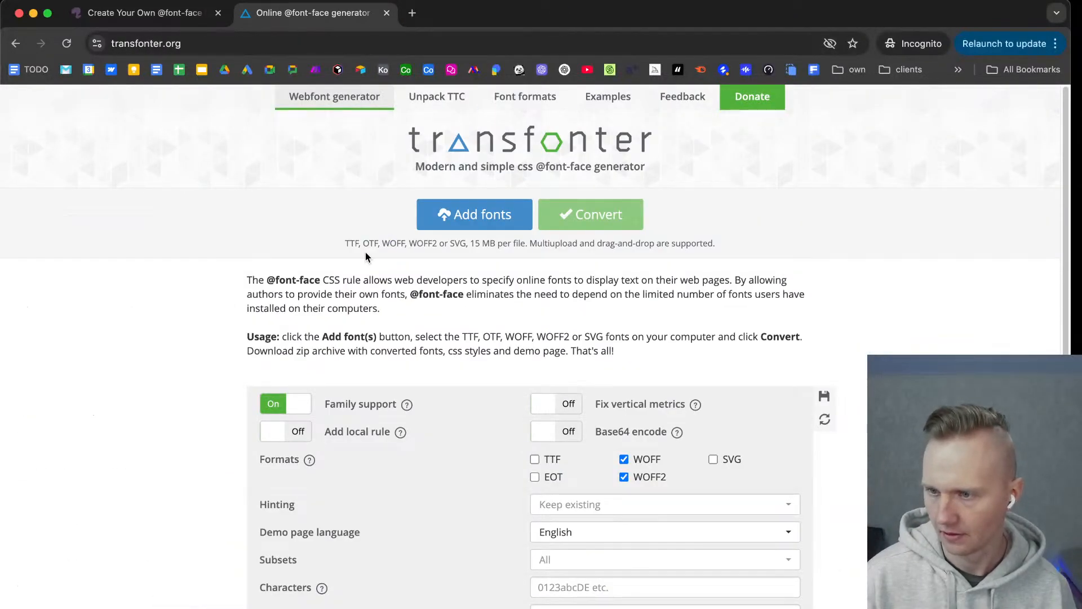
Add Nunito-Regular.ttf and Nunito-Medium.ttf to the Transfonter webfont generator.
click(493, 218)
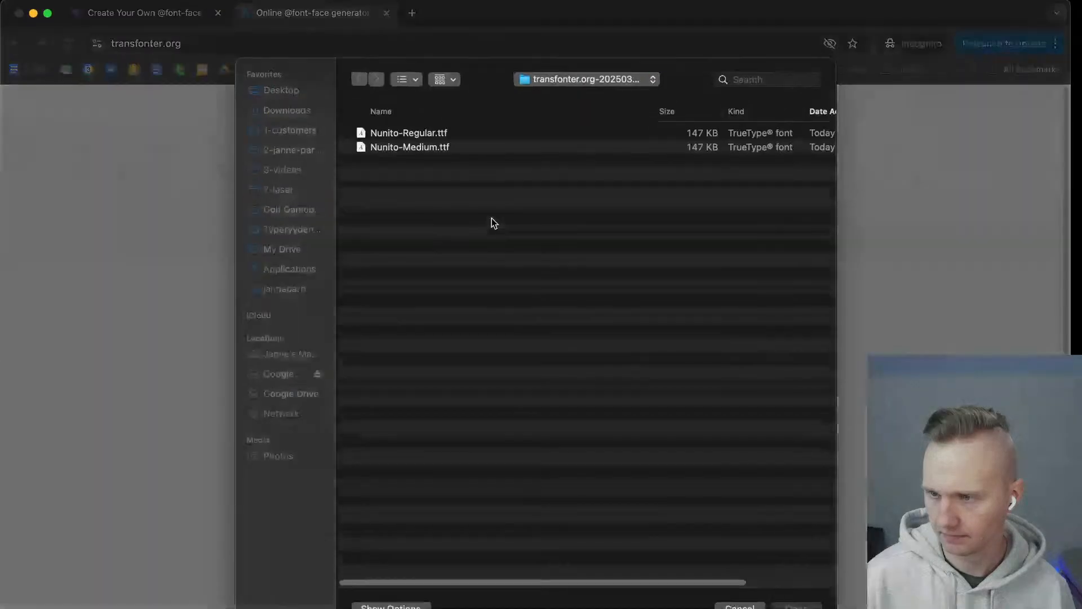
drag(461, 209, 425, 126)
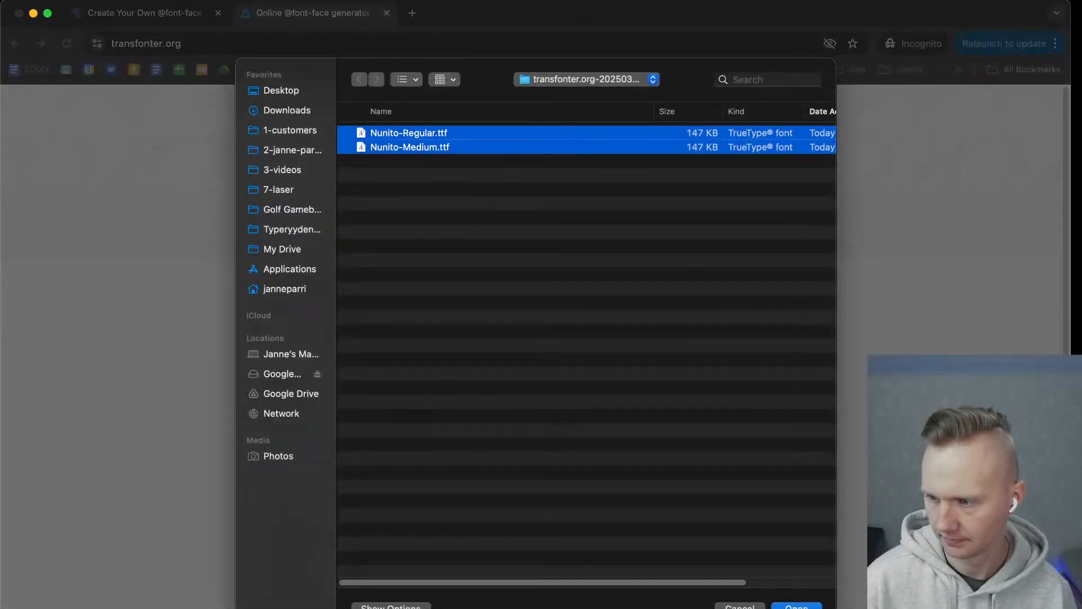
key(Return)
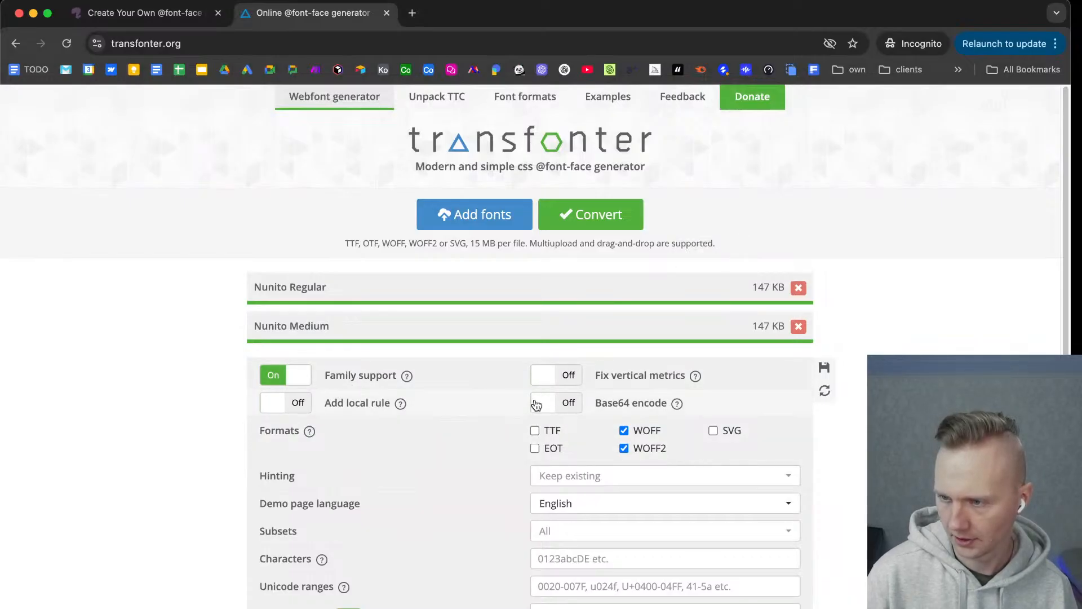
Restrict the converted Nunito fonts to the Latin Extended subset.
scroll(660, 400, down, 2)
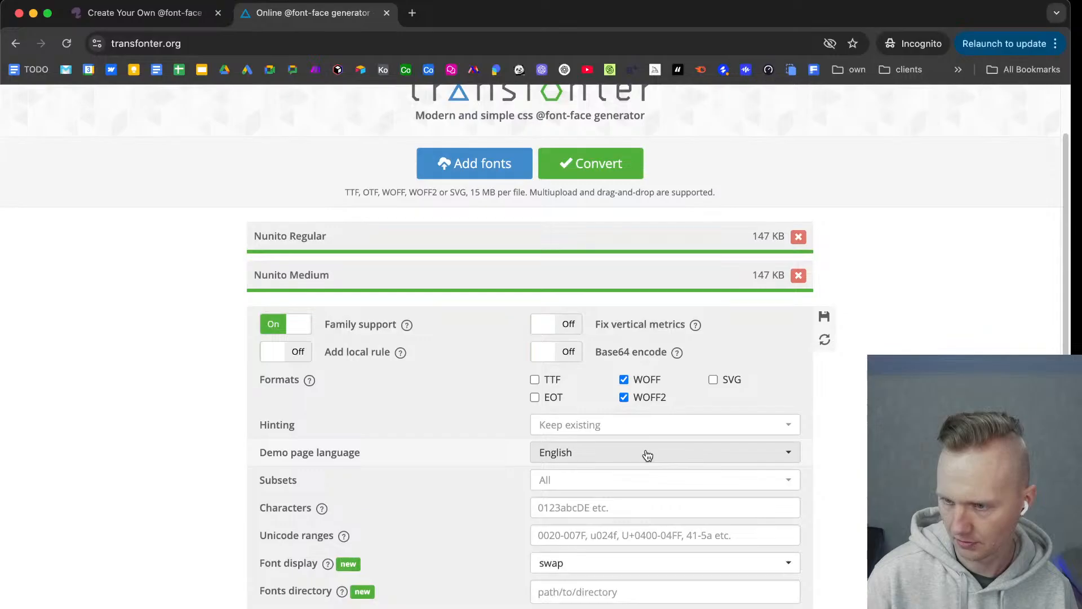
click(609, 480)
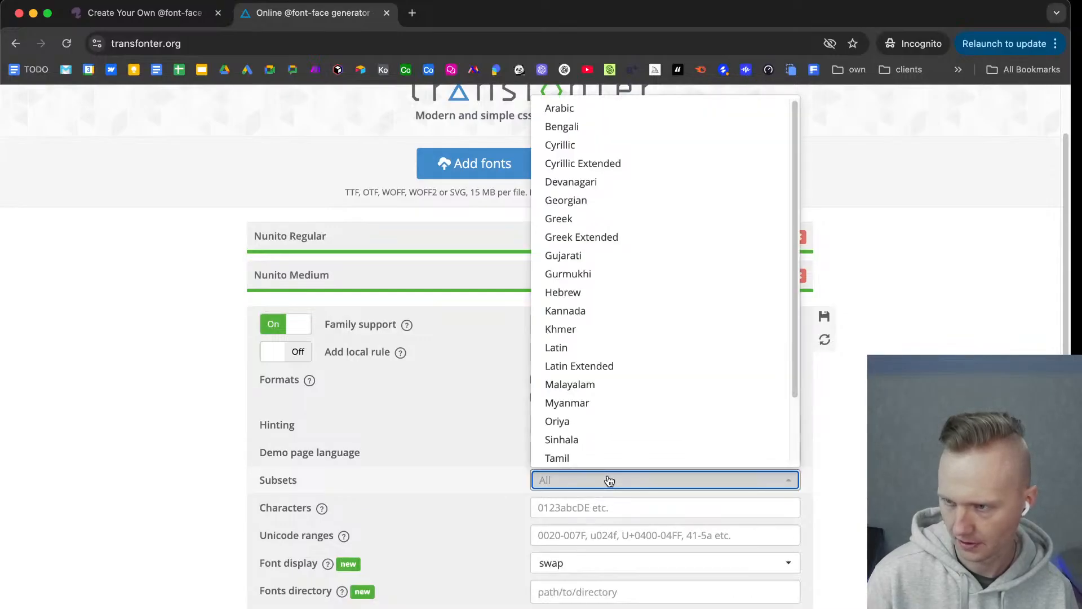
scroll(616, 361, down, 3)
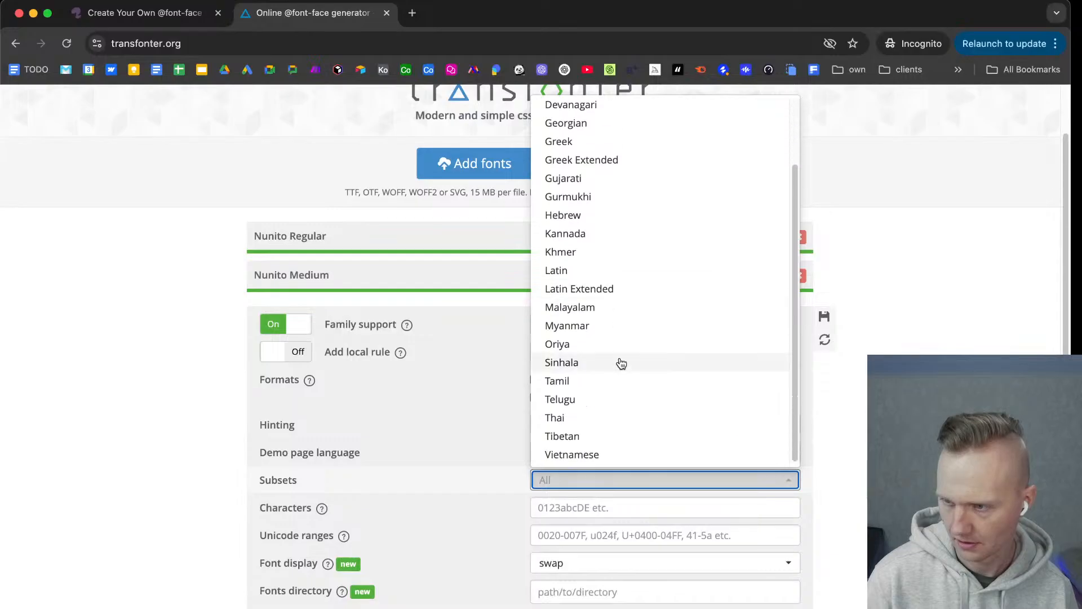
scroll(630, 398, up, 3)
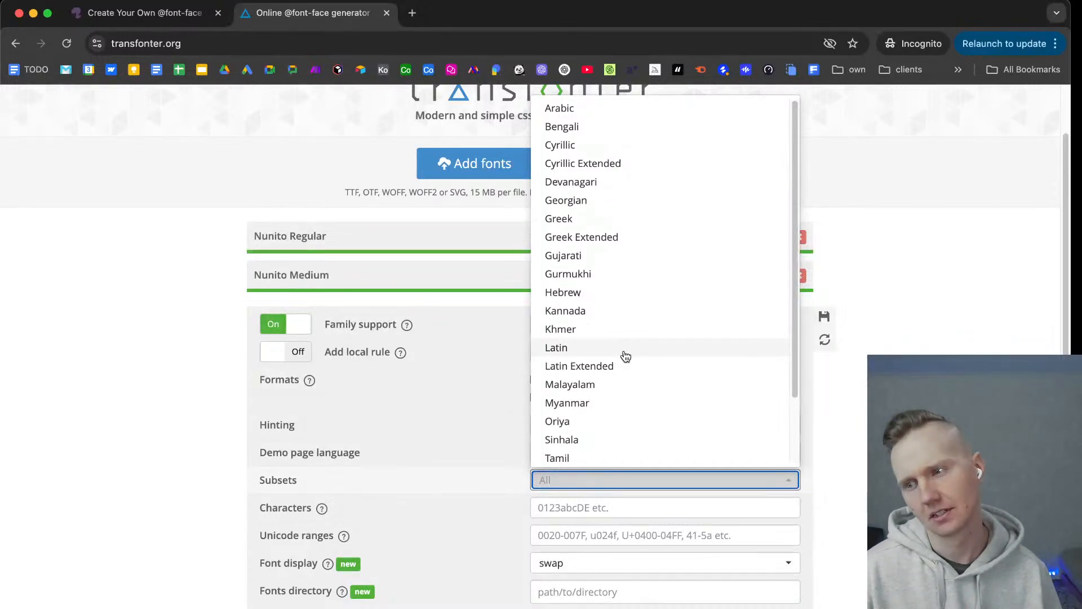
click(595, 370)
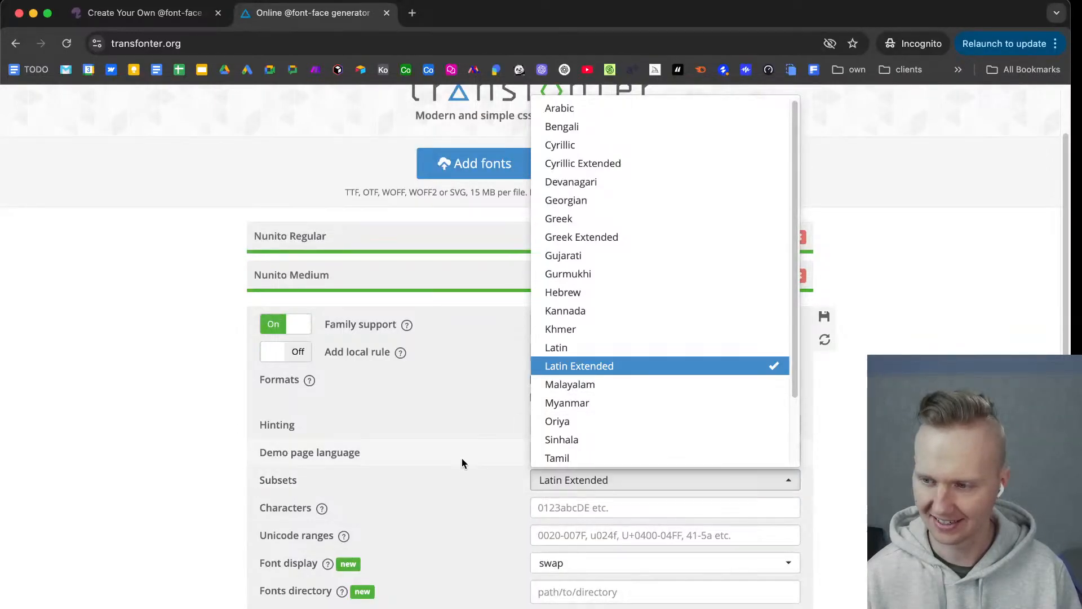
Compare Transfonter's character and font display options with the subset preview in the Font Squirrel generator.
click(462, 479)
click(595, 506)
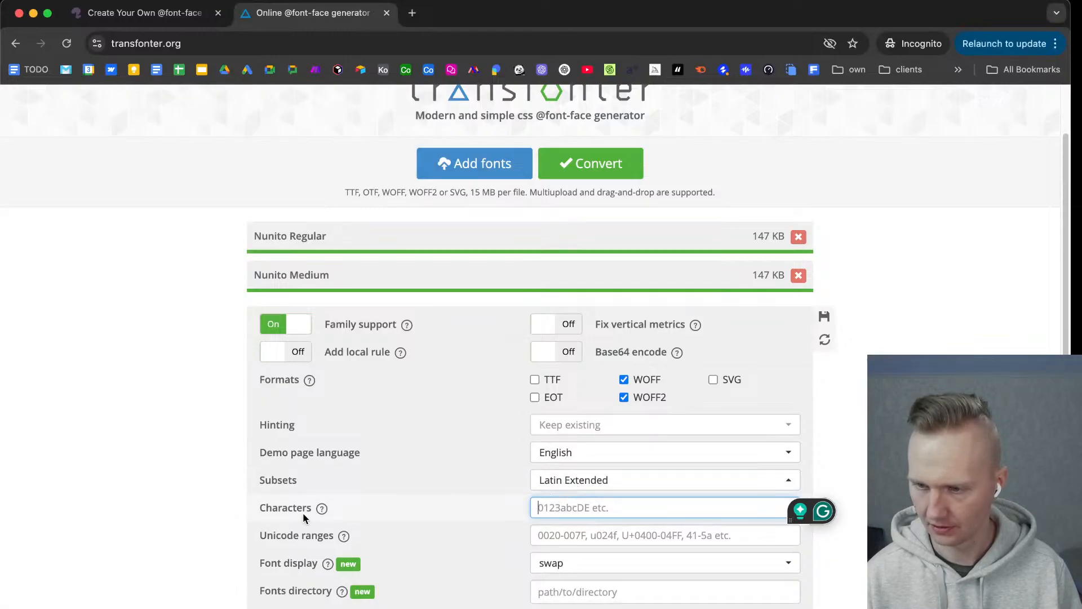
mouse_move(319, 506)
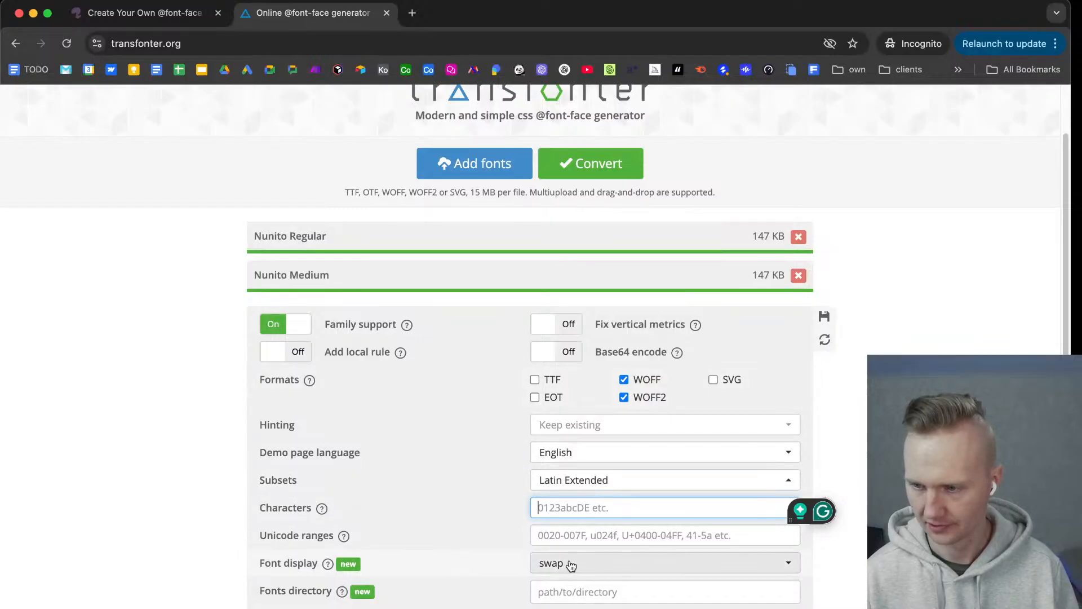
click(136, 12)
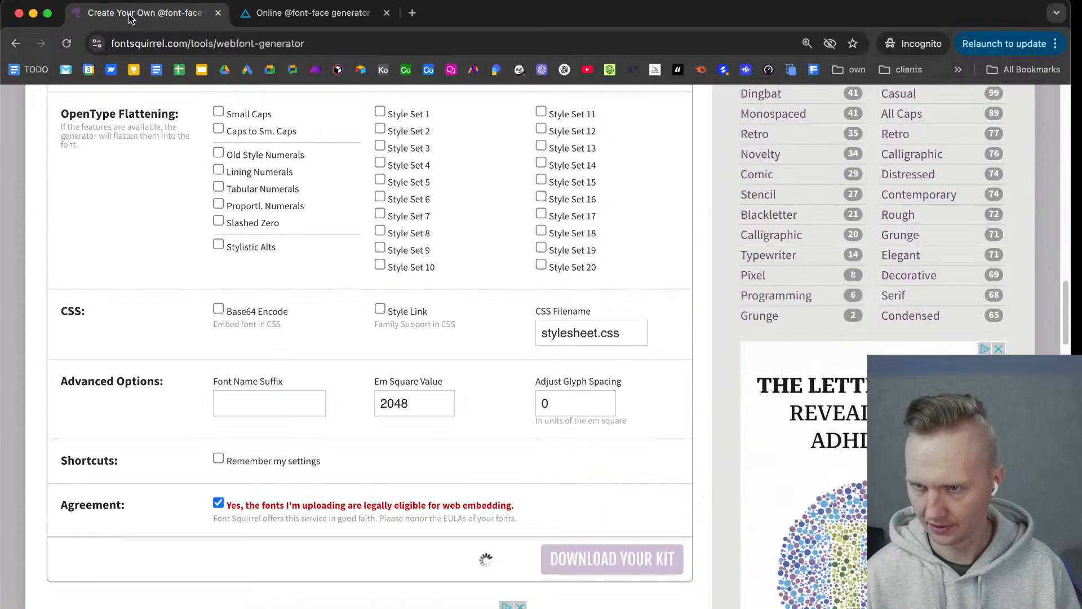
scroll(337, 346, up, 3)
scroll(337, 346, up, 3)
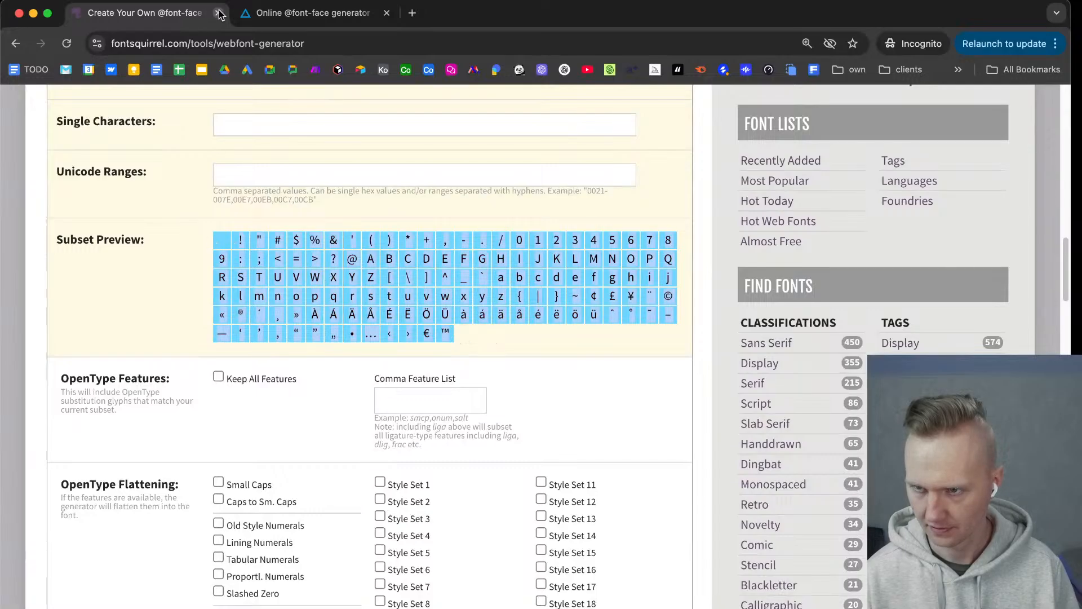
click(307, 12)
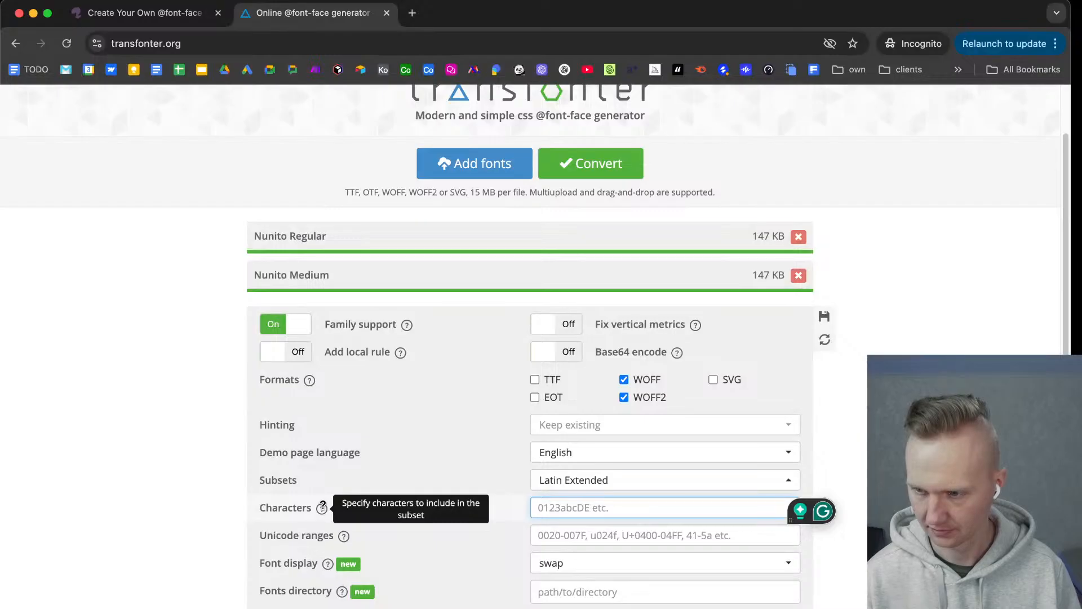
mouse_move(328, 564)
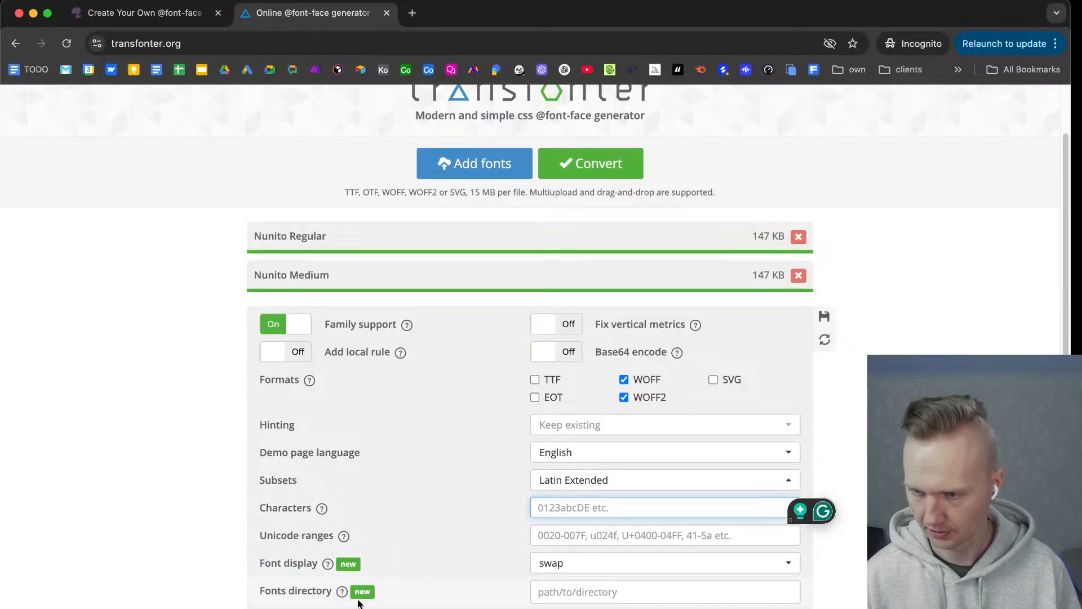
click(227, 428)
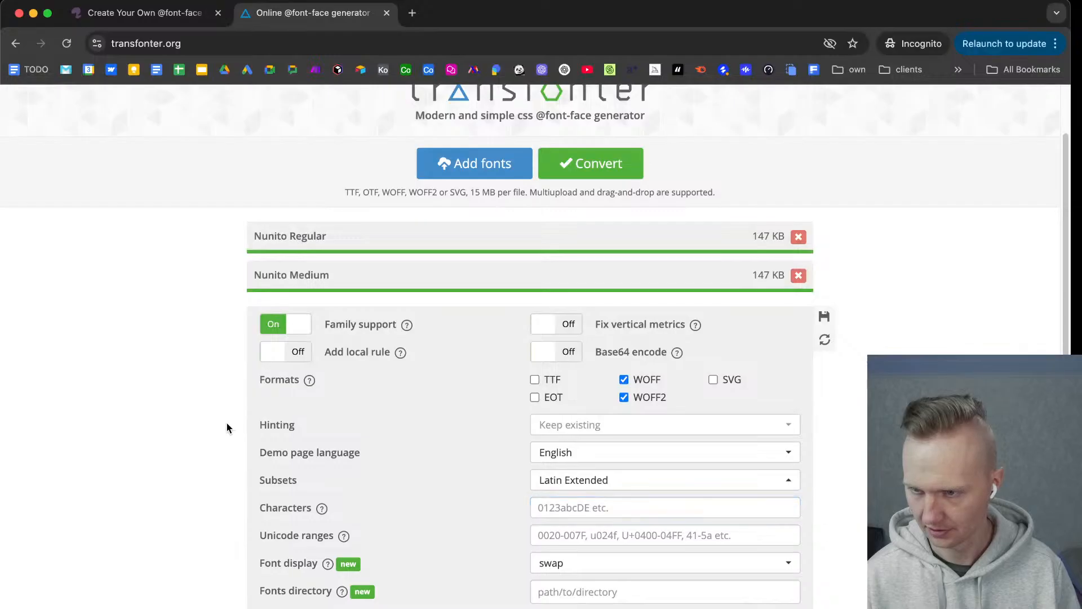
Convert the two Nunito fonts and download the generated font kit to Downloads as nunito2.zip.
scroll(598, 254, up, 1)
scroll(598, 254, down, 1)
click(608, 167)
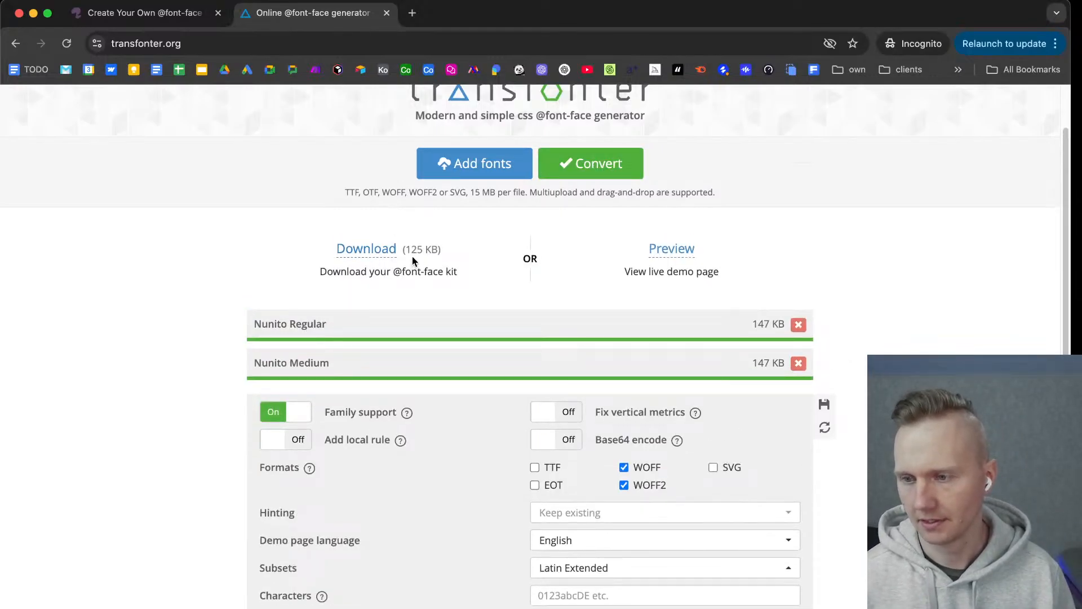
drag(406, 249, 423, 249)
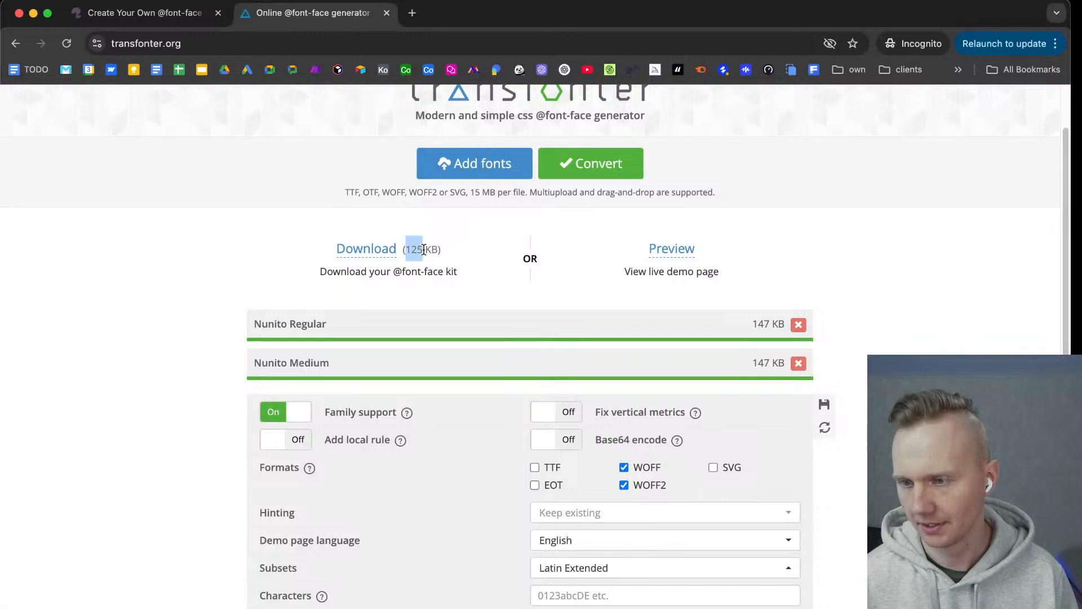
click(372, 251)
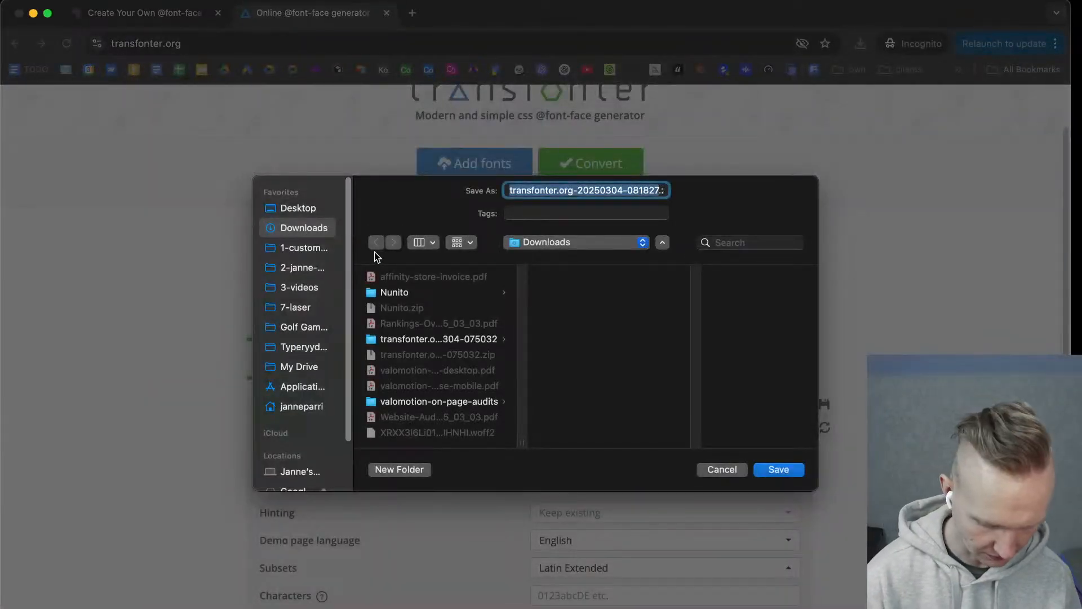
text(nunito2.zip)
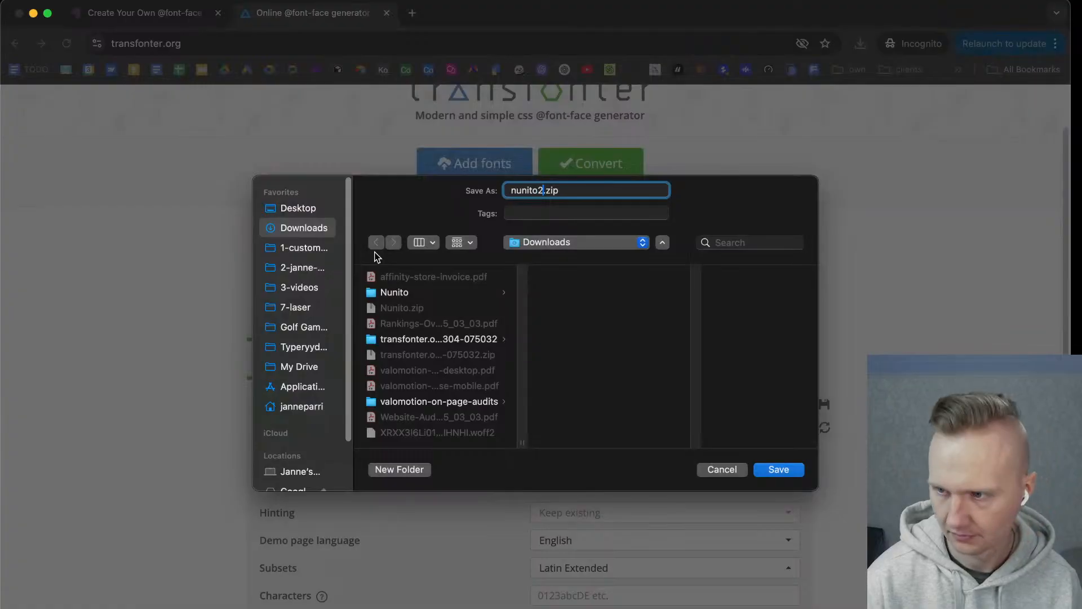
key(Return)
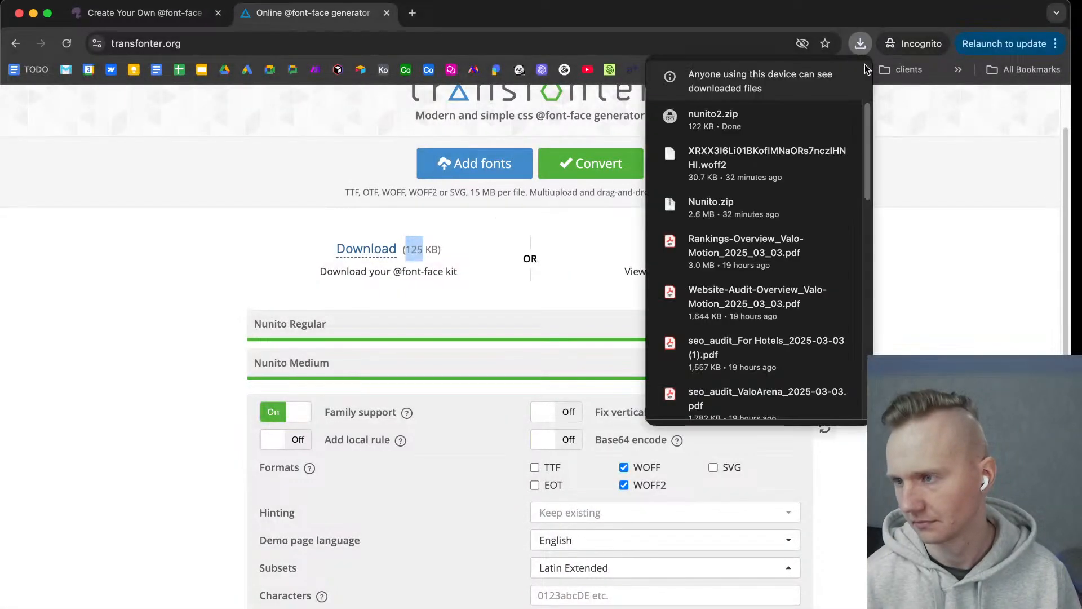
Extract nunito2.zip in Downloads and open the nunito2 folder to check the sizes of the subset font files.
mouse_move(762, 117)
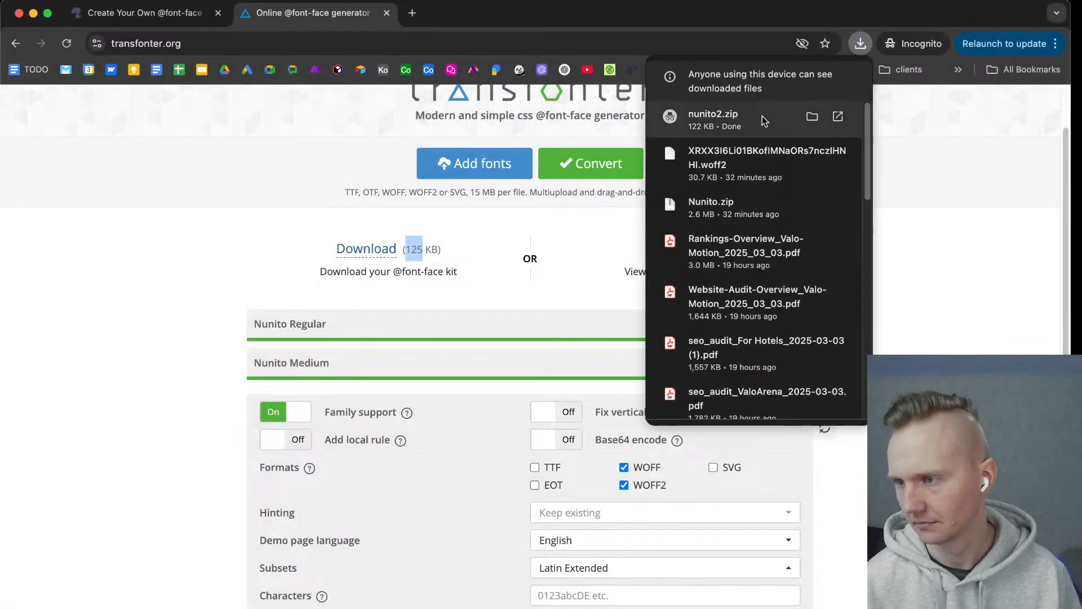
click(812, 118)
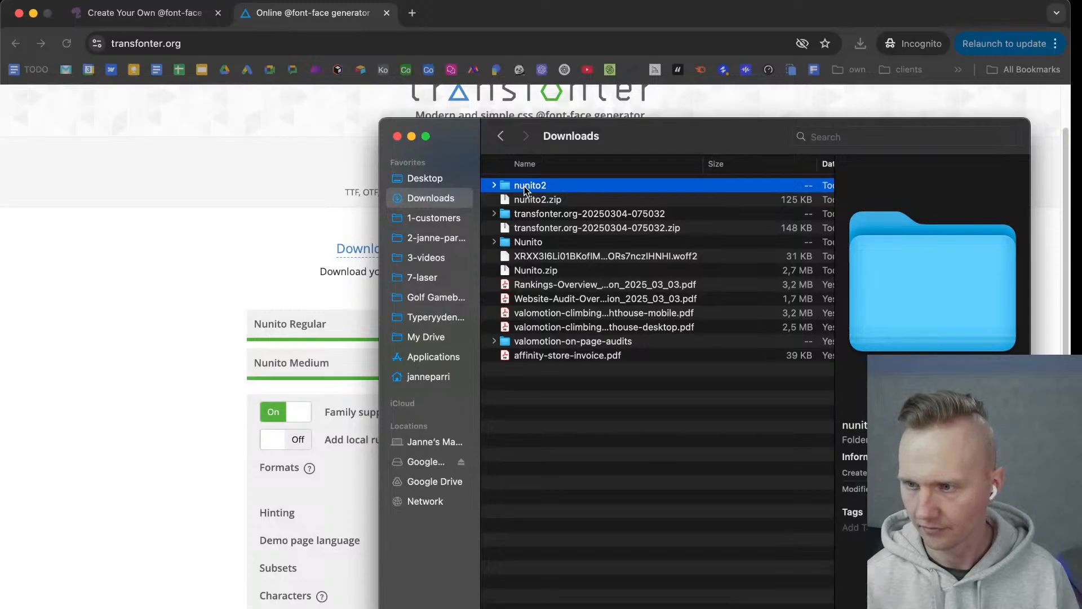
double_click(524, 186)
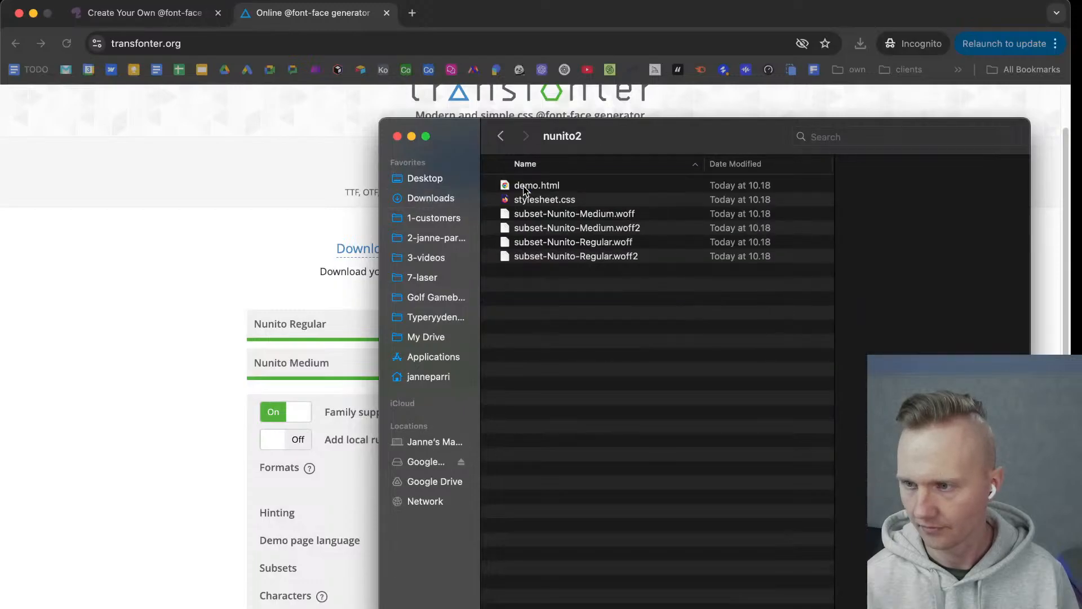
click(618, 216)
scroll(621, 236, right, 5)
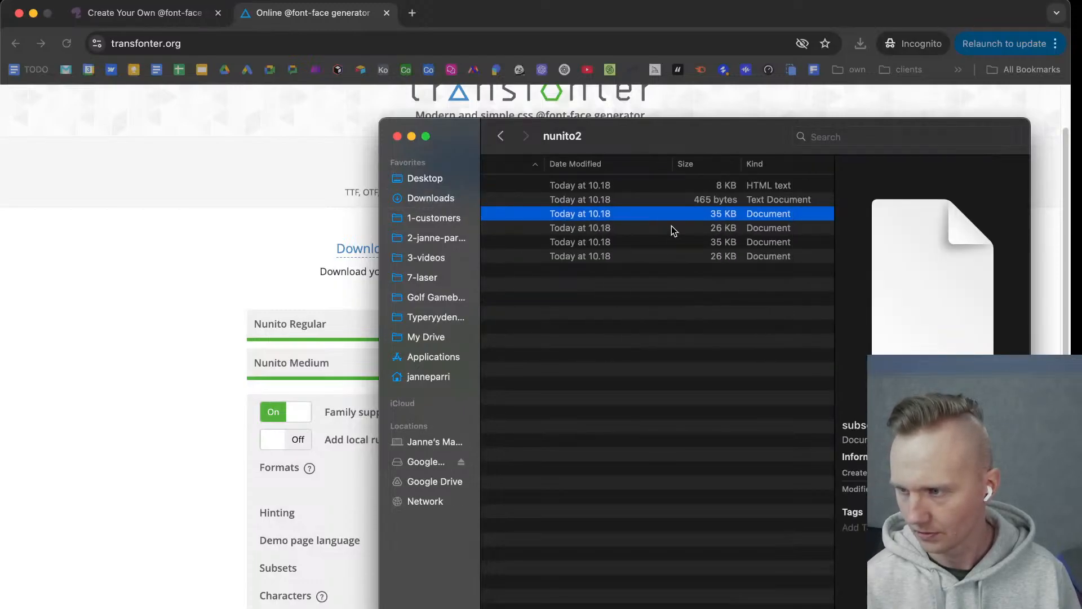
scroll(710, 213, left, 5)
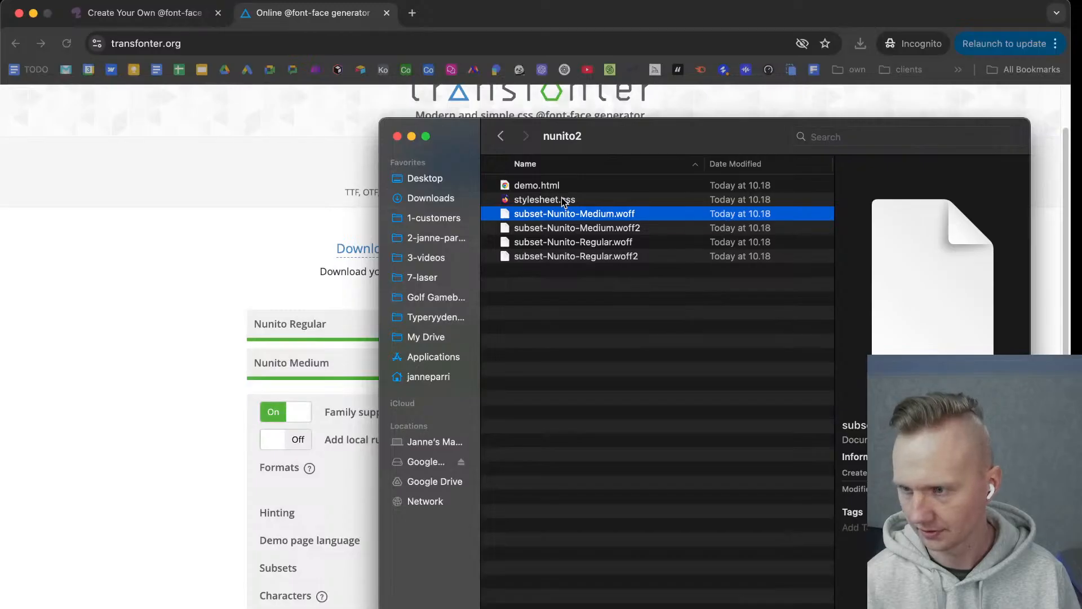
click(556, 354)
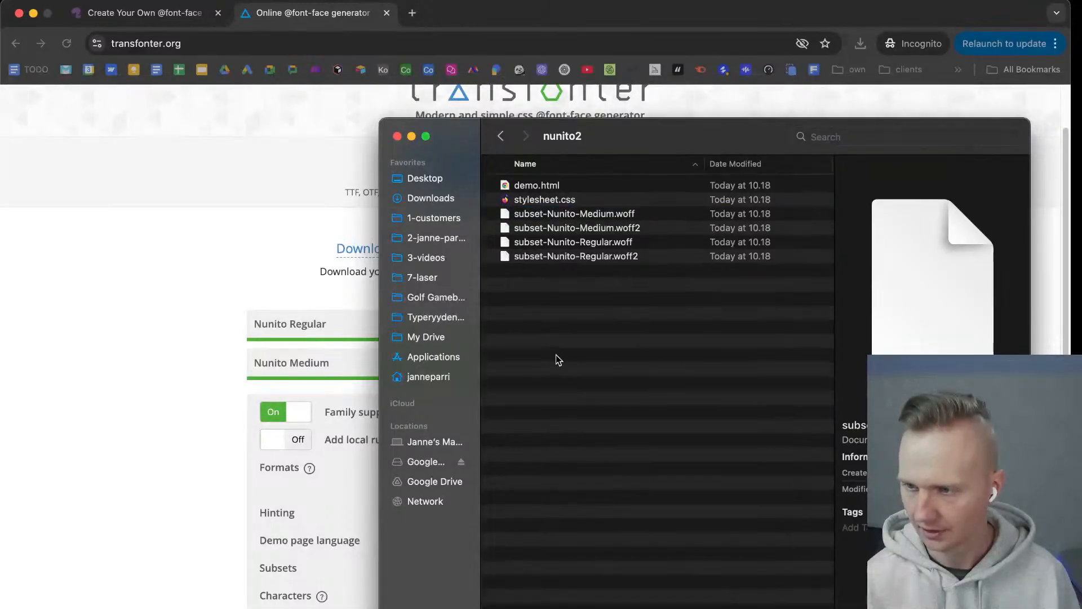
Move demo.html and stylesheet.css from the nunito2 folder to the Trash.
click(548, 188)
shift+click(546, 200)
right_click(547, 200)
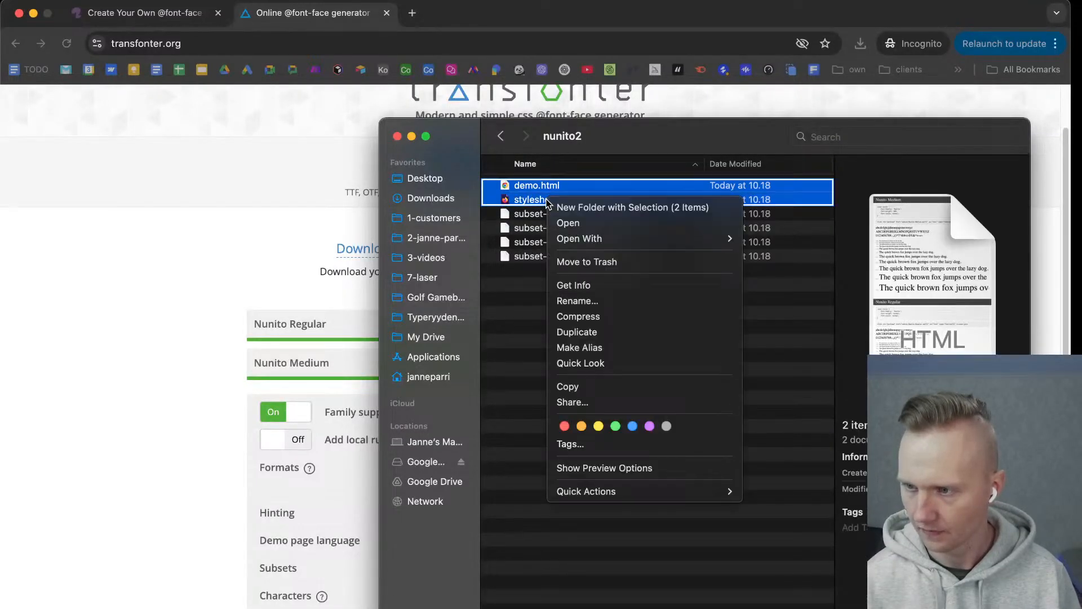
click(590, 261)
Check whether the Font Squirrel kit has been generated and close the incognito browser window.
click(198, 21)
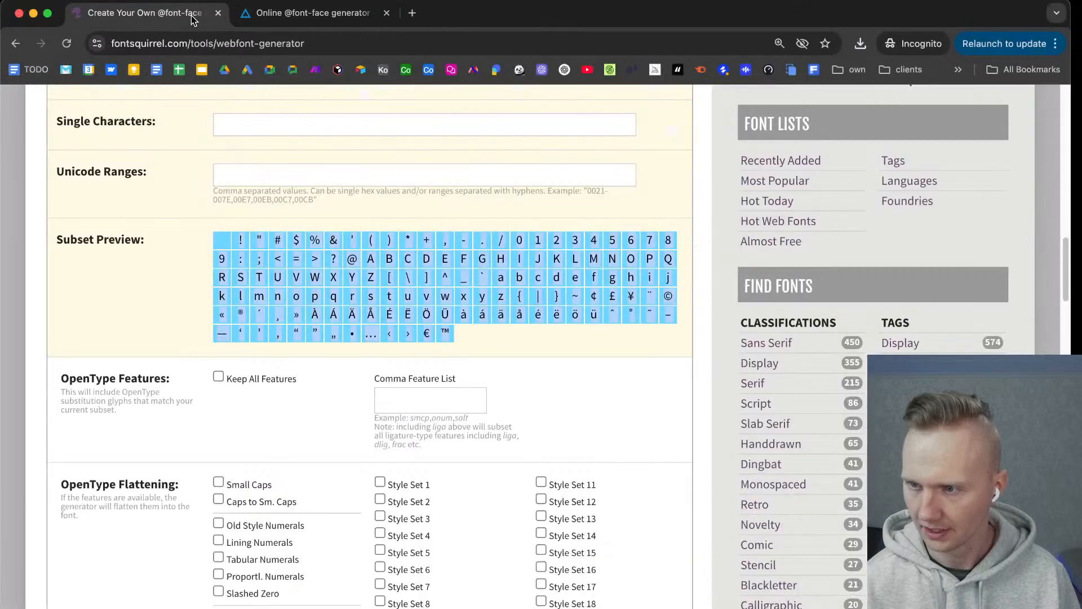
scroll(331, 311, down, 10)
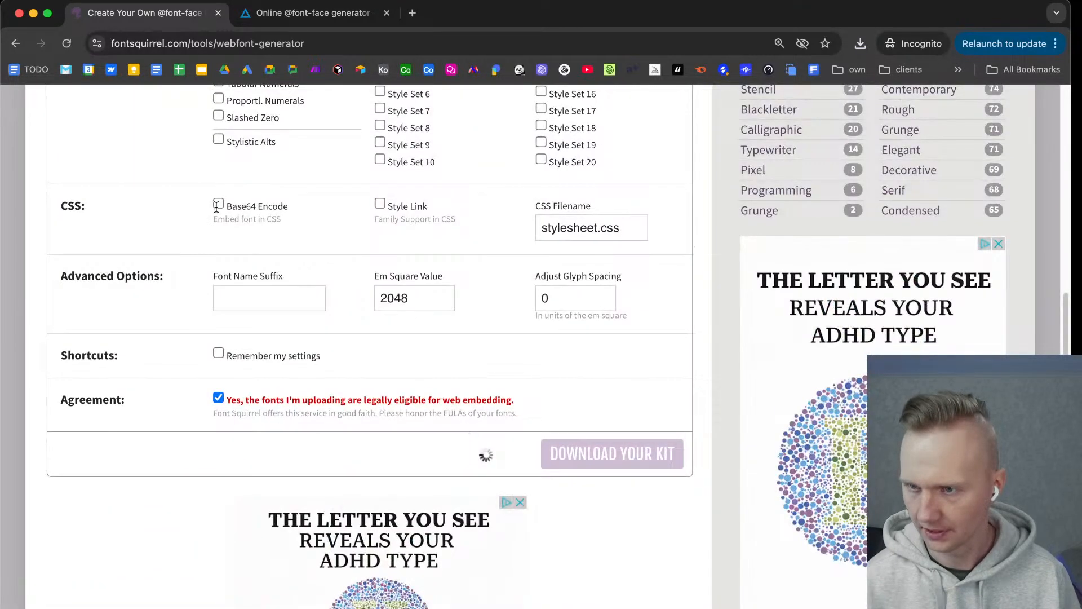
click(20, 13)
Switch to the Webflow dashboard and open the Fonts settings of the Client project site.
click(296, 23)
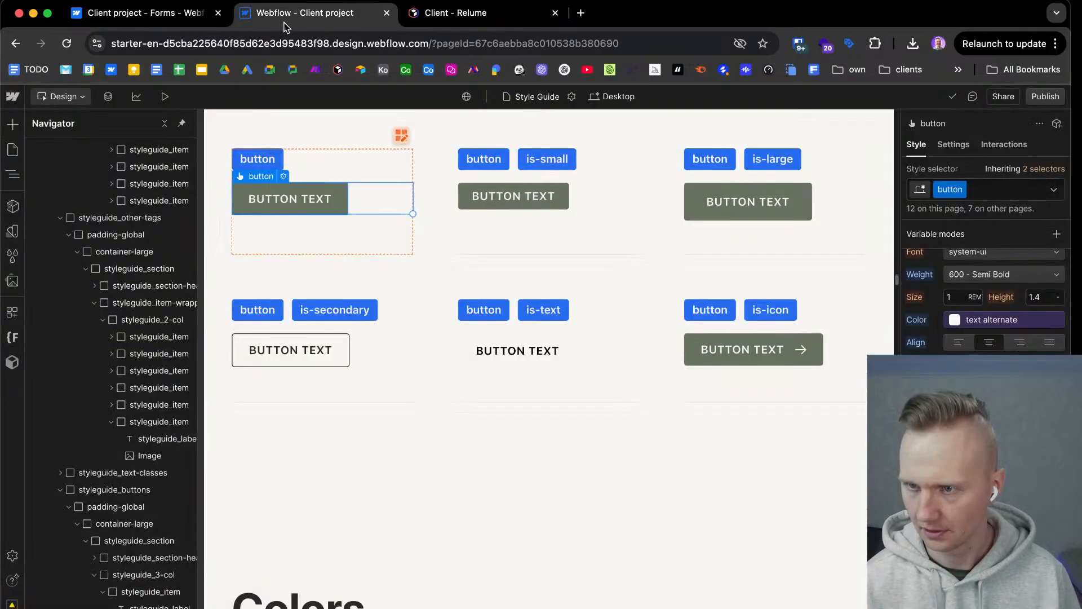
click(189, 18)
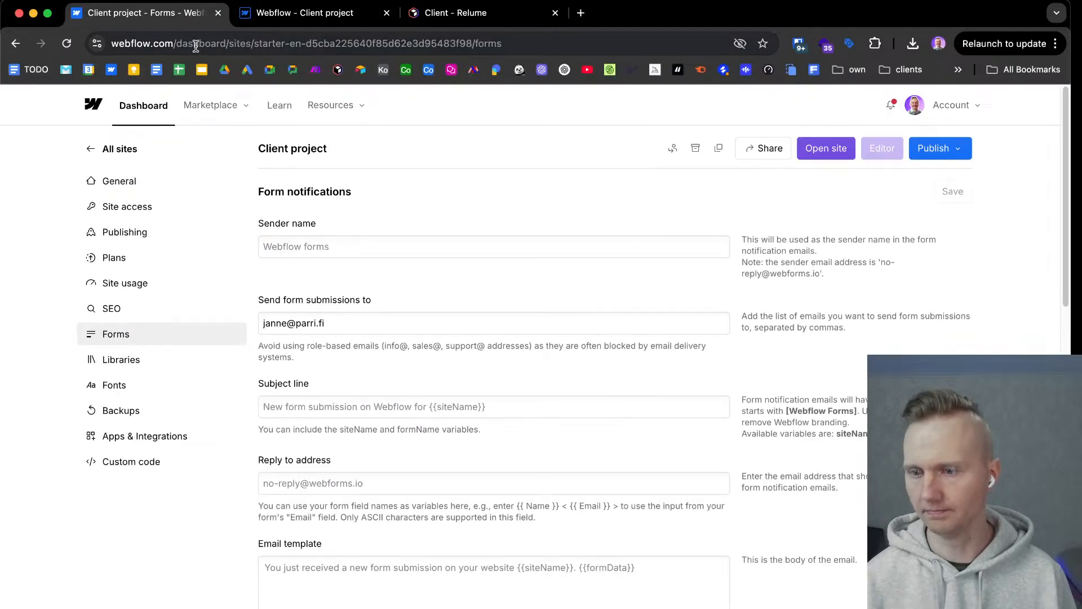
click(136, 185)
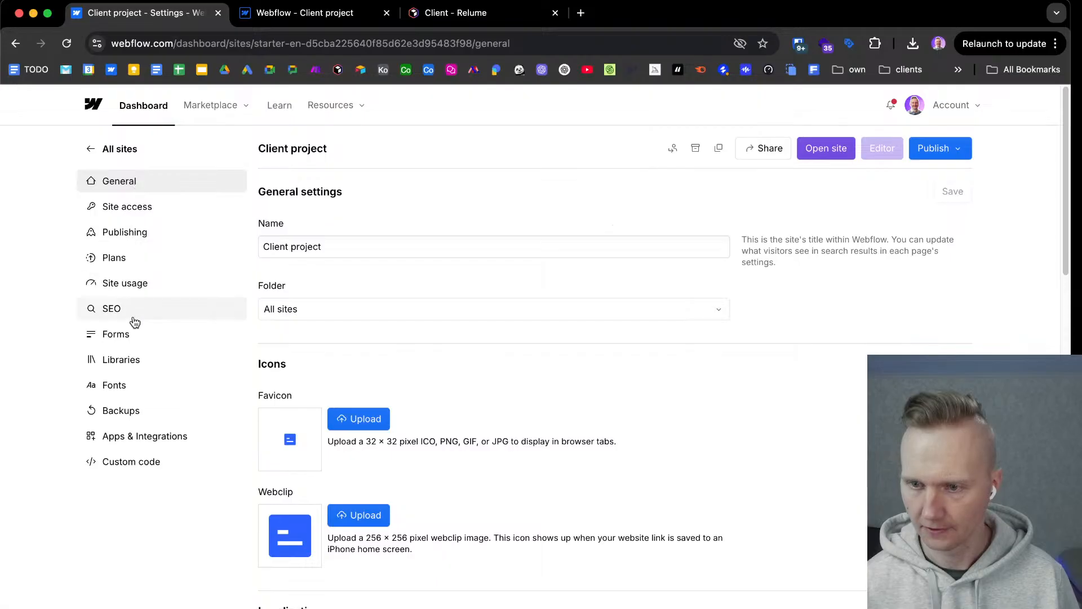
click(141, 388)
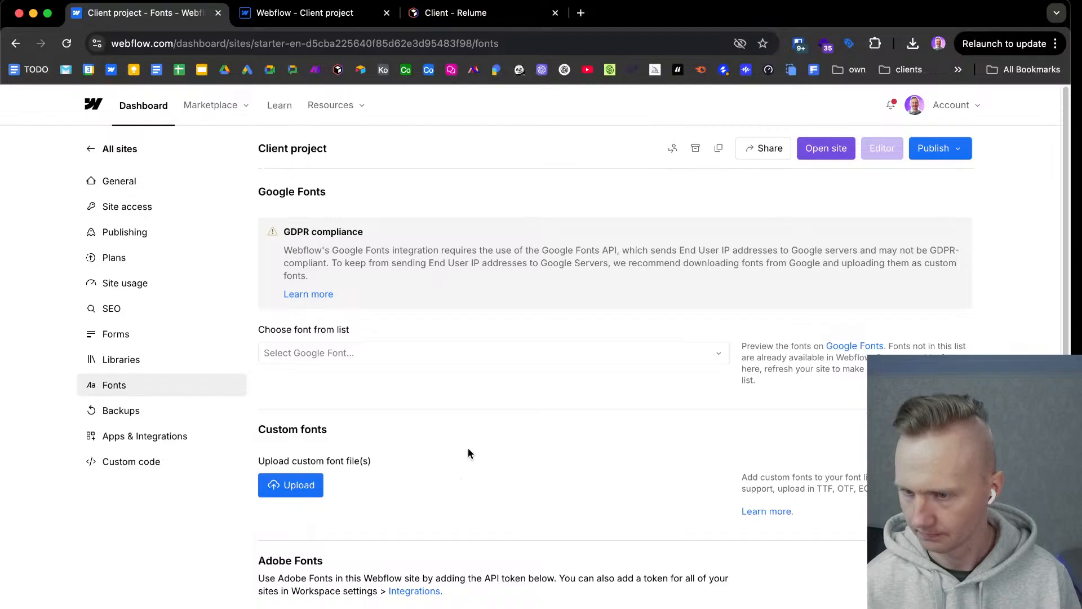
Add the Regular and Medium subset-Nunito WOFF and WOFF2 files from the nunito2 folder as custom fonts.
scroll(468, 449, down, 2)
click(305, 435)
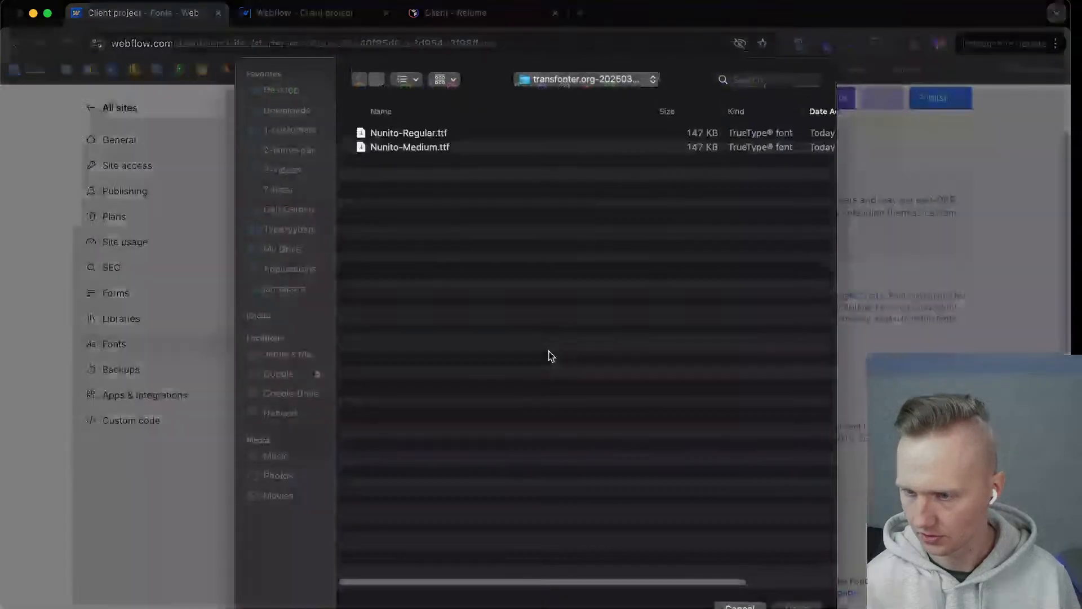
click(295, 109)
double_click(389, 131)
drag(442, 225, 399, 125)
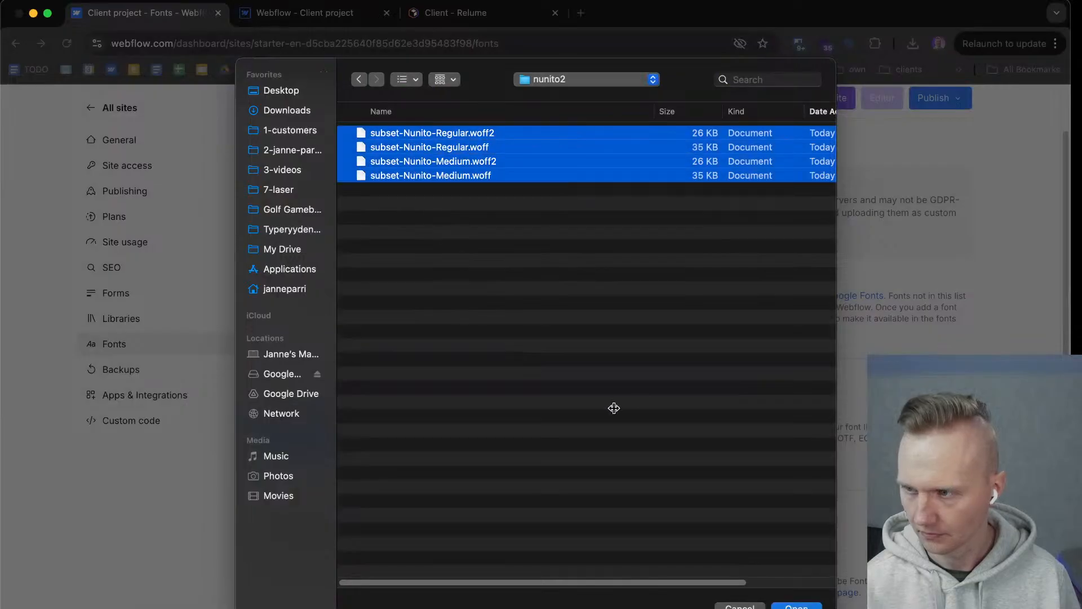
click(811, 606)
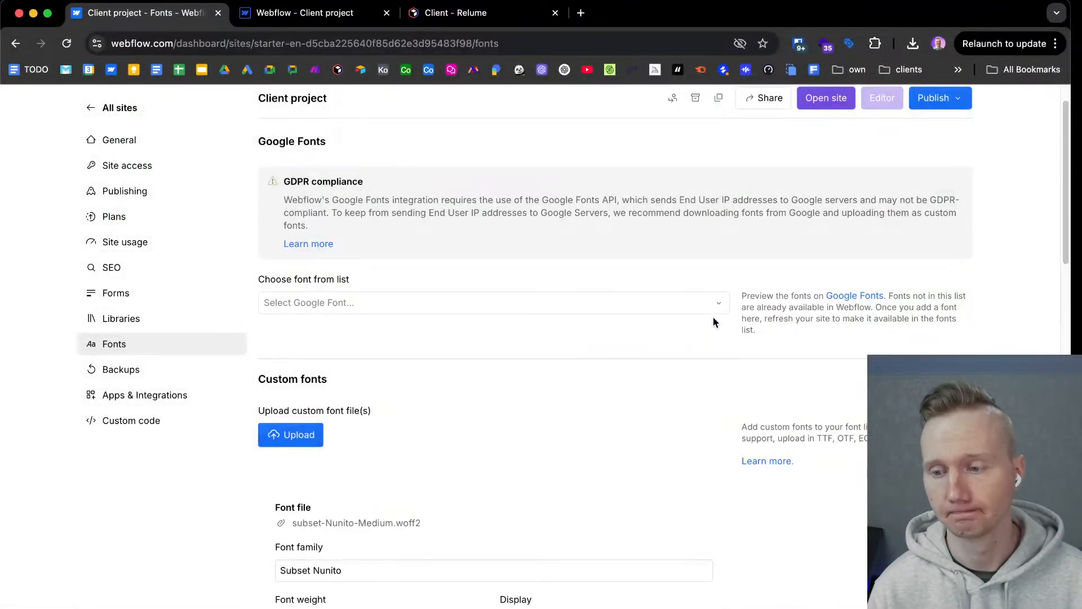
Set the font family name to Nunito for all four custom font files by removing the "Subset" prefix.
scroll(512, 437, down, 5)
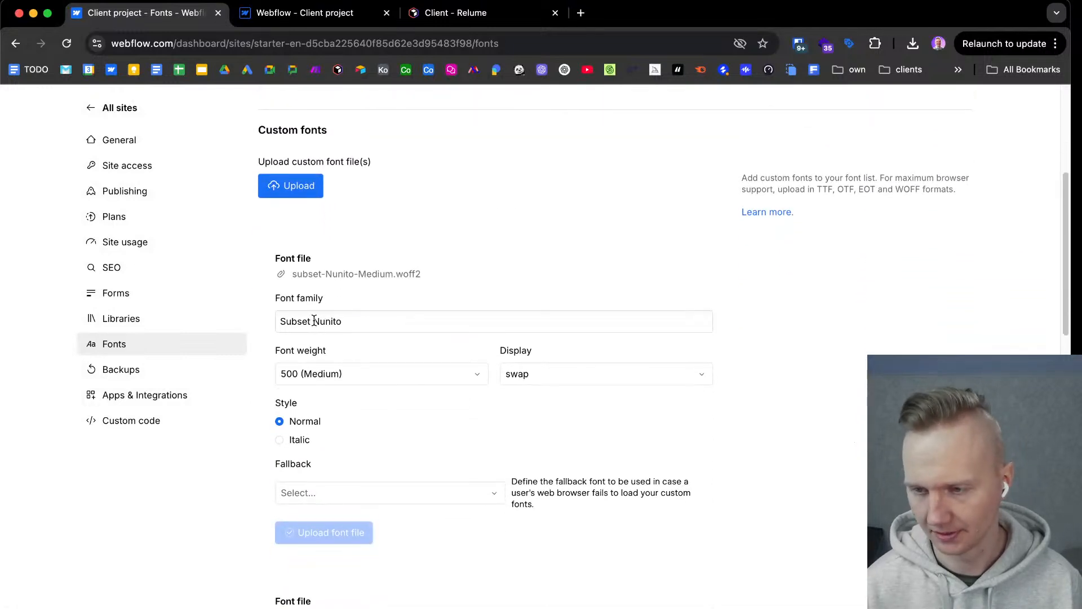
drag(313, 321, 248, 321)
key(BackSpace)
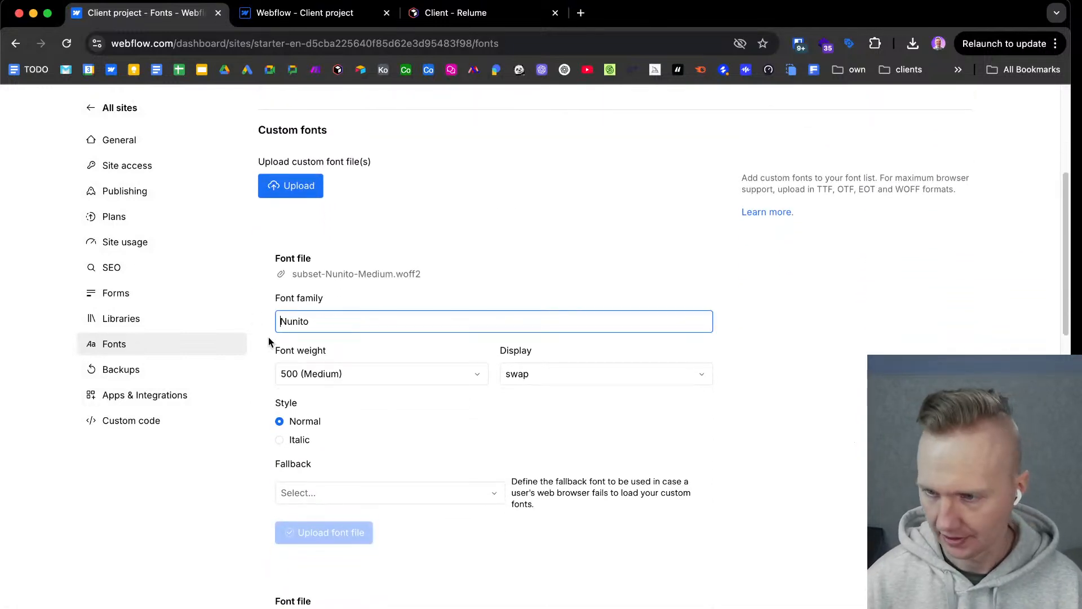
scroll(283, 354, down, 3)
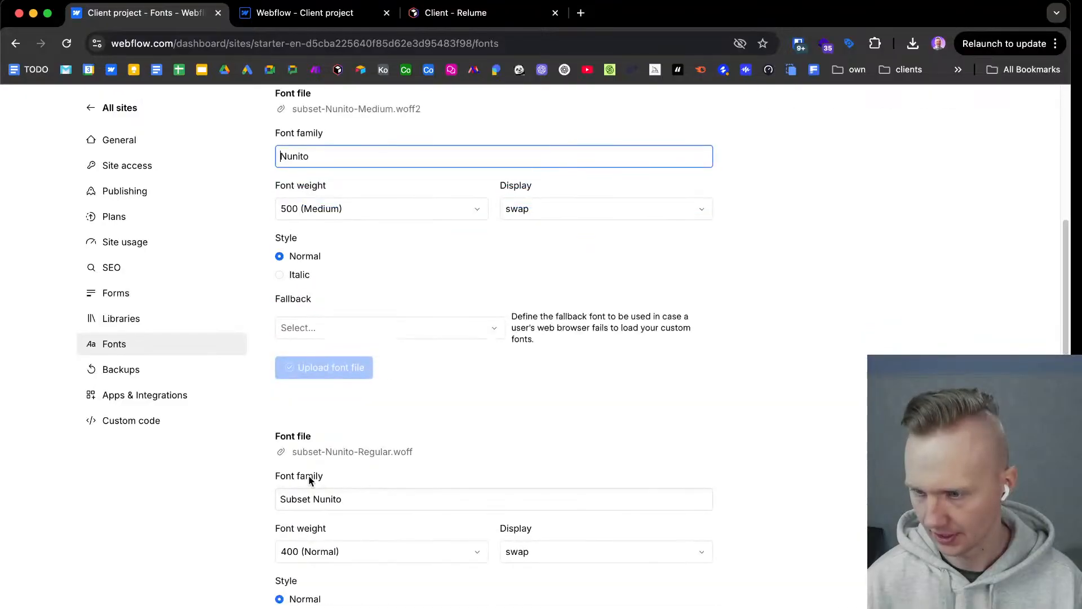
drag(312, 492, 252, 491)
key(BackSpace)
scroll(348, 447, down, 3)
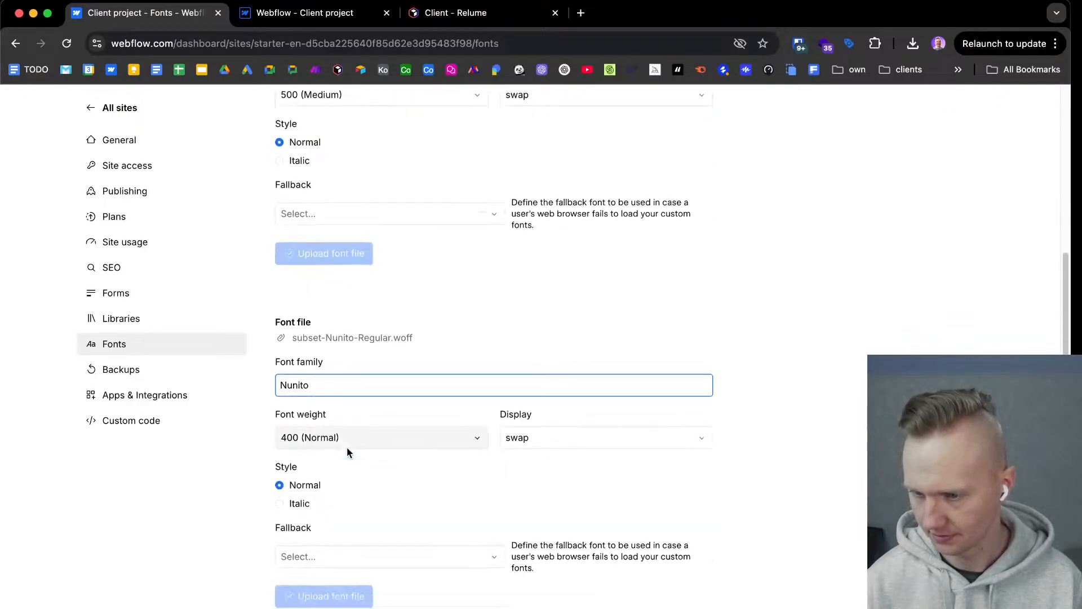
scroll(319, 494, down, 4)
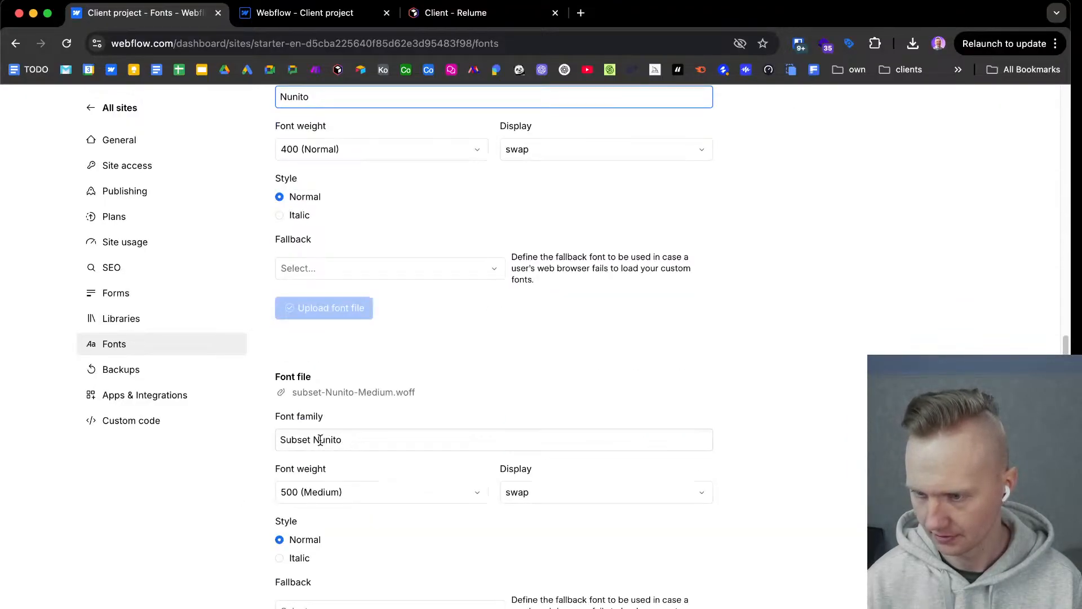
key(BackSpace)
drag(315, 439, 276, 431)
scroll(291, 451, down, 6)
key(BackSpace)
scroll(315, 417, down, 4)
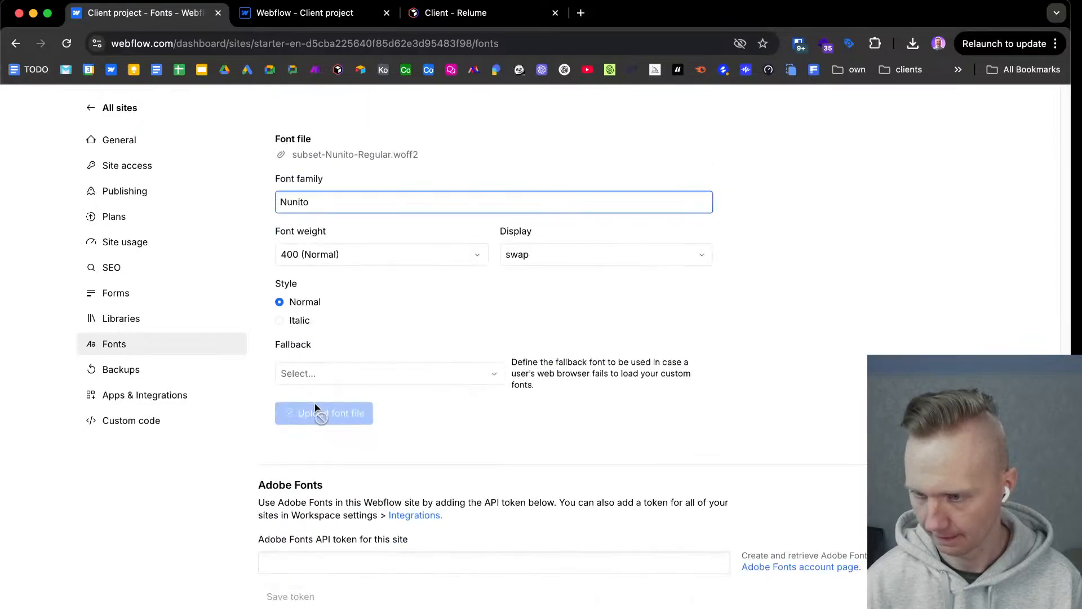
scroll(388, 412, up, 8)
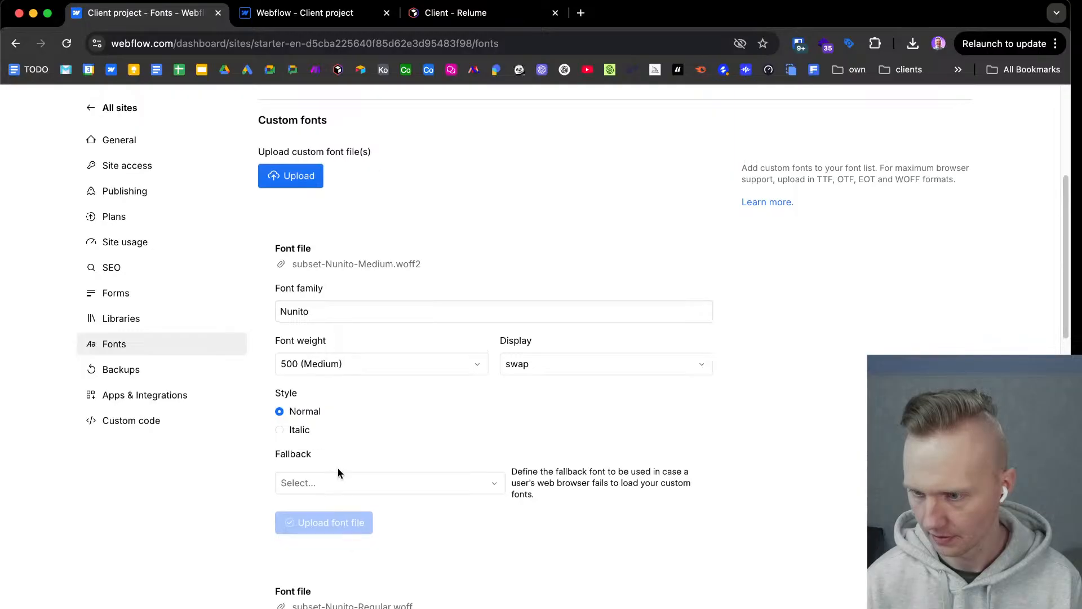
Set Arial as the fallback for the Nunito Medium WOFF2 and Regular WOFF files and upload the Medium WOFF2 file.
click(339, 476)
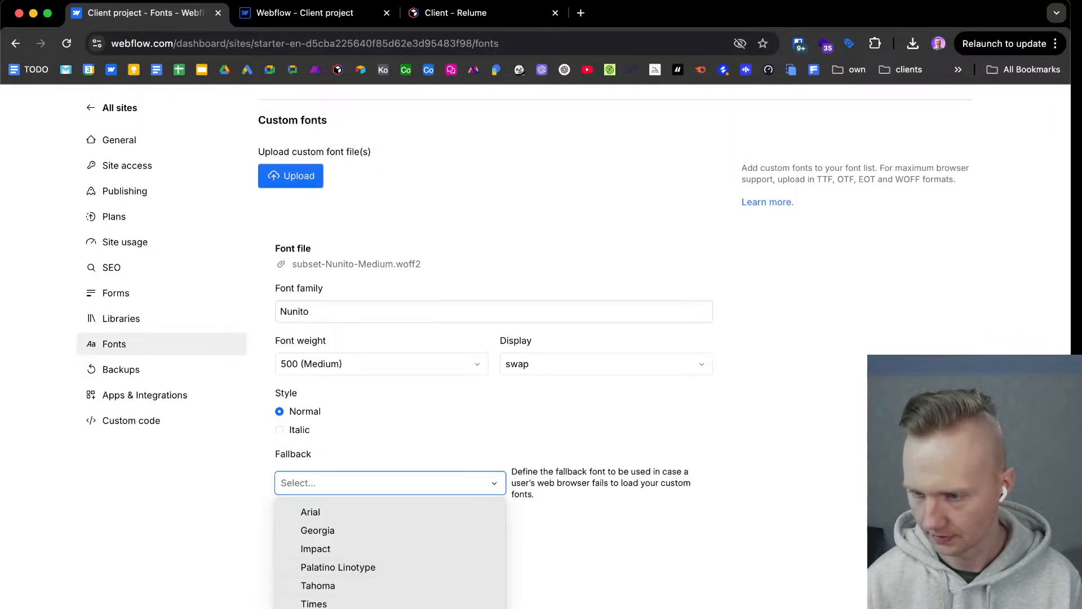
click(355, 514)
scroll(248, 493, down, 4)
click(327, 607)
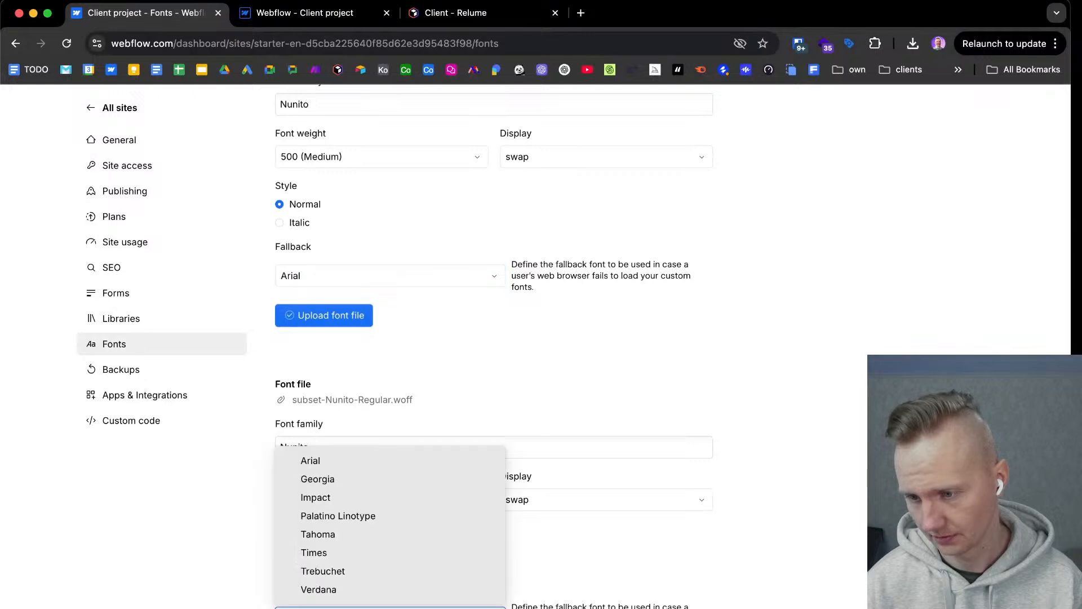
click(327, 461)
click(336, 315)
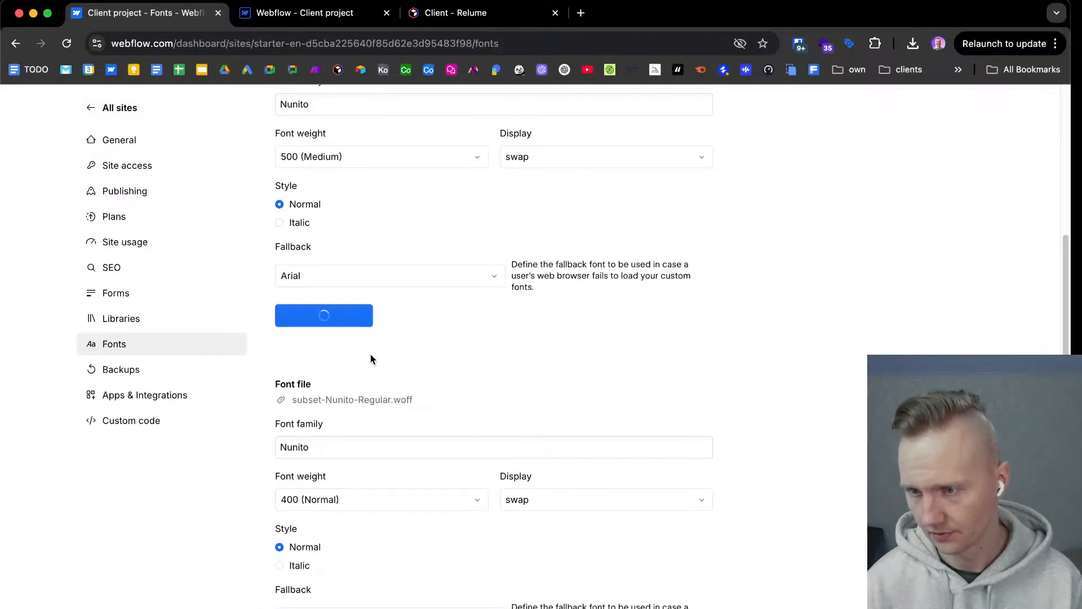
Upload the Nunito Regular WOFF file, and upload the Medium WOFF file with Arial as its fallback.
scroll(371, 358, up, 3)
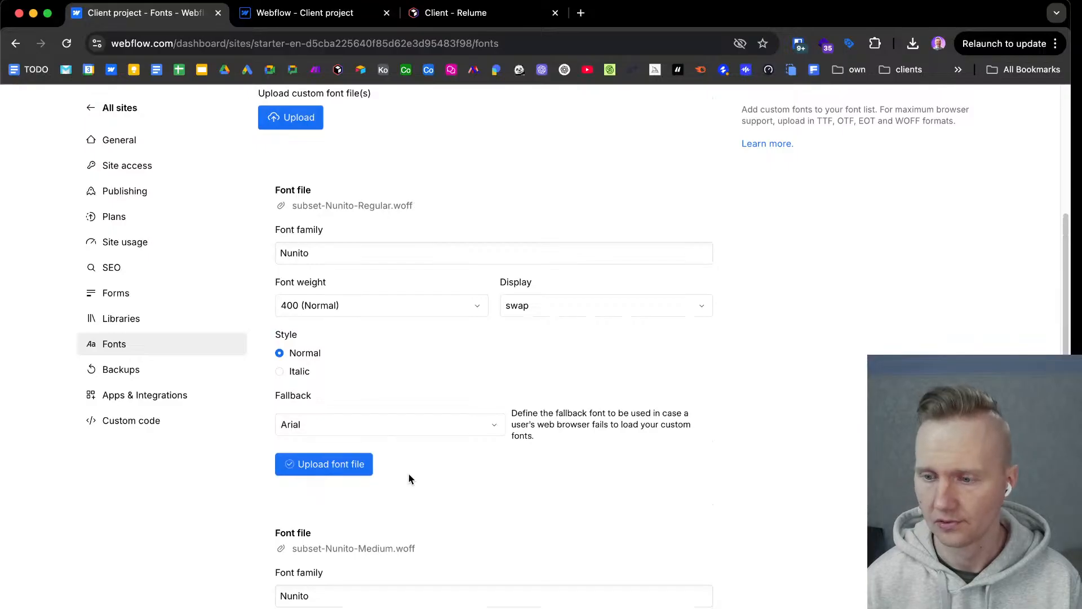
scroll(408, 477, down, 4)
click(340, 552)
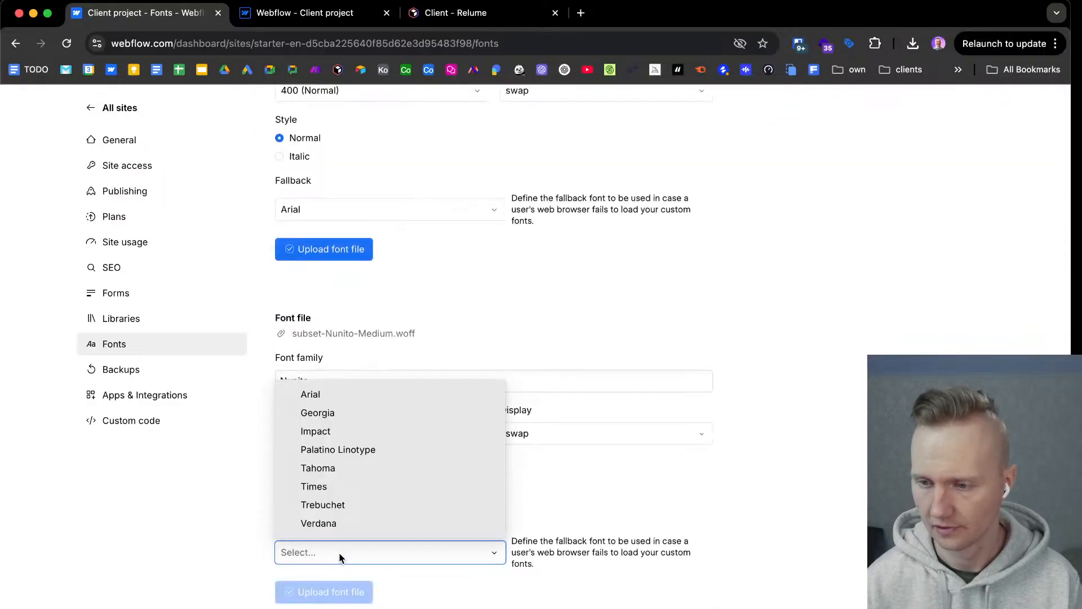
click(339, 553)
click(339, 253)
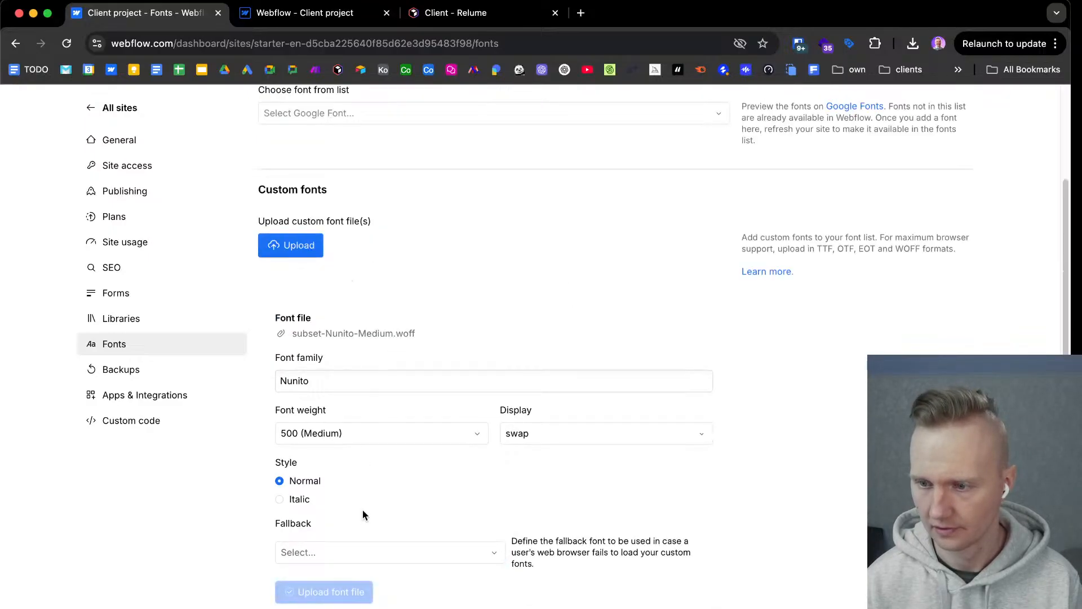
click(351, 550)
click(331, 395)
click(350, 597)
Upload the remaining subset-Nunito-Regular.woff2 font file with Arial as its fallback.
scroll(385, 454, down, 5)
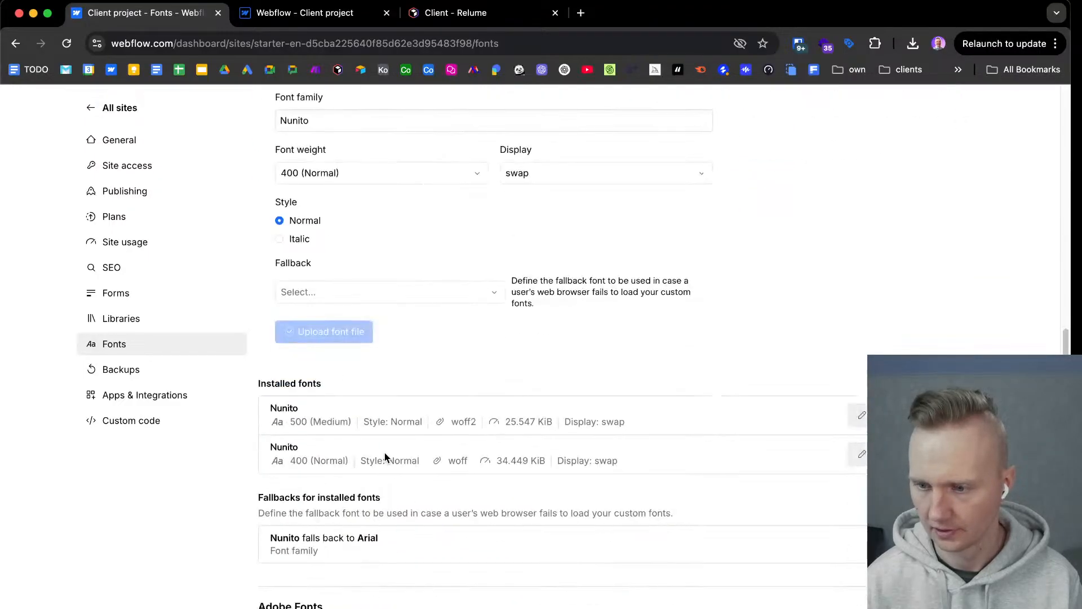
scroll(384, 457, up, 7)
scroll(385, 458, down, 8)
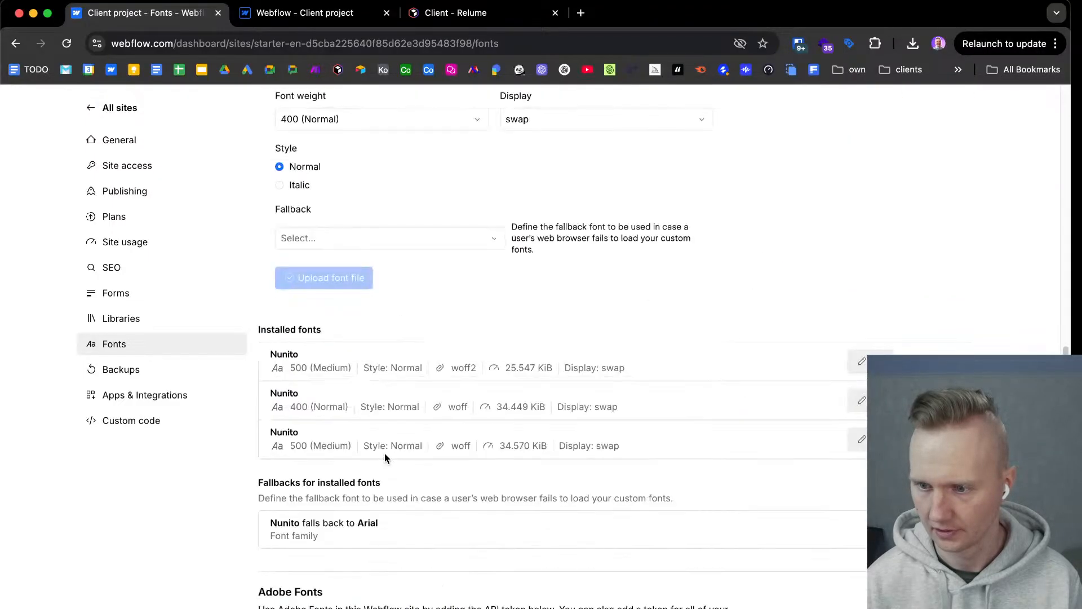
scroll(384, 453, up, 4)
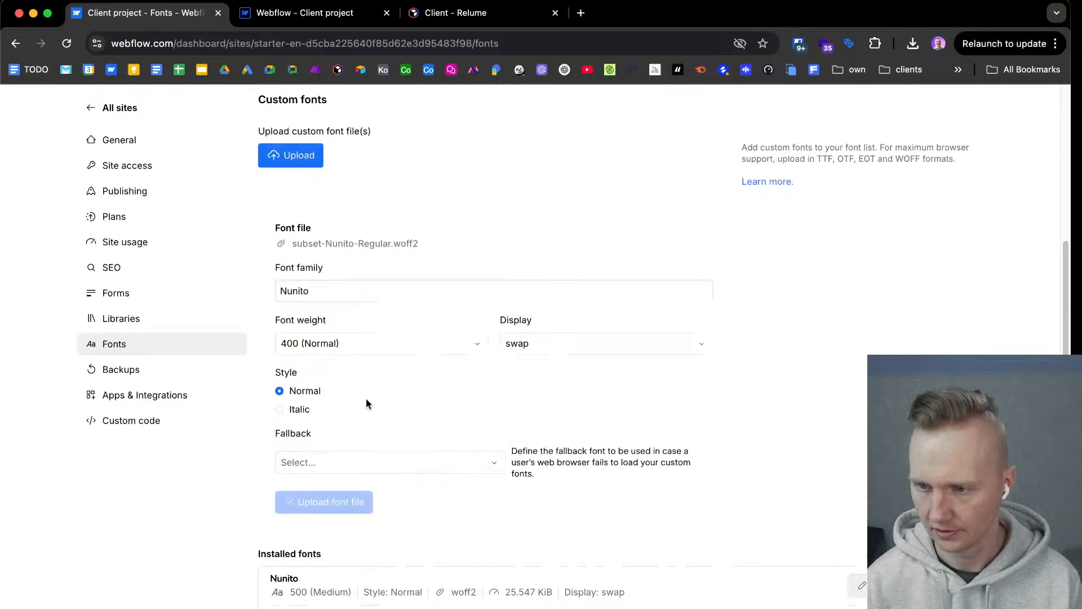
click(366, 463)
click(354, 492)
click(324, 502)
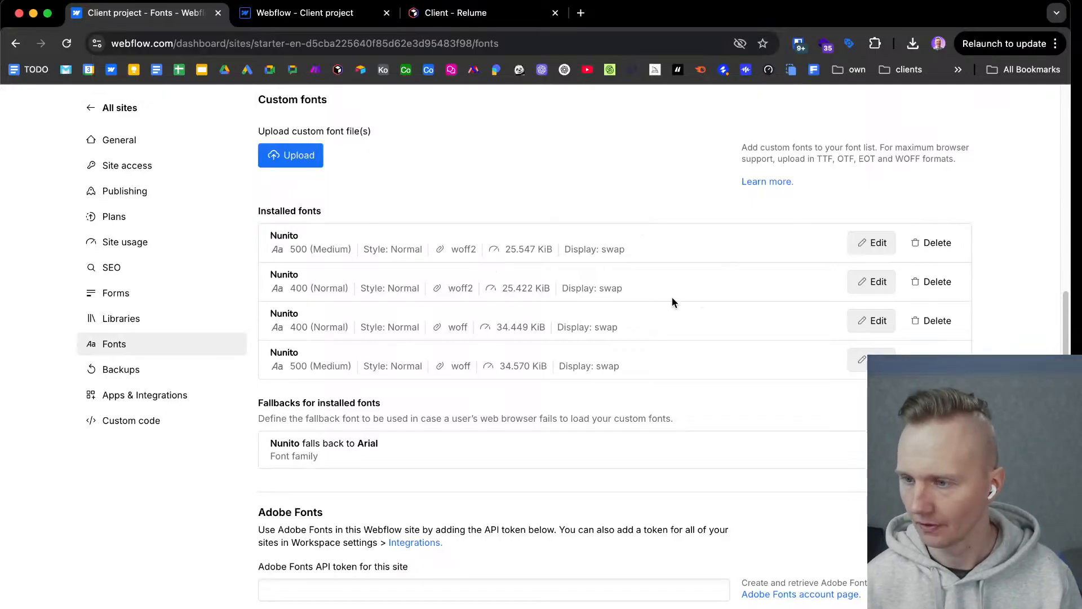
scroll(672, 296, up, 6)
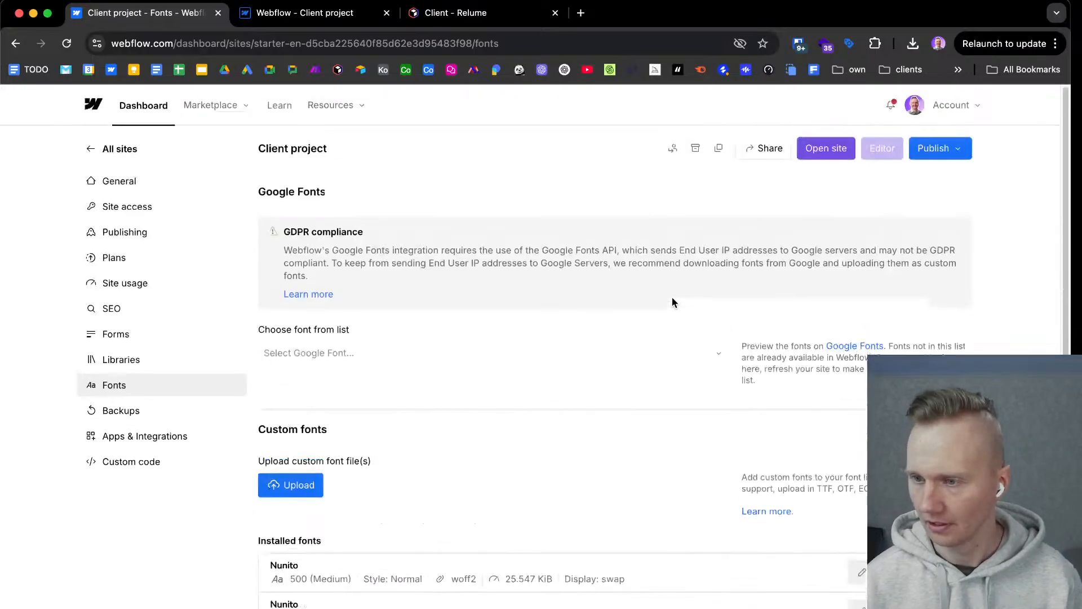
click(953, 149)
click(946, 157)
click(946, 157)
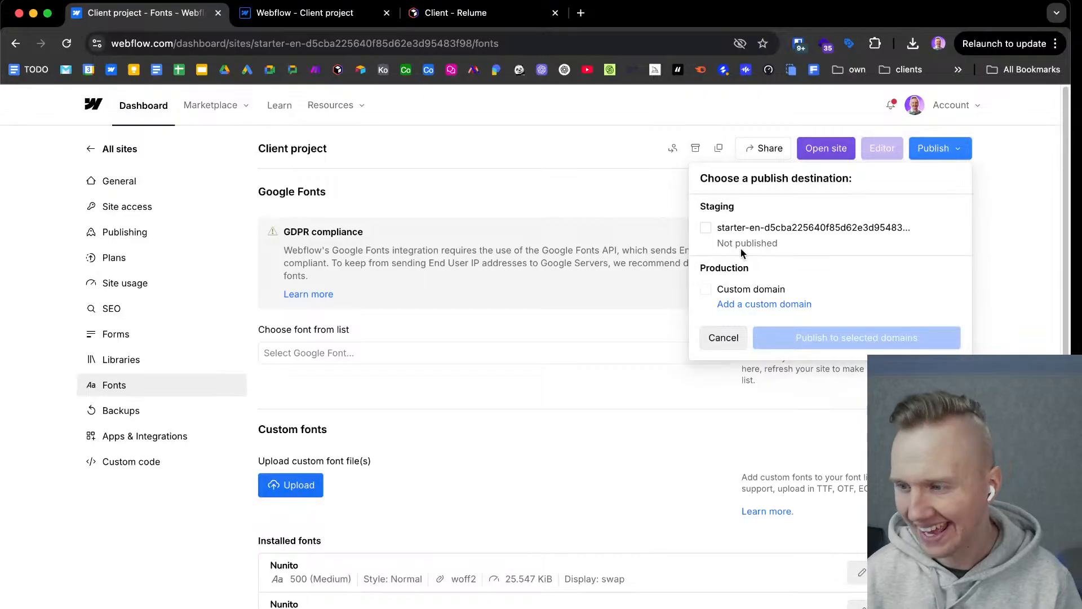
click(592, 177)
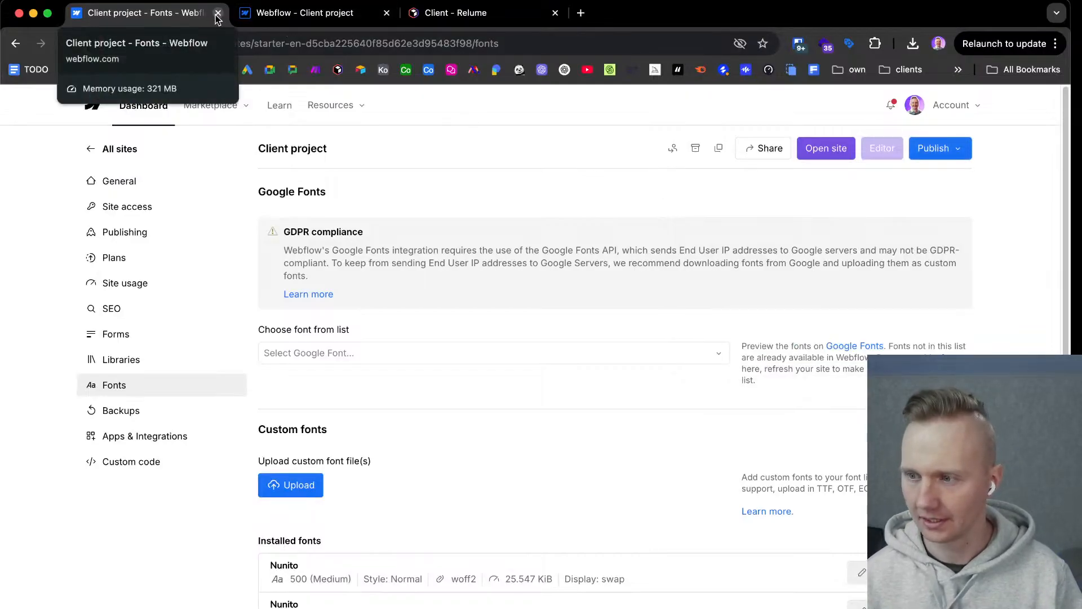
Close the Fonts settings page and reload the Client project in the Webflow Designer.
scroll(733, 406, down, 6)
scroll(746, 413, up, 6)
scroll(743, 414, up, 1)
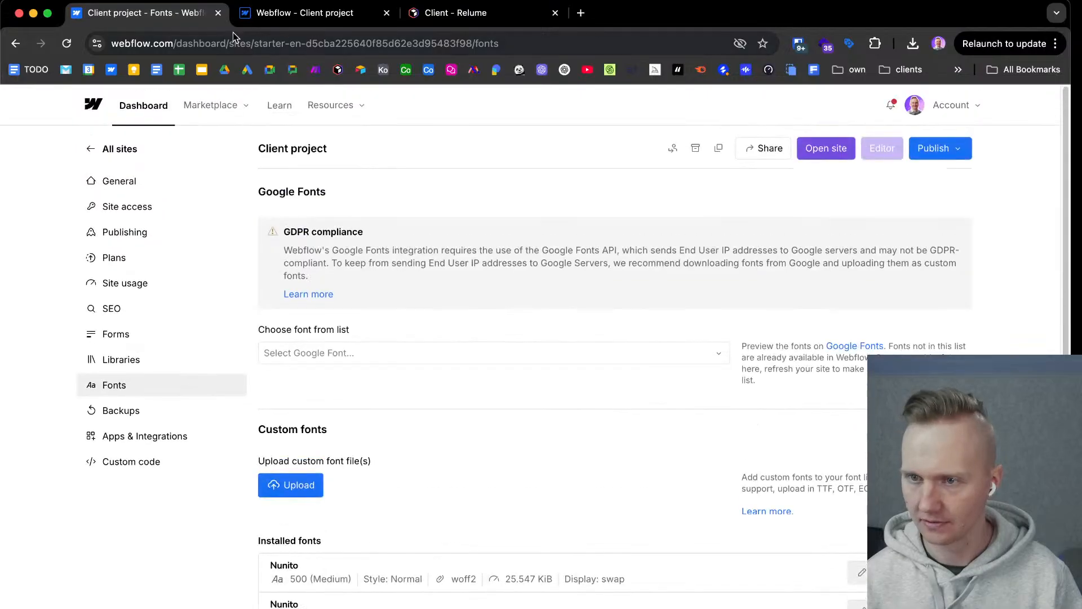
click(218, 13)
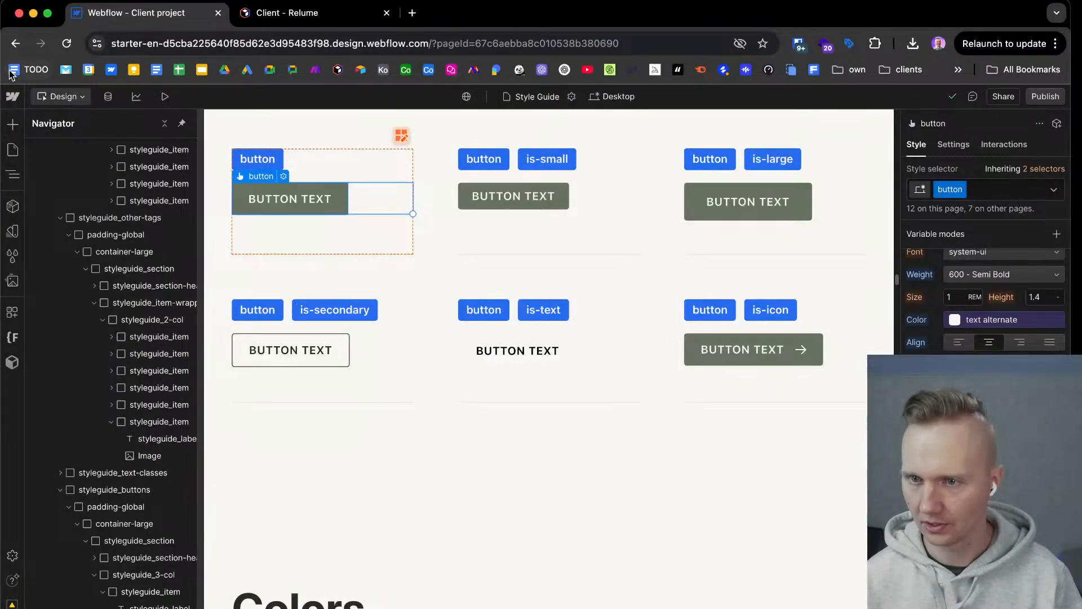
click(67, 44)
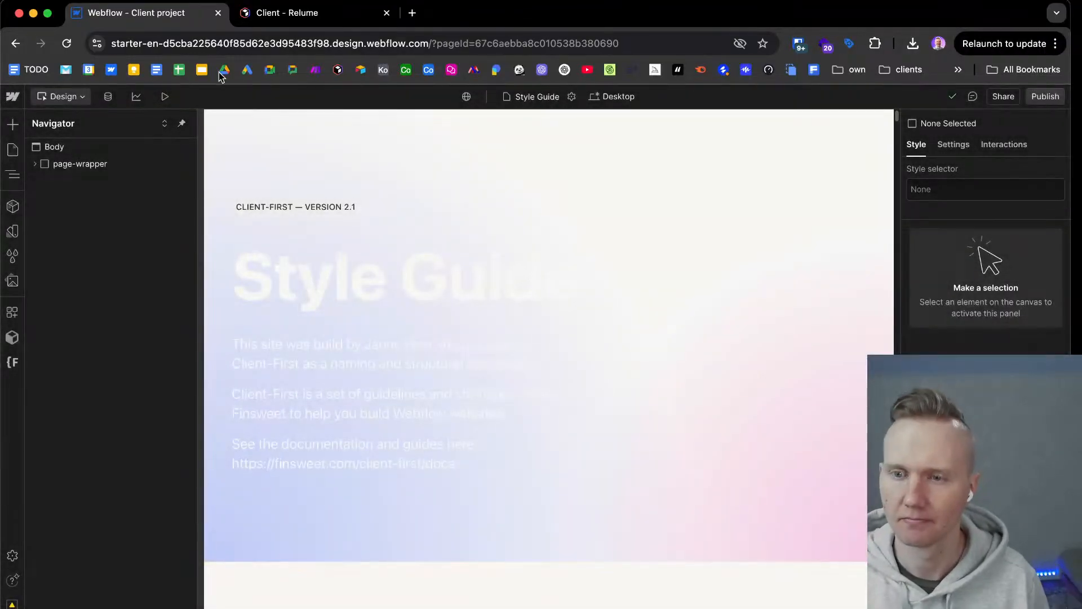
click(71, 150)
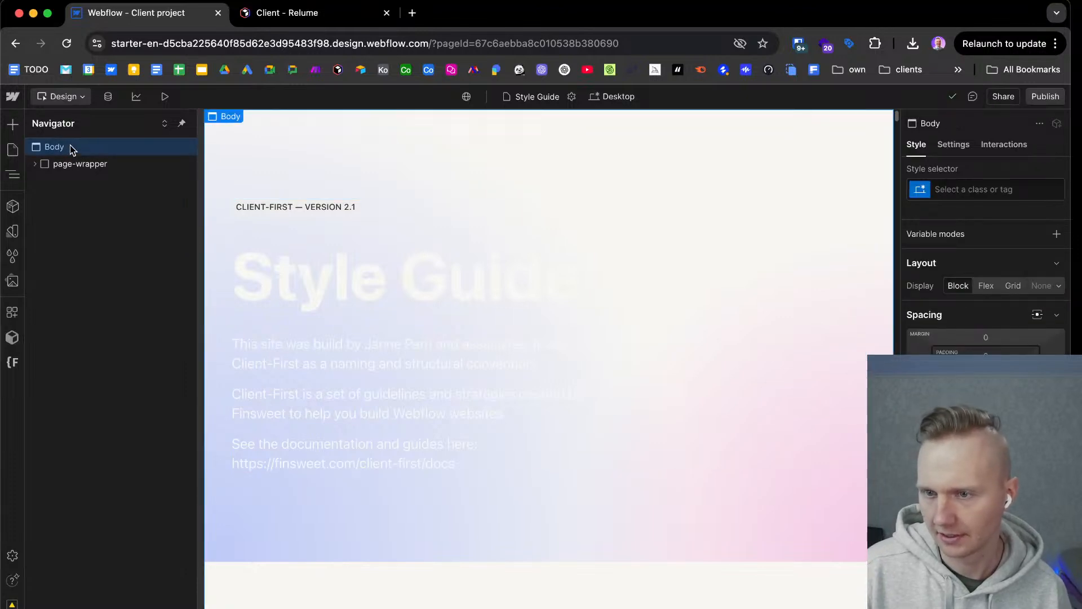
click(372, 163)
click(104, 197)
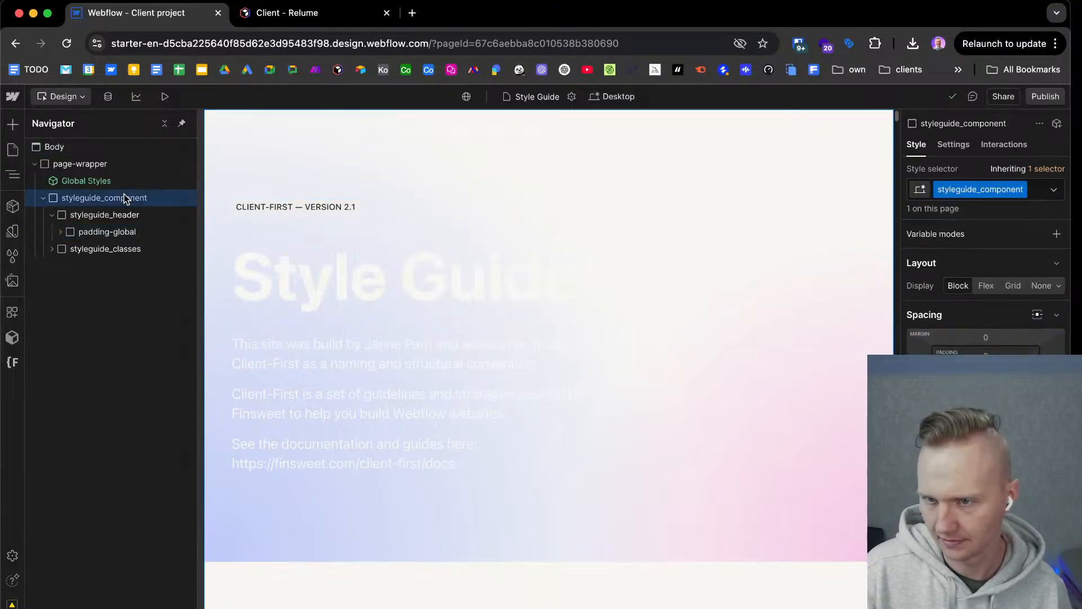
click(141, 220)
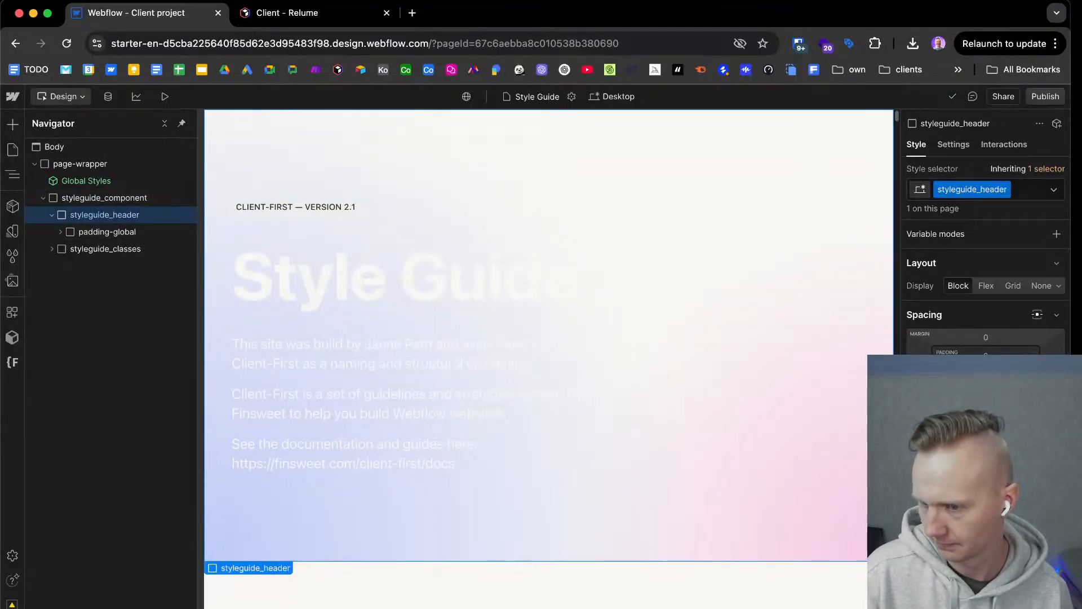
scroll(986, 293, down, 5)
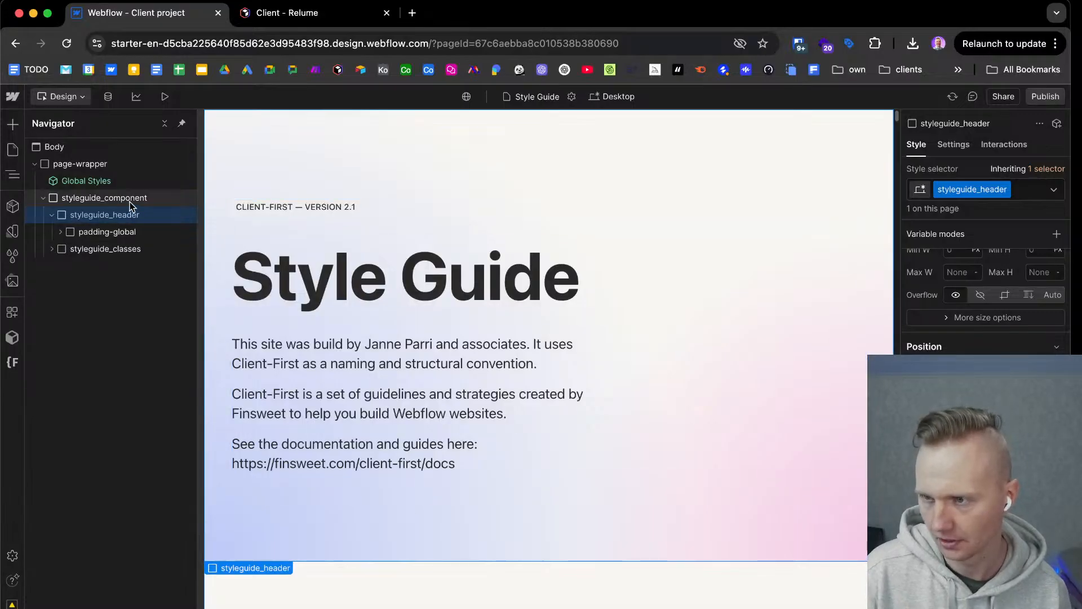
Set the font of the Body (All Pages) tag to Nunito.
click(102, 149)
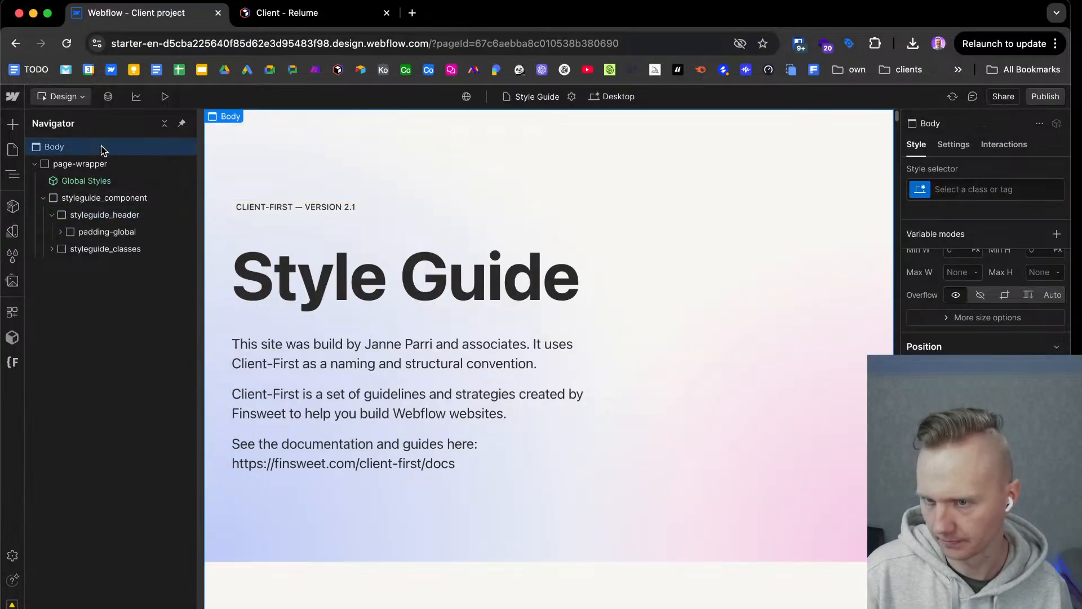
click(964, 189)
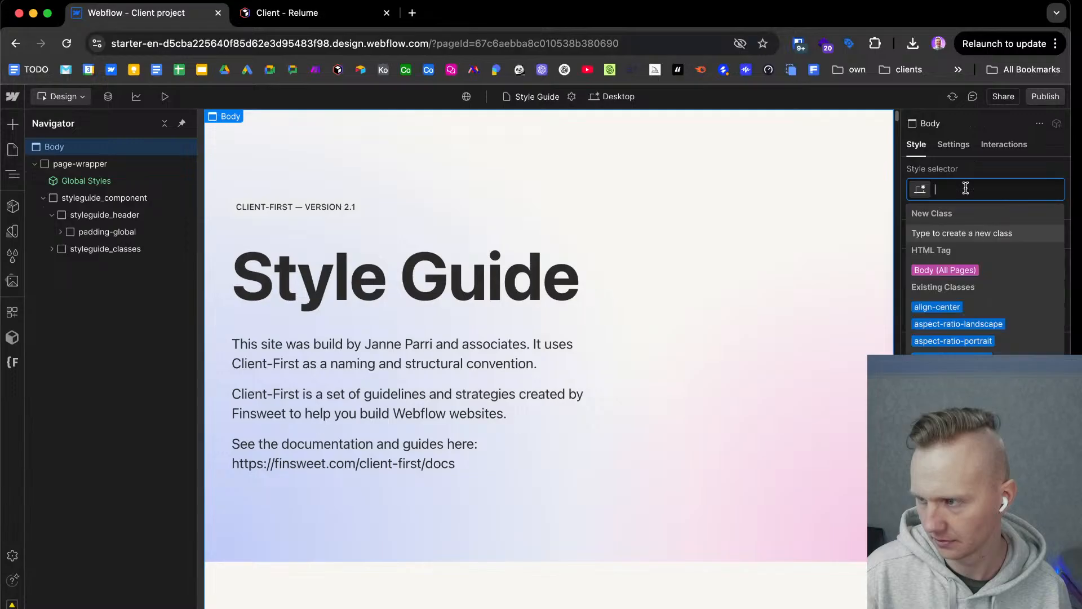
click(945, 271)
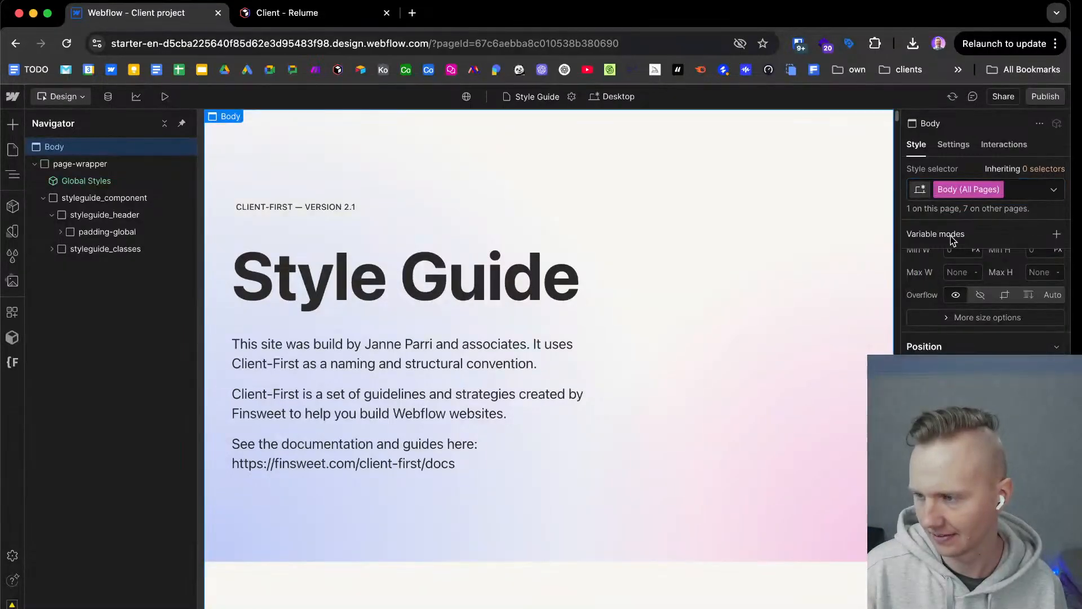
scroll(950, 235, down, 1)
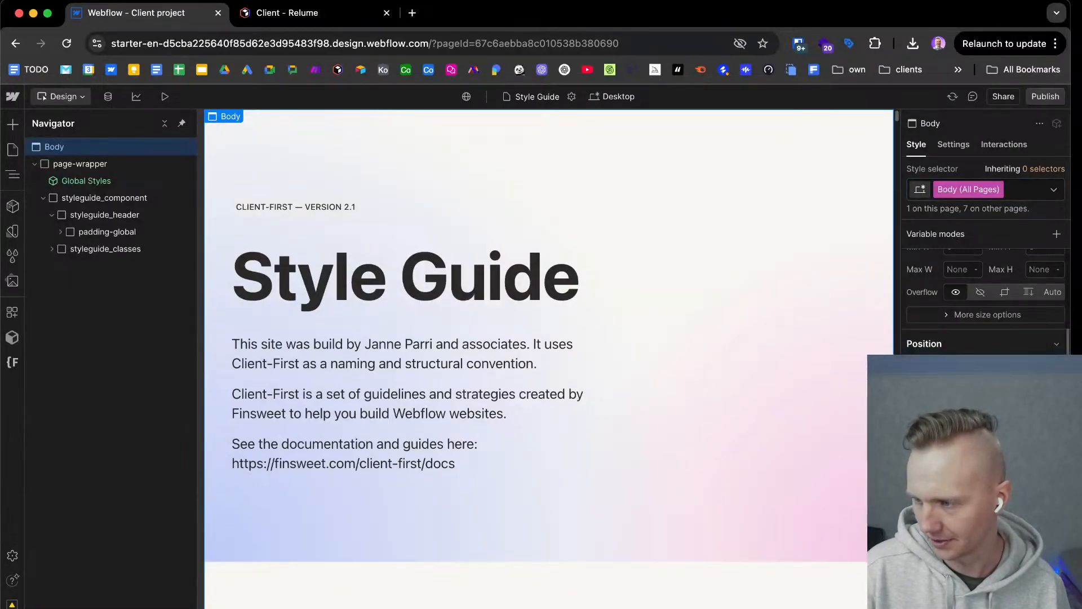
click(997, 395)
click(964, 133)
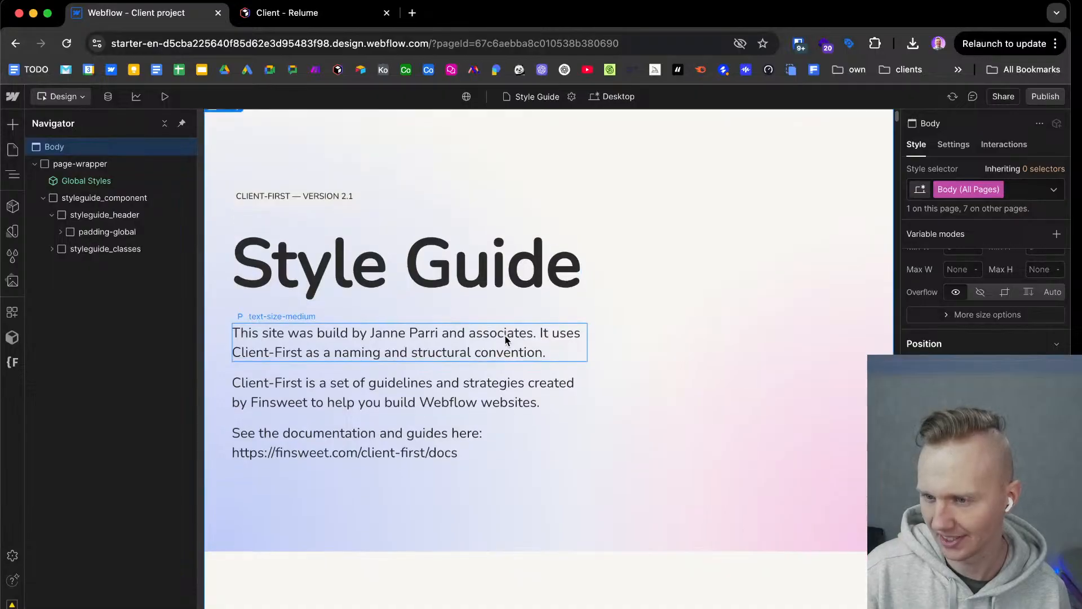
Examine how the Nunito font renders in the Style Guide page's header and Headings section.
scroll(504, 335, down, 1)
scroll(504, 334, down, 2)
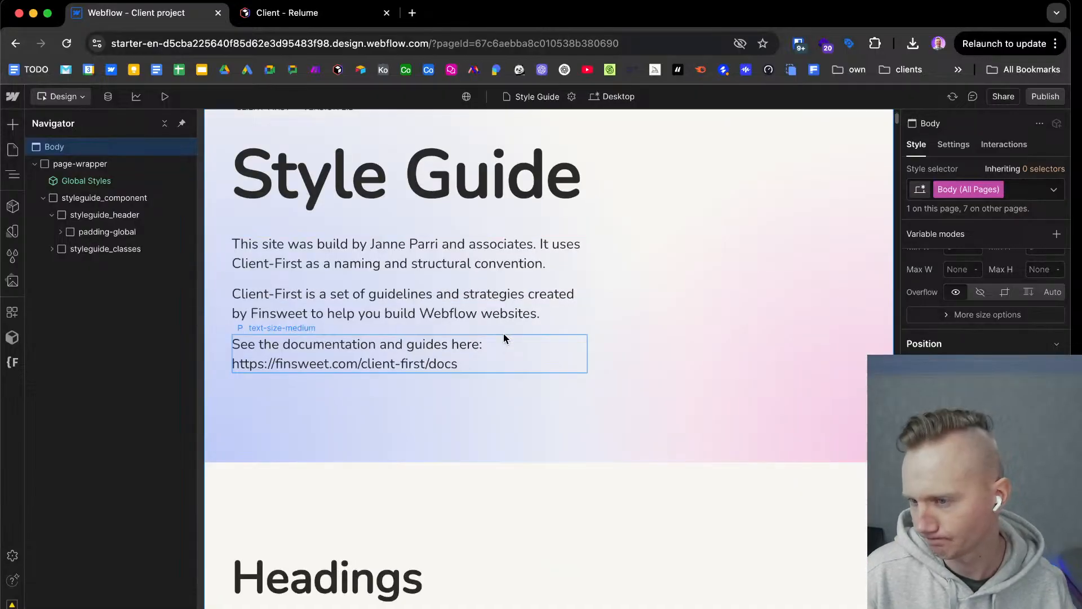
scroll(504, 338, down, 2)
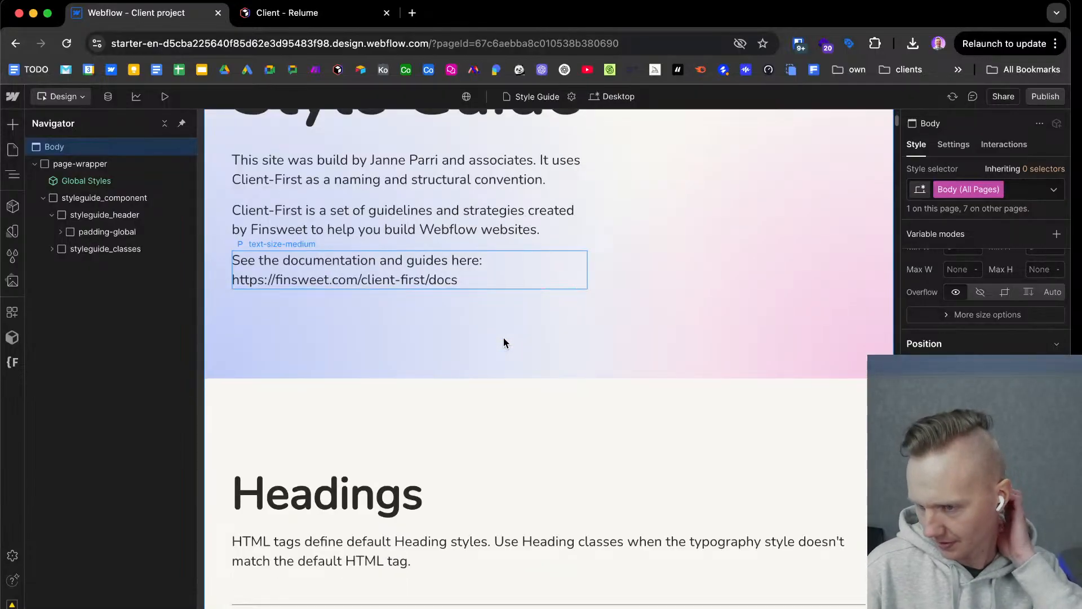
scroll(489, 361, down, 1)
scroll(490, 338, down, 2)
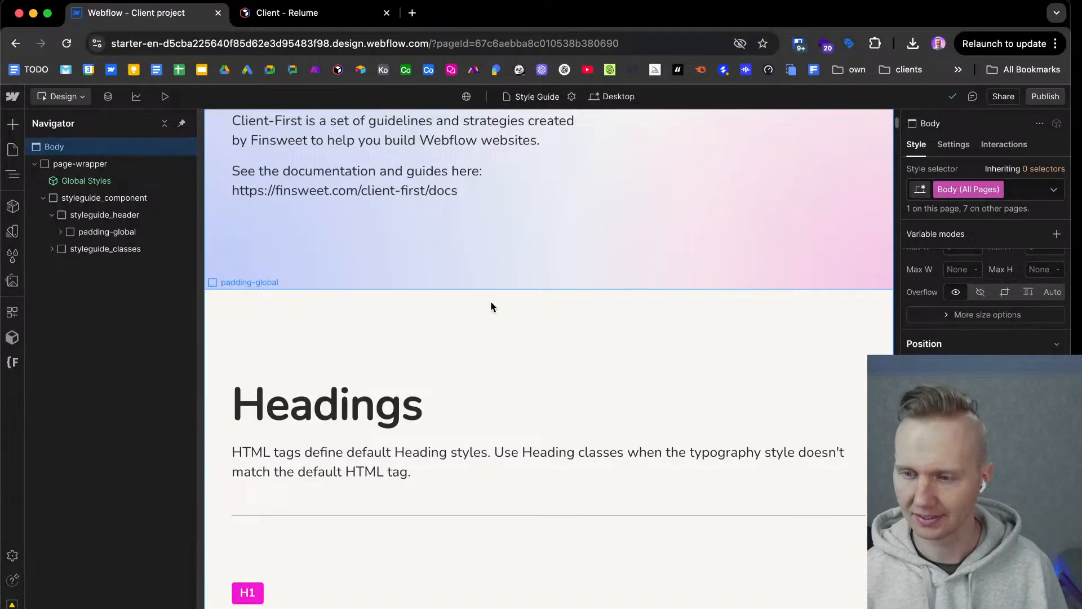
scroll(384, 314, down, 2)
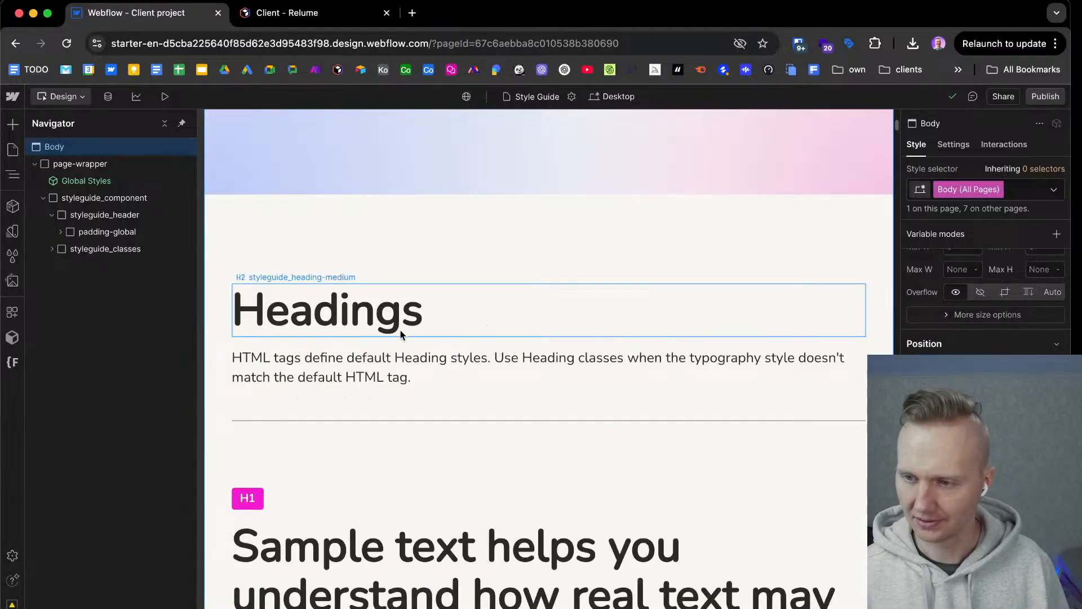
scroll(400, 328, down, 1)
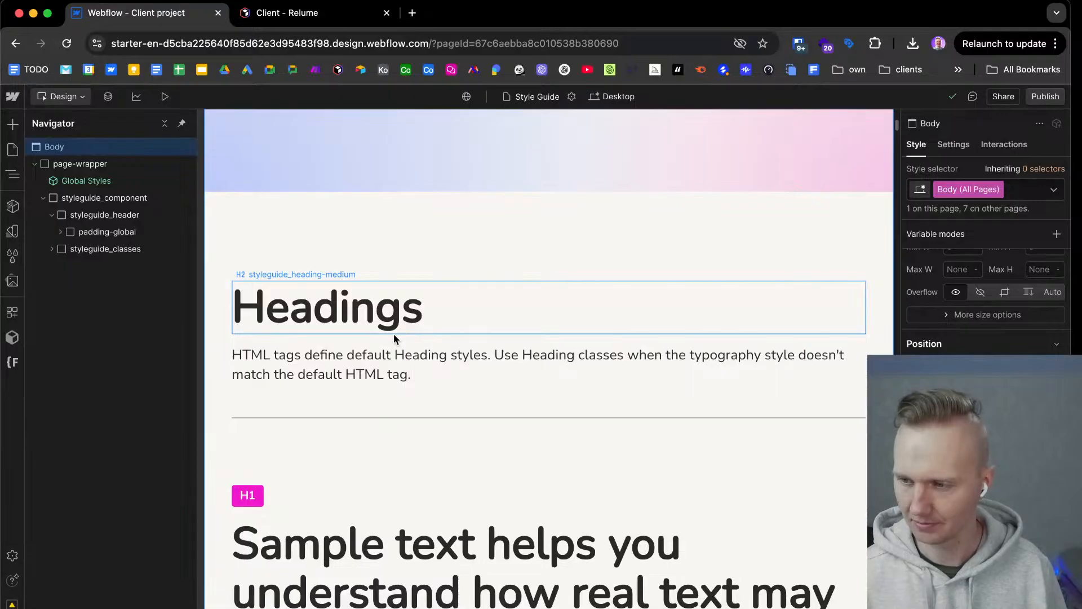
scroll(413, 413, down, 3)
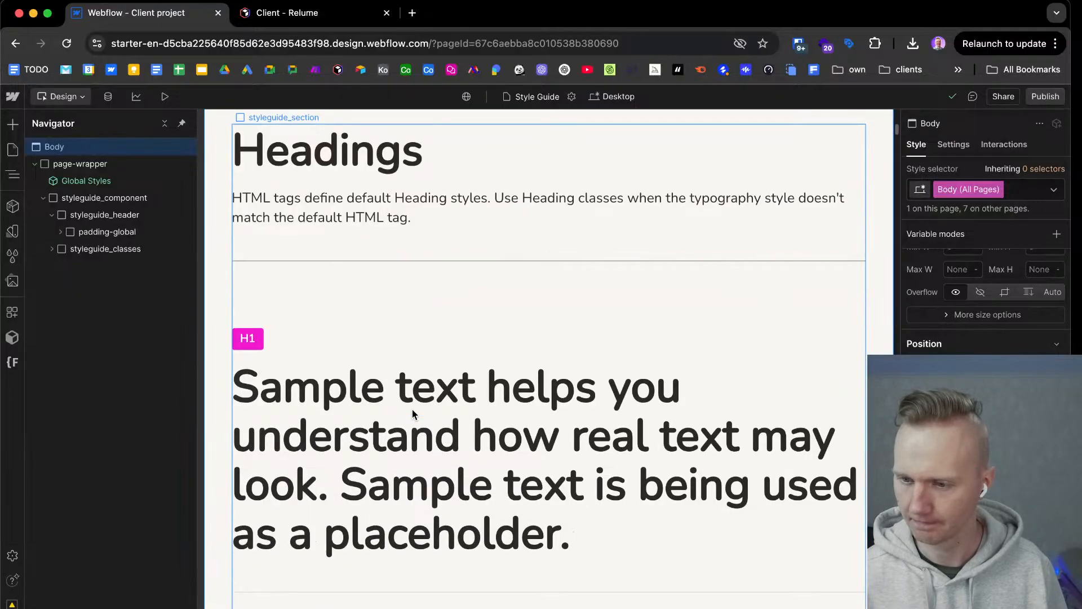
Select the H1 sample heading in Webflow and check the desktop Heading 1 text in the Typography frame in Figma.
click(431, 443)
scroll(434, 394, down, 3)
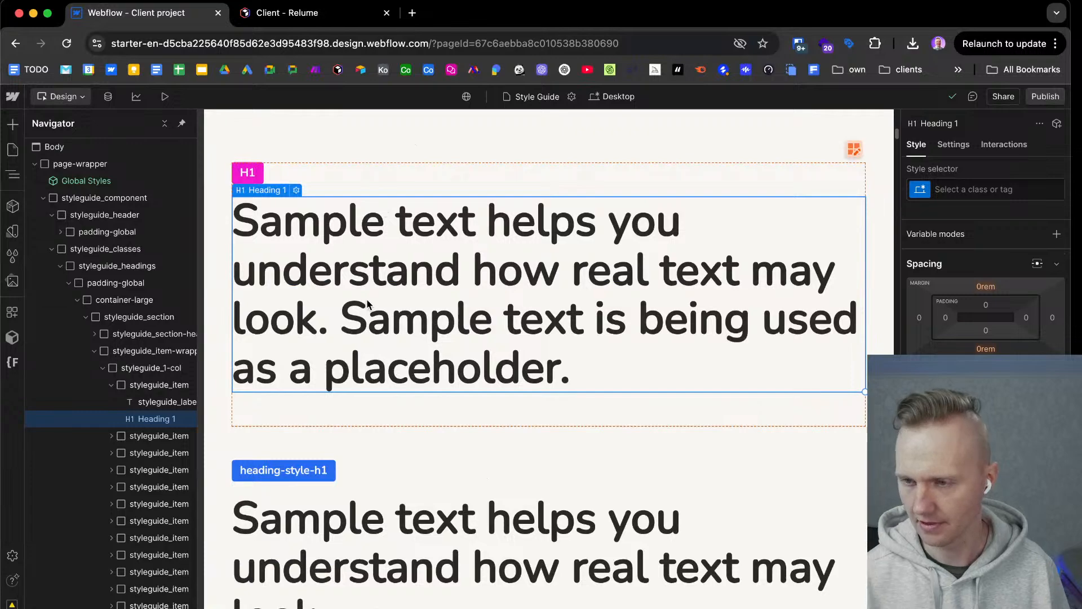
key(ctrl+Right)
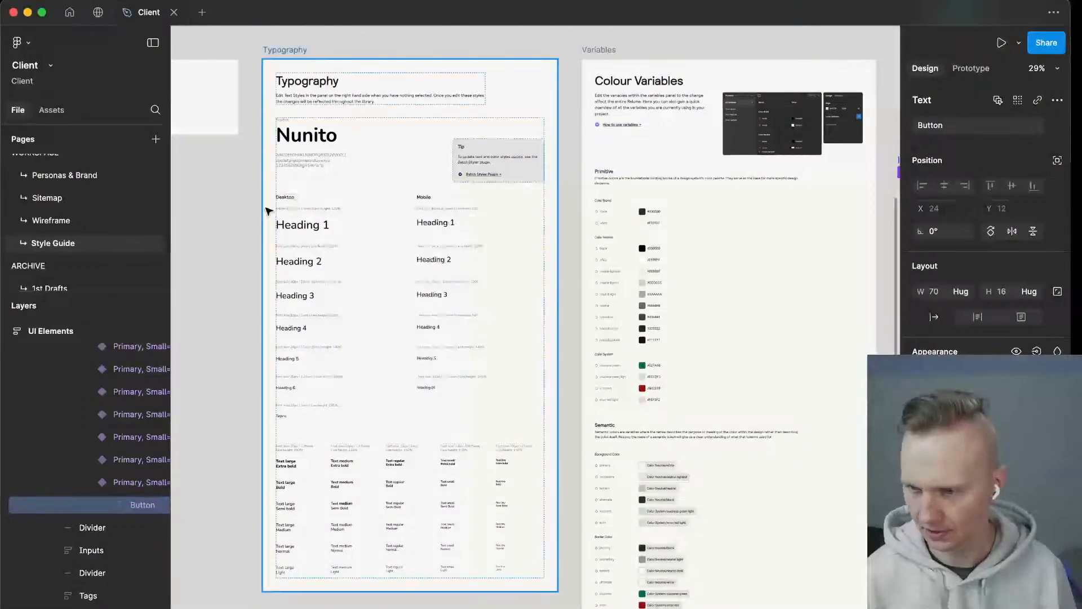
scroll(269, 211, up, 5)
click(316, 237)
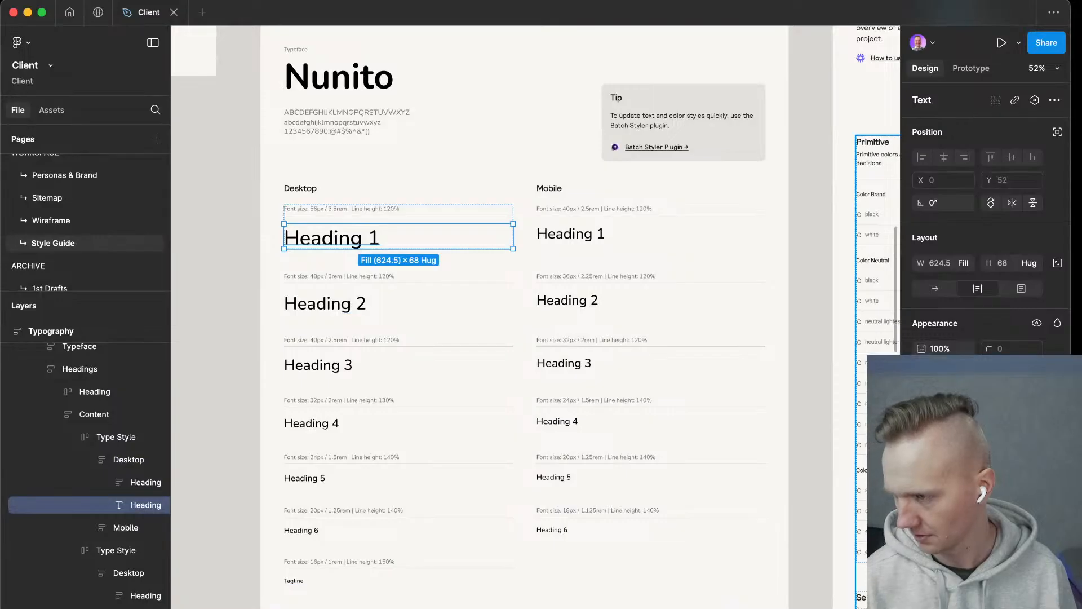
key(ctrl+Left)
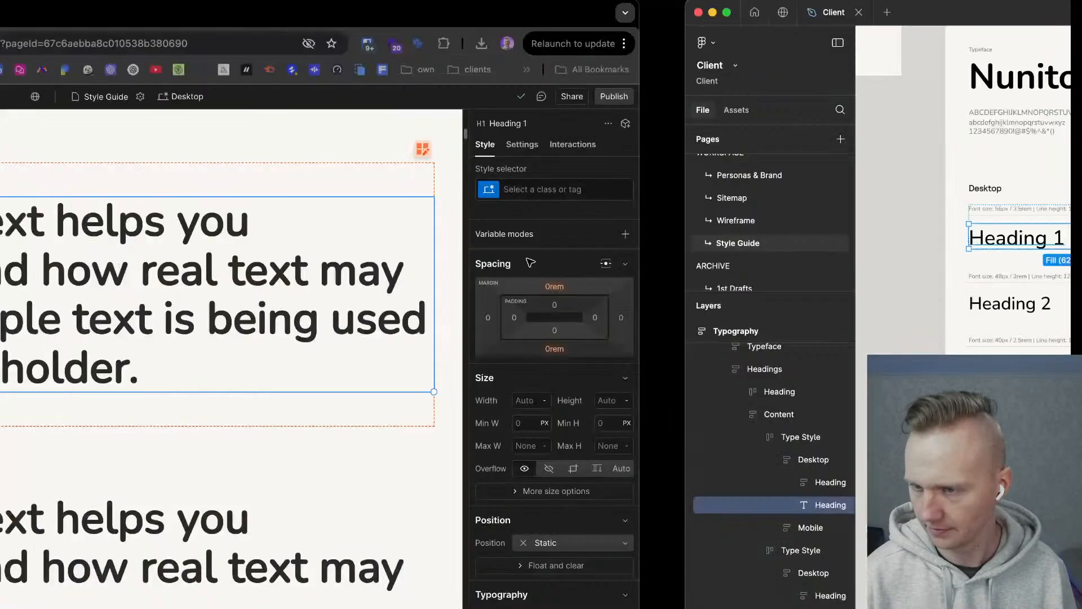
click(1006, 186)
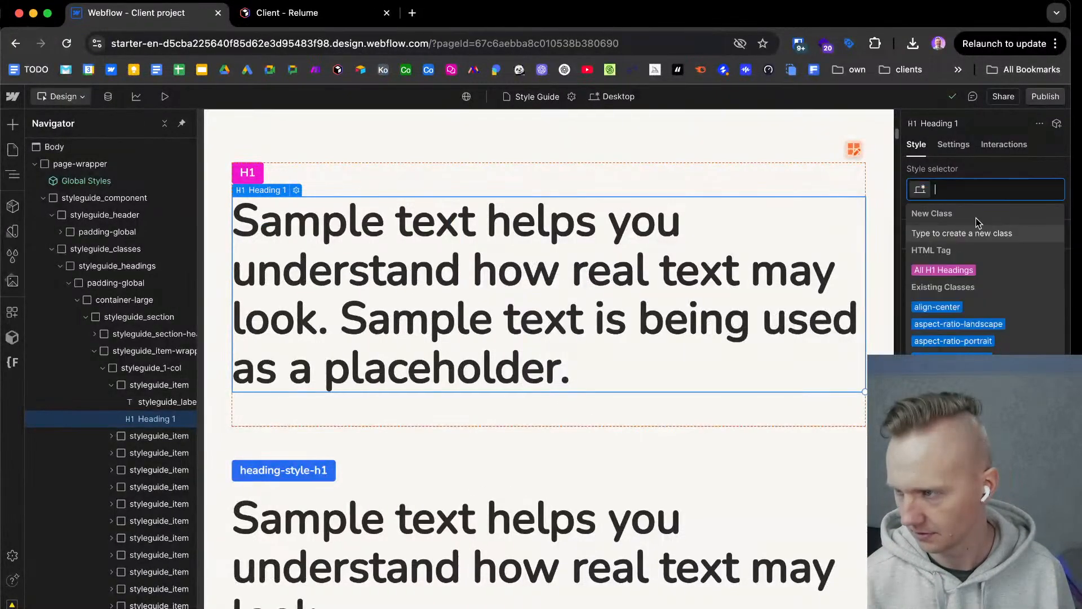
key(Return)
scroll(985, 293, down, 2)
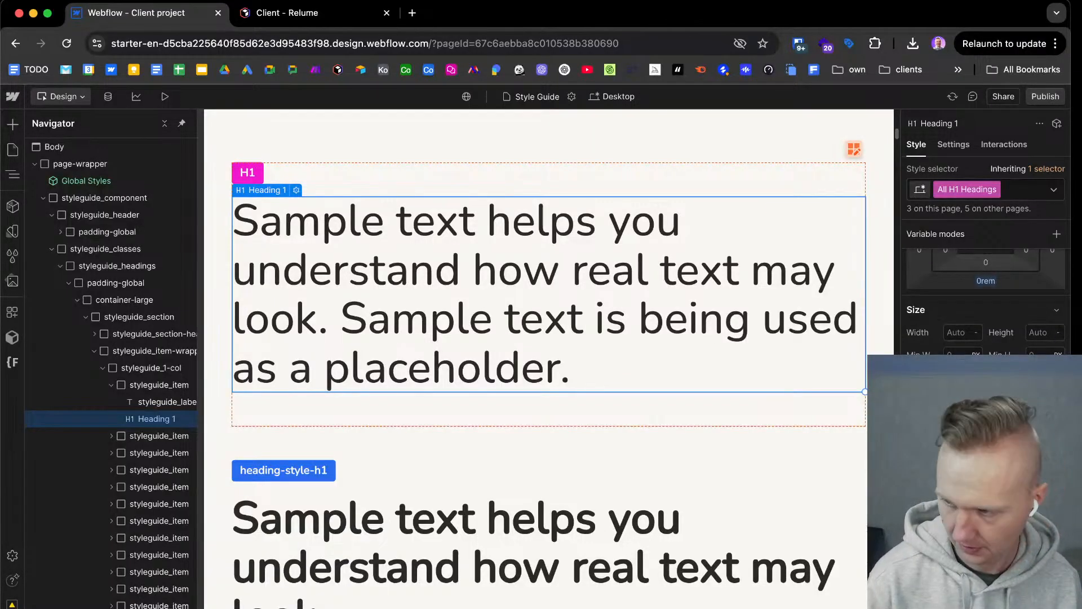
key(Return)
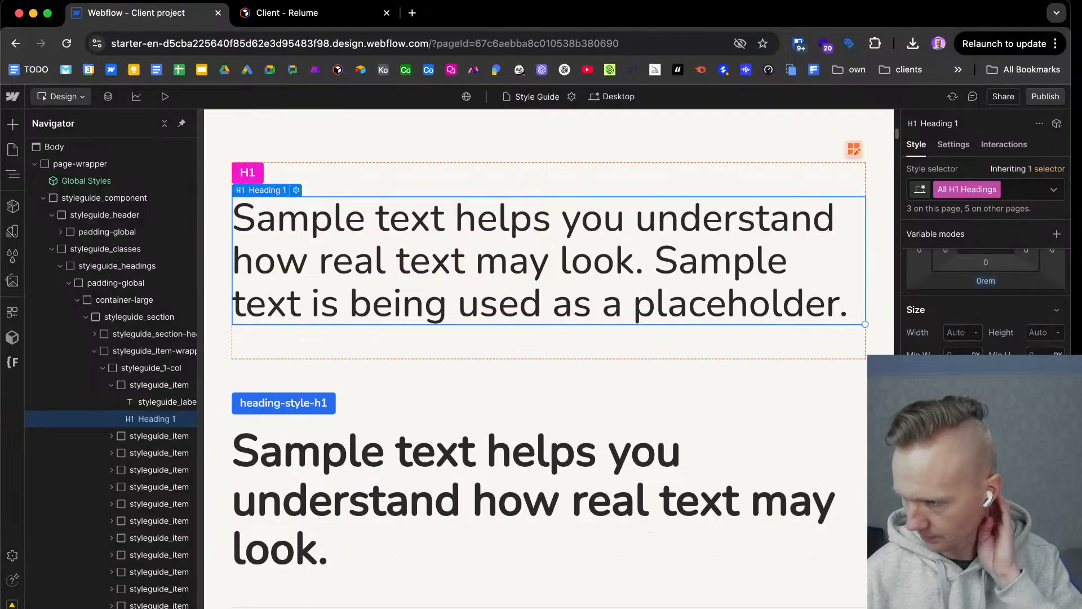
Give the heading-style-h1 class the same medium weight and 3.5rem font size as the H1 tag.
click(556, 468)
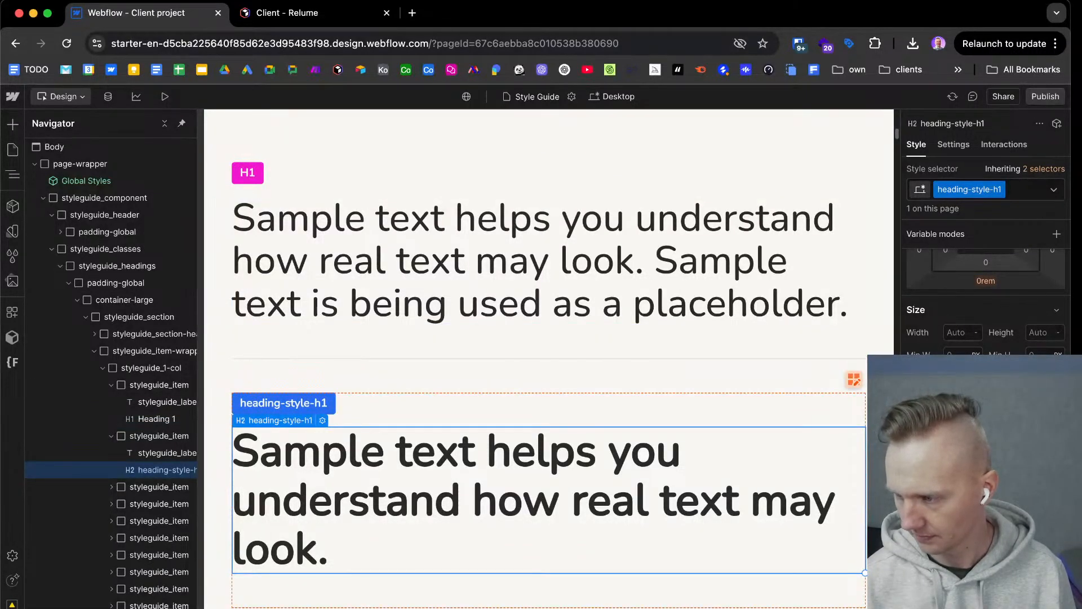
click(998, 508)
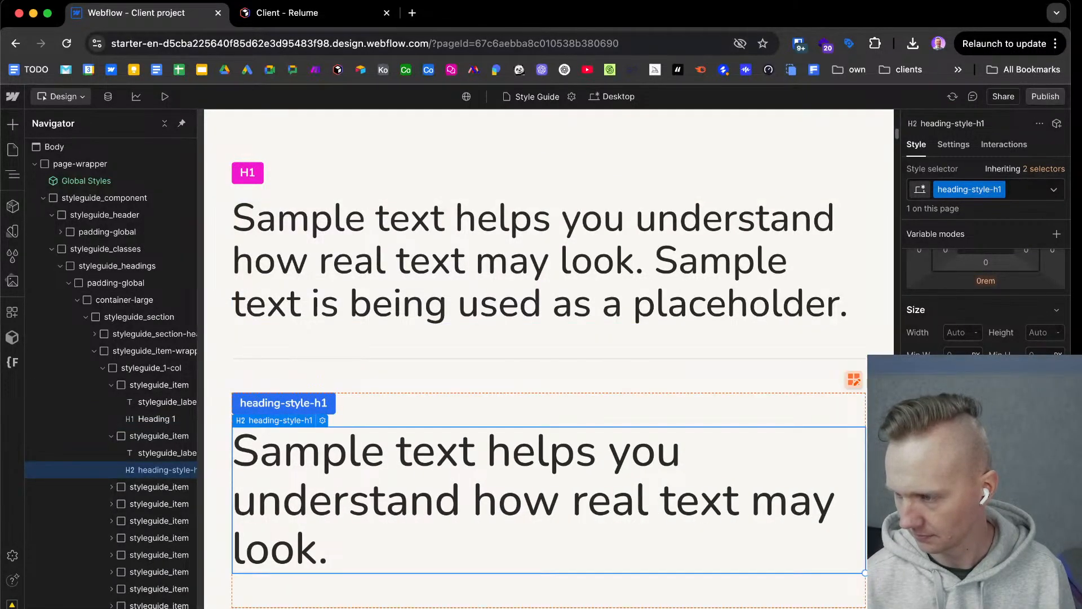
click(639, 316)
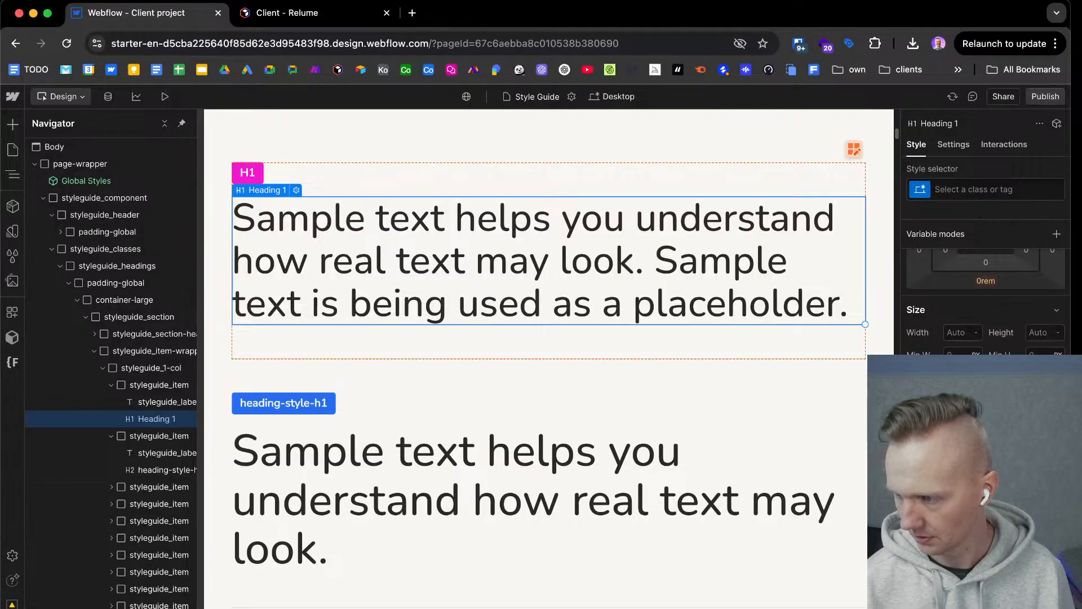
click(672, 488)
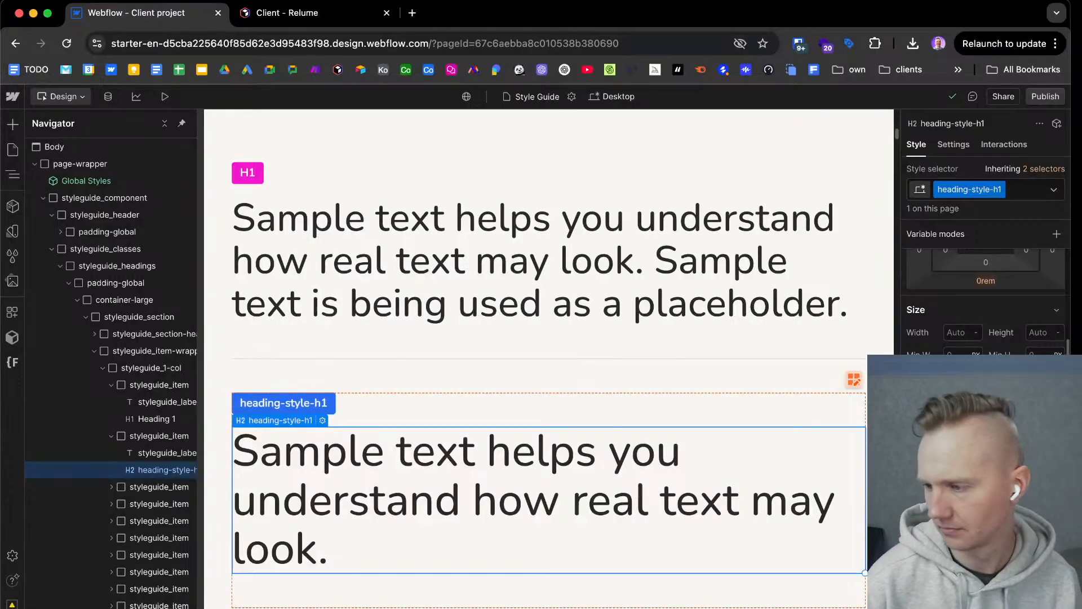
key(Return)
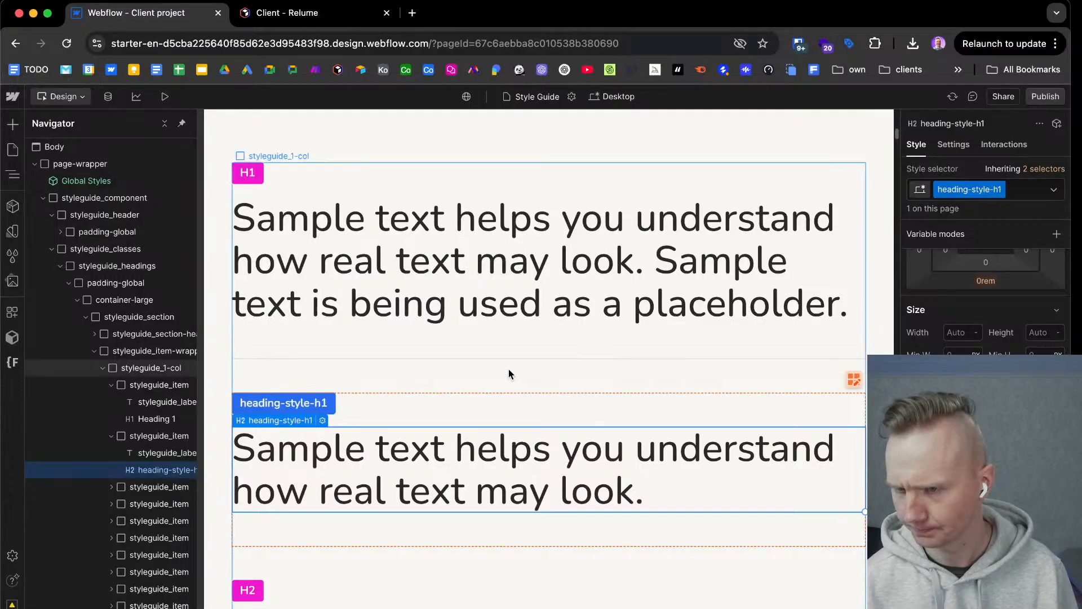
Check the desktop Heading 2 specification in Figma and set the All H2 Headings tag in Webflow to medium weight.
scroll(510, 368, down, 4)
click(423, 446)
key(ctrl+Right)
click(336, 307)
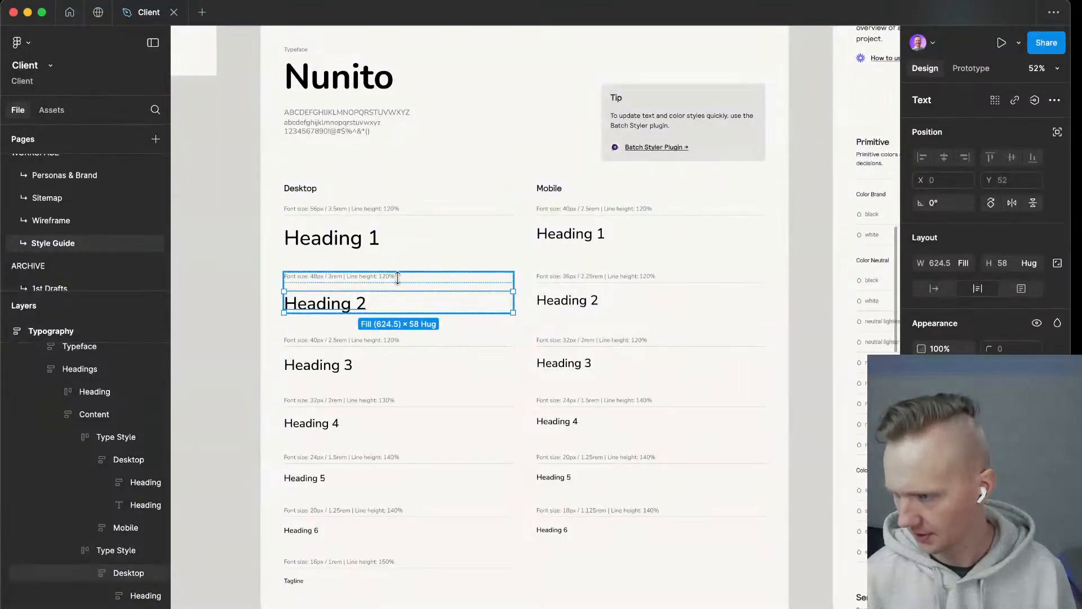
key(ctrl+Left)
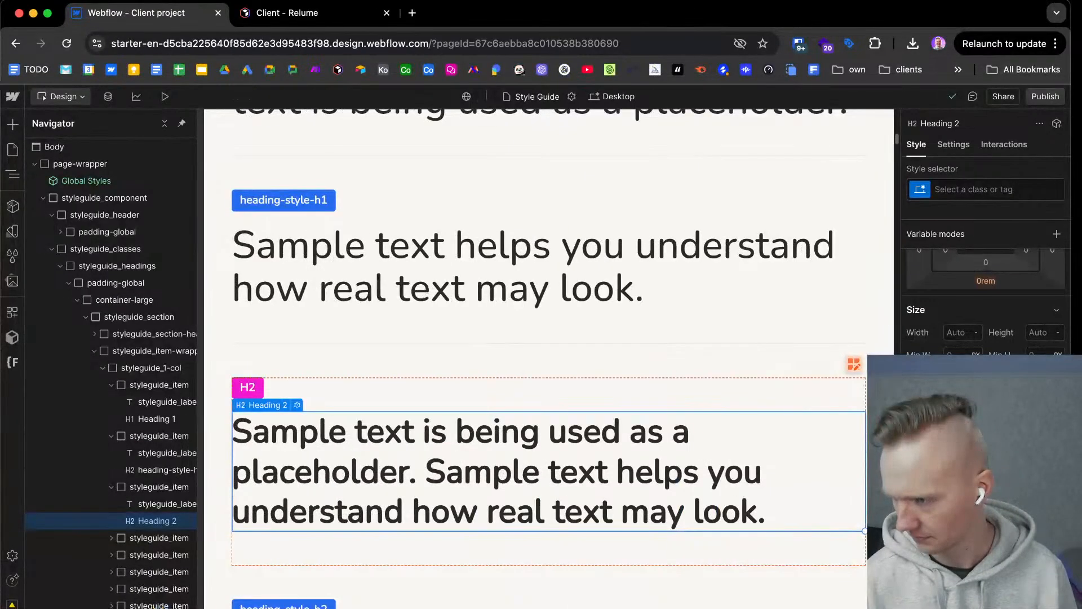
click(1007, 188)
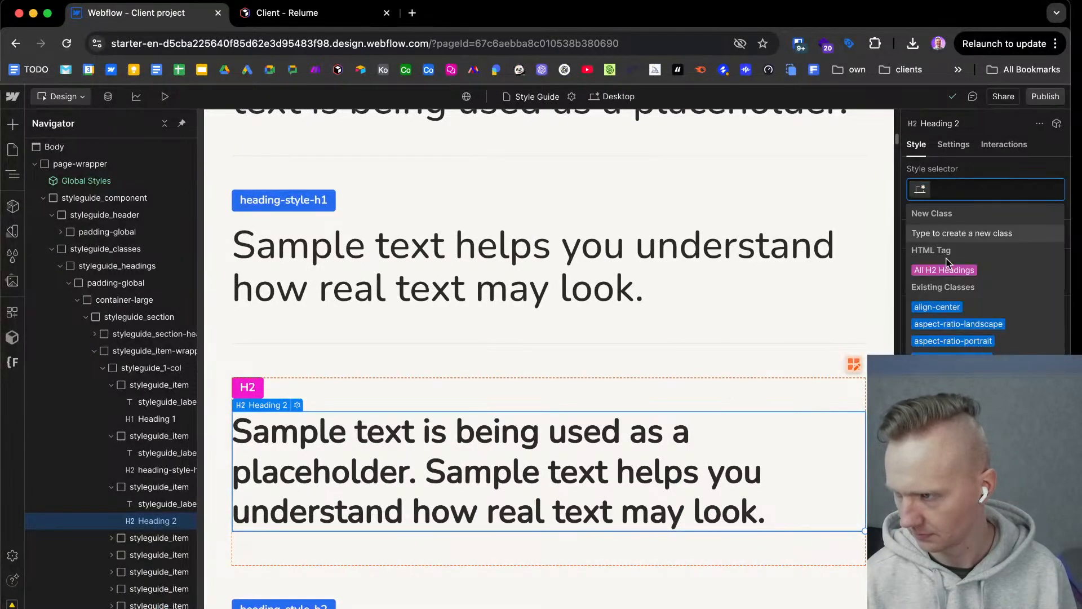
click(946, 266)
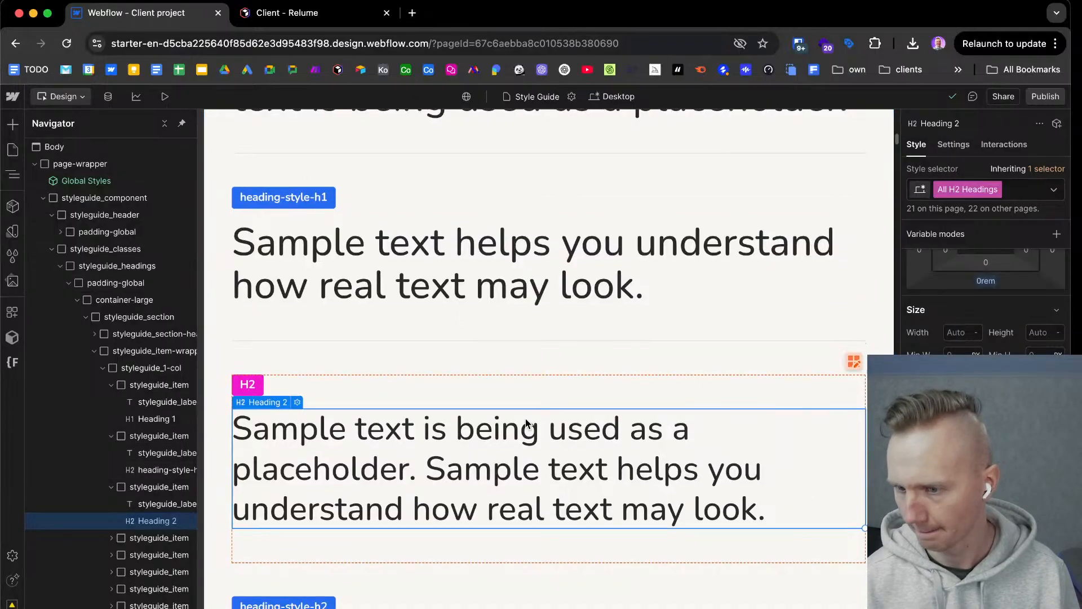
Set the heading-style-h2 class to medium weight, comparing it with the H2 tag, and check desktop Heading 3 in Figma.
scroll(525, 417, down, 5)
click(472, 392)
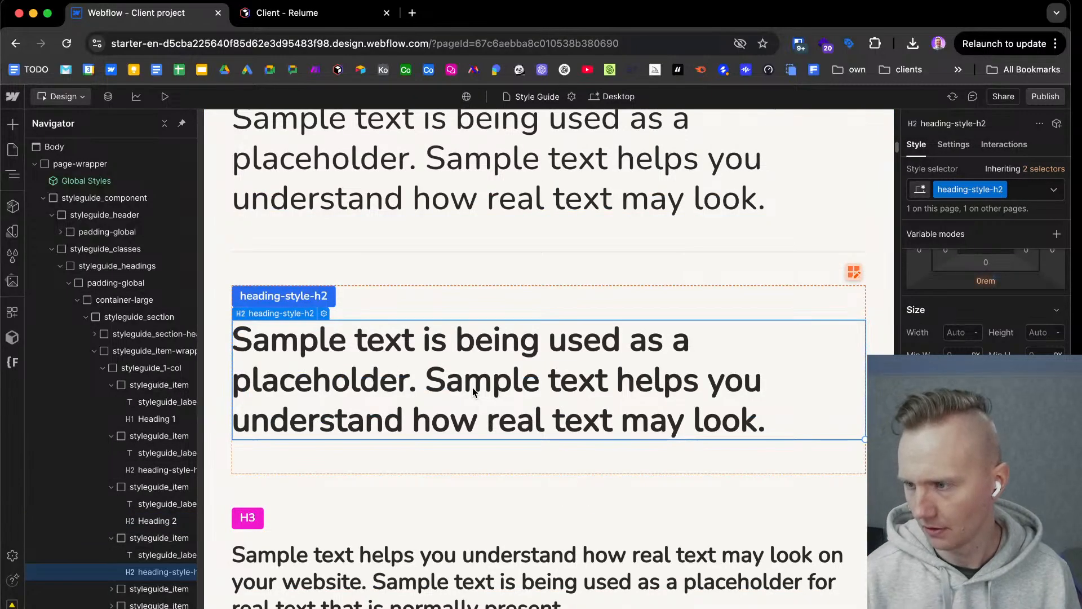
key(ctrl+Right)
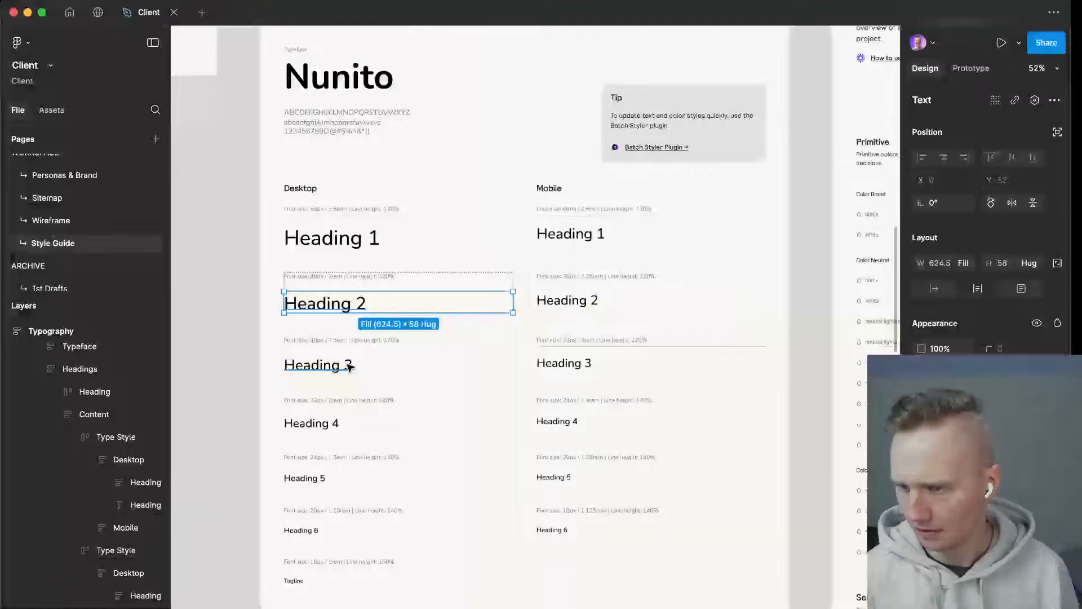
click(349, 363)
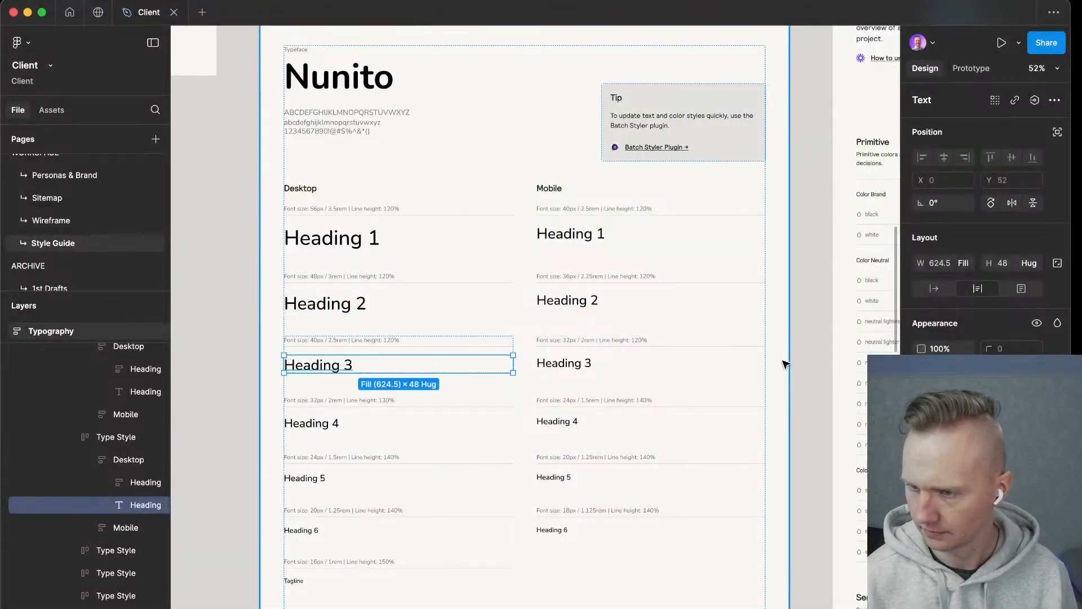
key(ctrl+Left)
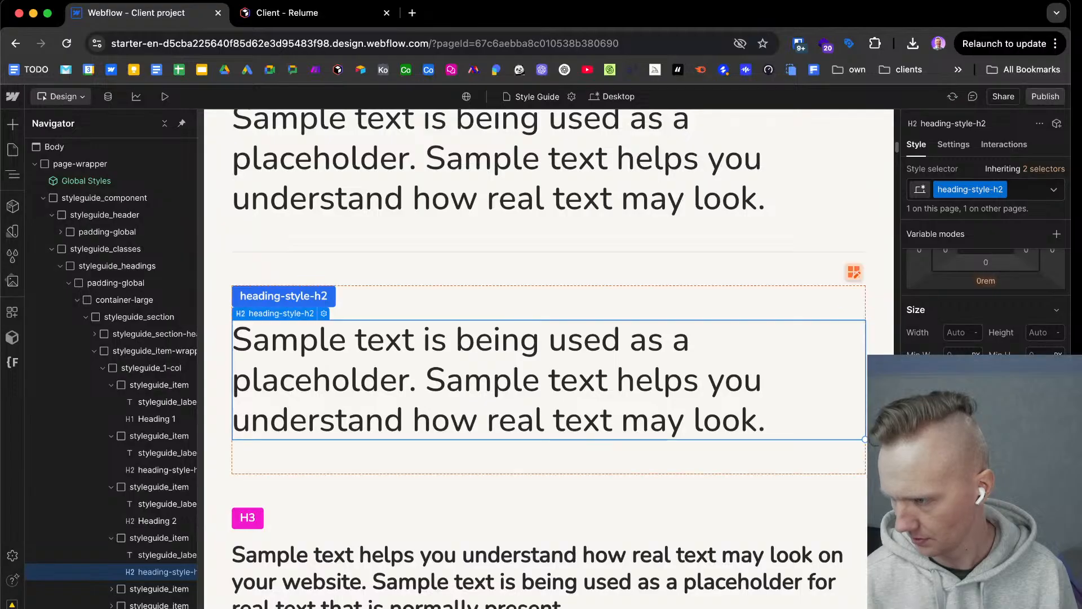
click(601, 188)
click(571, 395)
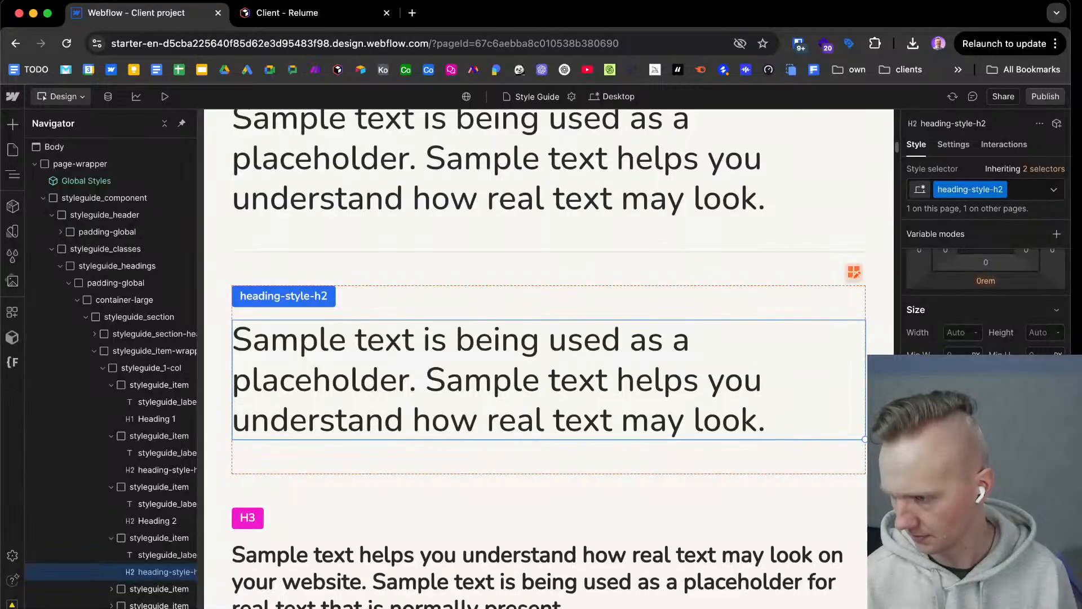
scroll(395, 491, down, 2)
click(394, 490)
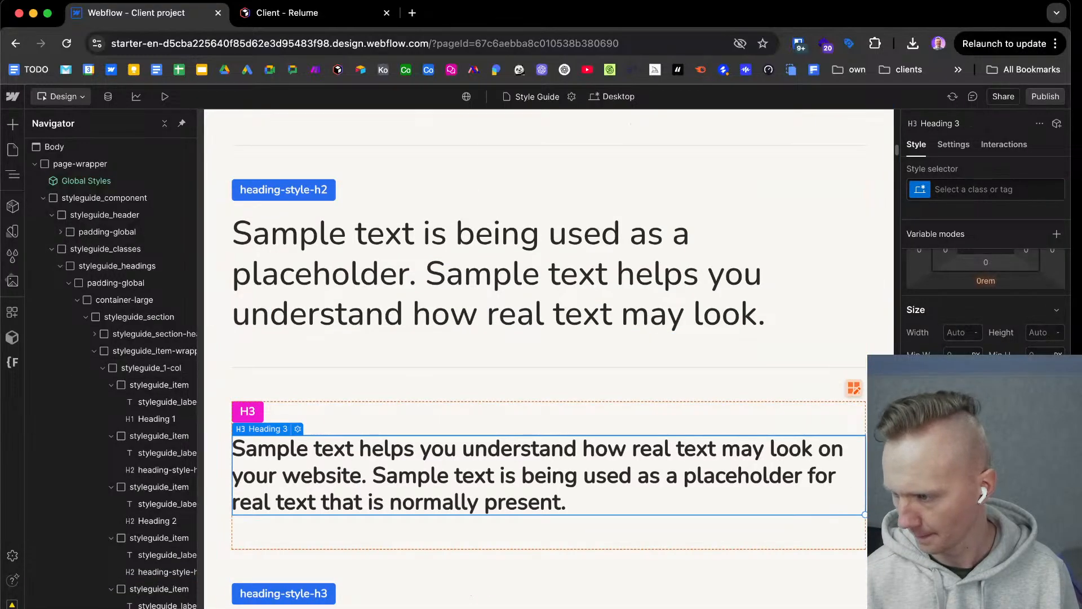
click(962, 191)
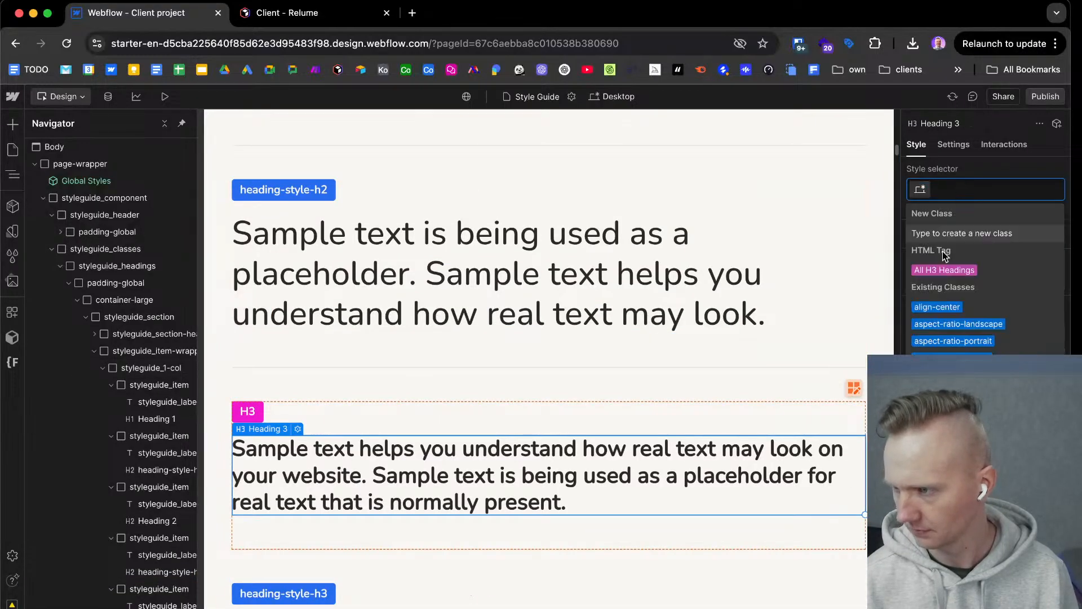
click(944, 269)
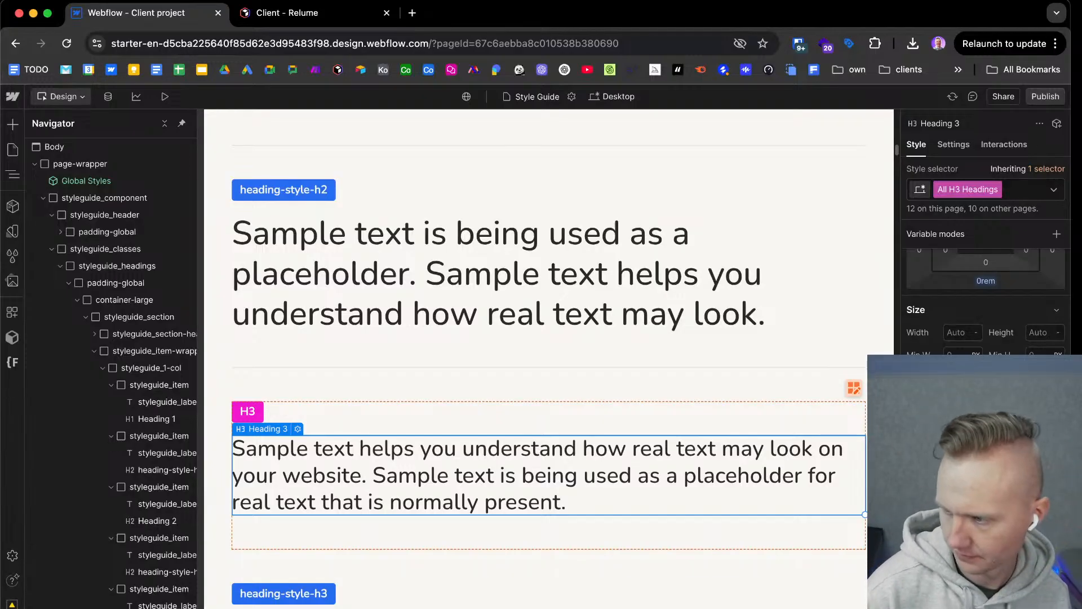
key(Return)
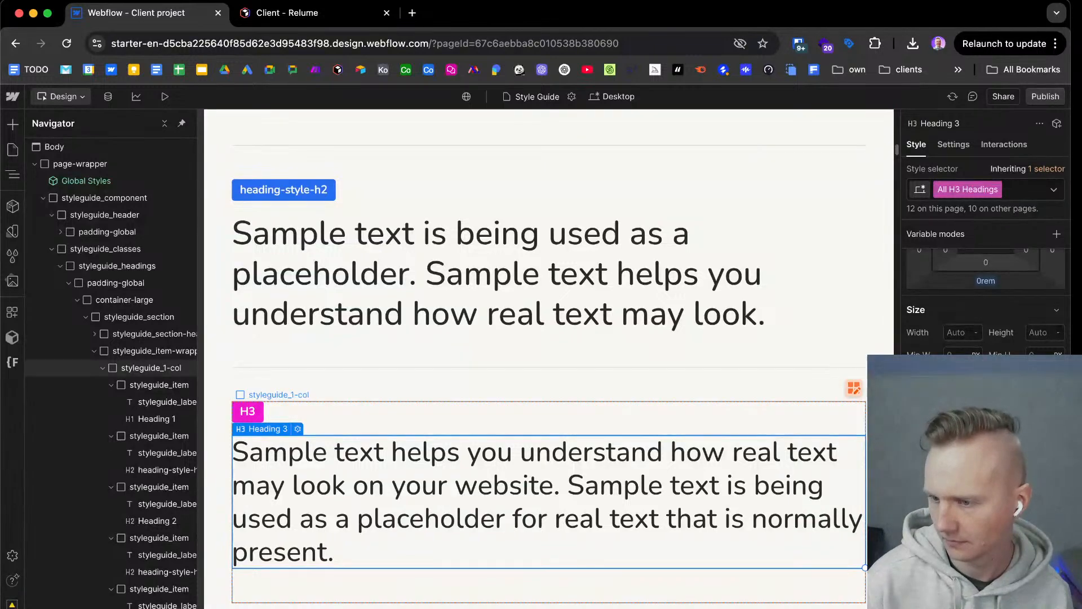
Give the heading-style-h3 class a 2.5rem font size and medium weight.
scroll(653, 517, down, 5)
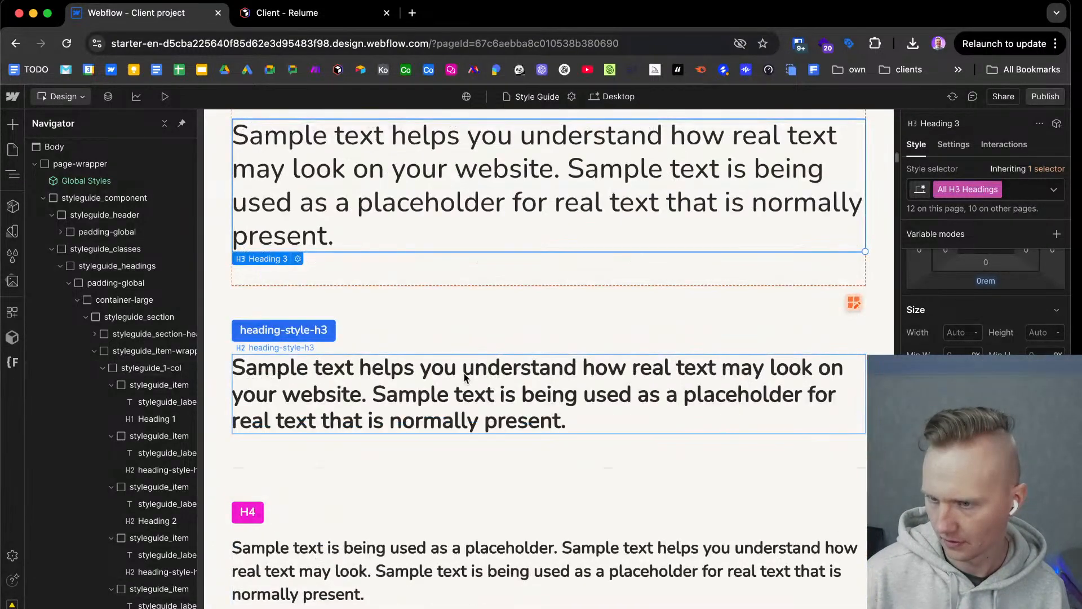
click(466, 377)
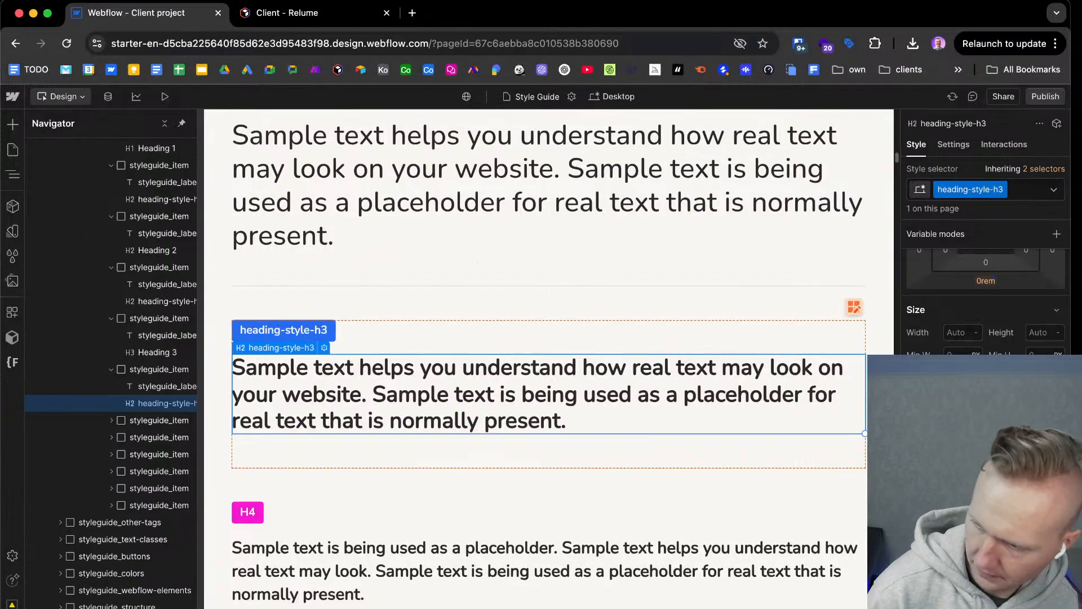
key(Return)
click(1004, 555)
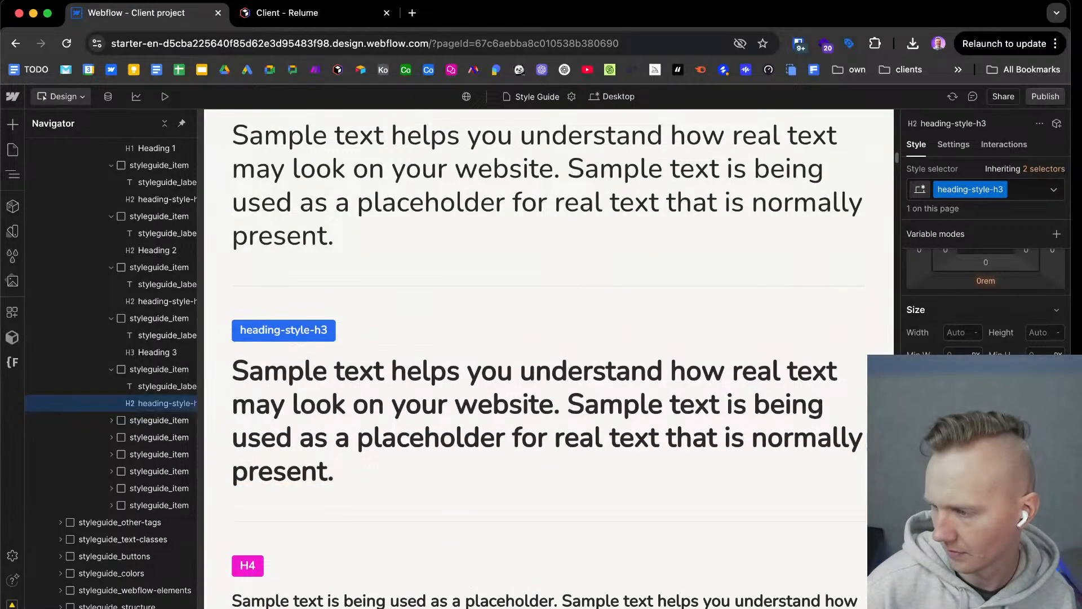
click(1004, 524)
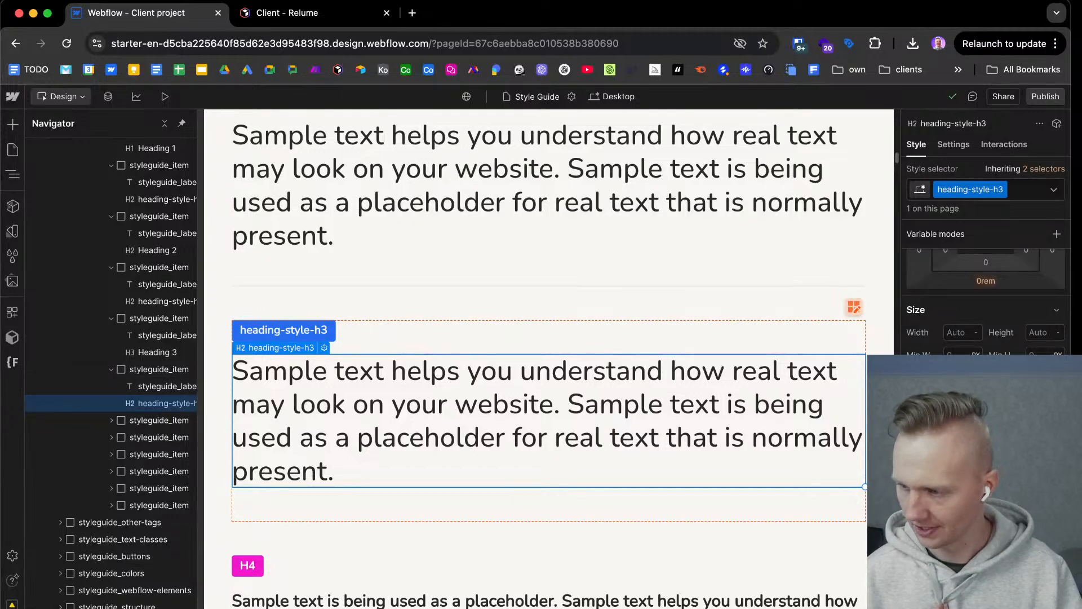
Select the H4 sample heading and set the weight of the All H4 Headings tag to 500 - Medium.
scroll(987, 299, down, 2)
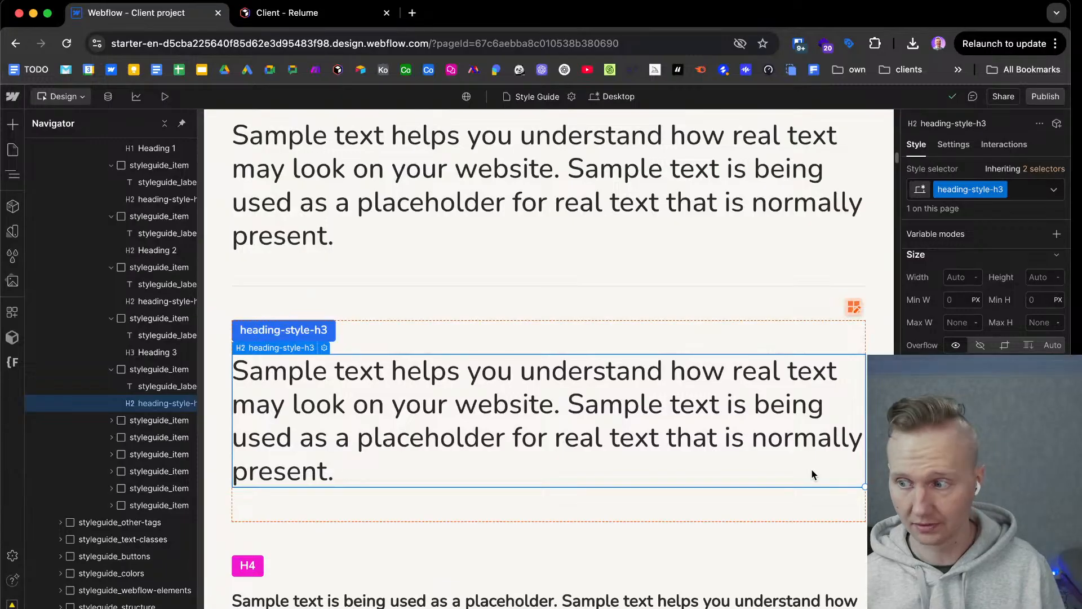
scroll(767, 468, down, 3)
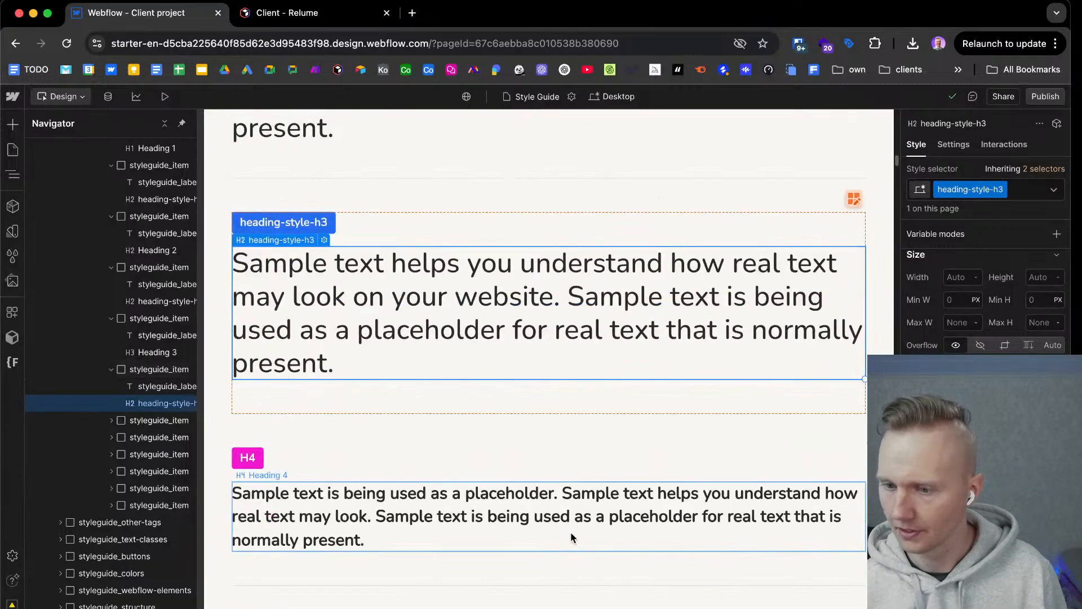
click(570, 513)
scroll(570, 508, down, 3)
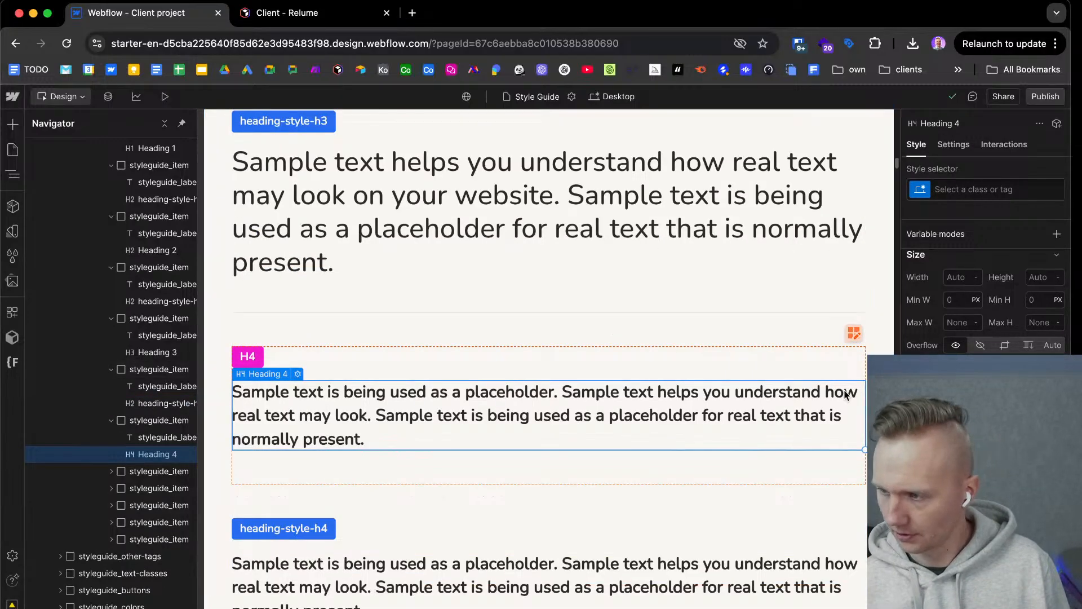
click(981, 190)
click(961, 270)
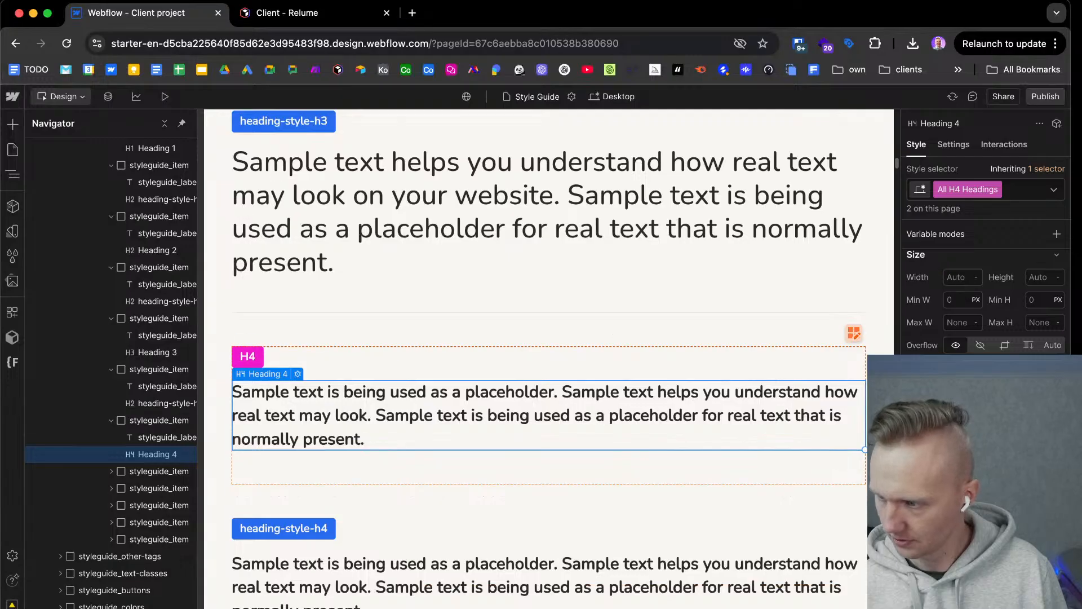
click(1003, 486)
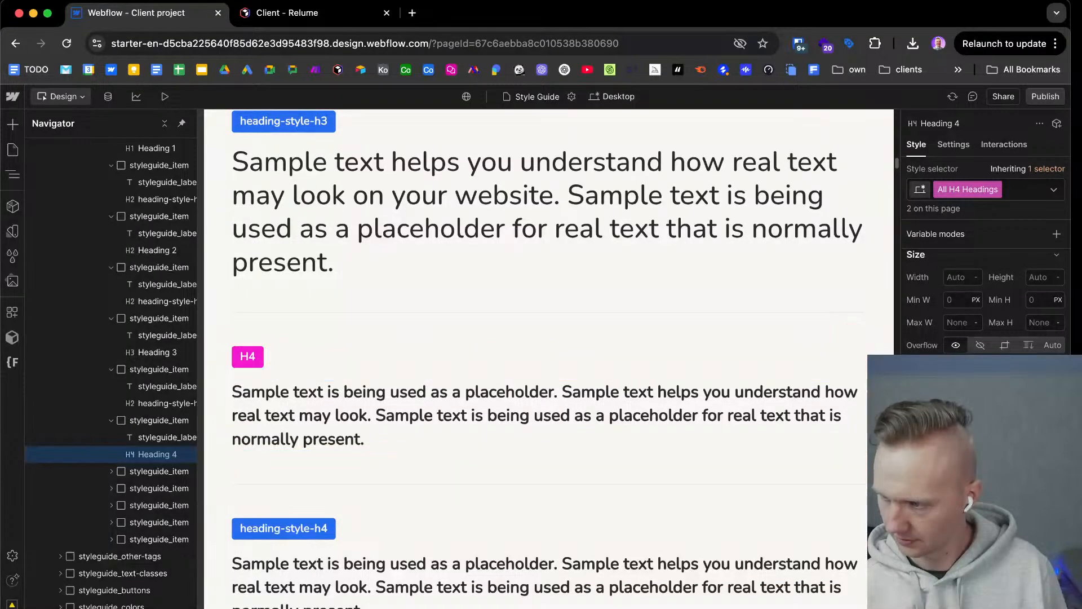
click(1003, 460)
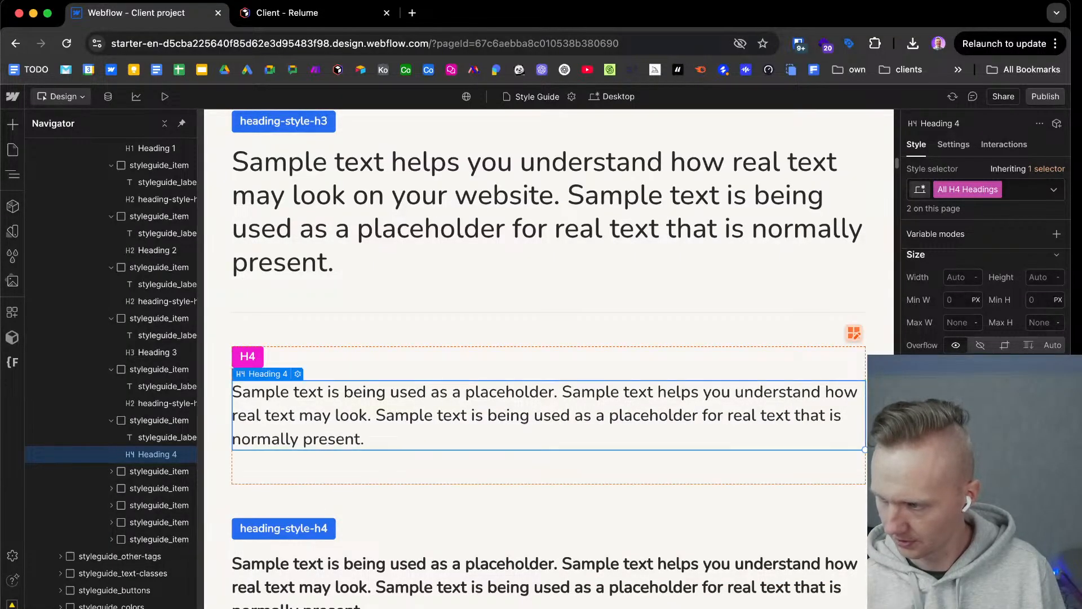
Check desktop Heading 4 in the Figma Typography frame and set the All H4 Headings font size to 2rem.
key(ctrl+Right)
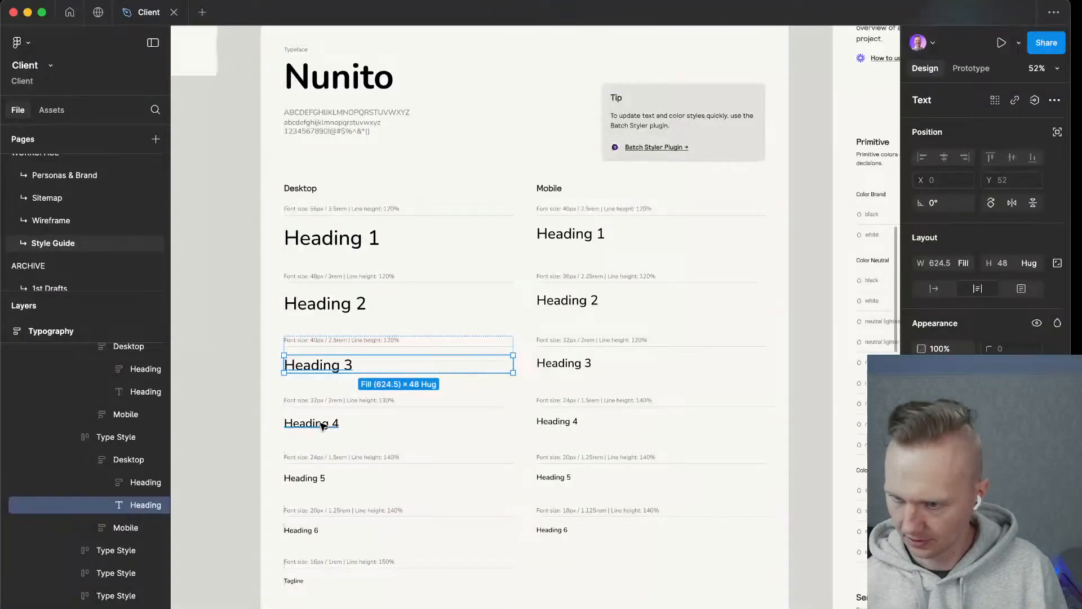
click(323, 425)
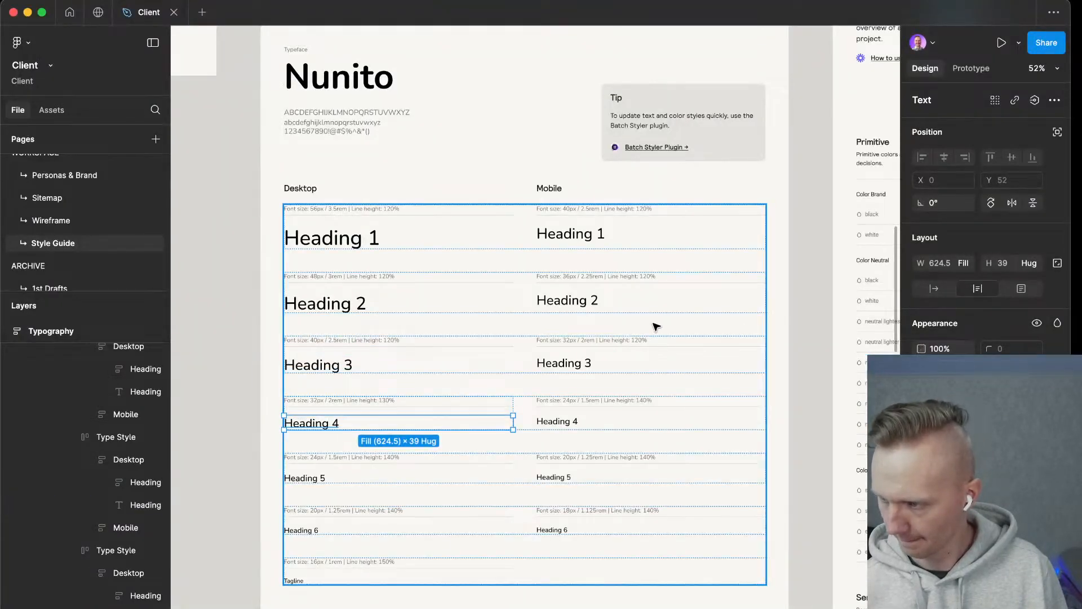
key(ctrl+Left)
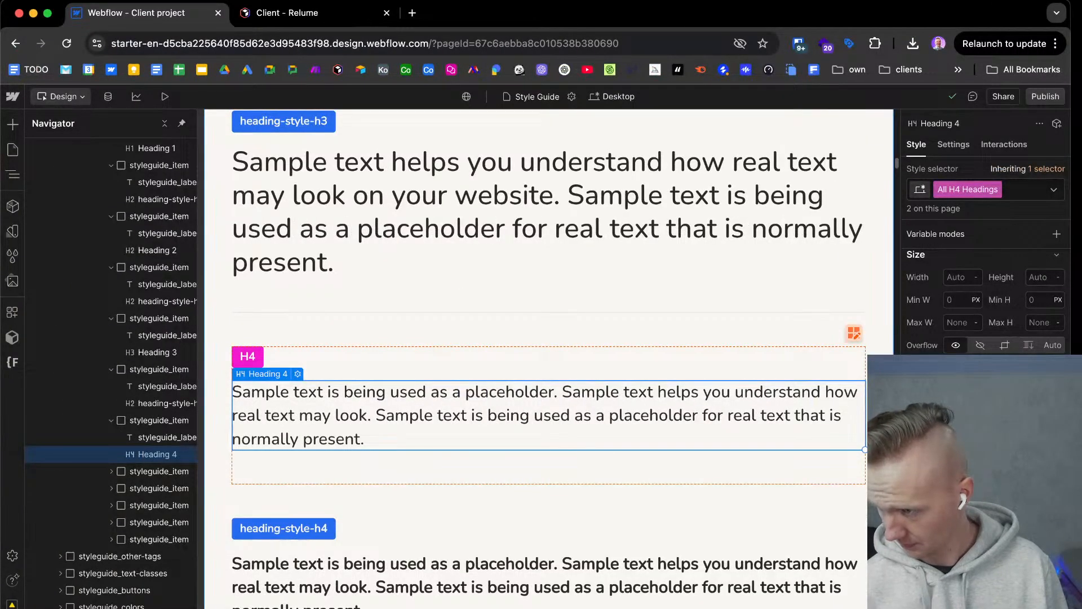
key(Return)
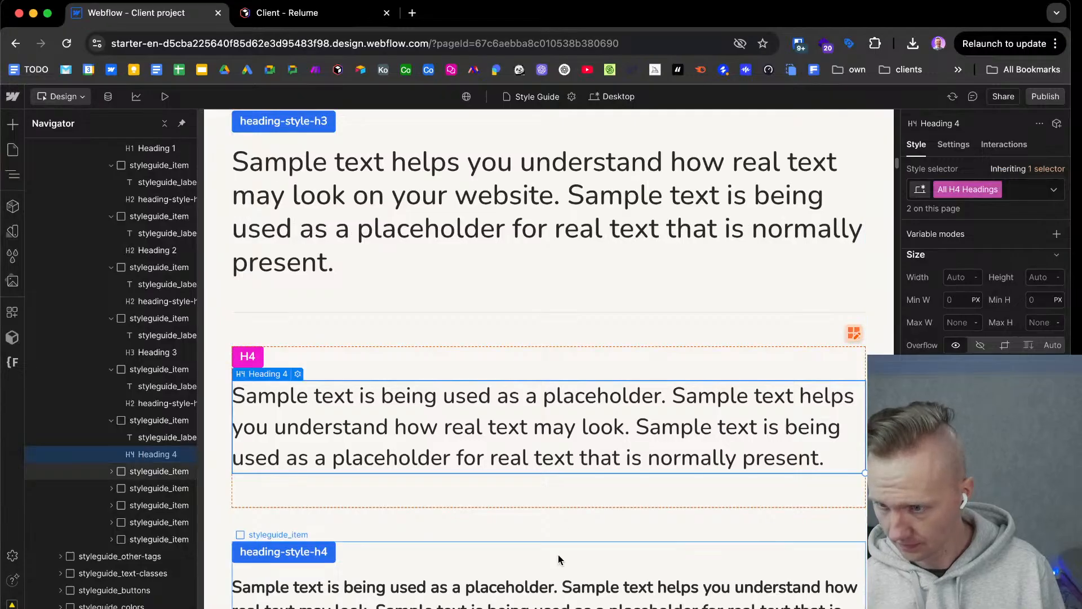
Give the heading-style-h4 class the same font size and medium weight as the All H4 Headings tag.
click(551, 583)
click(1028, 190)
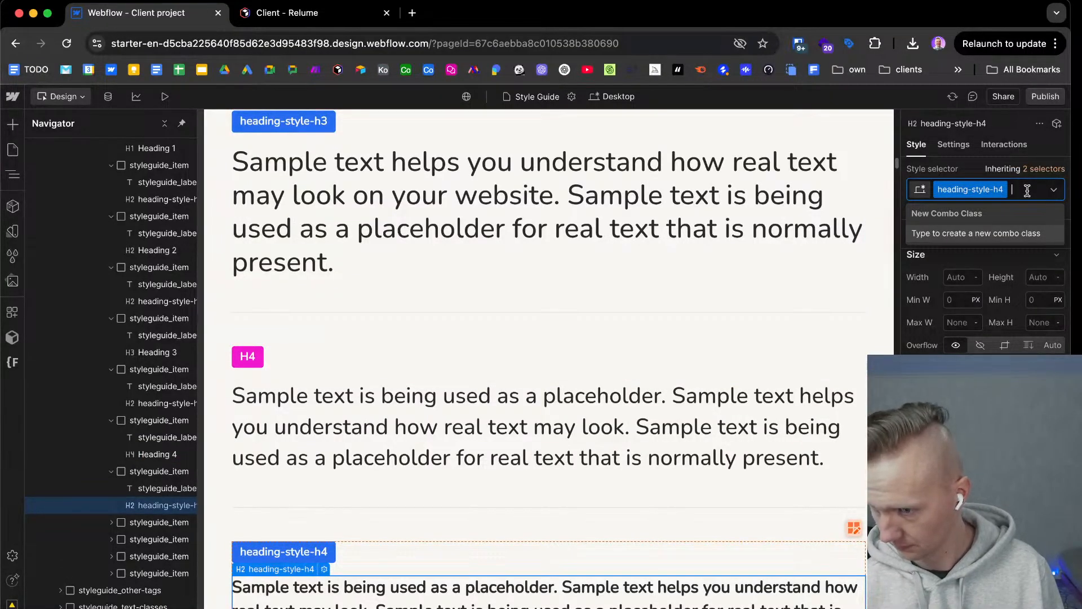
key(Escape)
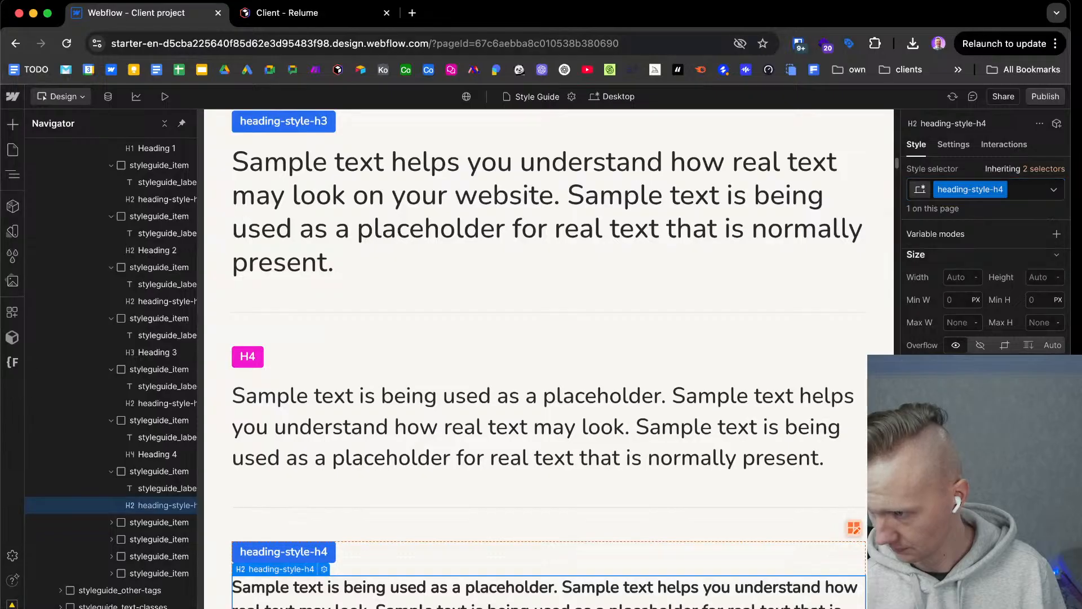
key(Return)
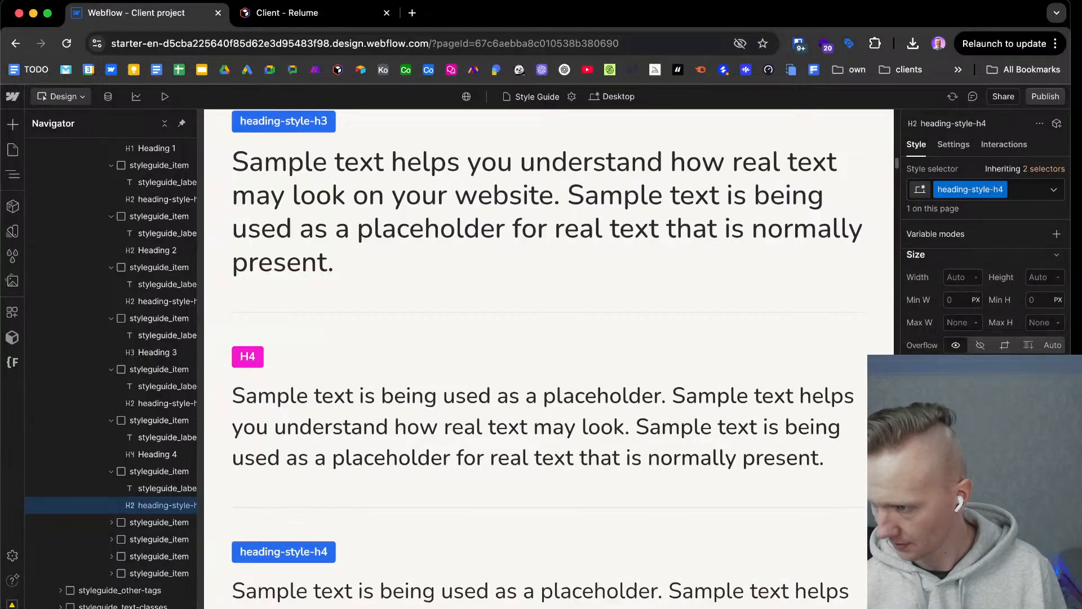
Set the All H5 Headings tag and the heading-style-h5 class to the same medium weight as the larger headings.
scroll(686, 494, down, 2)
scroll(687, 494, down, 4)
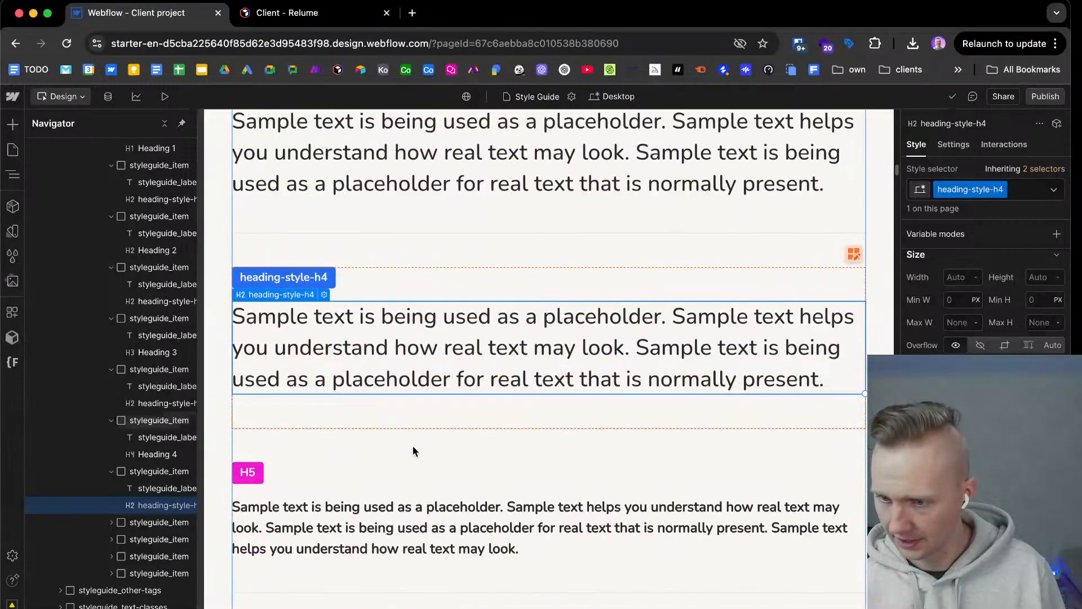
click(343, 481)
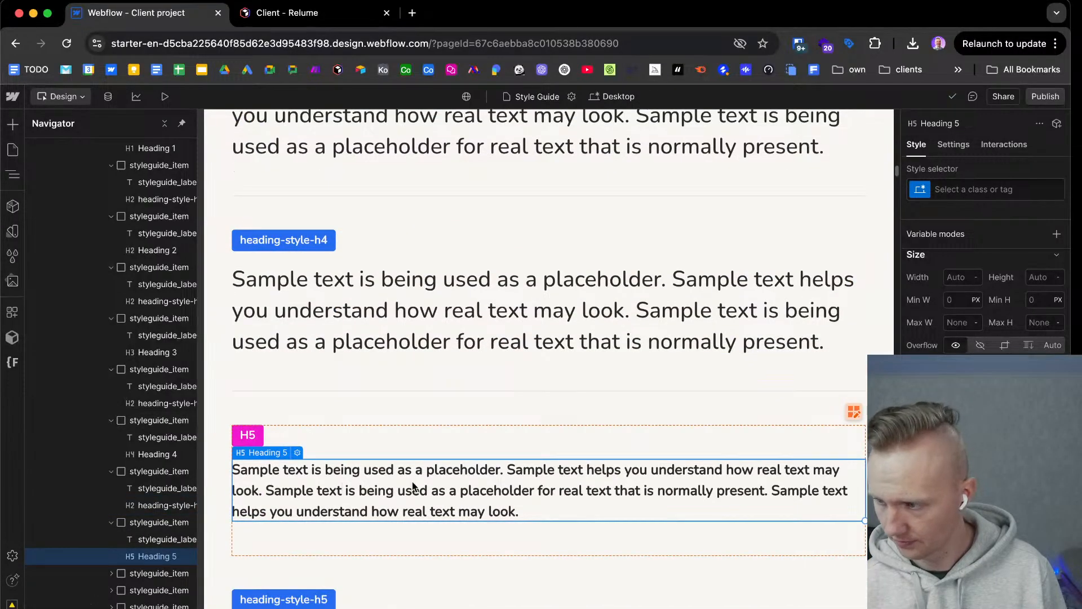
scroll(483, 485, down, 1)
scroll(484, 485, down, 1)
click(959, 190)
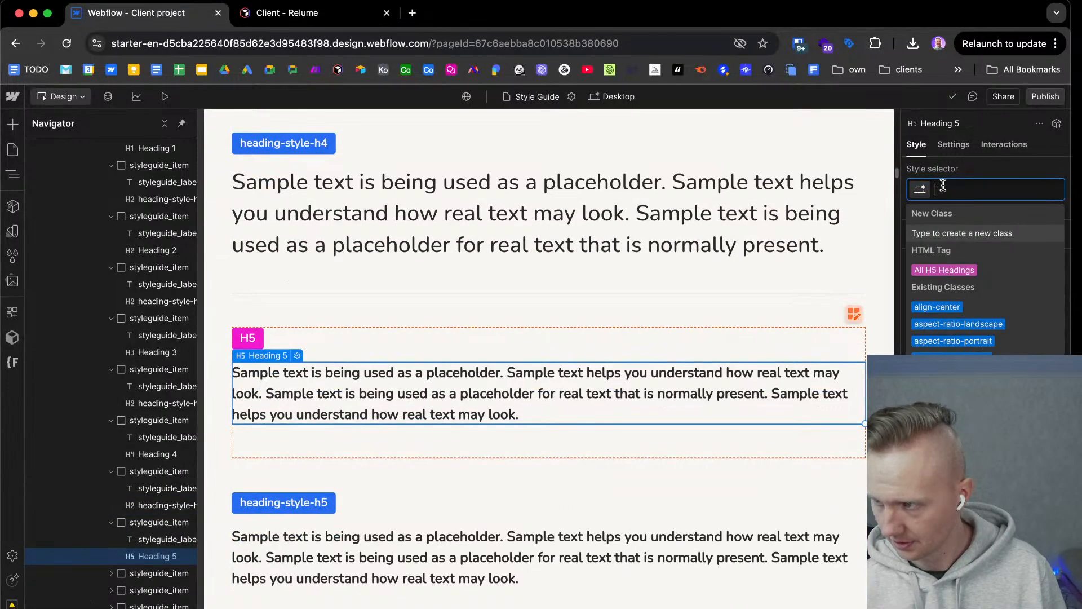
click(947, 270)
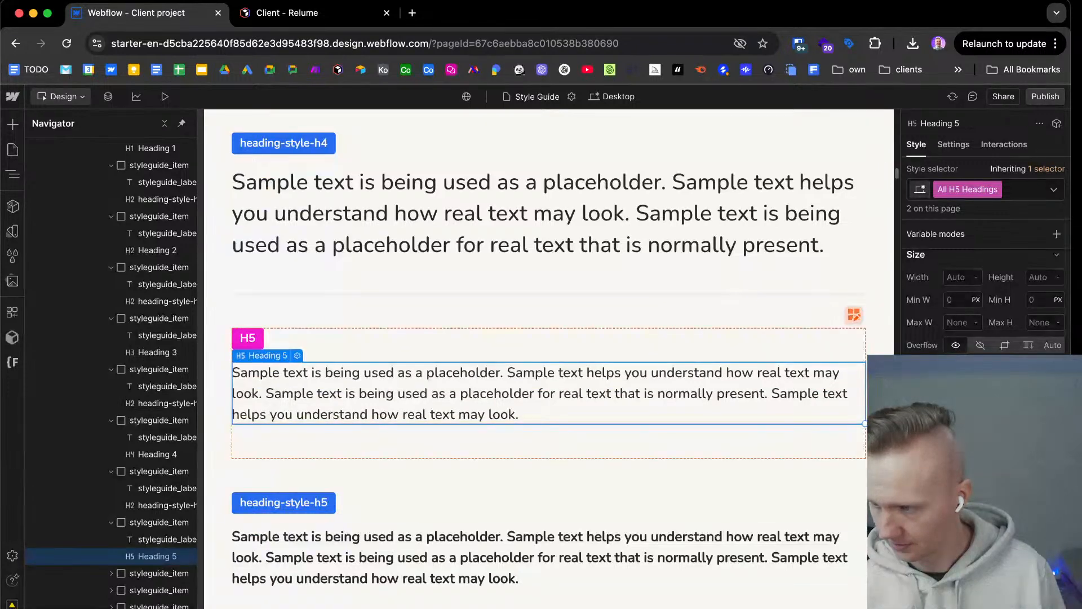
click(558, 546)
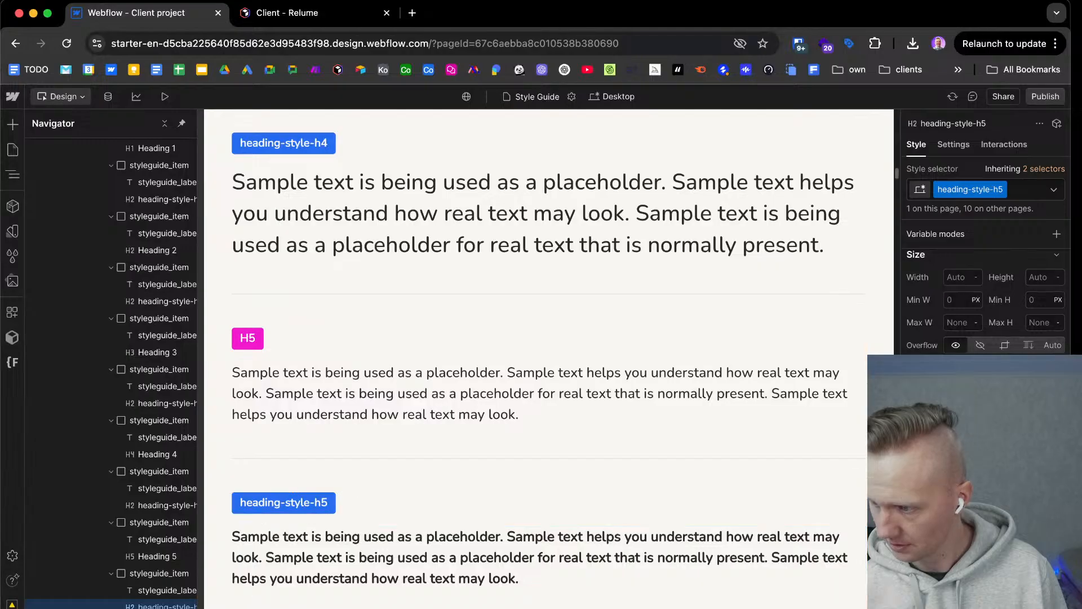
Set the All H6 Headings tag and the heading-style-h6 class to the same medium weight as the other headings.
scroll(624, 511, down, 6)
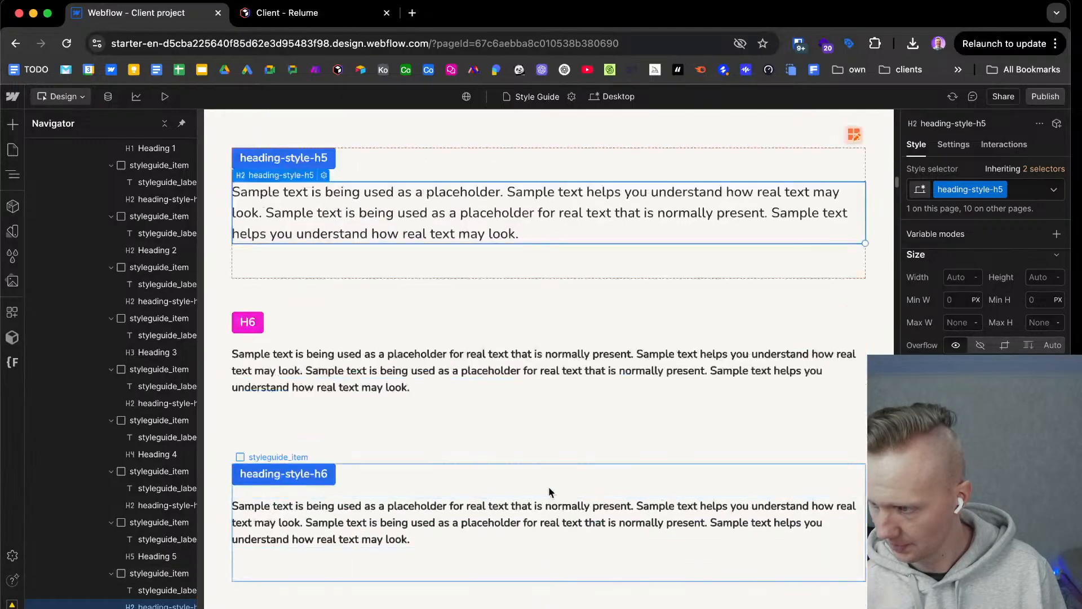
click(504, 374)
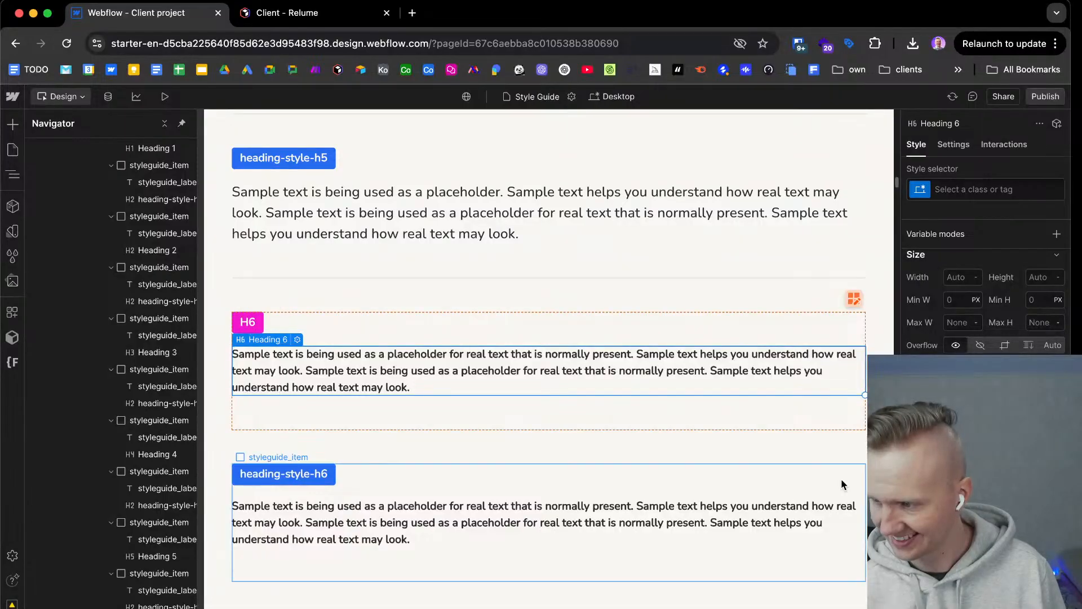
click(993, 197)
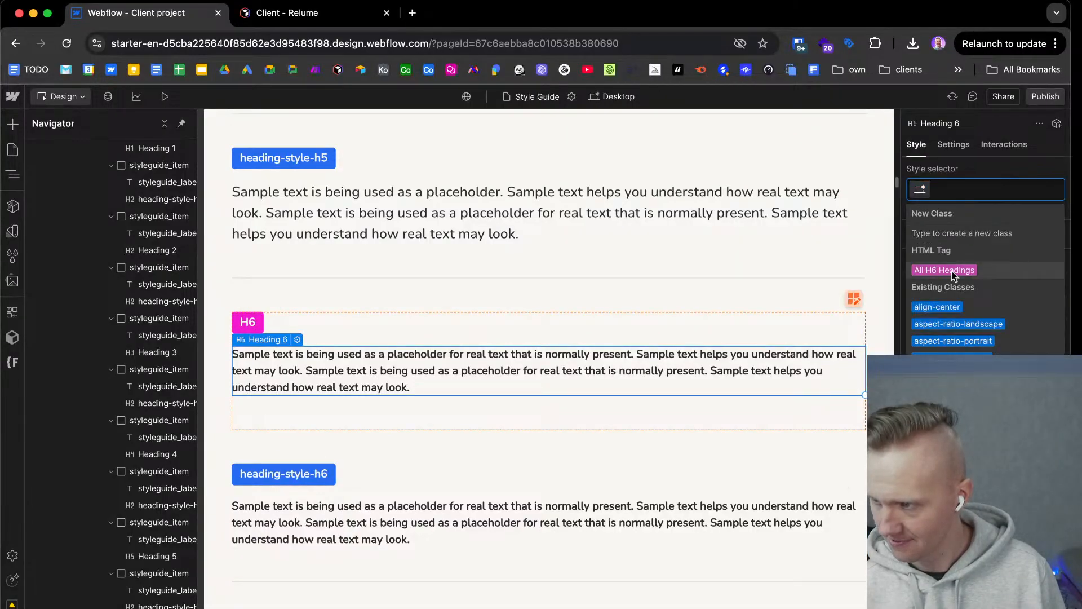
click(959, 268)
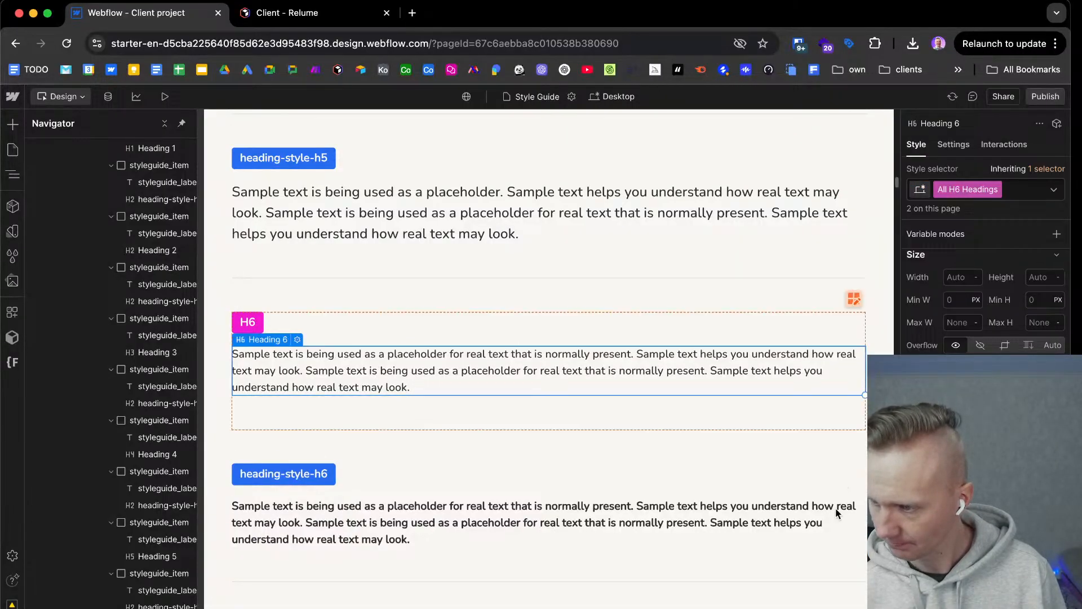
click(791, 502)
click(1028, 195)
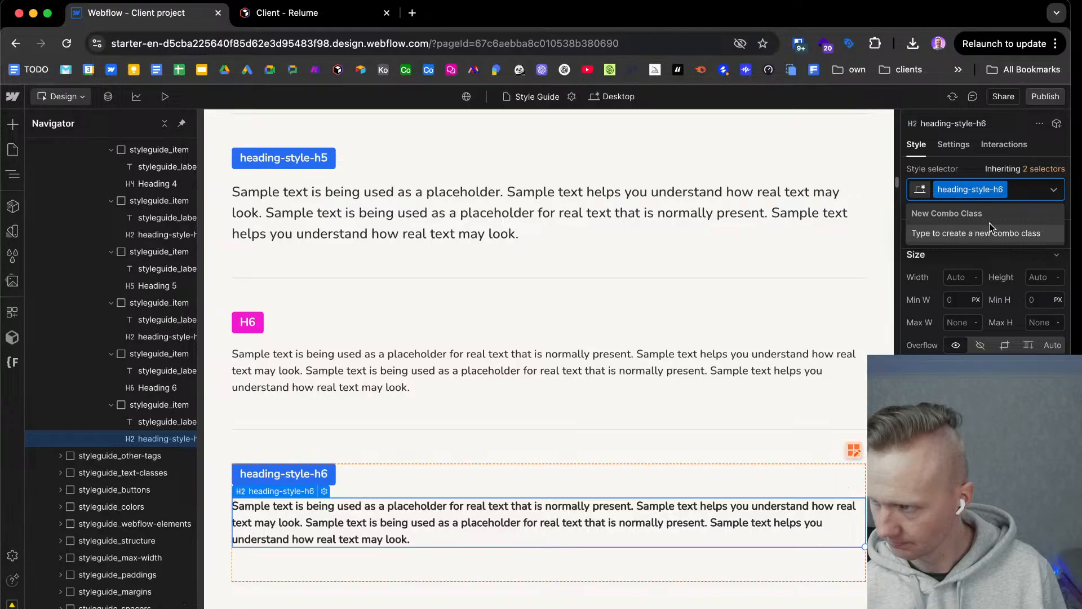
key(Escape)
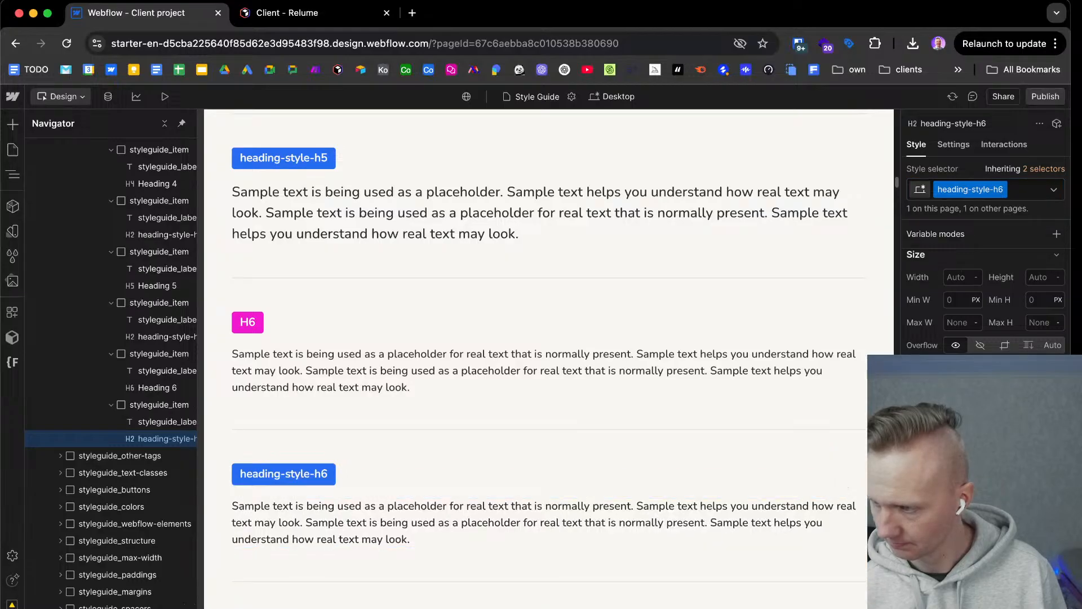
Review the style guide's headings, paragraphs, links, quotes and lists at the Mobile (L) breakpoint.
click(678, 453)
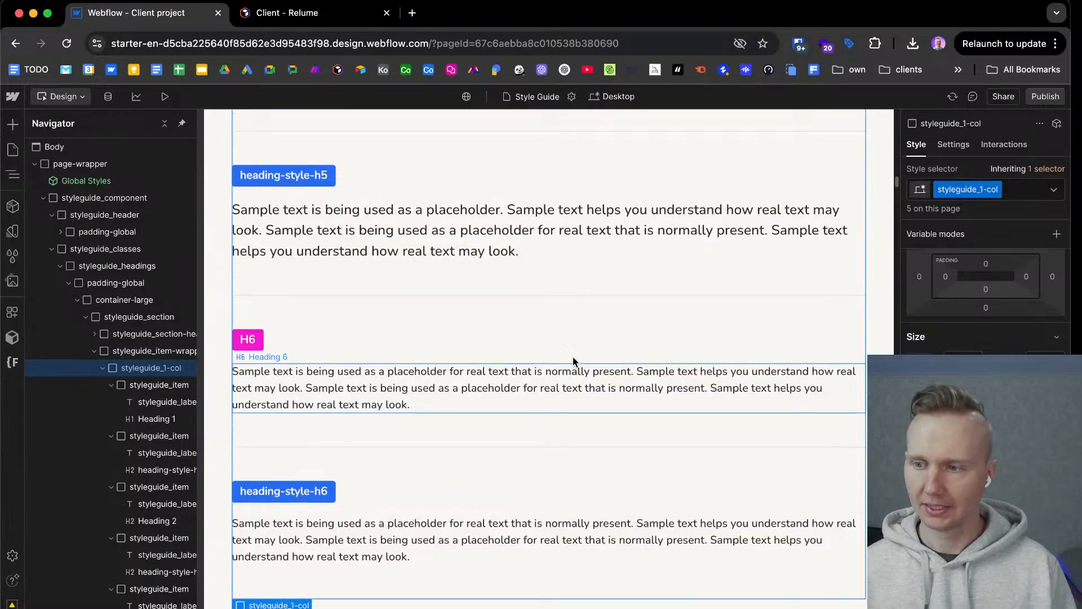
scroll(573, 361, up, 10)
scroll(573, 362, up, 15)
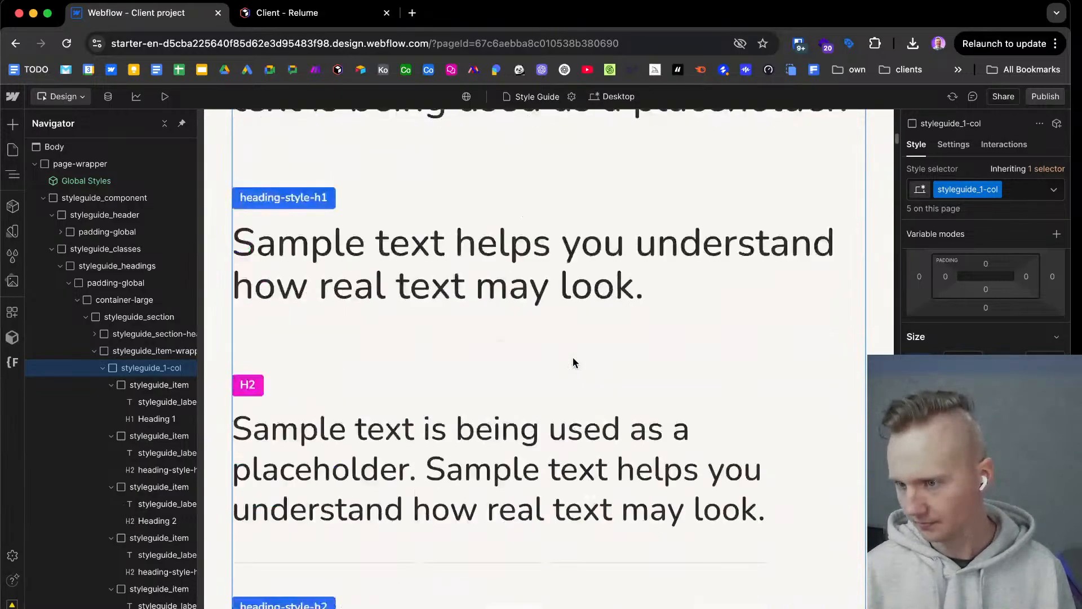
scroll(573, 365, down, 5)
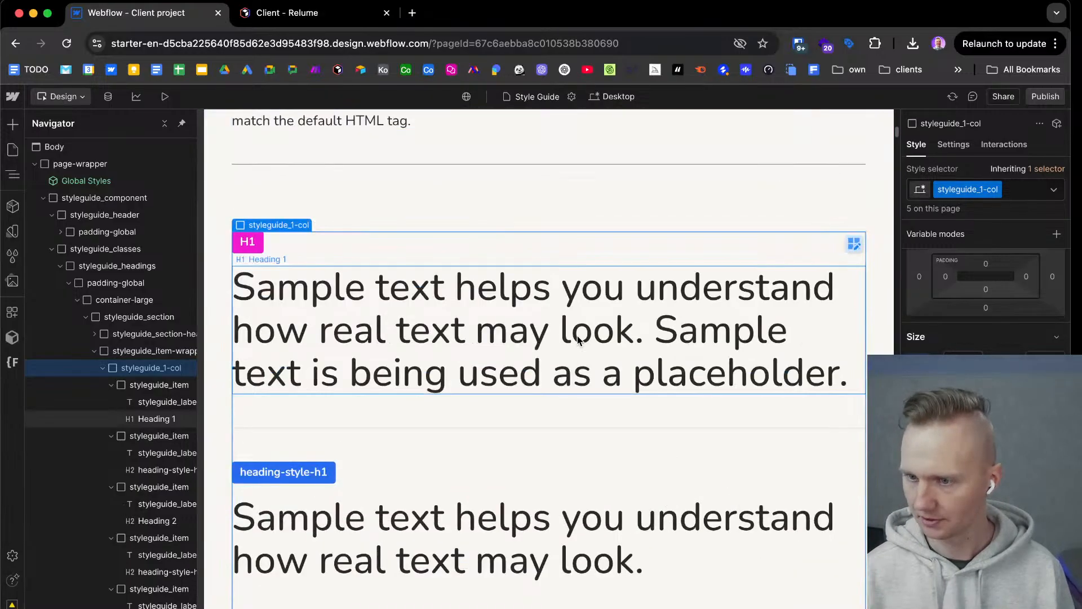
click(626, 97)
scroll(570, 299, up, 7)
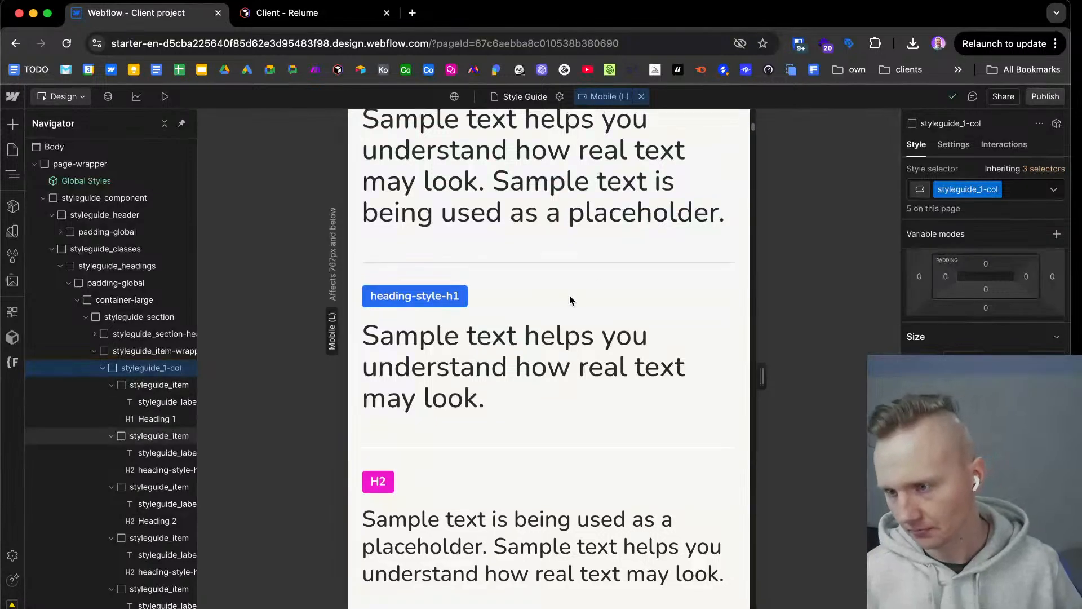
scroll(561, 334, down, 4)
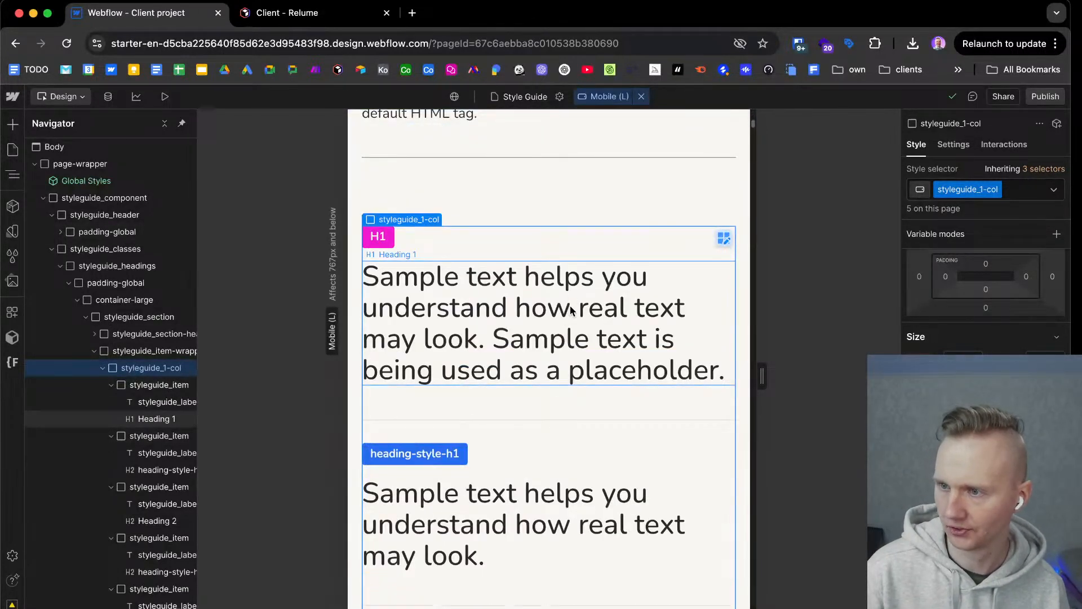
scroll(544, 454, down, 3)
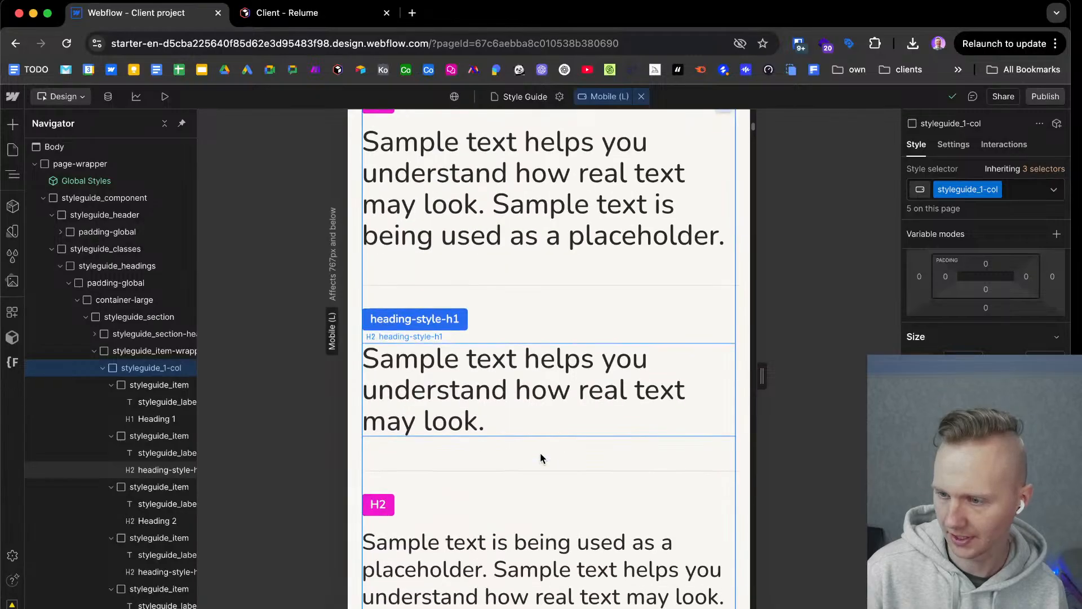
scroll(541, 454, down, 8)
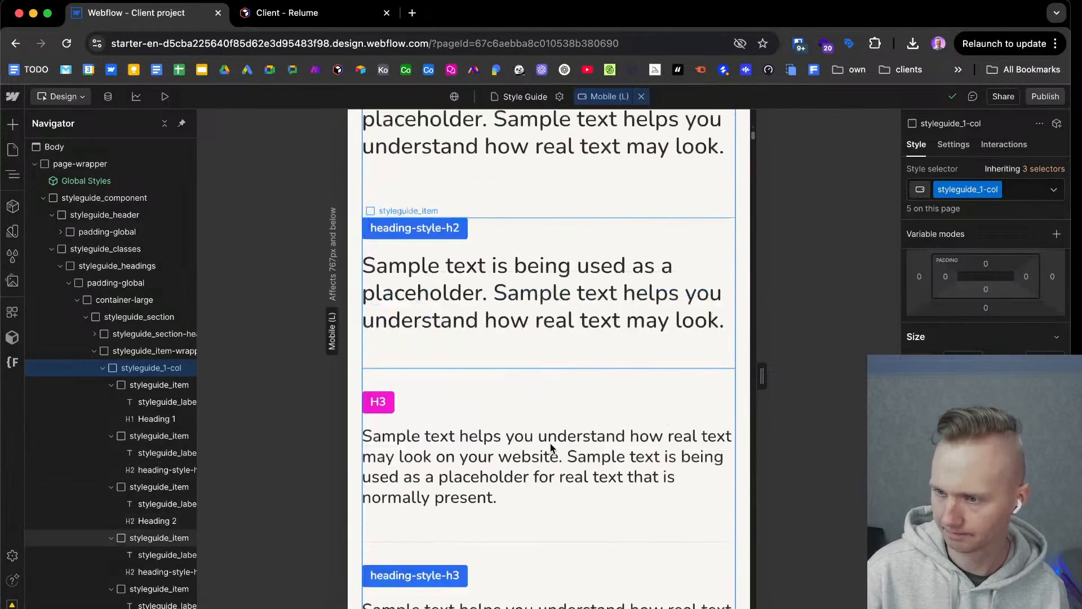
scroll(550, 447, down, 10)
scroll(548, 446, down, 10)
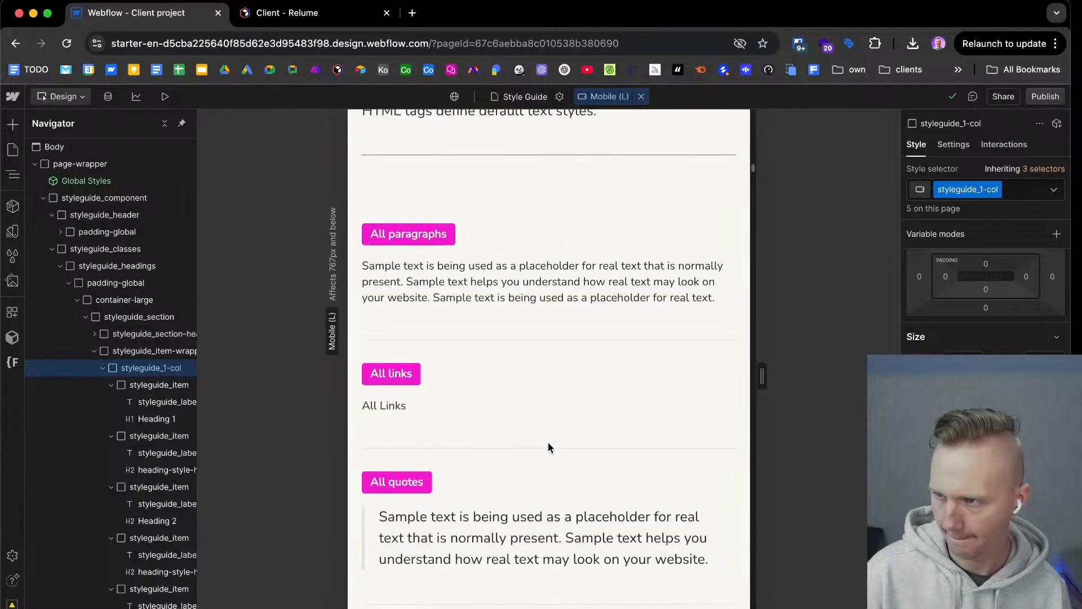
scroll(558, 417, down, 1)
scroll(558, 423, down, 5)
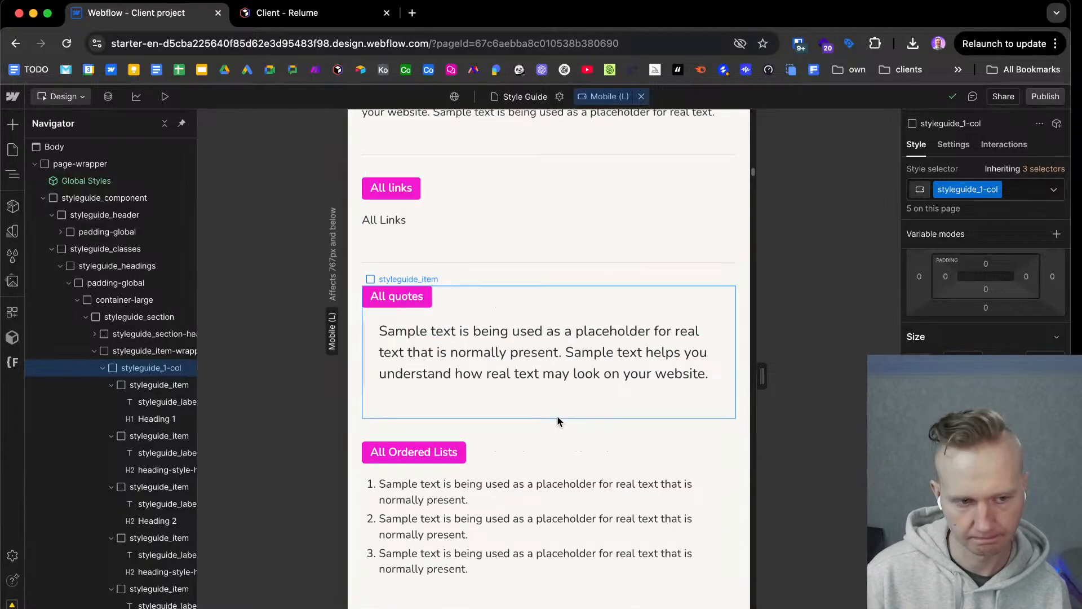
scroll(556, 414, down, 15)
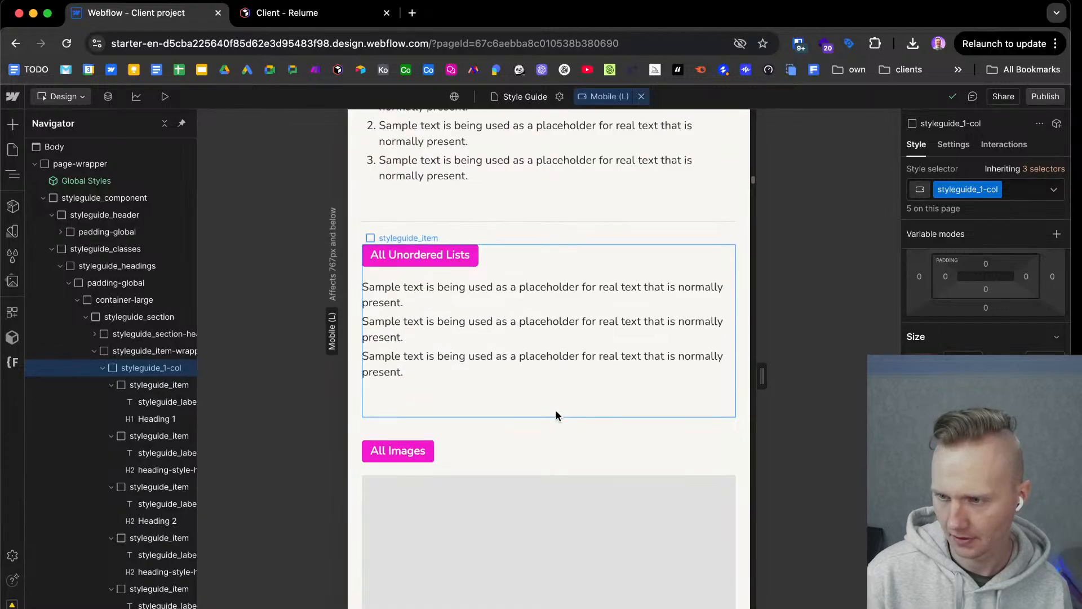
scroll(555, 408, up, 20)
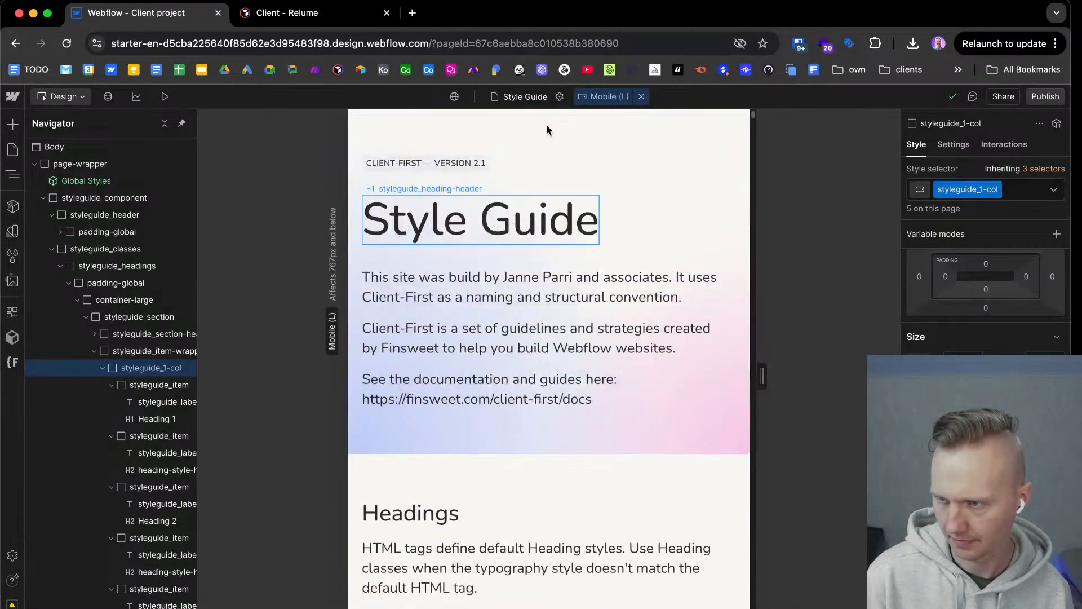
Return to the Desktop breakpoint and review the heading samples down to the Other HTML Tags section.
click(641, 96)
scroll(488, 399, down, 15)
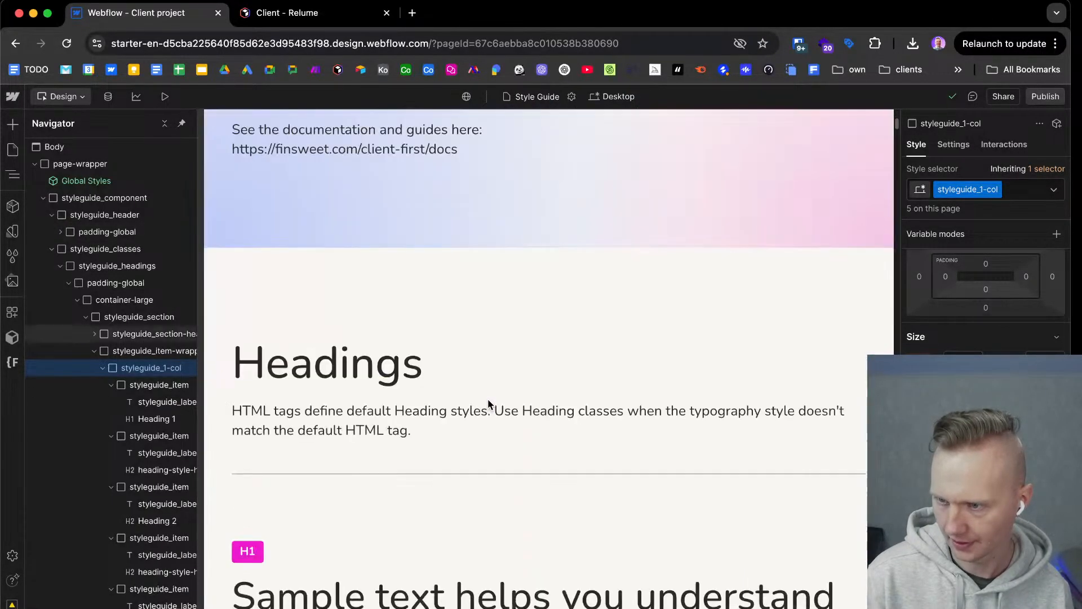
scroll(488, 398, down, 5)
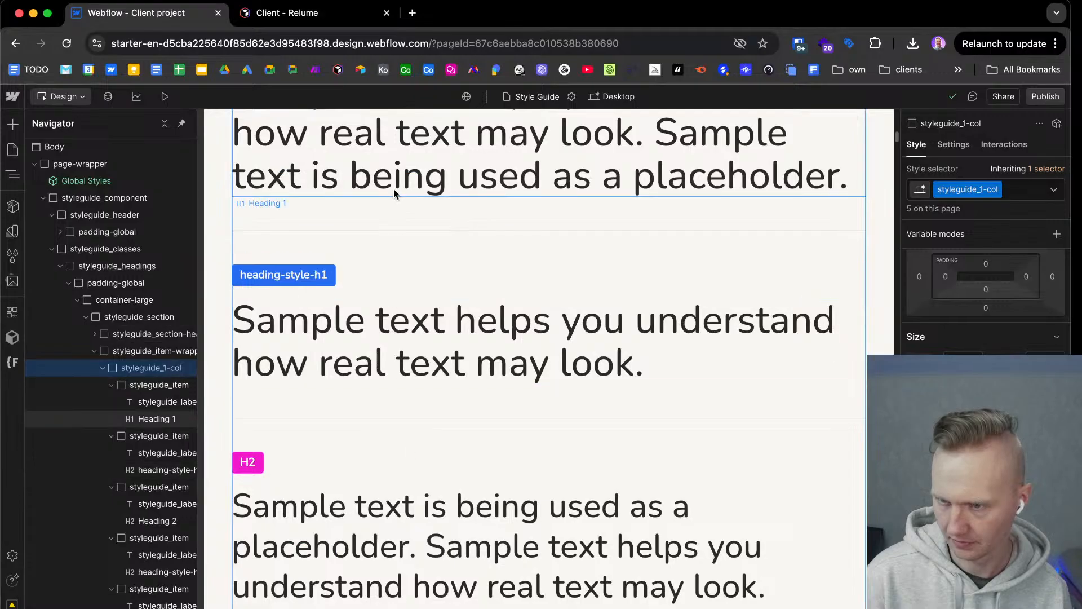
scroll(389, 454, down, 10)
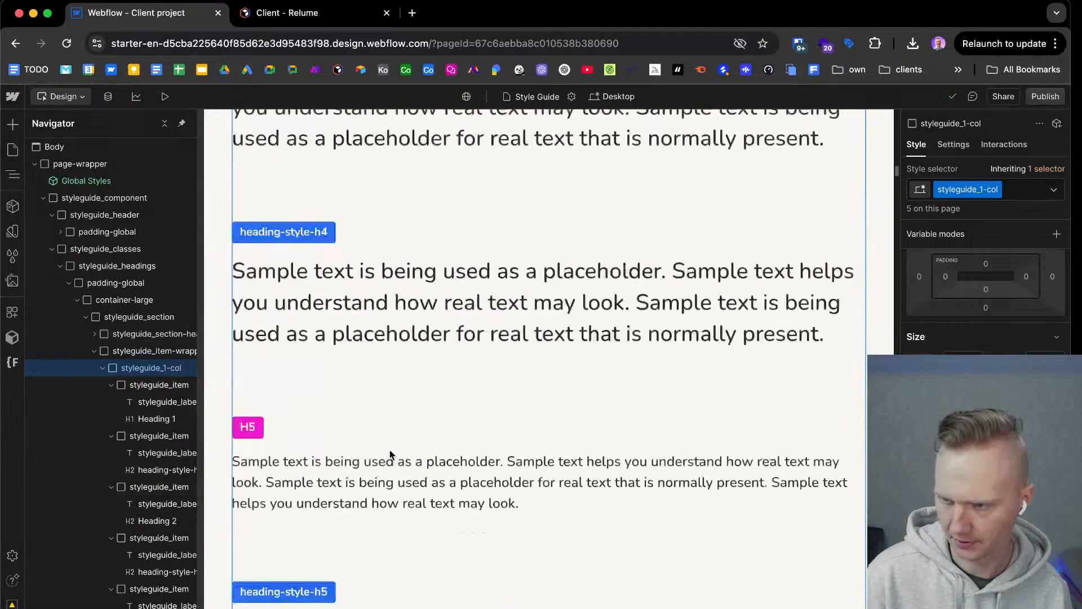
scroll(391, 455, down, 3)
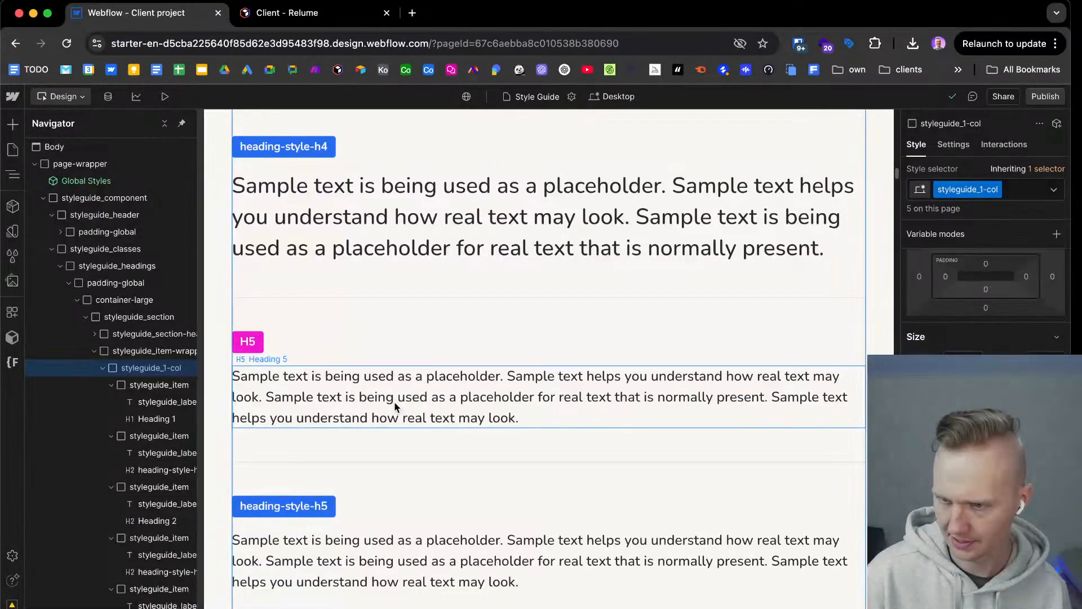
scroll(395, 404, down, 8)
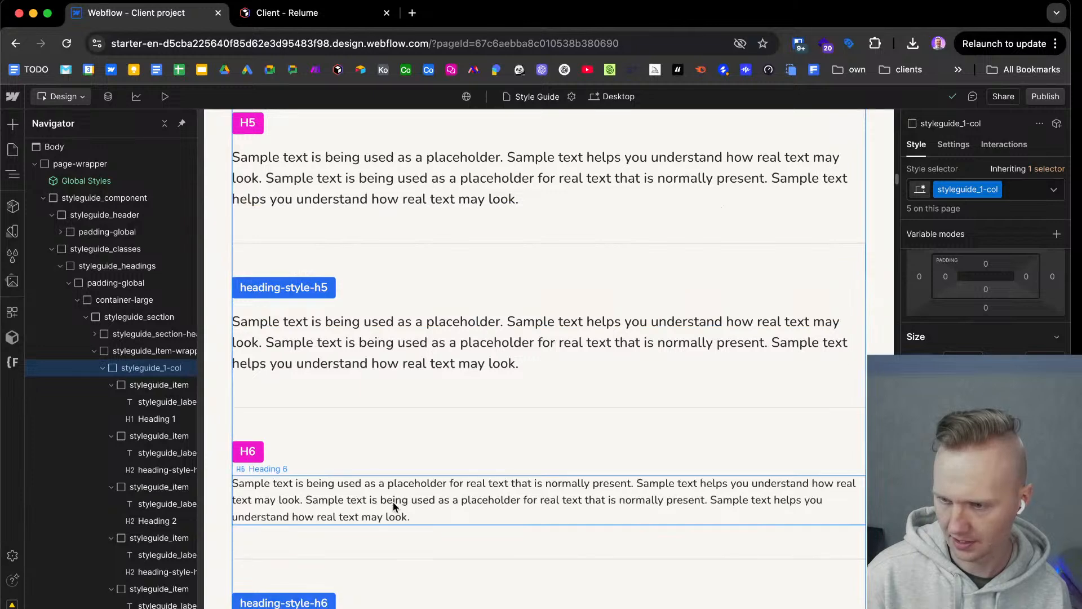
scroll(394, 505, down, 6)
scroll(389, 498, down, 14)
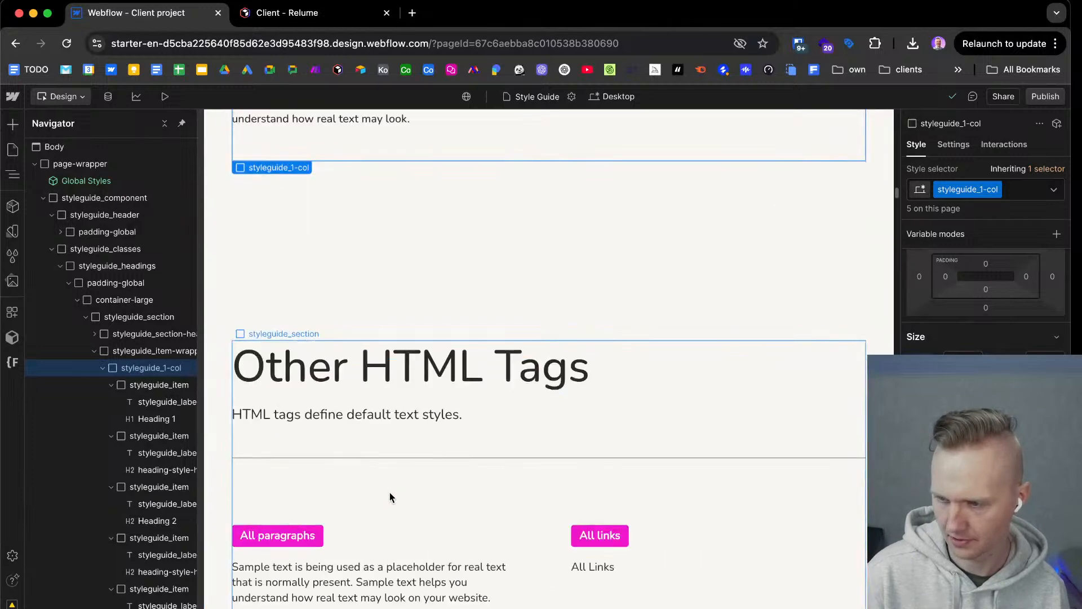
scroll(396, 442, down, 5)
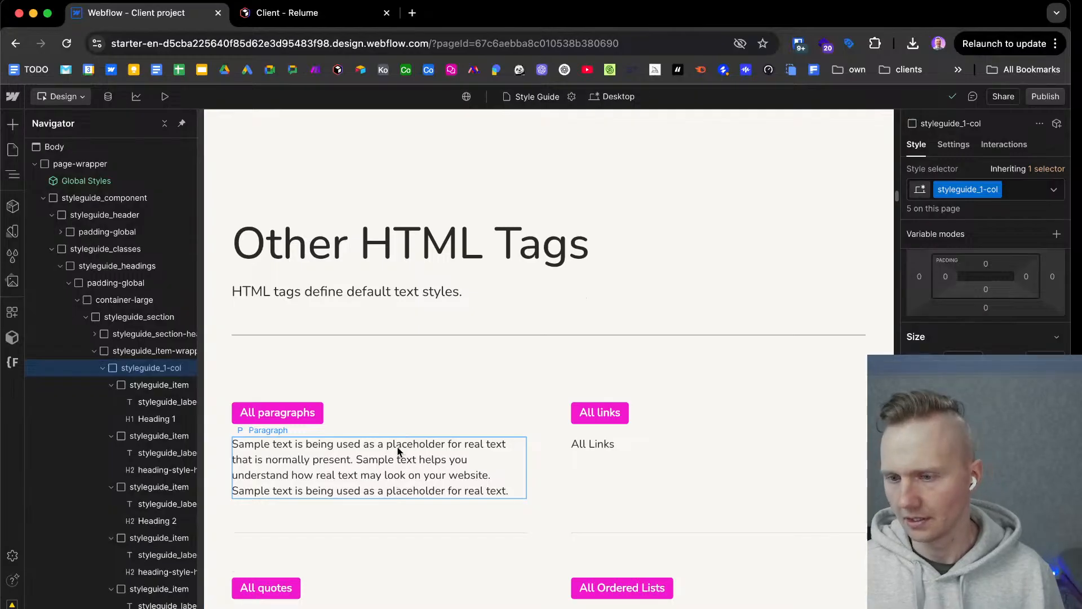
Select the page Body and open the line height of its Body (All Pages) tag for editing.
click(399, 448)
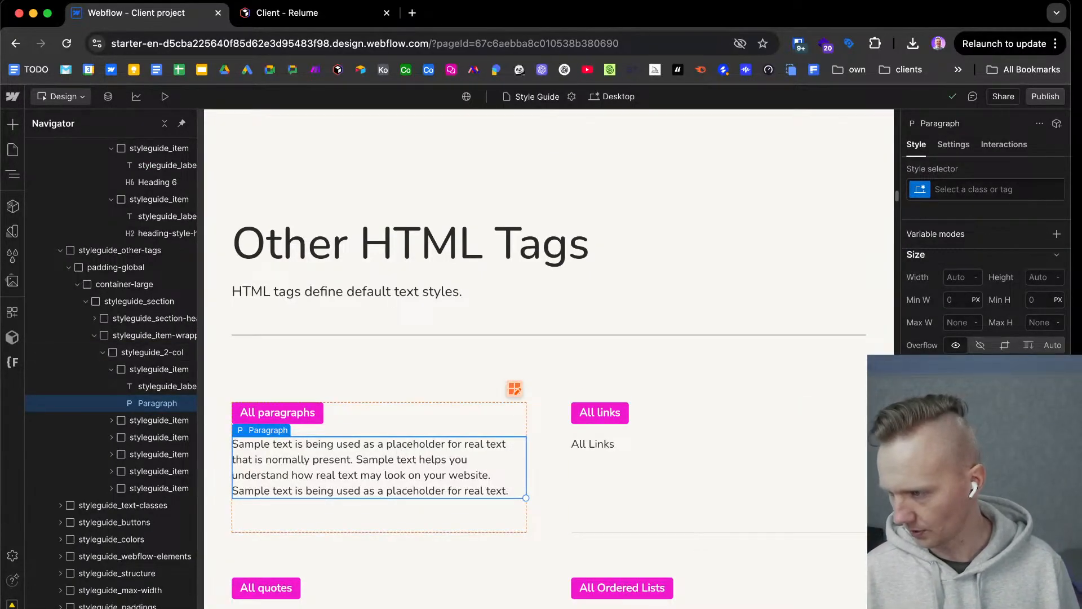
scroll(113, 241, up, 10)
click(78, 147)
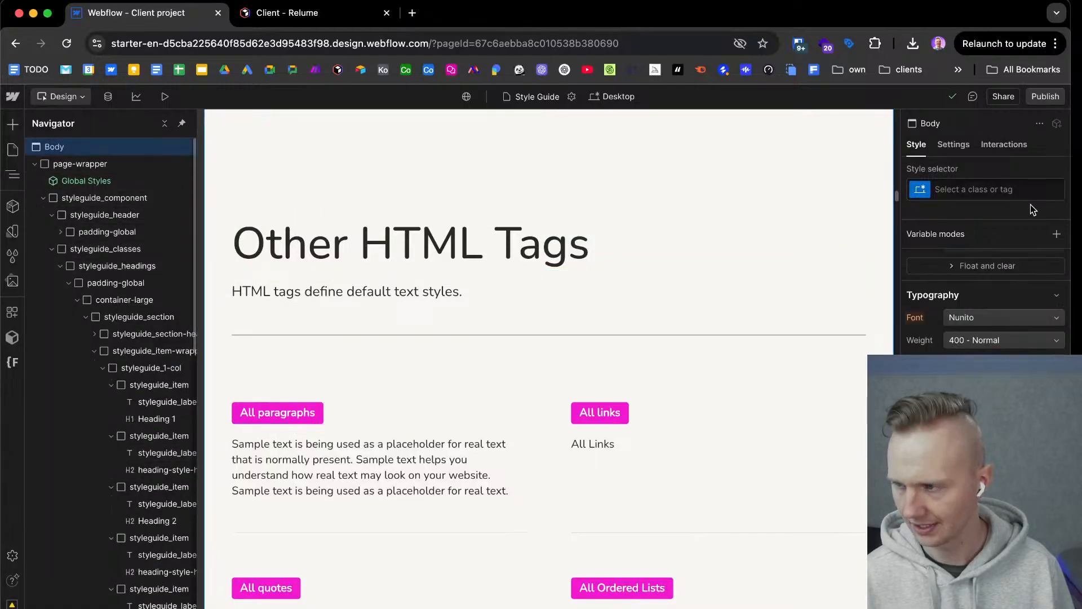
click(1007, 187)
click(967, 270)
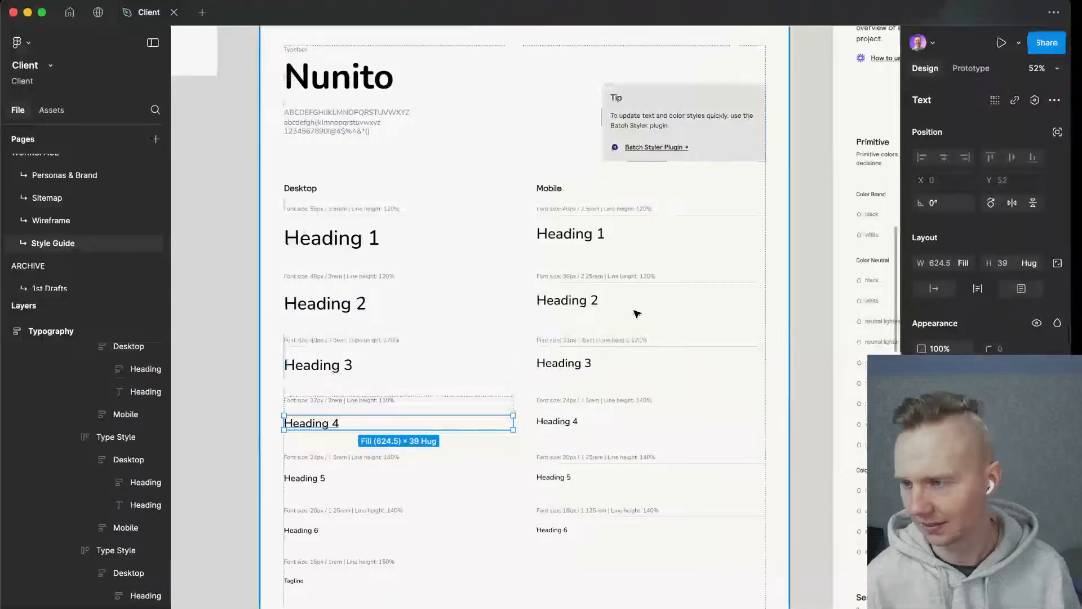
Switch to Figma and examine the Typography style guide, selecting the desktop Heading 1 sample.
scroll(910, 315, down, 5)
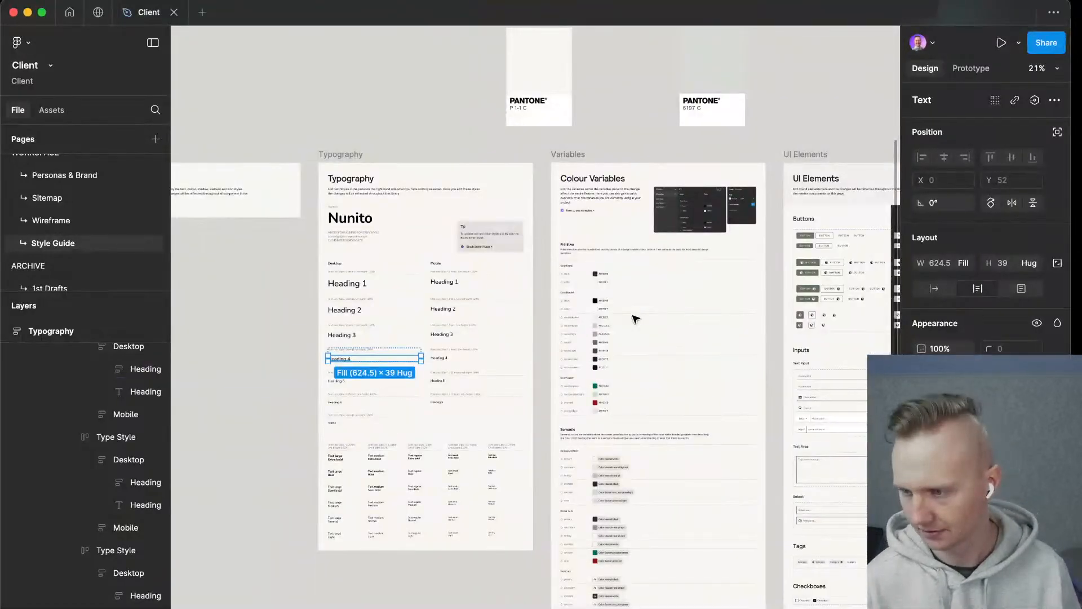
scroll(636, 319, right, 5)
scroll(635, 317, left, 4)
scroll(305, 336, up, 5)
click(331, 219)
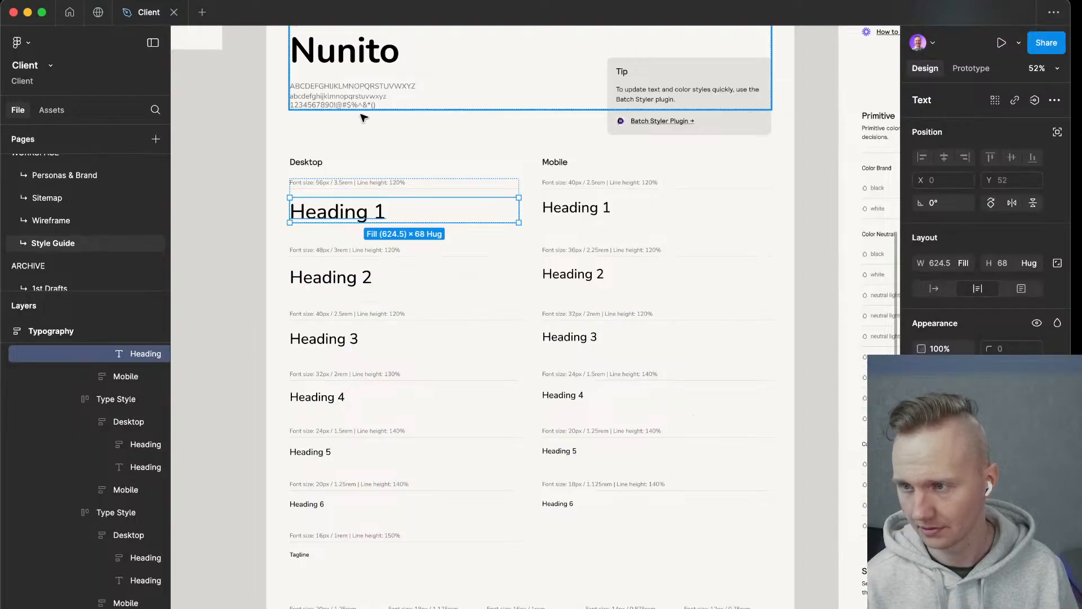
scroll(358, 110, up, 5)
scroll(88, 258, up, 2)
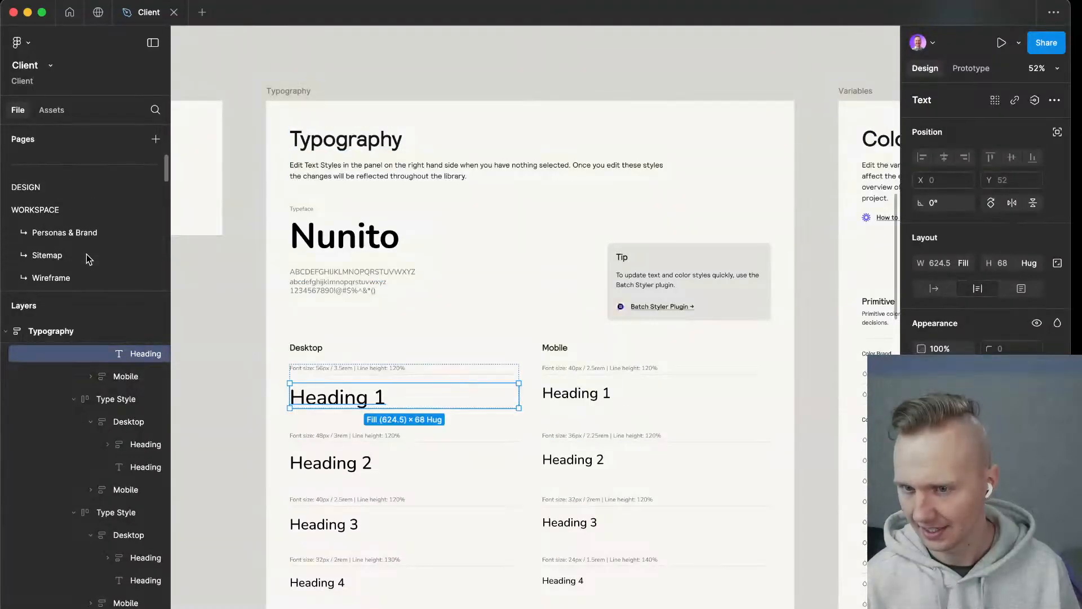
Open the DESIGN page and inspect the first Lorem ipsum paragraph in the Sarja layout's Tarkemmat tiedot section.
click(41, 188)
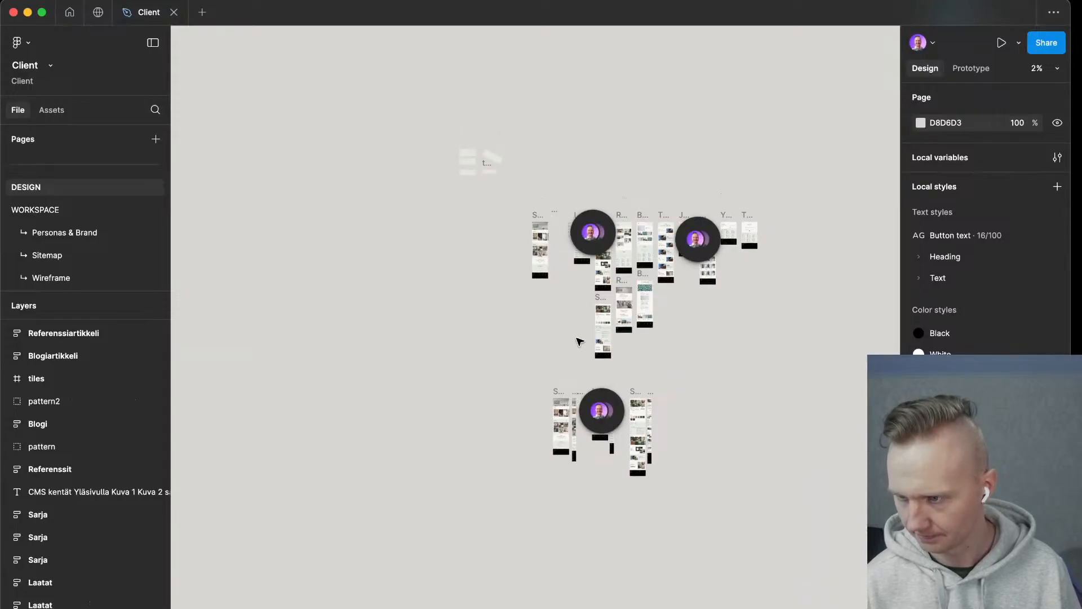
scroll(581, 333, up, 5)
scroll(581, 333, up, 10)
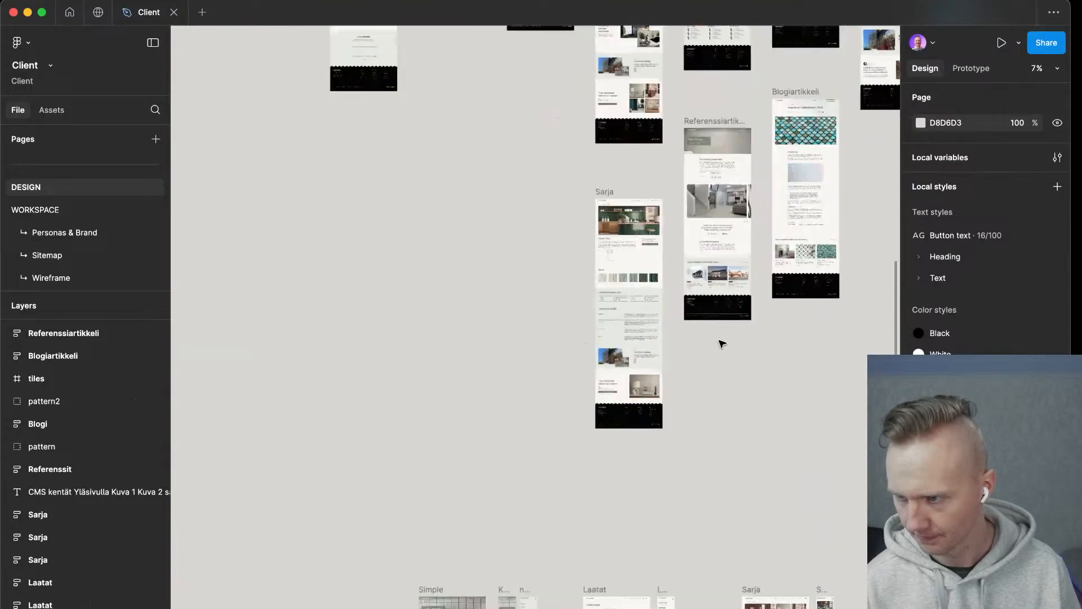
scroll(658, 345, up, 3)
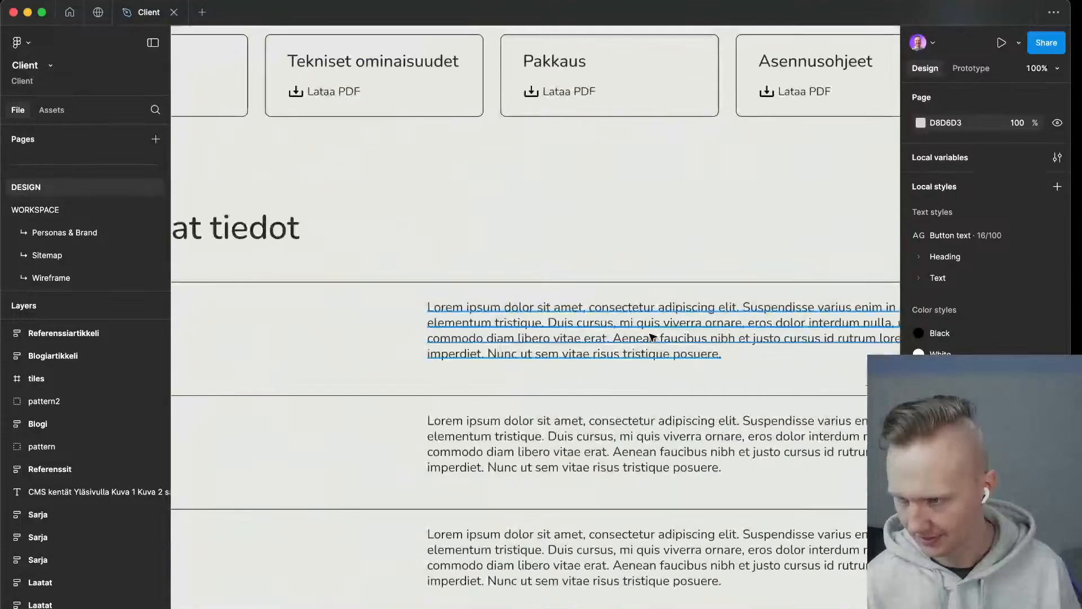
click(652, 337)
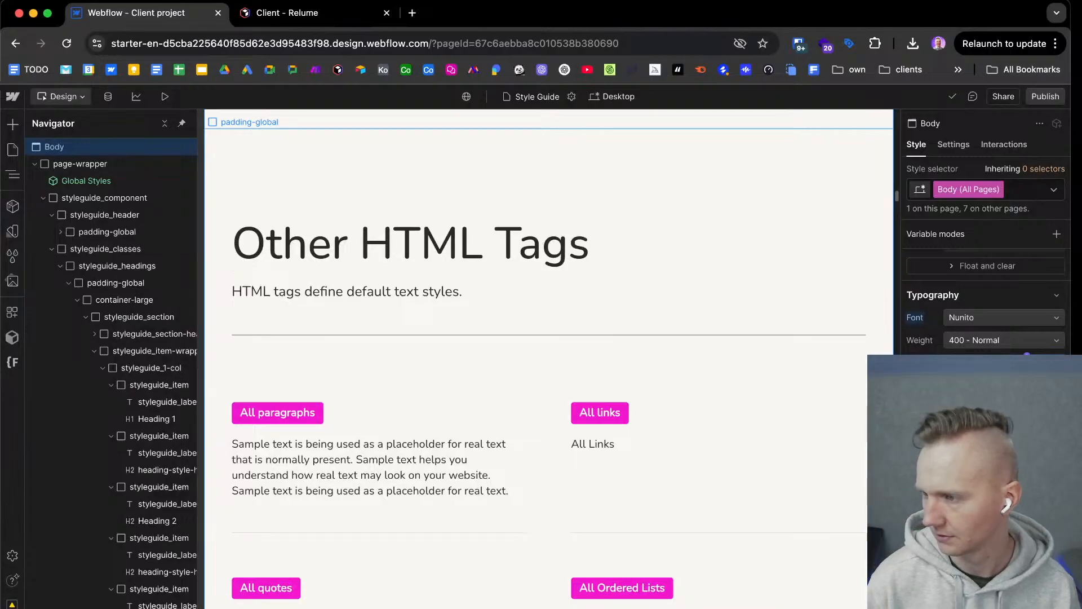
Back in Webflow, fine-tune the Body (All Pages) line height against the paragraph samples, keeping the setting one increment below the loosest one tried.
scroll(879, 270, down, 1)
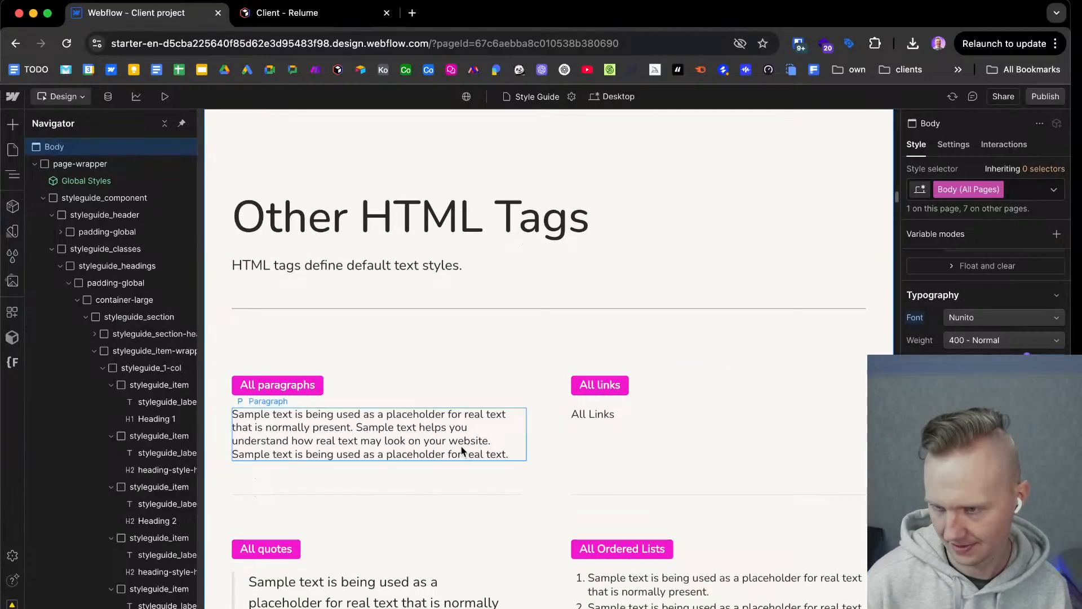
scroll(445, 457, down, 3)
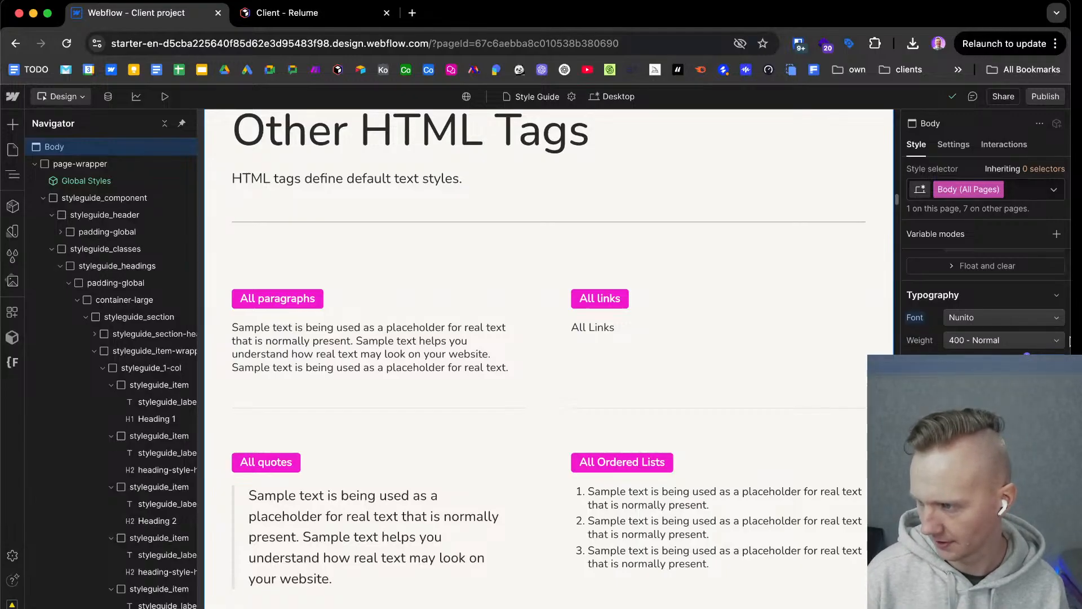
key(Up)
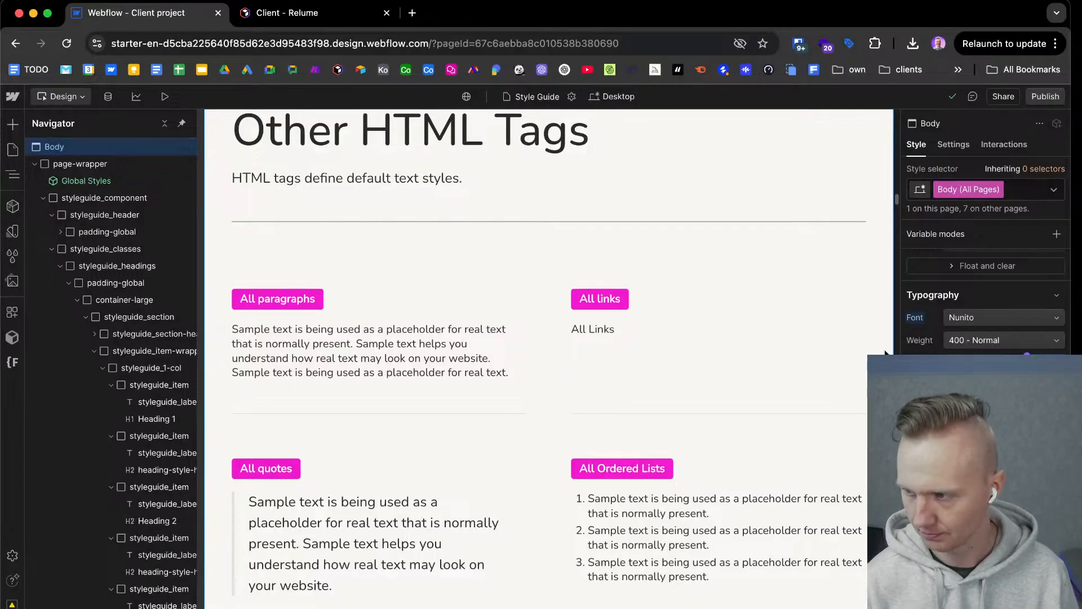
key(Return)
key(Up)
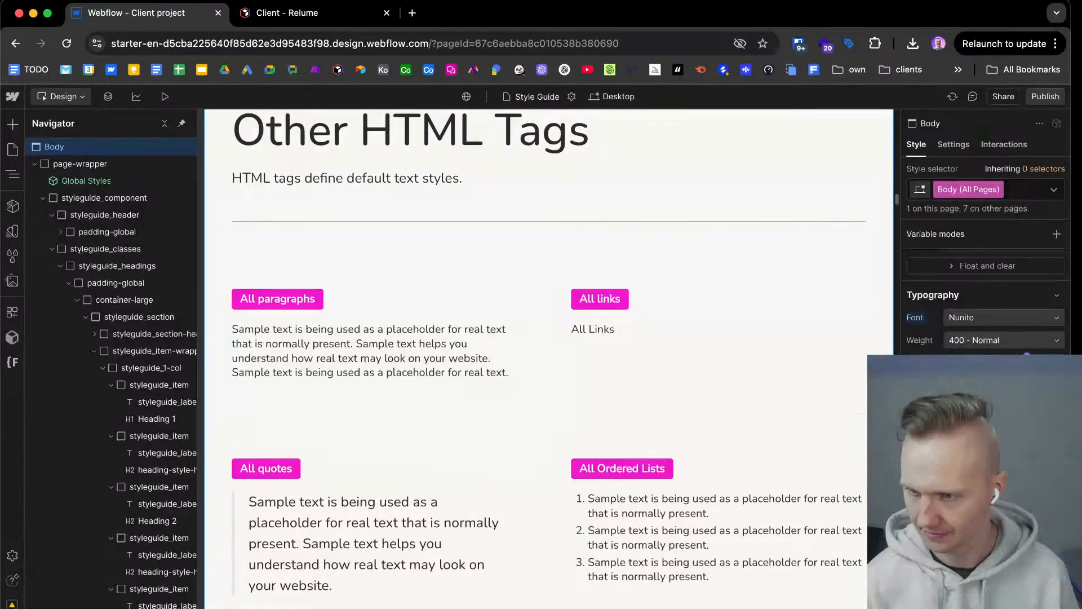
key(Up)
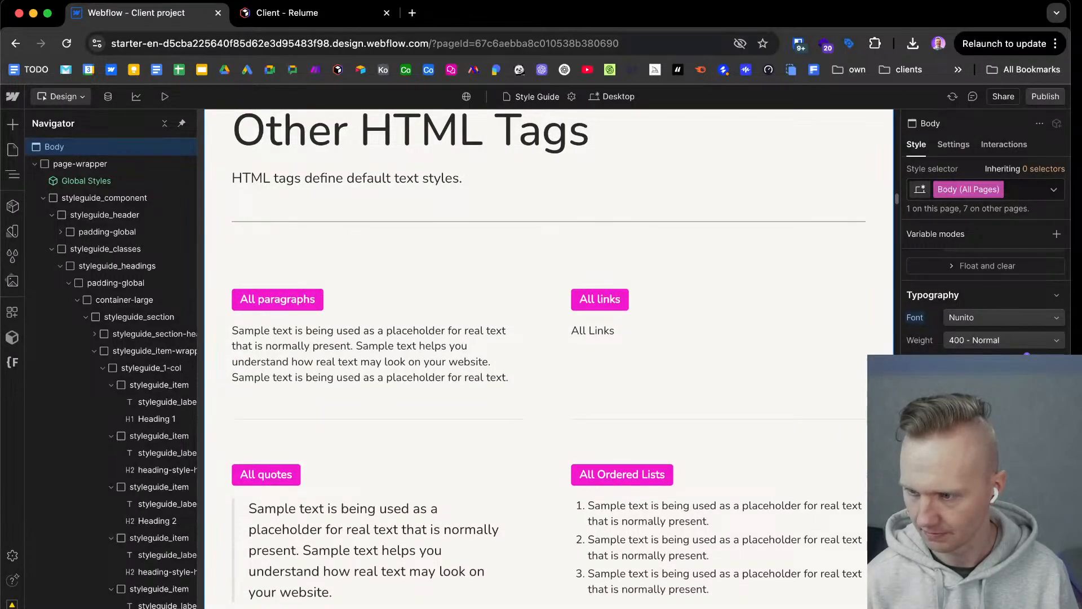
key(Down)
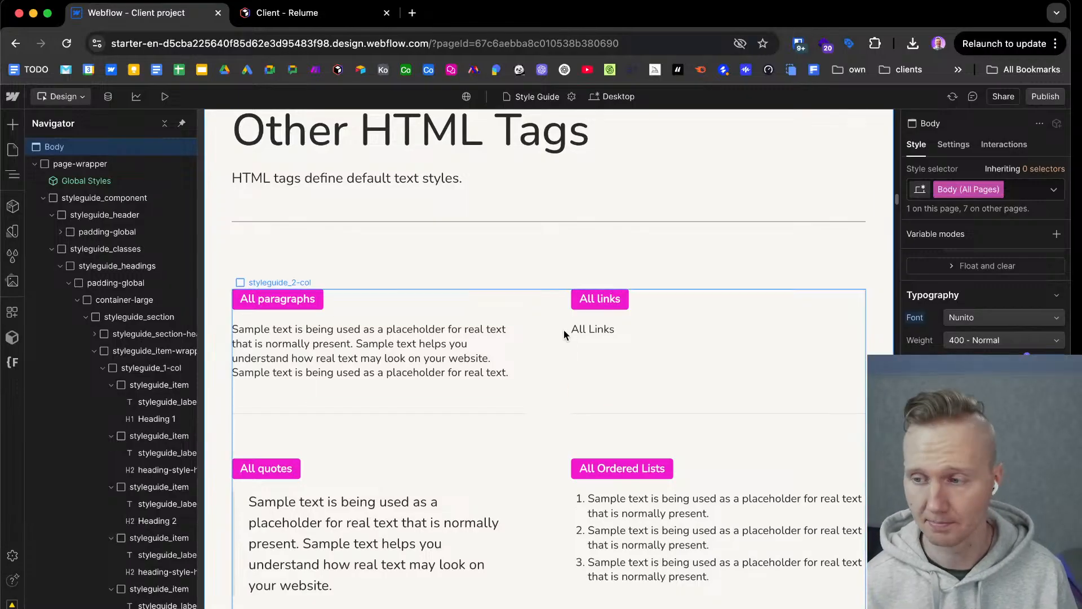
Try a looser and a tighter line height on the All H1 Headings tag using the H1 sample.
scroll(530, 344, up, 1)
scroll(530, 345, up, 15)
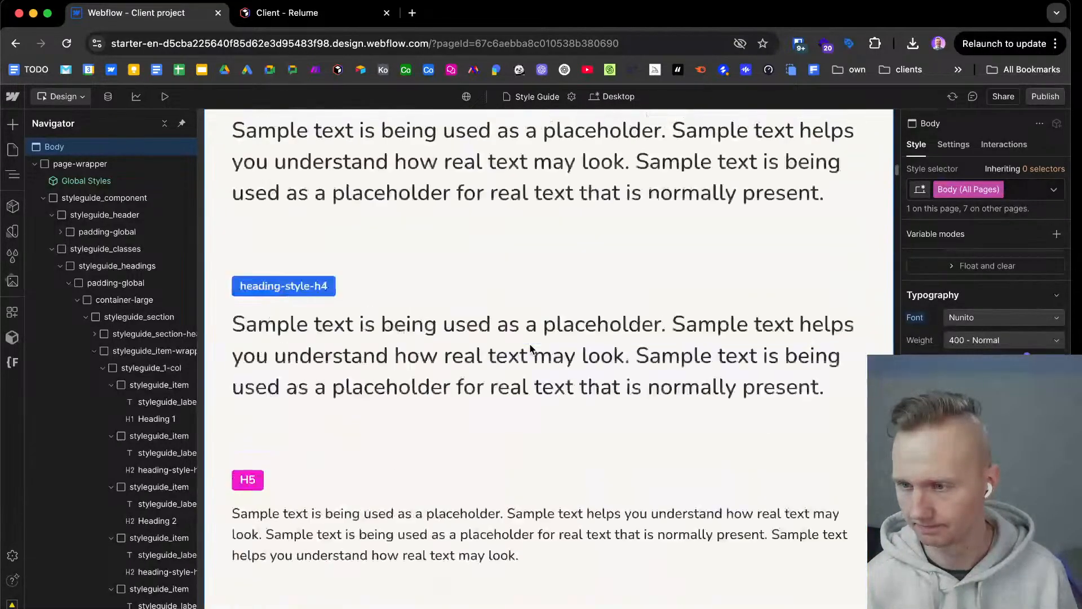
scroll(529, 349, up, 15)
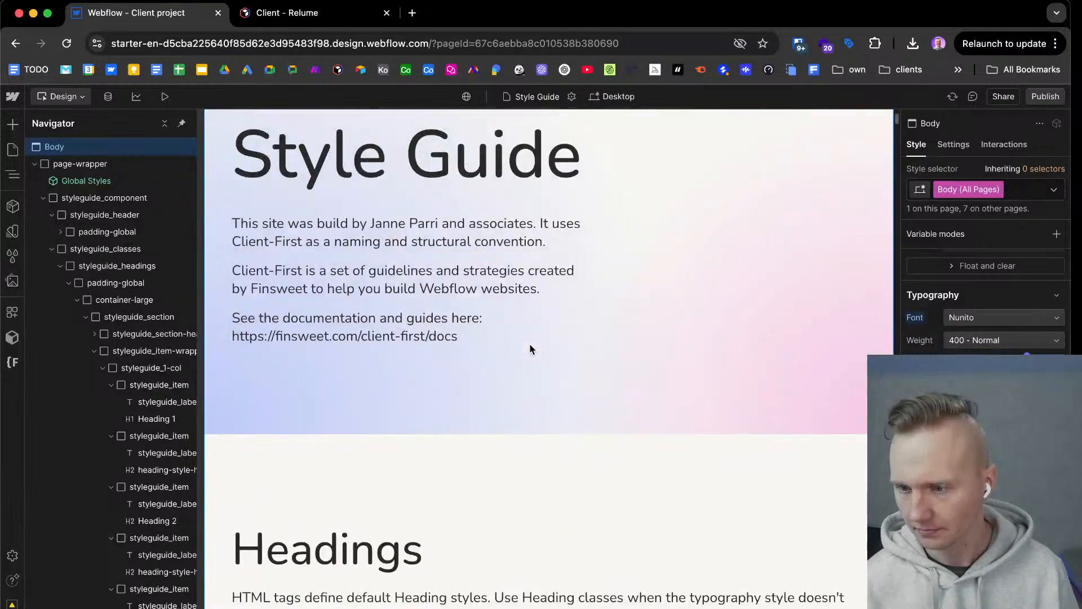
scroll(530, 349, down, 5)
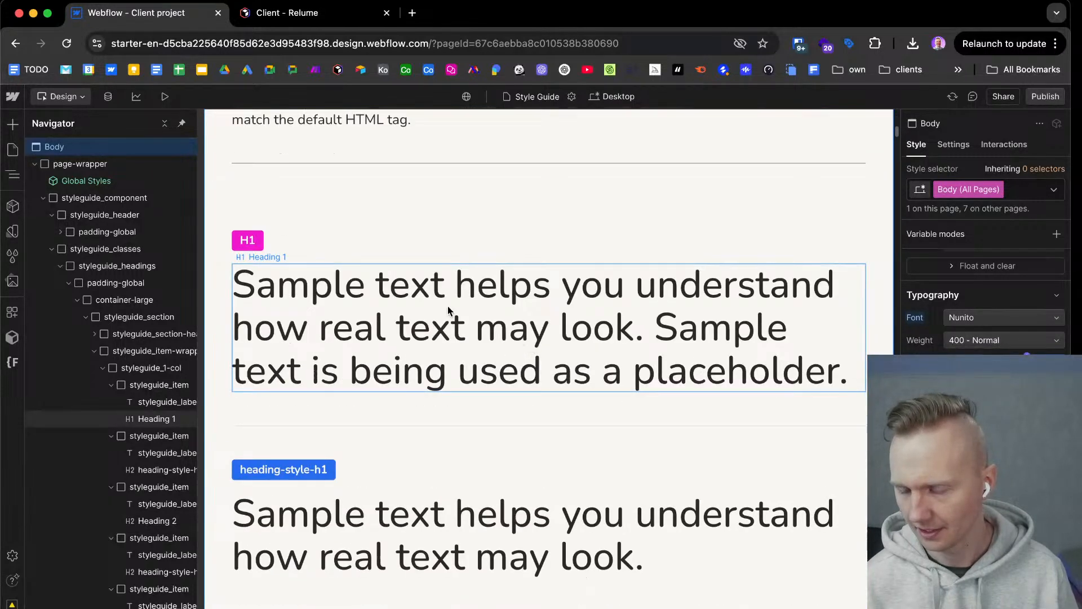
click(381, 301)
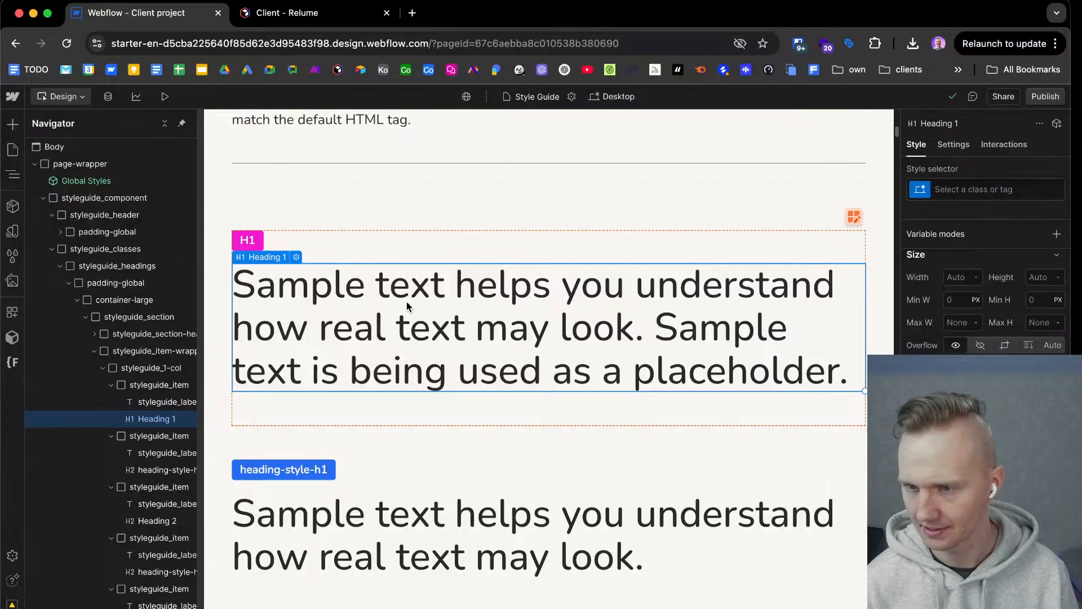
click(994, 189)
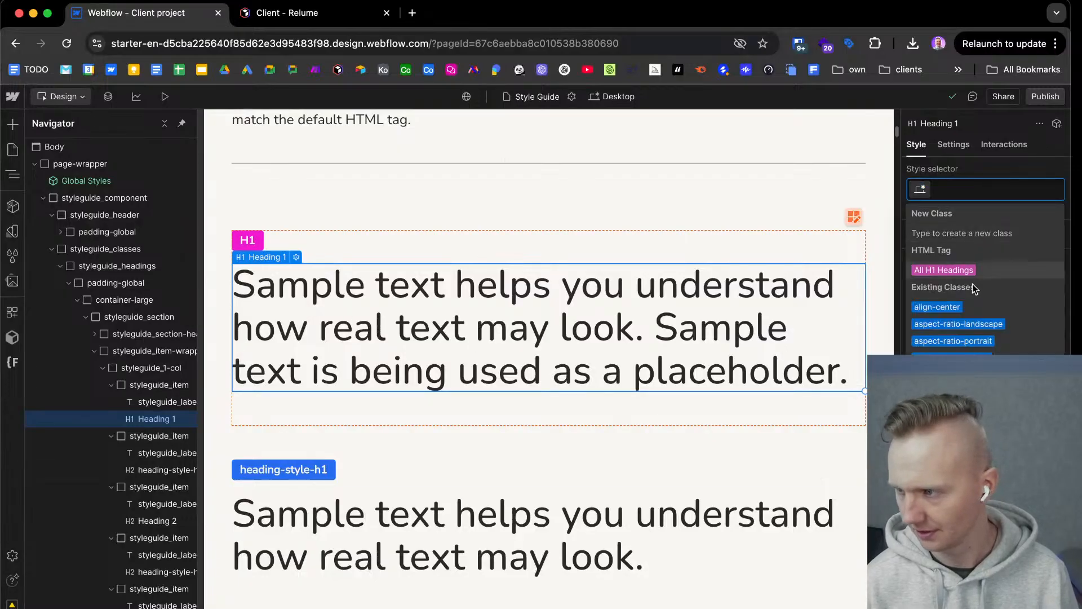
click(964, 273)
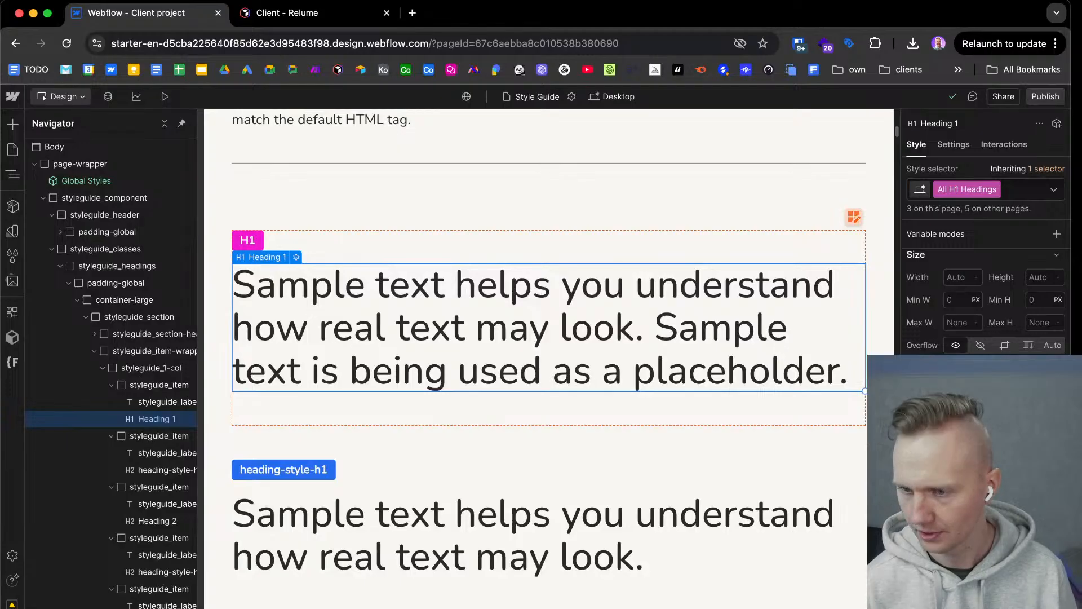
key(Return)
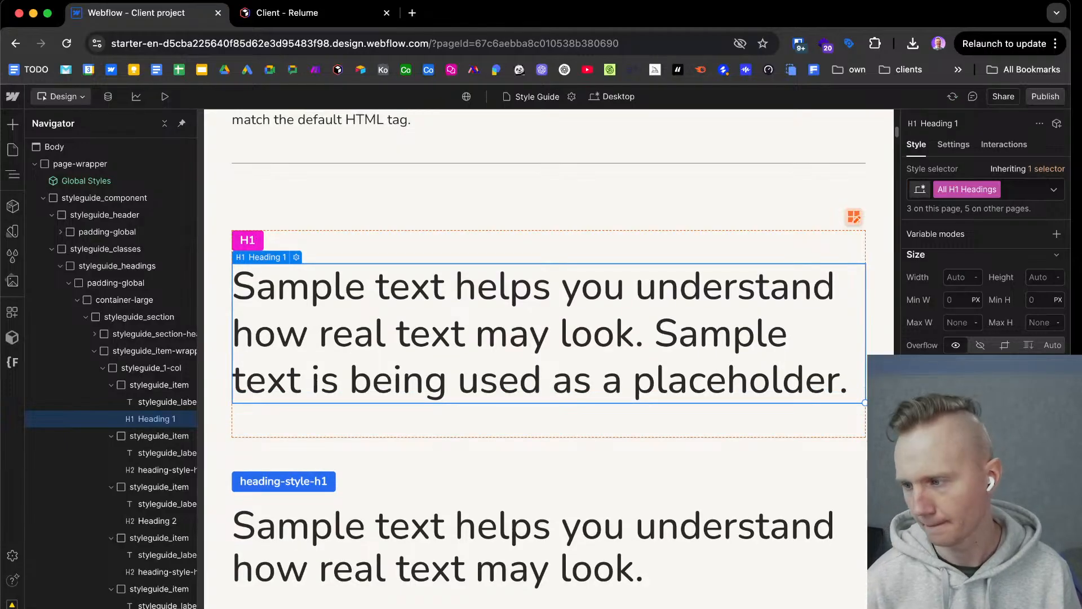
key(Return)
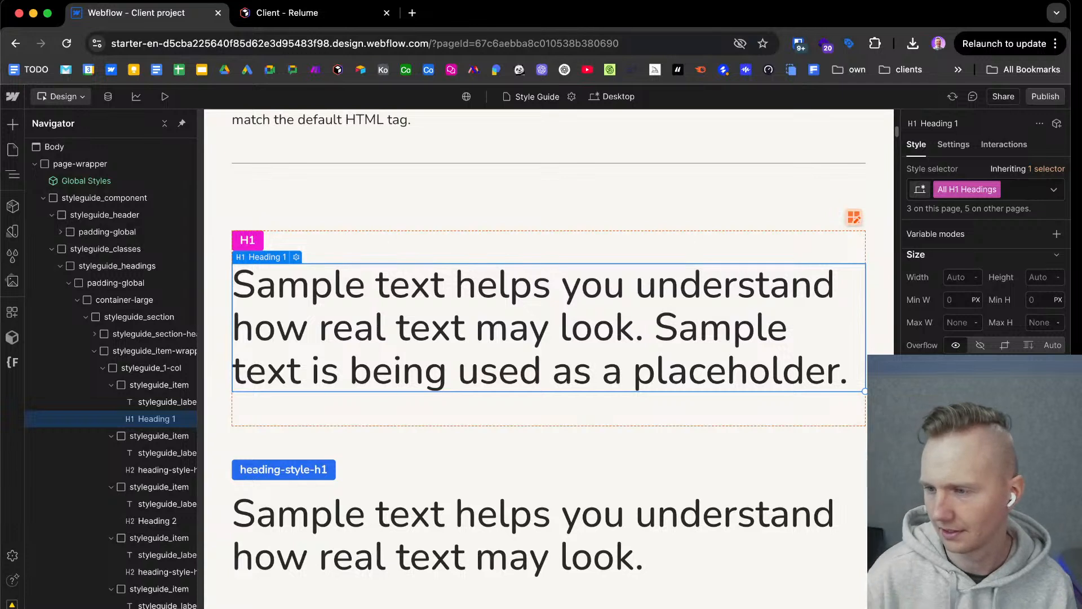
key(Return)
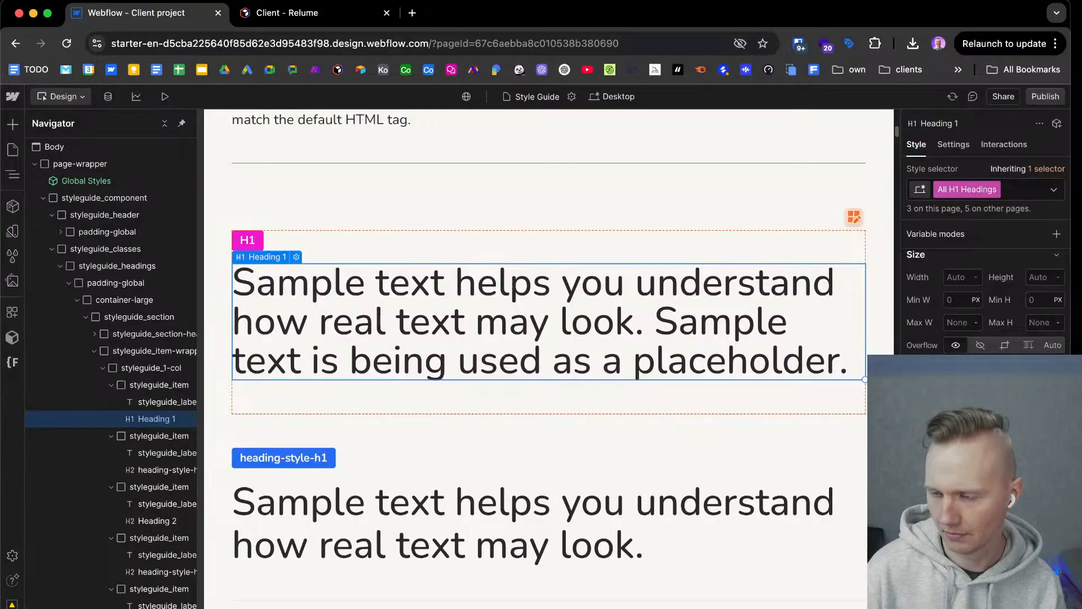
Compare the H1 sample with and without the tighter line height, ending with that change undone.
key(super+z)
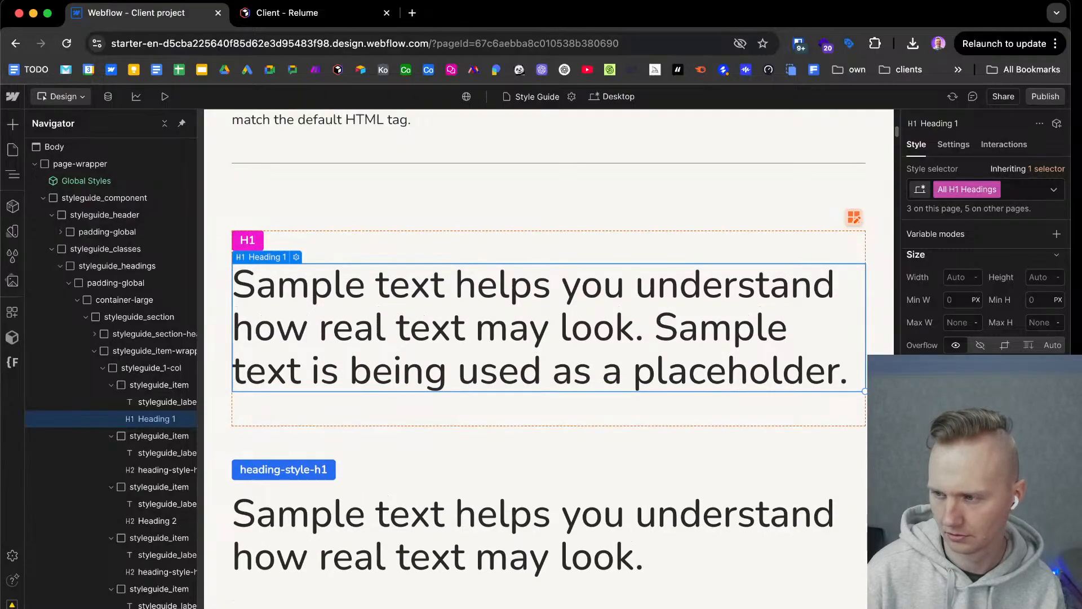
key(super+shift+z)
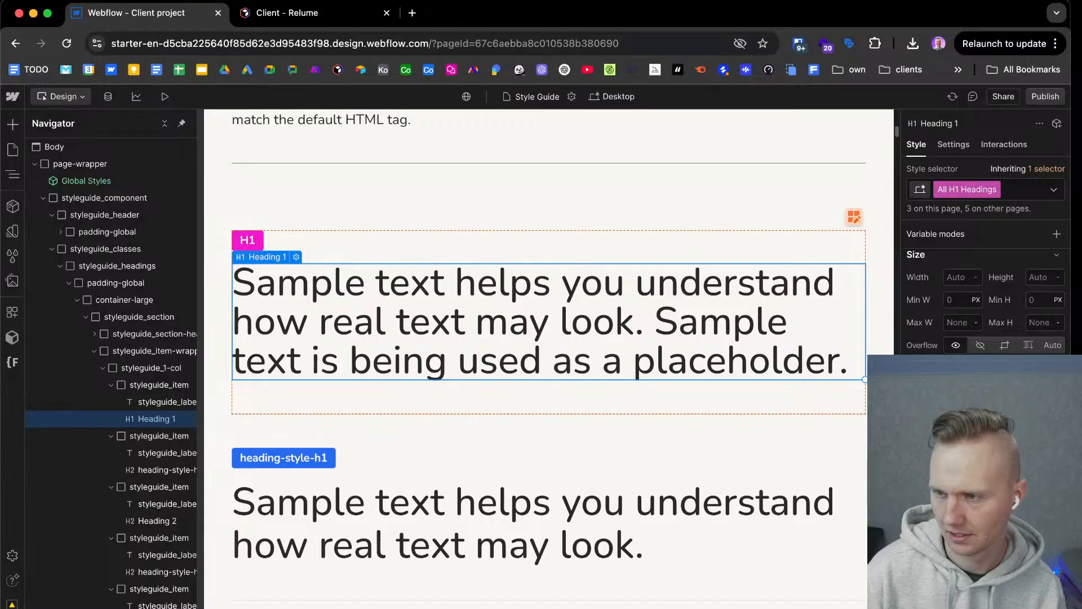
key(super+z)
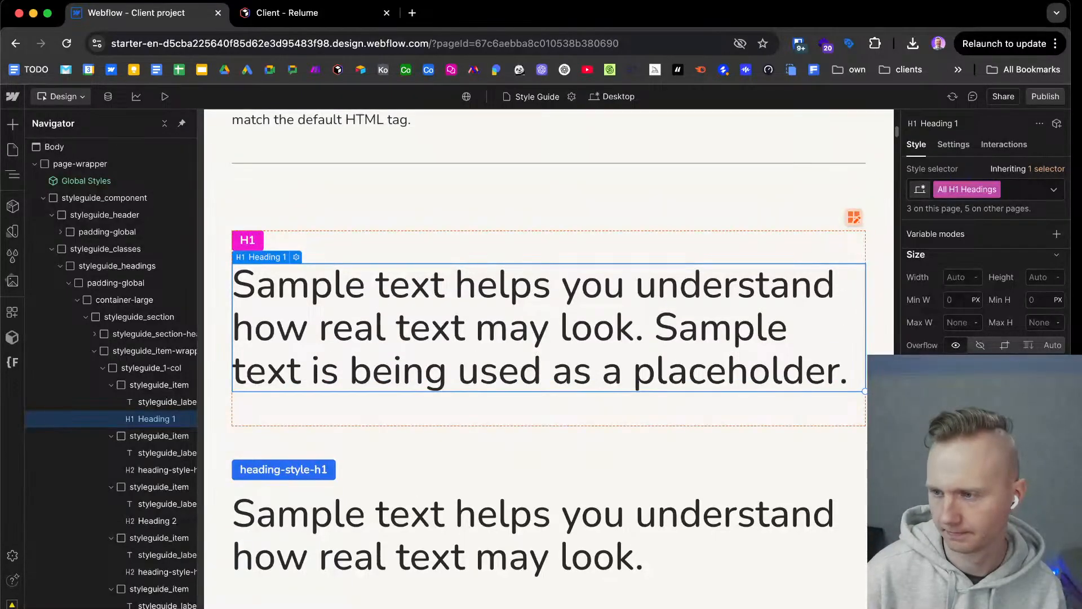
Switch to Figma and select the hero heading "Löydä unelmiesi laattaratkaisut" in the Simple layout.
key(ctrl+Right)
scroll(596, 265, down, 15)
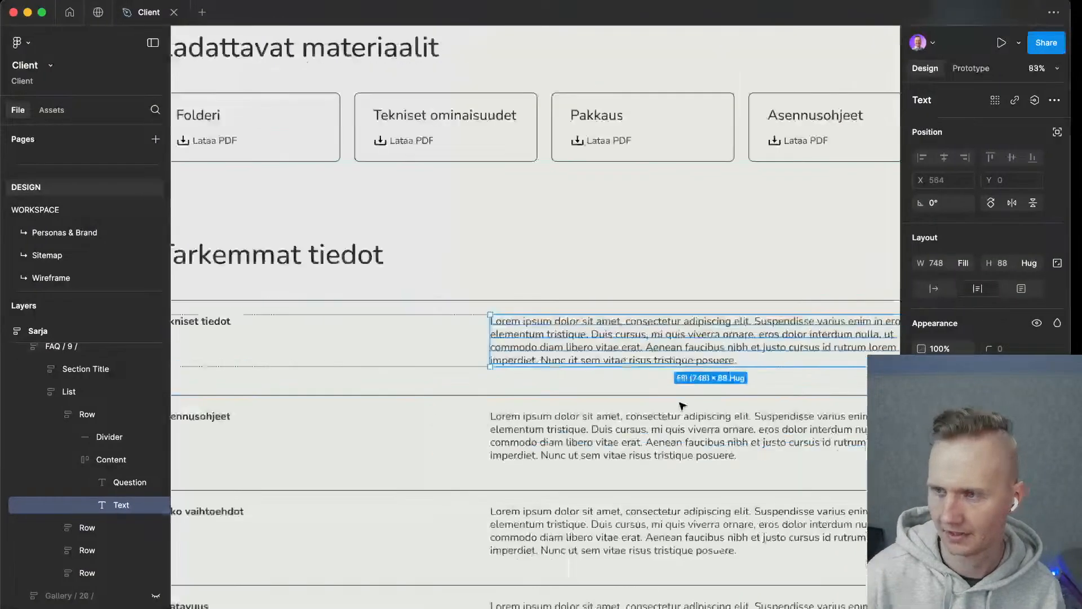
scroll(597, 265, up, 3)
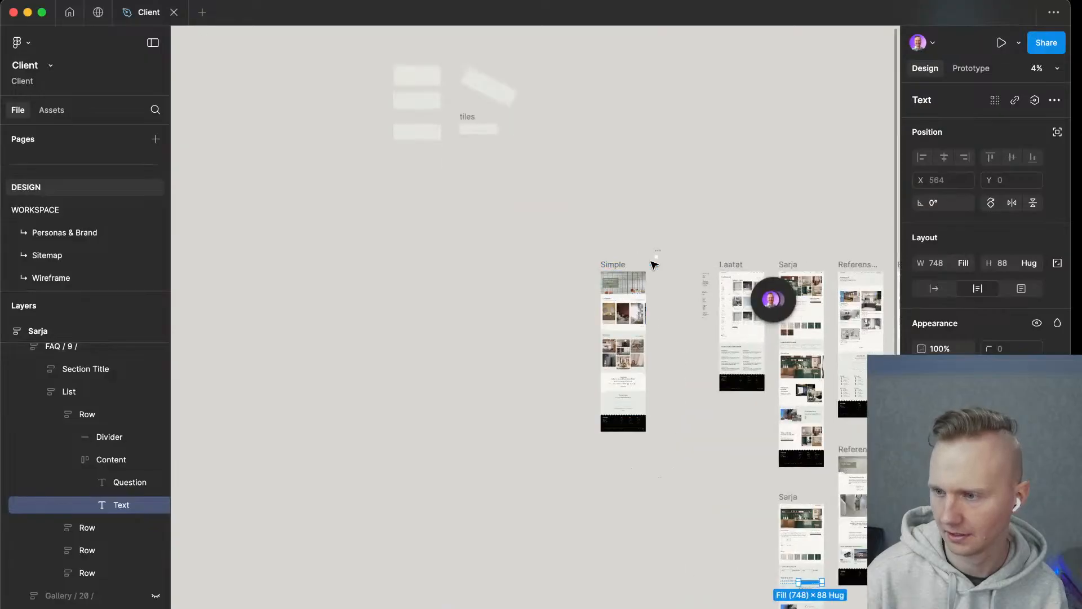
scroll(618, 262, up, 5)
scroll(588, 374, up, 5)
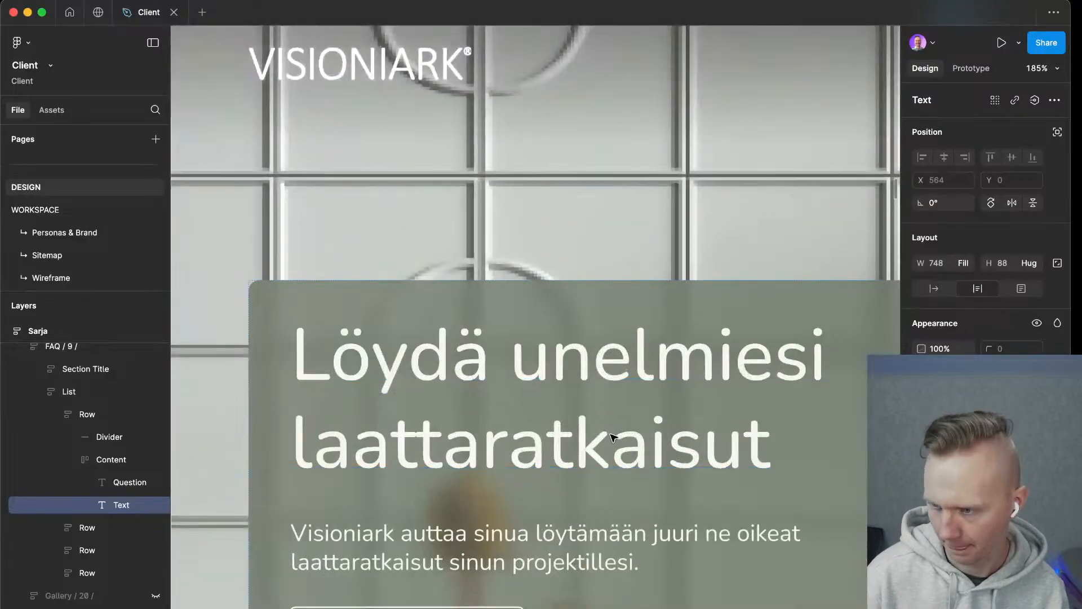
scroll(616, 431, down, 4)
click(589, 147)
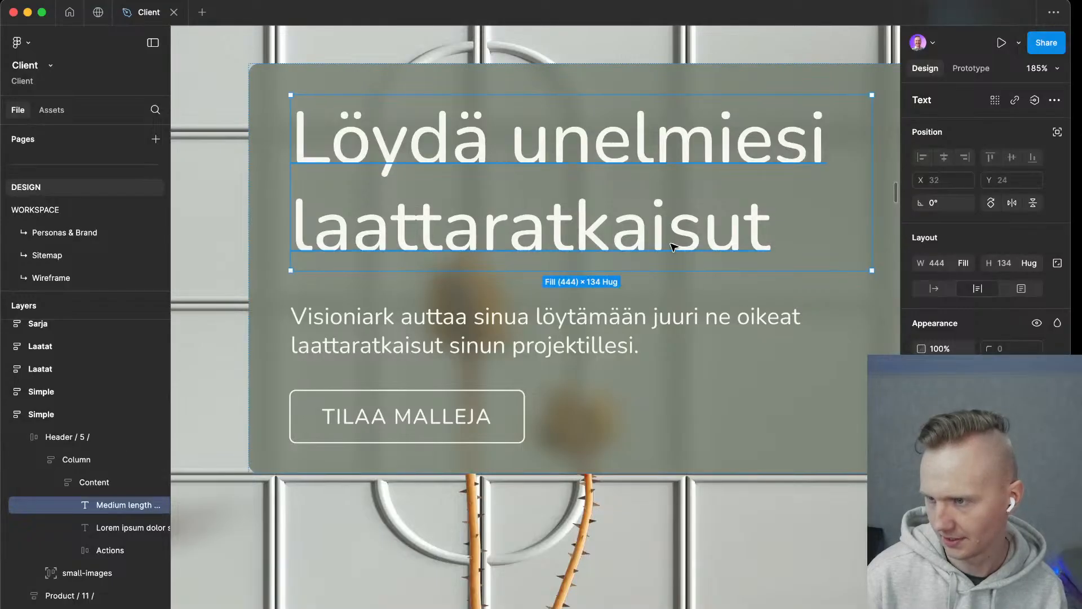
Tighten the hero heading's line height until its text box is 124 high.
scroll(586, 222, up, 3)
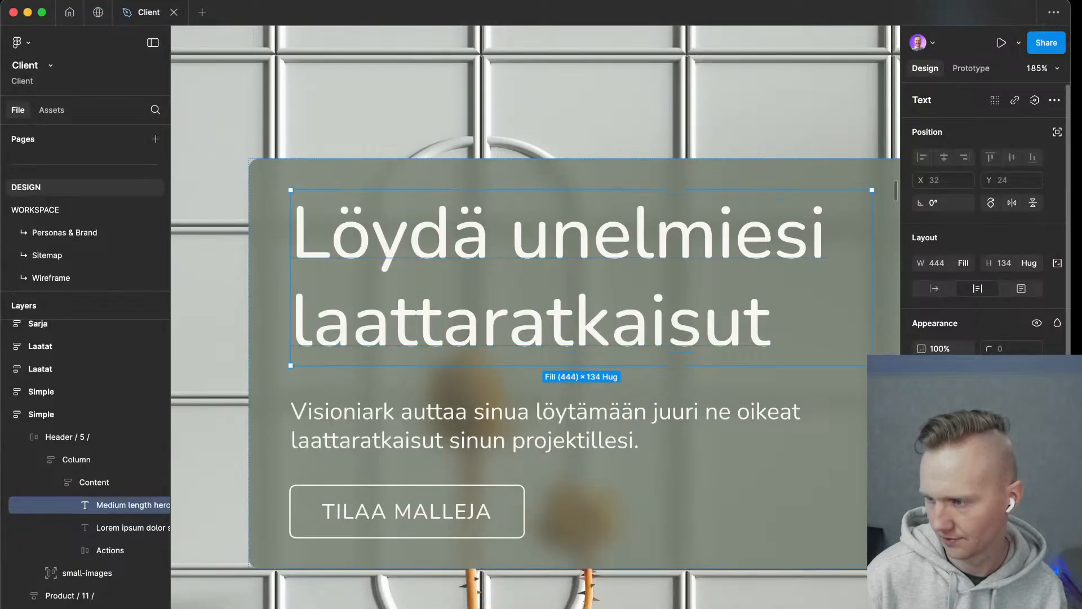
key(alt+shift+comma)
key(alt+shift+comma)
key(alt+shift+comma)
key(alt+shift+comma)
key(alt+shift+comma)
key(alt+shift+comma)
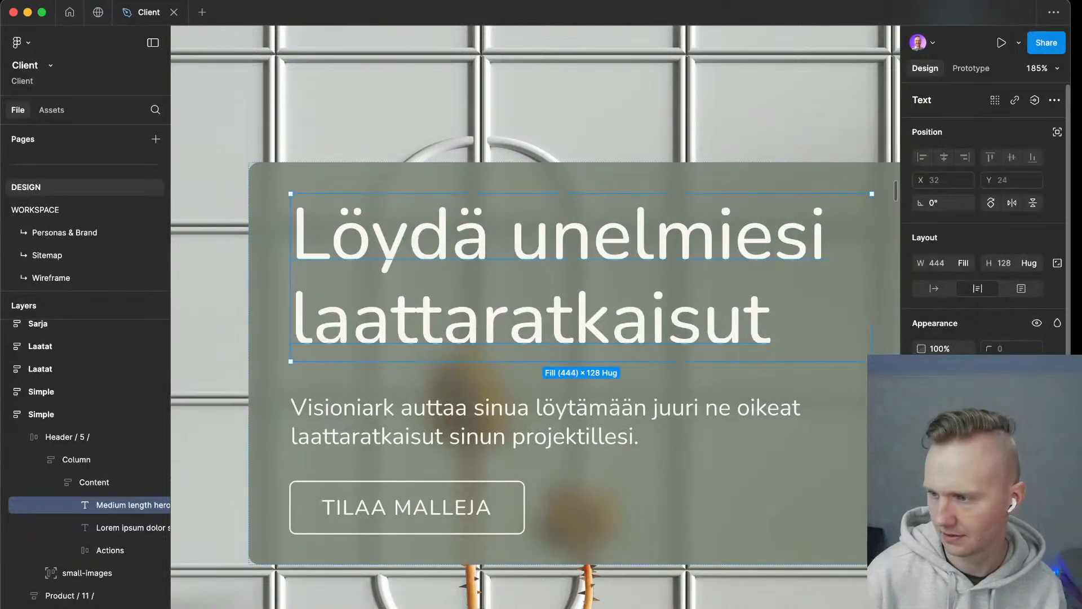
key(alt+shift+comma)
key(alt+shift+comma)
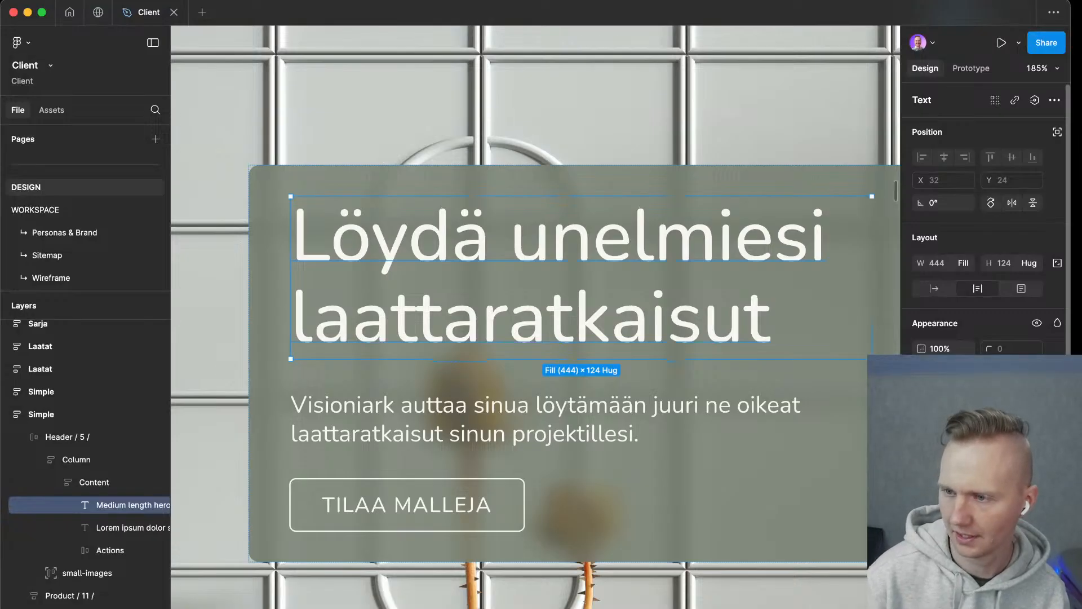
Switch back to Webflow and tighten the line height of the All H2 Headings tag and the heading-style-h2 class.
key(ctrl+Left)
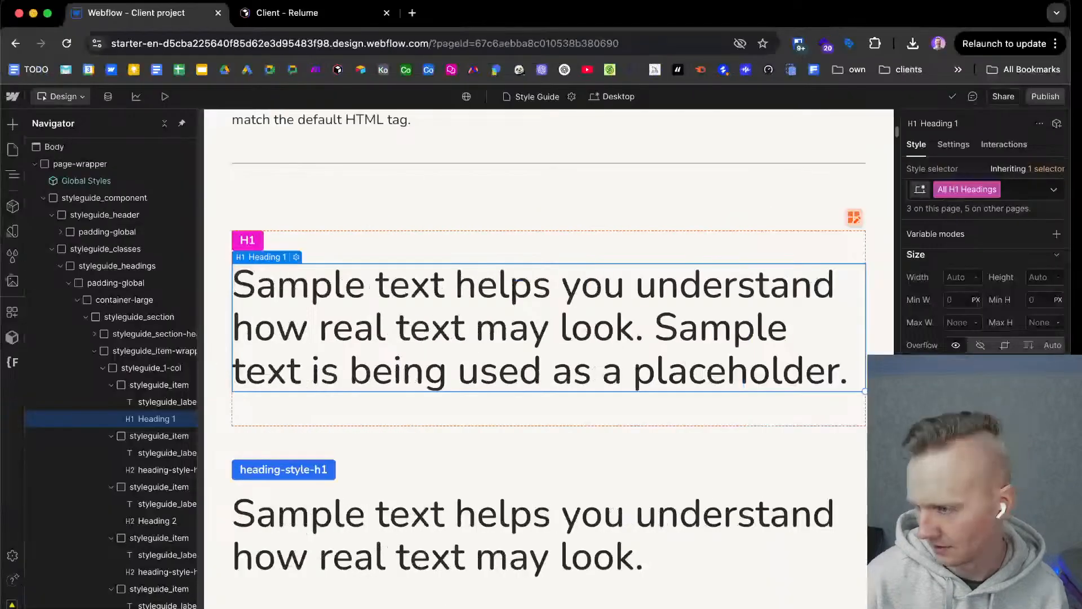
click(709, 539)
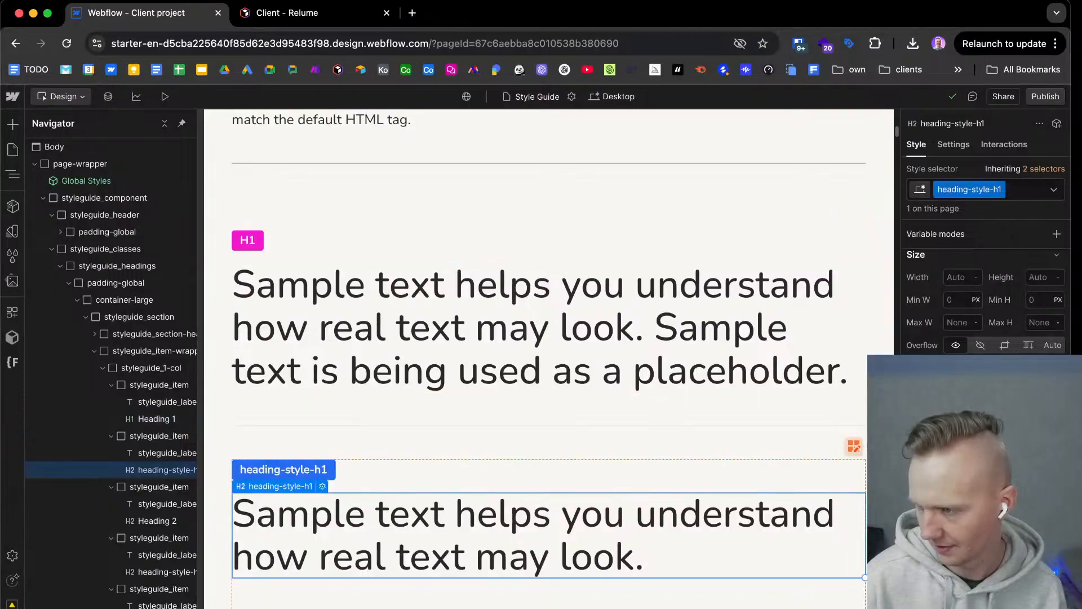
scroll(688, 496, down, 3)
scroll(676, 496, down, 4)
click(607, 448)
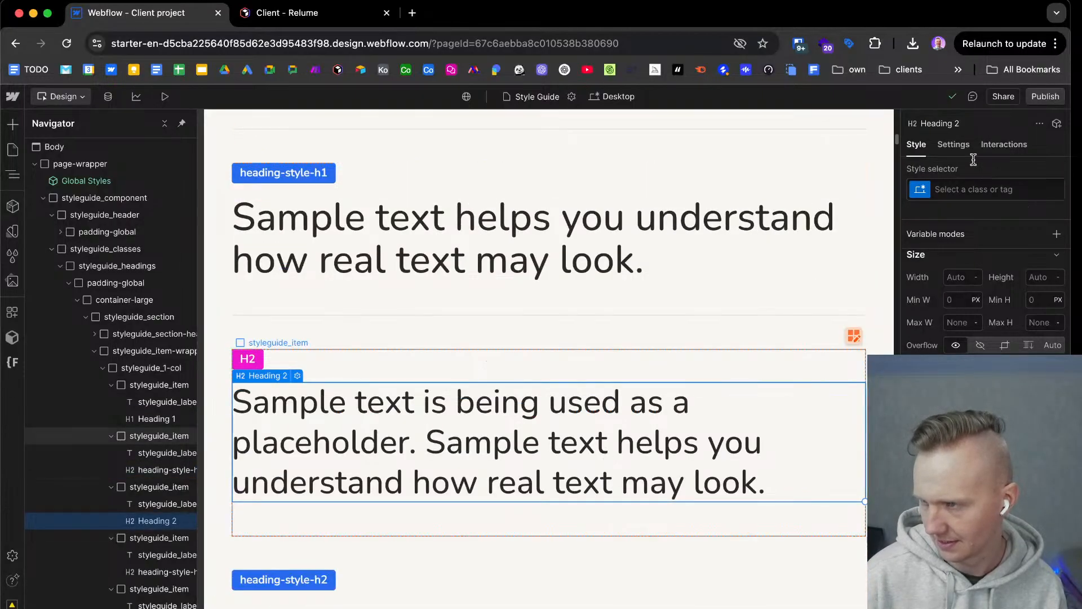
click(978, 190)
click(964, 270)
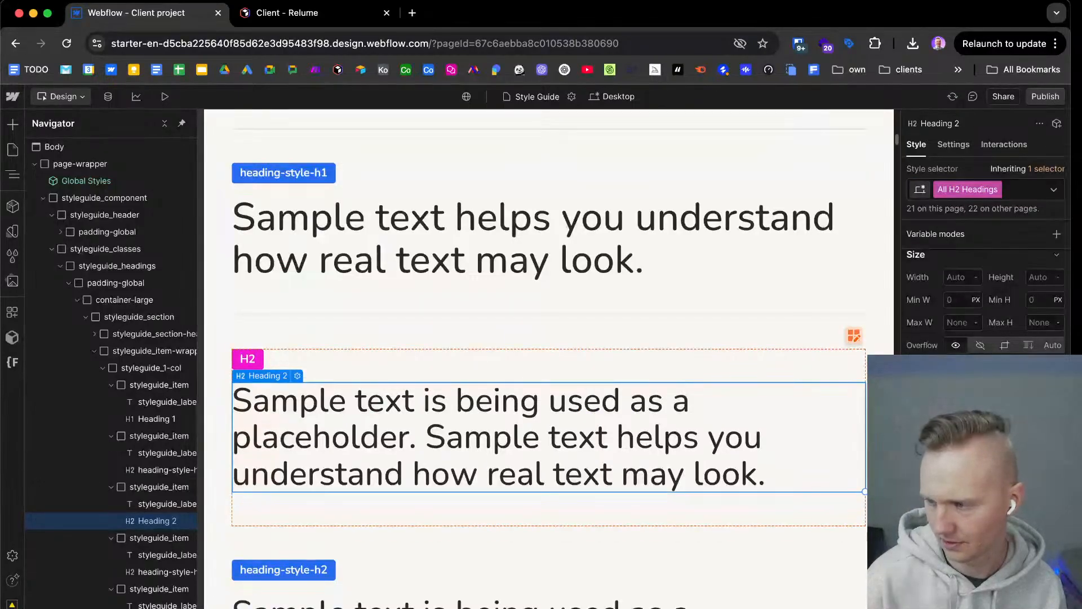
scroll(666, 516, down, 5)
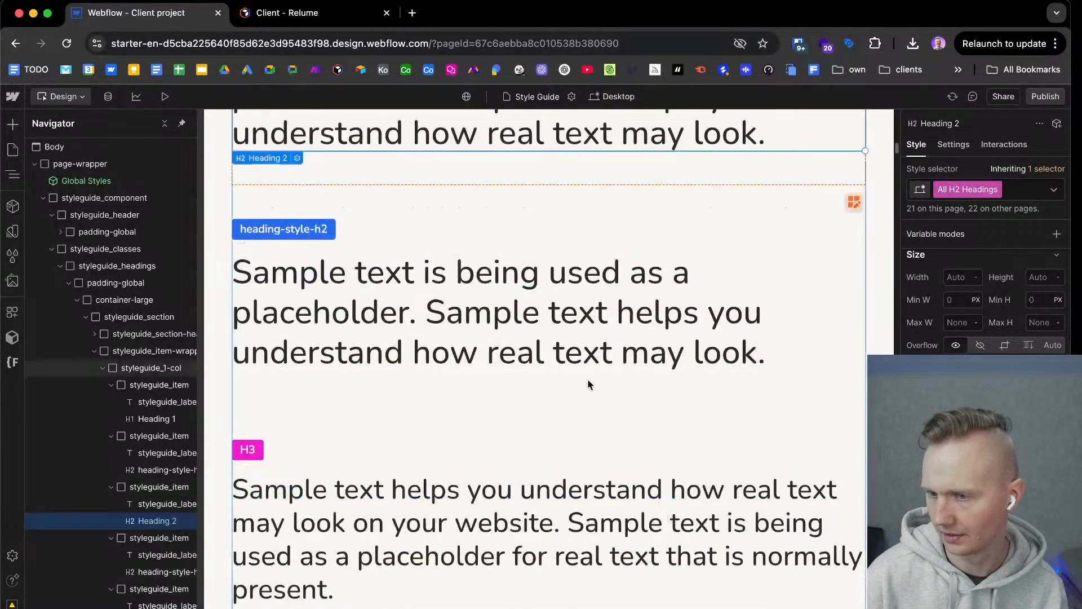
click(653, 369)
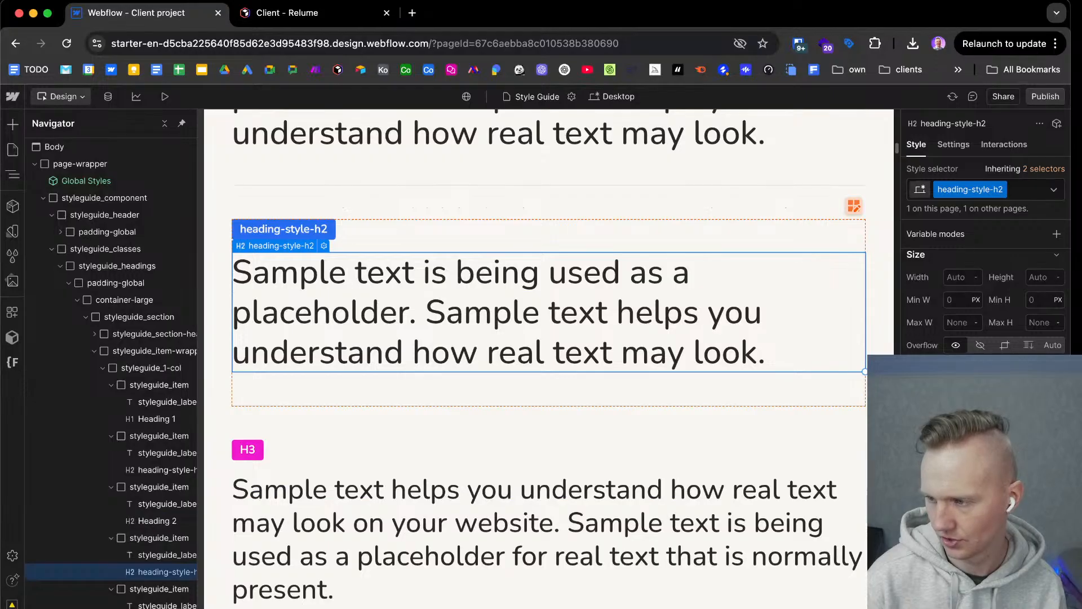
key(Return)
Tighten the line height of the All H3 Headings tag and the matching heading-style-h3 class.
click(725, 545)
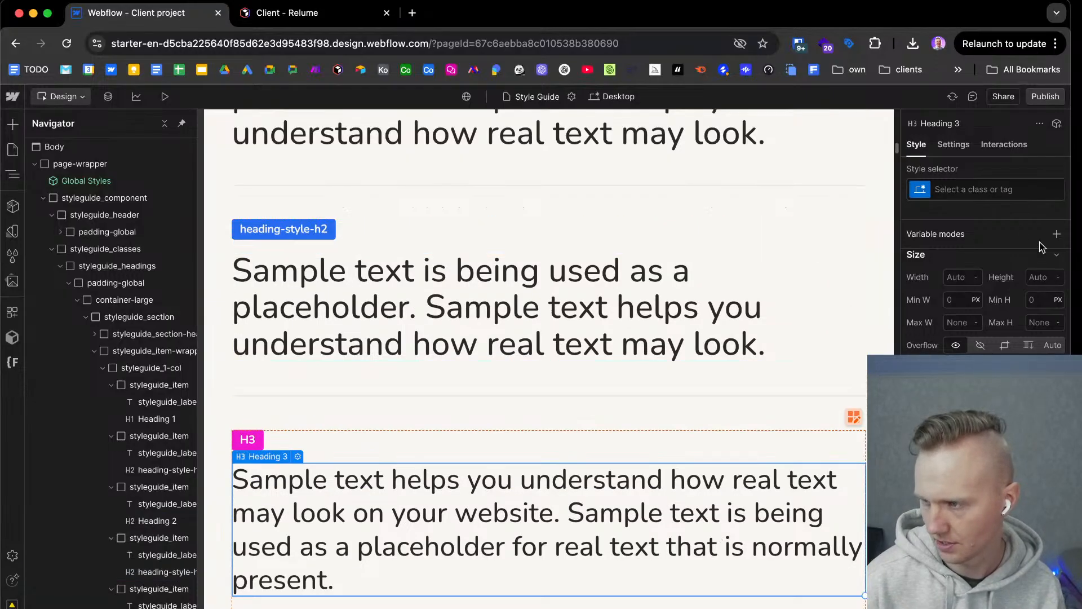
click(993, 192)
key(Return)
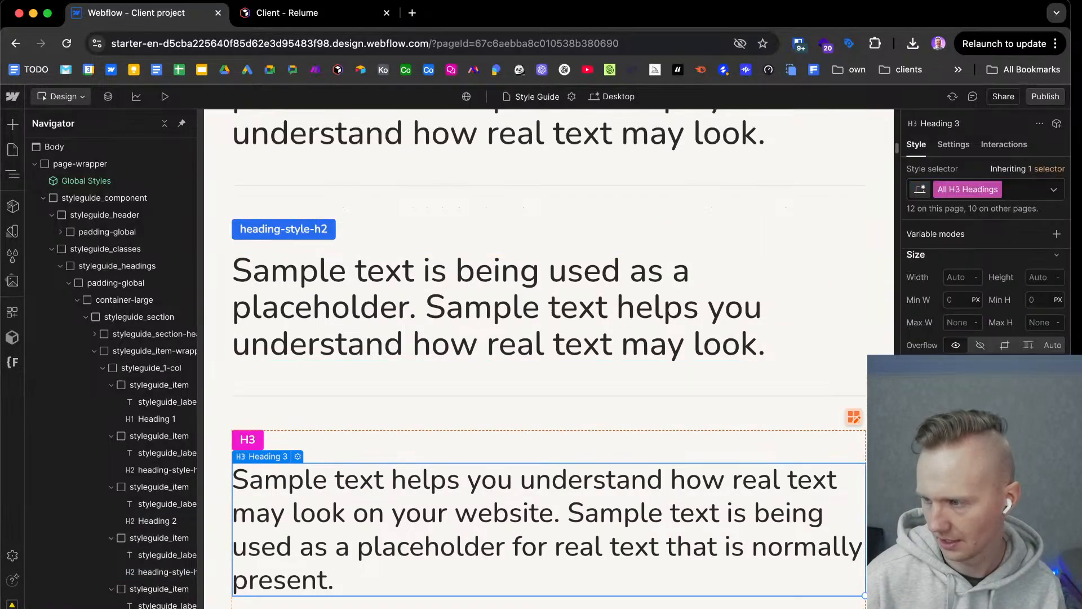
key(Return)
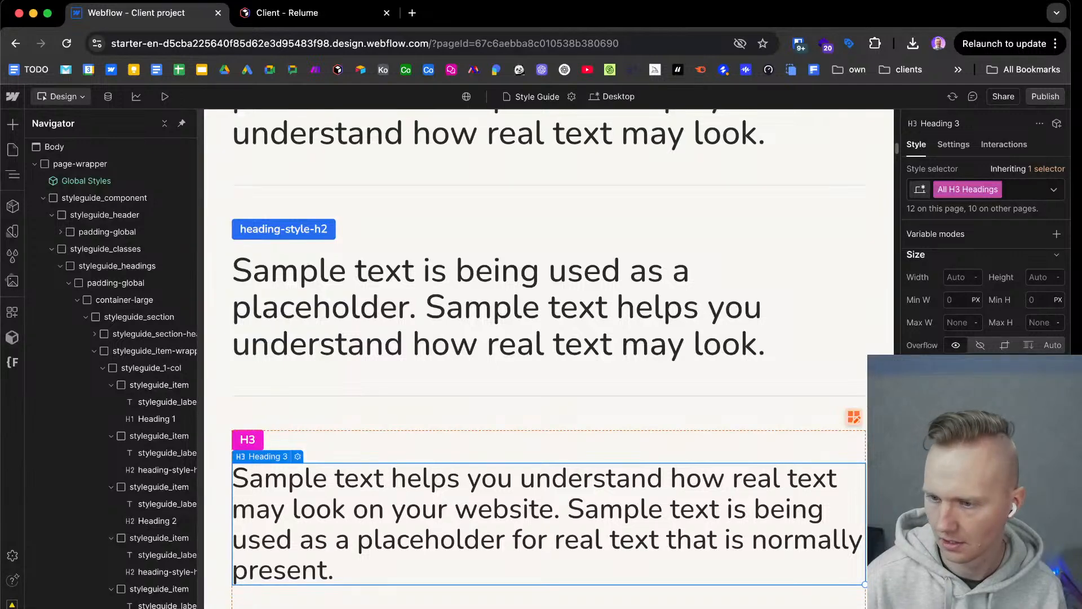
scroll(975, 428, down, 1)
scroll(715, 466, down, 2)
click(686, 602)
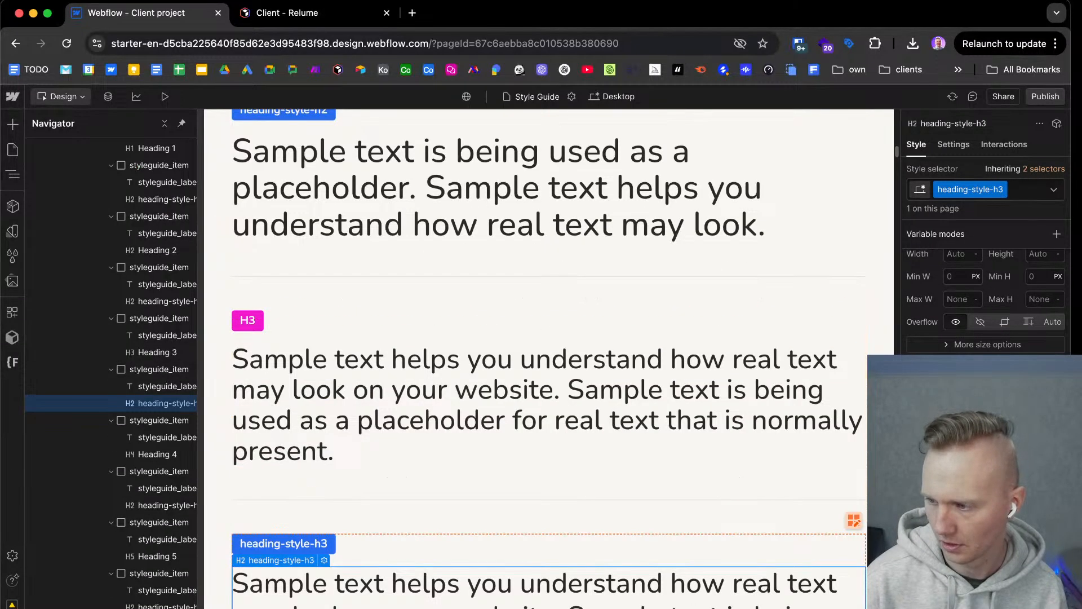
Tighten the line height of the All H4 Headings tag and the heading-style-h4 class by the same amount.
scroll(654, 445, down, 5)
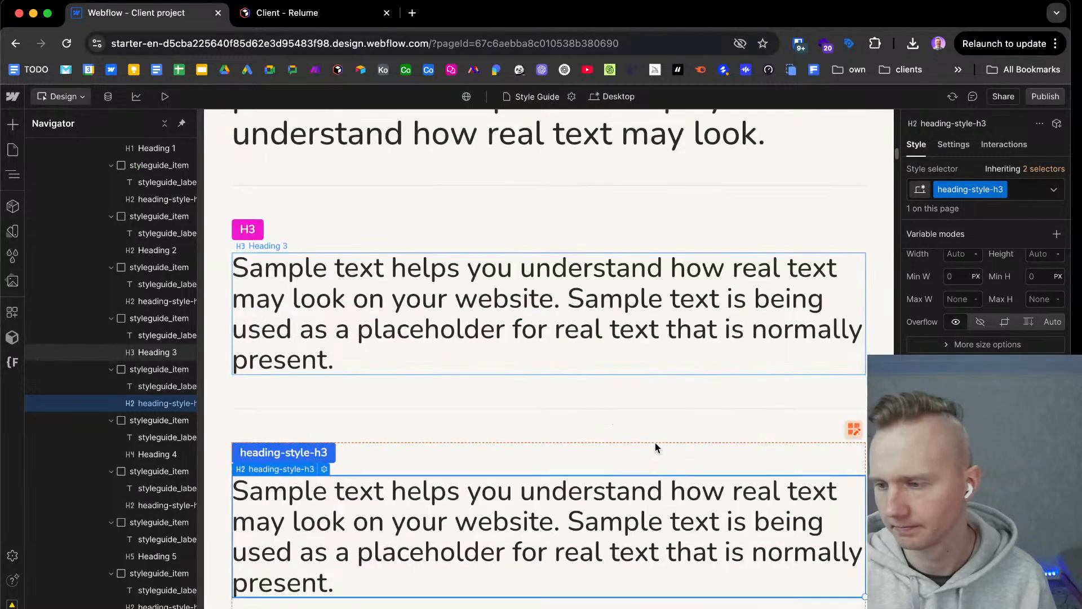
scroll(648, 564, down, 1)
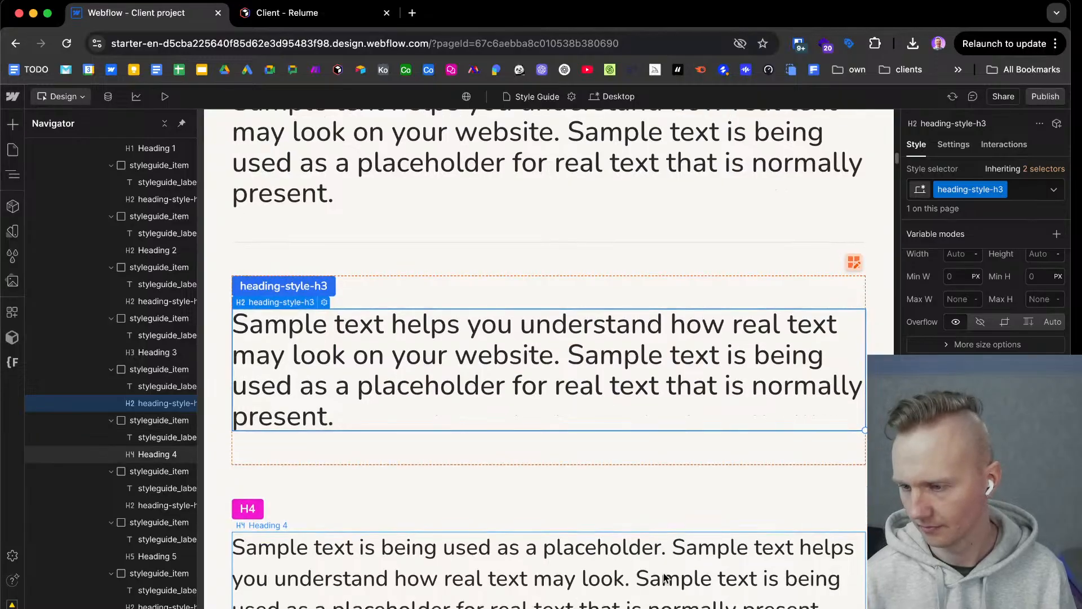
click(665, 580)
scroll(664, 580, down, 2)
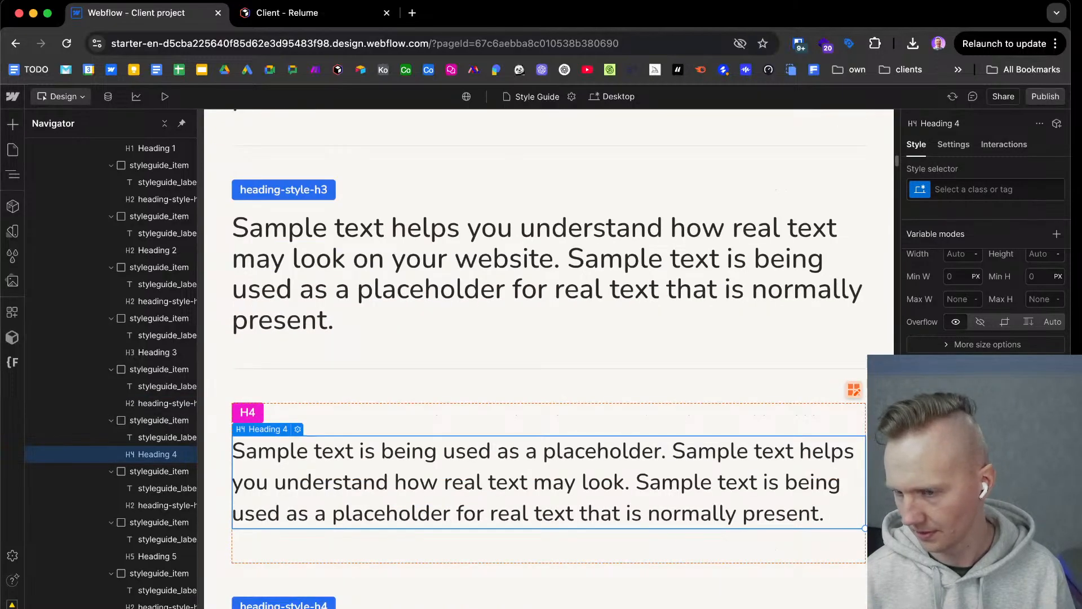
click(996, 194)
click(968, 233)
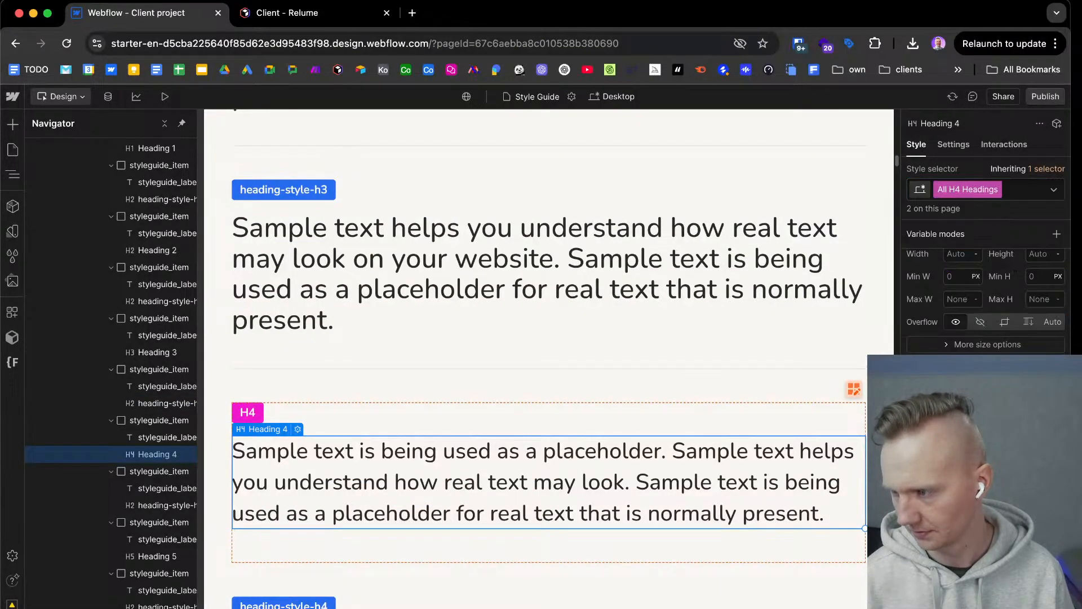
key(alt+Down)
key(alt+Down)
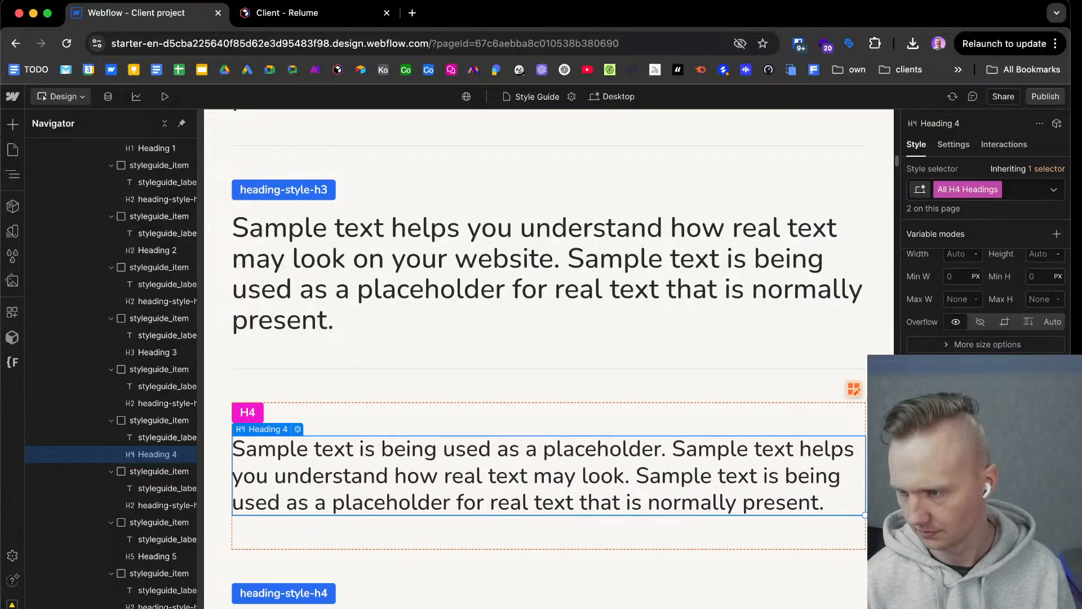
scroll(816, 406, down, 3)
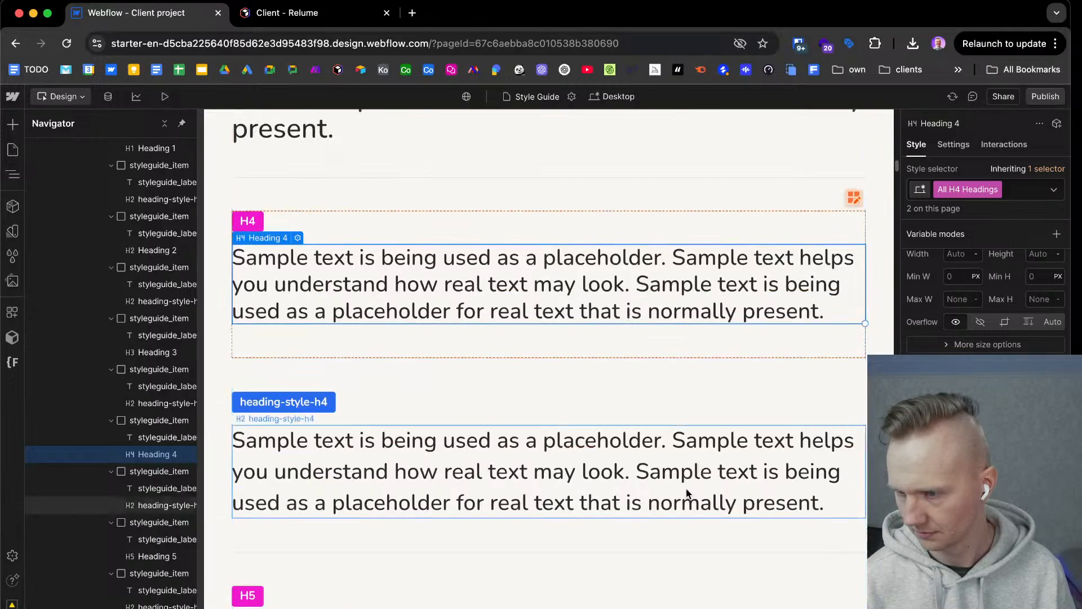
click(549, 472)
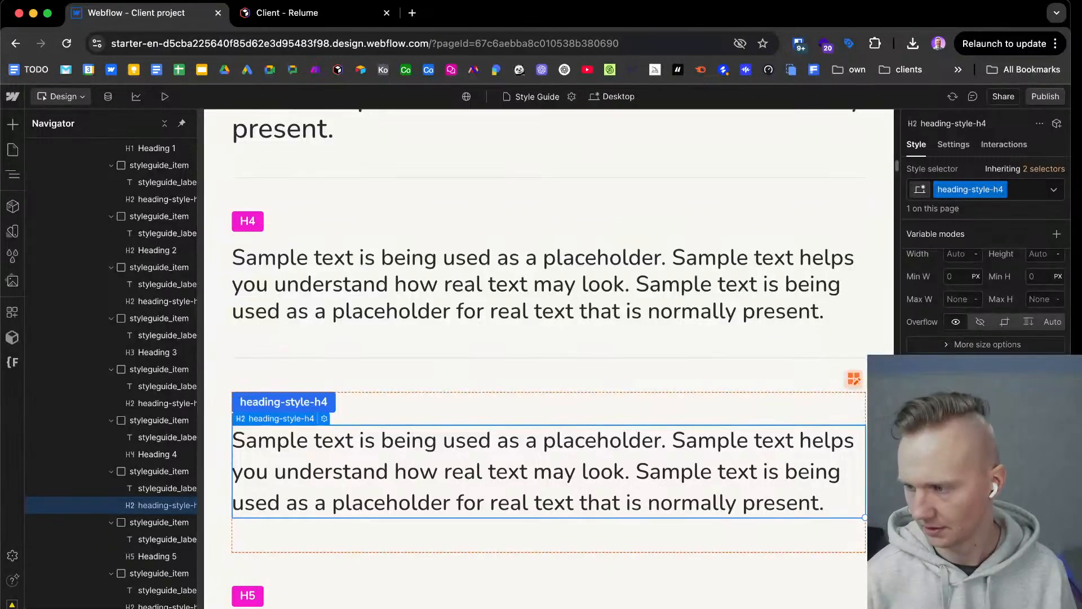
key(alt+Down)
key(alt+Down)
Tighten the line height of the All H5 Headings tag and the heading-style-h5 class.
scroll(620, 454, down, 2)
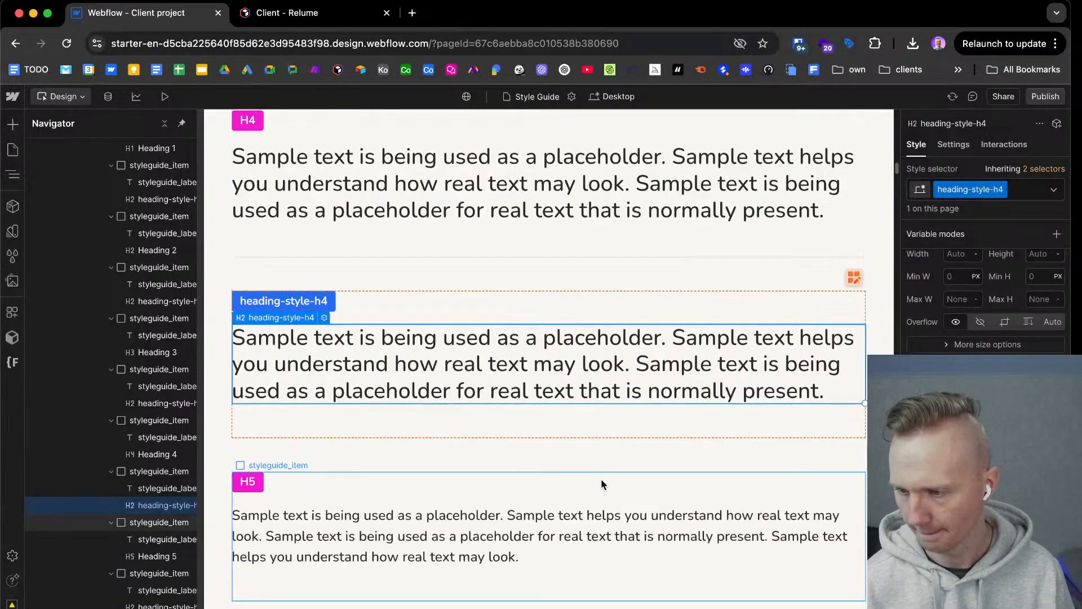
click(598, 522)
click(988, 189)
key(Return)
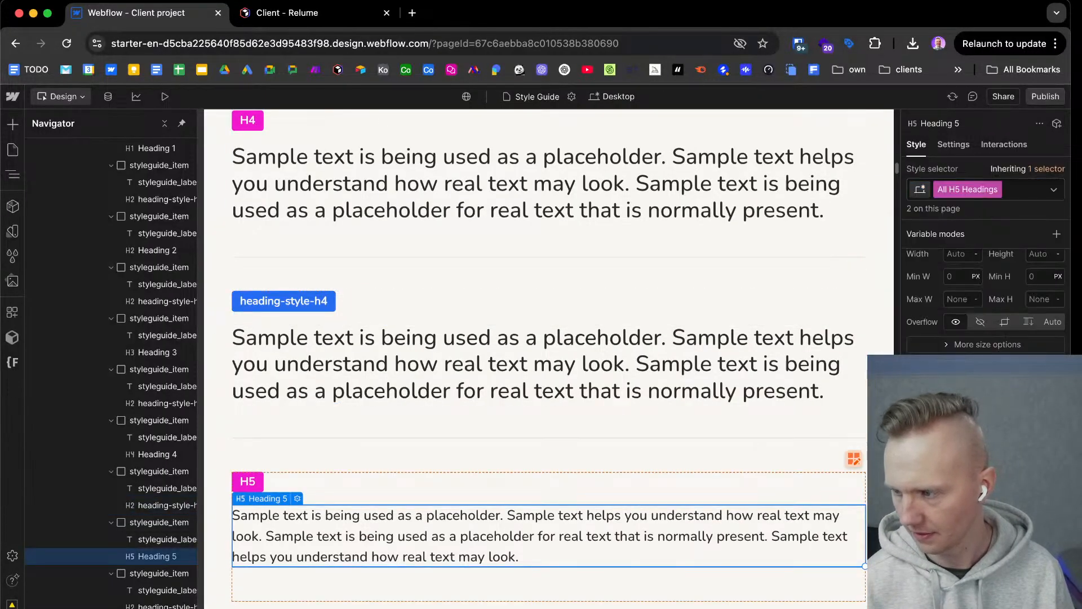
key(alt+Down)
key(alt+Down)
key(alt+Down)
key(alt+Down)
key(alt+Down)
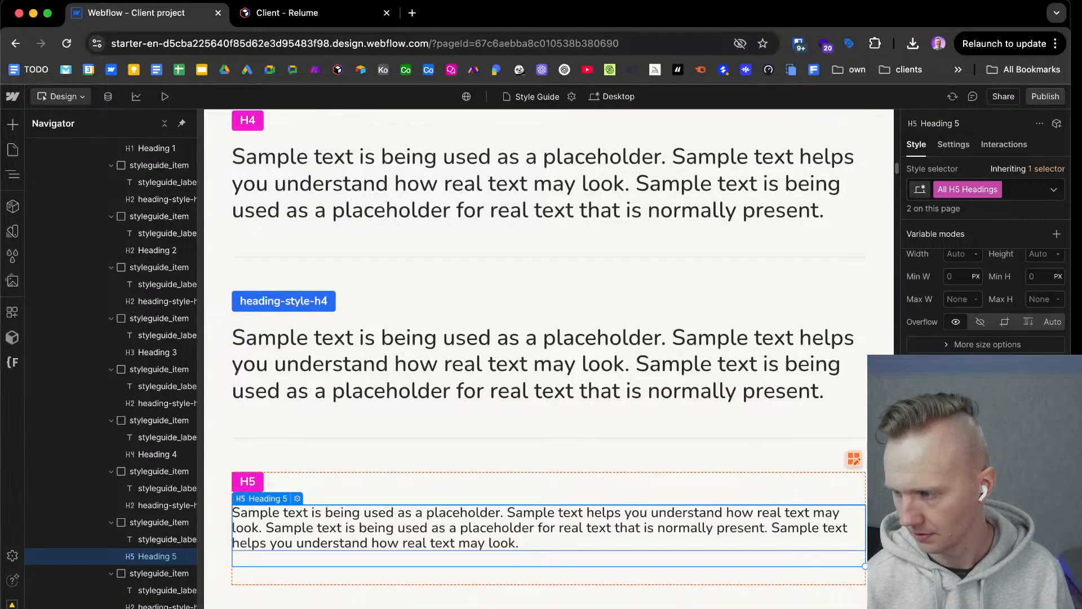
scroll(742, 413, down, 4)
click(611, 512)
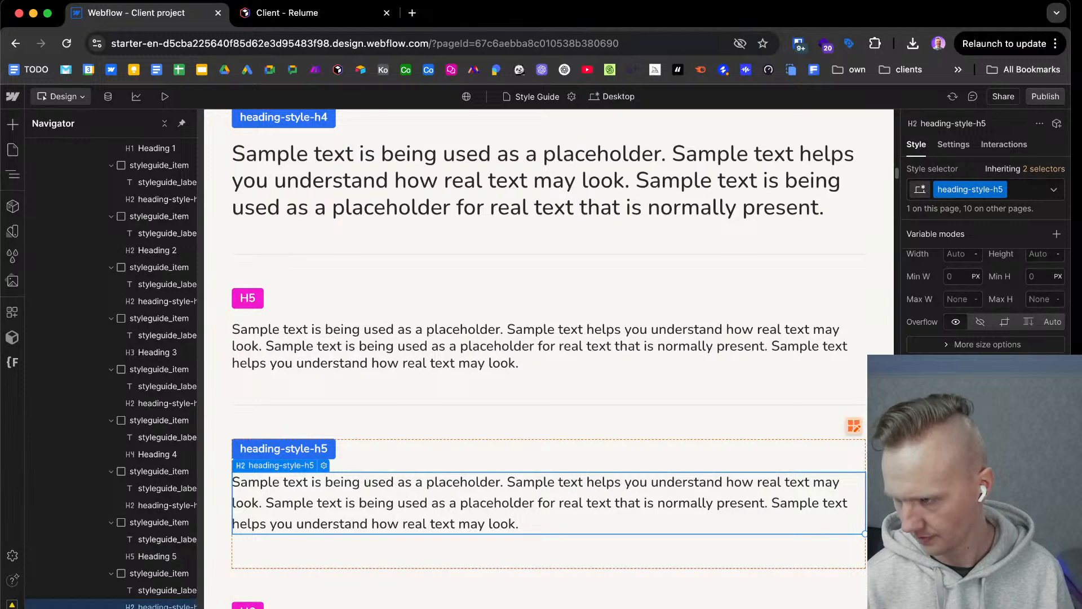
key(Return)
Tighten the line height of the All H6 Headings tag using the H6 sample.
scroll(447, 360, down, 2)
click(537, 542)
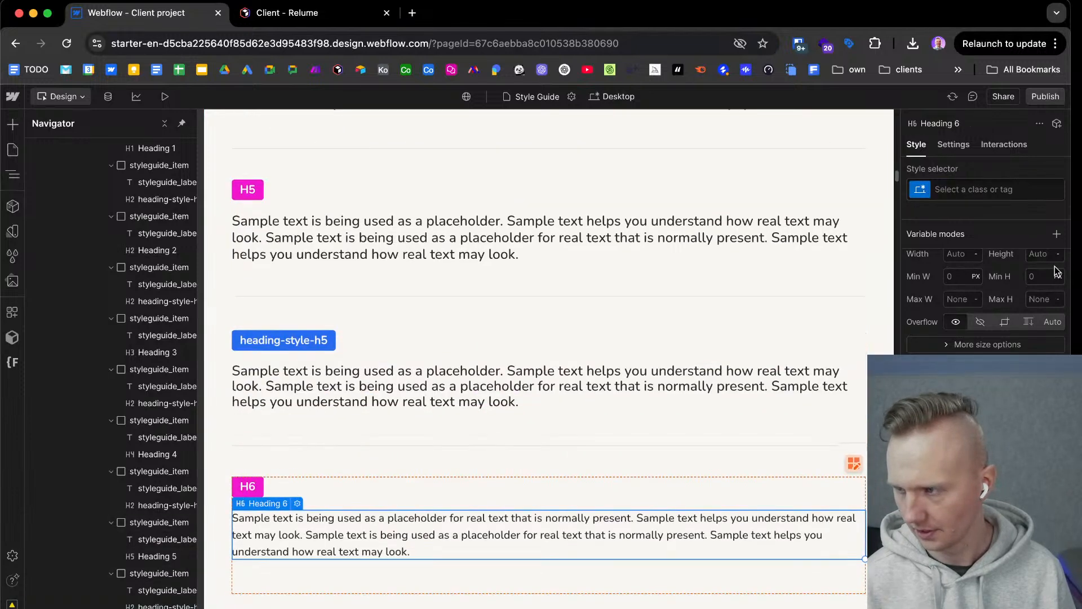
click(990, 190)
key(Return)
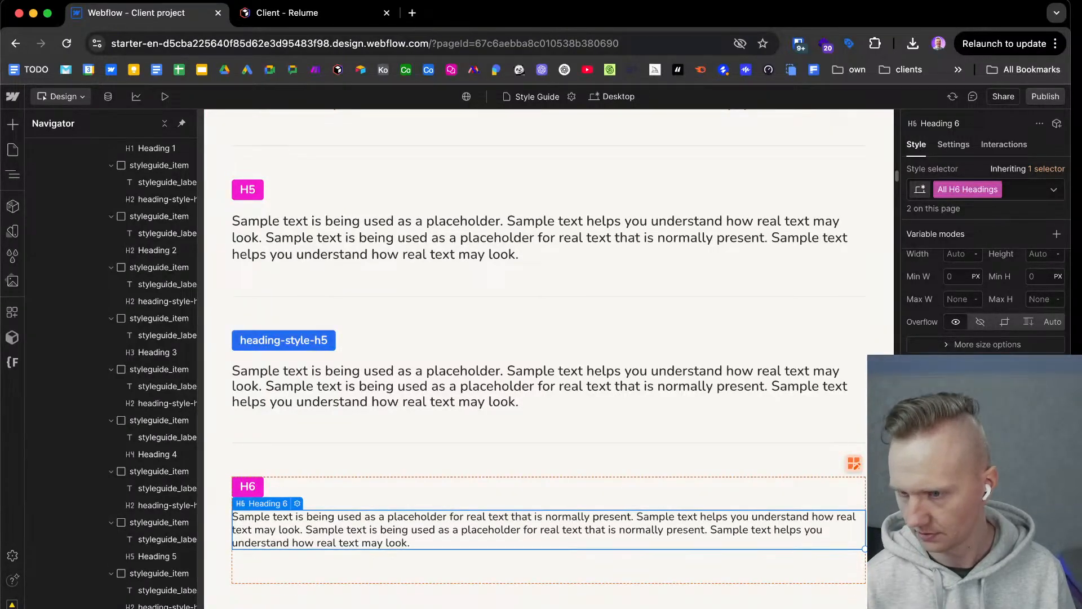
Compare the two H5 samples and loosen heading-style-h5's line height slightly to match the H5 tag.
click(692, 393)
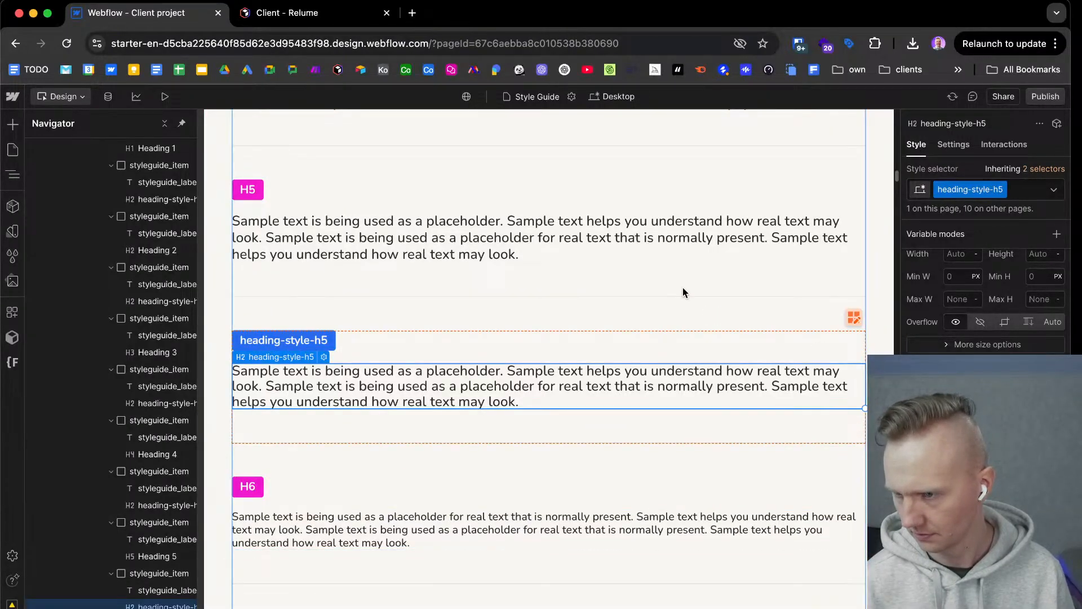
click(633, 242)
click(664, 389)
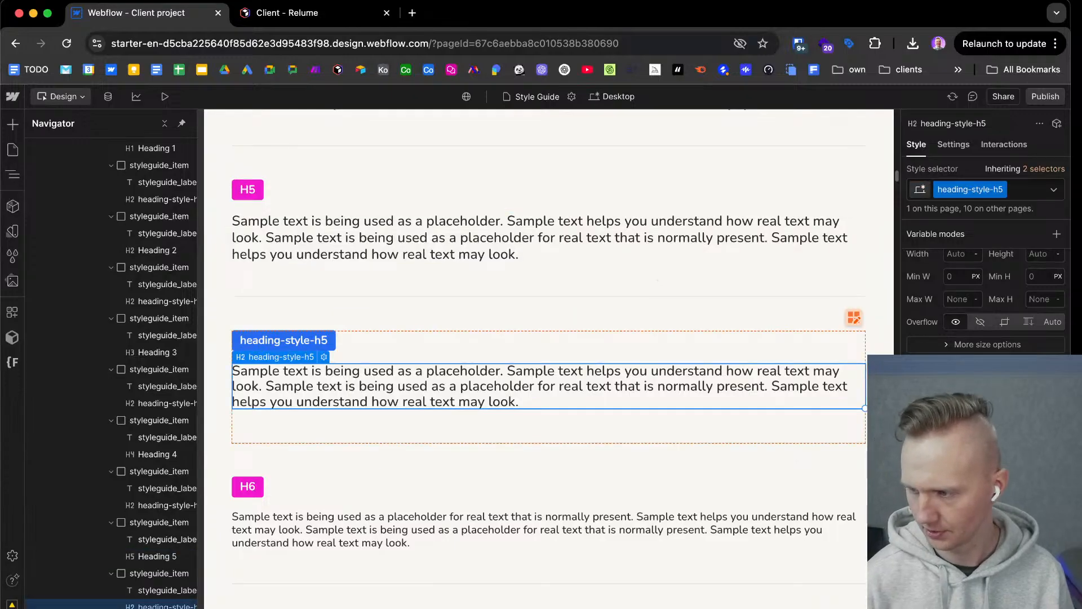
scroll(590, 575, down, 1)
Tighten the line height of the heading-style-h6 class to match the H6 tag.
click(553, 499)
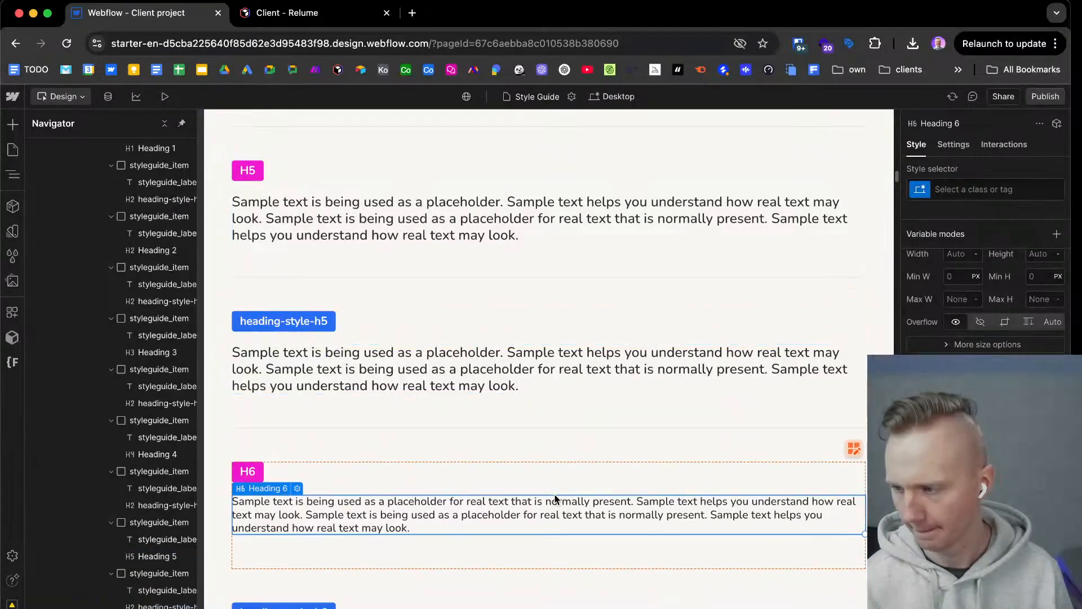
scroll(590, 533, down, 5)
click(590, 504)
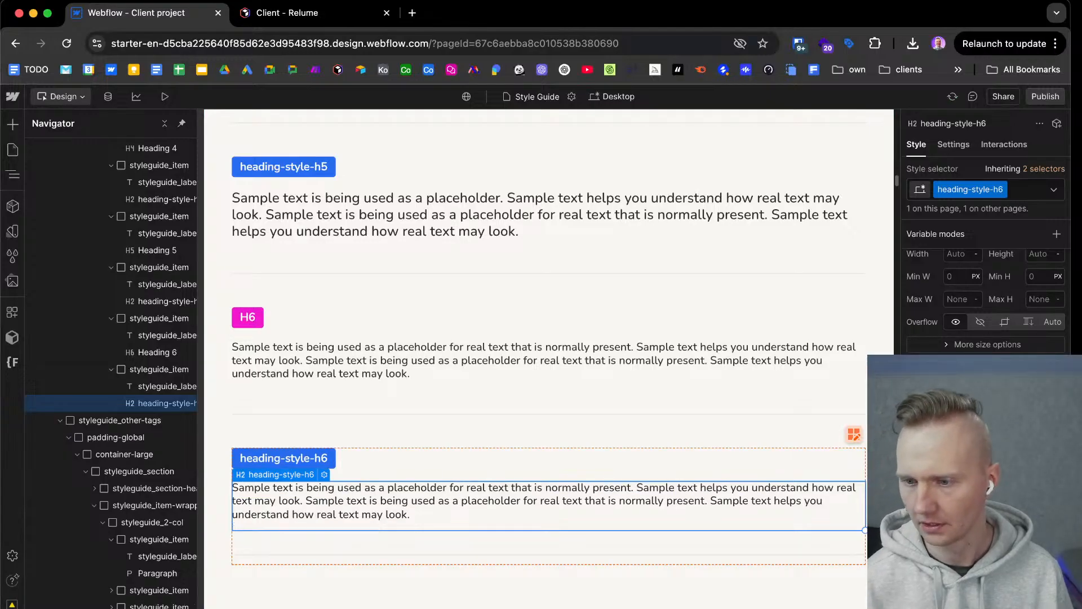
Review the remaining tags, text sizes and text styles in the style guide, and collapse the styleguide_header and styleguide_classes branches.
scroll(628, 341, down, 10)
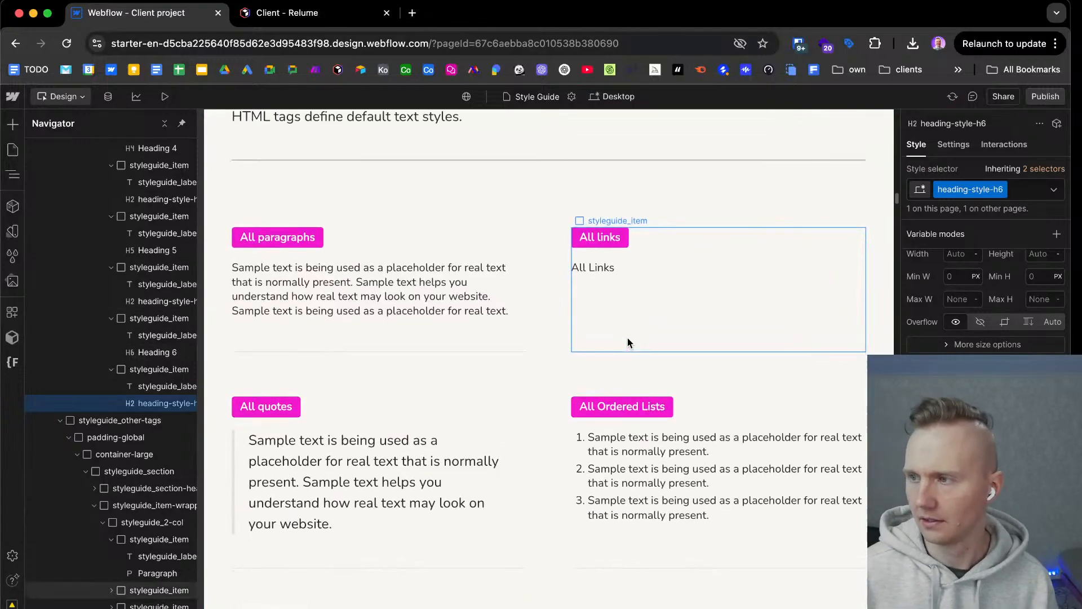
scroll(627, 337, down, 1)
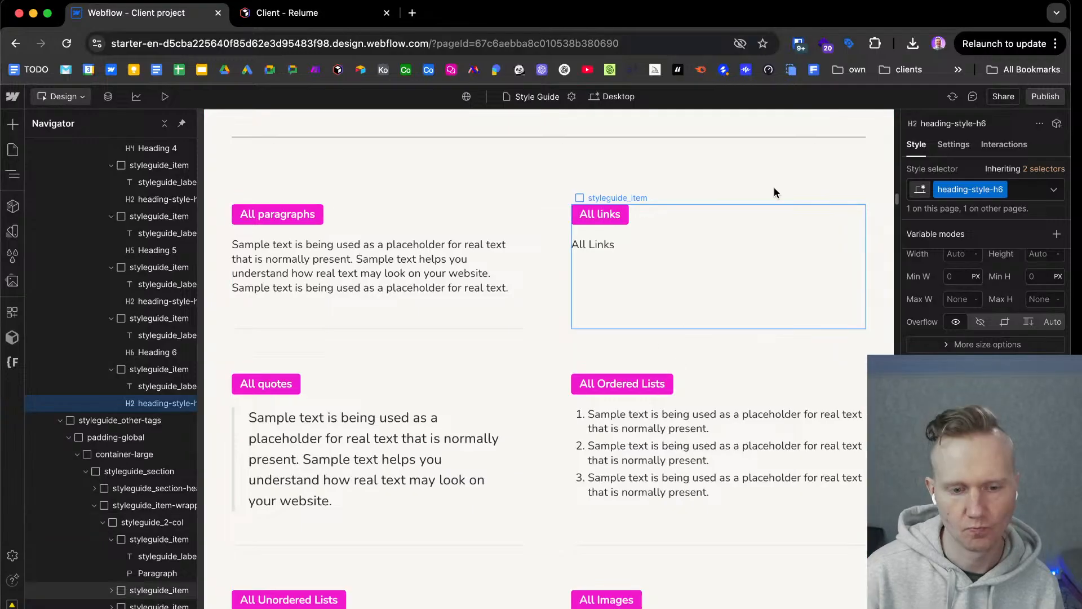
scroll(756, 316, down, 10)
scroll(518, 314, down, 20)
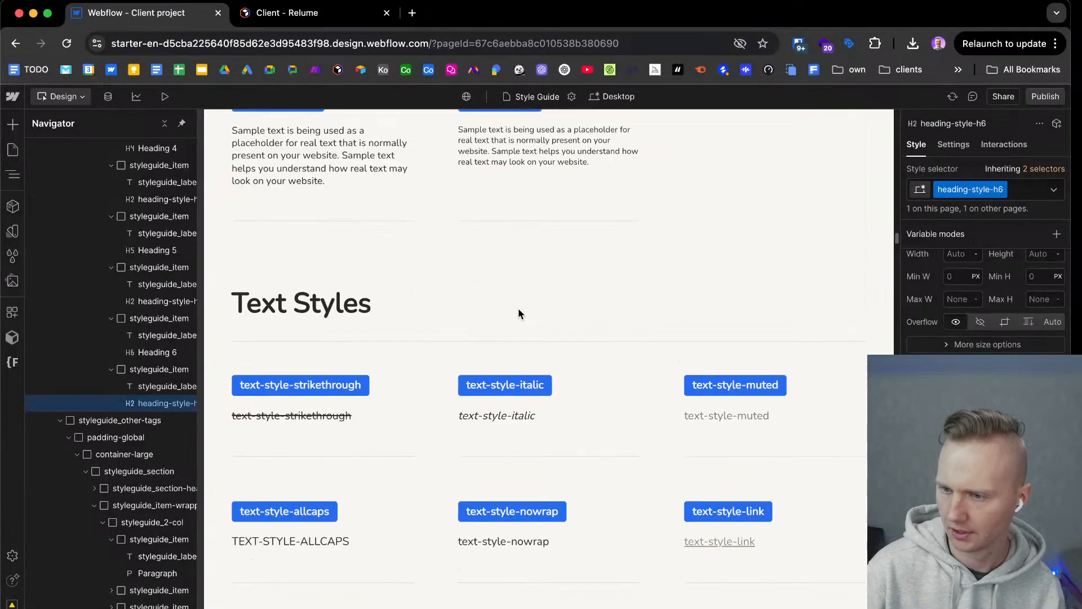
scroll(519, 313, up, 20)
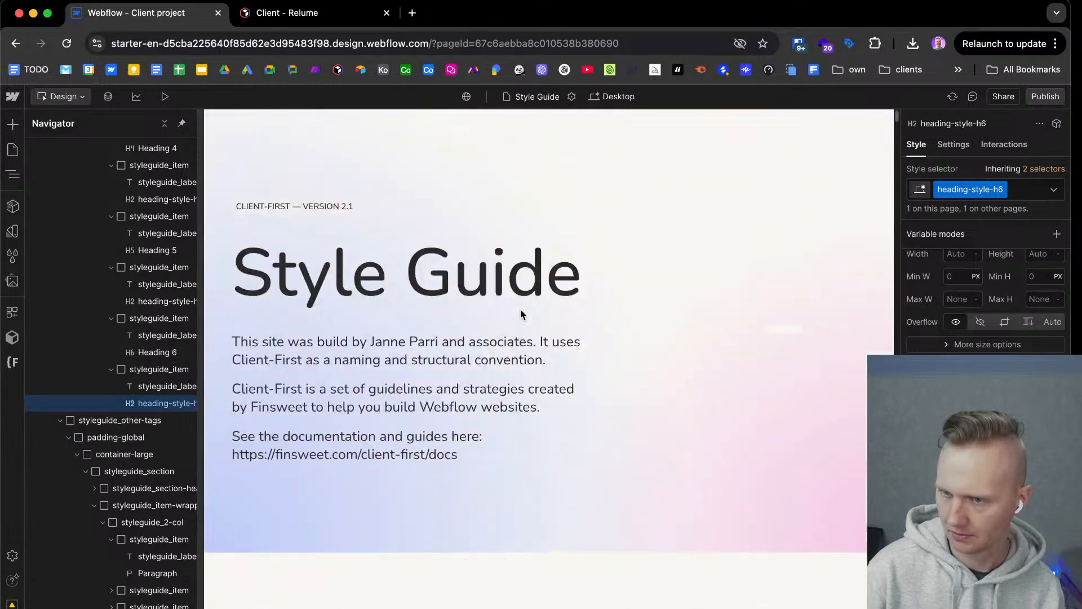
scroll(62, 226, up, 10)
click(52, 215)
click(51, 231)
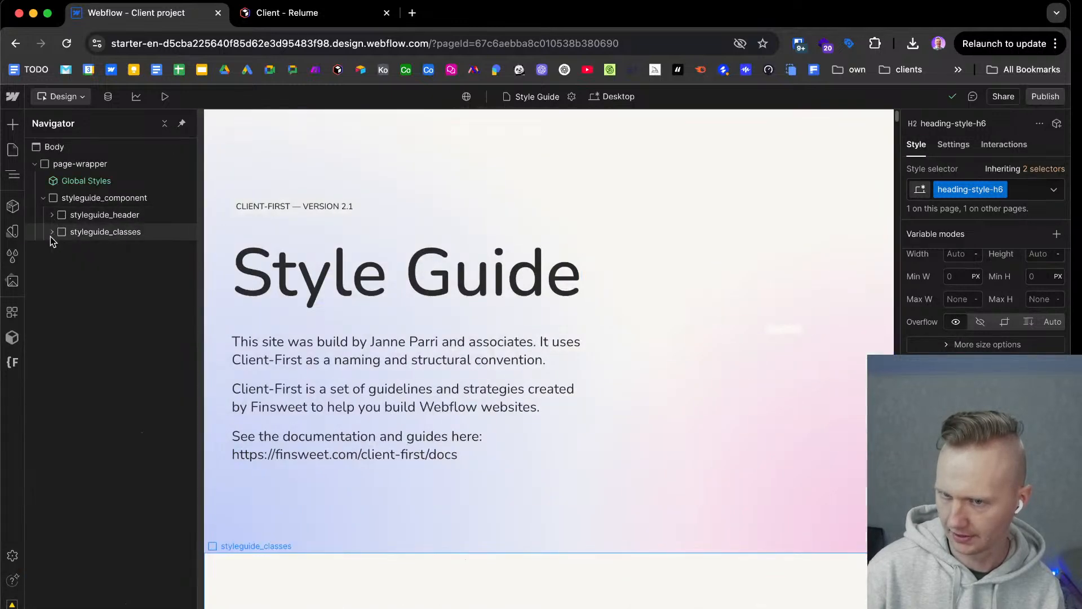
Open the site's Home page and bring up the Relume tools.
click(12, 149)
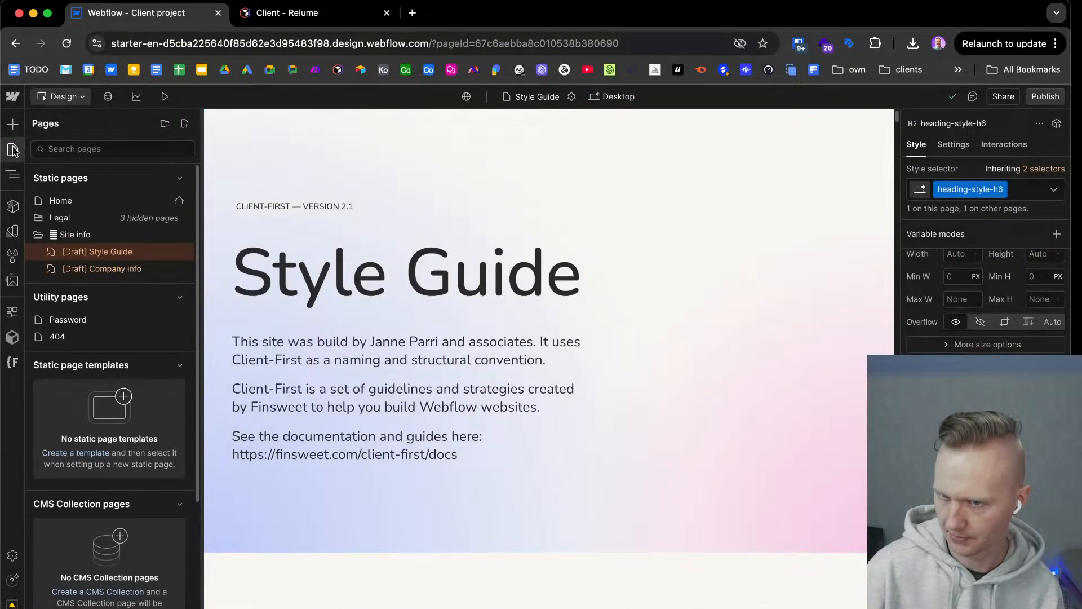
click(79, 201)
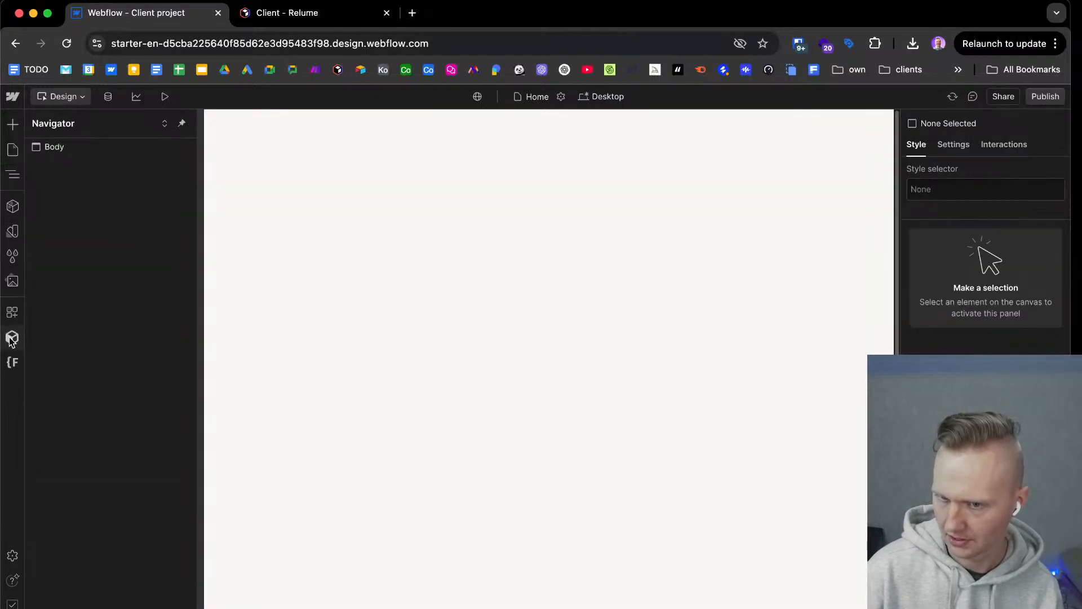
click(11, 339)
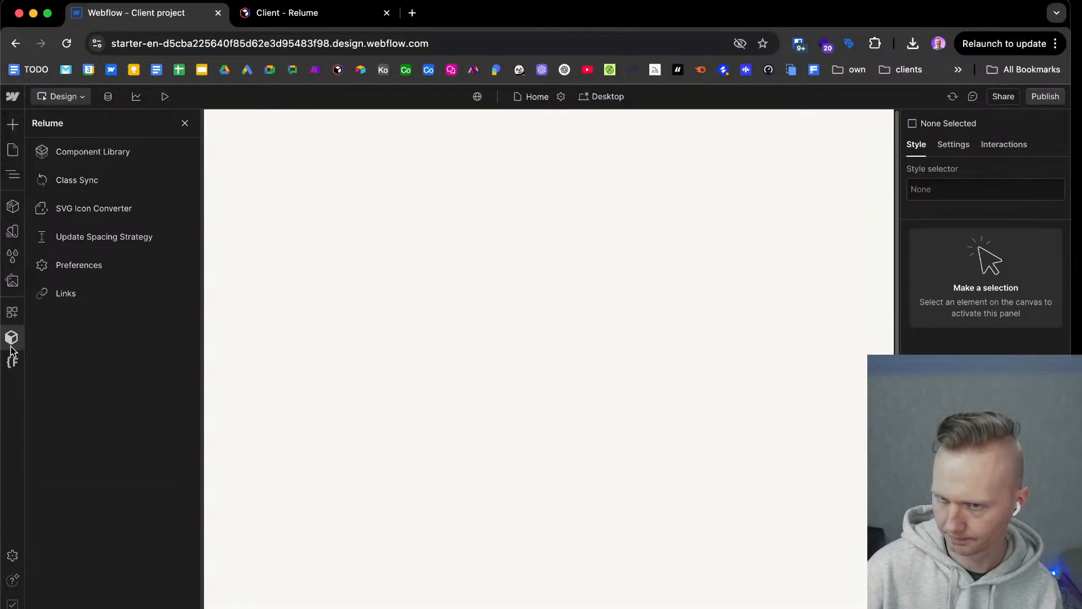
Check Relume's Class Sync mode setting, and open the Relume component library.
click(121, 184)
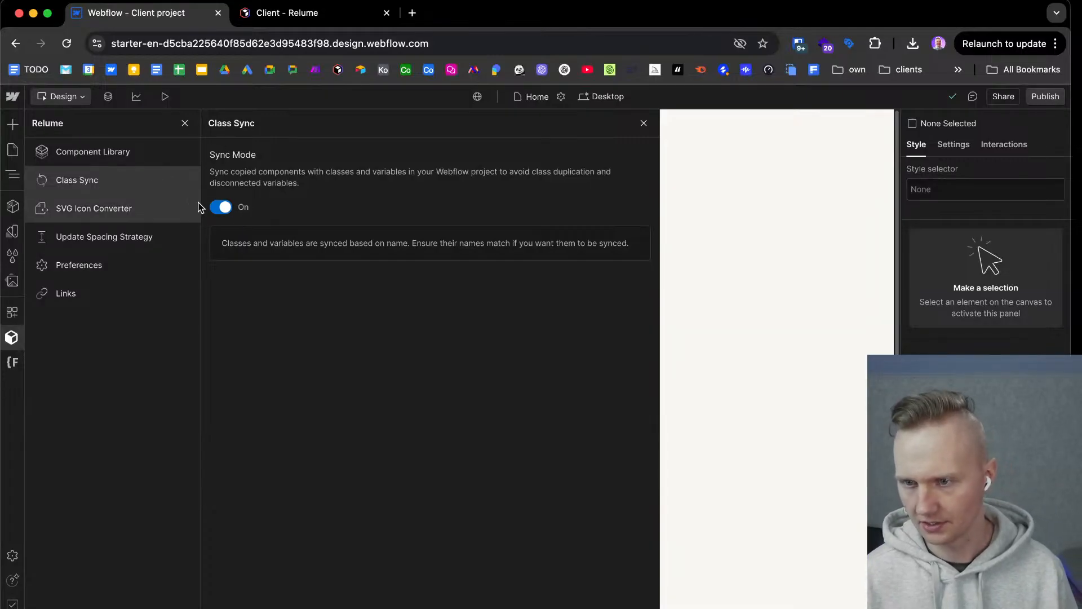
click(11, 338)
click(12, 338)
click(119, 153)
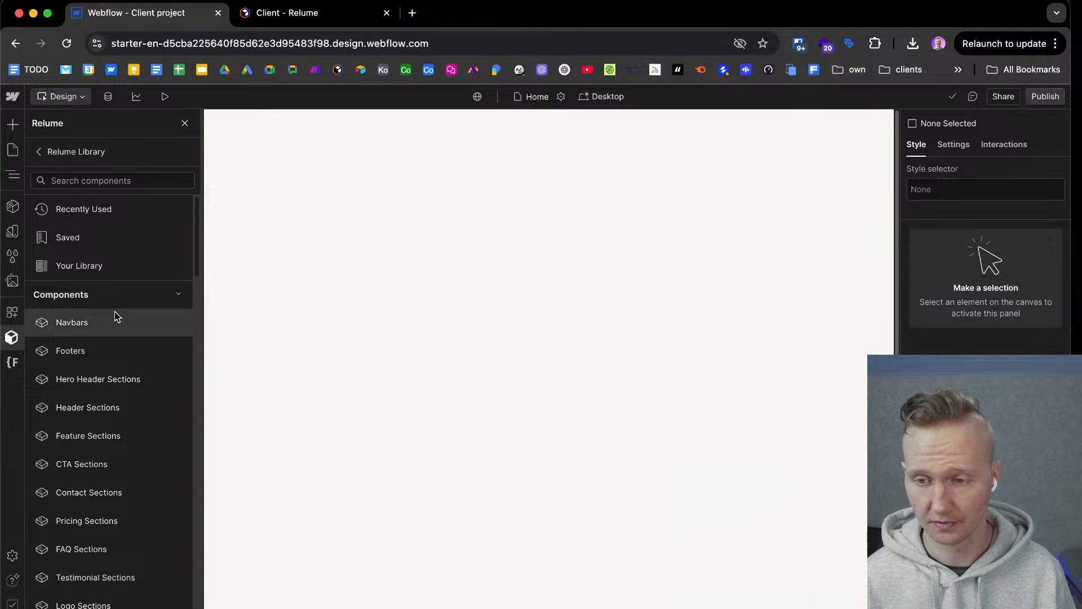
Switch to the Relume project, look over the sitemap and the page wireframes, and open the Koti page's settings.
click(288, 14)
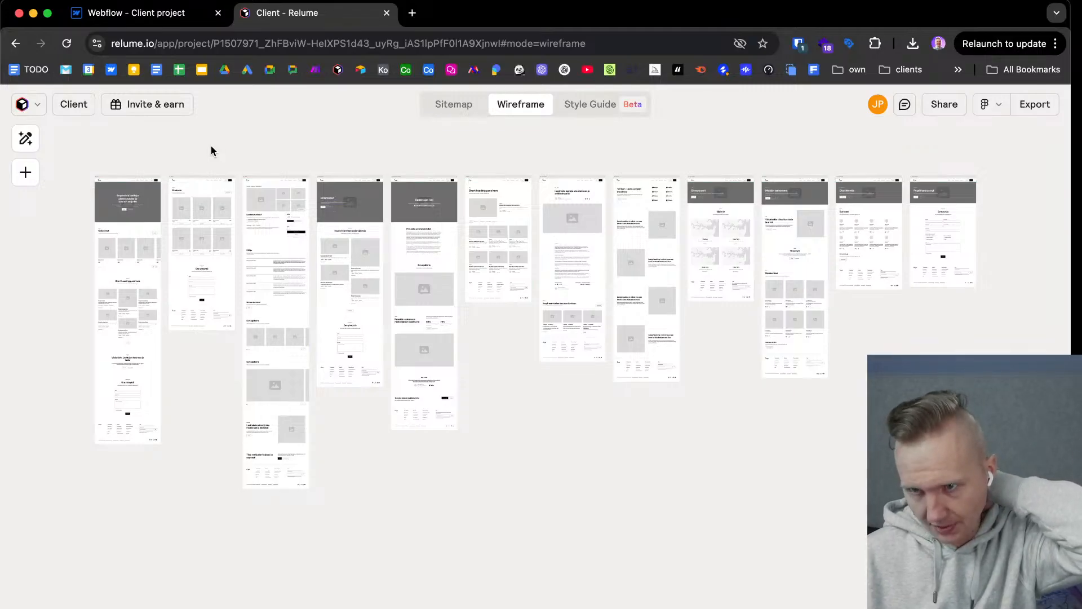
click(440, 117)
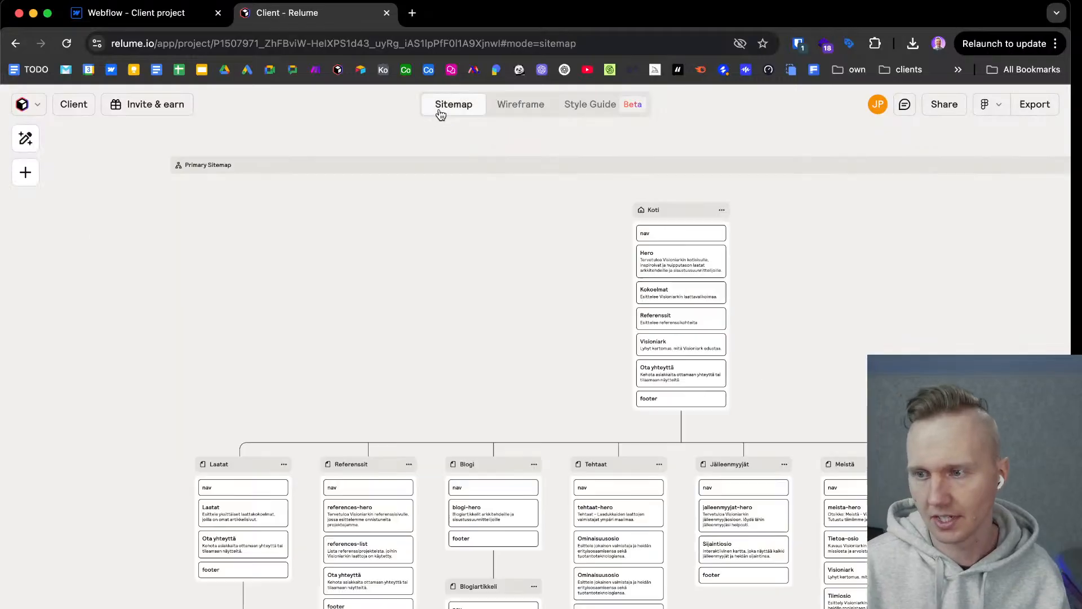
click(517, 112)
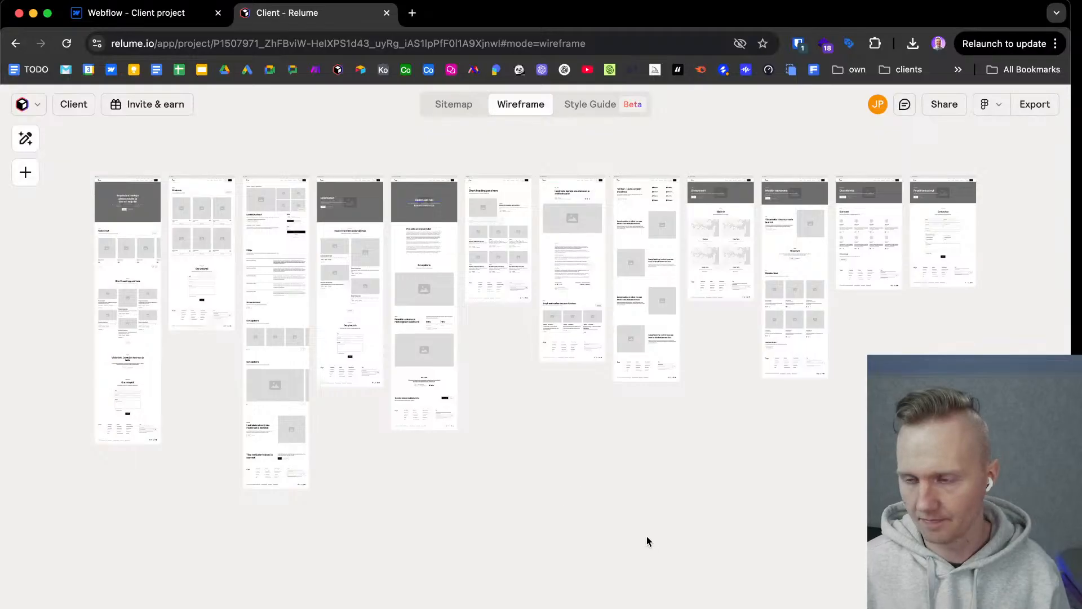
scroll(574, 524, left, 2)
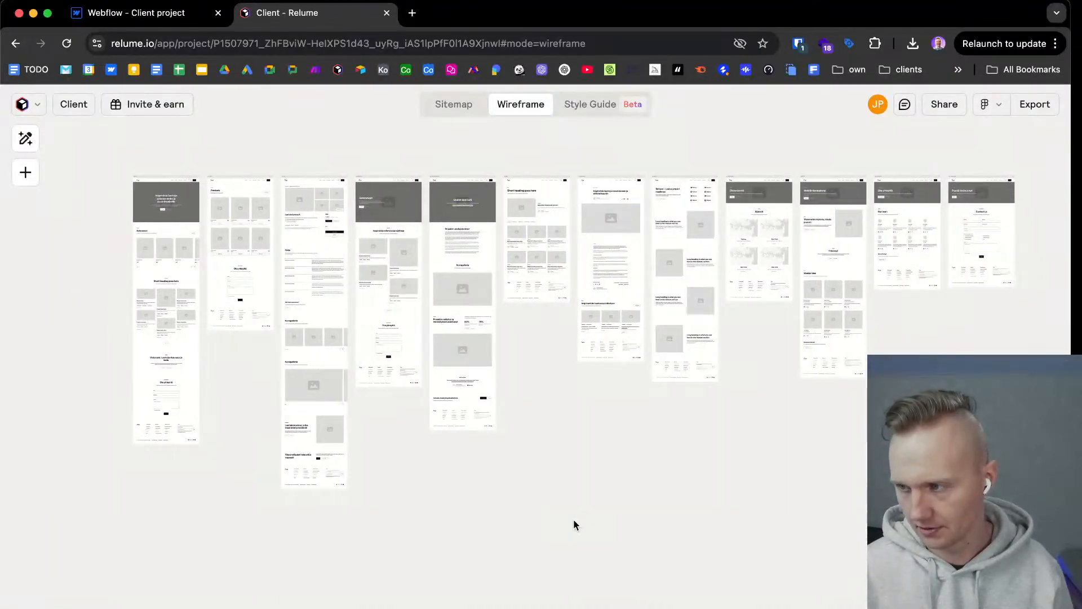
scroll(115, 180, up, 3)
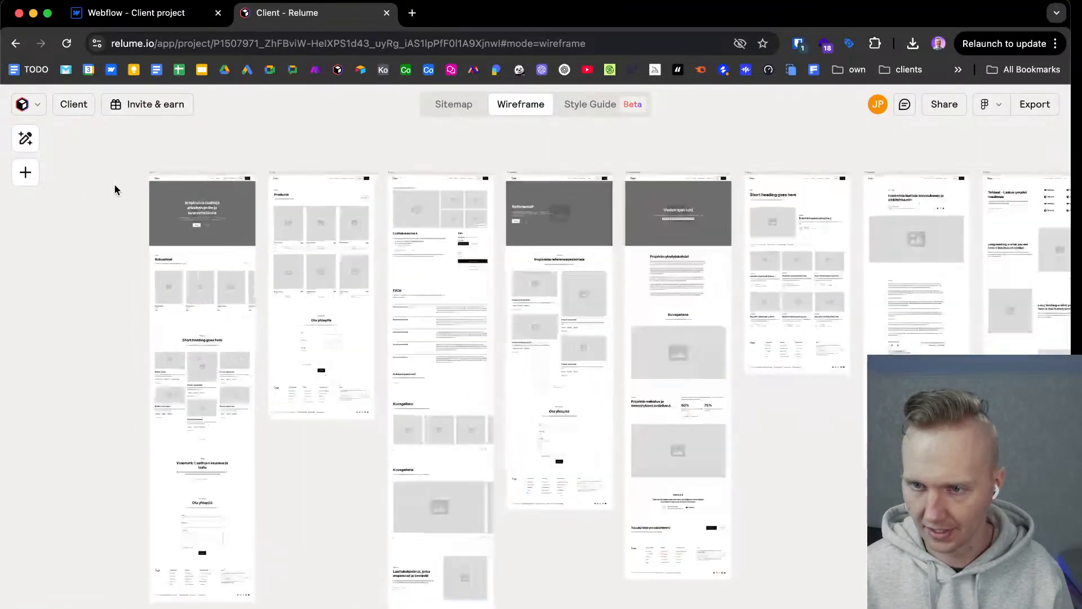
scroll(125, 239, up, 2)
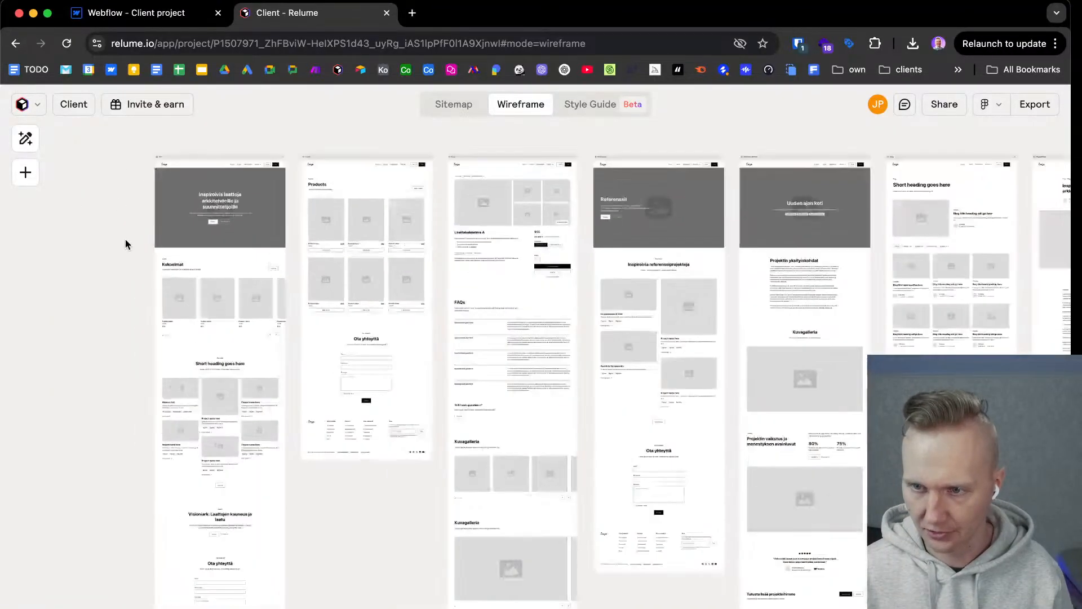
click(176, 155)
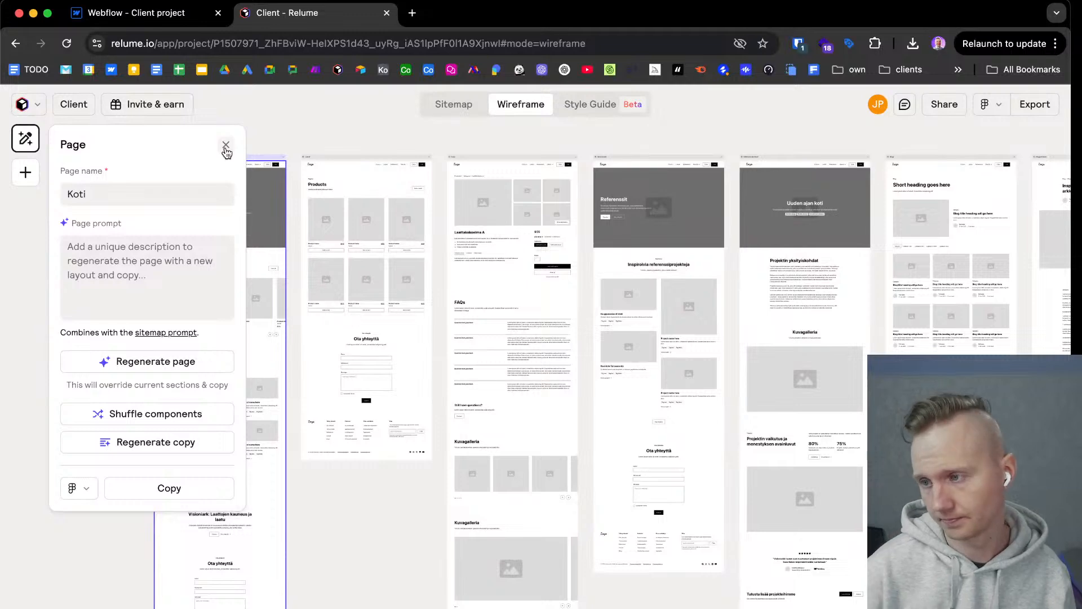
Switch to the Figma Client file, view all the page designs at once, and return to the Relume wireframe.
key(ctrl+Right)
key(shift+1)
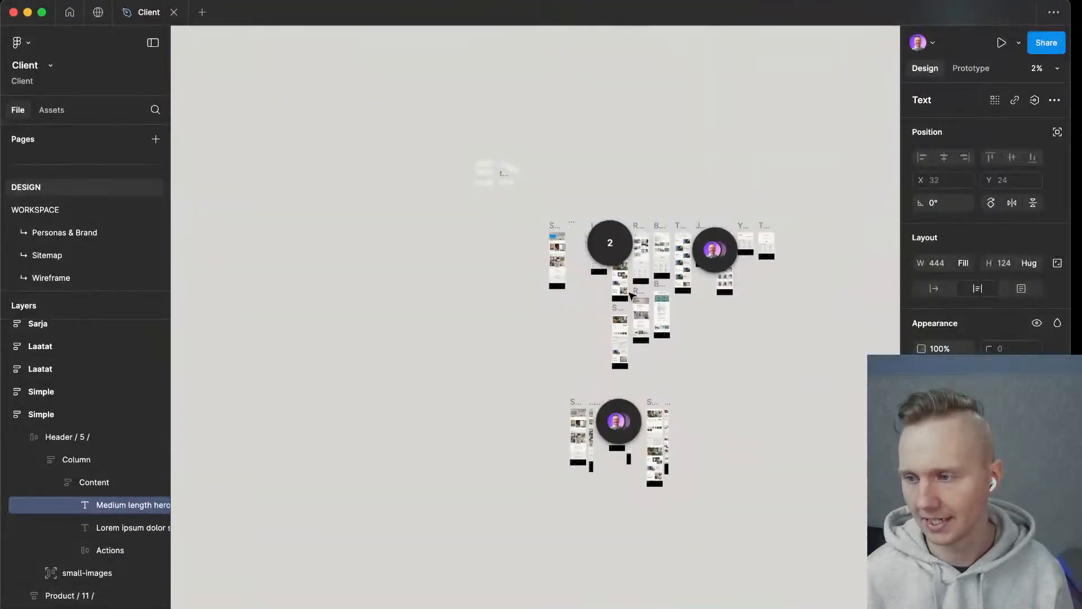
click(780, 376)
scroll(580, 395, up, 1)
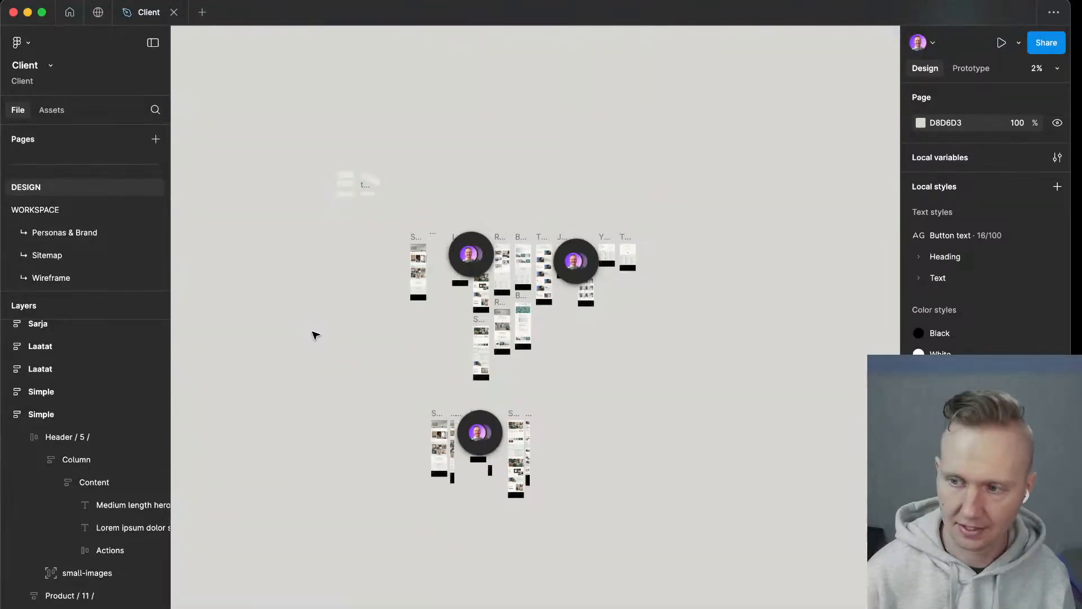
key(ctrl+Left)
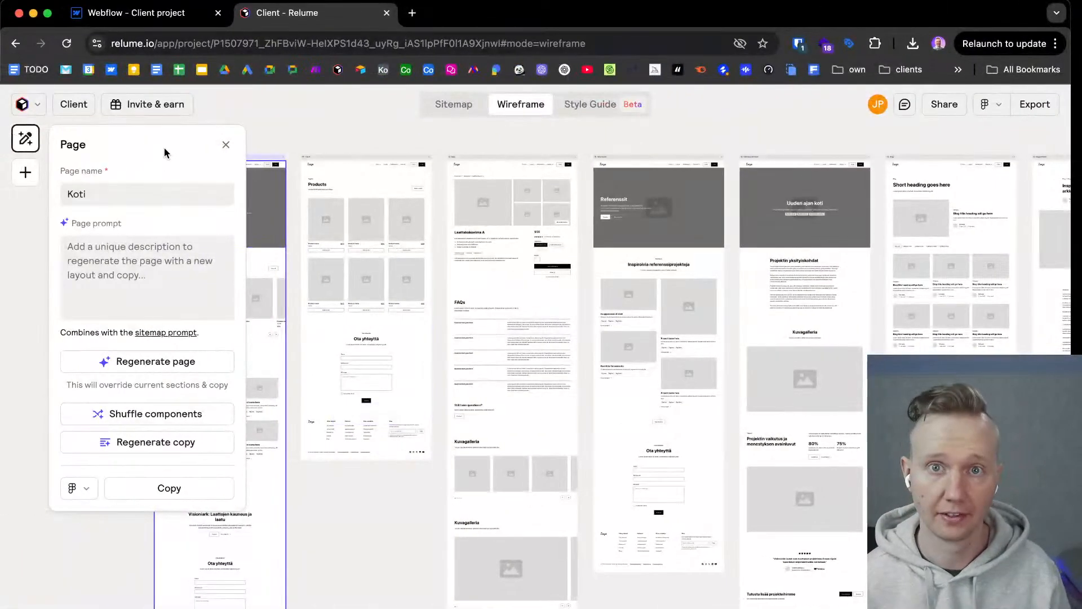
Close the page settings and inspect the Koti wireframe up close along with its available page actions.
click(226, 145)
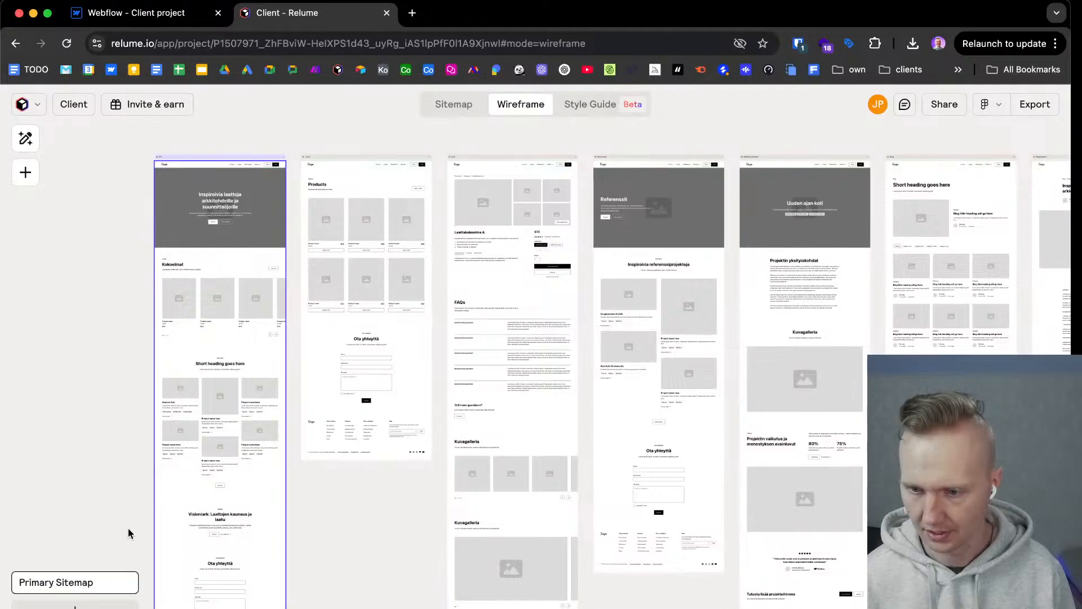
scroll(140, 172, up, 1)
scroll(141, 172, up, 3)
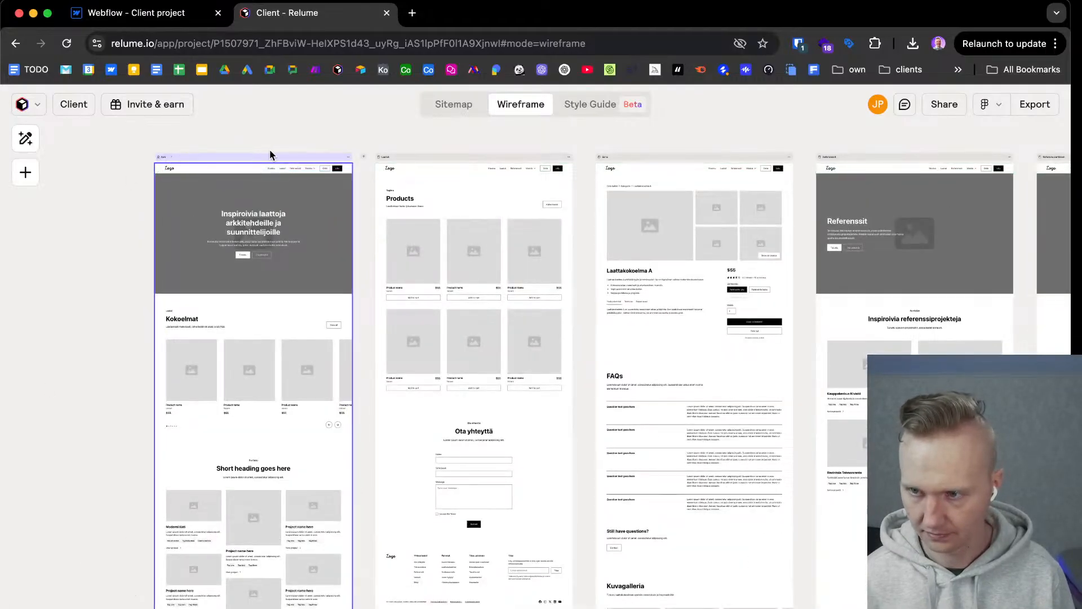
scroll(263, 153, up, 5)
click(486, 171)
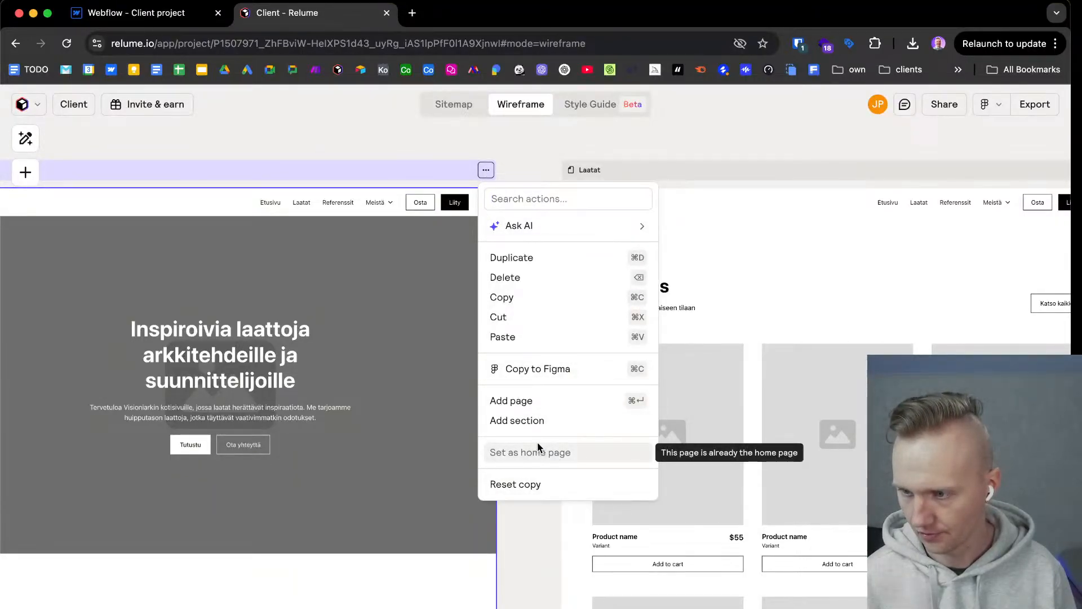
click(305, 120)
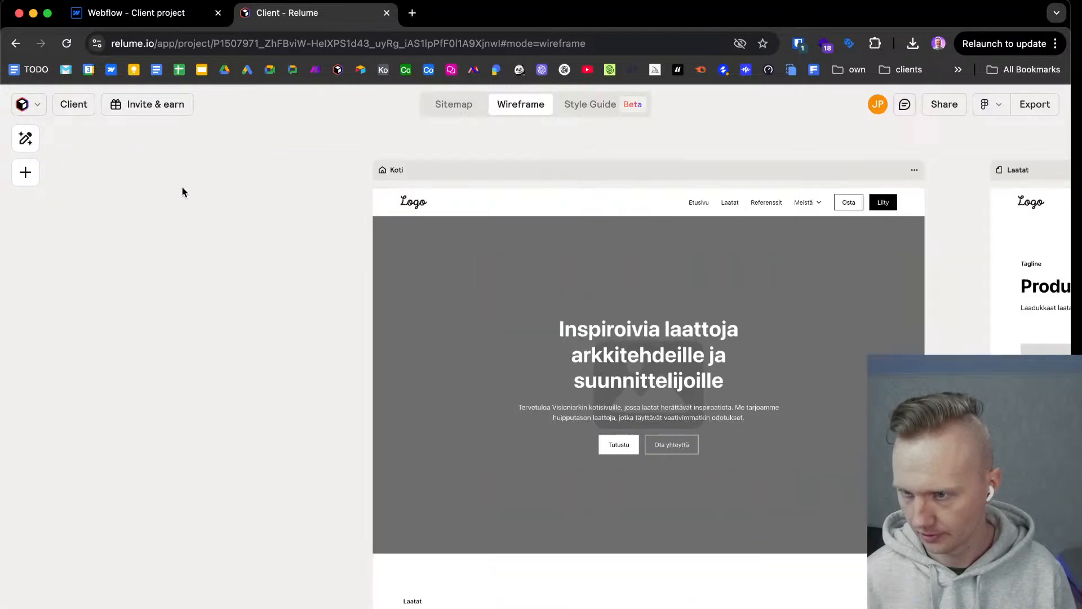
Set the copy format to Webflow through the Koti page's nav section settings.
click(480, 199)
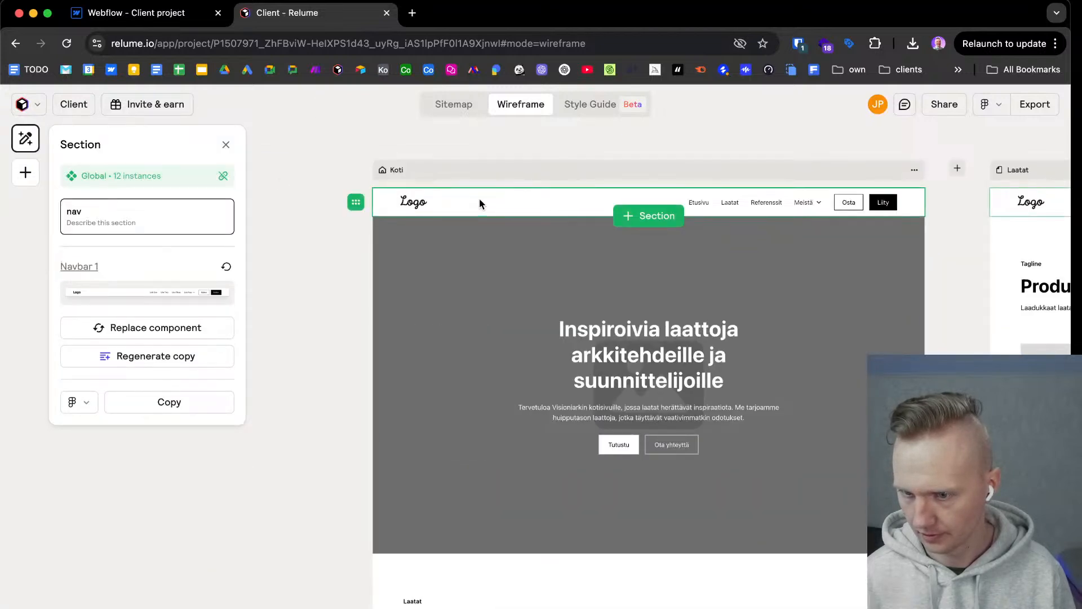
click(79, 402)
click(108, 458)
click(333, 314)
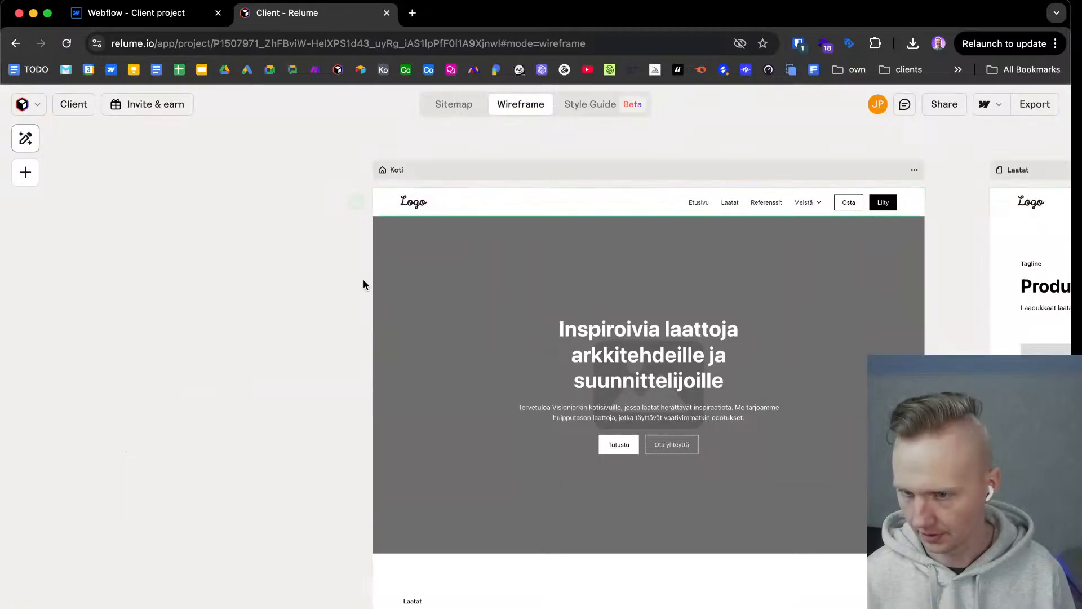
Select the whole Koti page wireframe, look through its sections, and copy it for Webflow, acknowledging the style guide notice.
click(551, 171)
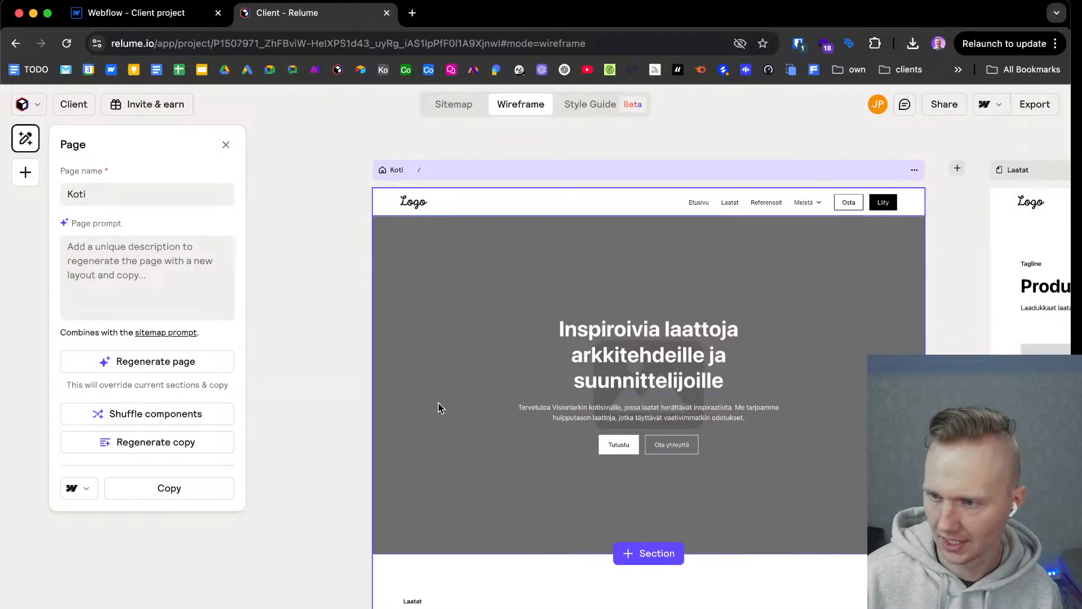
scroll(316, 372, down, 4)
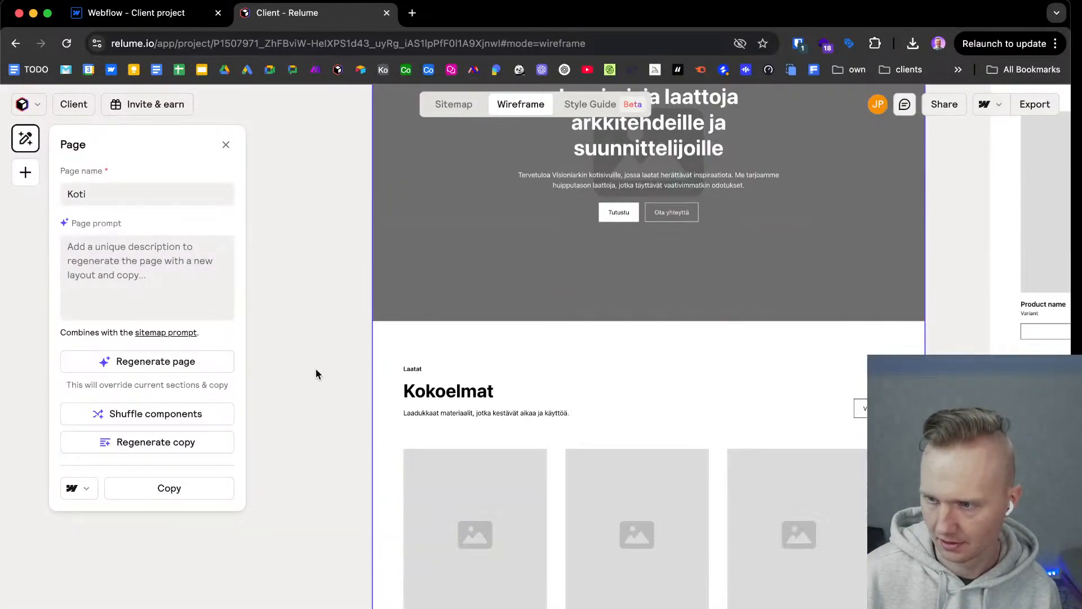
scroll(316, 372, up, 8)
scroll(316, 372, down, 2)
scroll(316, 368, down, 2)
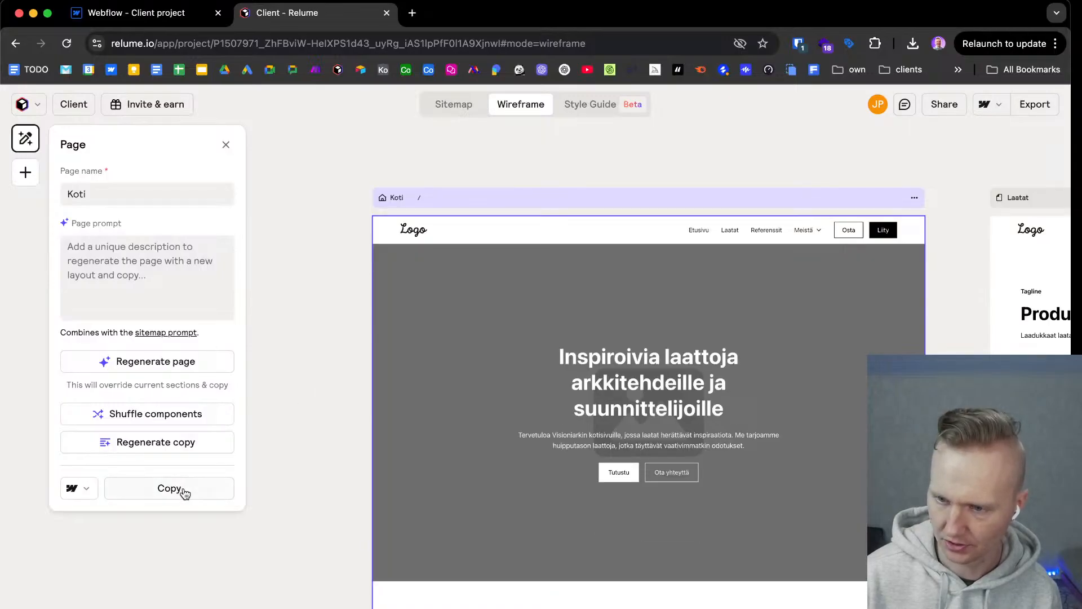
click(185, 493)
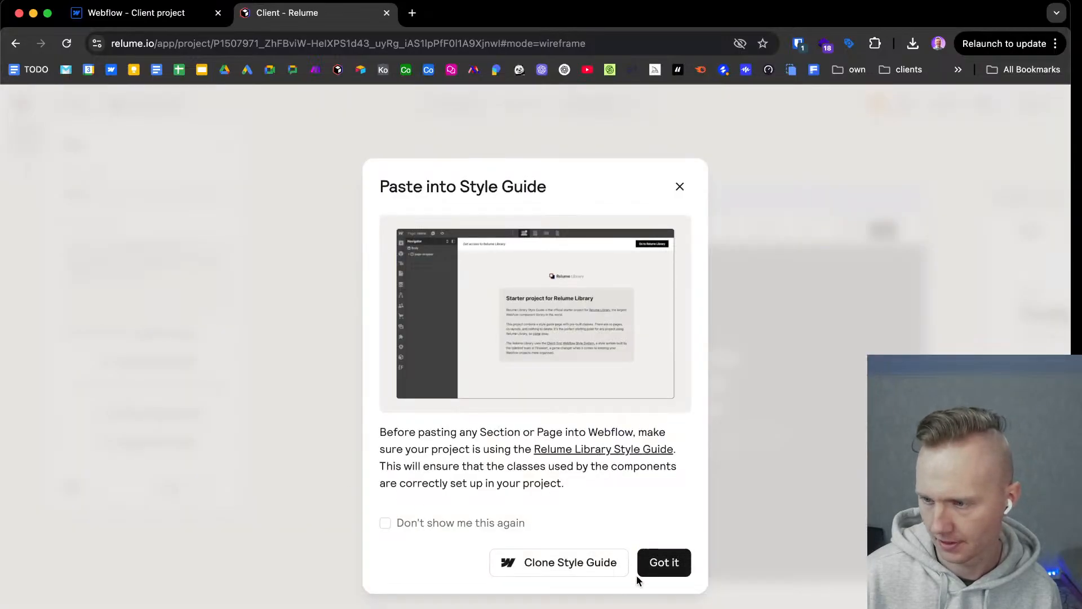
click(664, 563)
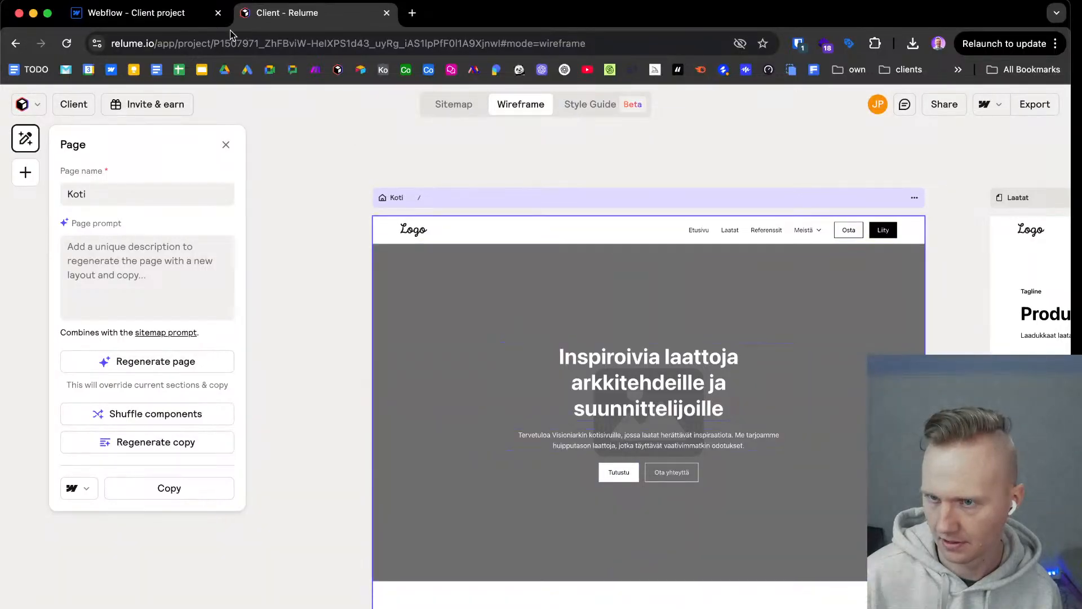
Switch to the Webflow project and paste the copied Koti page into the Home page's Body, dismissing the paste notice.
click(135, 12)
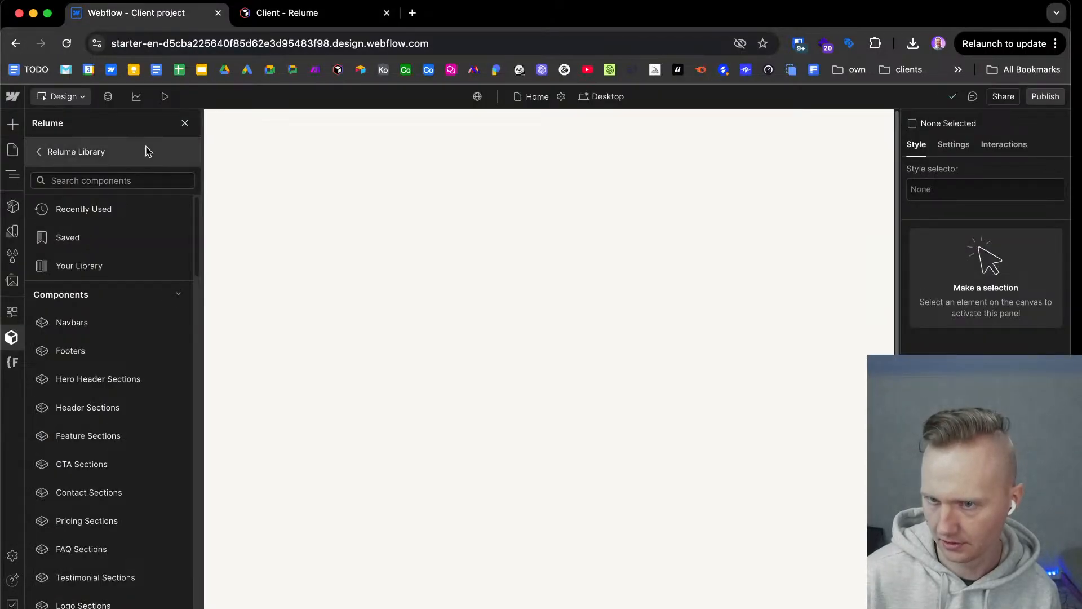
click(11, 338)
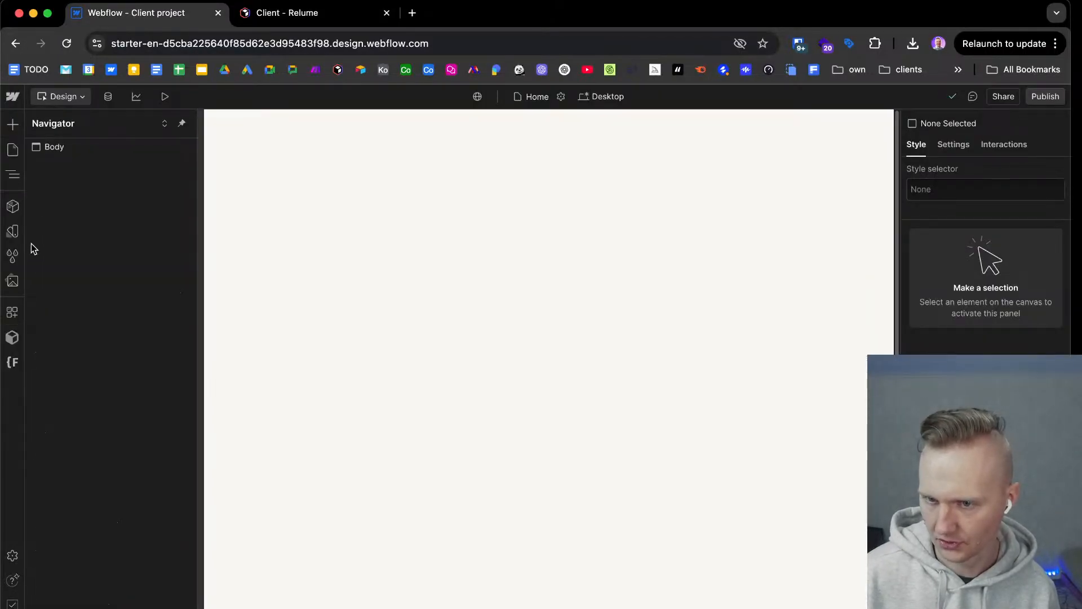
click(125, 147)
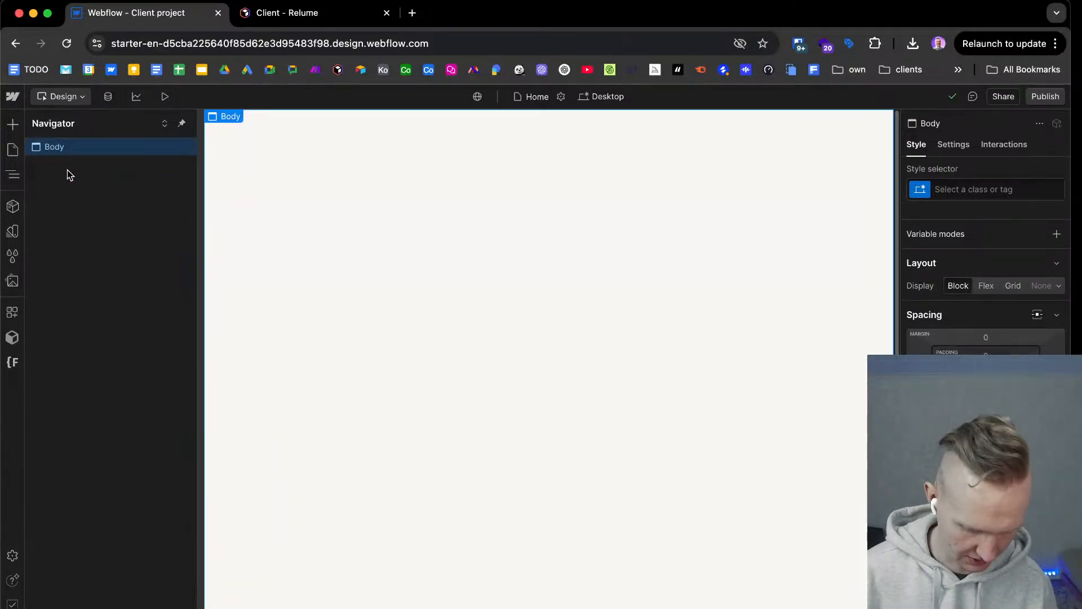
key(super+v)
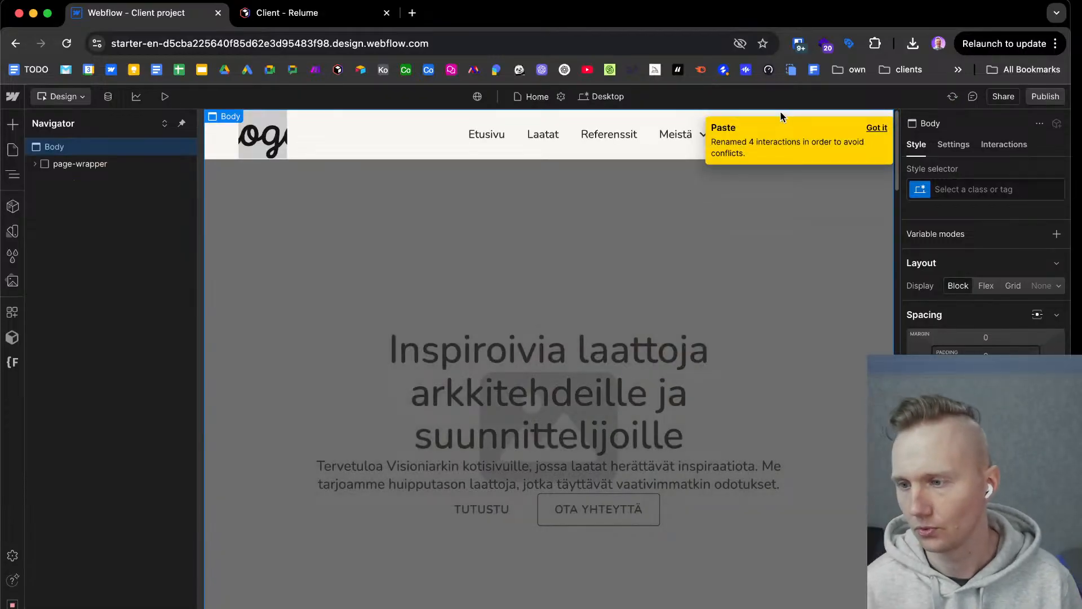
click(877, 129)
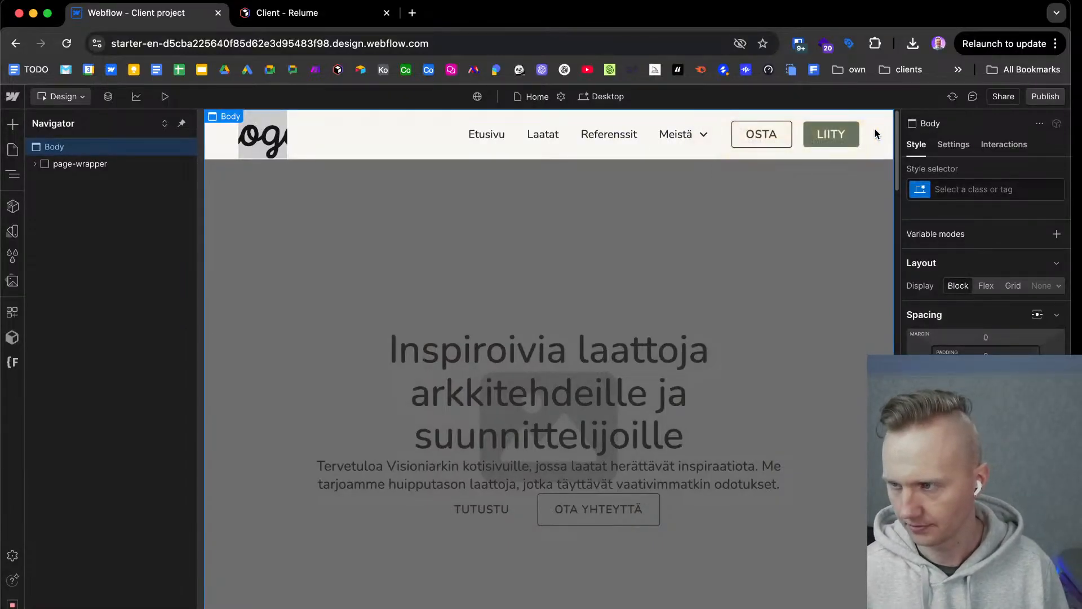
Review the pasted Home page sections from the navbar and hero down to the footer.
scroll(417, 310, down, 2)
scroll(418, 309, down, 15)
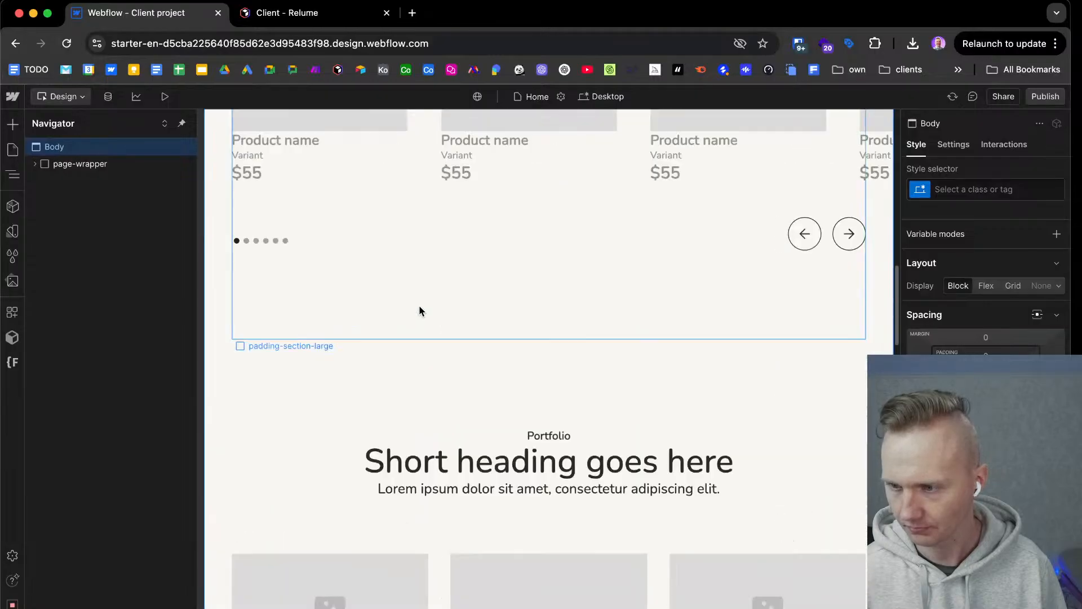
scroll(420, 306, down, 15)
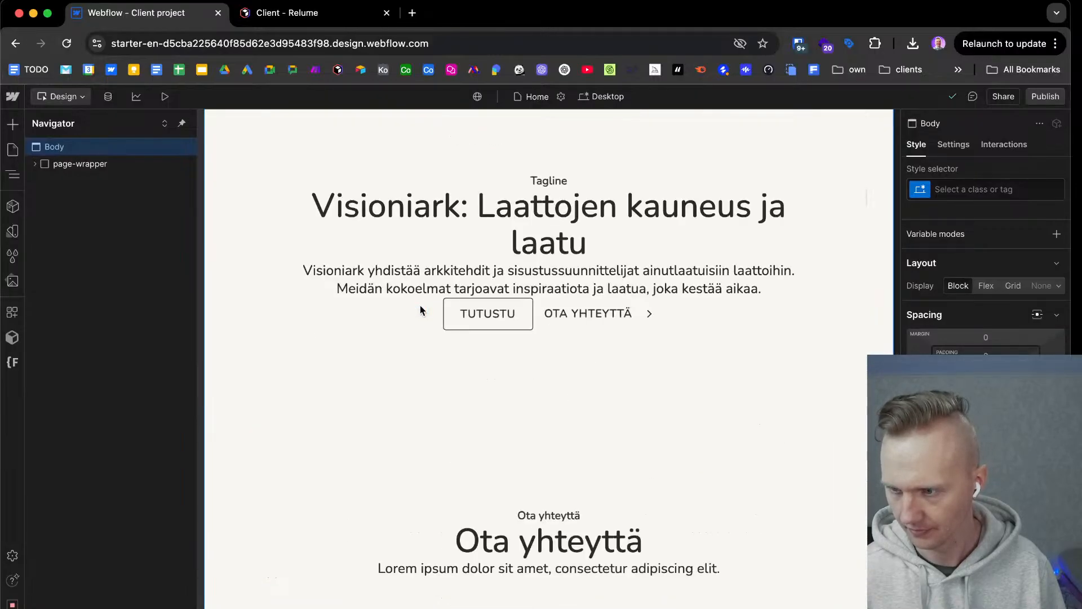
scroll(420, 306, down, 3)
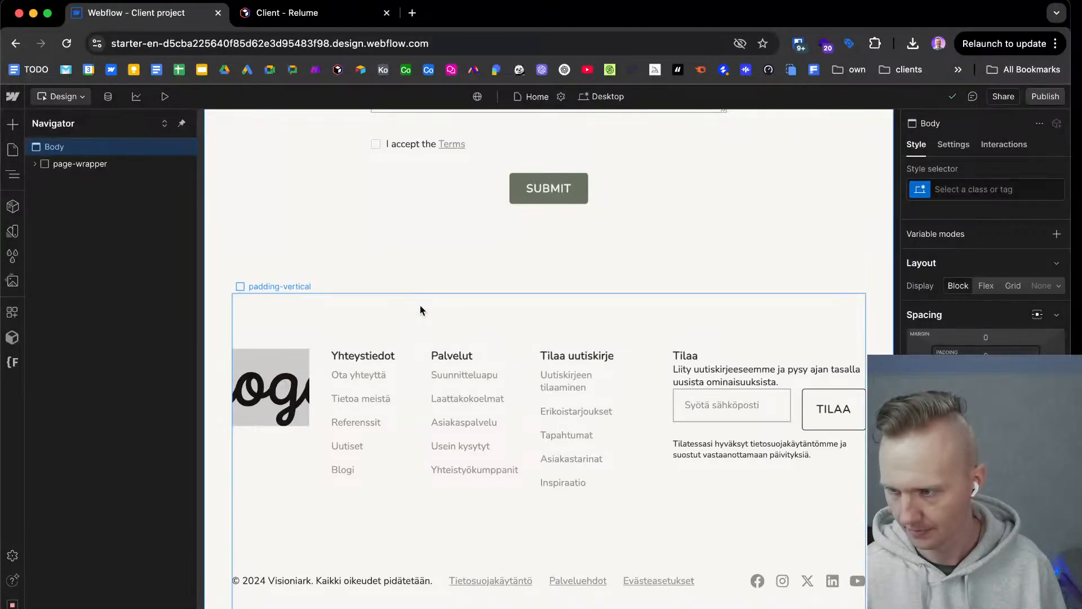
scroll(421, 306, up, 20)
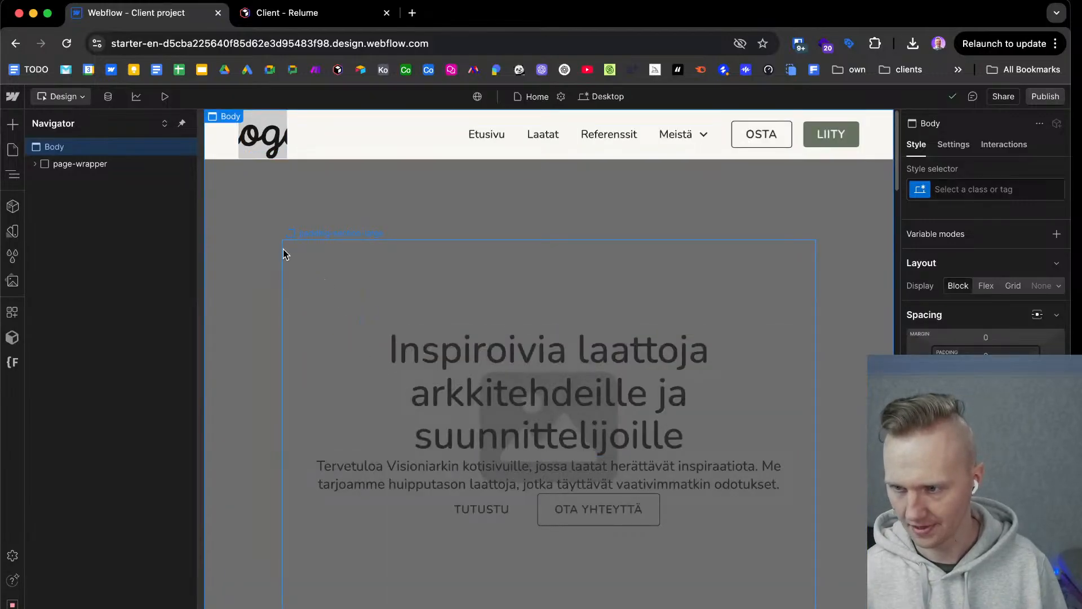
Expand page-wrapper, main-wrapper and section_koti_kokoelmat to inspect their class names down to koti_kokoelmat_component, and glance back at the Relume wireframe.
click(42, 166)
click(34, 164)
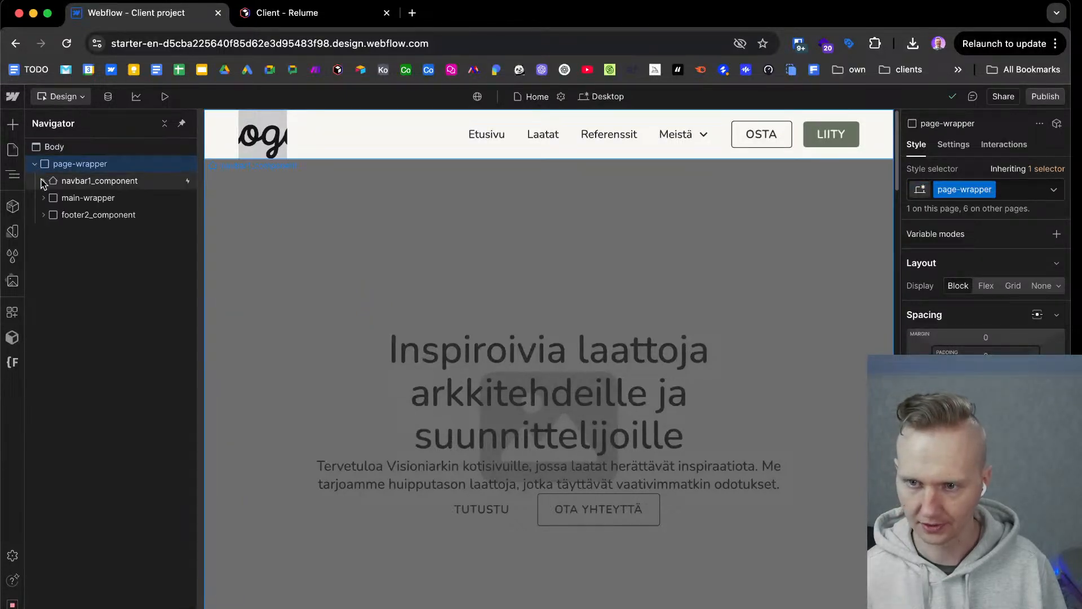
click(43, 198)
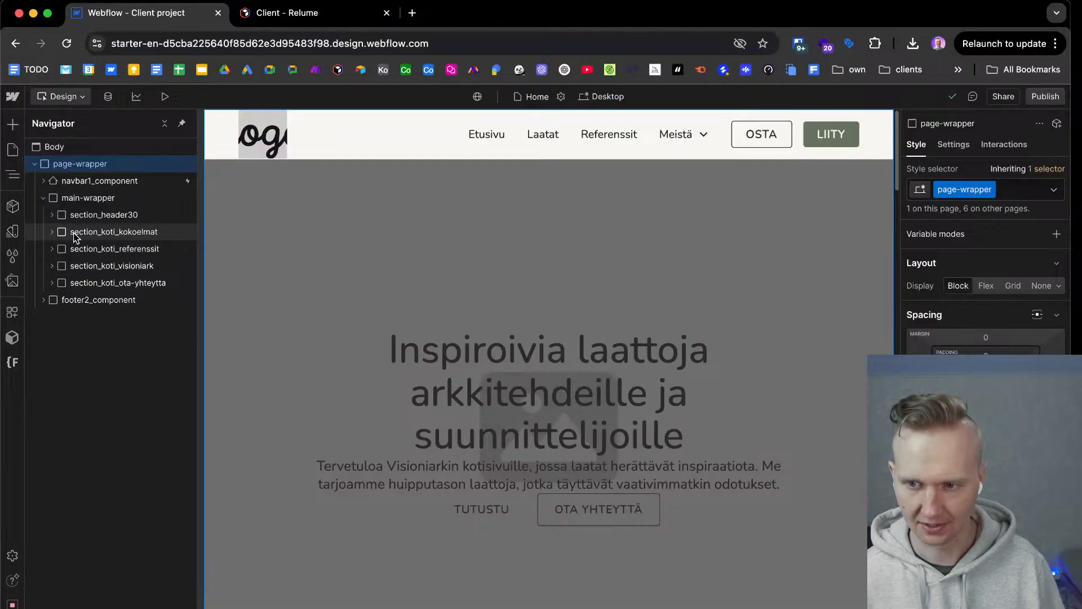
click(52, 232)
click(65, 249)
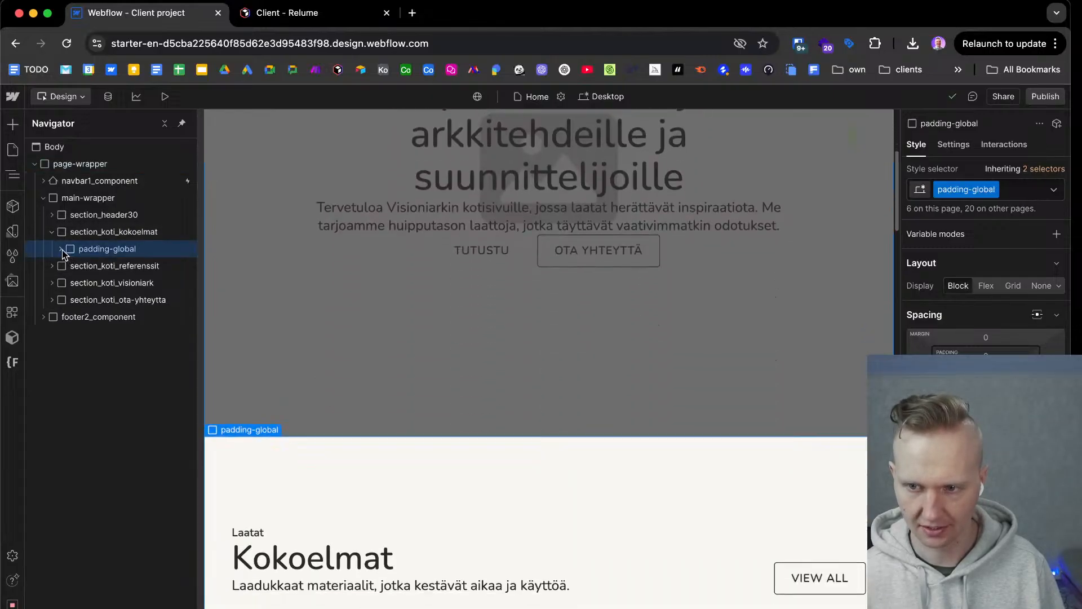
click(69, 266)
click(78, 282)
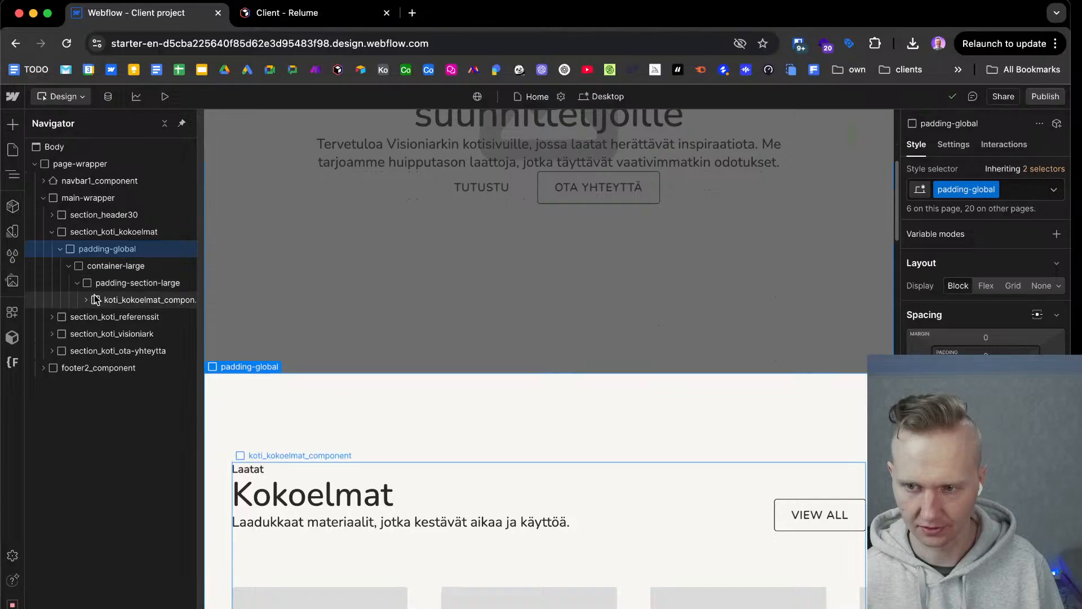
click(147, 303)
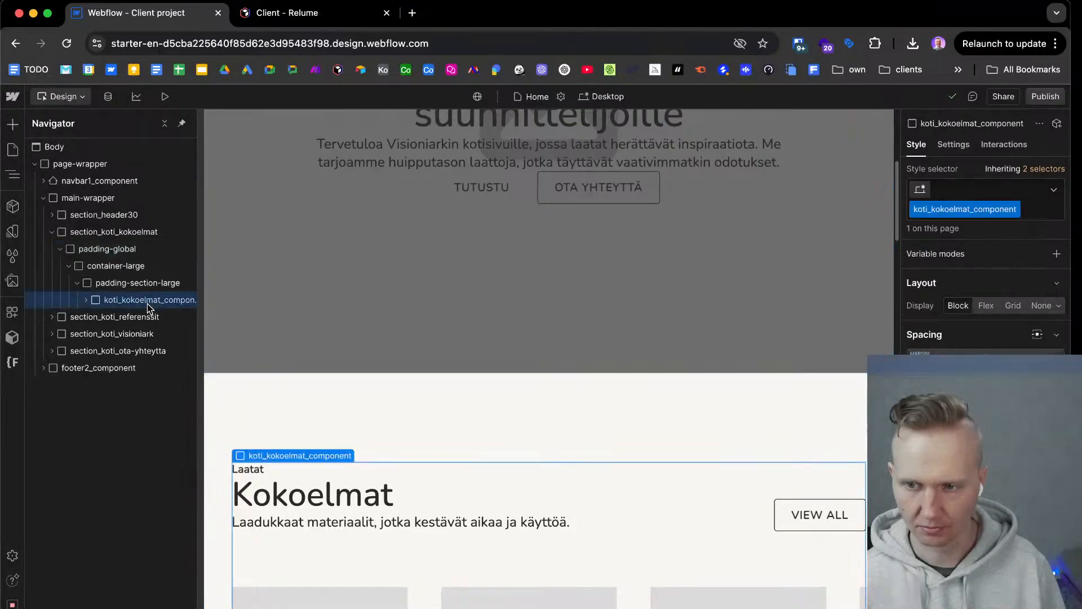
click(298, 17)
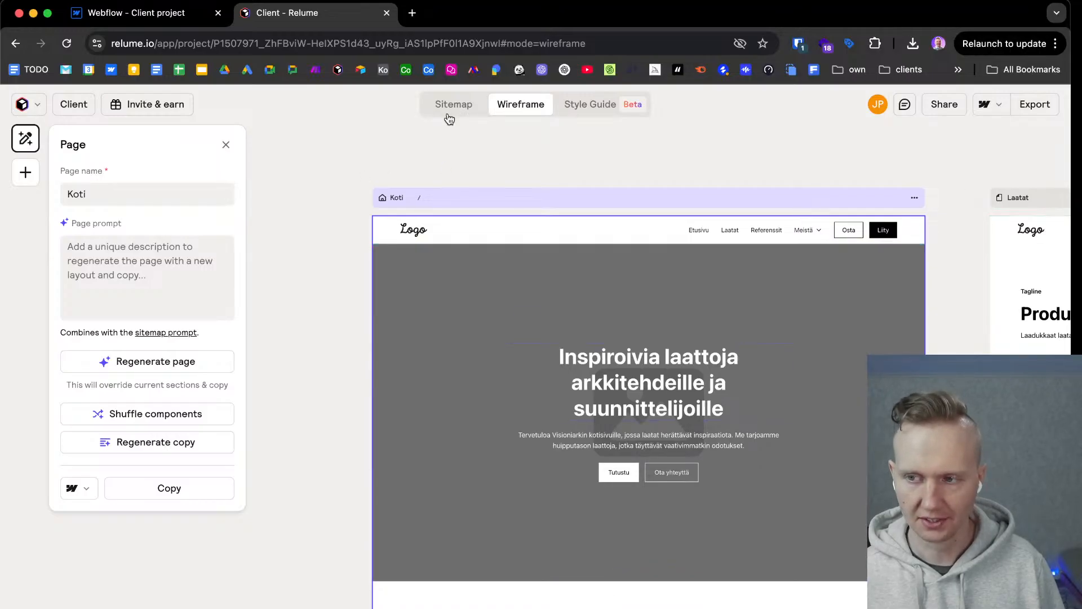
click(141, 12)
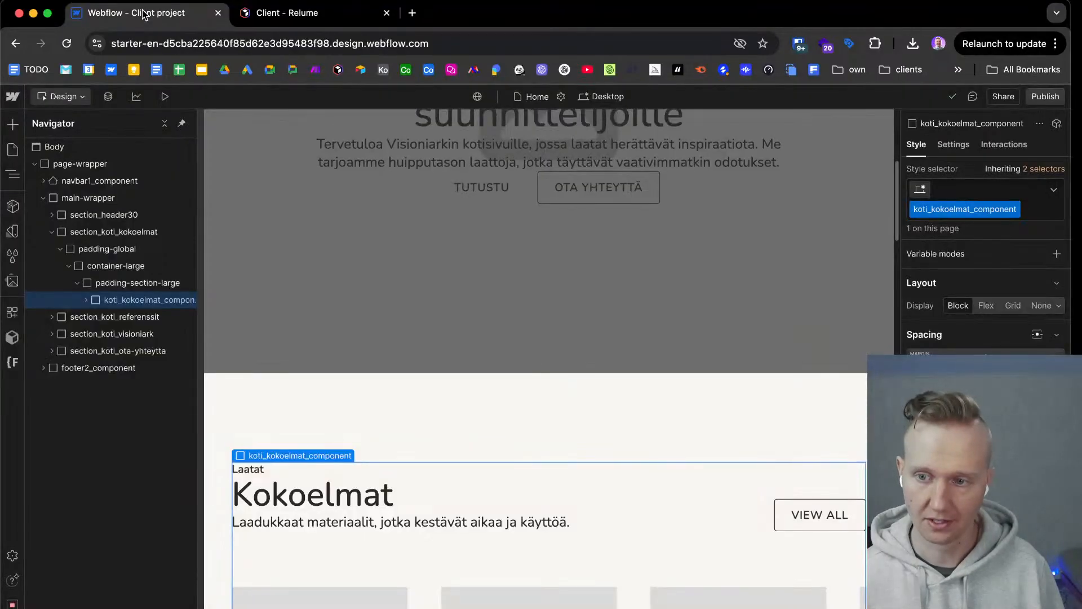
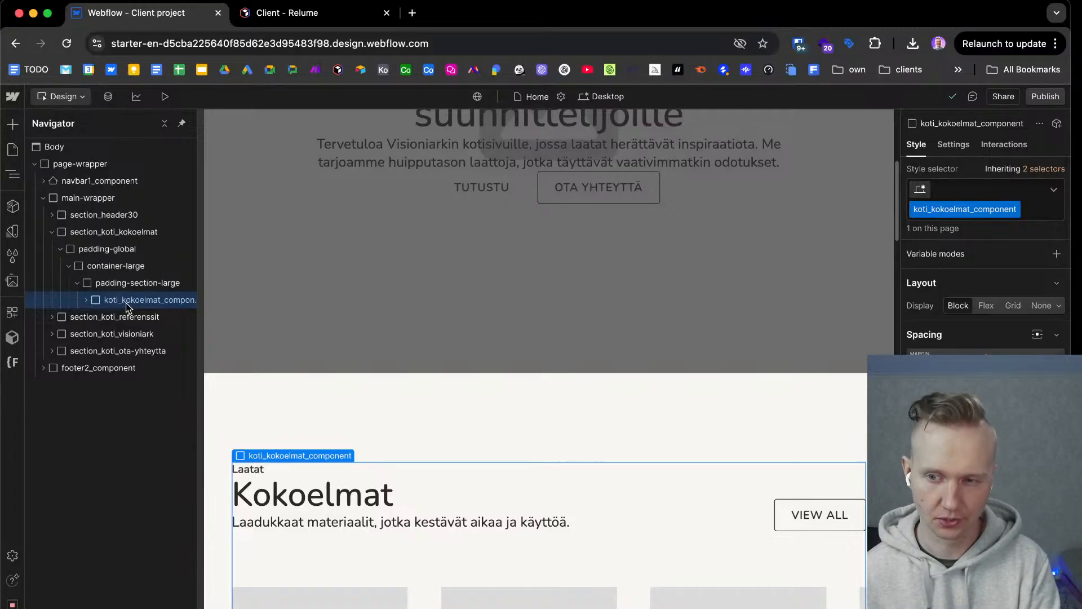
Switch to the Relume project and view the sitemap's page structure, including the sections of the Koti page.
click(276, 22)
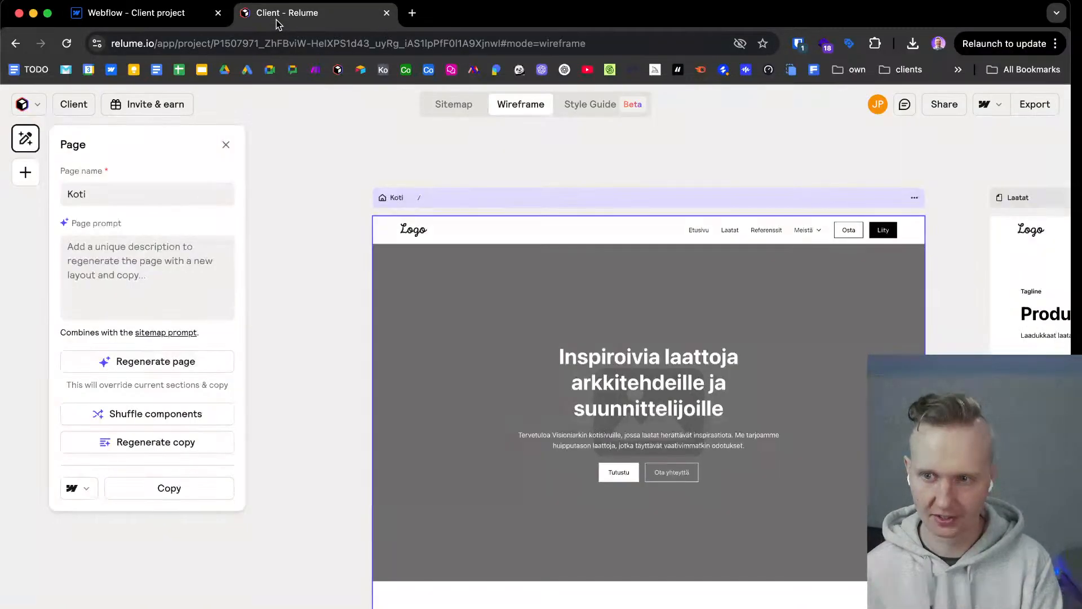
click(434, 113)
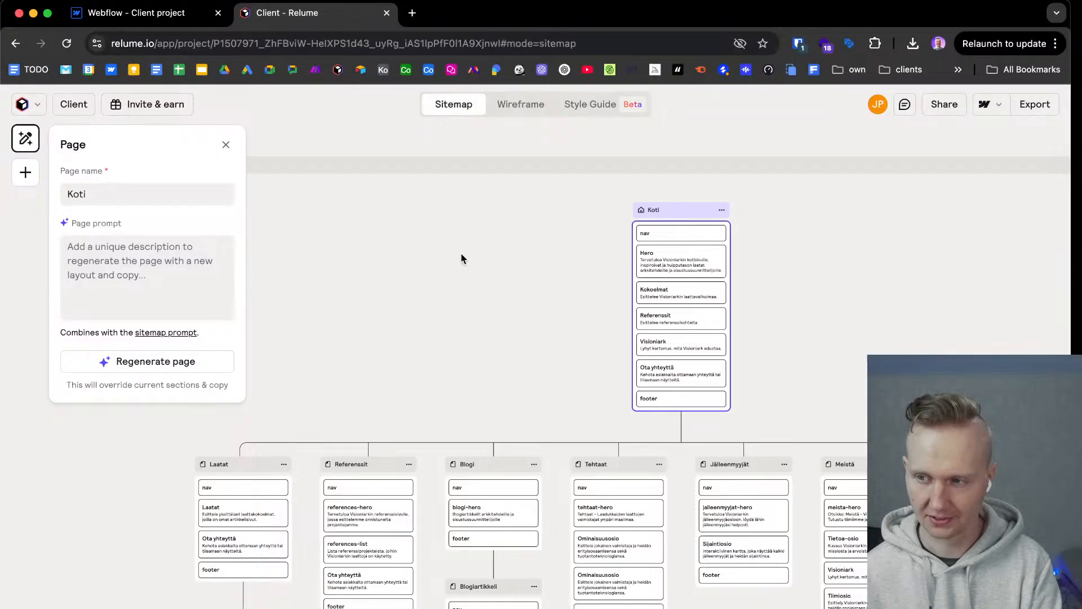
click(463, 257)
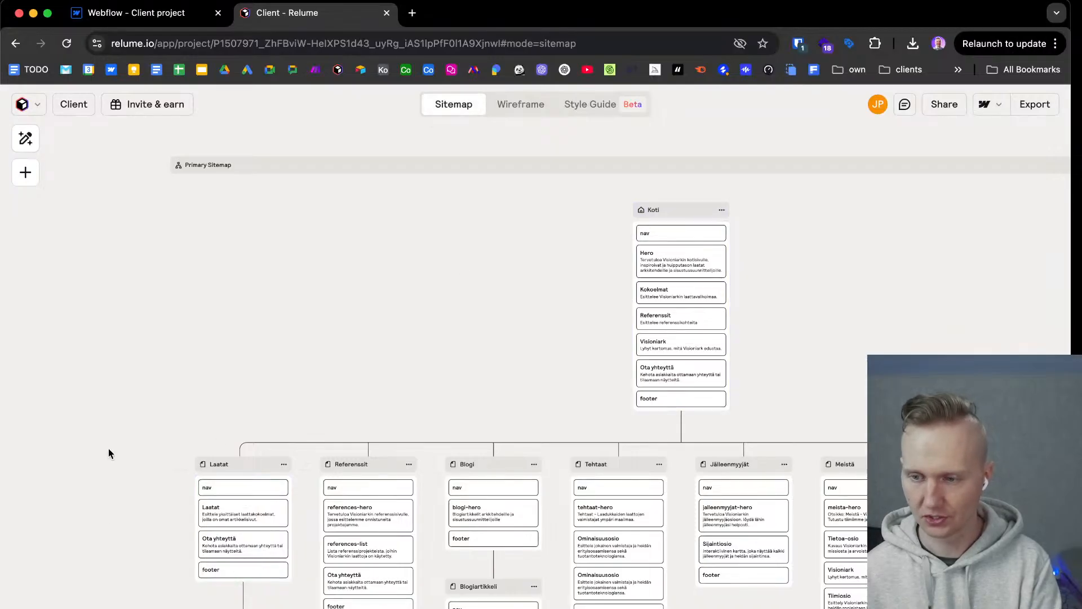
Switch back to the Webflow project and look over the home page's hero and Kokoelmat sections.
click(106, 15)
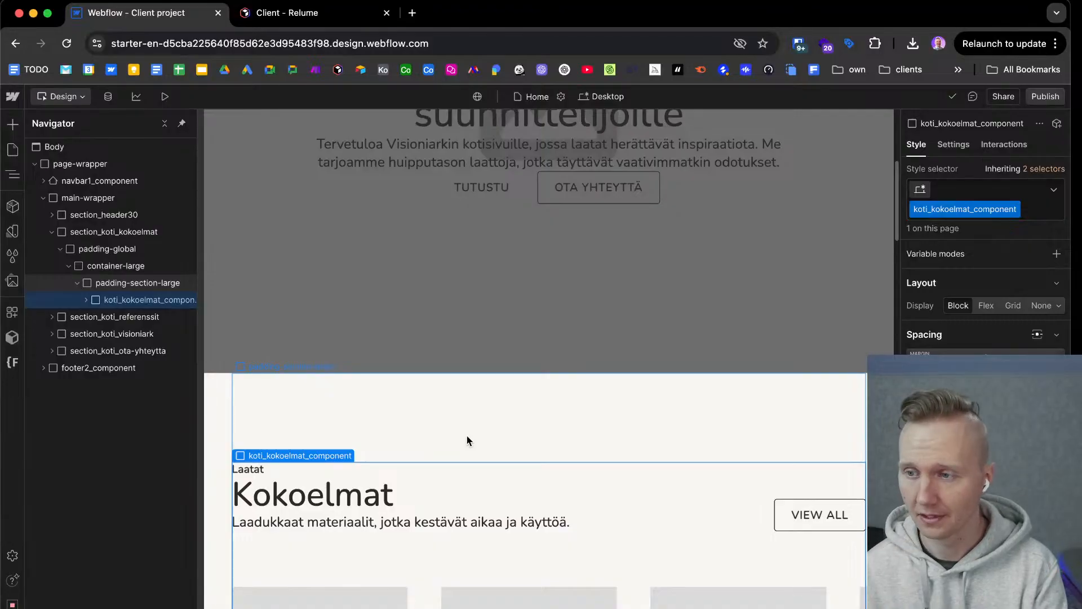
scroll(445, 370, up, 5)
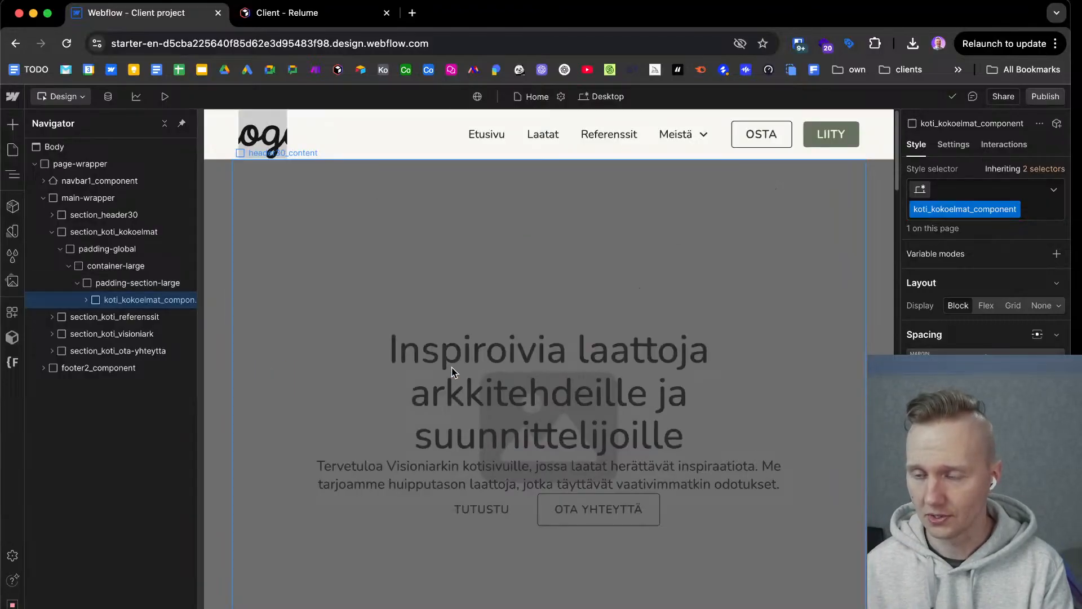
scroll(451, 372, down, 2)
scroll(451, 369, up, 2)
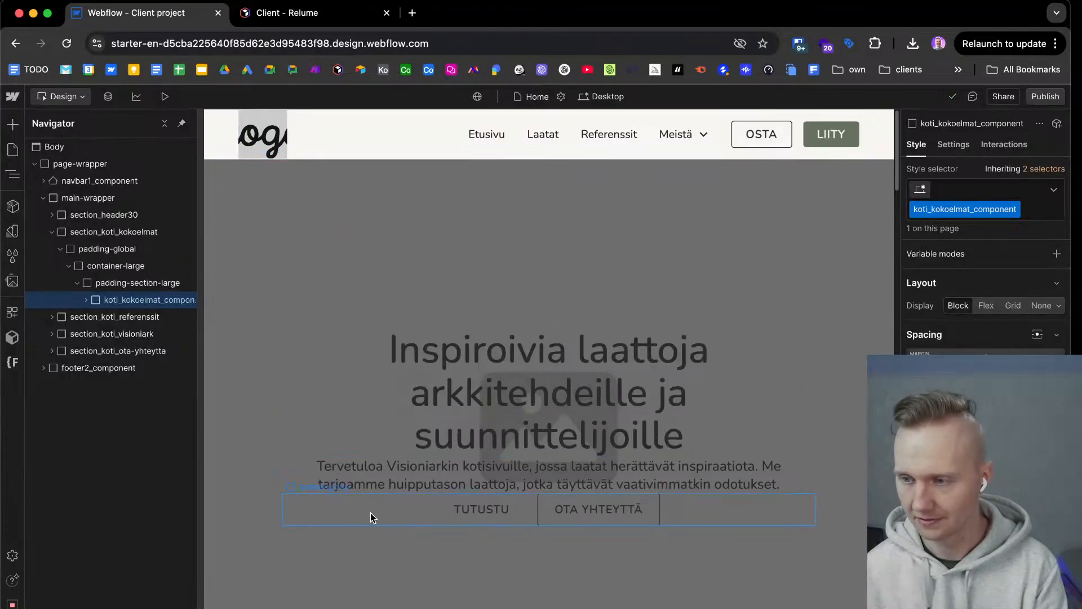
scroll(371, 516, down, 6)
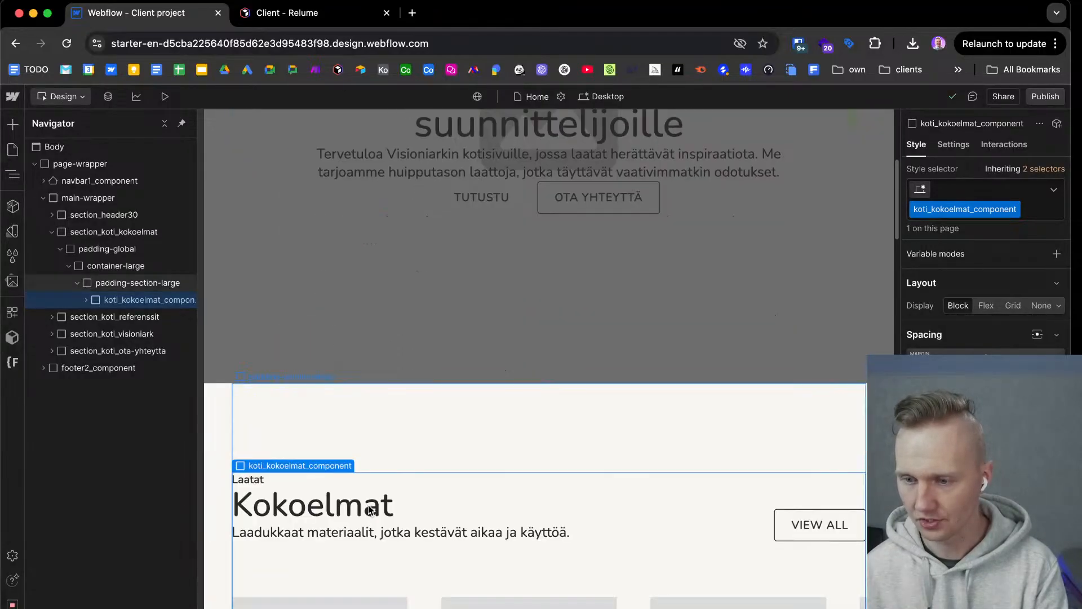
scroll(366, 417, up, 7)
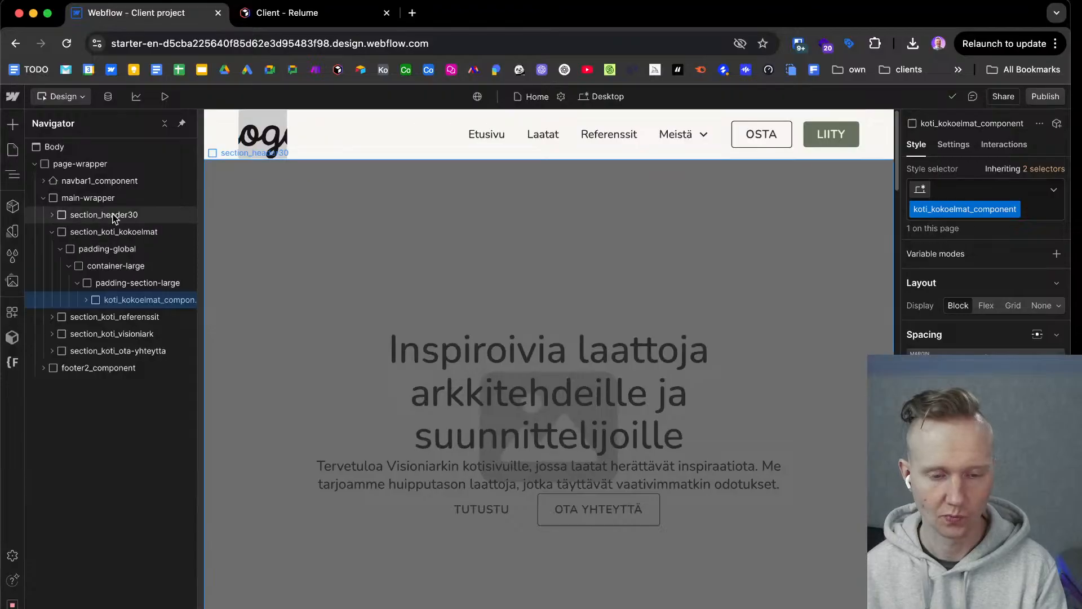
Set the text colour of the hero section (section_header30) to an off-white colour variable.
click(205, 209)
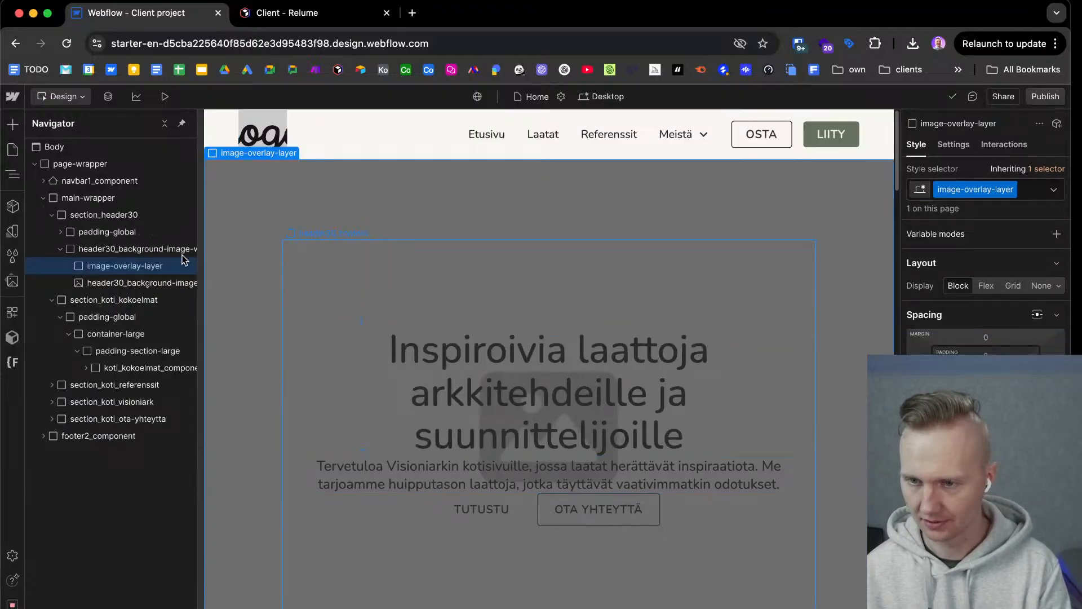
click(127, 249)
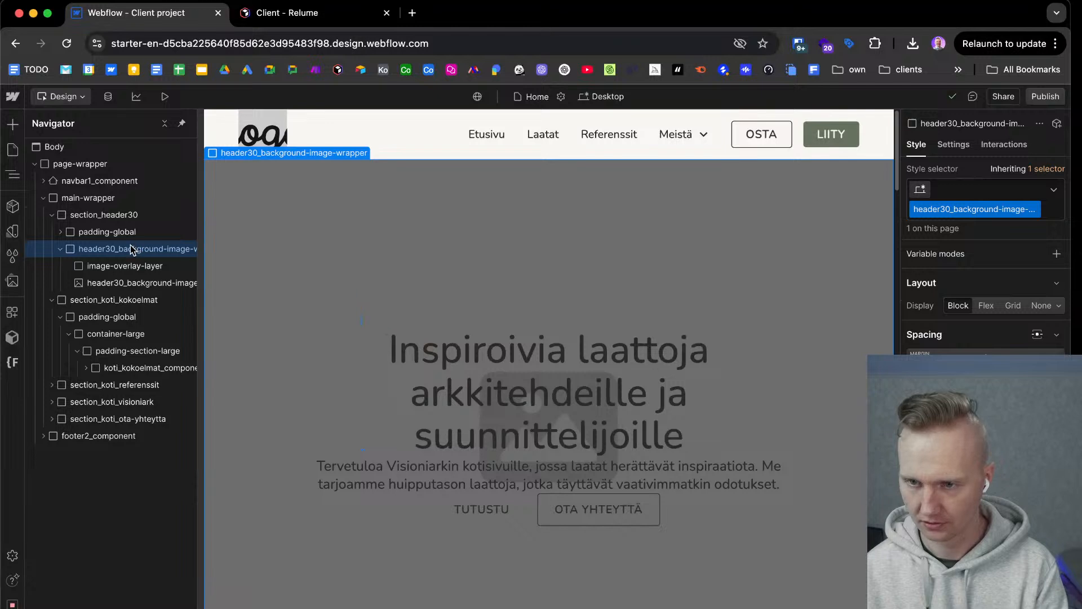
click(61, 249)
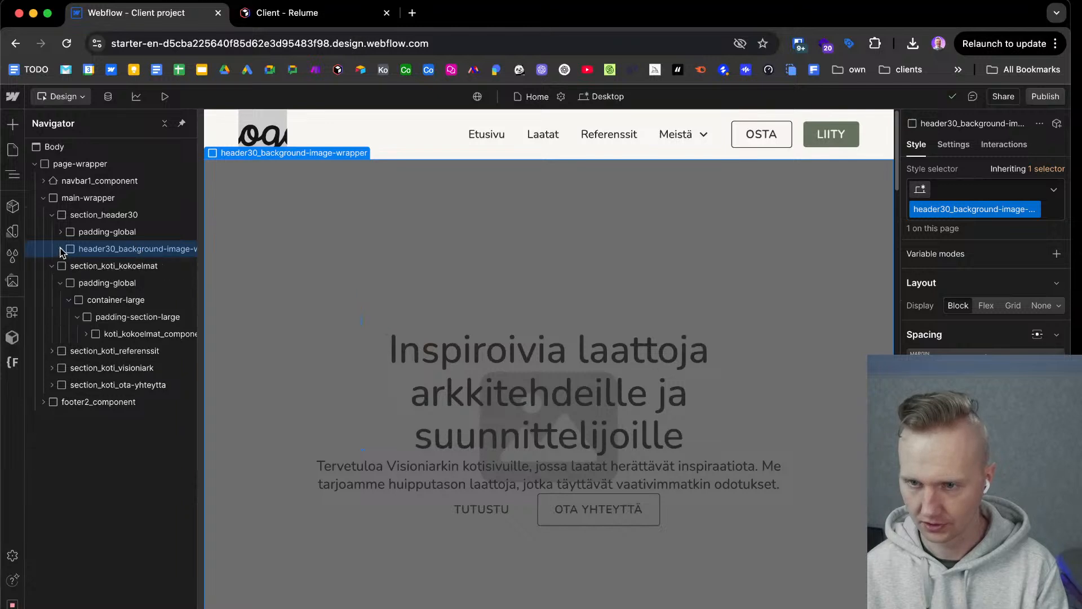
click(81, 216)
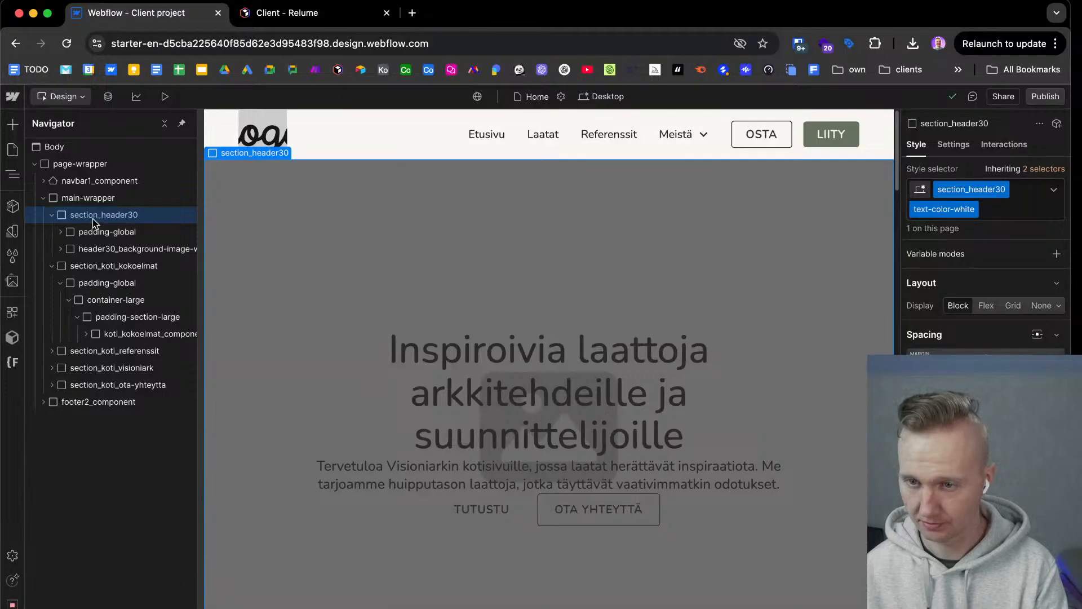
scroll(987, 310, down, 5)
scroll(987, 310, down, 3)
click(953, 535)
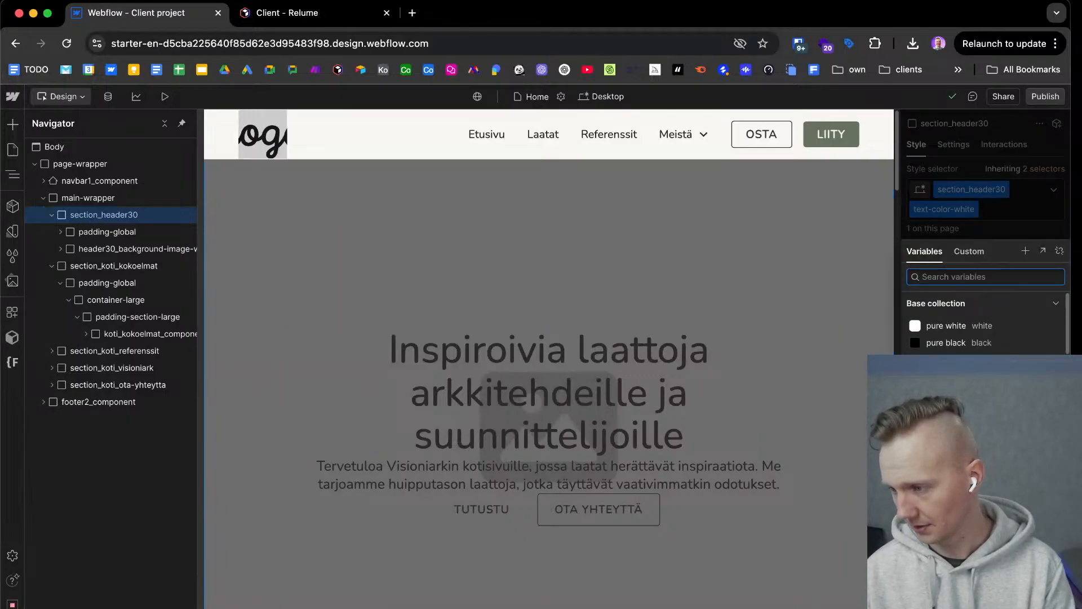
scroll(984, 327, down, 3)
scroll(987, 327, down, 1)
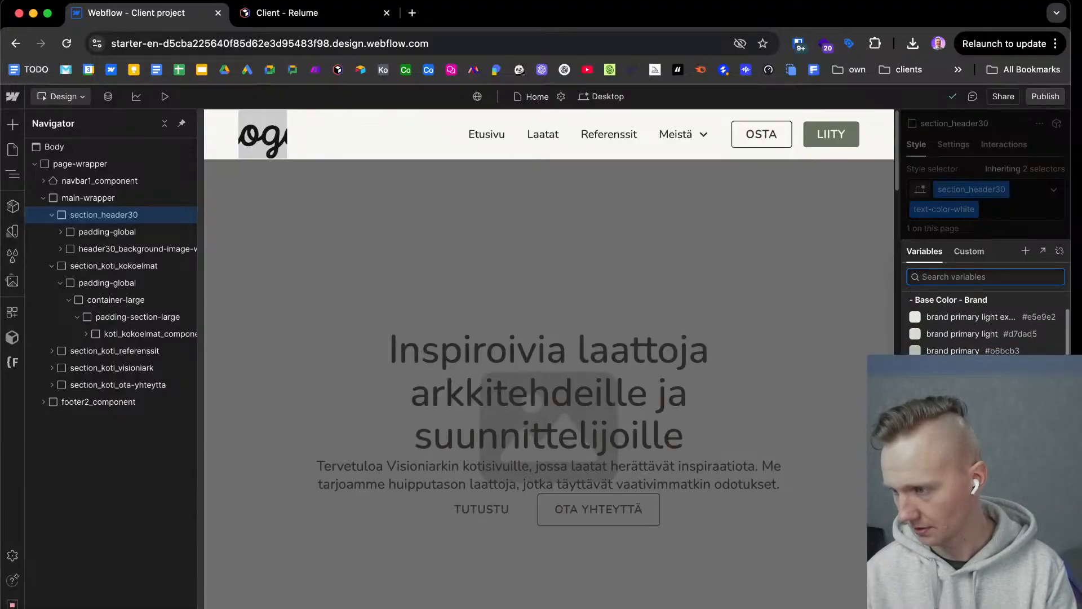
scroll(987, 327, down, 2)
scroll(987, 327, down, 5)
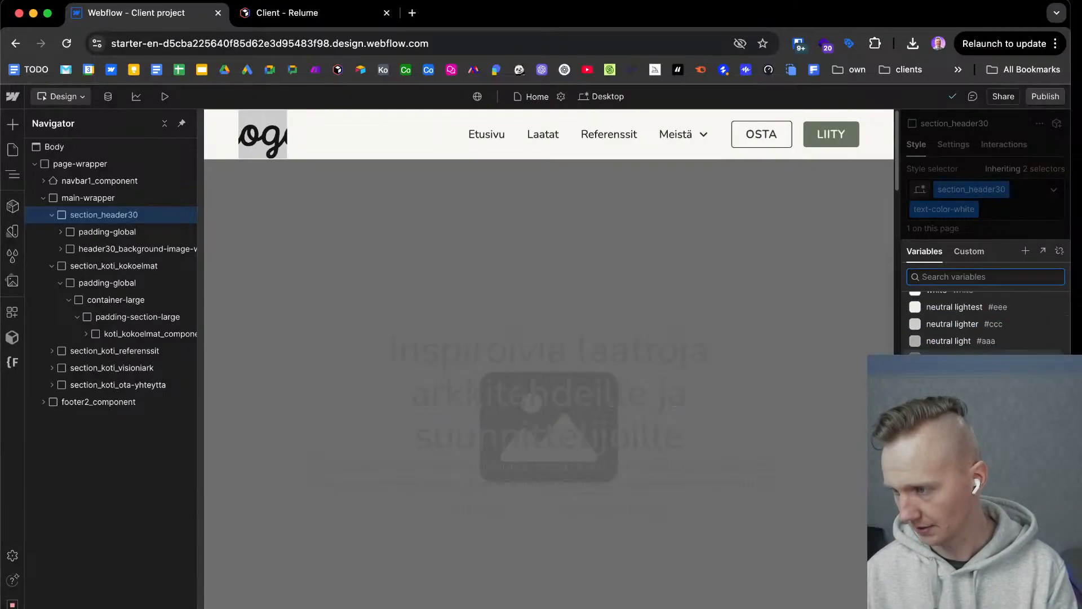
scroll(987, 327, down, 6)
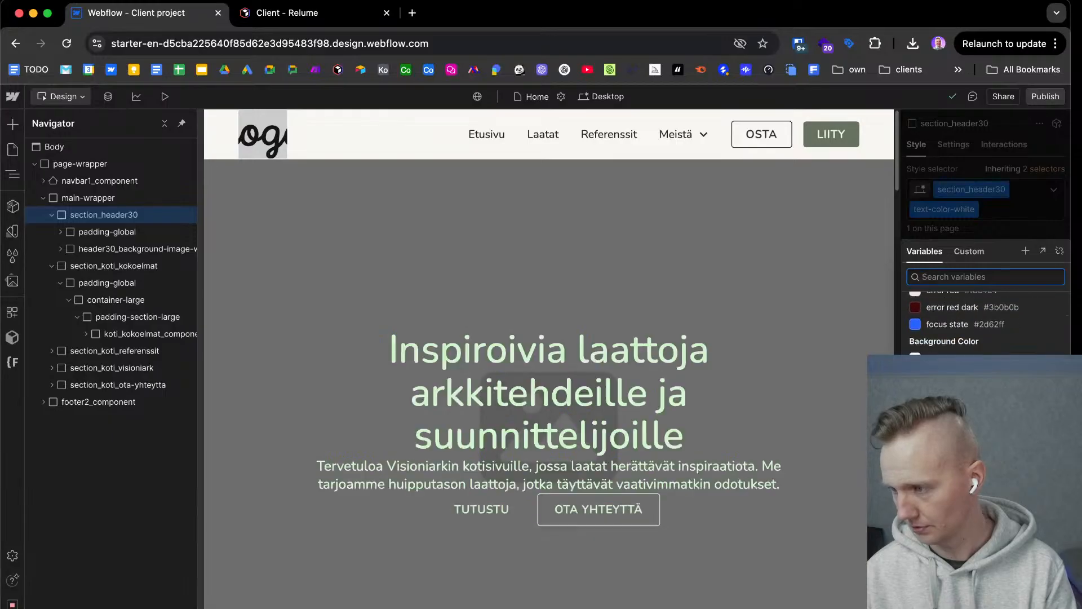
scroll(986, 324, down, 3)
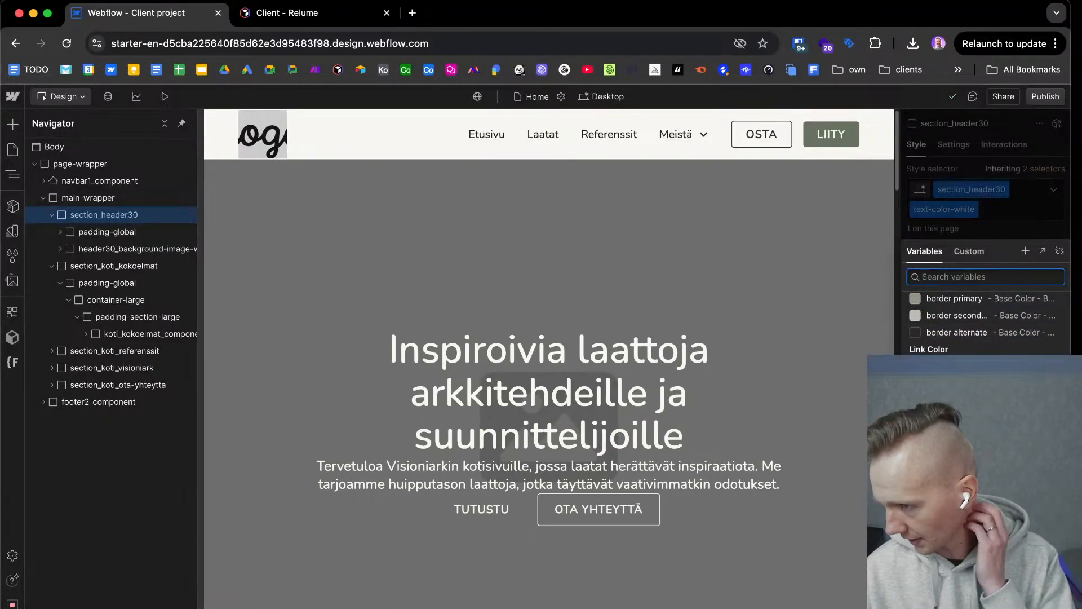
click(952, 468)
click(726, 275)
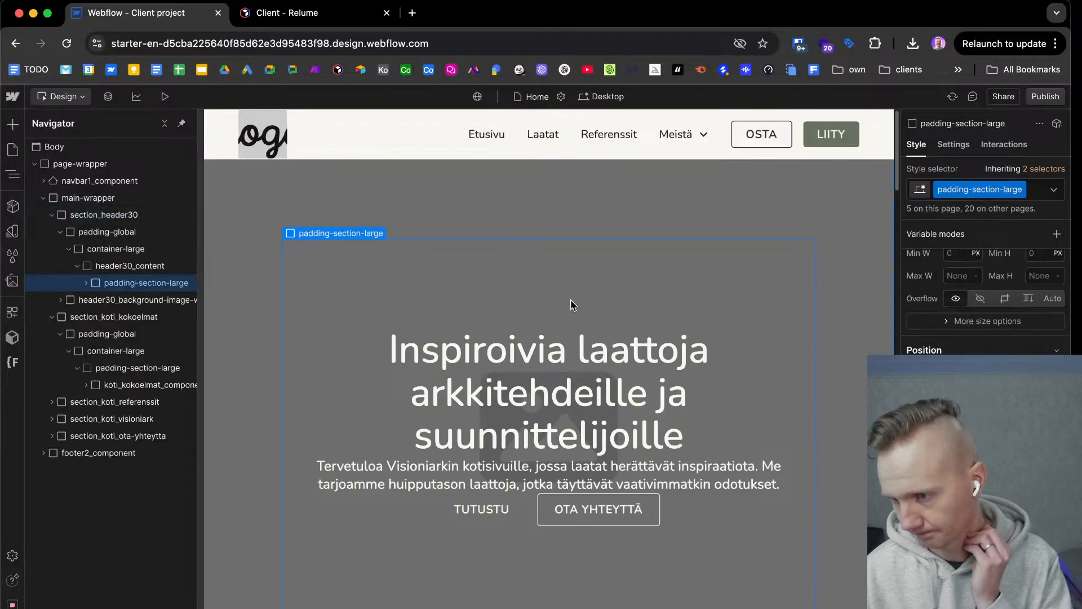
Review the home page's remaining sections from Kokoelmat through the contact form and footer, and back up to the project cards.
scroll(397, 324, down, 10)
scroll(319, 390, down, 8)
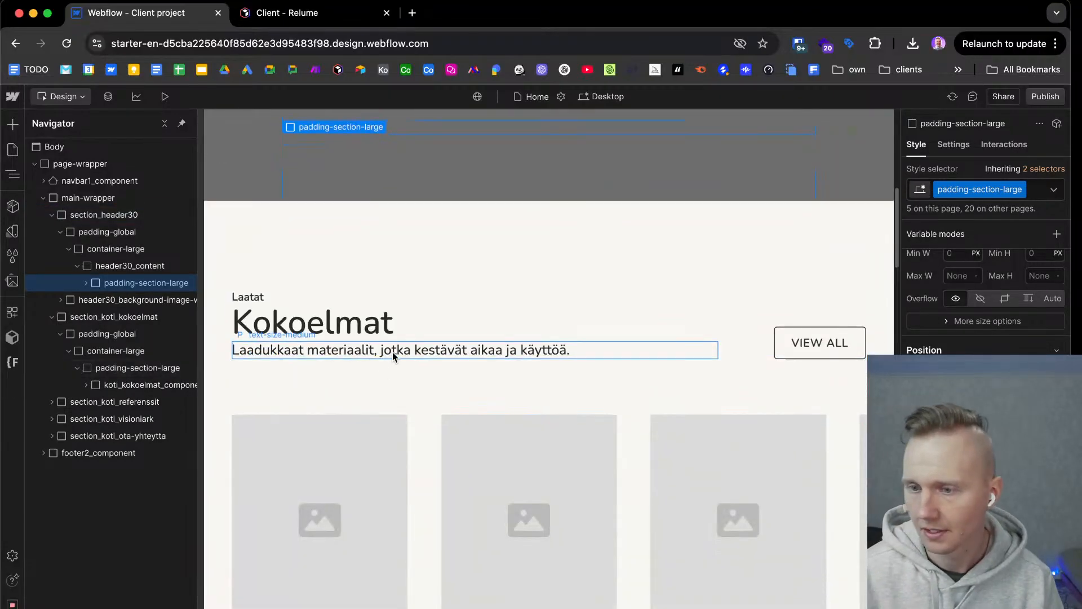
scroll(326, 373, down, 10)
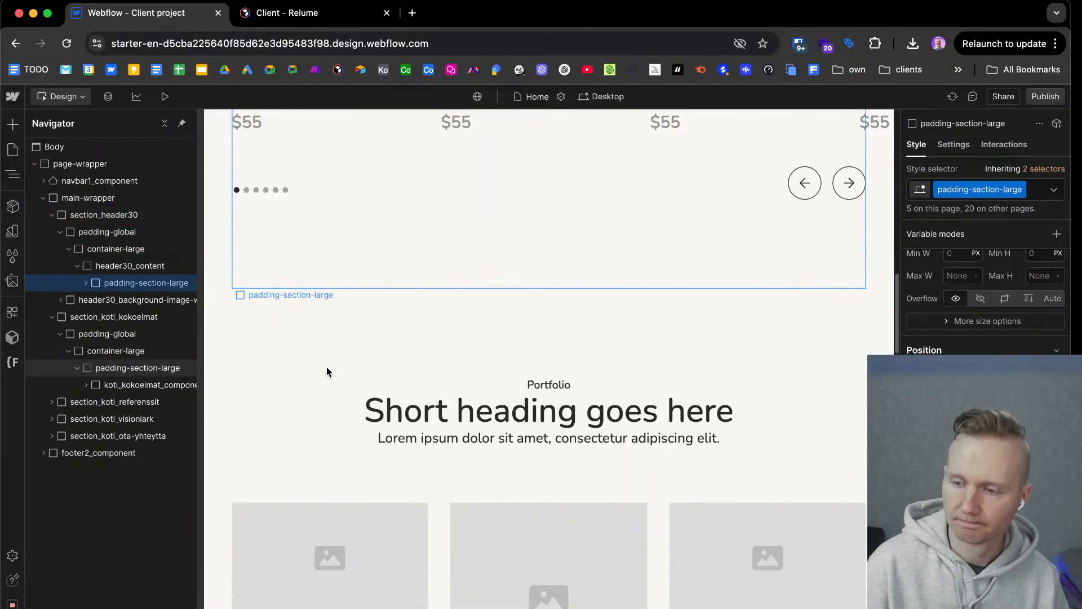
scroll(325, 373, down, 15)
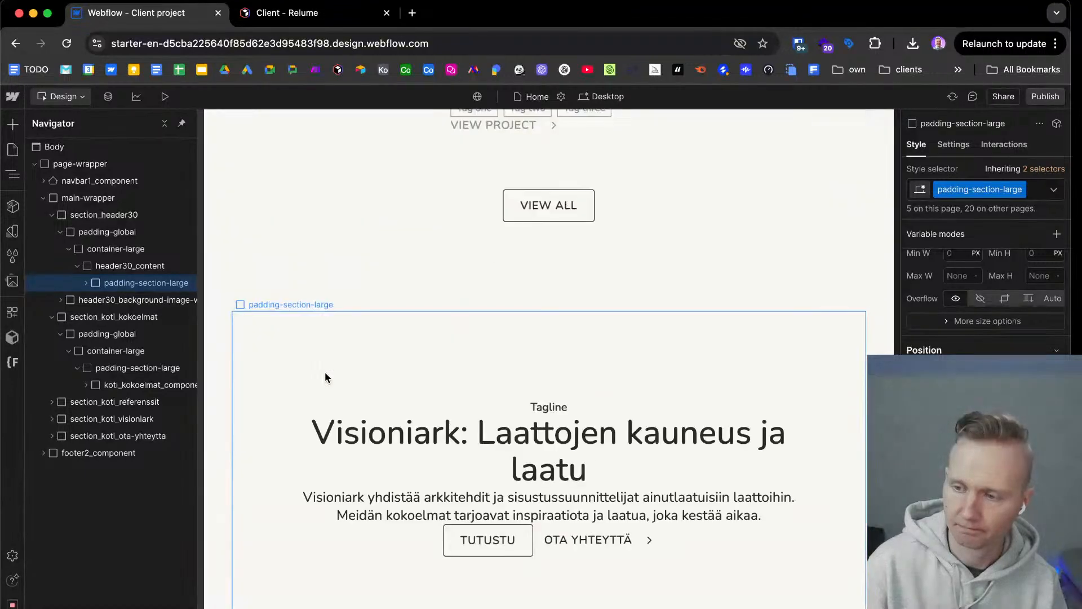
scroll(323, 375, down, 3)
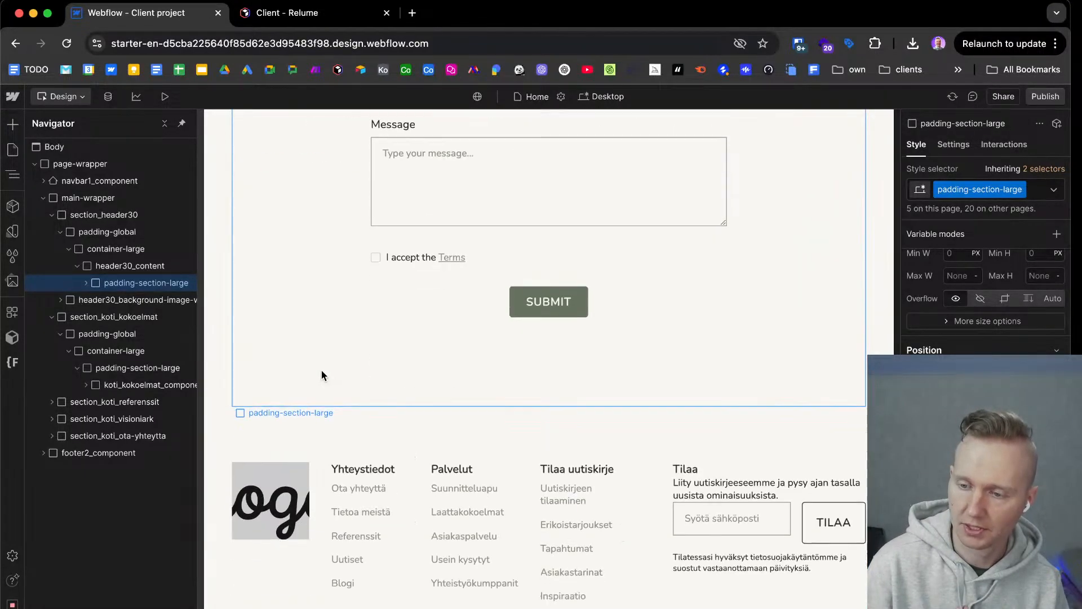
scroll(322, 373, up, 15)
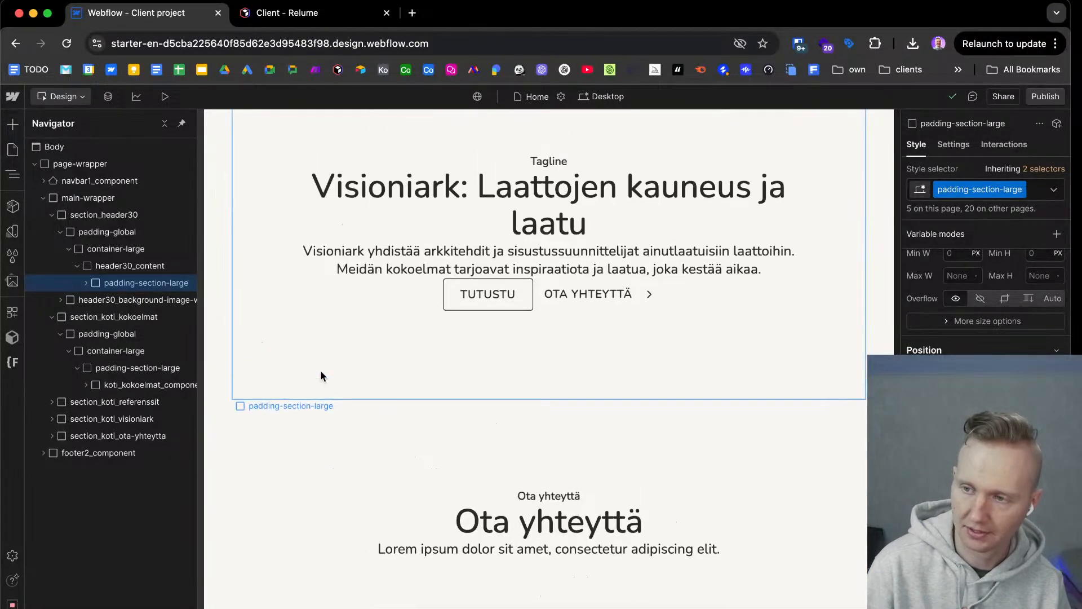
scroll(319, 390, up, 15)
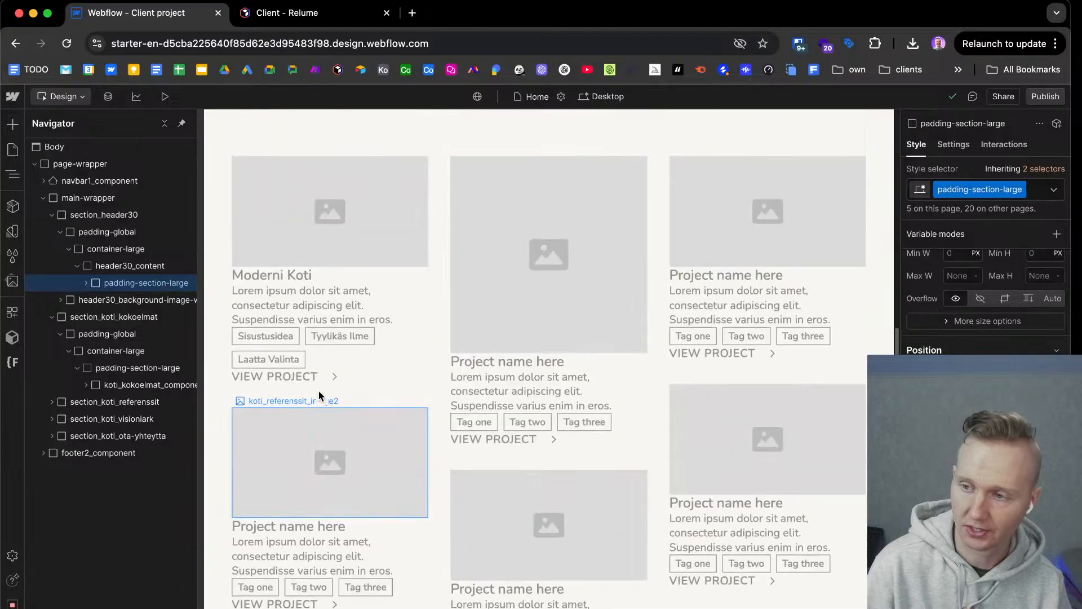
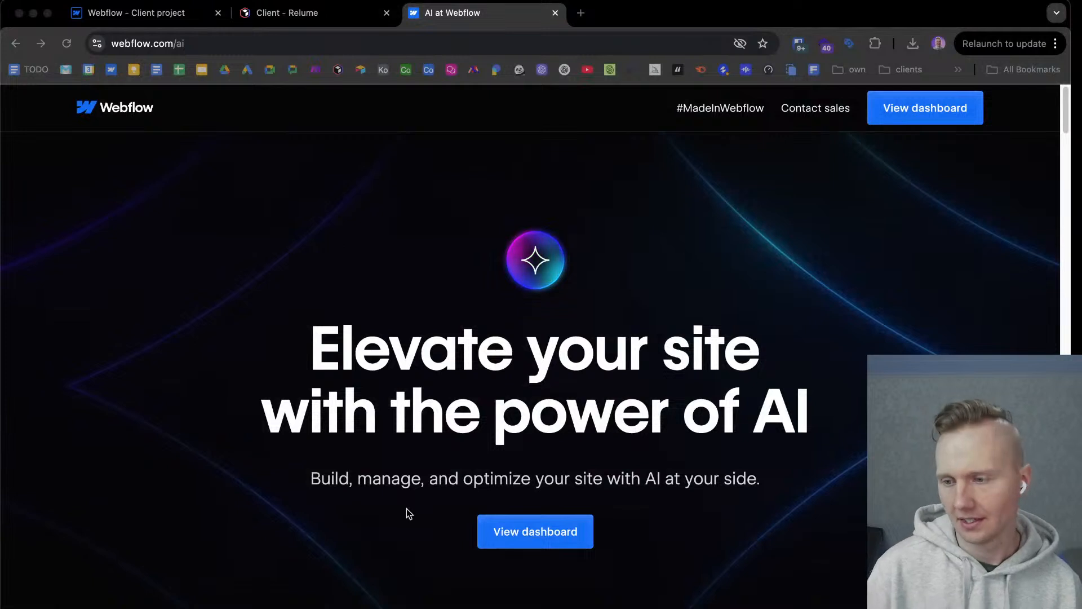
Create a new blank site from the Webflow dashboard, keeping the suggested site name and default access setting.
click(587, 533)
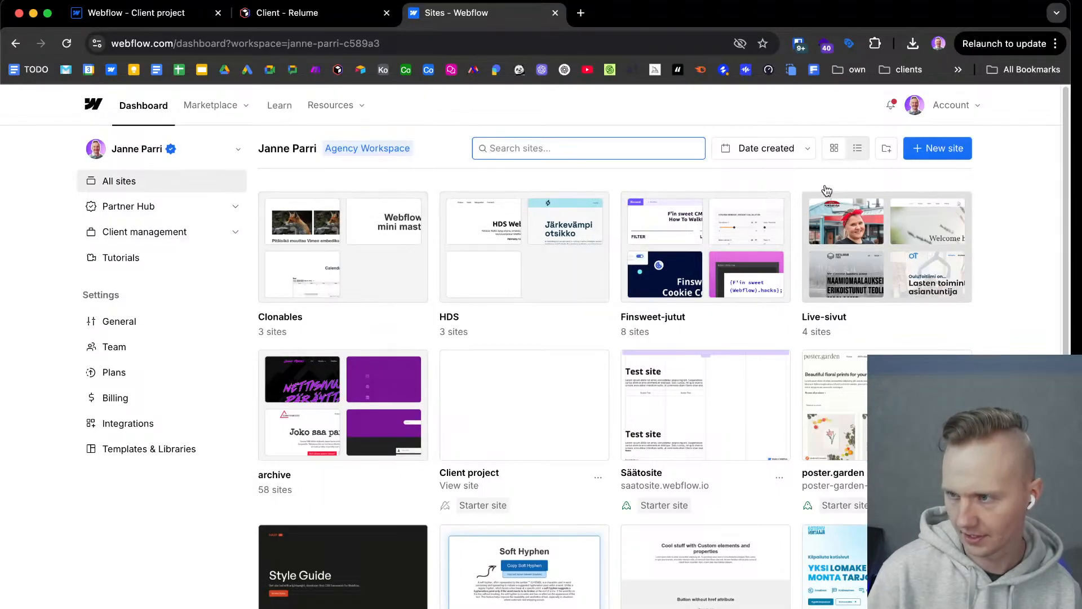
click(950, 151)
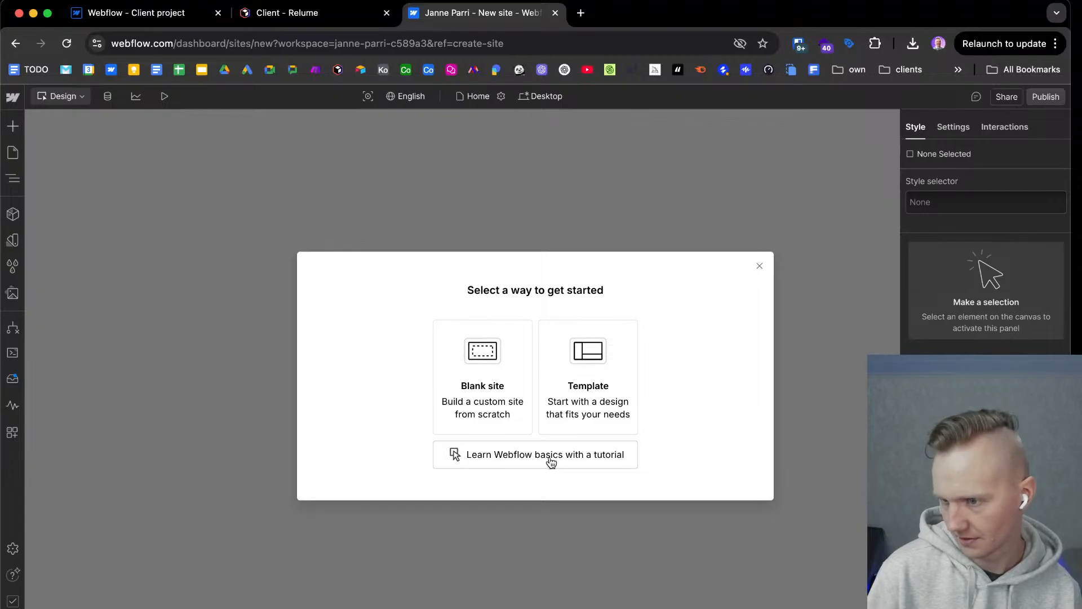
click(495, 409)
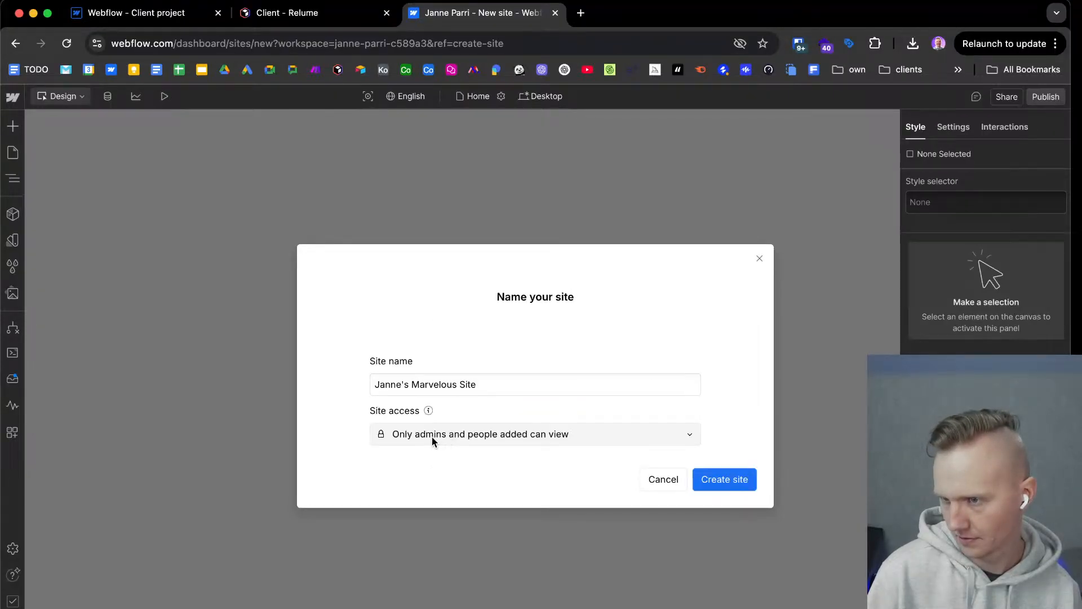
click(669, 481)
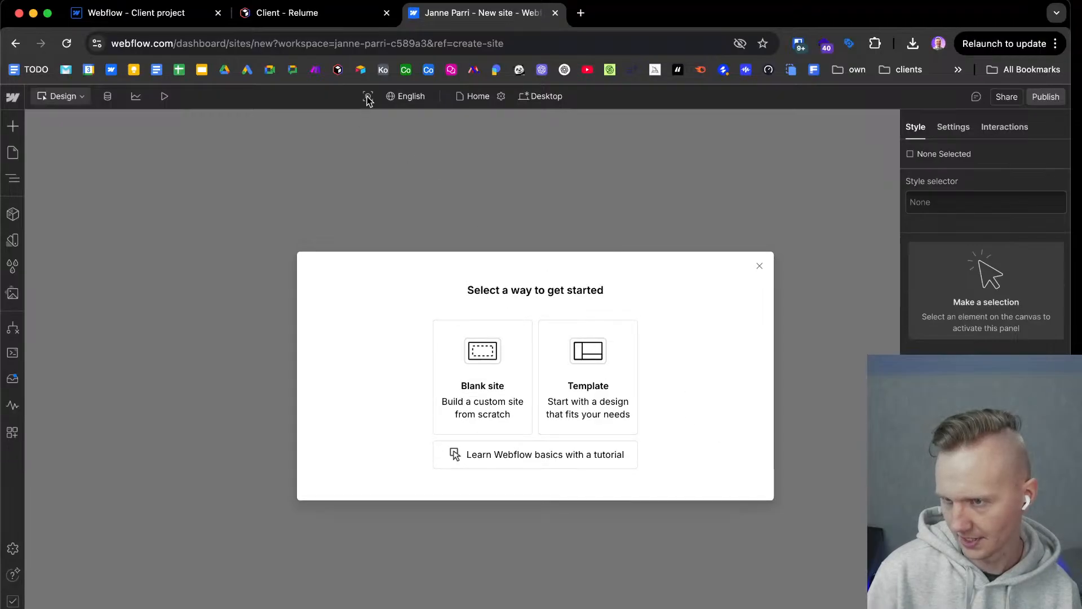
click(496, 400)
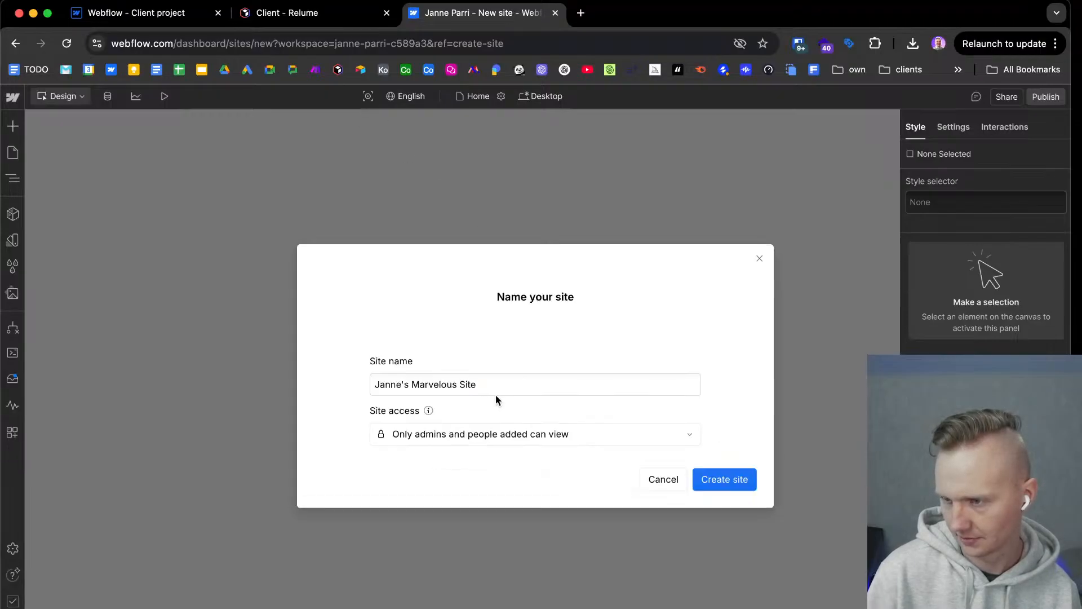
click(716, 483)
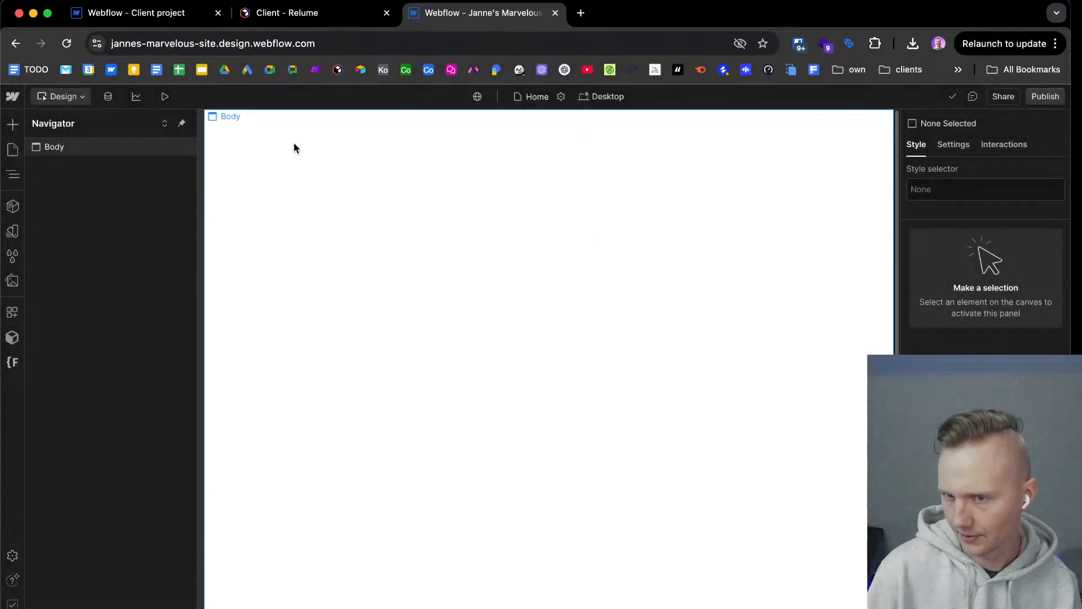
Check the new blank site's canvas and its settings list for an AI site-building option.
right_click(454, 355)
click(128, 371)
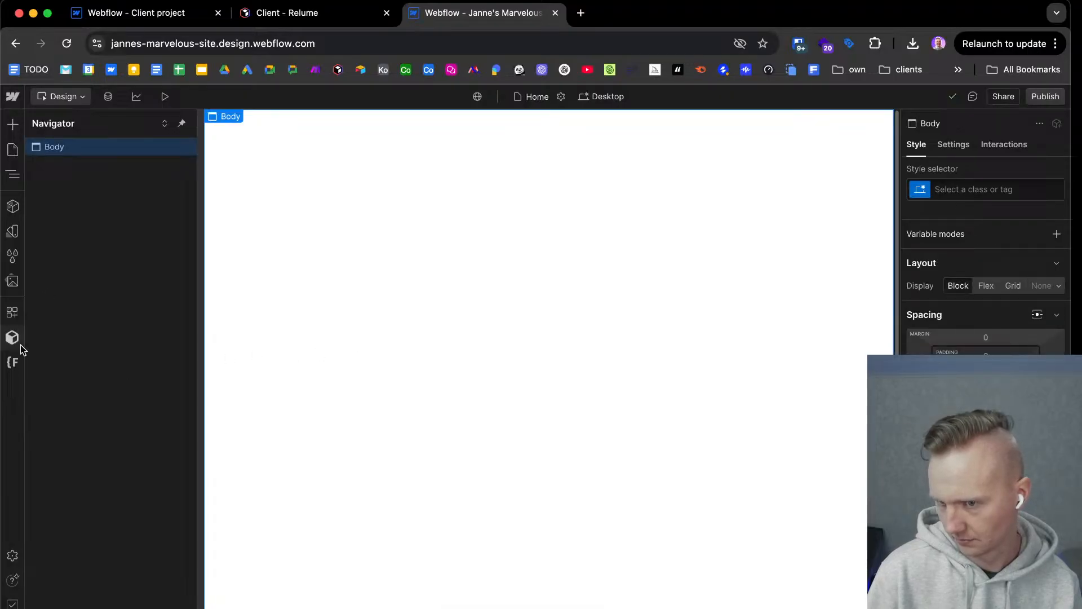
click(12, 557)
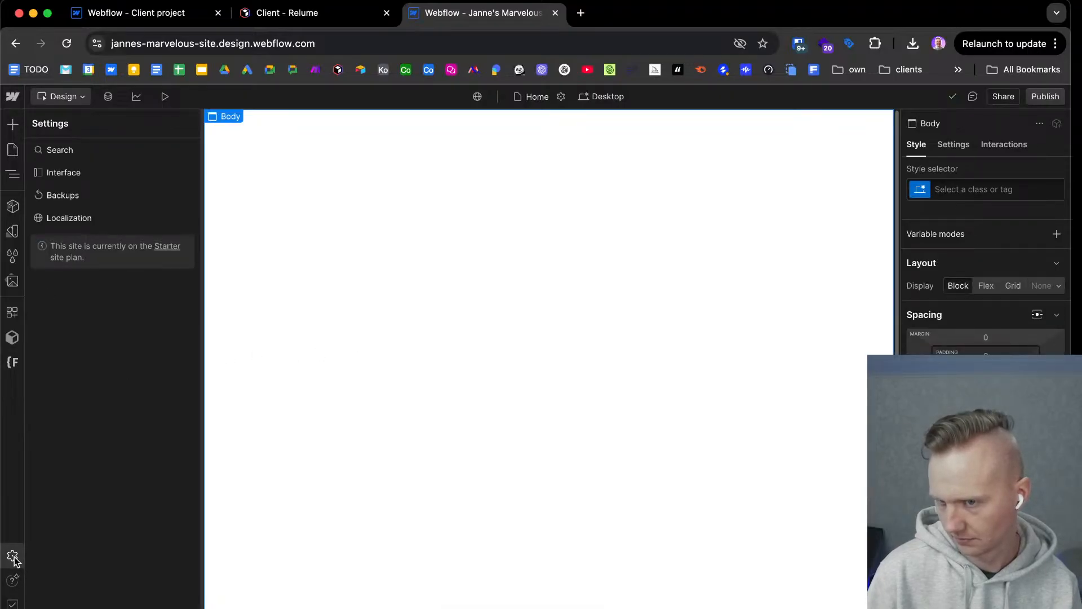
click(12, 557)
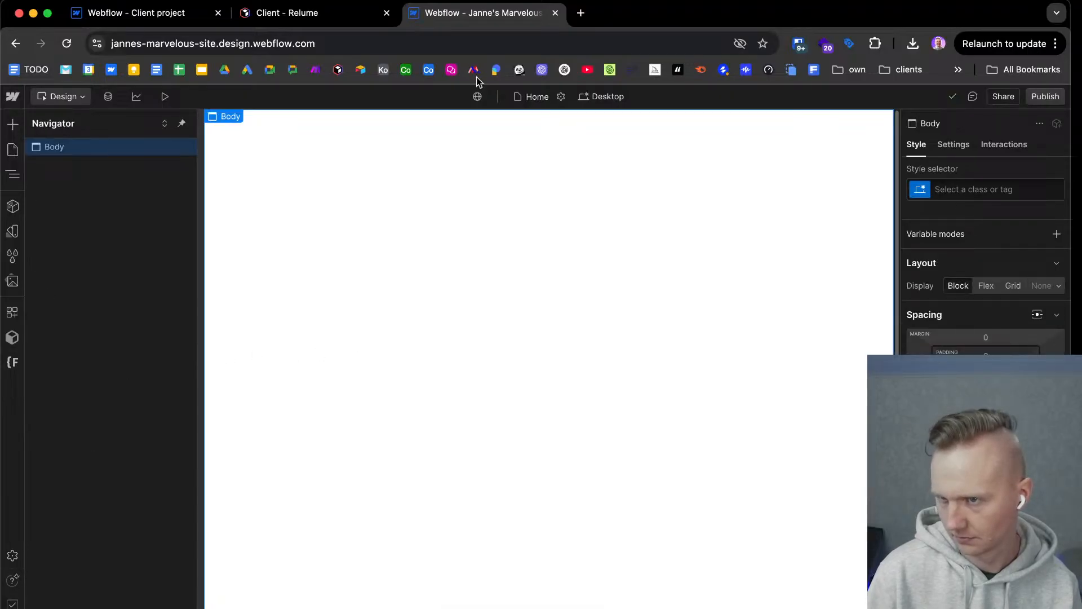
Leave the new blank site and try to open the main webflow.com home page, ending back on the AI page.
click(15, 44)
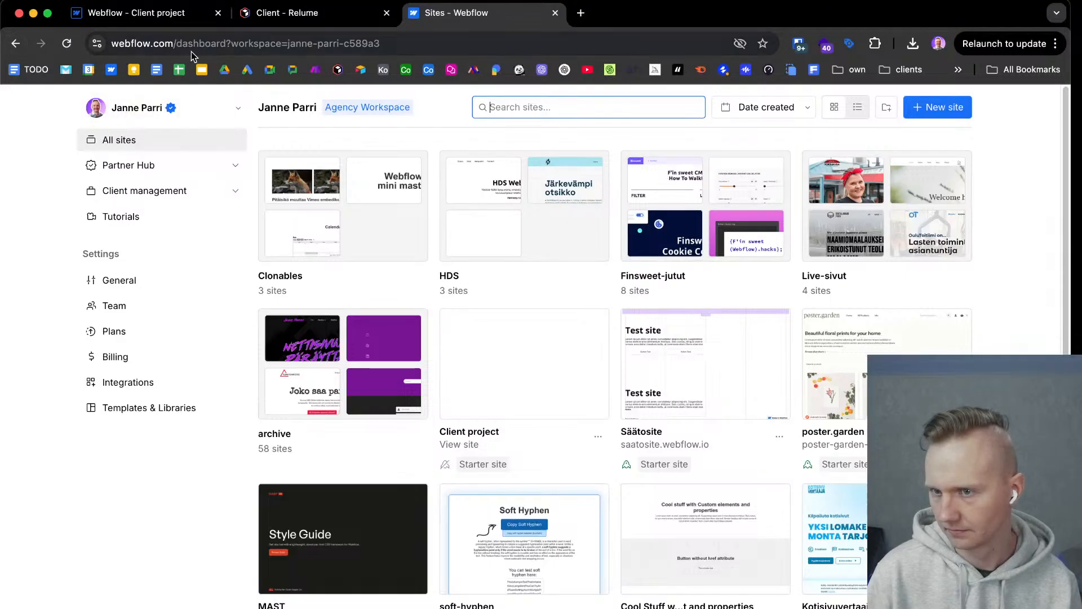
drag(179, 43, 440, 43)
key(BackSpace)
key(Return)
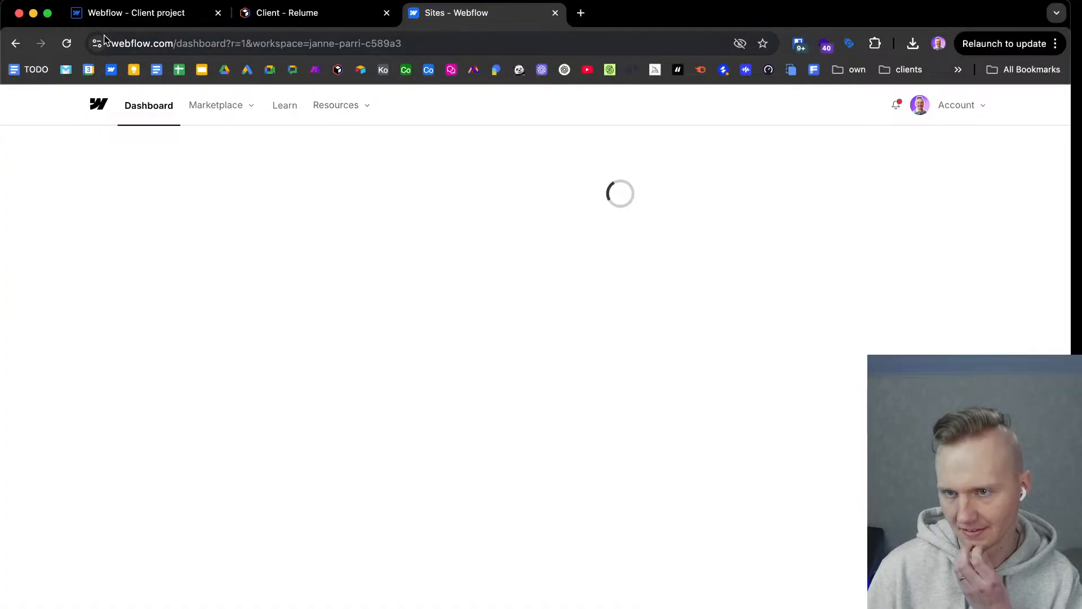
click(12, 44)
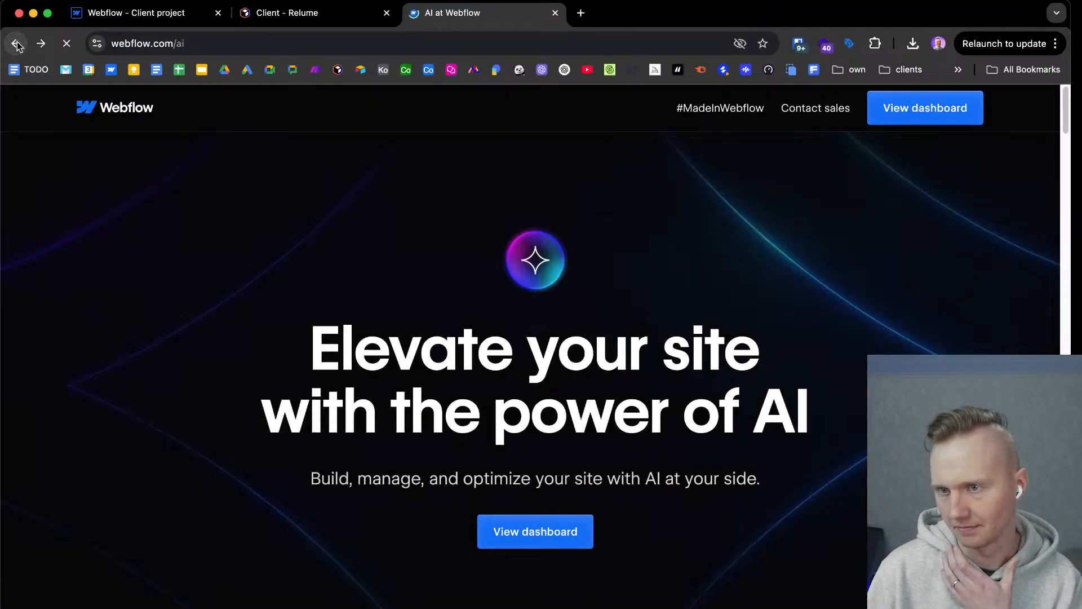
Go to the Webflow home page and launch the AI site builder from its promotional announcement.
click(126, 112)
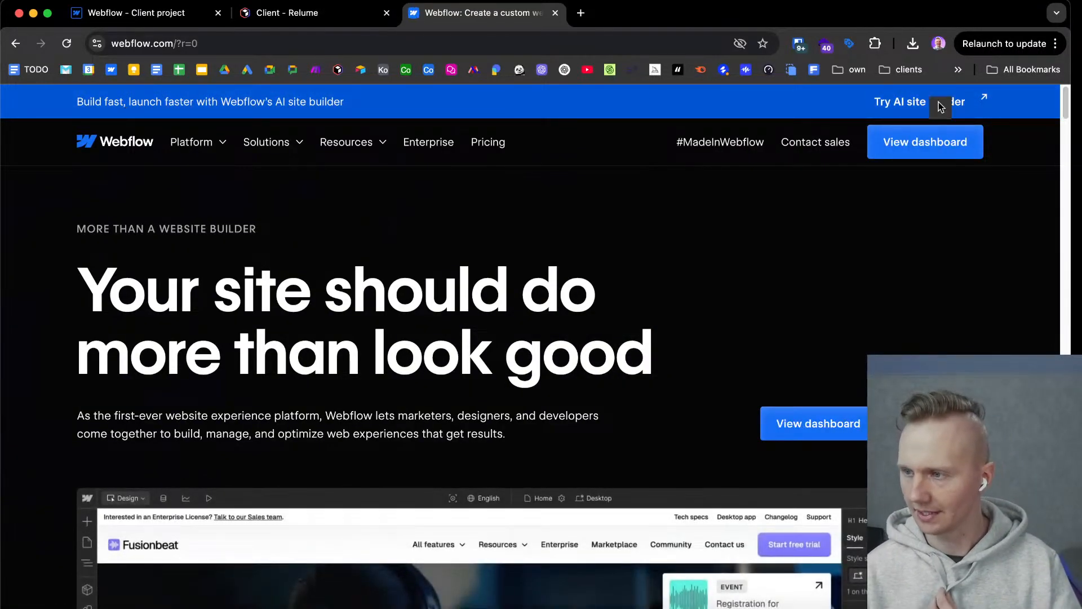
click(938, 105)
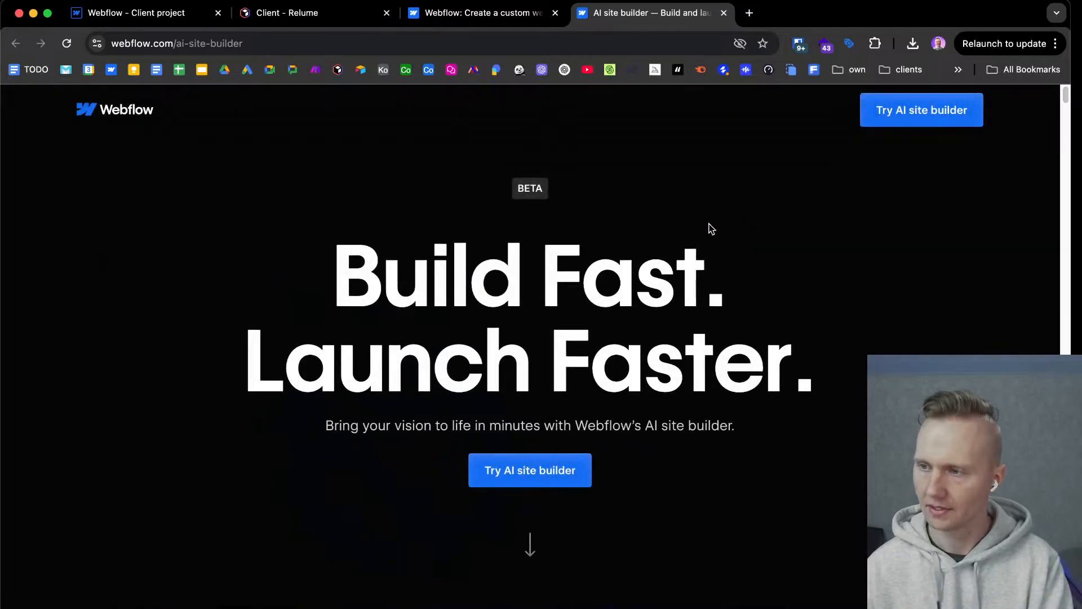
click(552, 467)
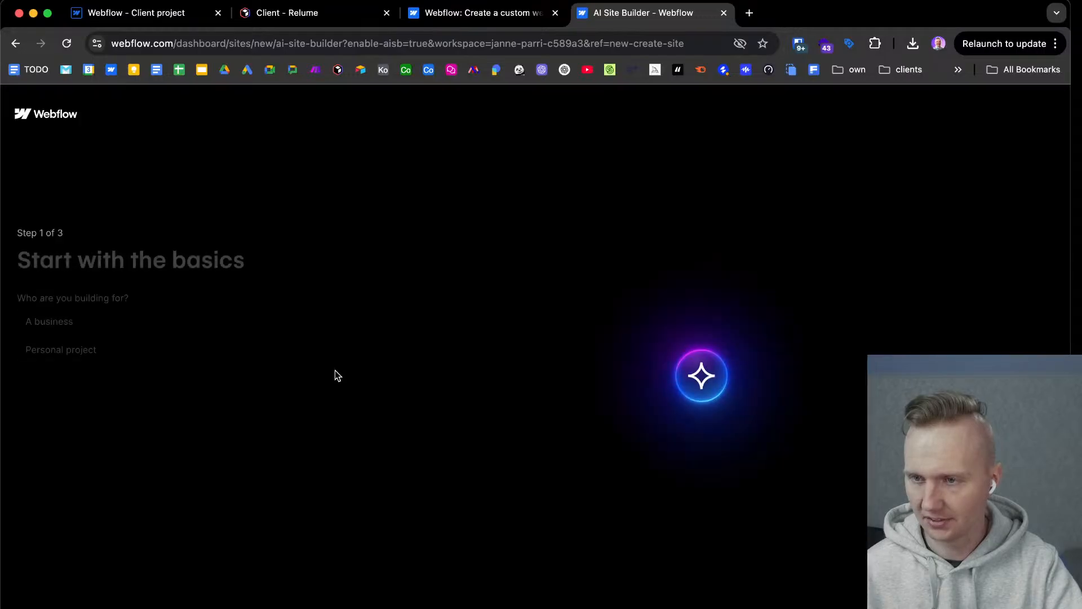
Set the AI site builder's basics to a business named "Fancy Saas" and continue to the details.
click(153, 324)
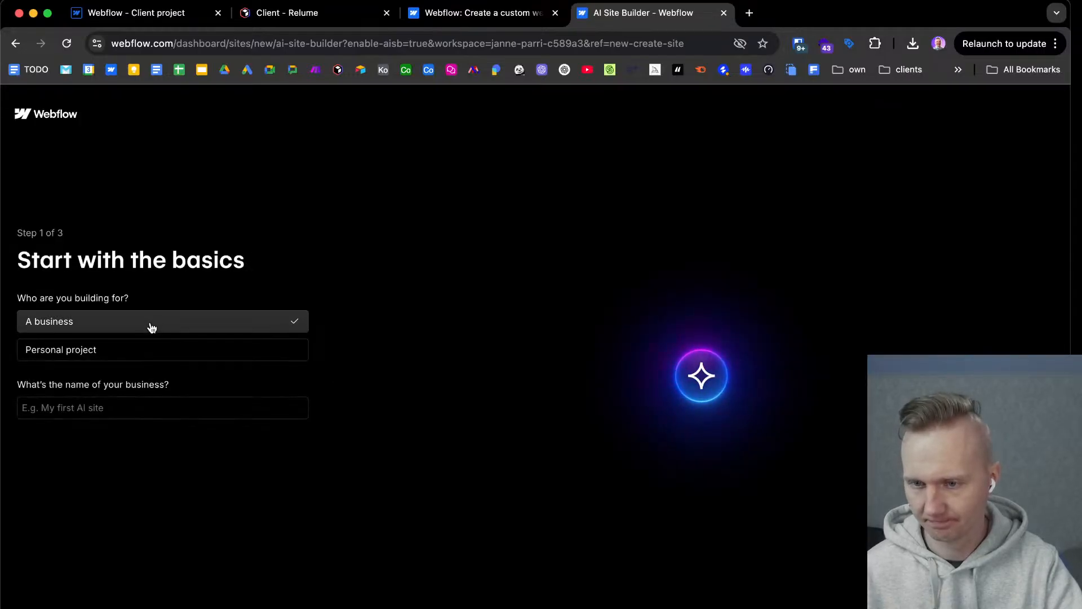
click(159, 406)
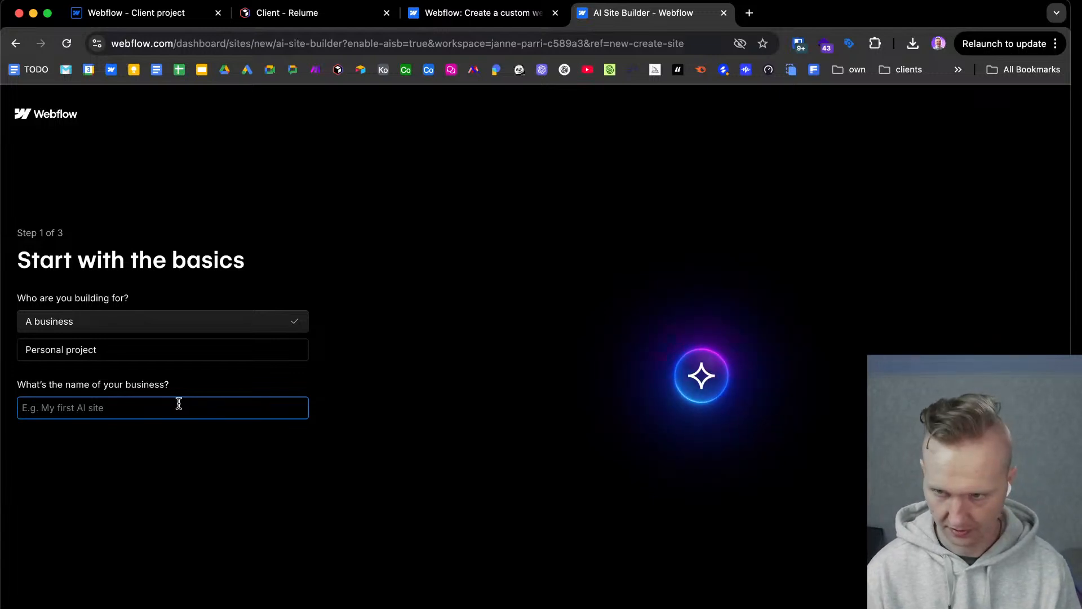
text(F)
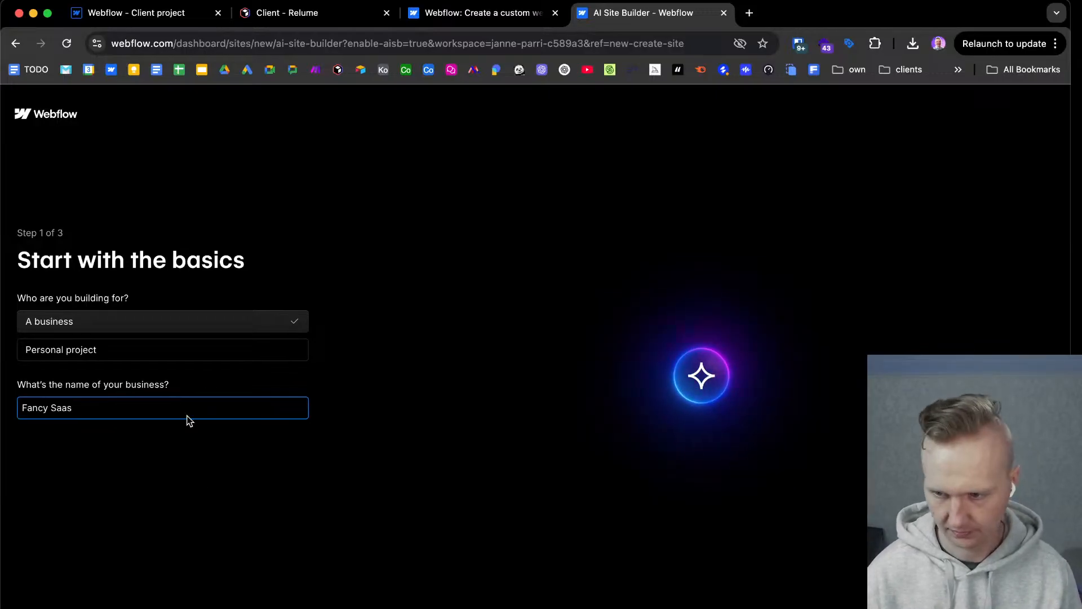
text(ancy Saas)
key(Return)
Describe the business as "My business does a todo list app for corporate clients." and continue to the style options.
click(124, 350)
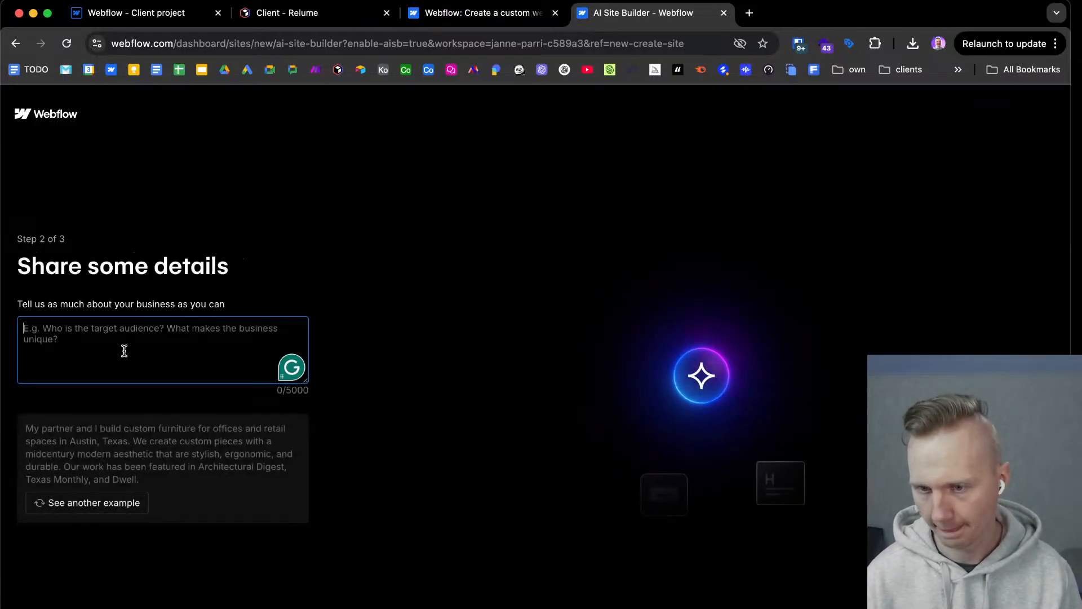
text(My )
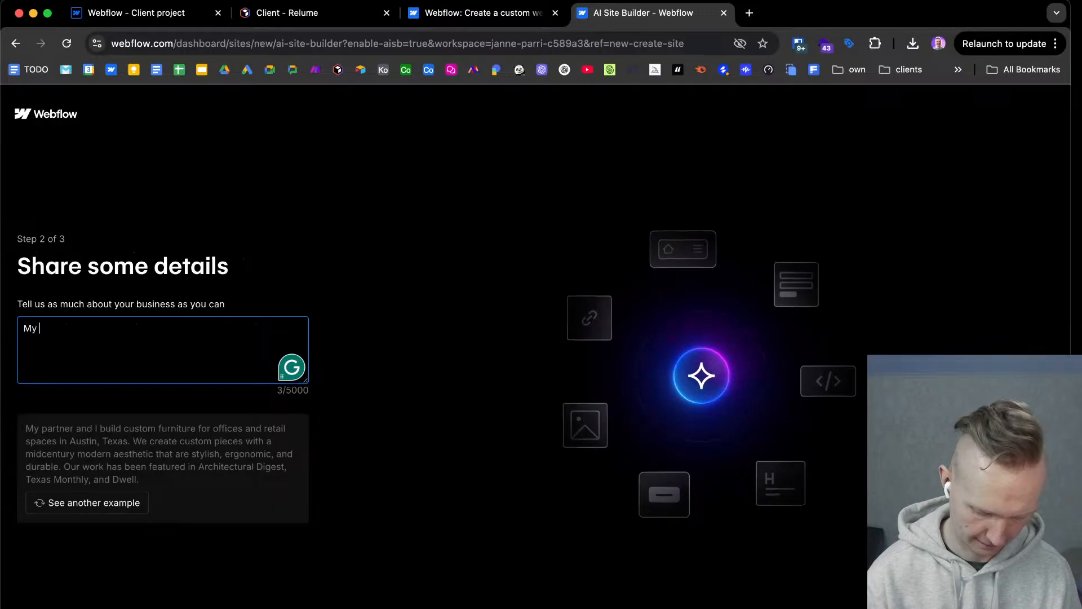
text(business do)
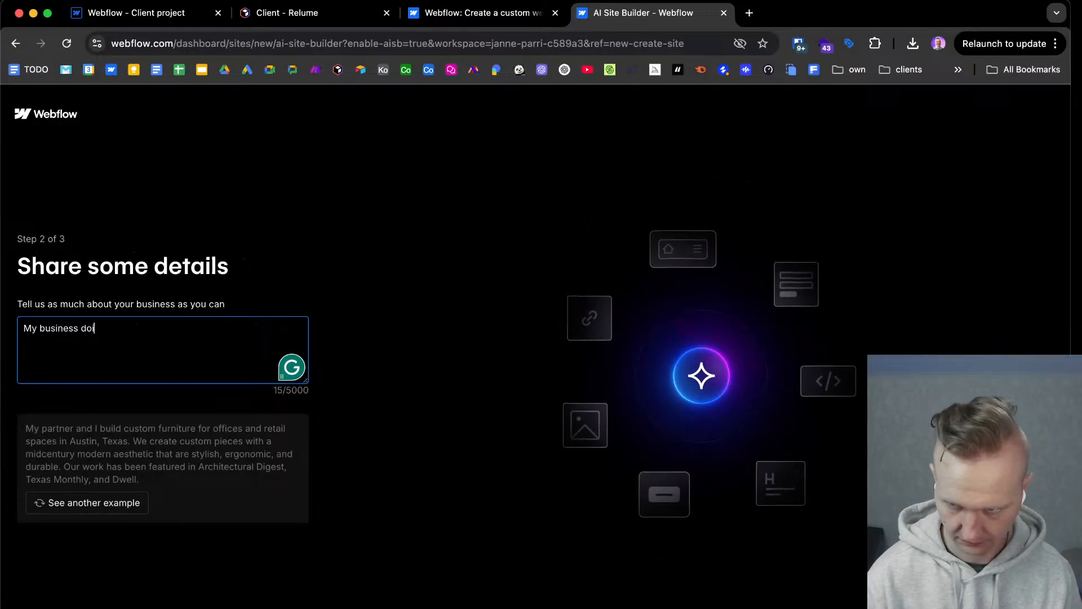
text(es a todo list app for)
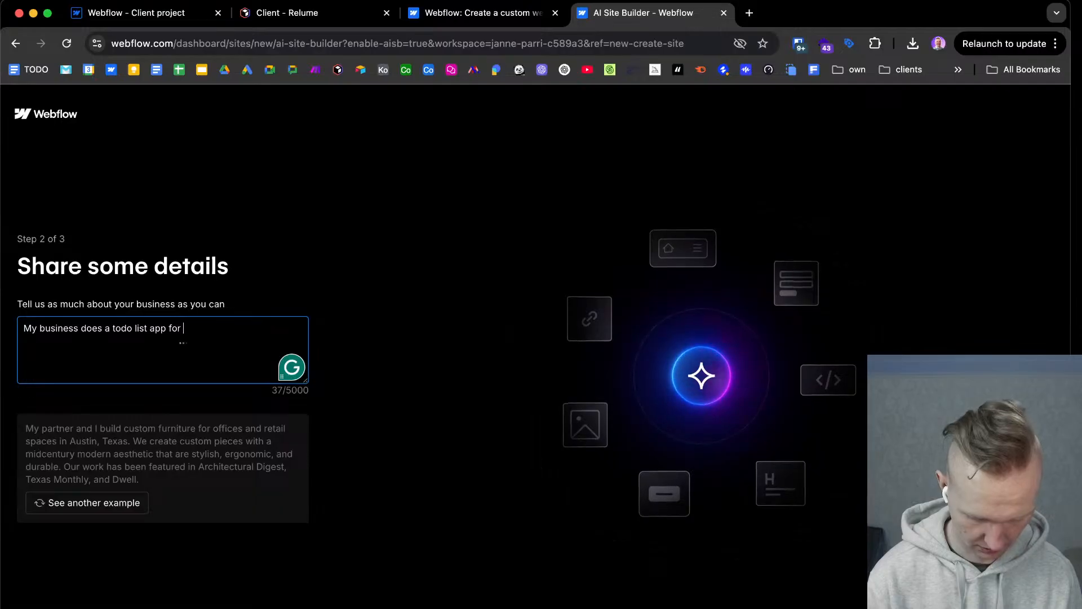
text(corpo)
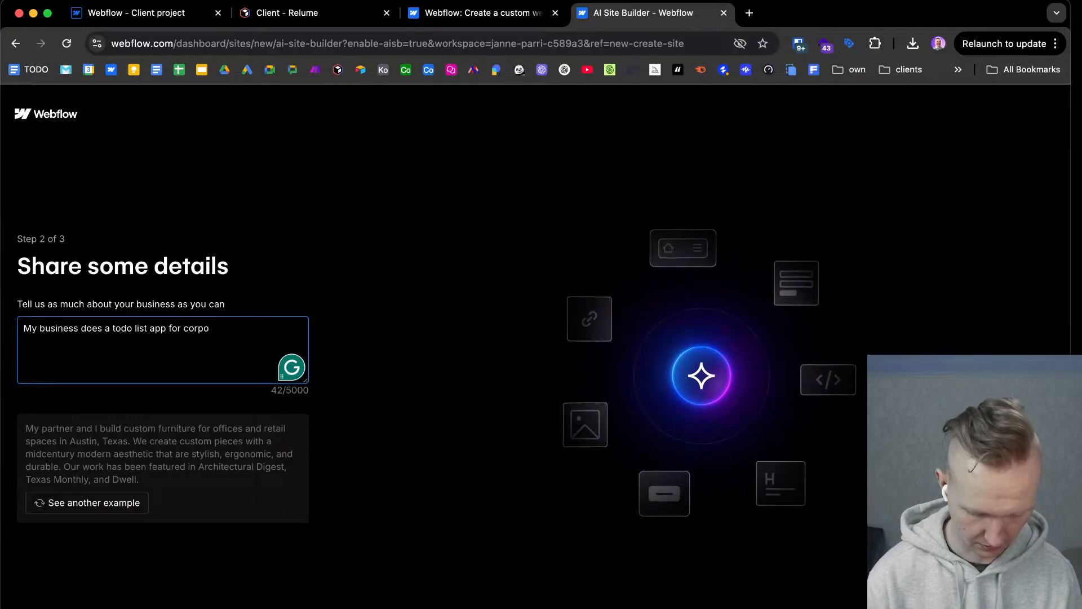
text(ra)
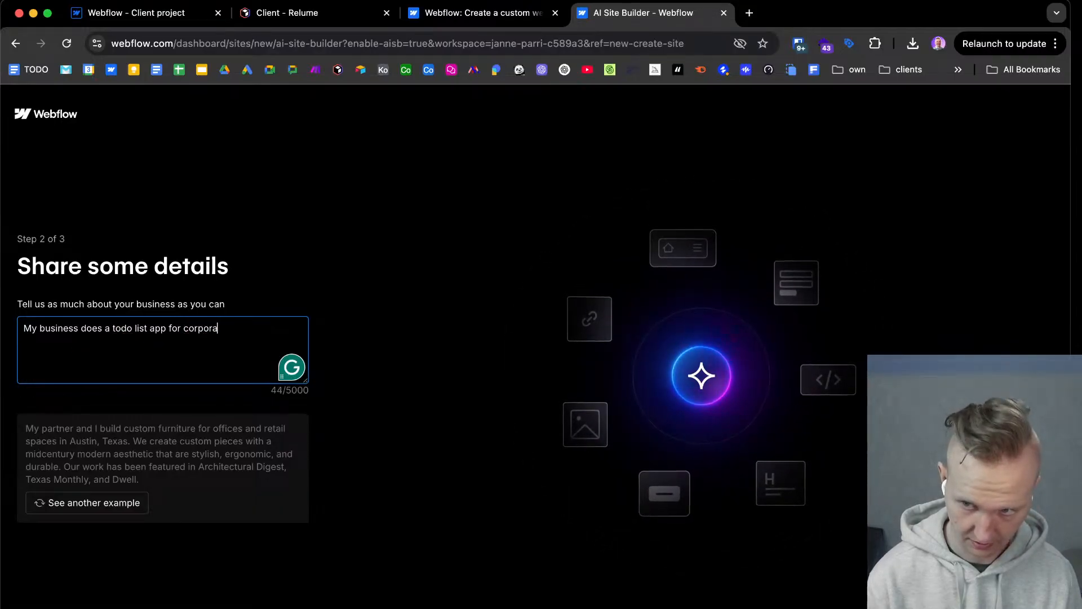
text(te clie)
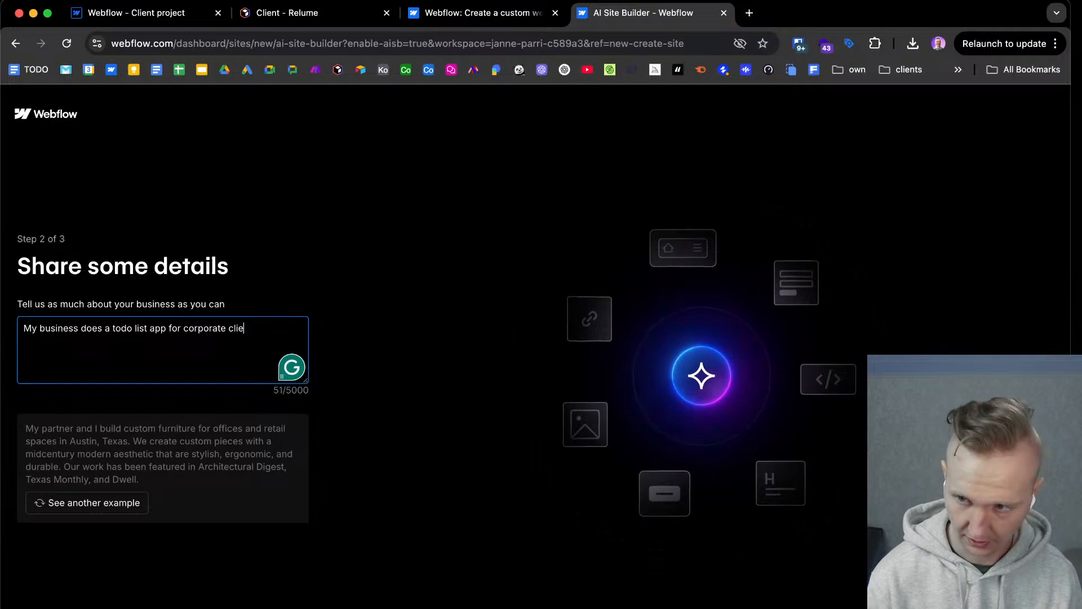
text(nts.)
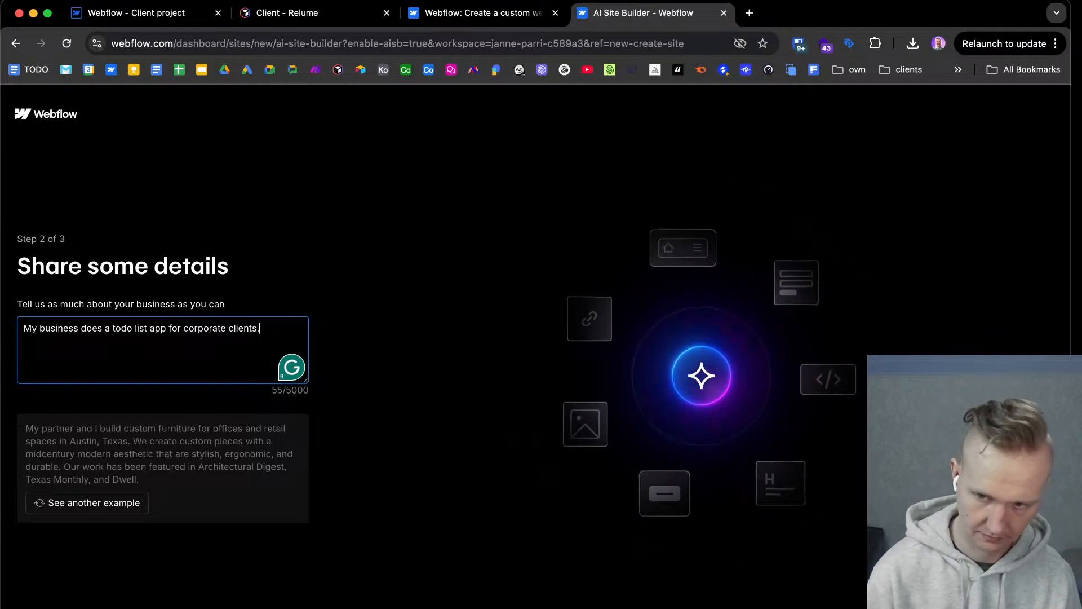
click(296, 607)
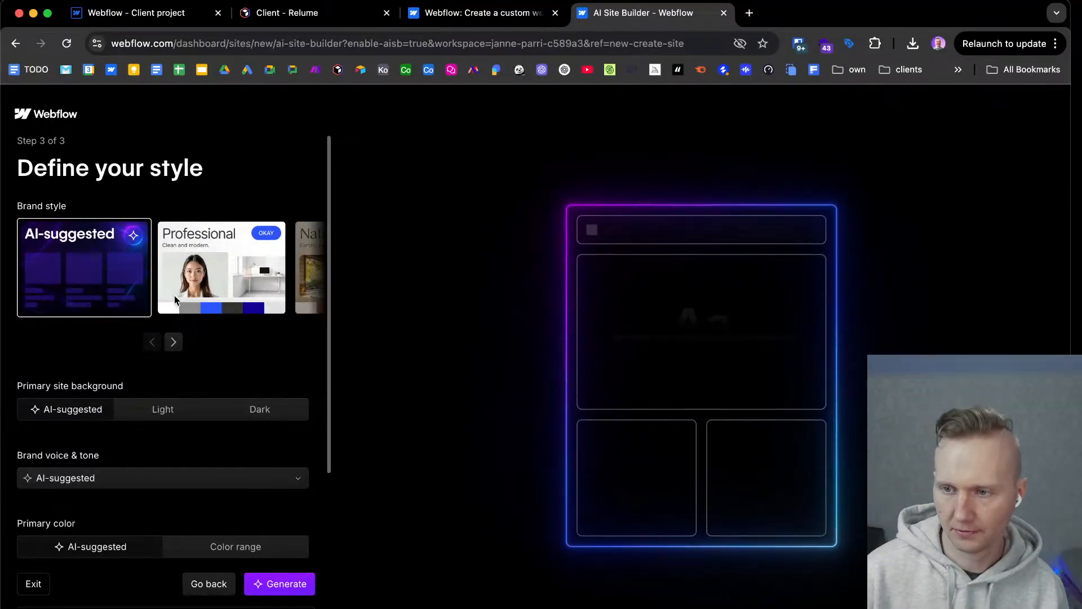
Choose the Futuristic brand style with a Dark primary background, keep voice and colour AI-suggested, and generate the site.
click(174, 342)
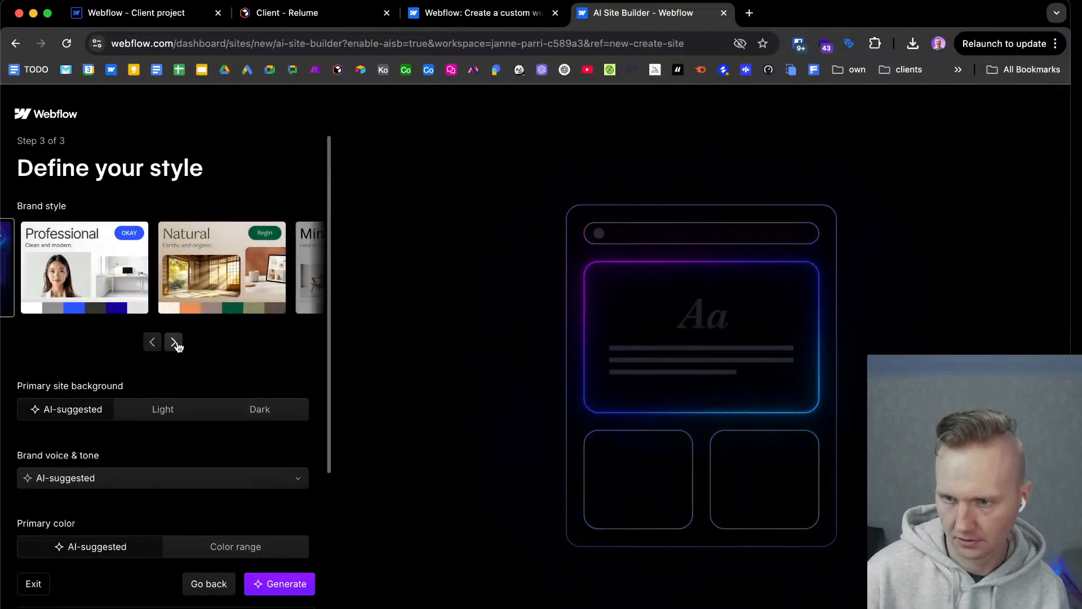
click(174, 342)
click(174, 342)
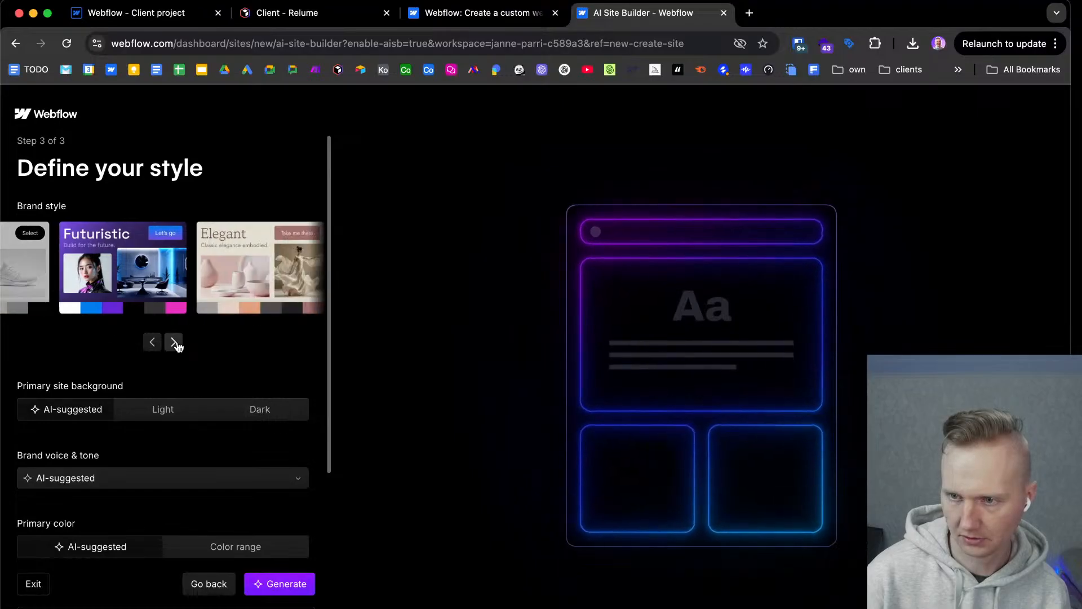
click(72, 250)
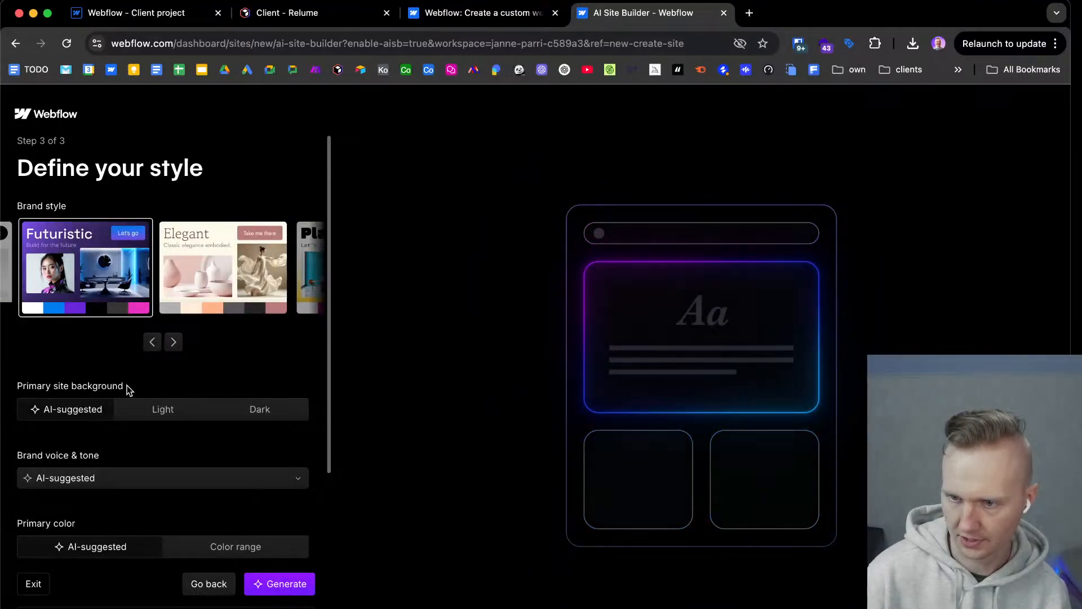
click(240, 415)
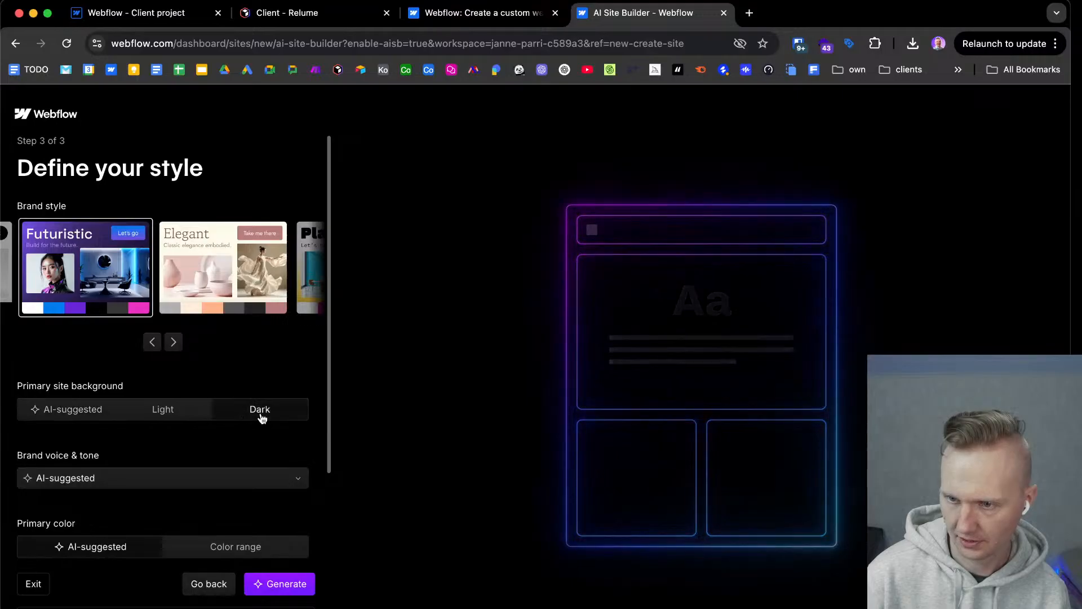
scroll(71, 408, down, 3)
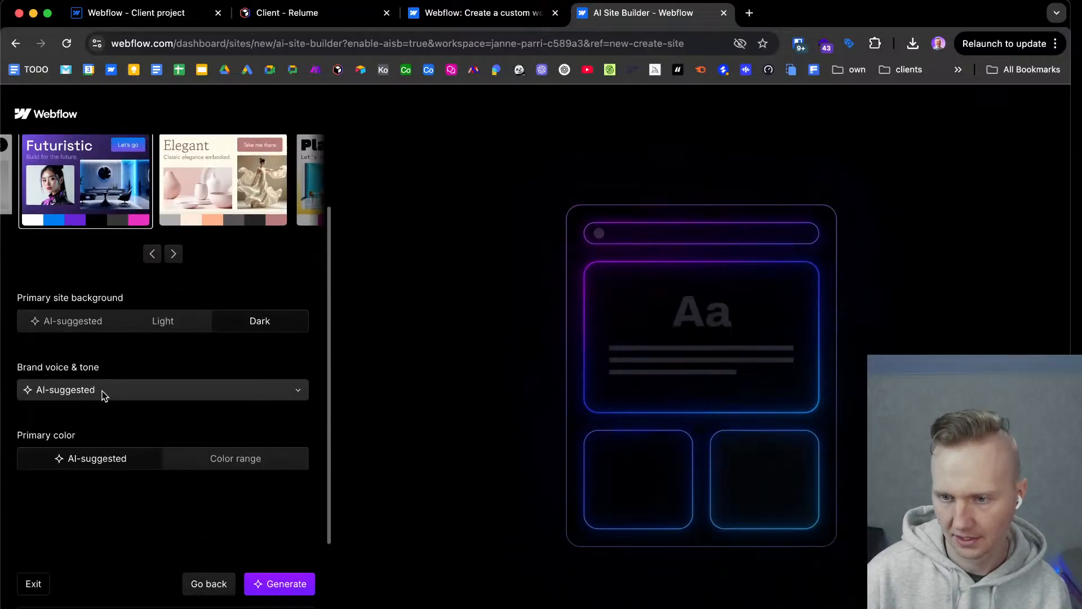
scroll(59, 420, down, 1)
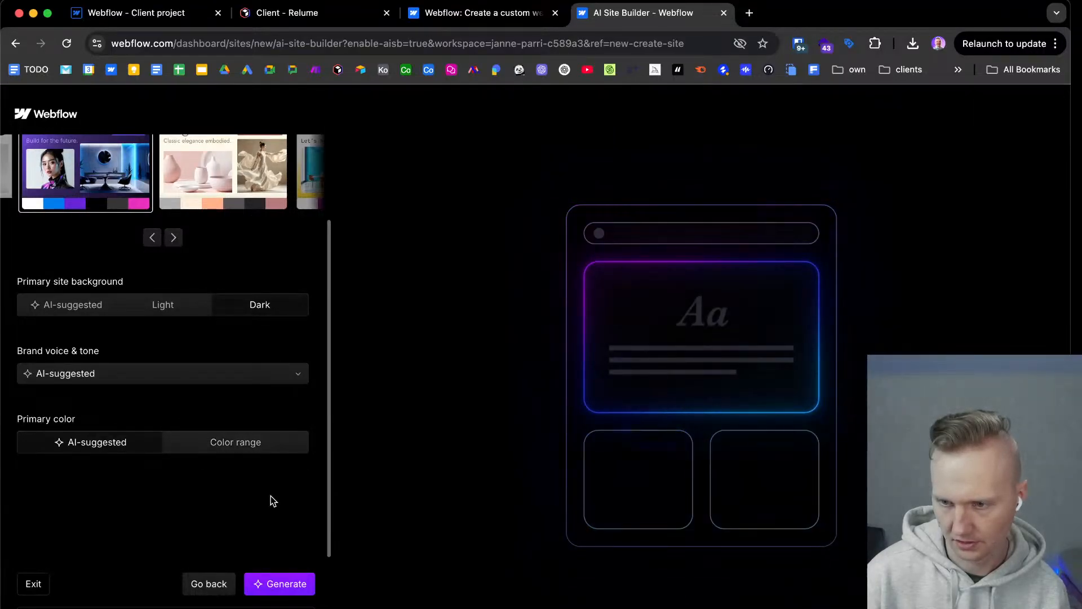
click(292, 588)
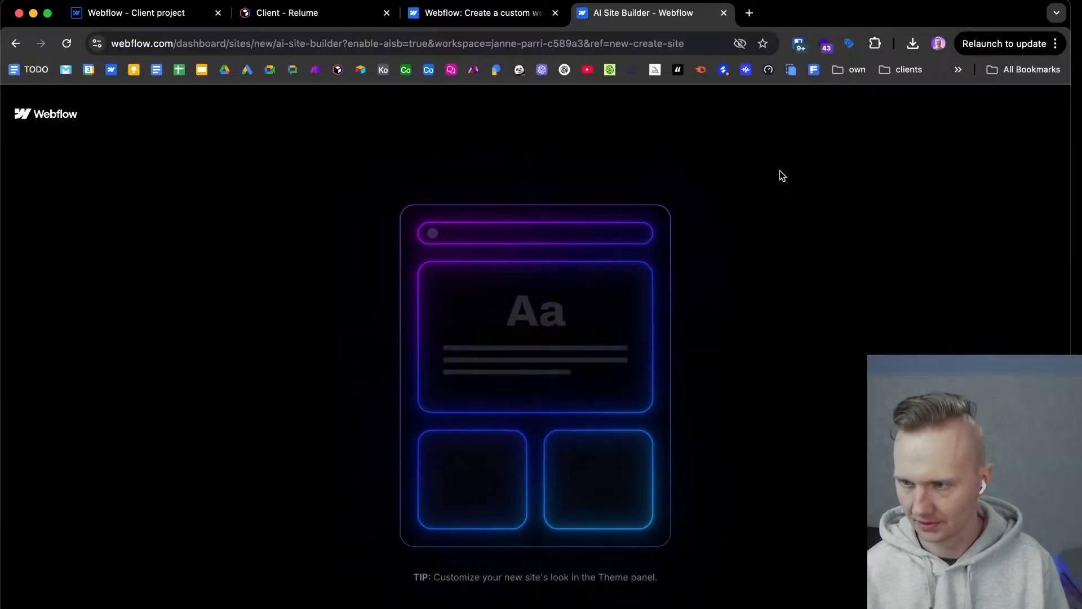
Search the web for Meld Studio in a new browser tab and open its official website as a design reference.
click(749, 12)
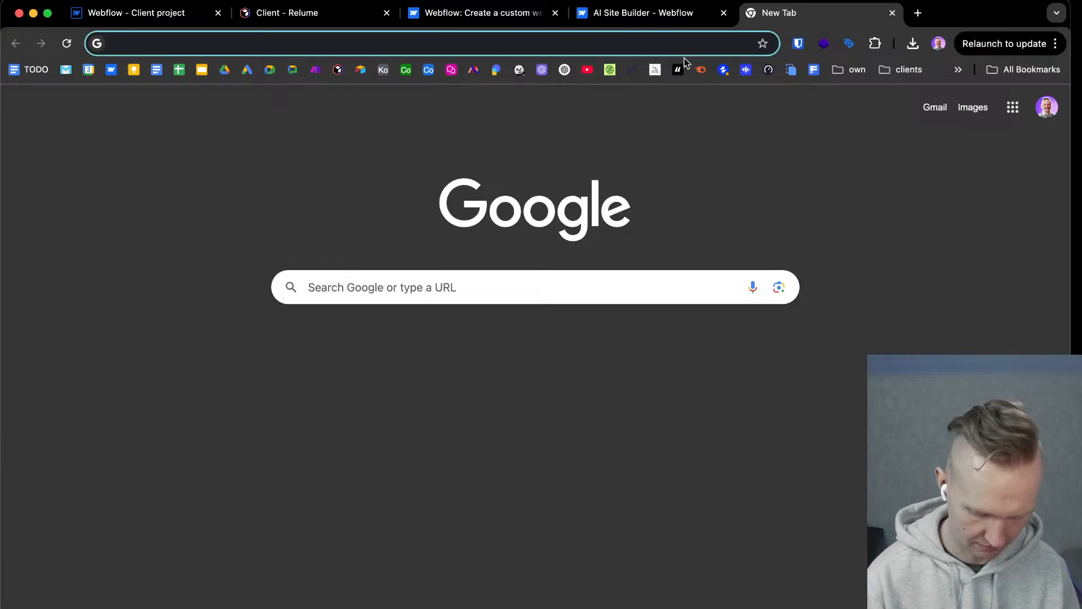
text(meld)
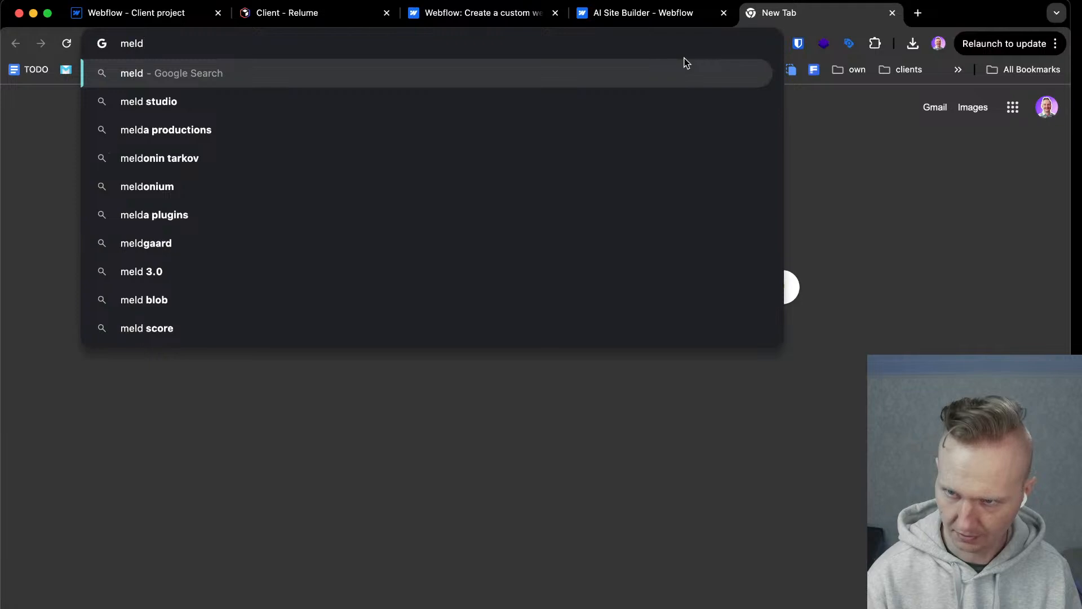
key(Down)
key(Return)
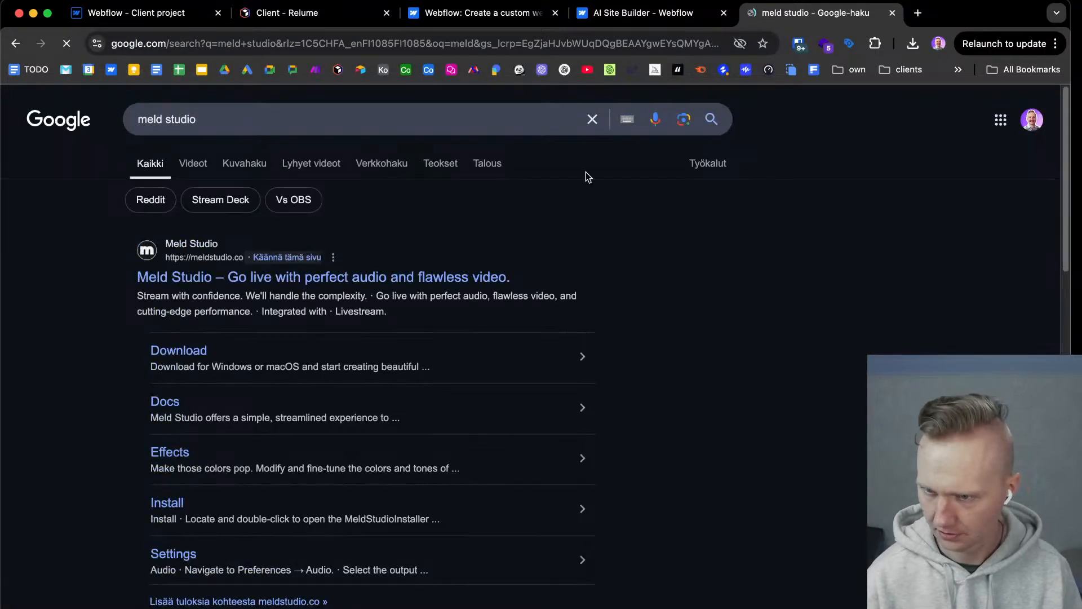
click(410, 279)
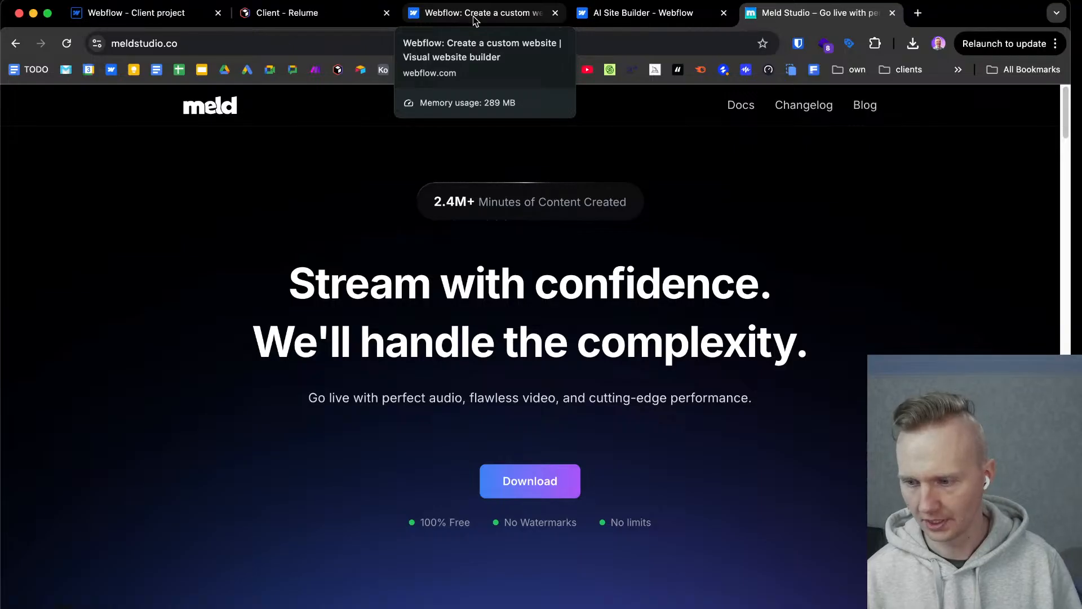
Return from the Meld reference to the generated Fancy Saas site and apply the dark theme with the green accent.
click(665, 14)
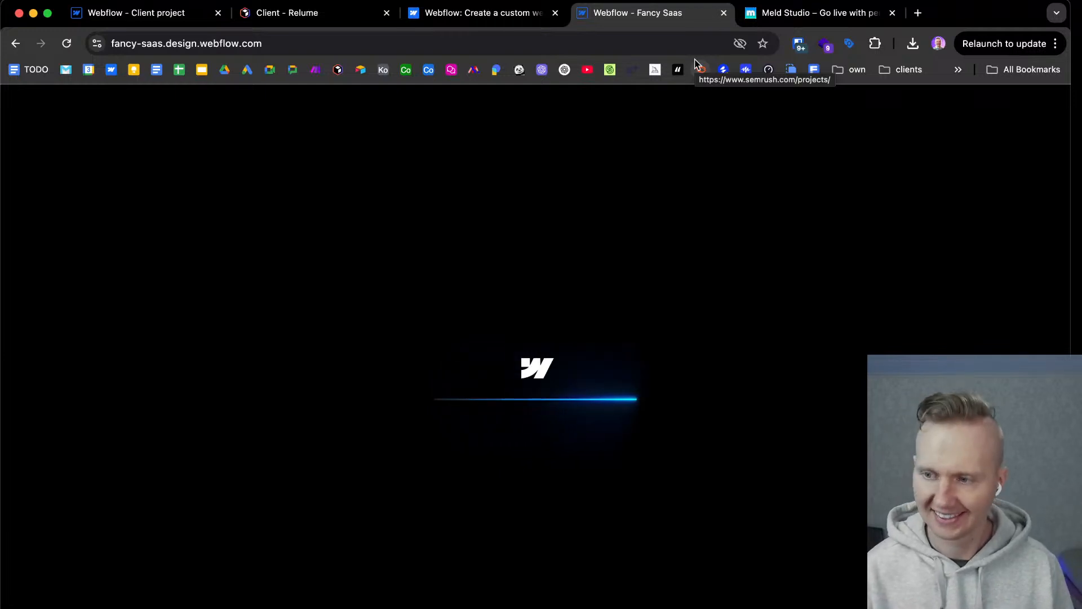
click(812, 13)
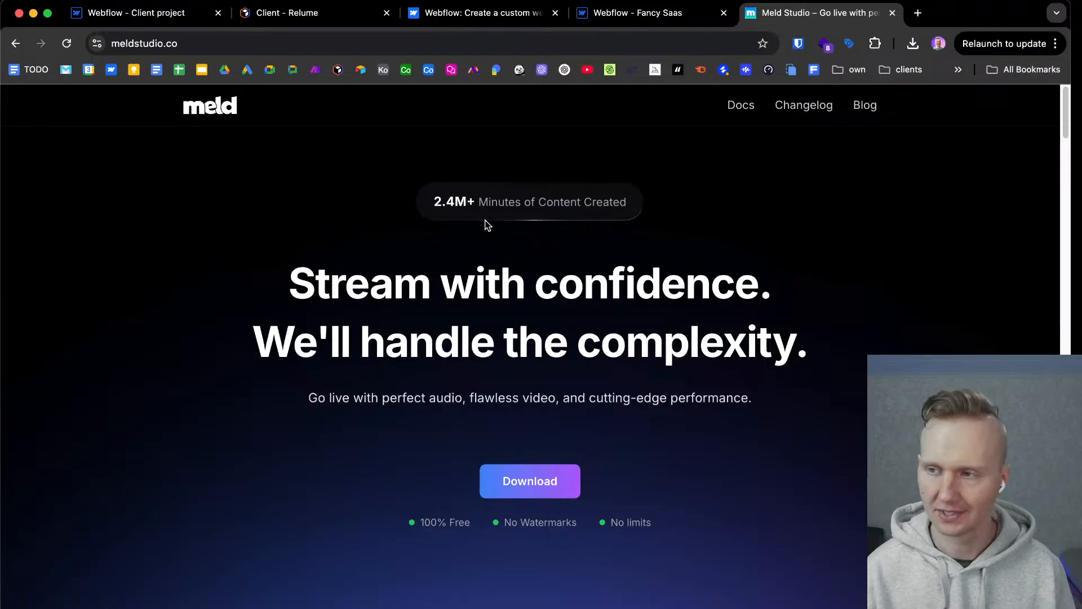
click(646, 17)
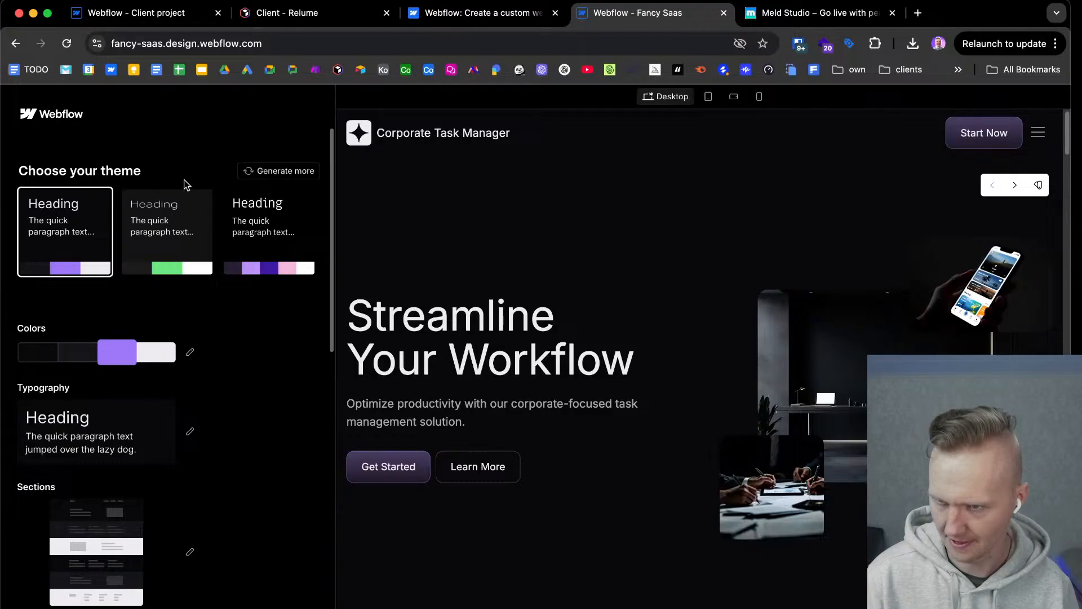
click(169, 244)
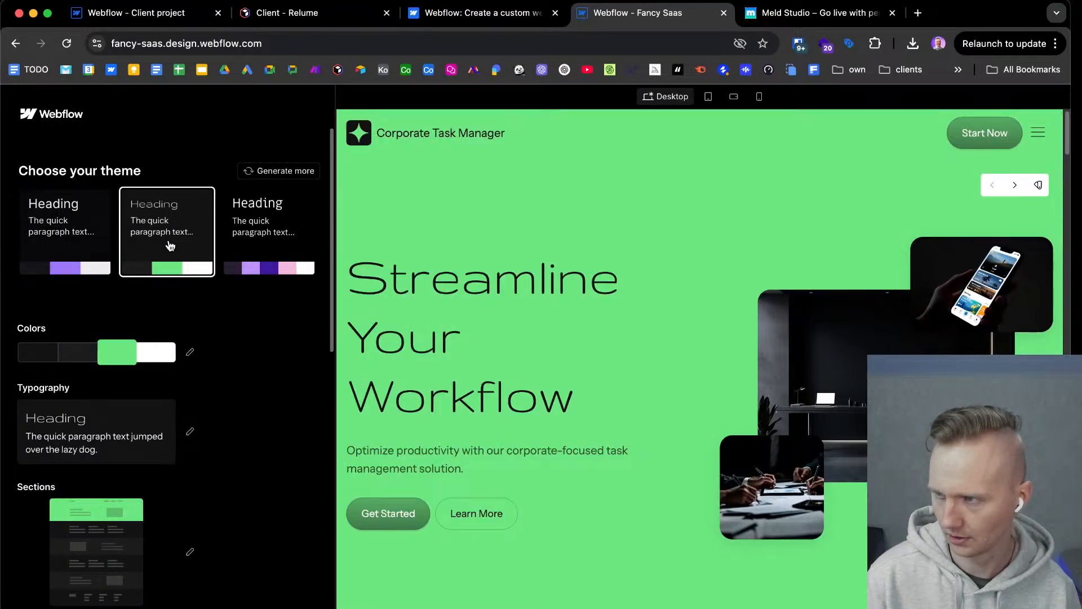
Examine the whole generated home page in the green theme, from the hero through features, pricing, testimonials and FAQ to the footer.
scroll(655, 386, down, 10)
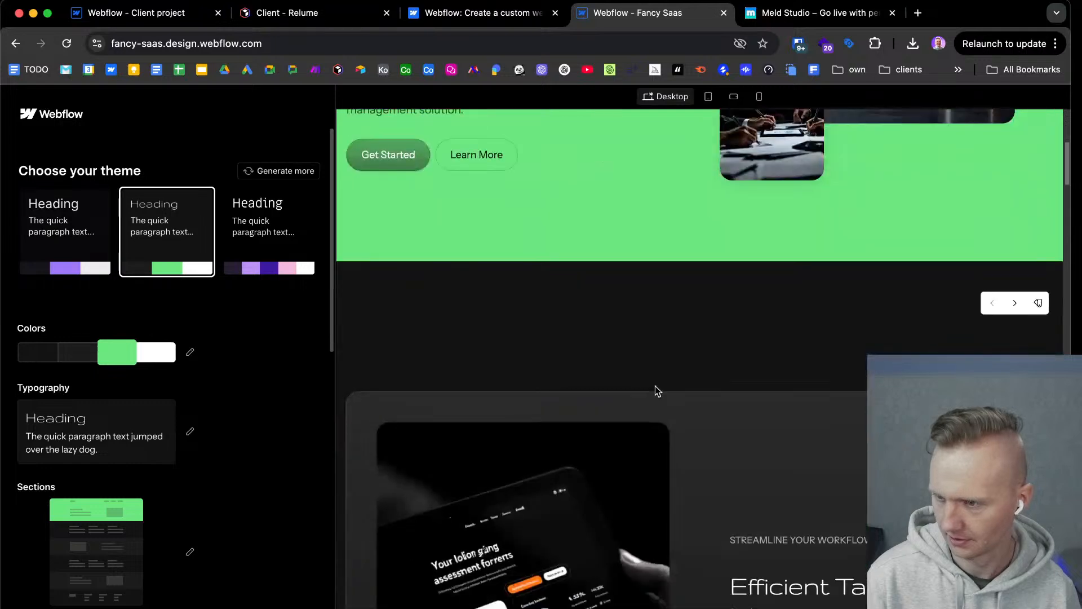
scroll(655, 387, down, 10)
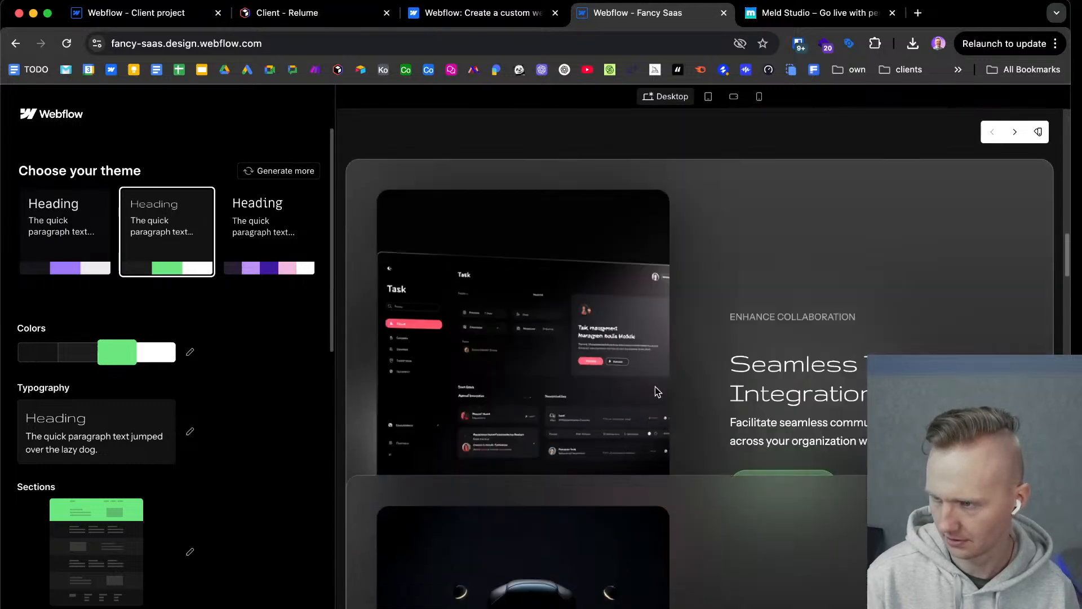
scroll(655, 389, down, 10)
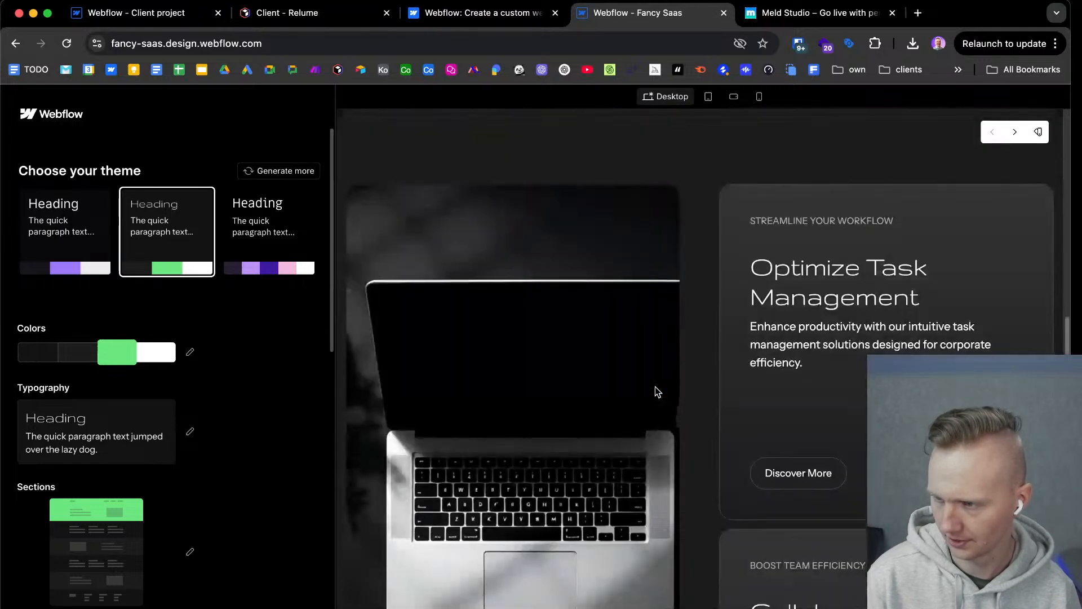
scroll(655, 387, down, 10)
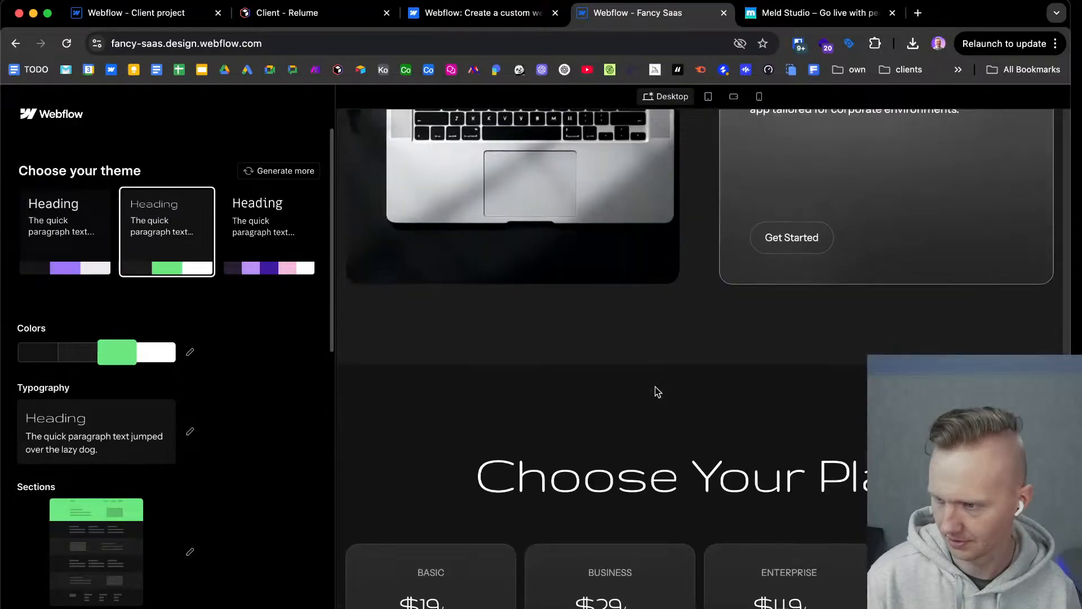
scroll(655, 386, down, 5)
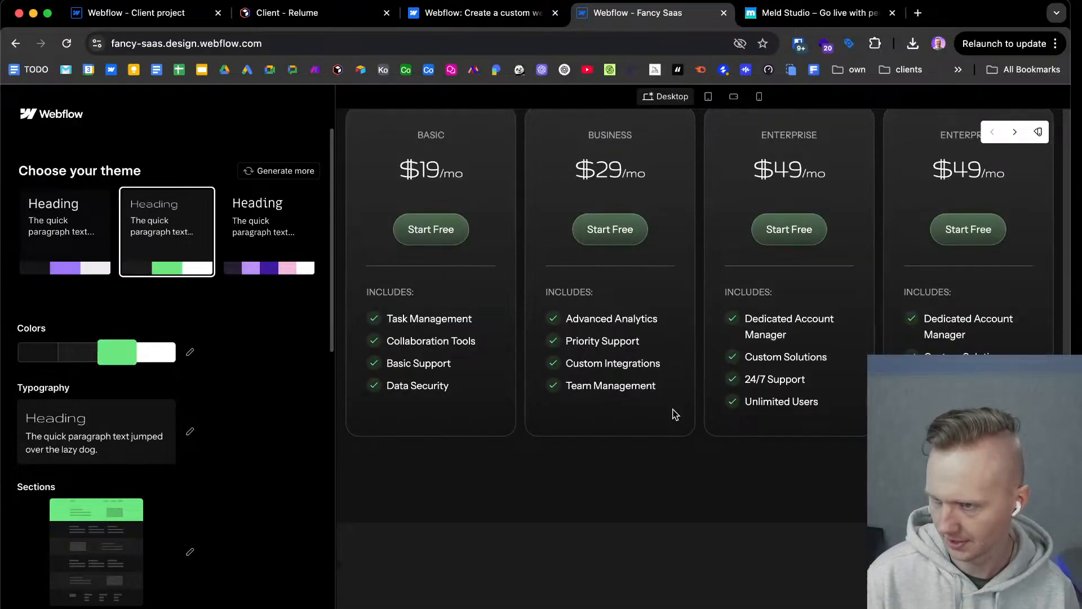
scroll(672, 405, down, 10)
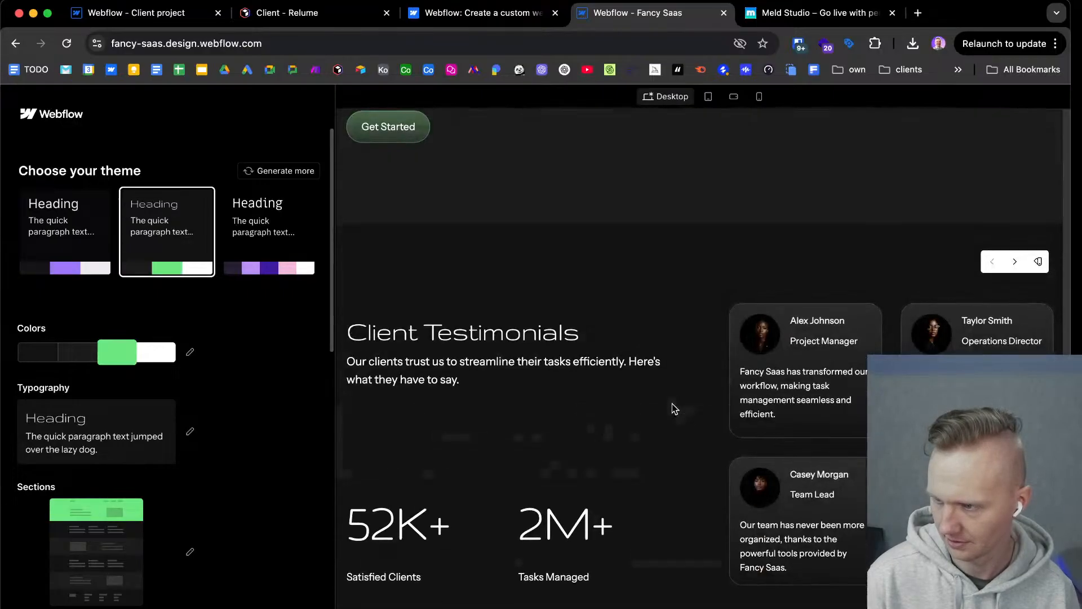
scroll(672, 404, down, 6)
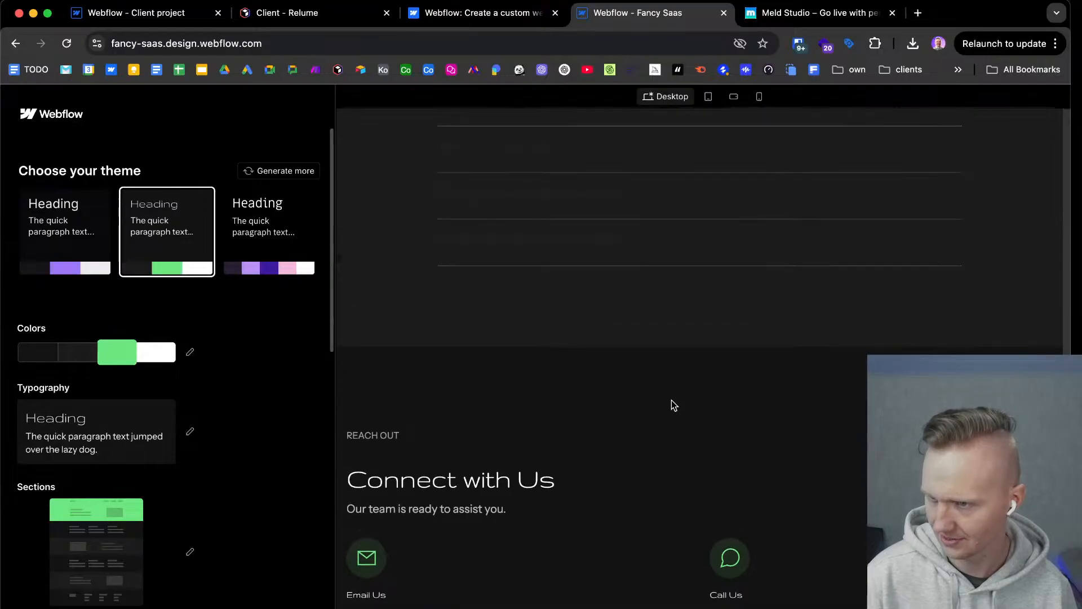
scroll(671, 400, up, 3)
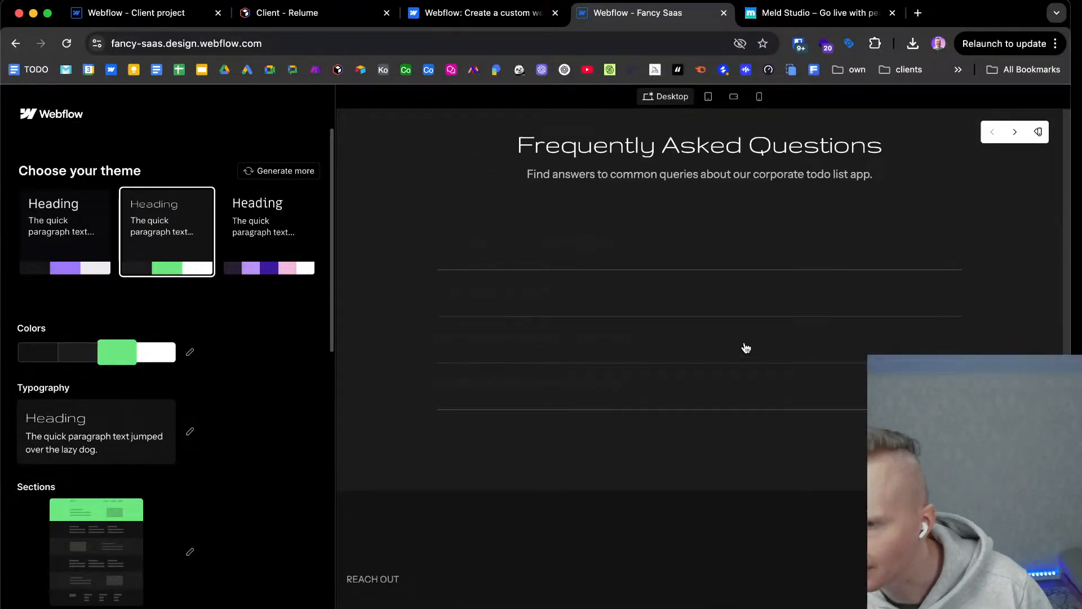
scroll(683, 331, up, 1)
scroll(683, 331, down, 10)
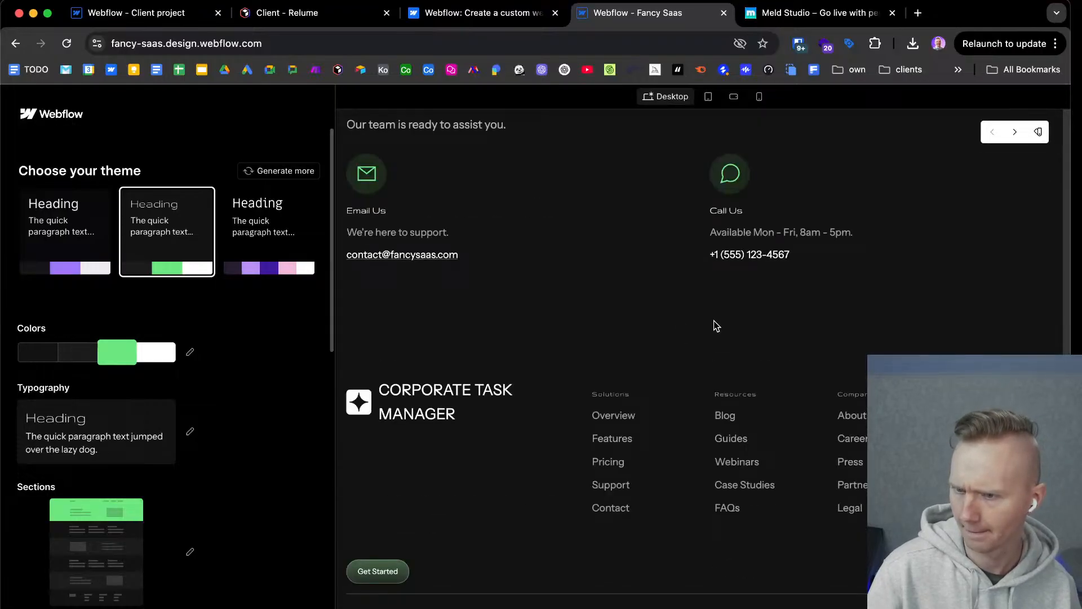
scroll(562, 546, up, 15)
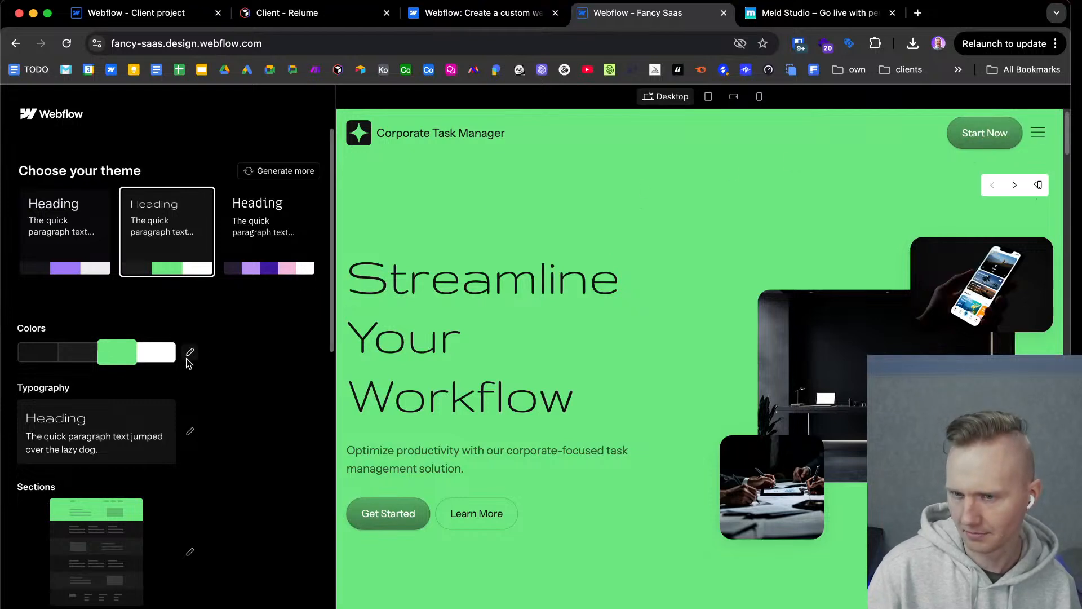
Review the Accent section packs available for the theme and close the selection without changing the pack.
scroll(101, 431, down, 5)
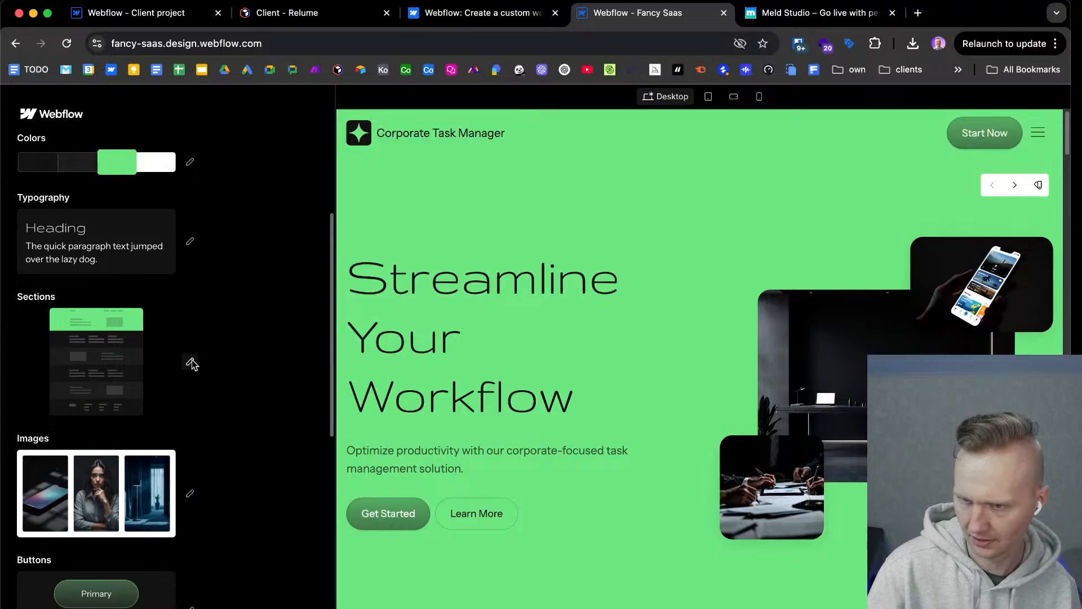
click(192, 363)
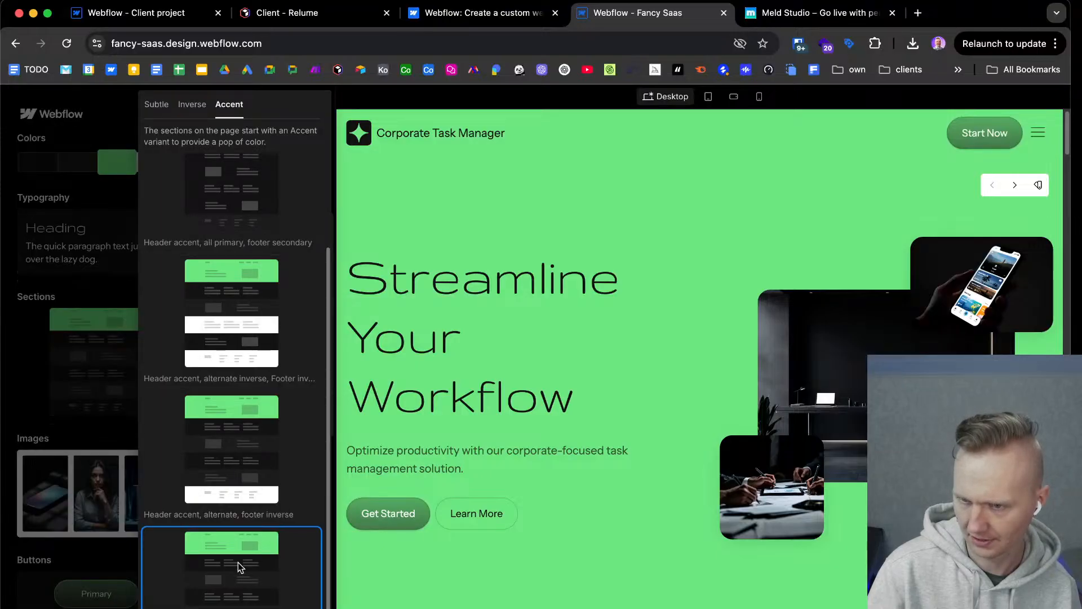
scroll(228, 463, up, 4)
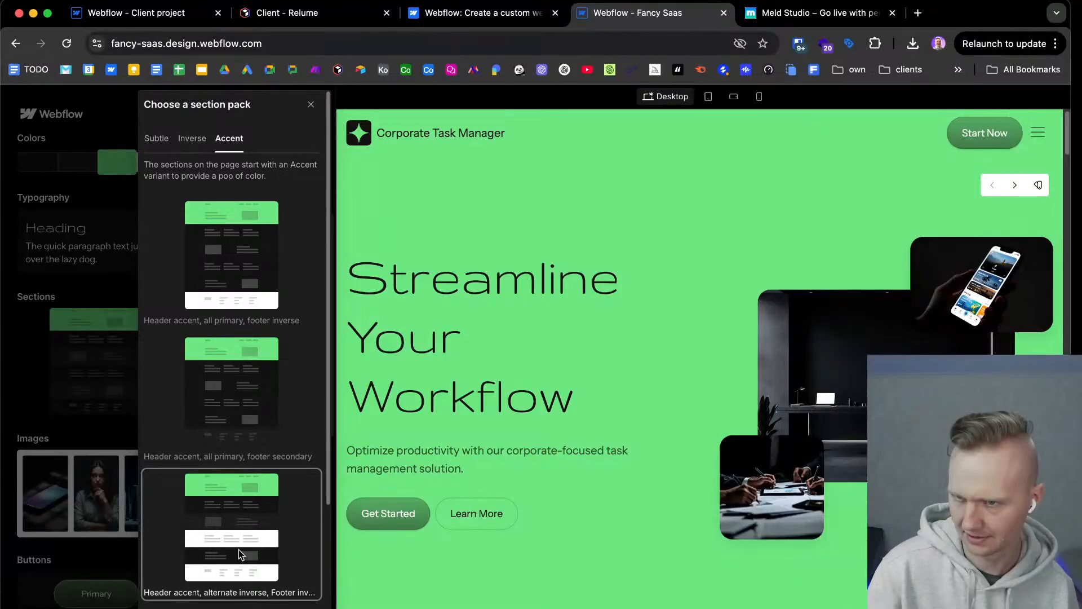
scroll(239, 550, down, 4)
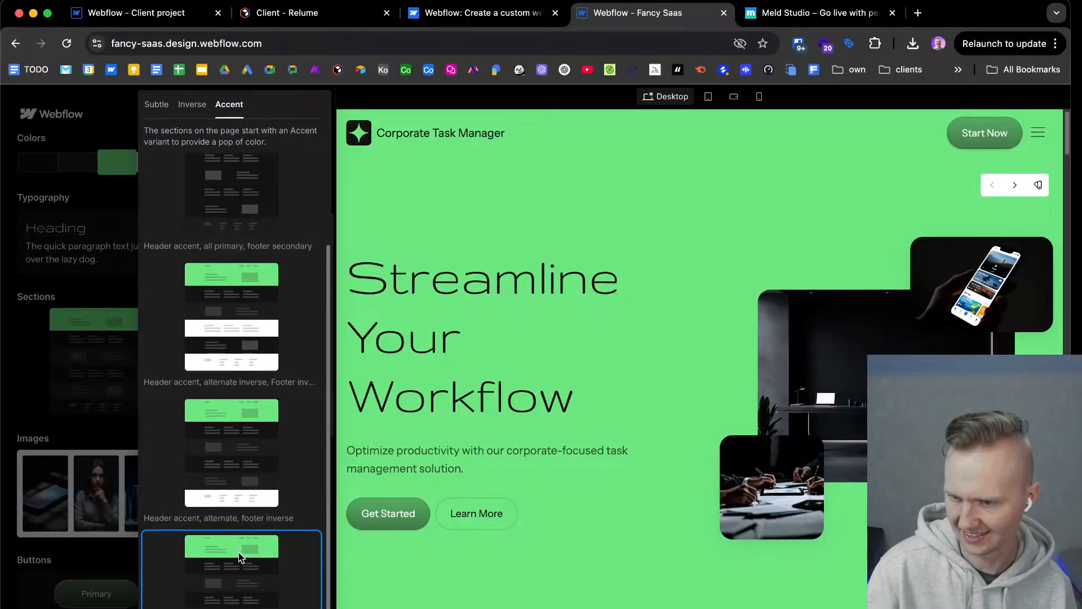
scroll(239, 550, up, 4)
click(311, 106)
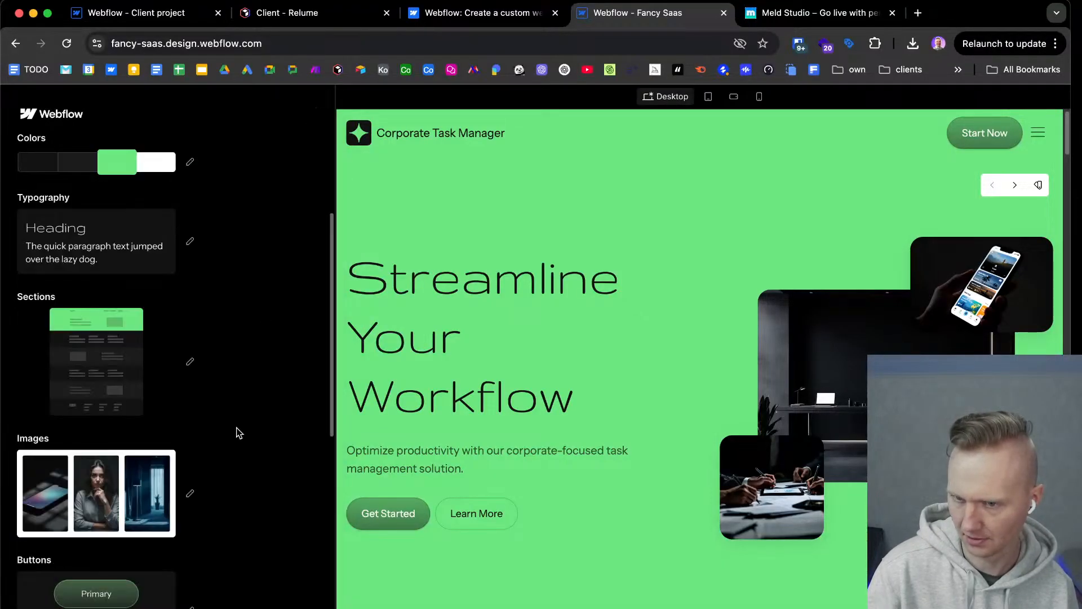
Browse the available image packs and set the site's images to the Vibrant background pack.
scroll(138, 490, down, 2)
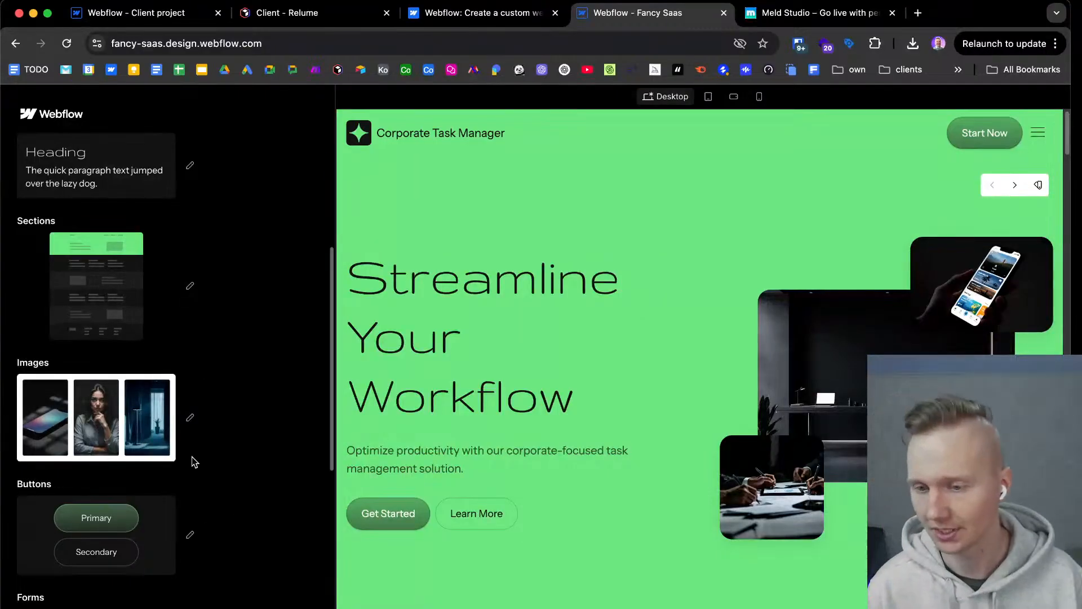
click(190, 417)
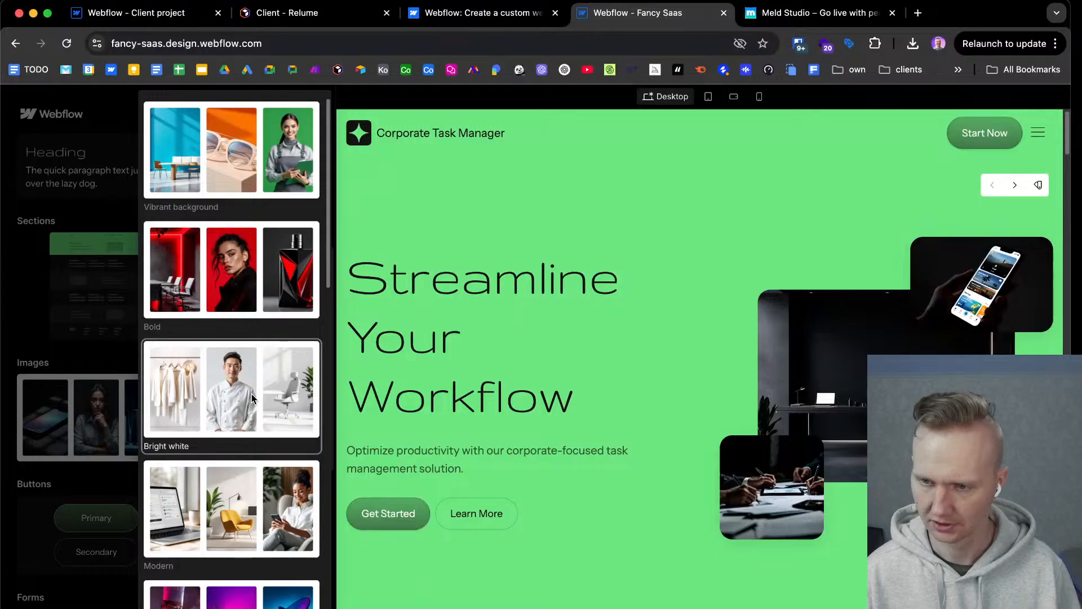
scroll(252, 399, down, 2)
scroll(252, 398, down, 8)
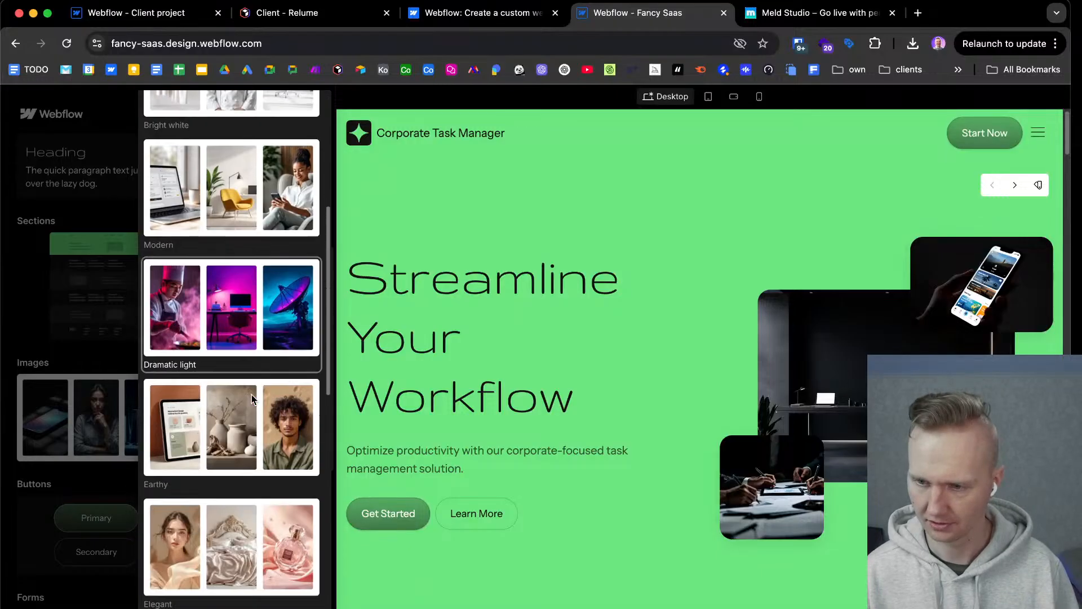
scroll(258, 394, down, 5)
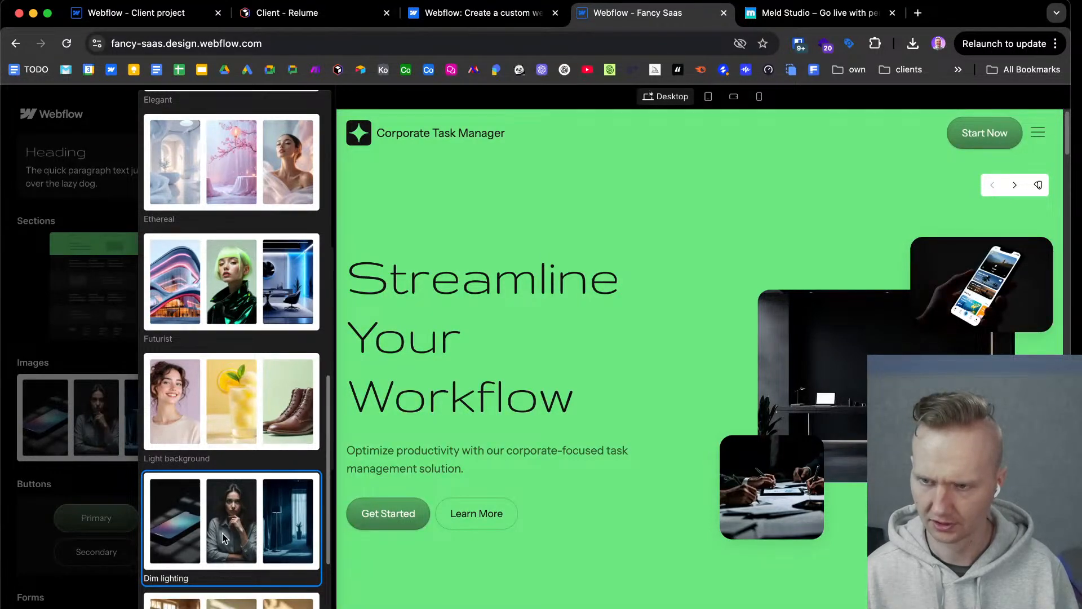
scroll(224, 535, up, 9)
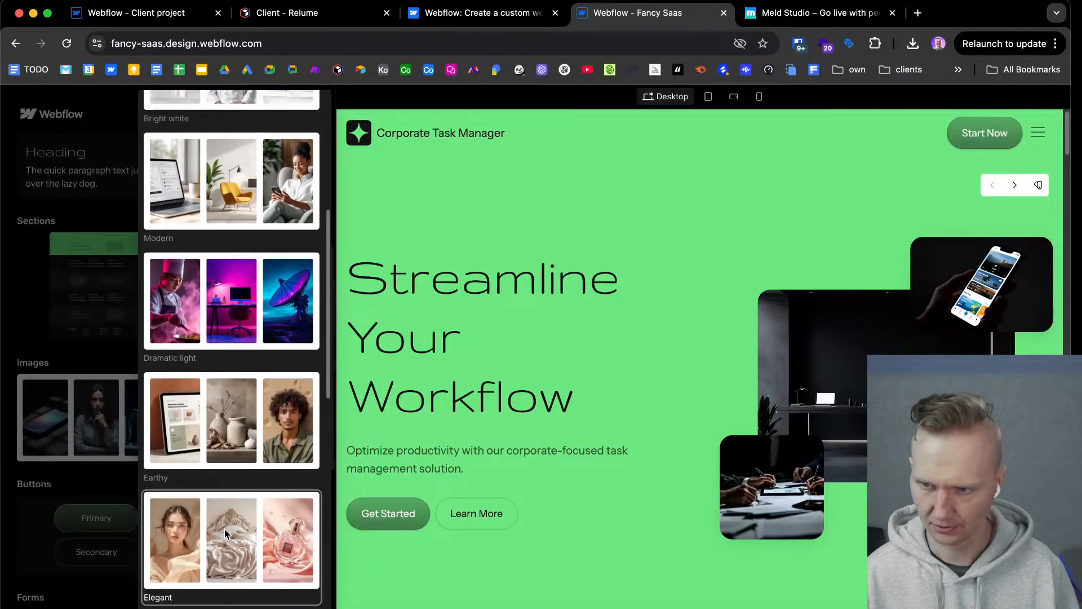
scroll(224, 533, up, 2)
scroll(243, 551, up, 2)
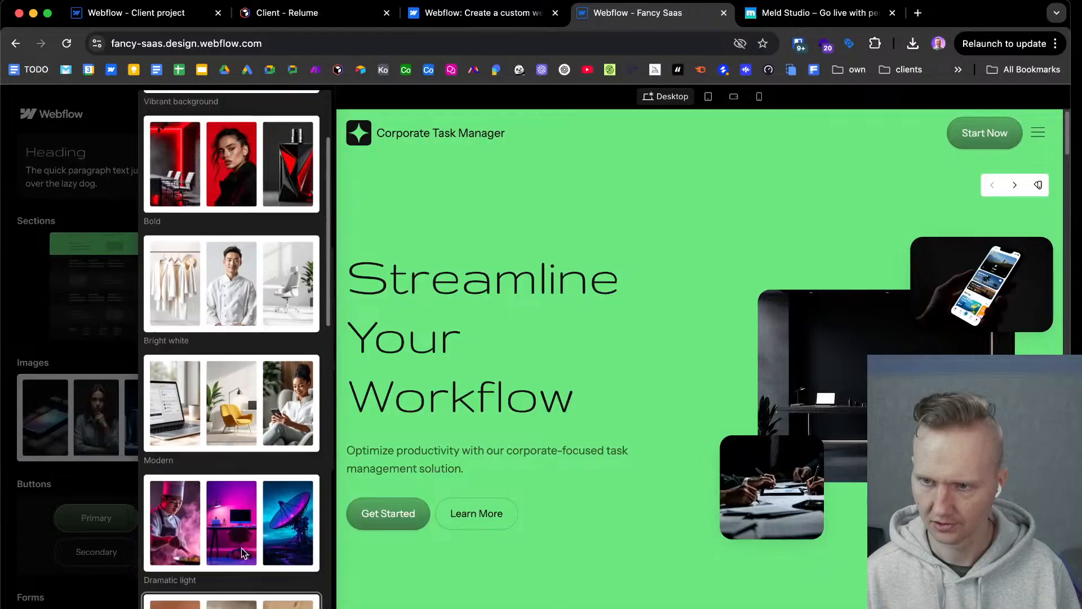
scroll(243, 551, up, 3)
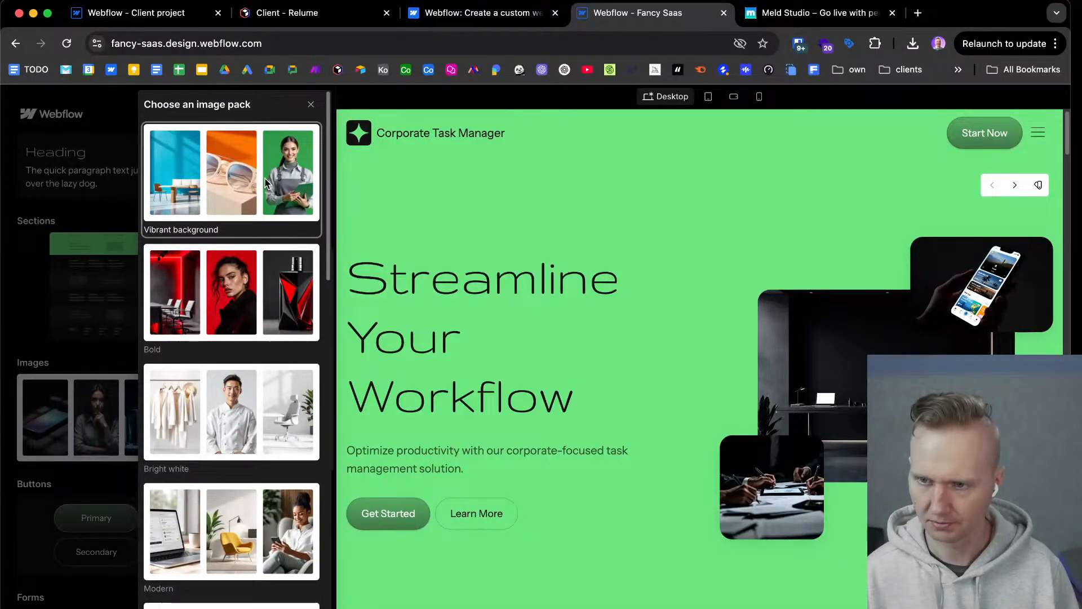
click(265, 178)
click(106, 319)
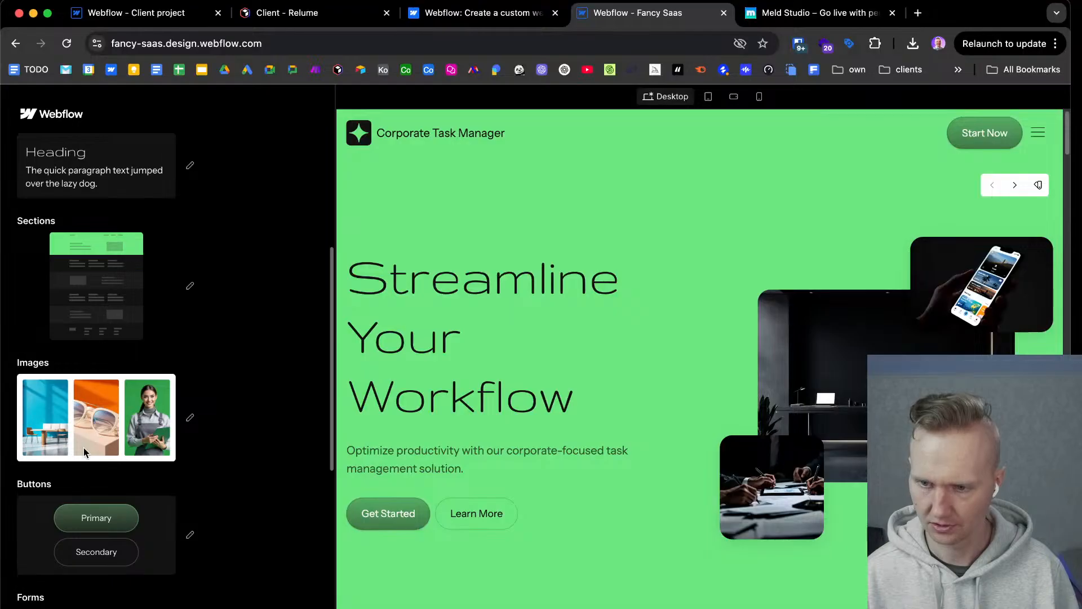
Review the Color button styles available for the theme and close the selection without changing the style.
scroll(77, 496, down, 4)
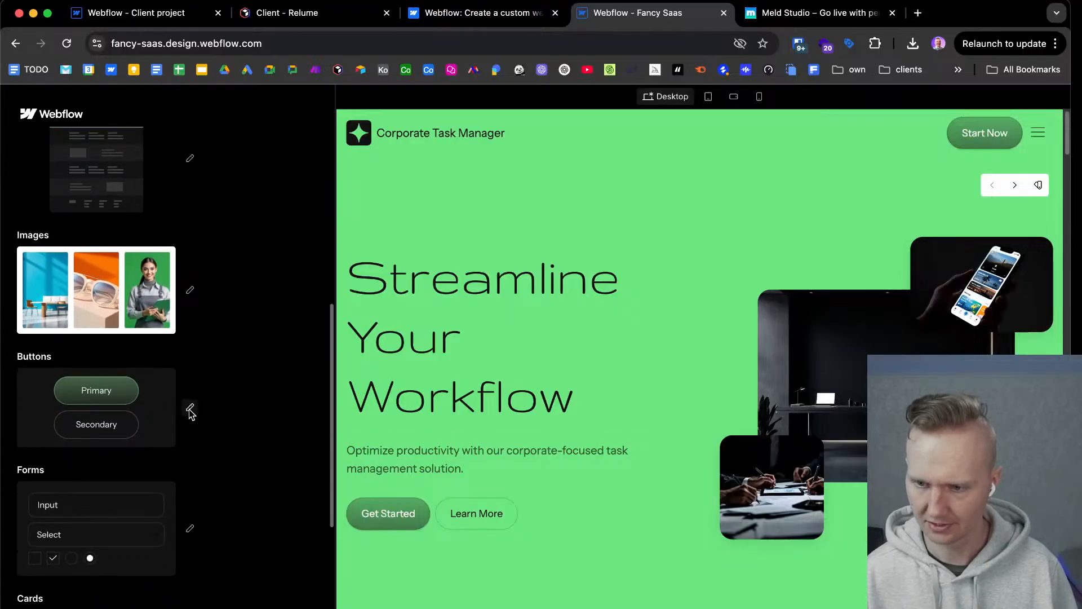
click(190, 408)
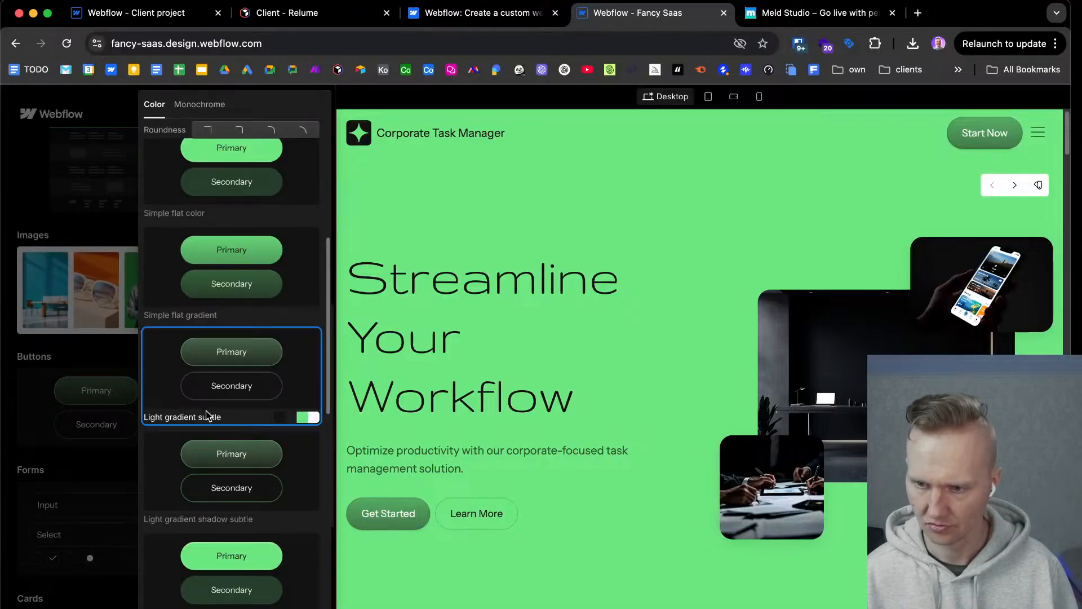
scroll(206, 410, down, 3)
scroll(205, 411, up, 4)
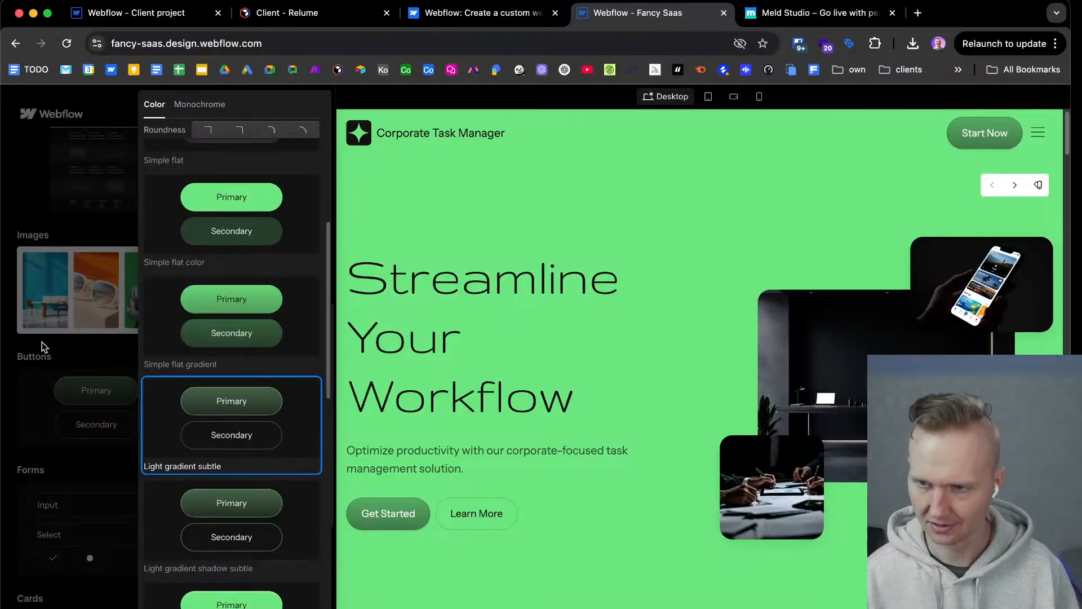
click(72, 379)
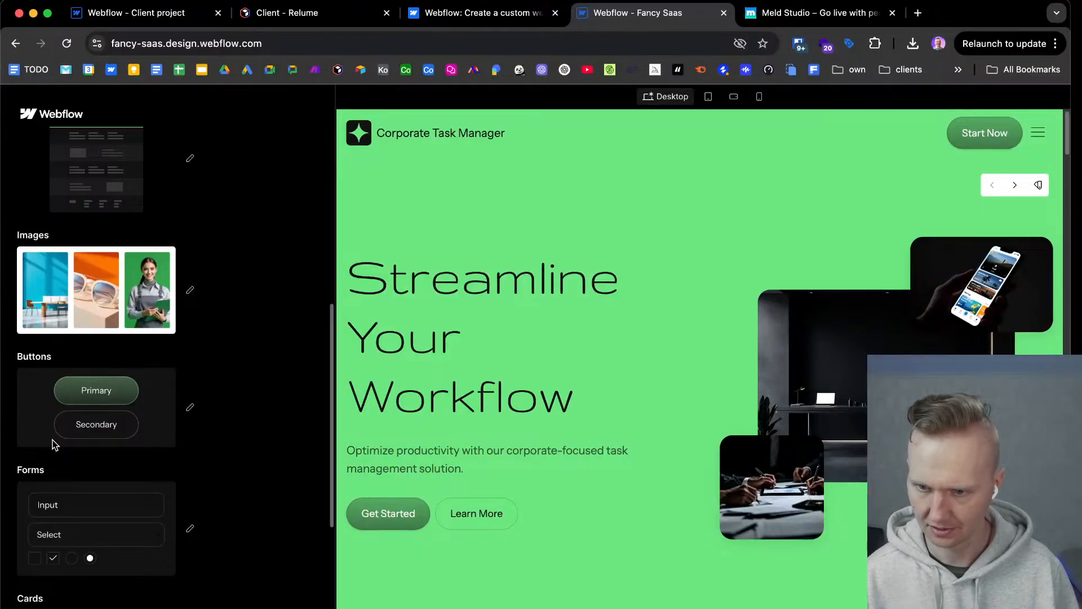
Review the Color form packs available for the theme and close the selection without changing the pack.
scroll(56, 489, down, 3)
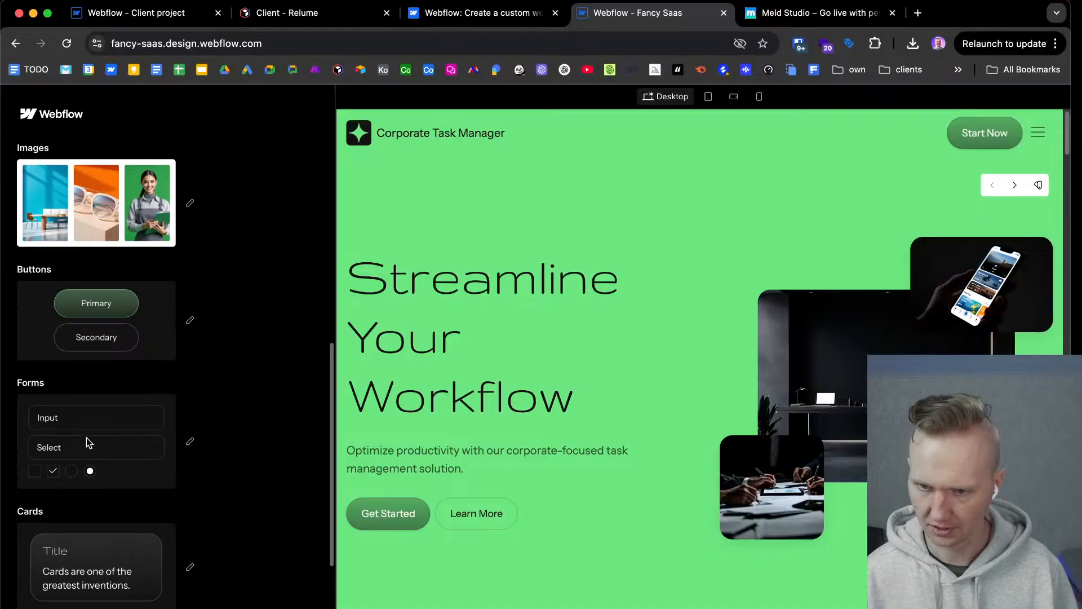
scroll(89, 443, down, 3)
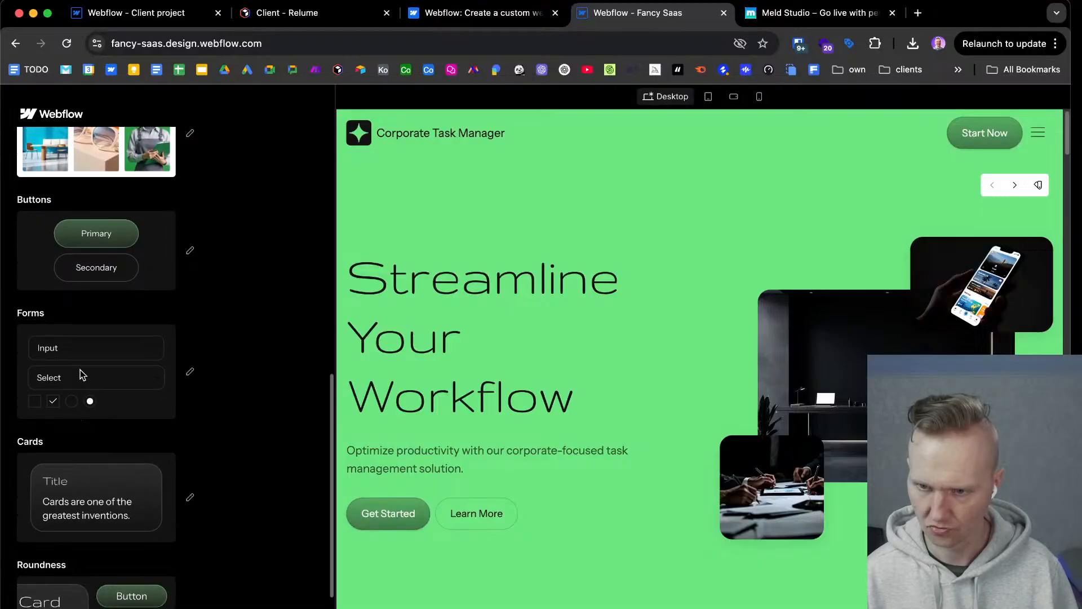
click(175, 408)
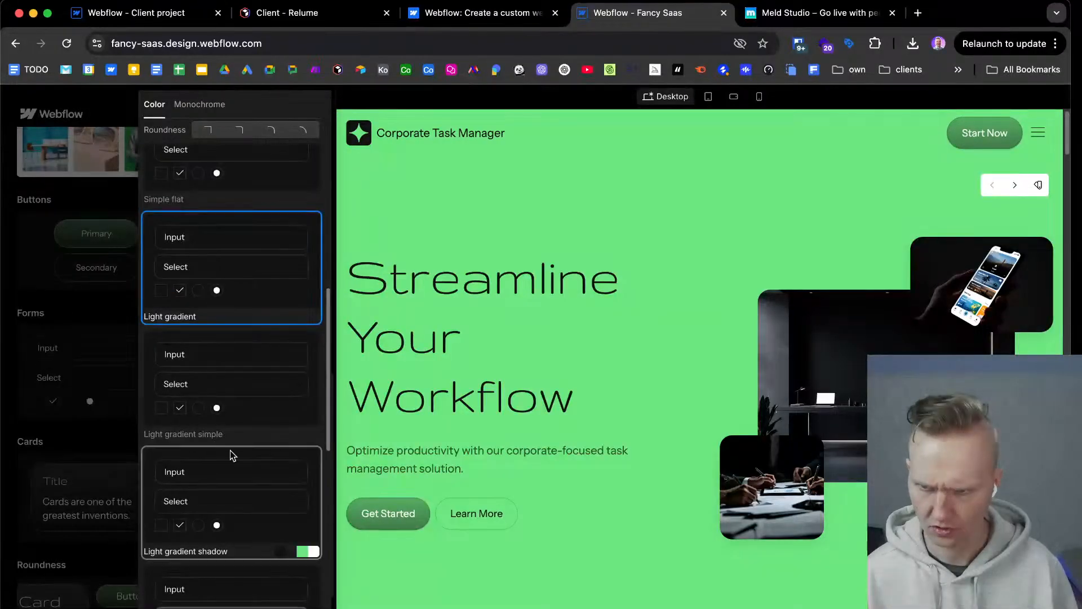
scroll(259, 454, down, 3)
scroll(283, 453, down, 10)
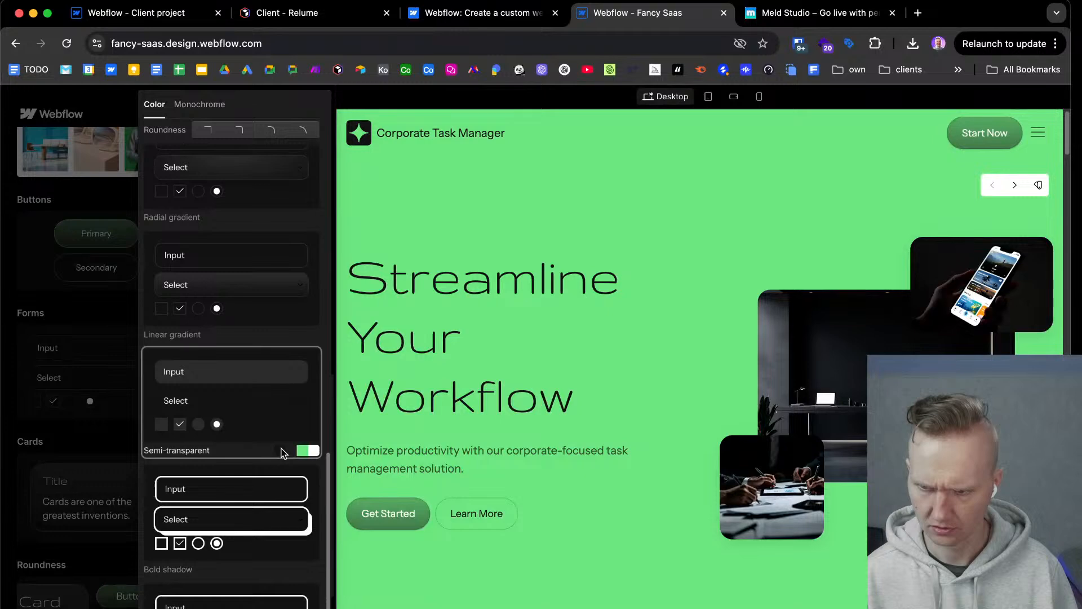
scroll(282, 460, up, 15)
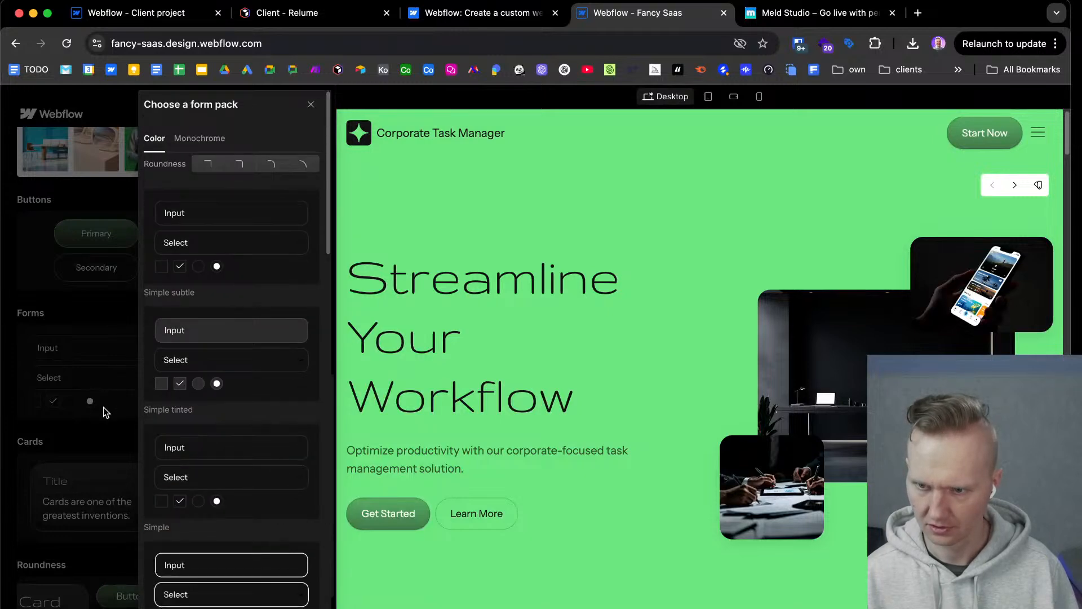
scroll(234, 439, down, 3)
click(90, 349)
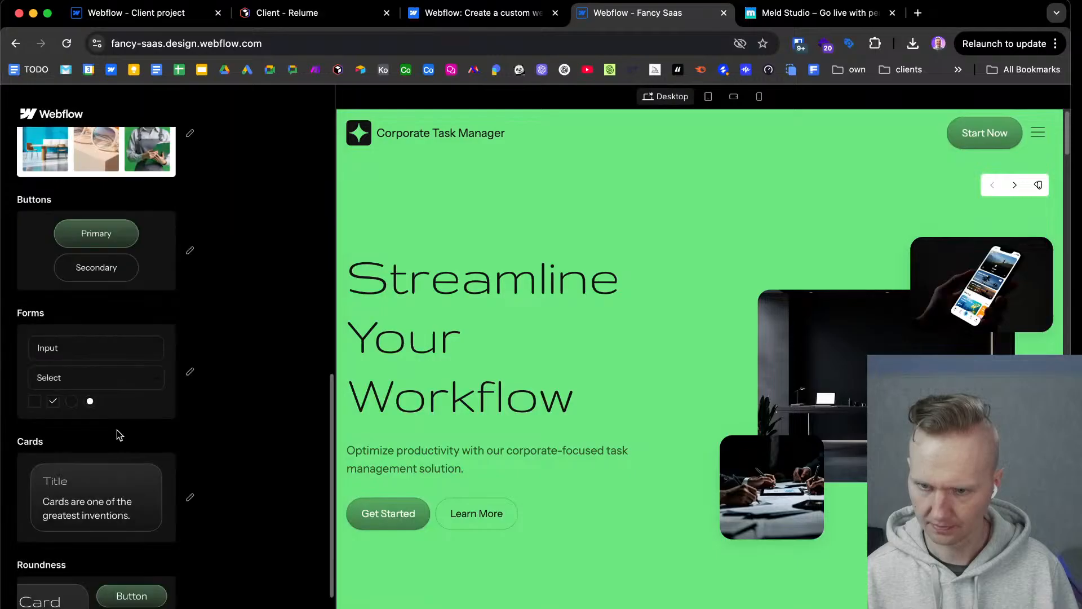
Review the Transparent card packs available for the theme and close the selection without changing the pack.
scroll(118, 434, down, 2)
click(191, 421)
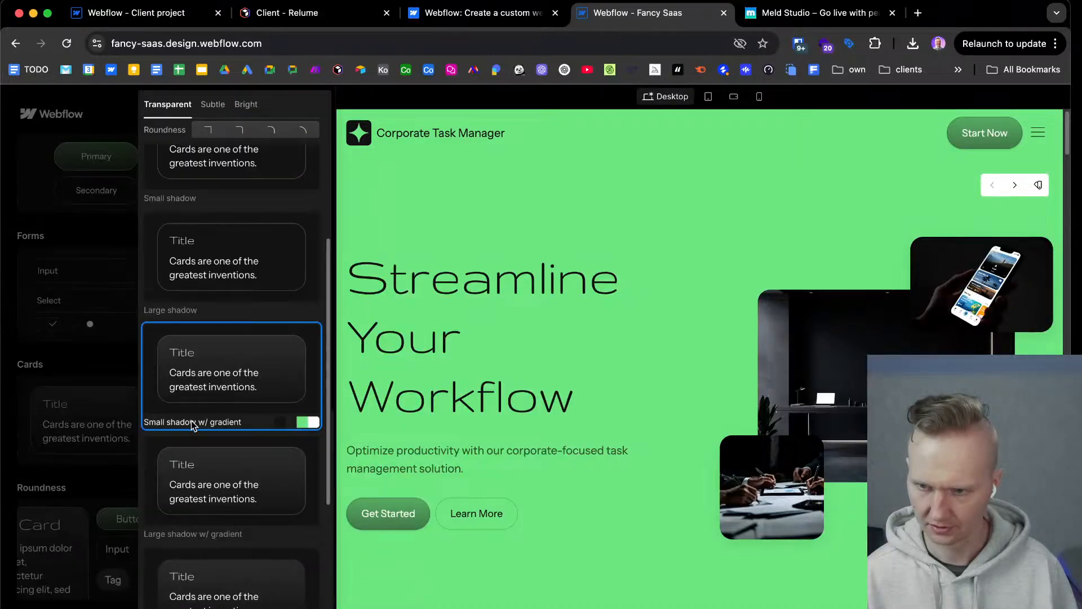
scroll(208, 422, down, 6)
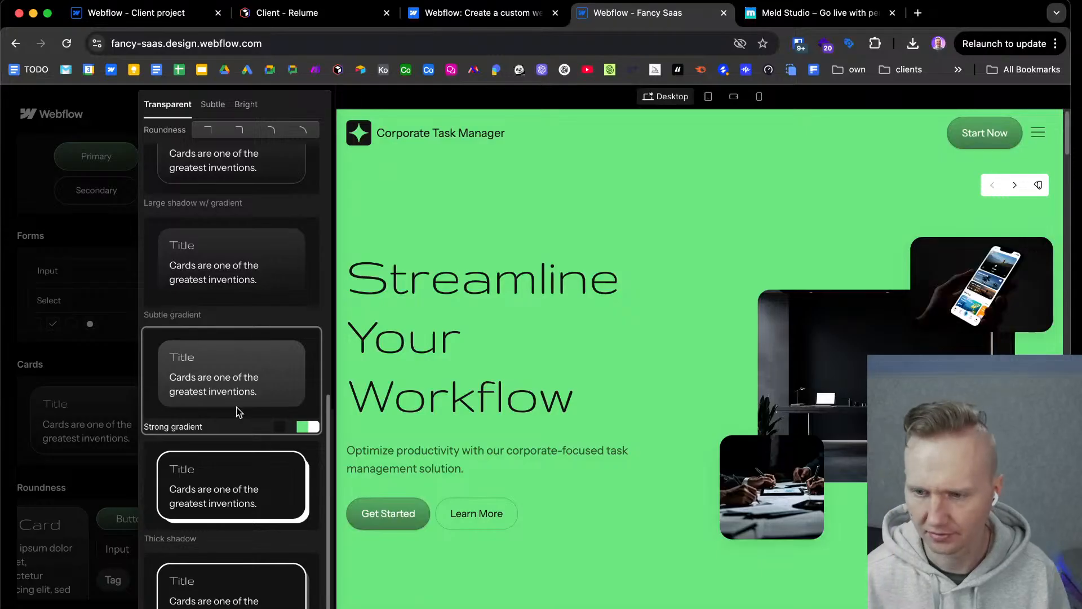
scroll(224, 312, up, 12)
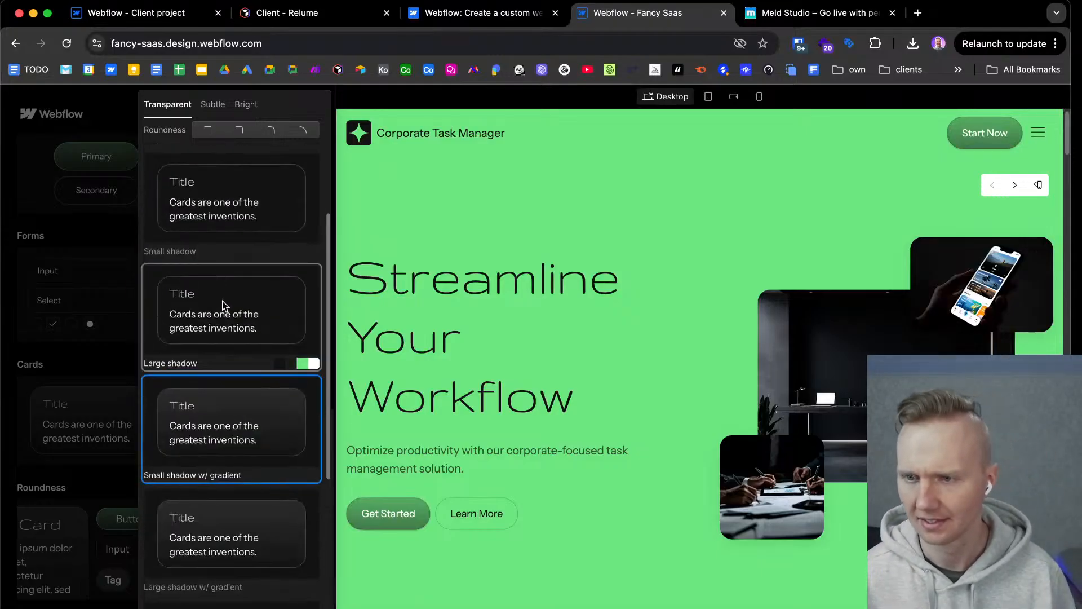
scroll(231, 376, down, 7)
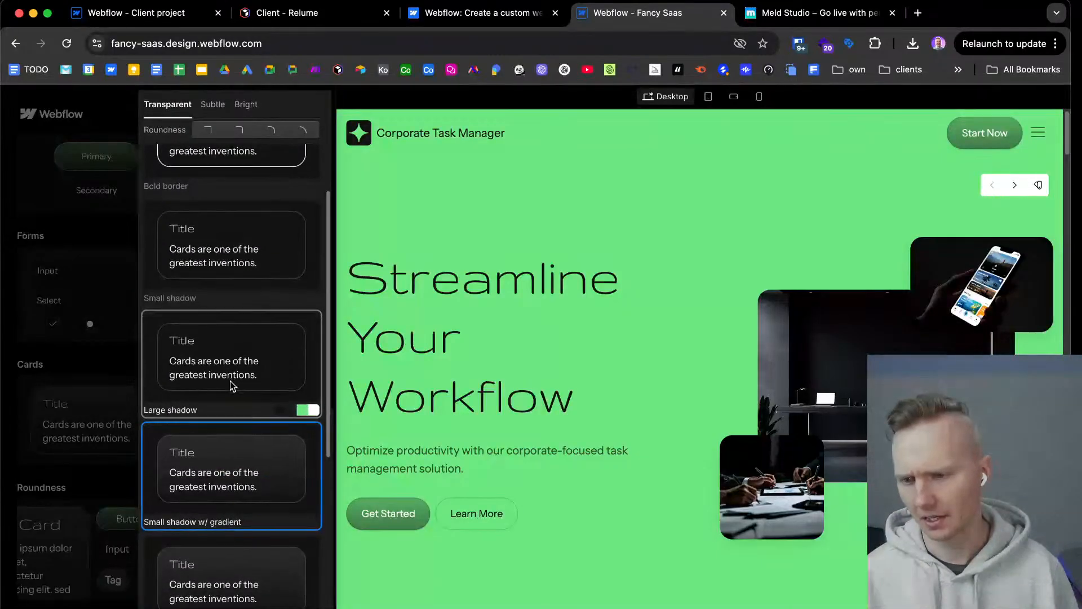
scroll(230, 381, down, 3)
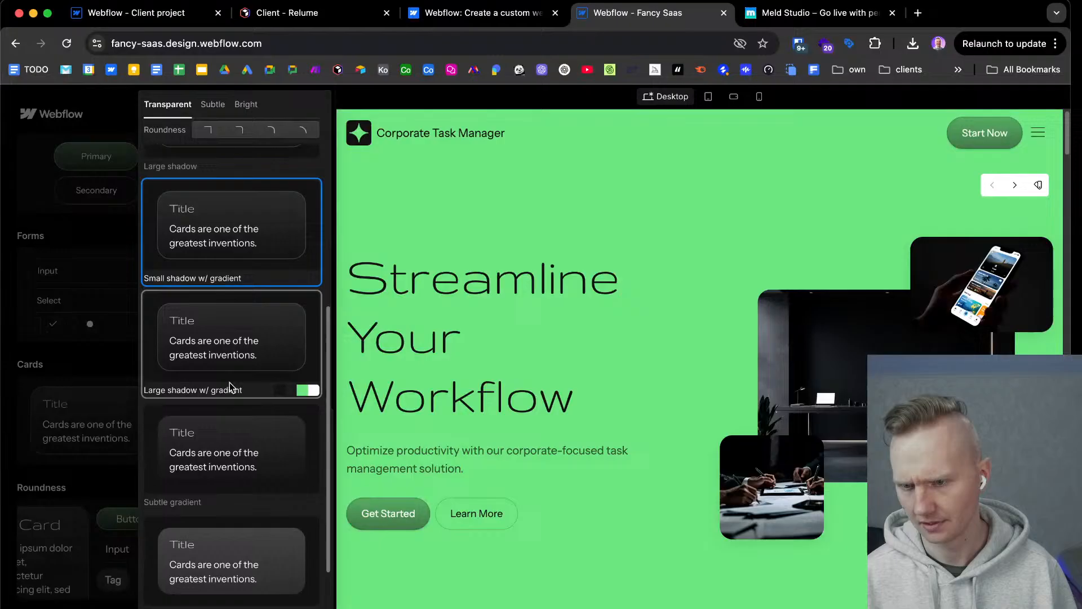
click(124, 367)
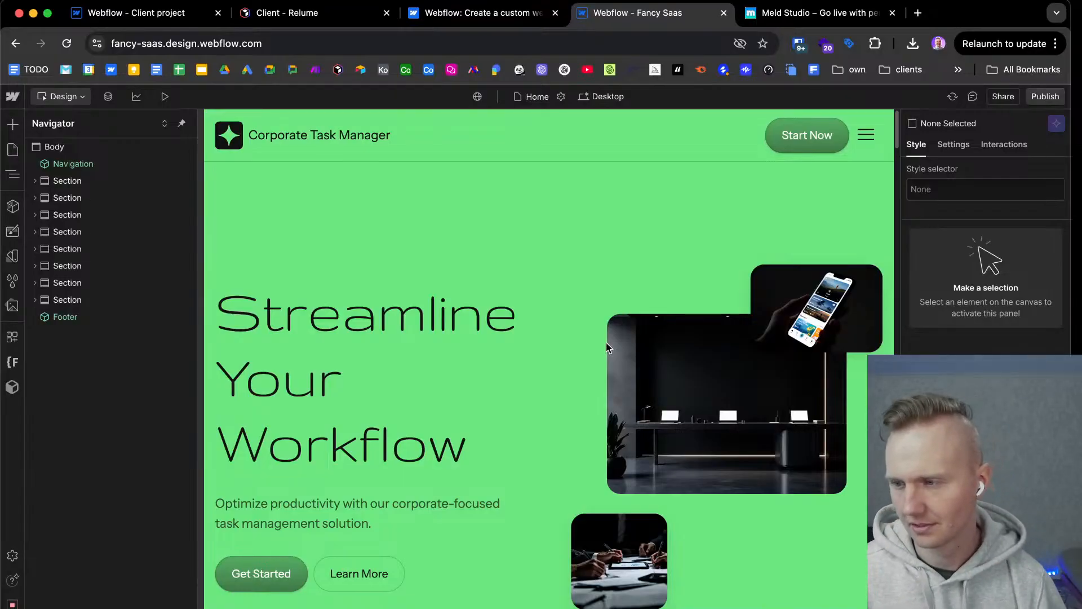
Examine the upper part of the generated home page in the Designer, from the hero to the Efficient Task Management section.
scroll(563, 357, down, 5)
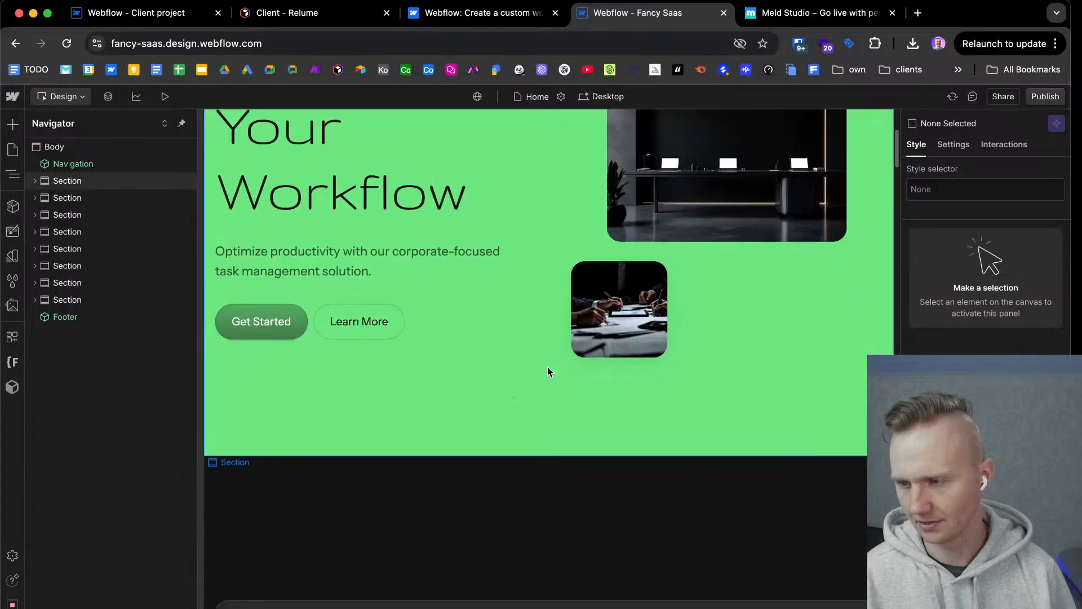
scroll(546, 366, down, 5)
scroll(547, 368, up, 15)
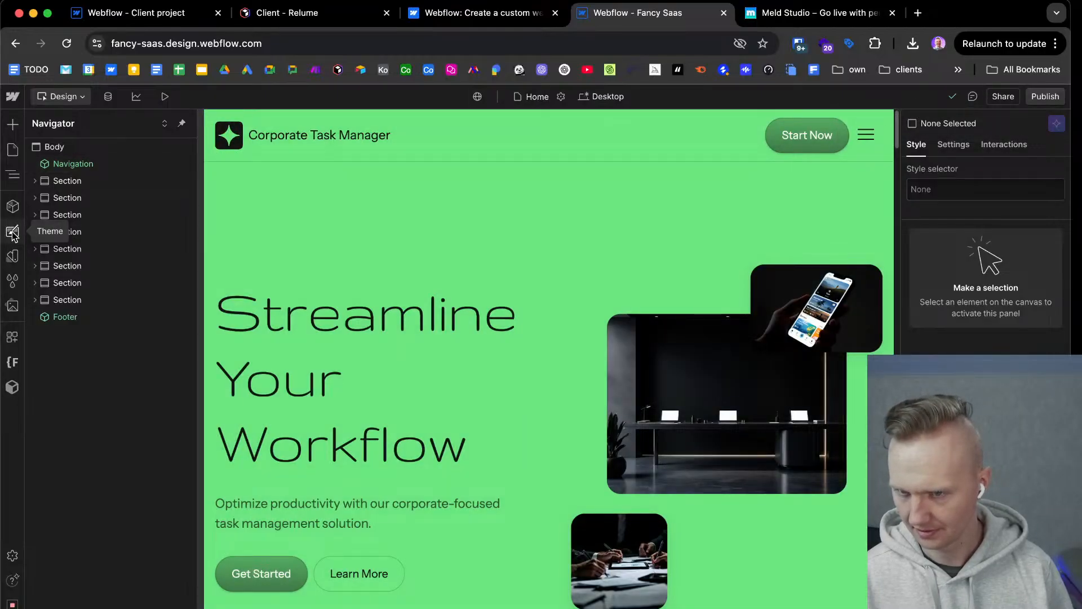
scroll(377, 275, down, 10)
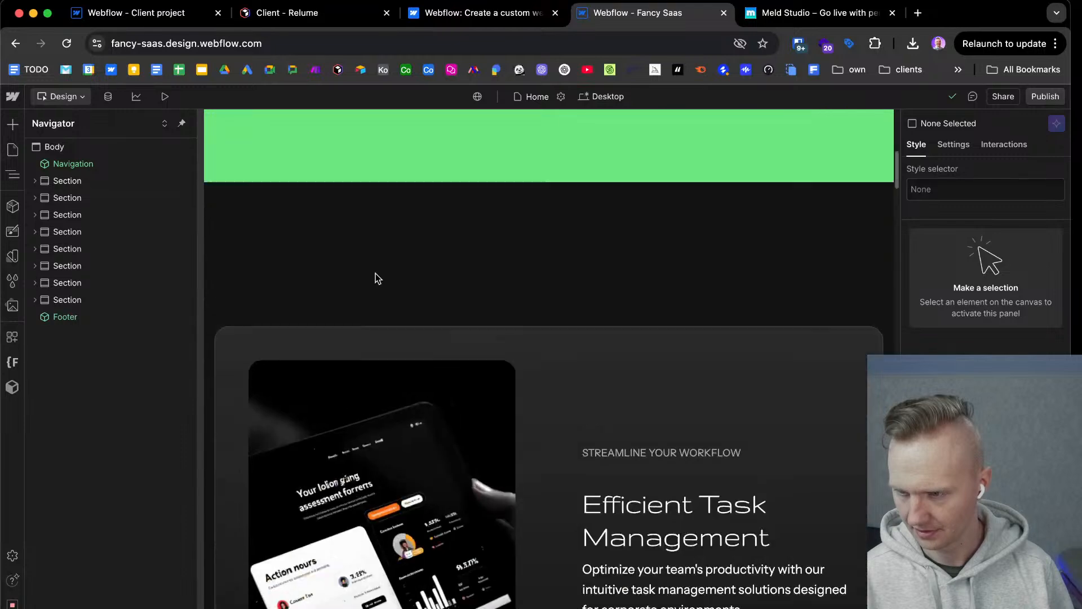
scroll(375, 275, up, 10)
Review the site's theme settings for typography, buttons, forms and images in the Designer and close them.
click(12, 233)
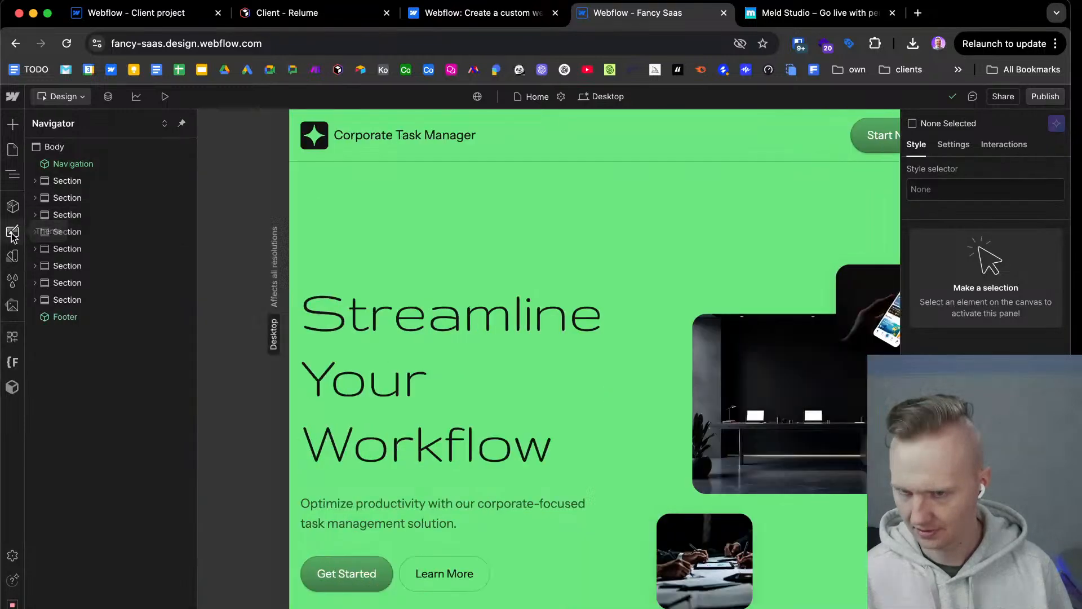
scroll(94, 494, down, 5)
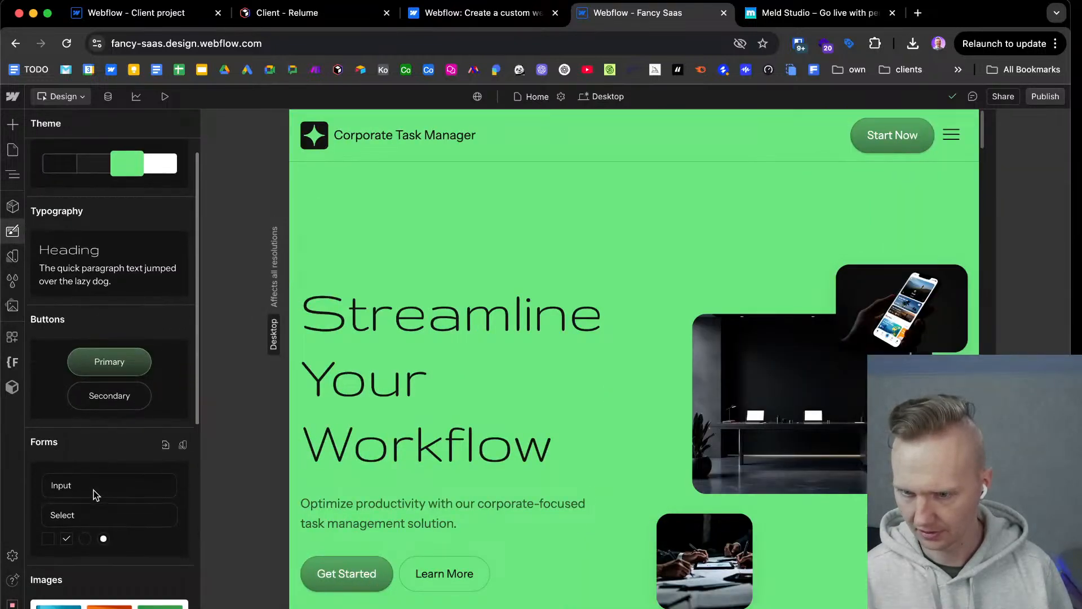
scroll(94, 495, up, 5)
key(Escape)
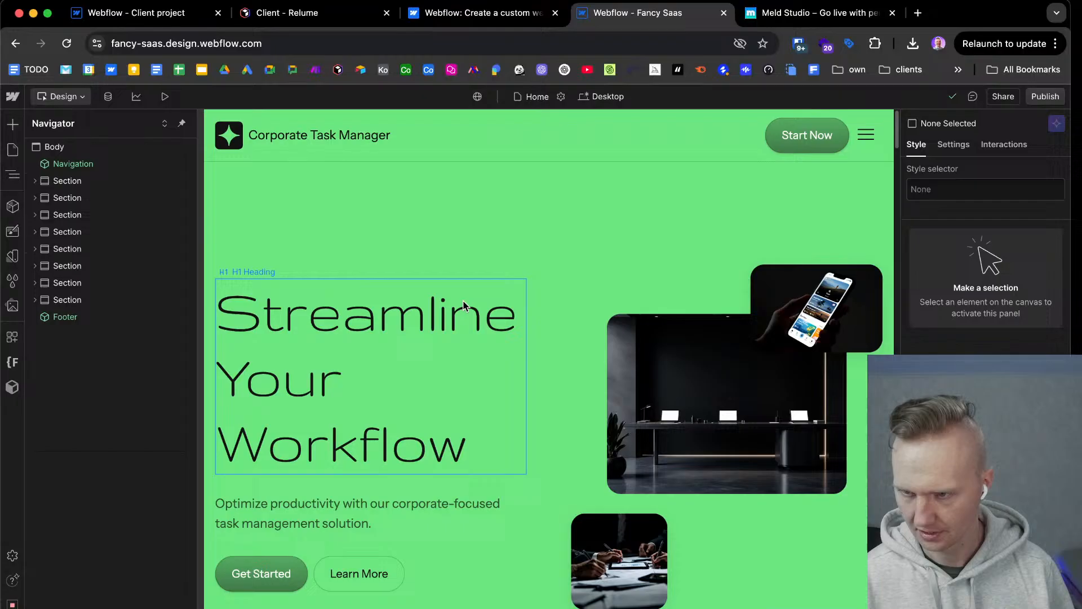
Inspect the classes on the hero's image wrapper, H1 heading, subheading, button group and Get Started button.
click(335, 499)
click(265, 572)
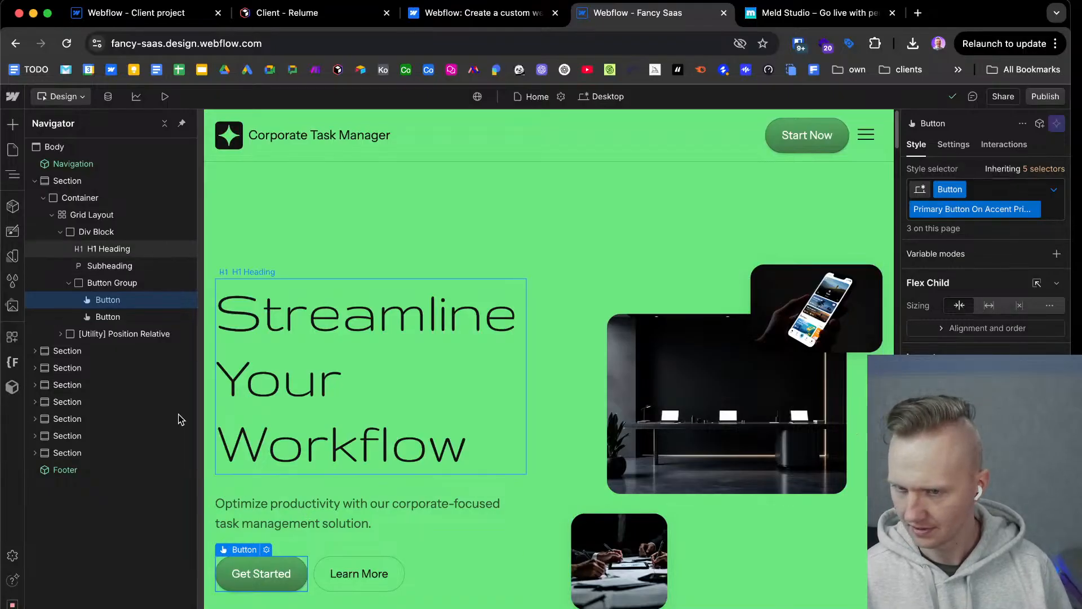
click(124, 333)
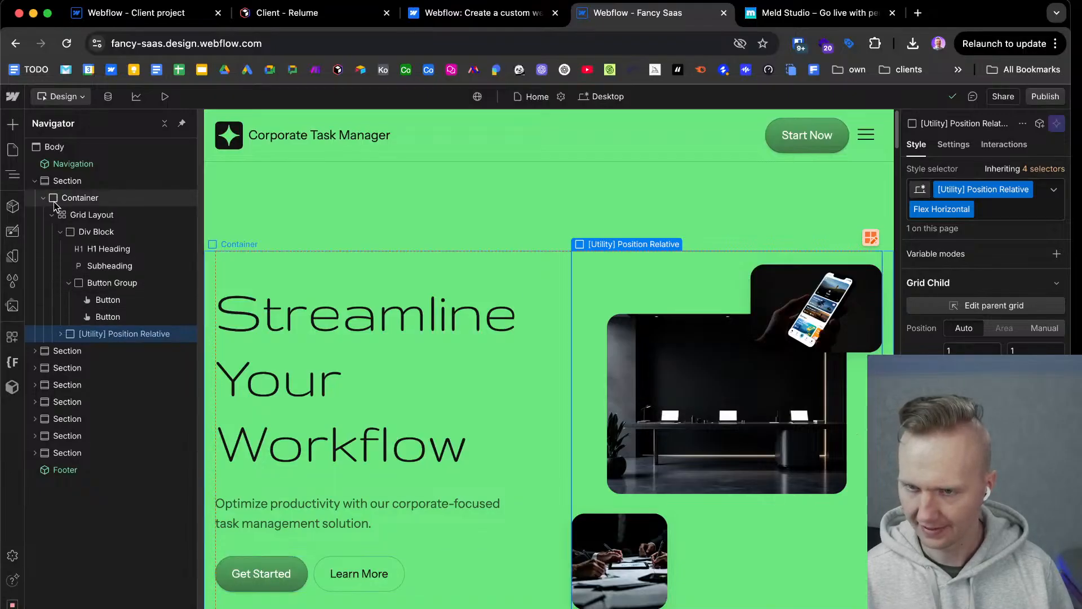
click(110, 248)
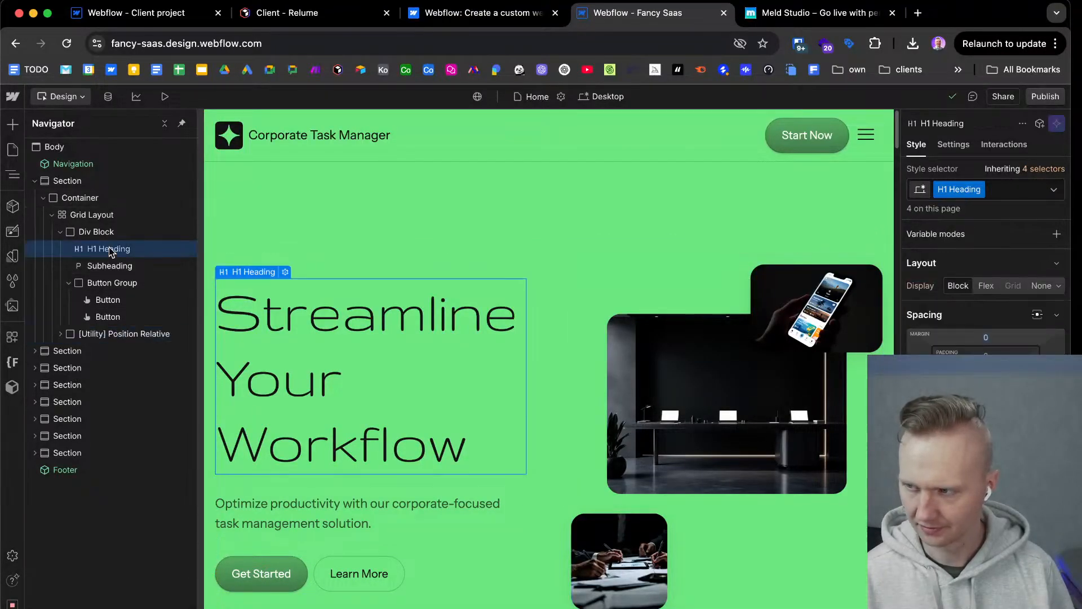
click(114, 265)
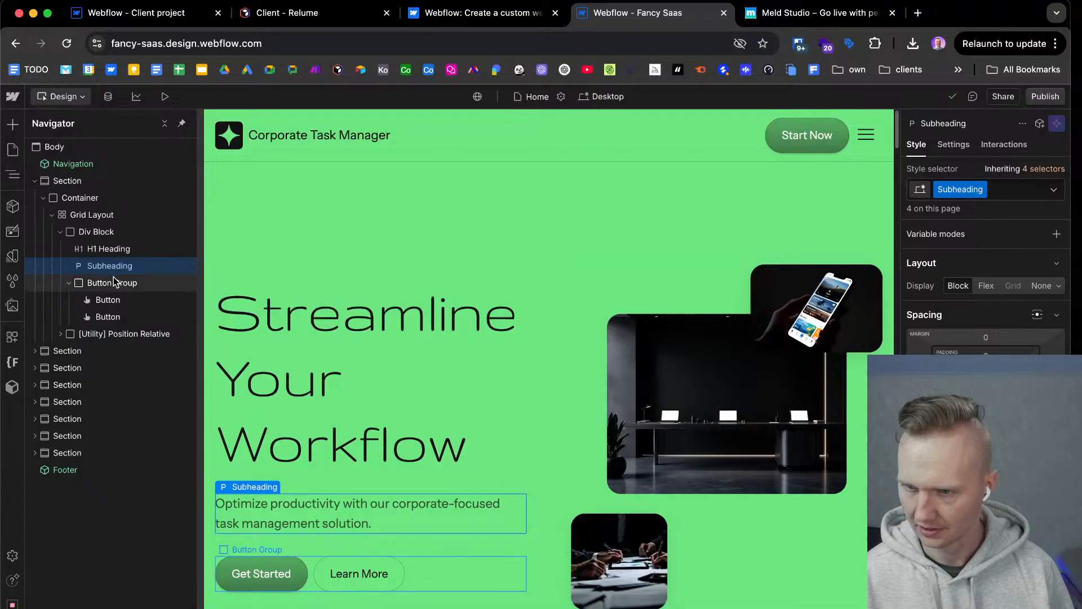
click(115, 287)
click(114, 299)
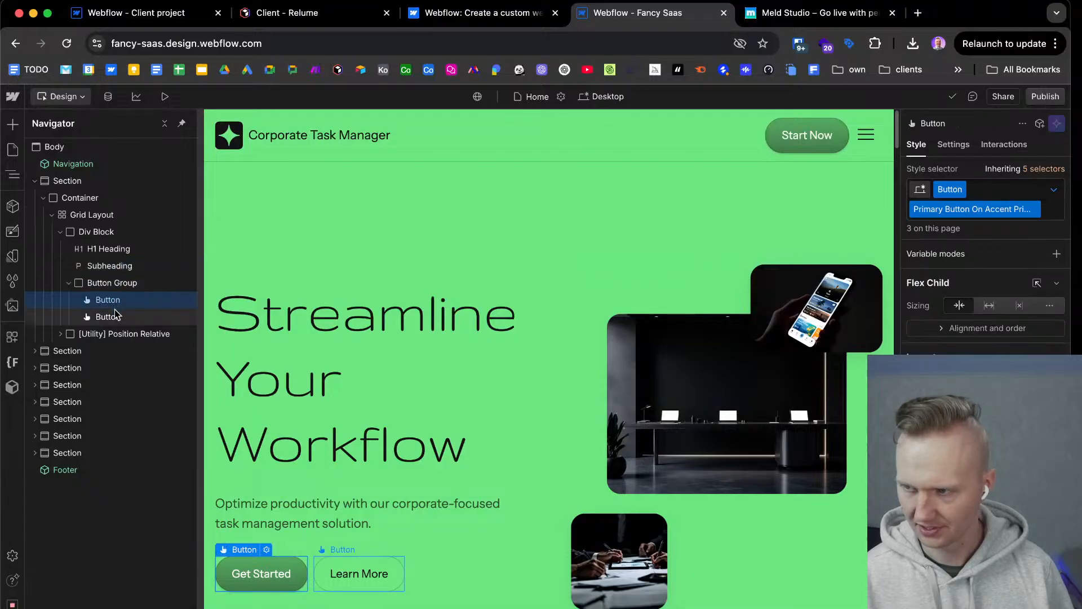
Inspect the classes on the hero's parent elements, from the Div Block and Grid Layout up to the Container and Section.
click(97, 232)
click(92, 215)
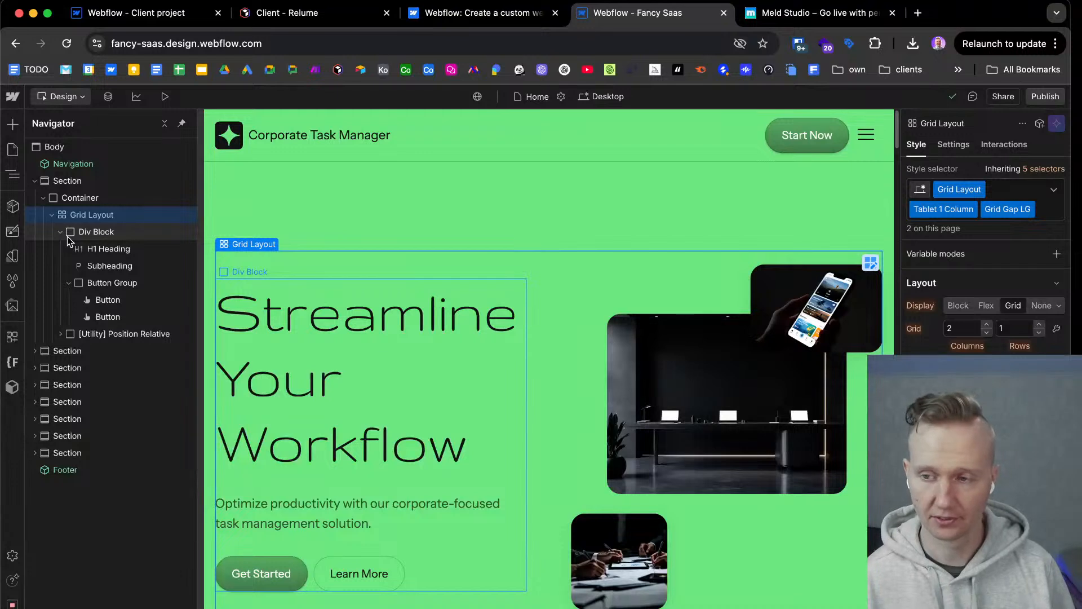
click(86, 197)
click(84, 181)
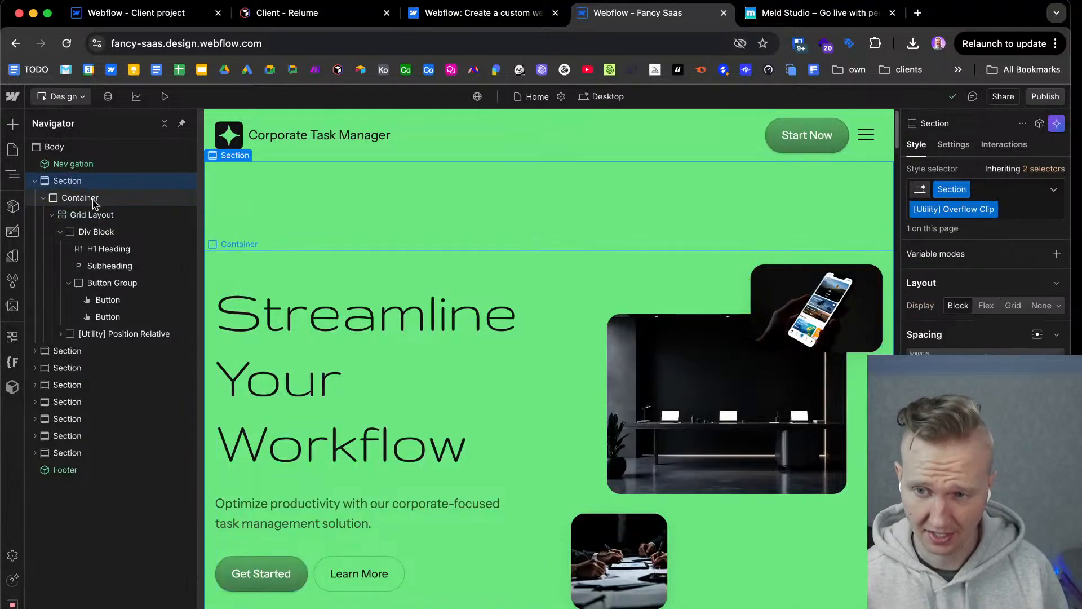
click(92, 200)
click(87, 184)
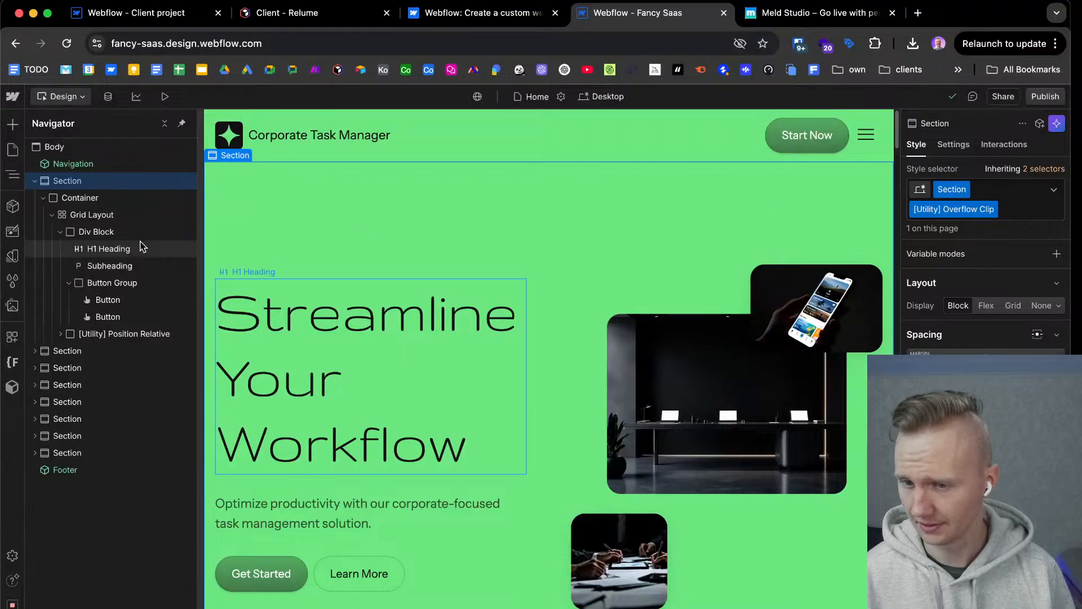
Expand the second section's structure and check the hero Container's element settings and styles.
click(37, 352)
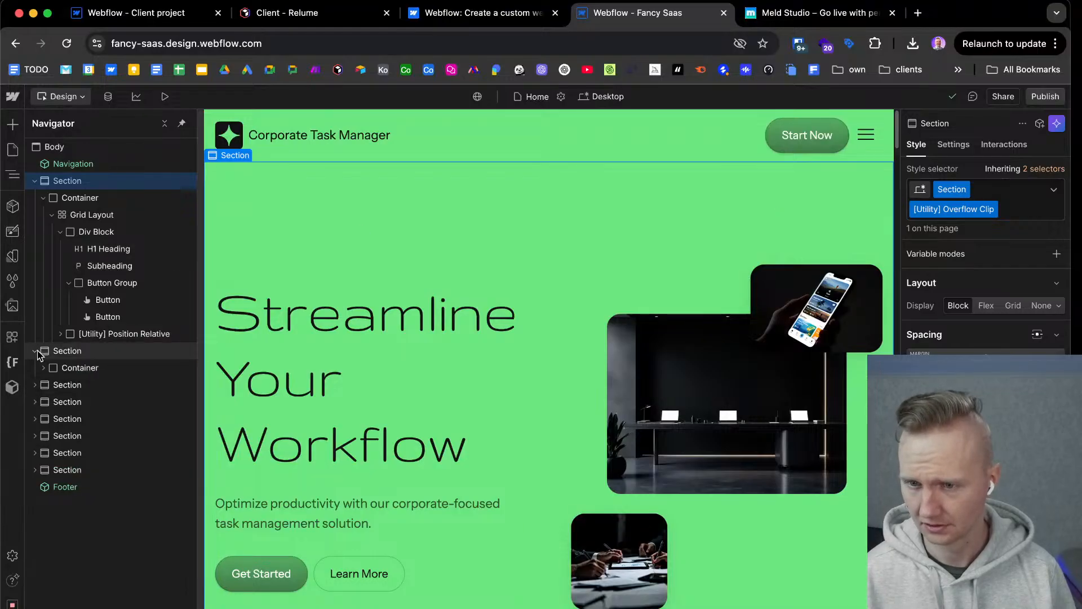
click(64, 202)
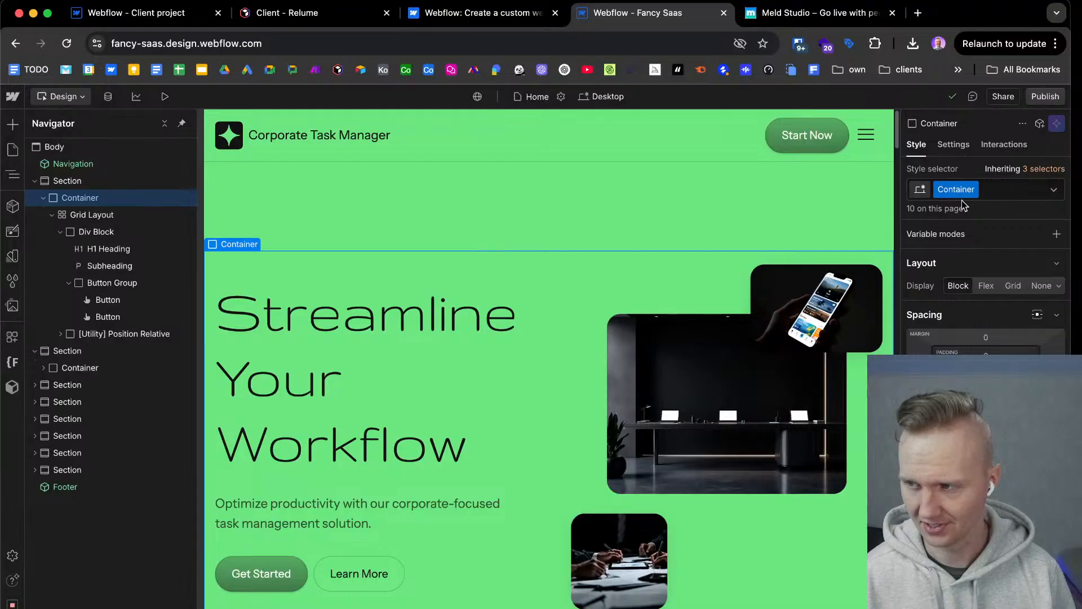
click(946, 144)
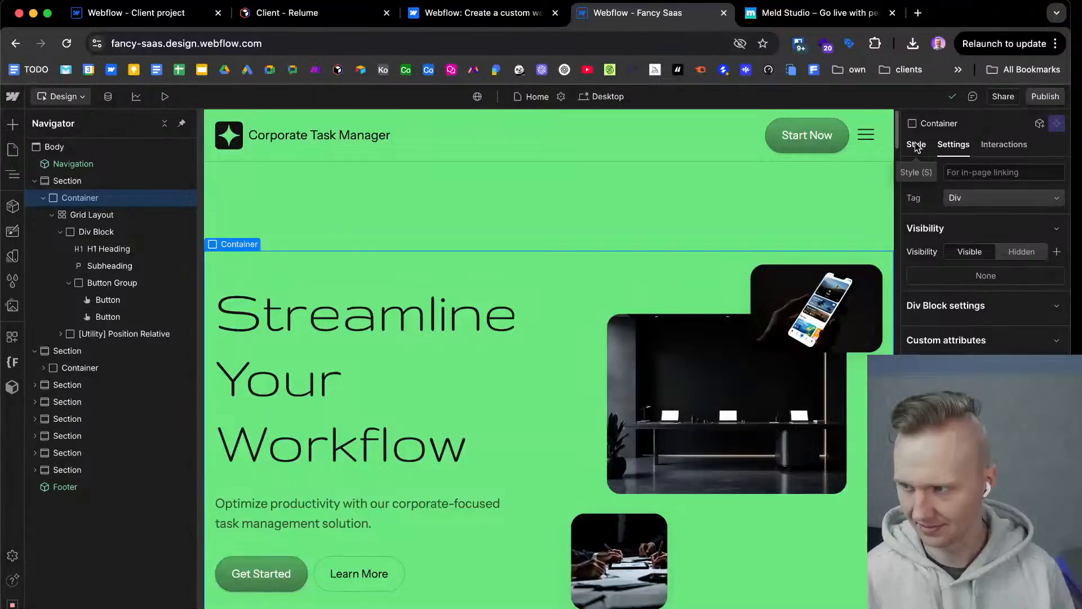
click(916, 146)
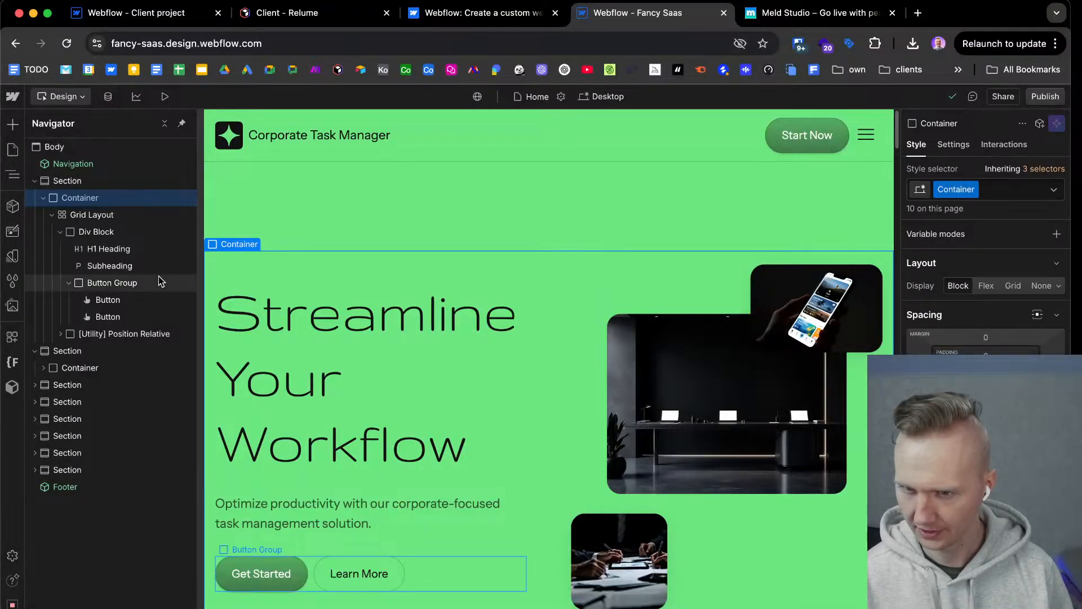
Check the site's Base collection of variables, and review the Design System library's default collection from accent colors through typography, inputs and text links.
click(12, 258)
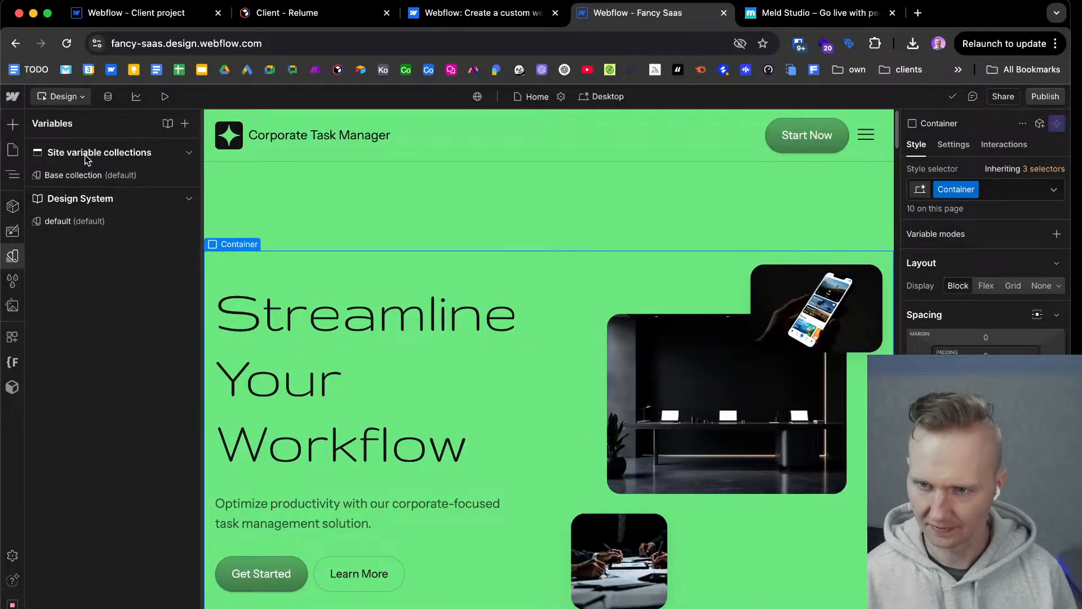
click(98, 176)
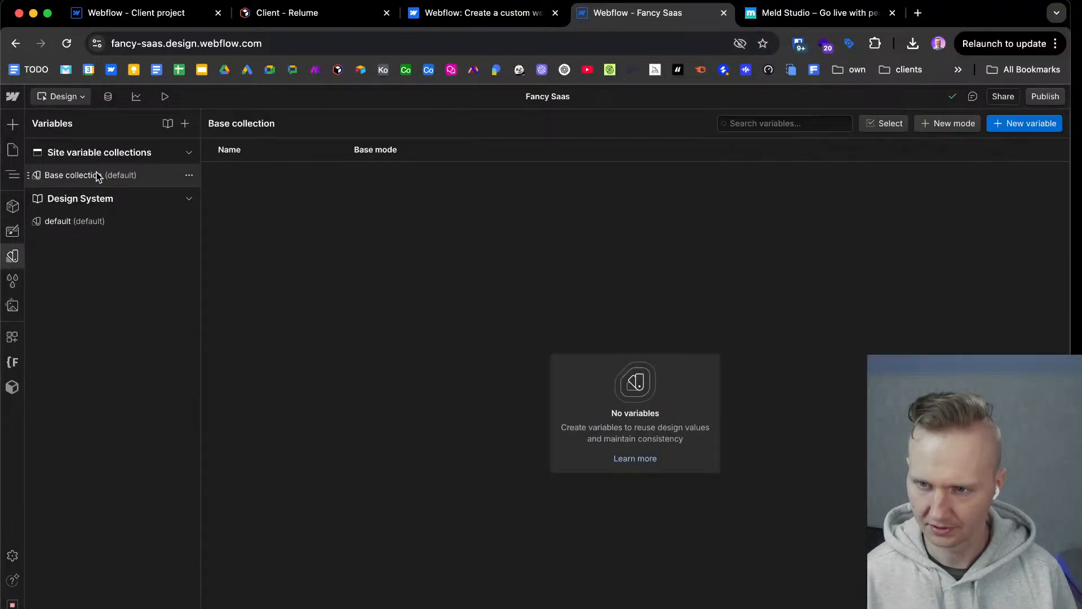
click(103, 225)
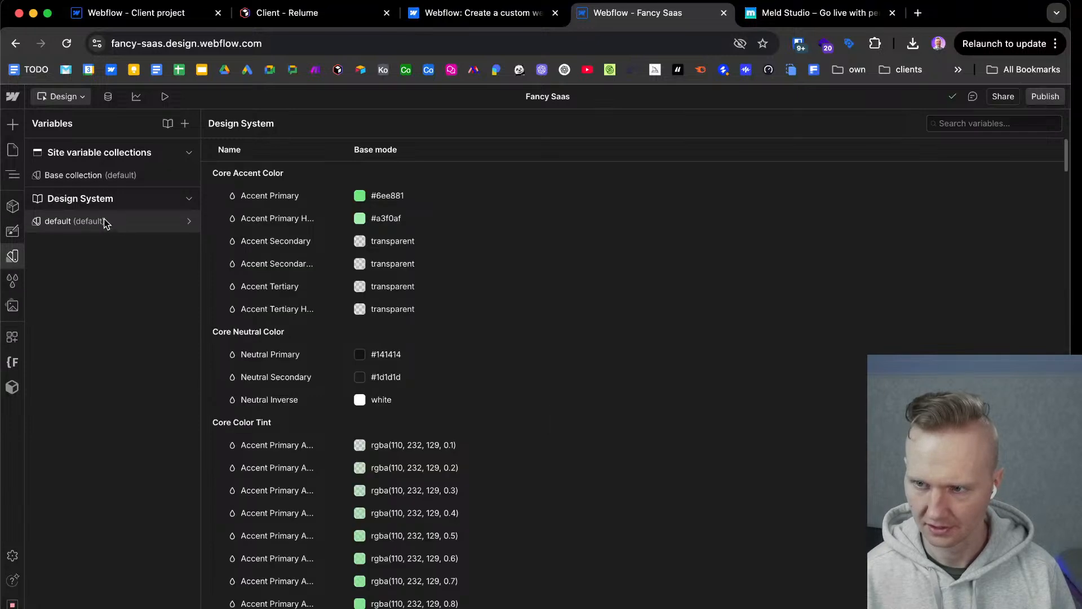
scroll(334, 200, down, 5)
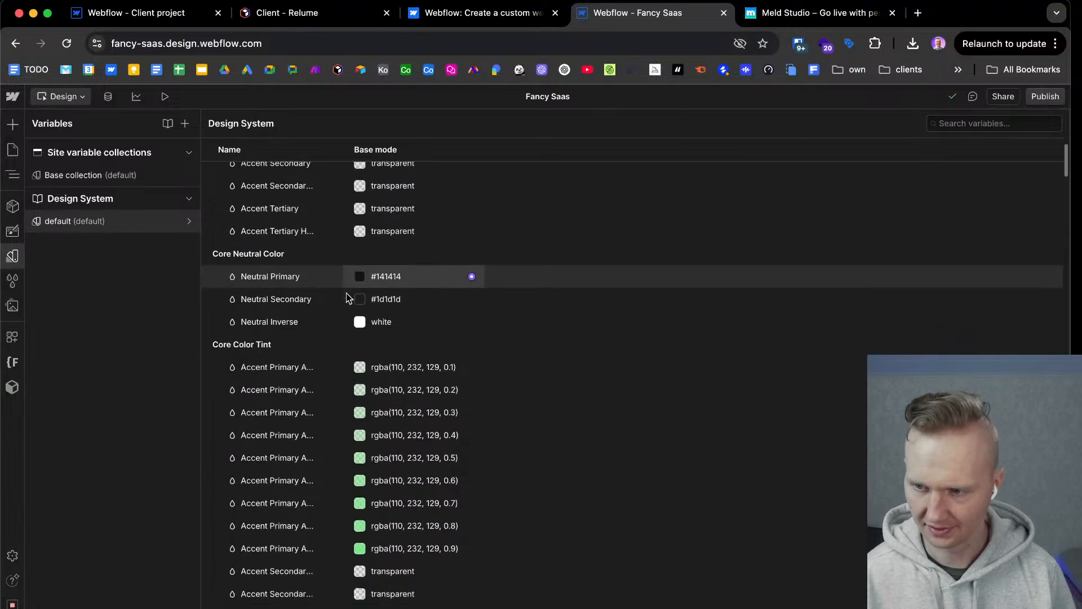
scroll(403, 459, down, 2)
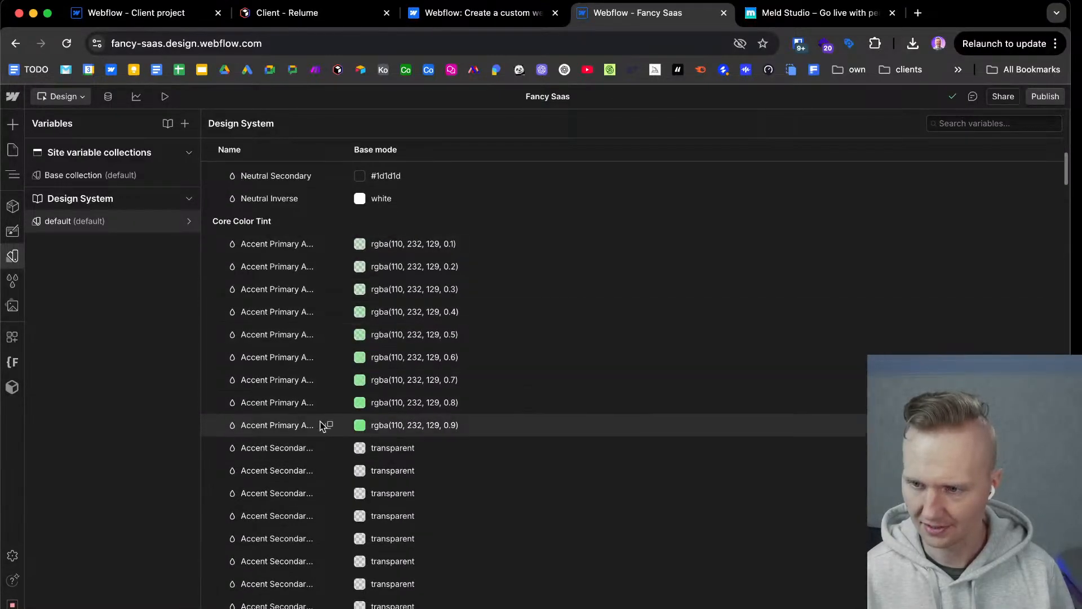
scroll(444, 384, down, 8)
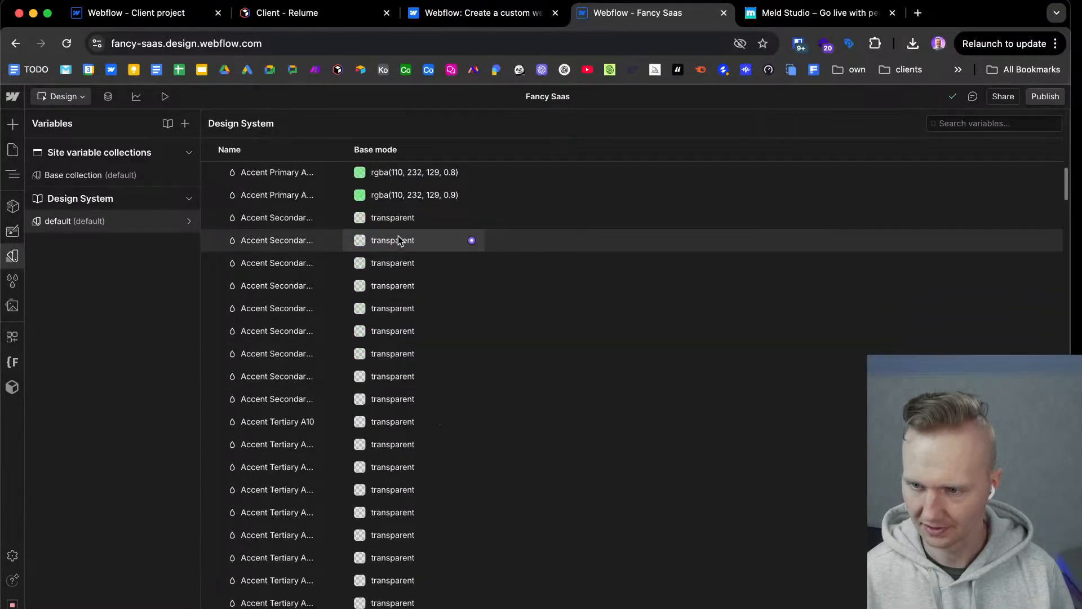
scroll(411, 302, down, 18)
scroll(413, 311, down, 20)
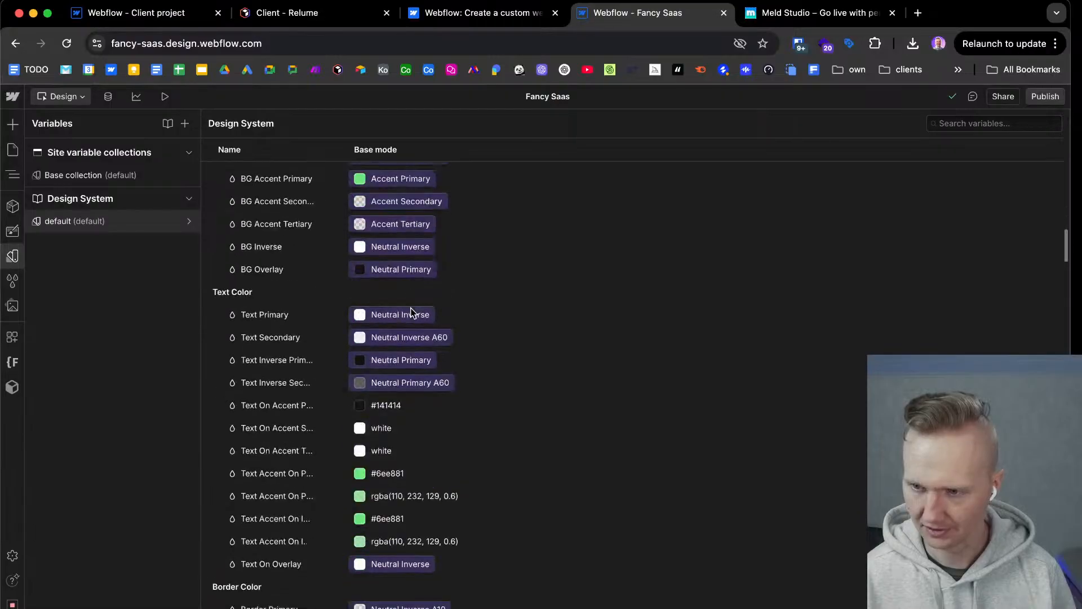
scroll(413, 313, down, 20)
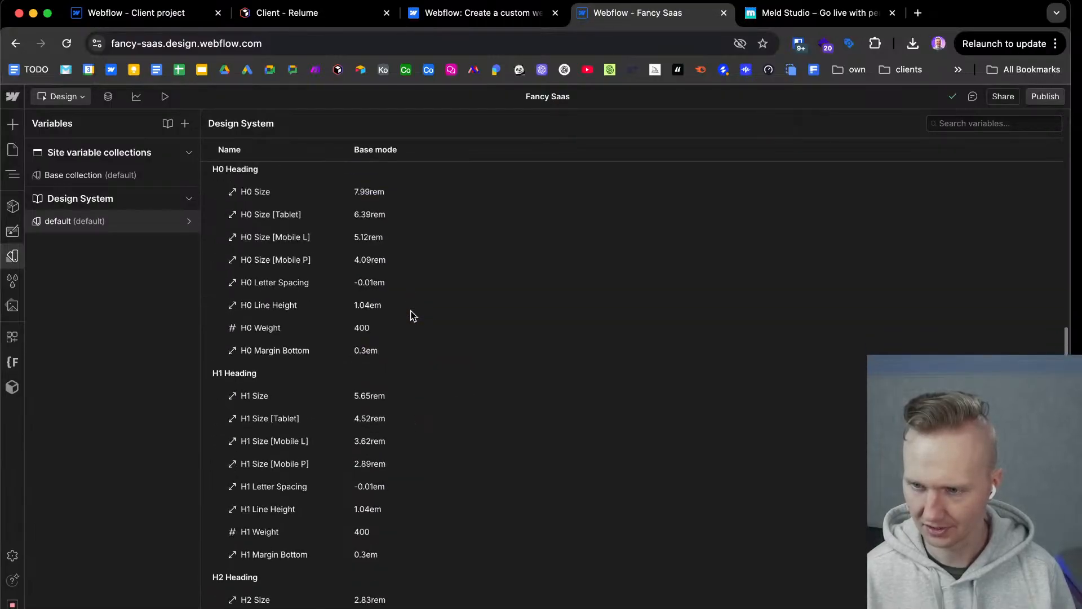
scroll(420, 368, down, 20)
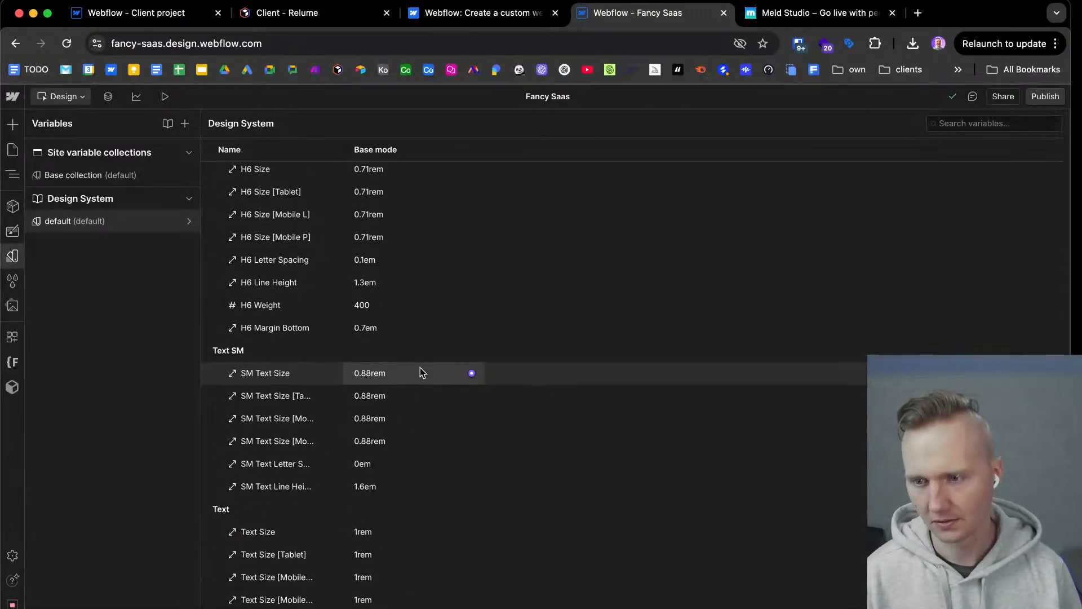
scroll(421, 367, down, 20)
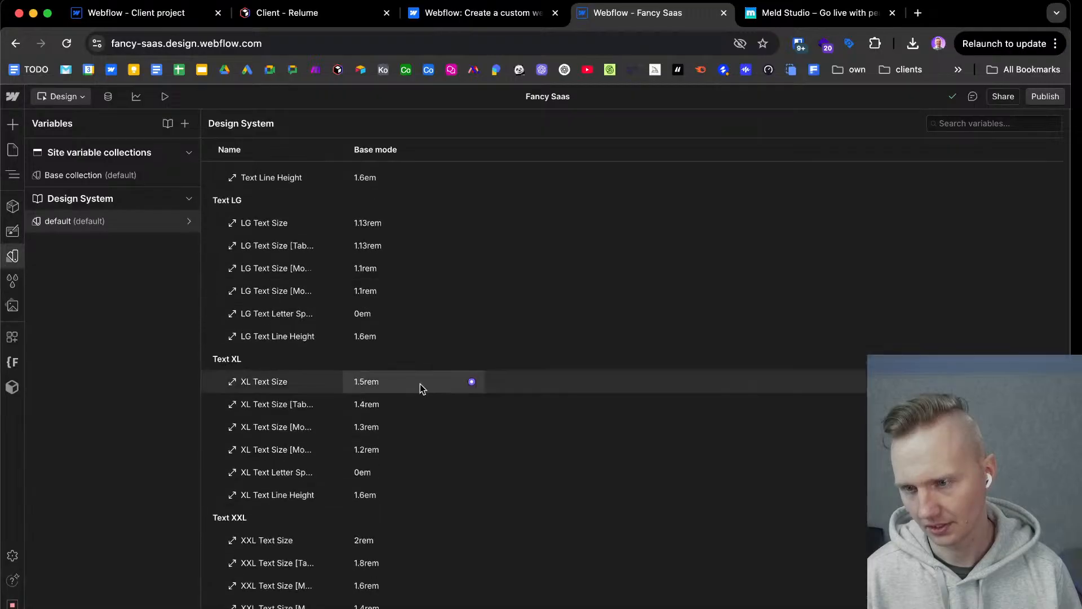
scroll(420, 386, down, 20)
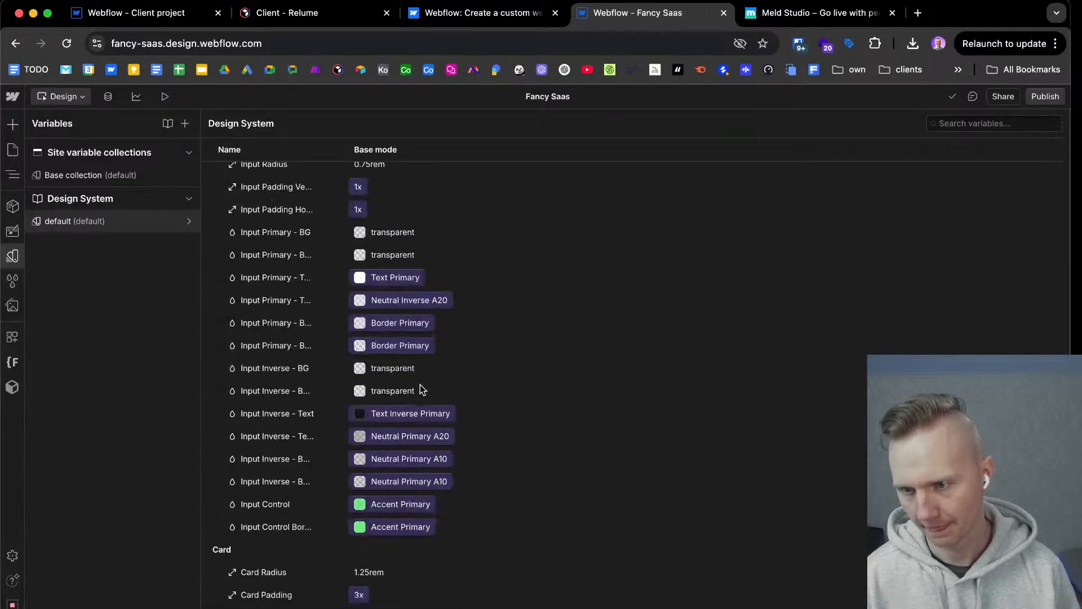
scroll(420, 388, down, 20)
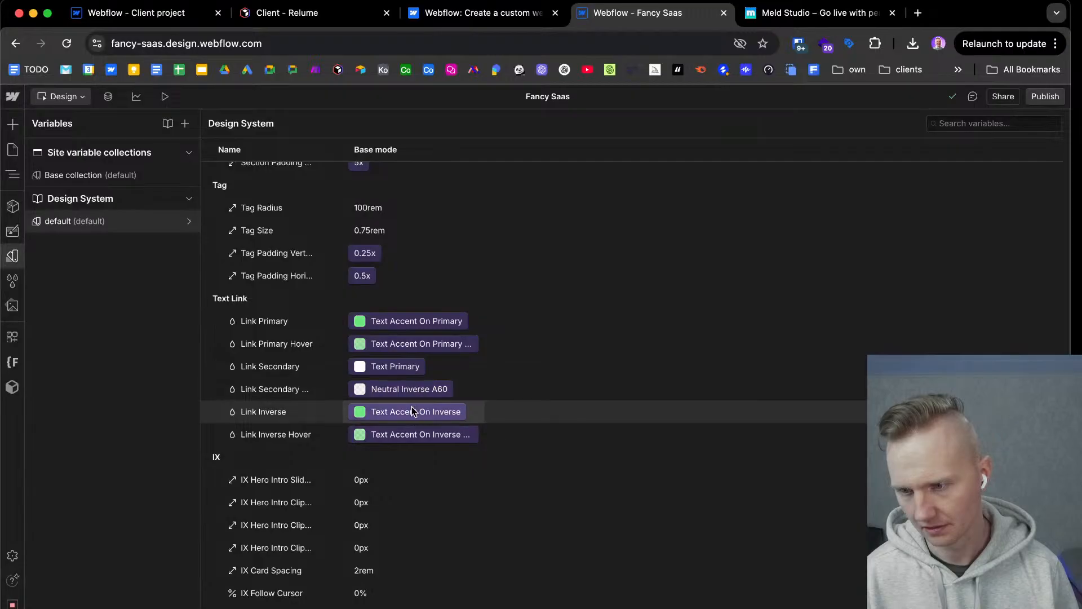
Recheck the Design System variables from core accent colors to radius and spacing, and return to the page structure.
scroll(413, 407, up, 20)
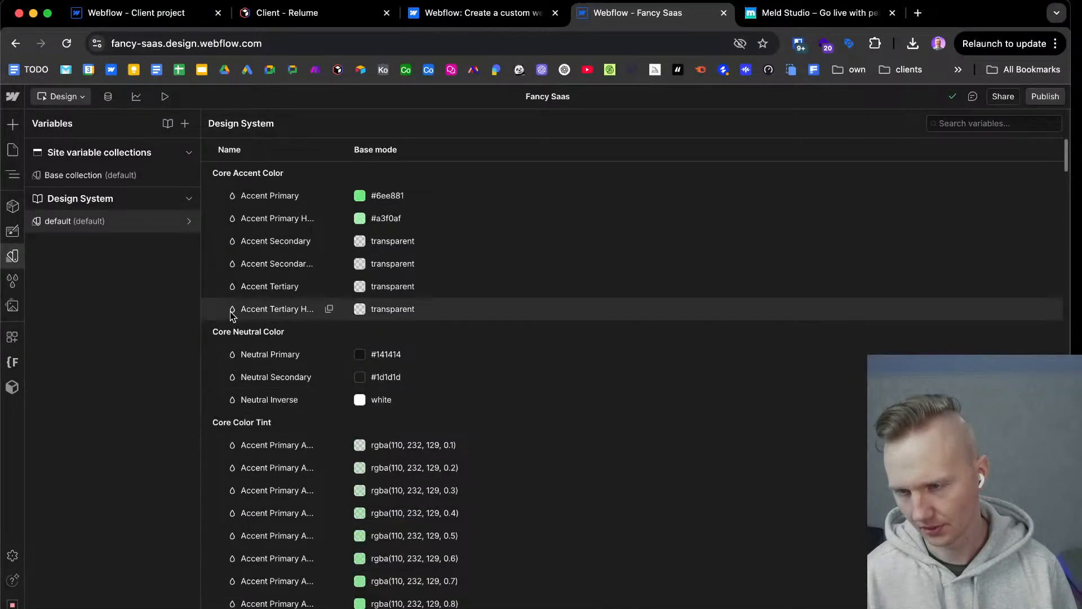
scroll(288, 331, down, 15)
scroll(286, 330, down, 20)
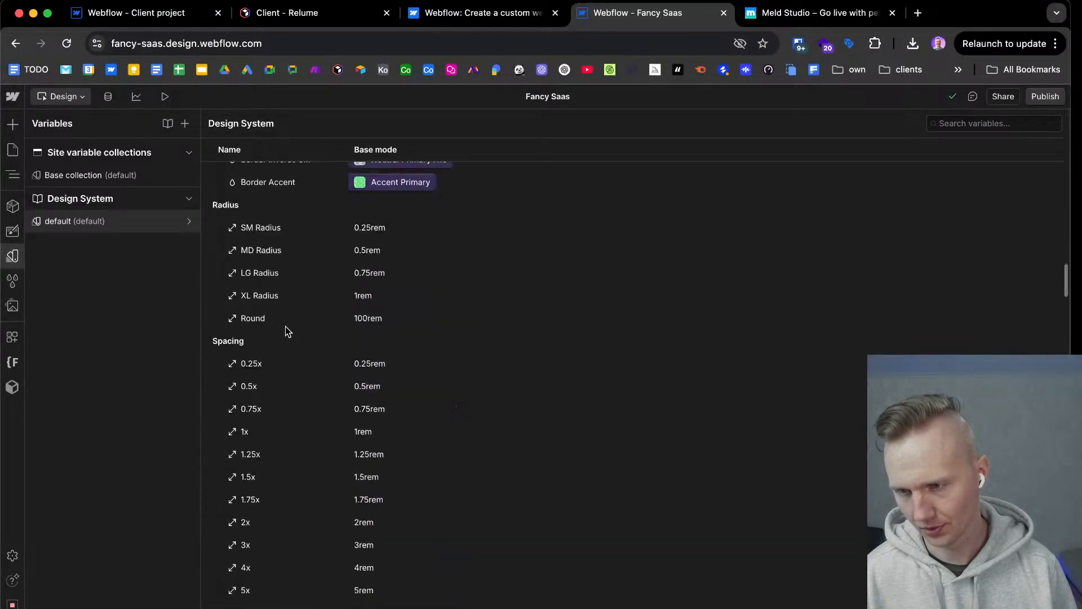
scroll(288, 420, up, 20)
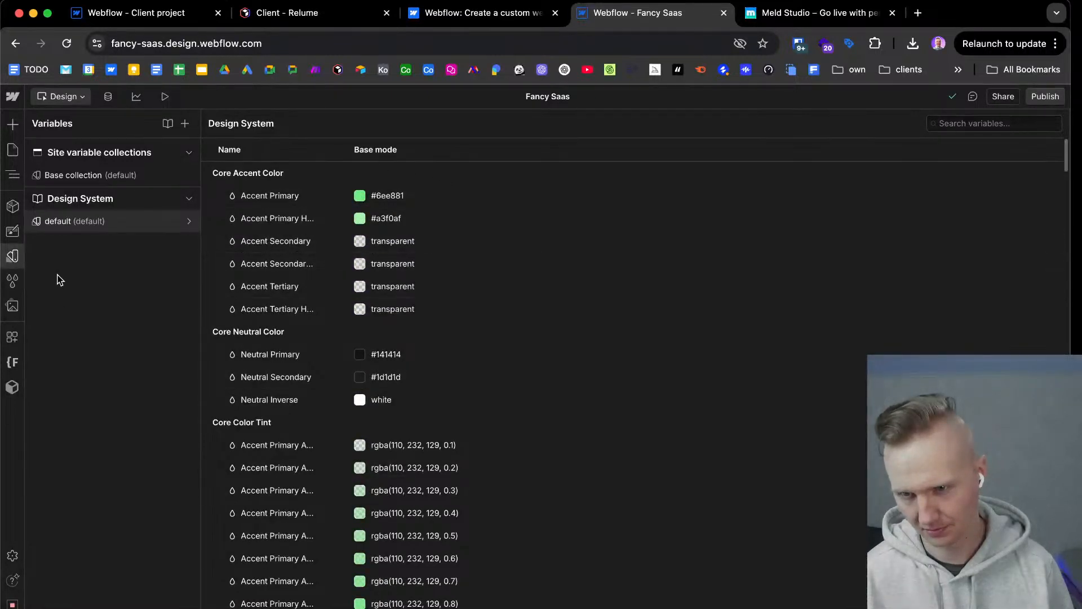
click(8, 261)
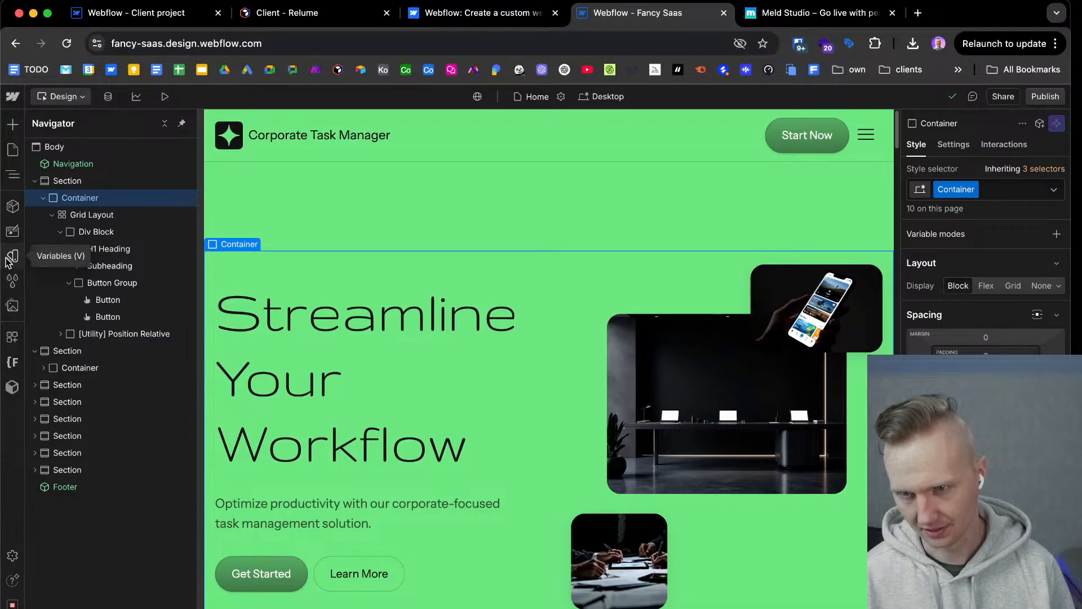
Inspect the structure of the hero's Grid Layout and expand the second section's Container and Flex Horizontal down to its sticky cards.
click(51, 215)
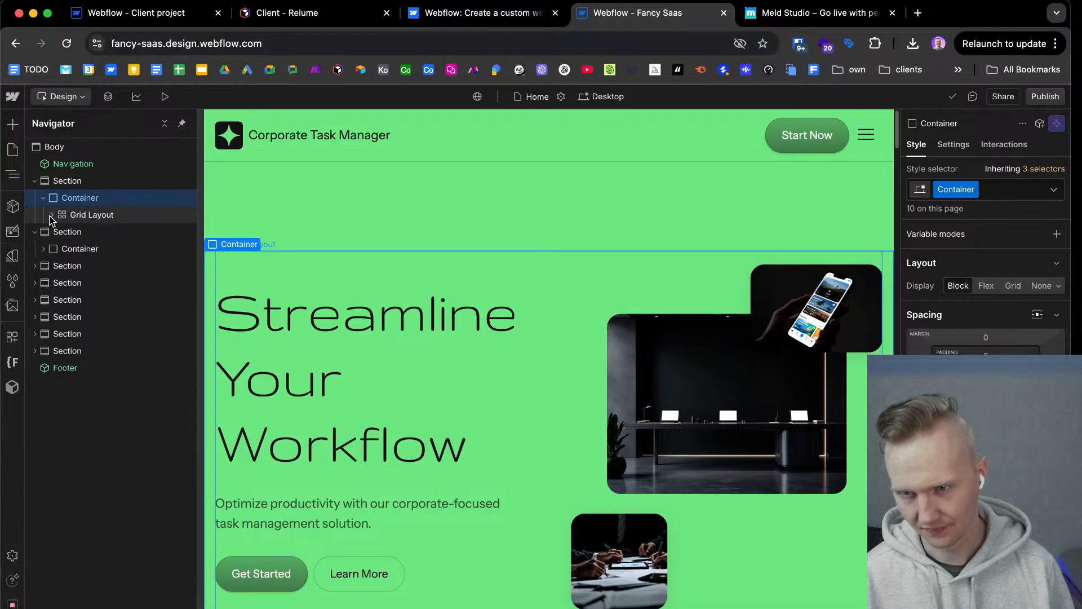
click(51, 215)
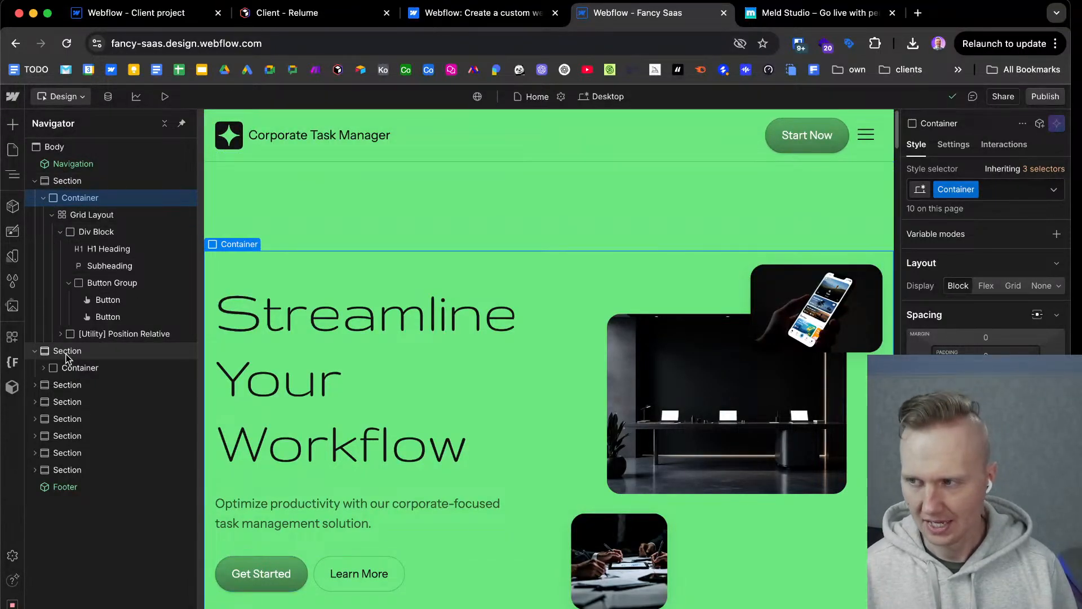
click(45, 368)
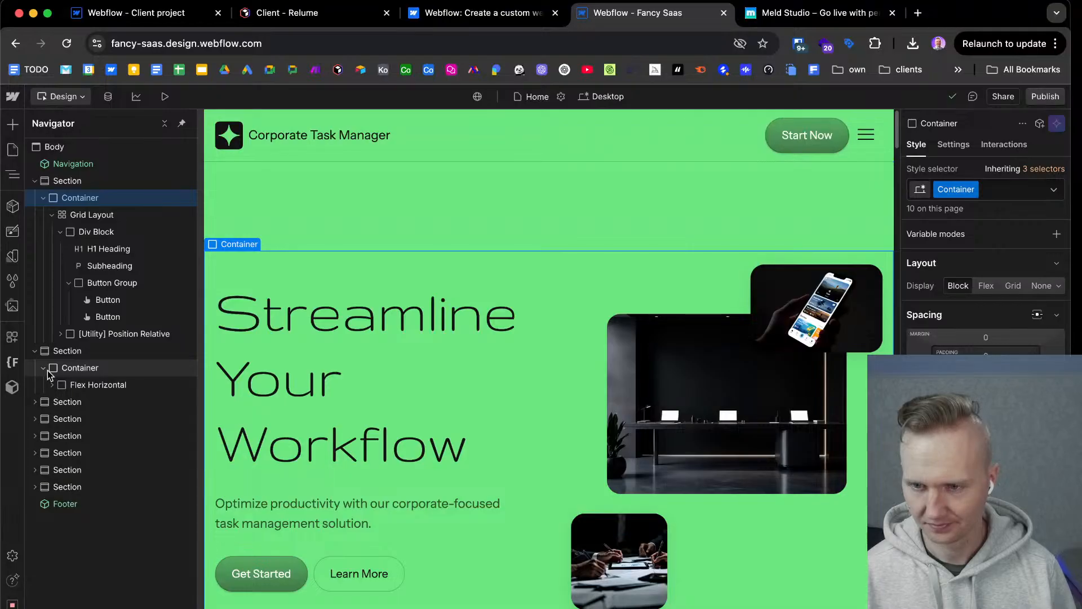
click(52, 385)
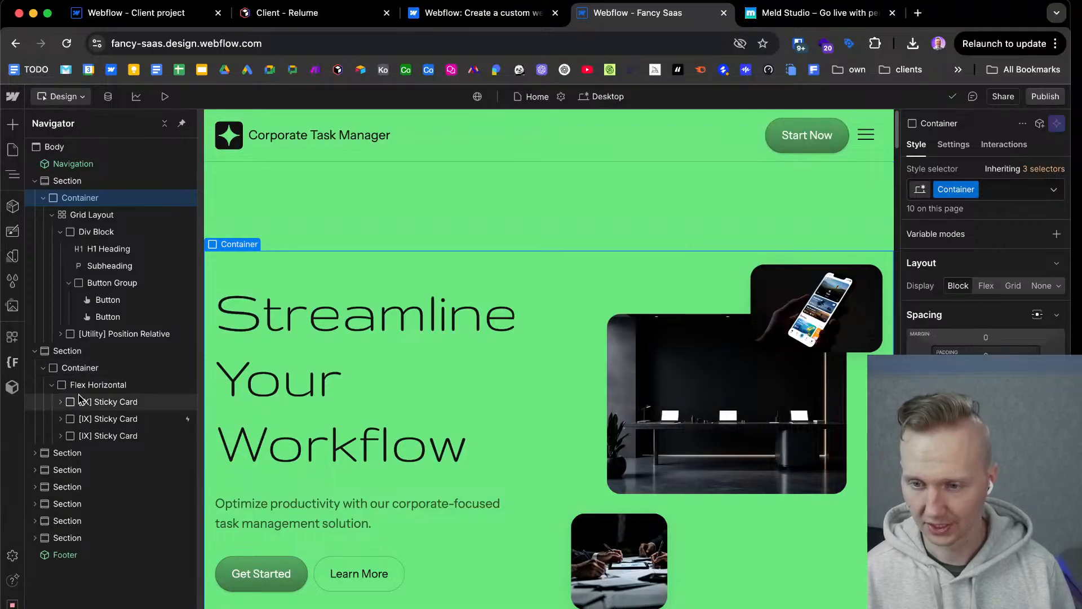
Examine the scroll behavior of the stacked sticky cards in the two feature sections below the hero on the canvas.
scroll(688, 332, down, 10)
scroll(692, 366, down, 10)
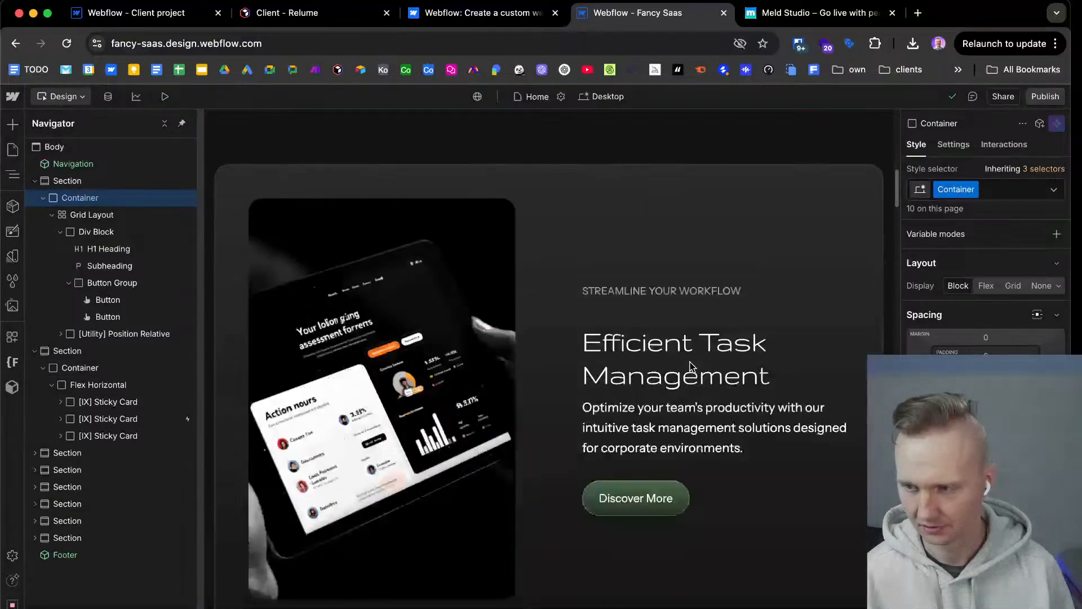
scroll(691, 363, down, 10)
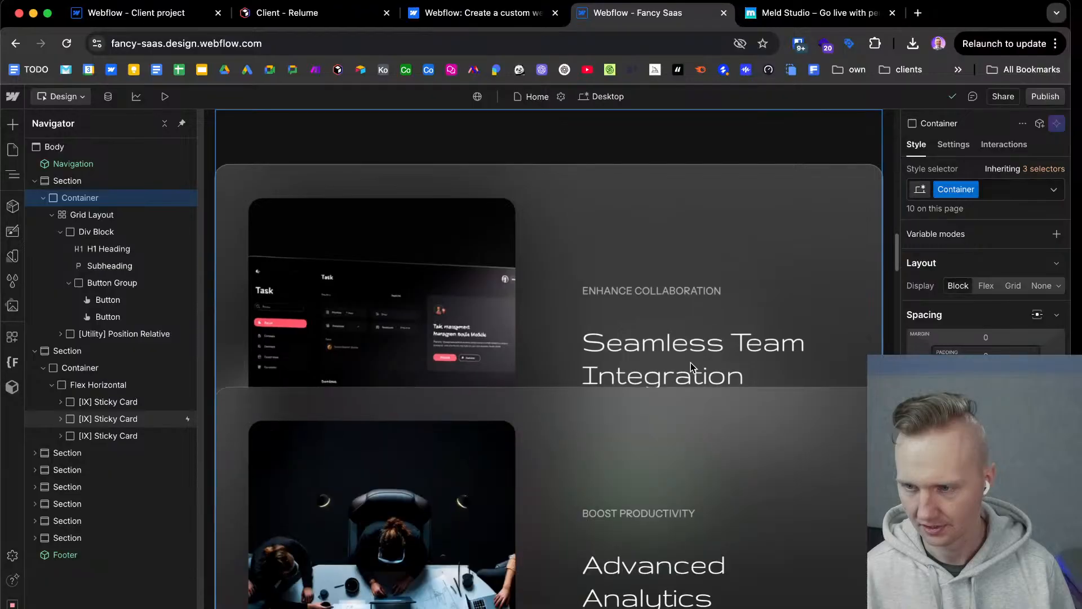
scroll(692, 367, down, 10)
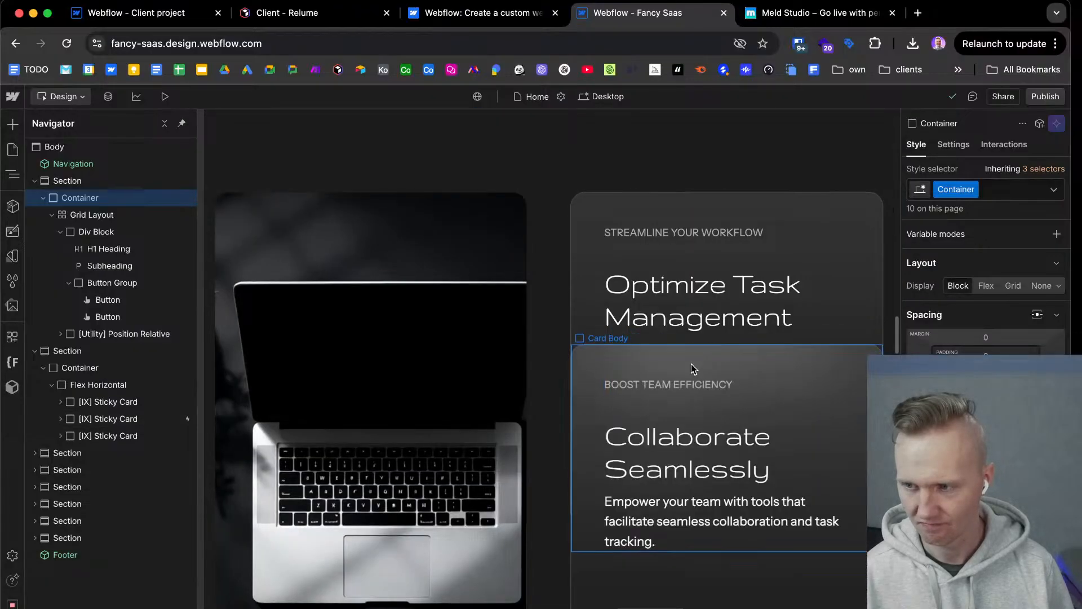
scroll(693, 364, down, 5)
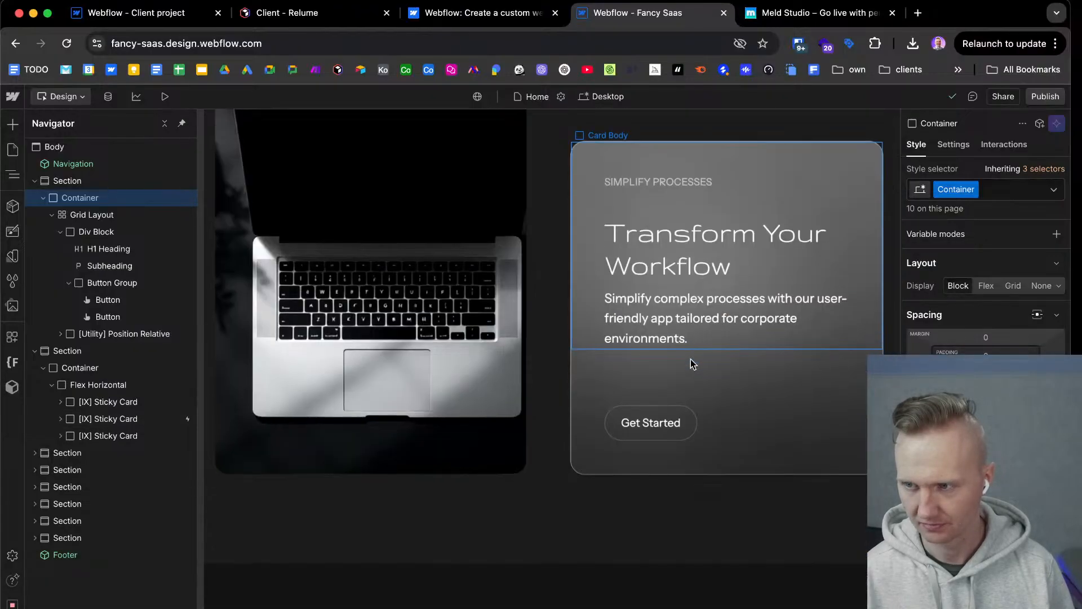
scroll(687, 384, up, 10)
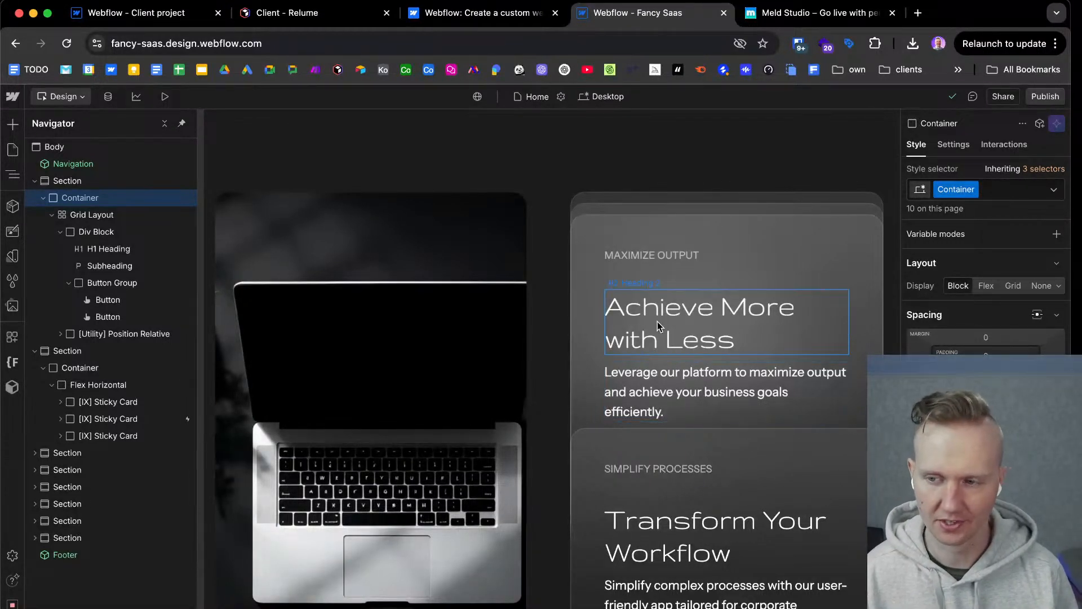
scroll(699, 222, down, 4)
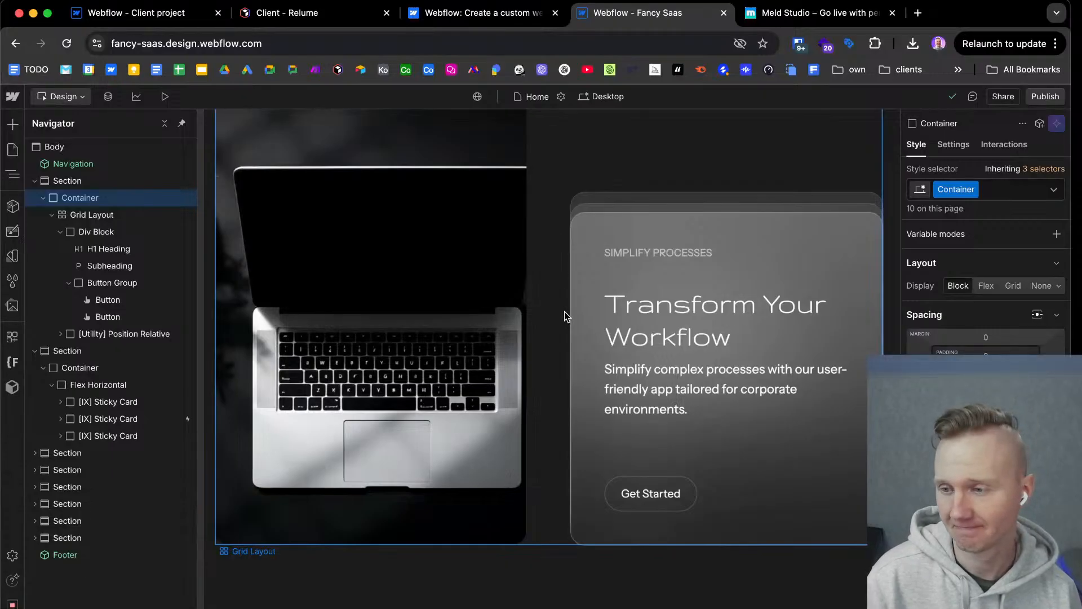
Review the pricing, workflow call-to-action, Client Testimonials and Frequently Asked Questions sections on the canvas.
scroll(566, 316, down, 12)
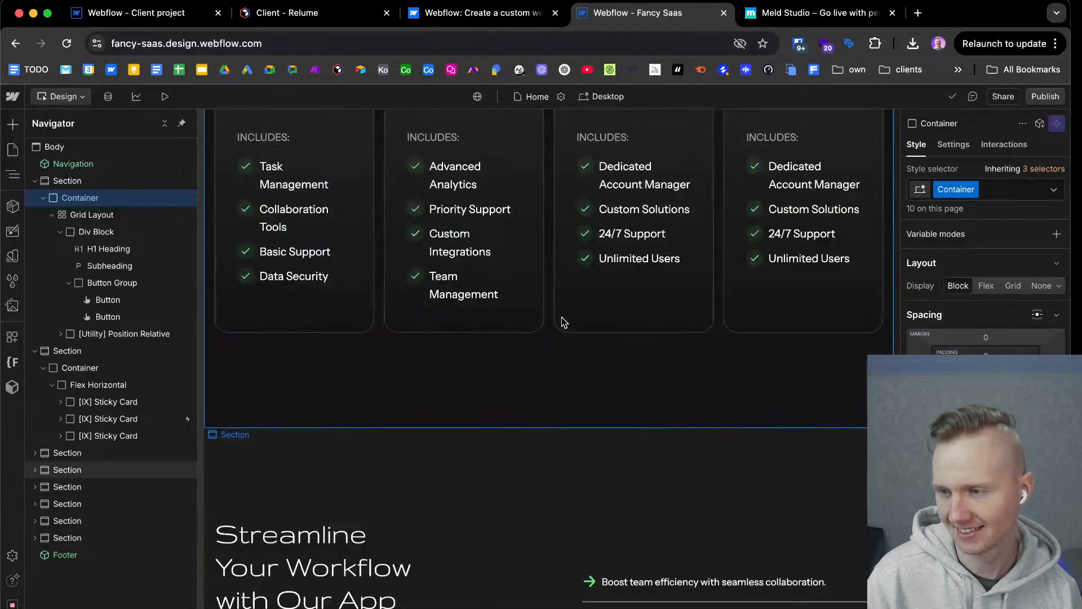
scroll(562, 323, down, 3)
scroll(560, 333, down, 7)
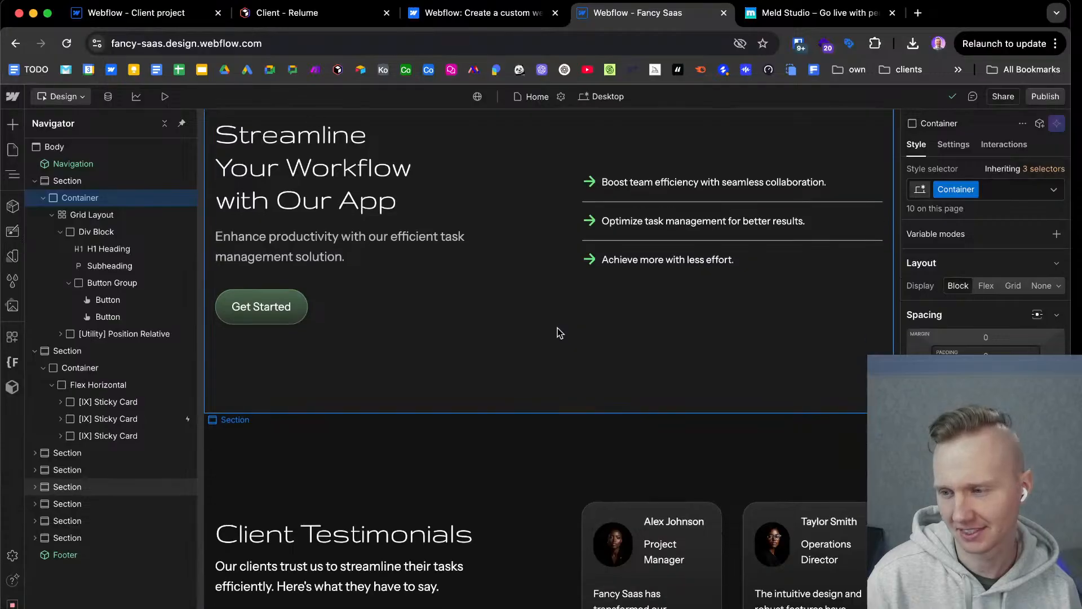
scroll(560, 333, down, 4)
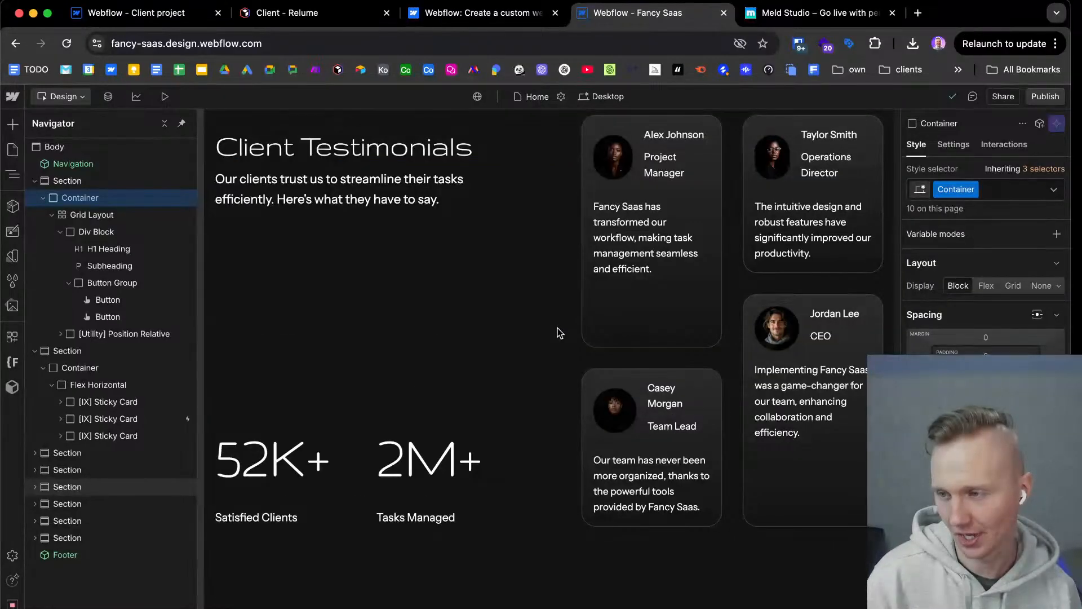
scroll(560, 333, down, 10)
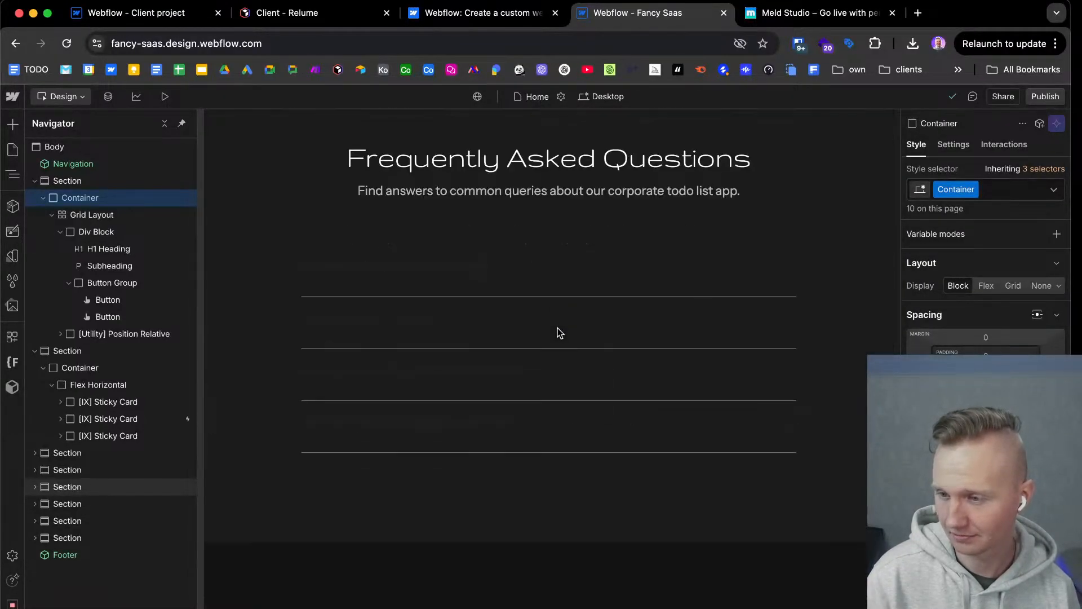
Inspect the first FAQ Accordion's classes and element settings, previewing its dropdown menu as shown and hiding it again.
click(468, 288)
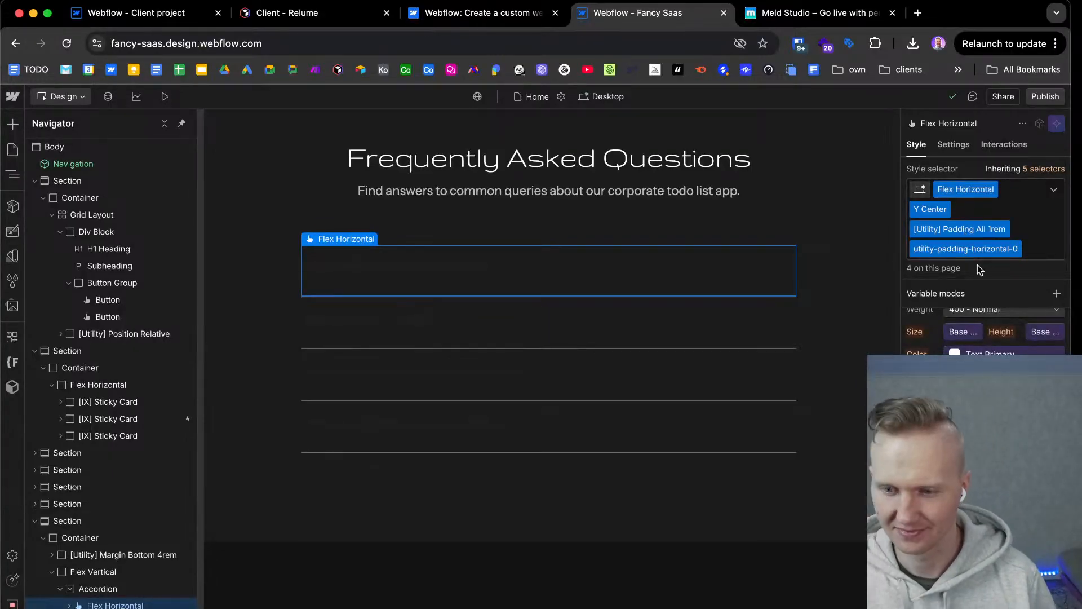
scroll(161, 571, down, 2)
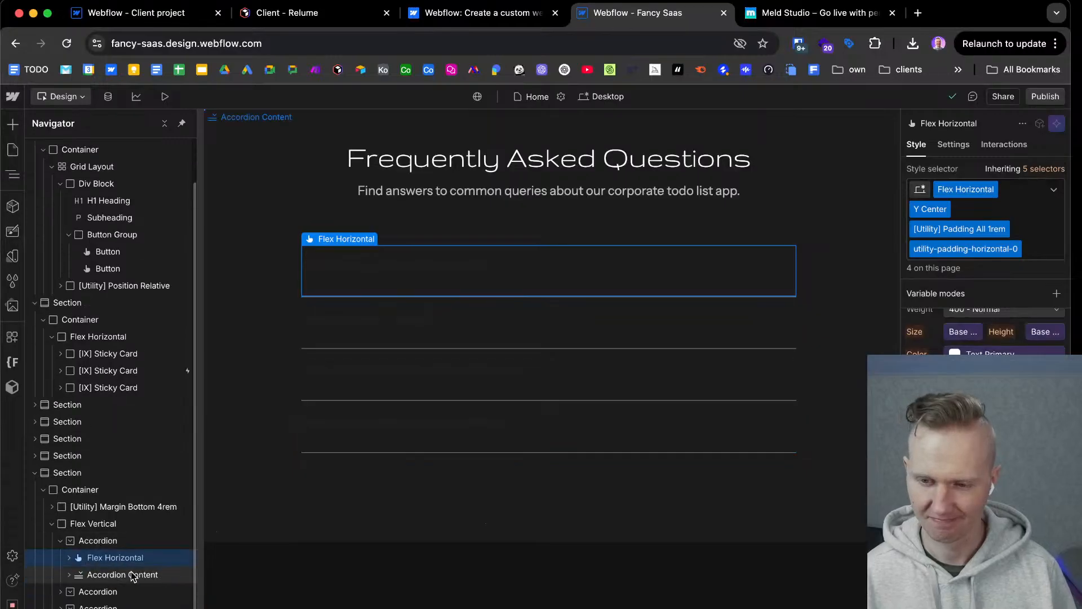
click(86, 542)
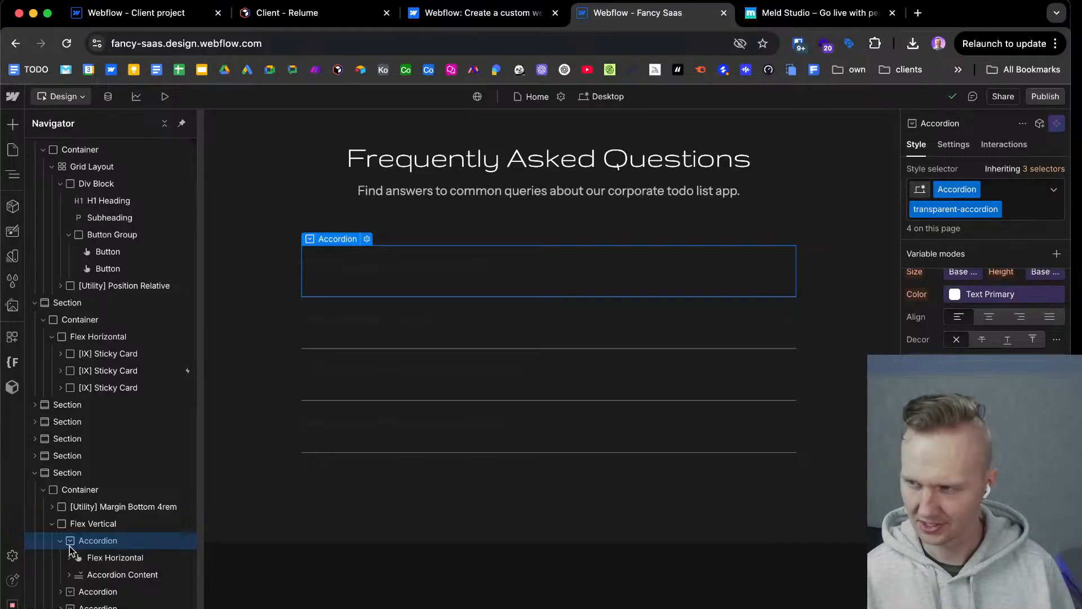
click(962, 147)
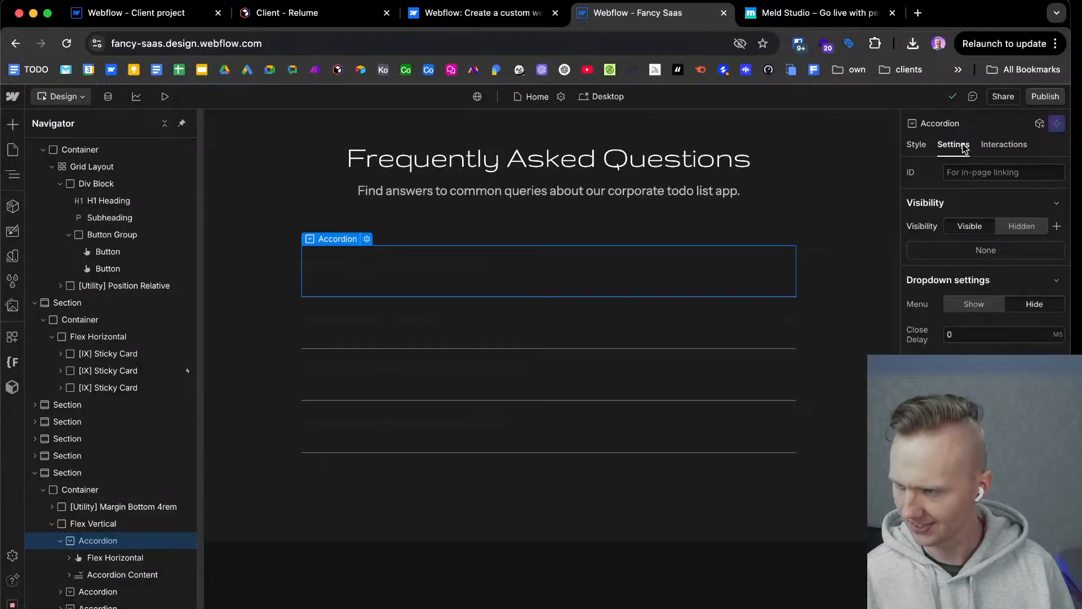
click(986, 304)
click(1024, 309)
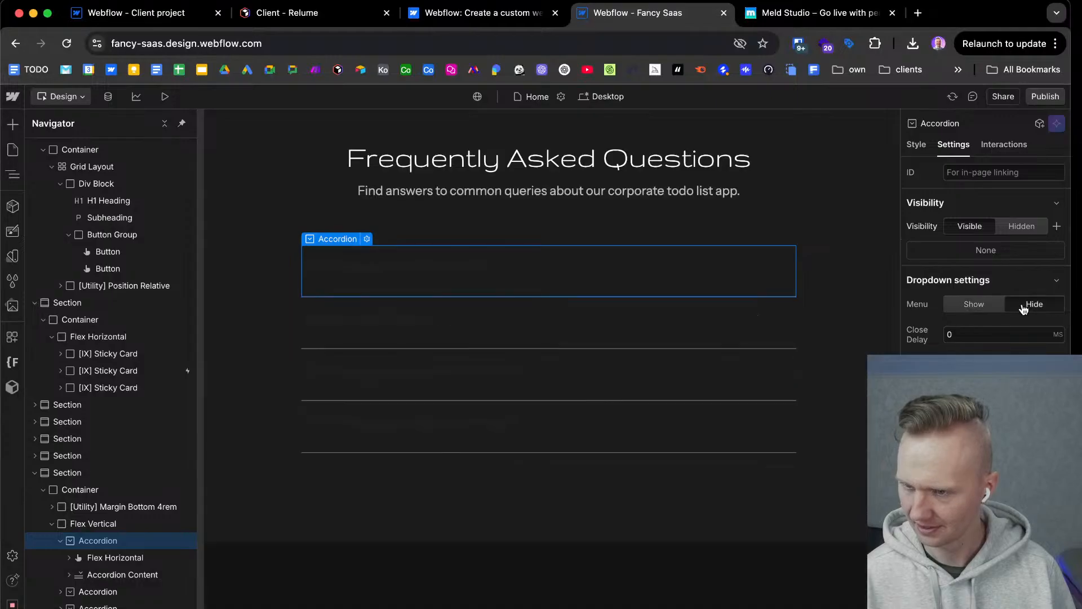
Preview the first FAQ accordion's dropdown menu as shown and review the contact section and footer on the canvas.
click(979, 305)
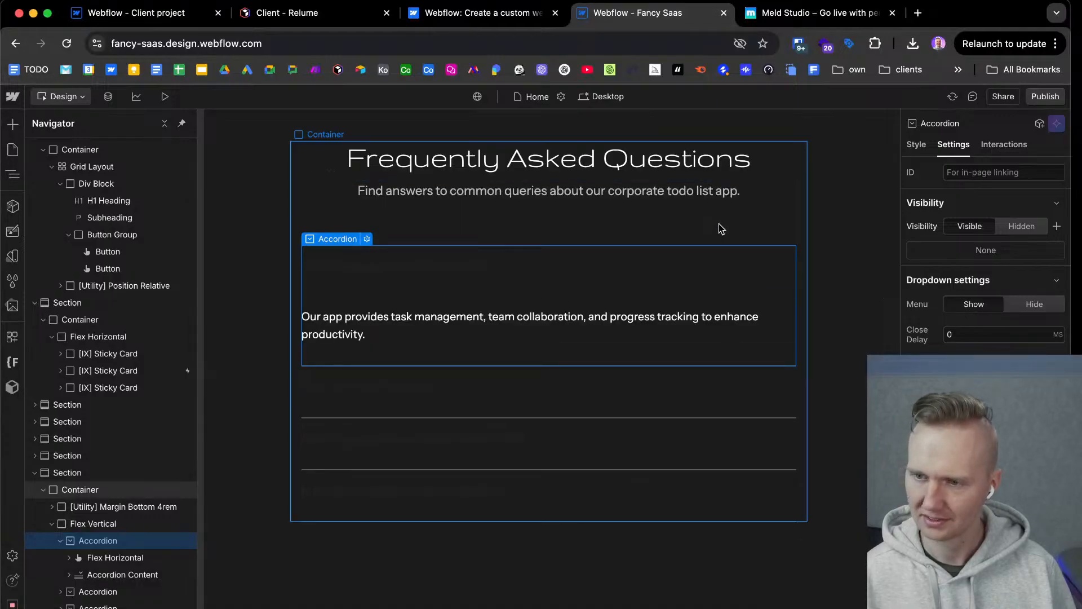
click(529, 287)
scroll(528, 288, down, 10)
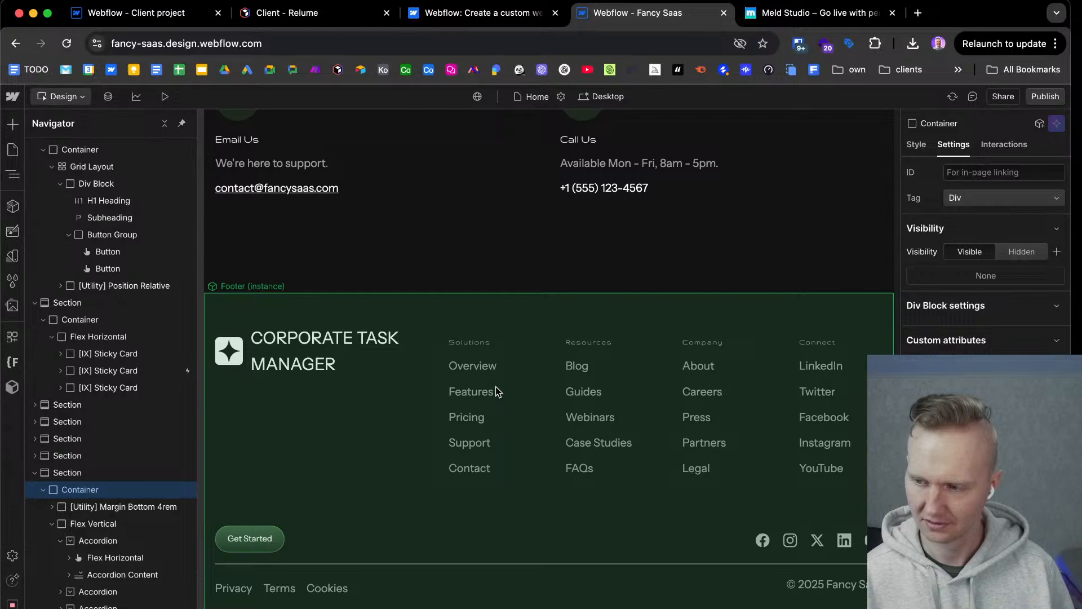
scroll(480, 452, up, 15)
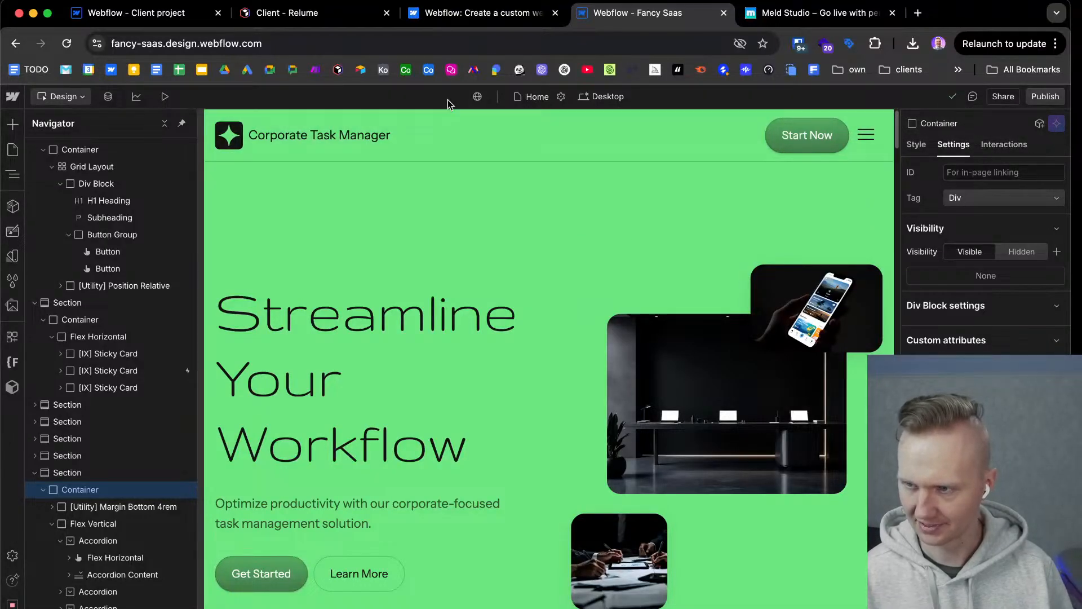
Switch to the Client project site, collapse its main-wrapper to compare the page structure, and return to the Fancy Saas site.
click(129, 17)
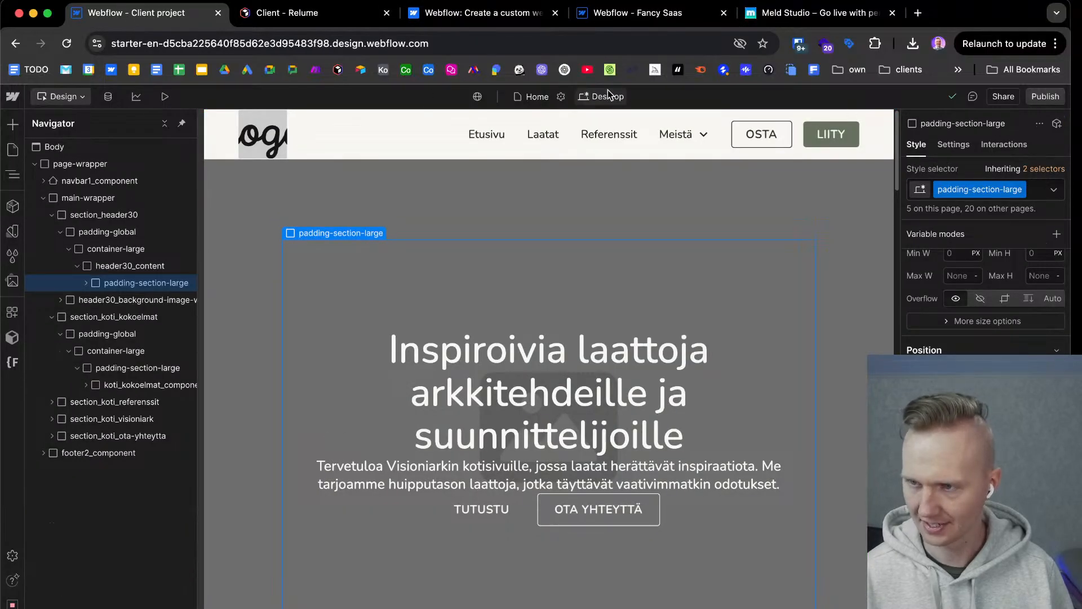
click(44, 197)
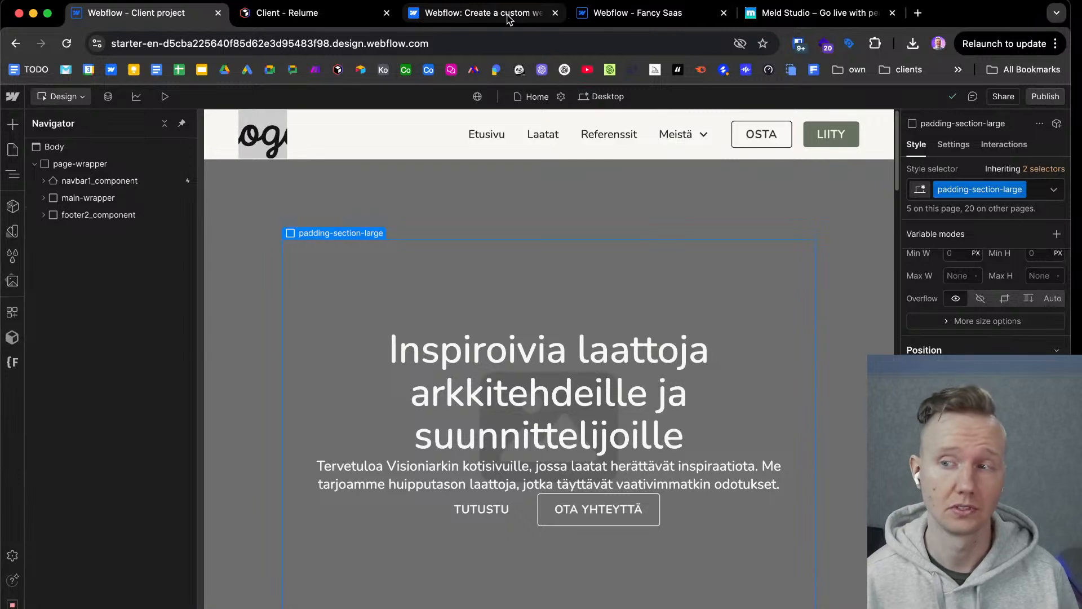
click(636, 16)
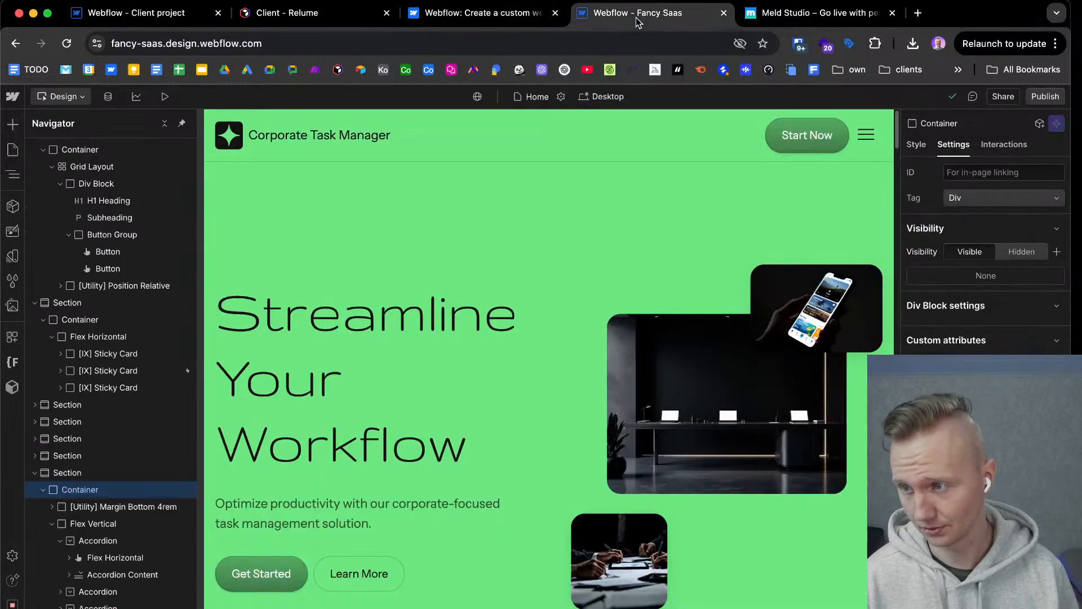
Collapse the hero, sticky-card and FAQ sections in the Navigator and select the last section above the Footer.
scroll(406, 270, down, 5)
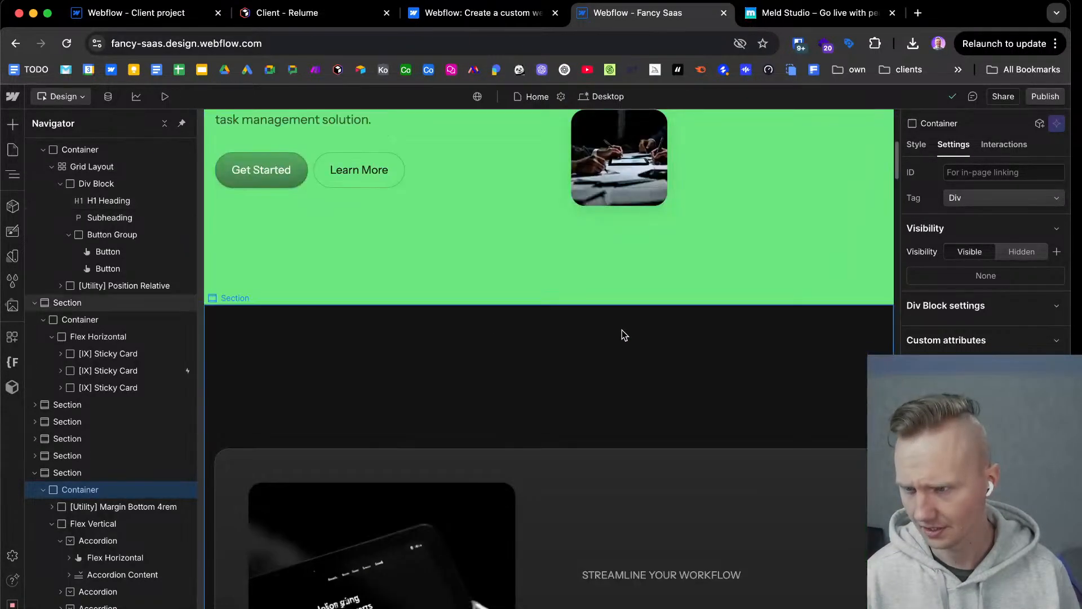
click(600, 316)
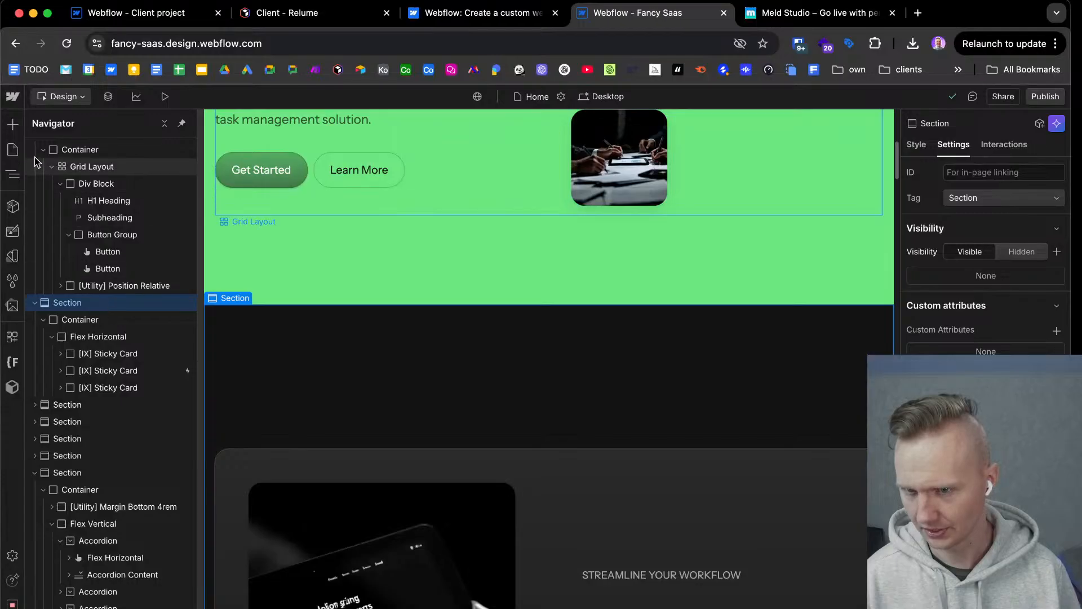
scroll(79, 215, up, 2)
click(35, 180)
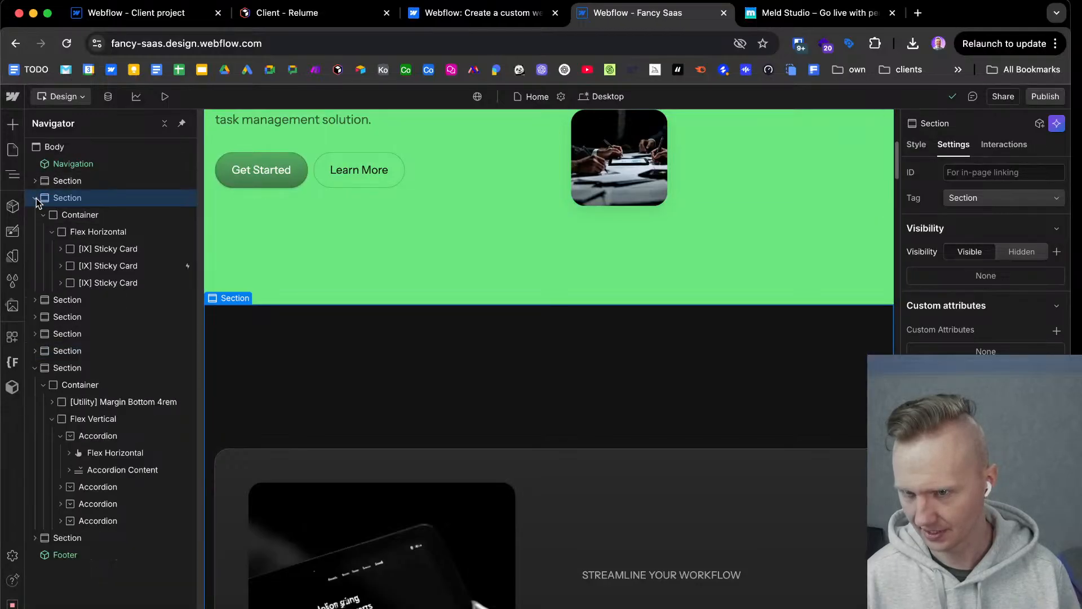
click(35, 198)
click(35, 283)
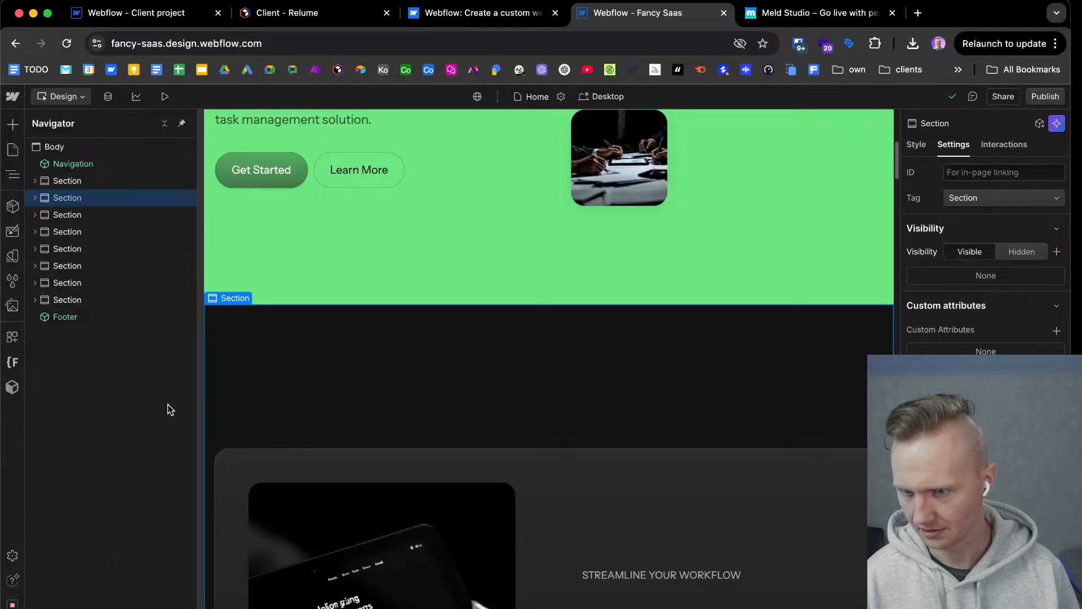
click(109, 300)
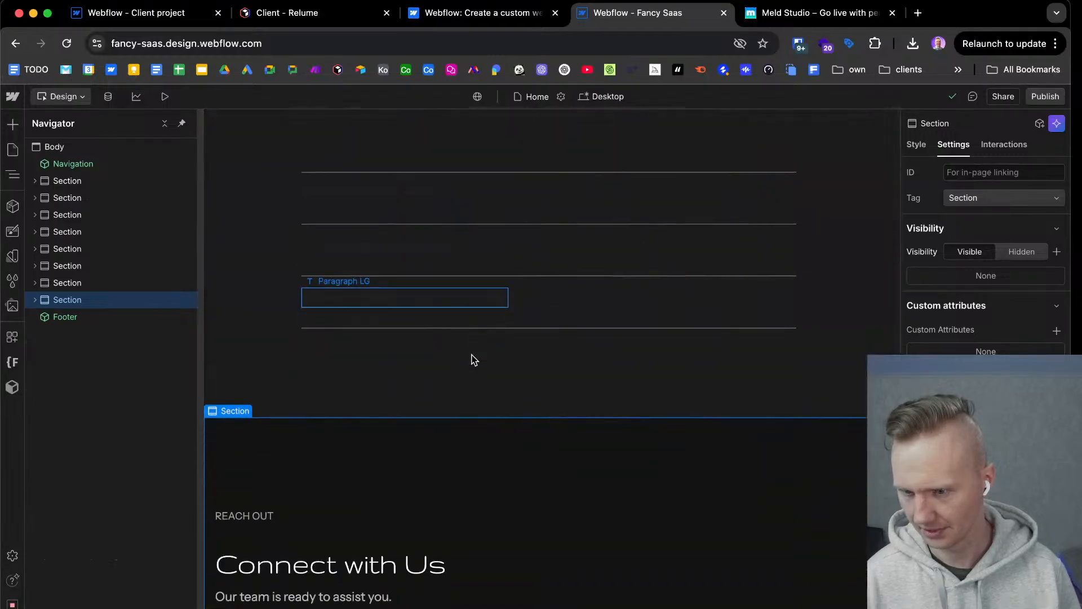
Enable adding sections from the canvas in the designer's interface settings and return to the canvas.
click(14, 556)
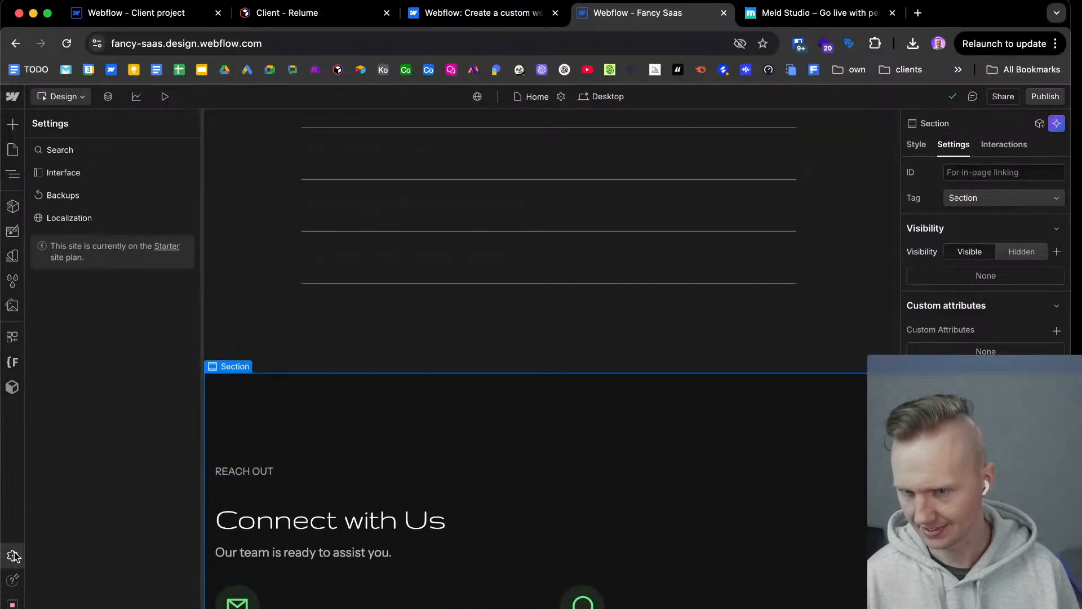
click(63, 172)
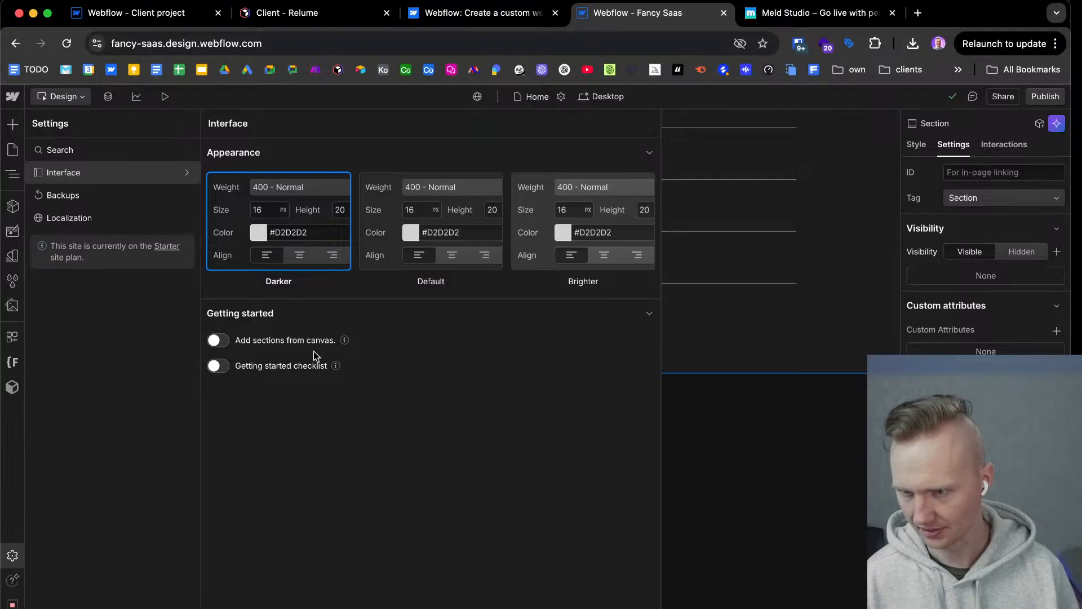
click(214, 341)
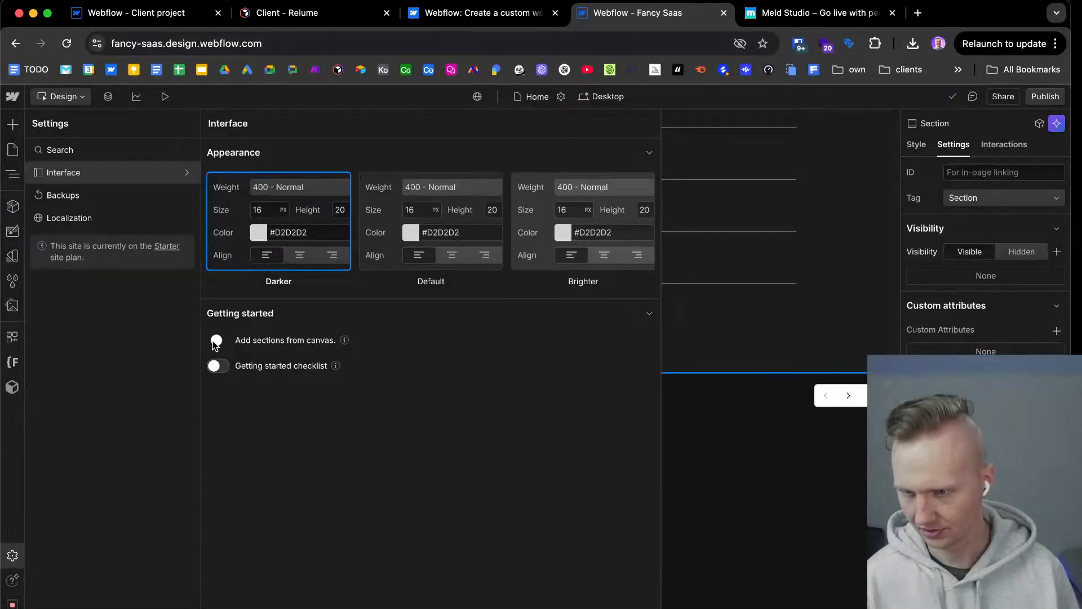
click(791, 257)
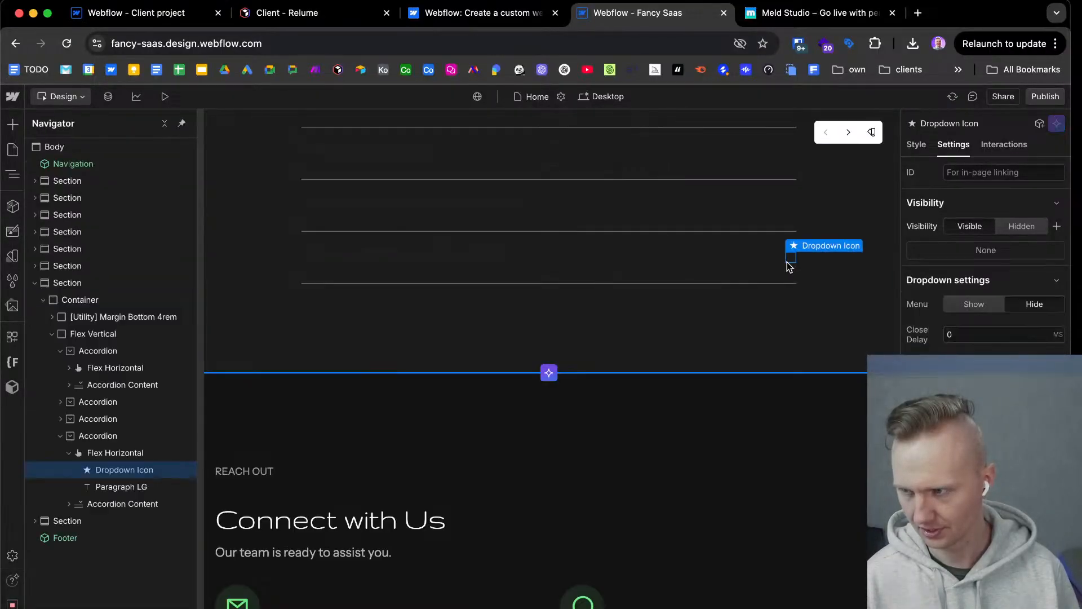
Generate a five-card Features layout between the FAQ and Connect with Us sections, accepting the AI Assistant terms.
click(548, 373)
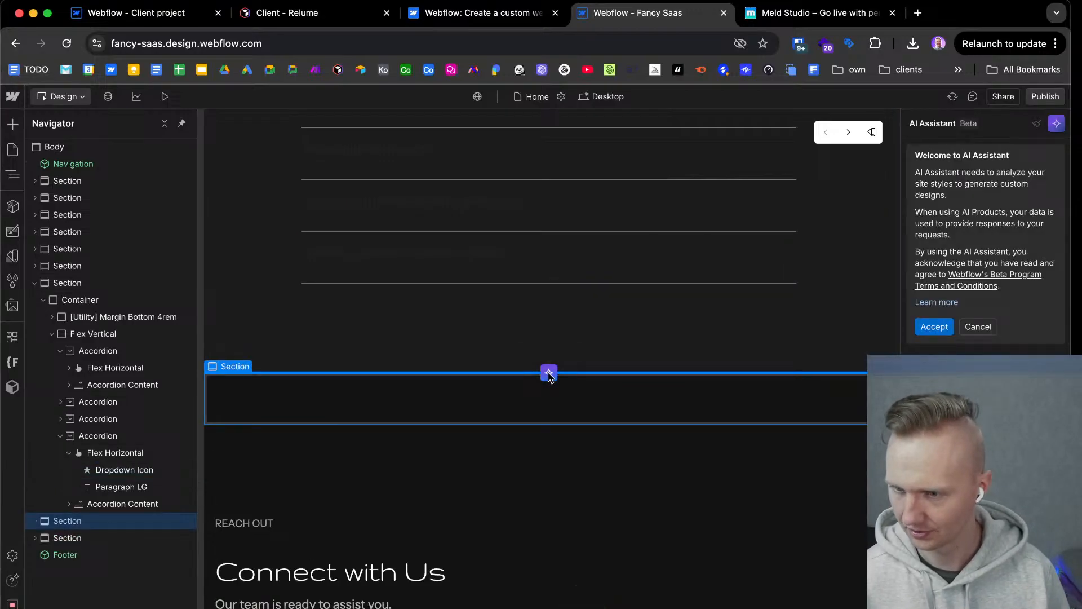
click(939, 329)
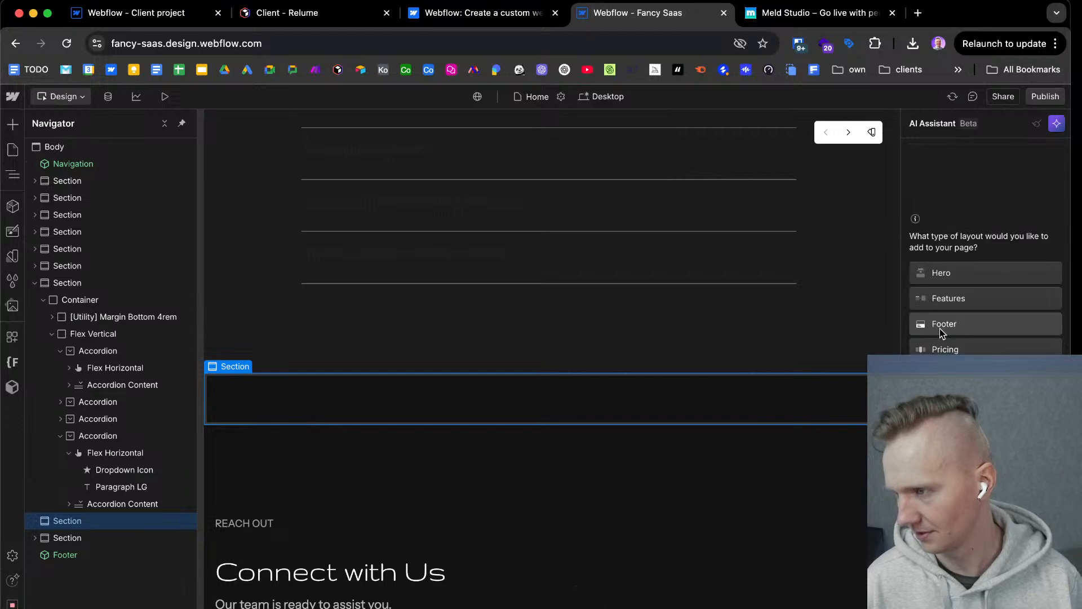
click(972, 294)
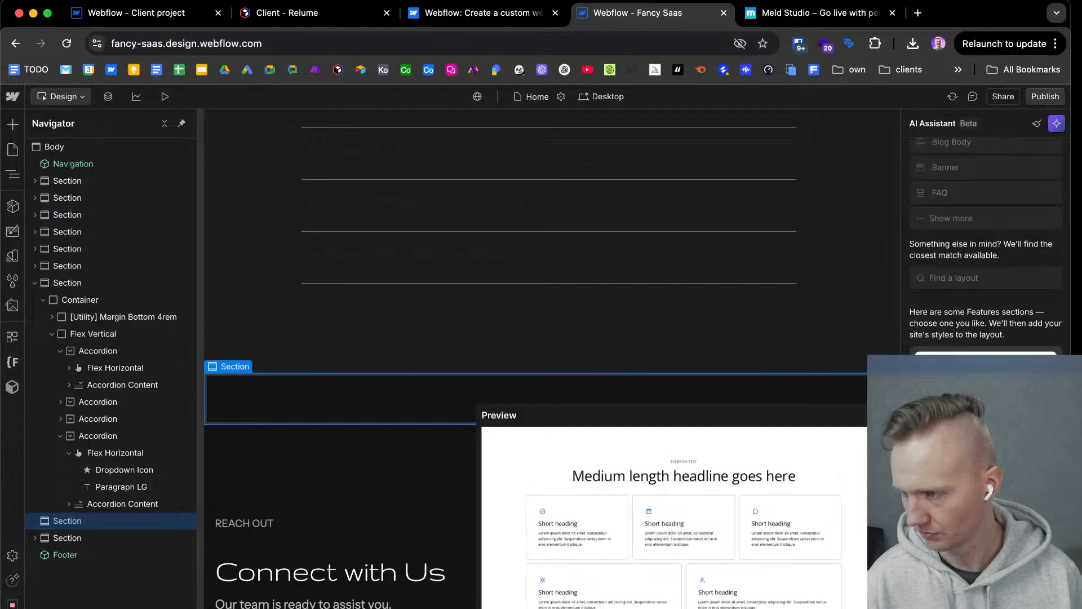
click(986, 508)
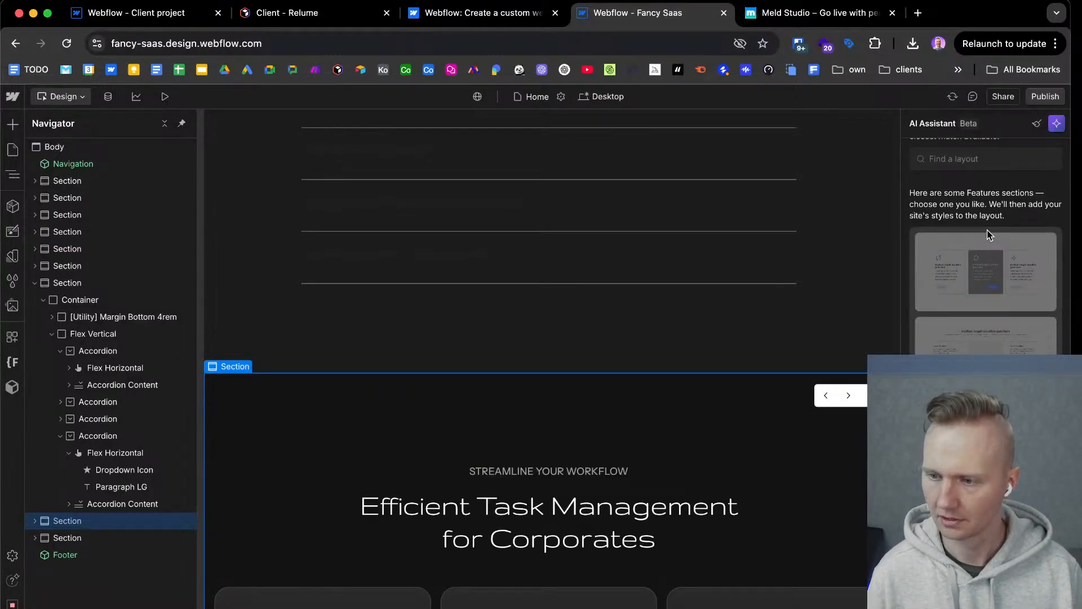
Review the generated Features section and inspect the Progress Tracking card's body, icon, heading and paragraph.
scroll(707, 452, down, 9)
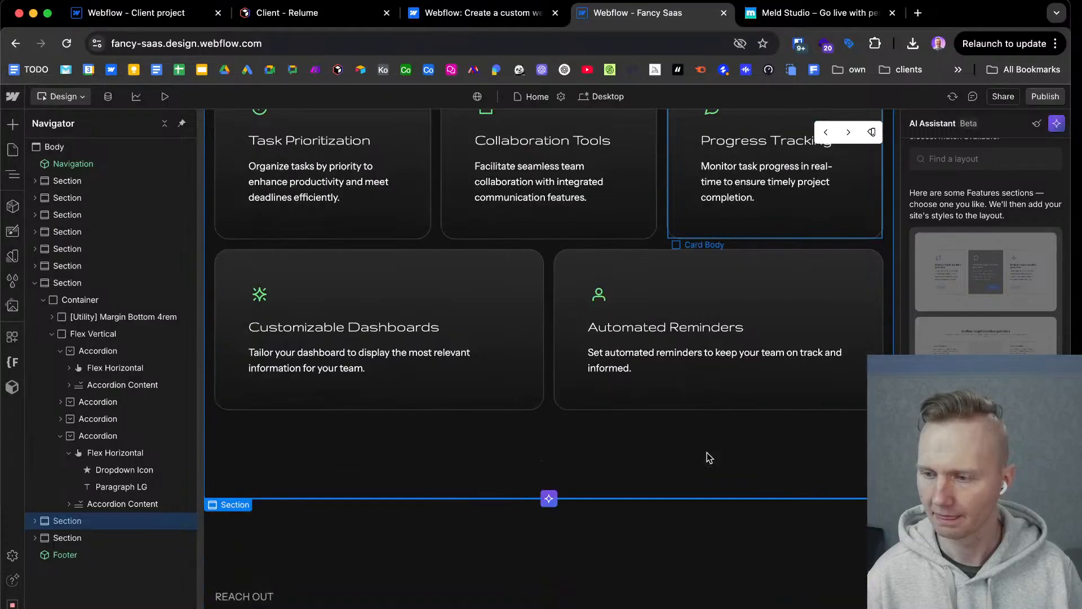
scroll(707, 458, up, 4)
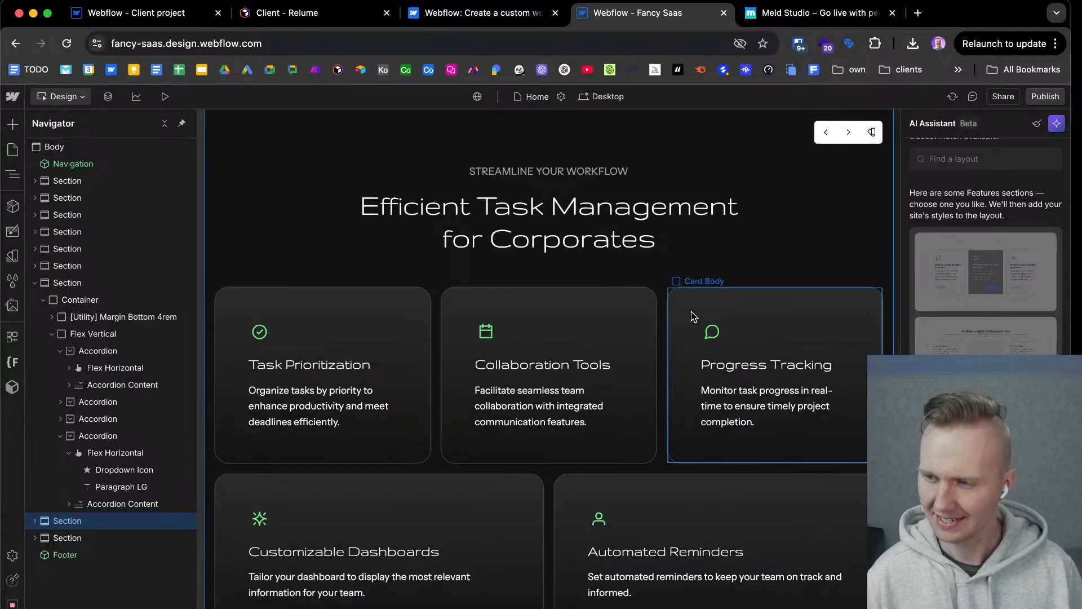
click(693, 316)
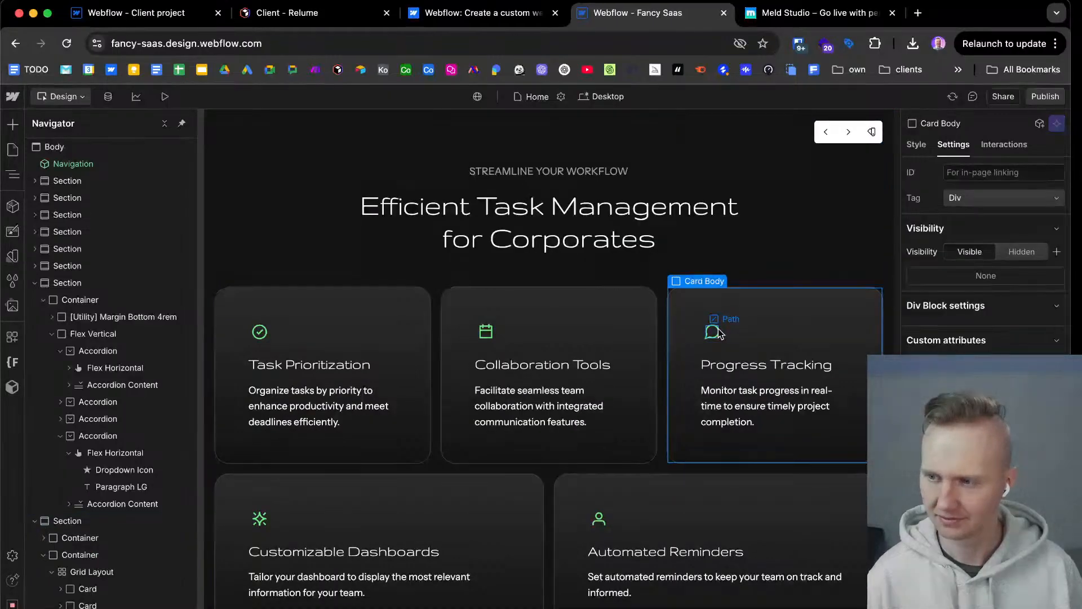
click(719, 333)
click(728, 366)
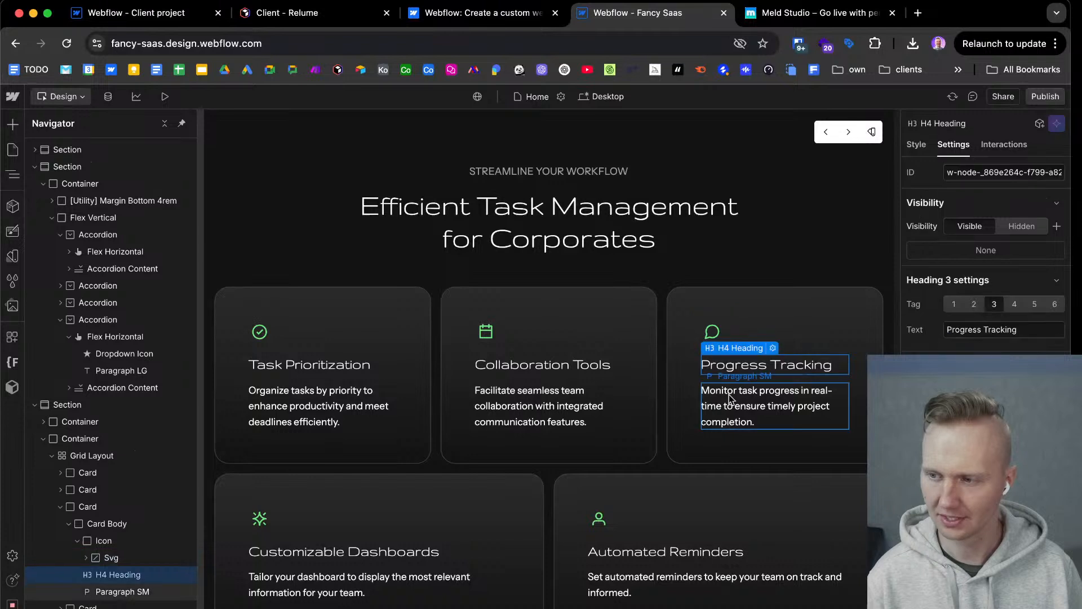
click(732, 402)
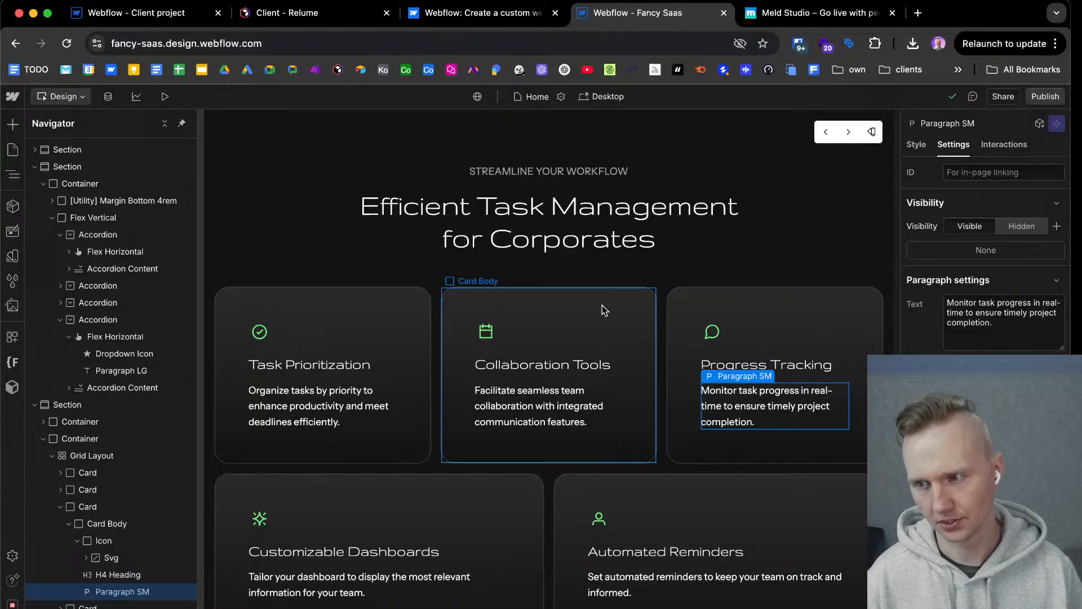
Inspect the generated section's Grid Layout, collapse its third Card in the Navigator, and review the rest of the page.
click(591, 485)
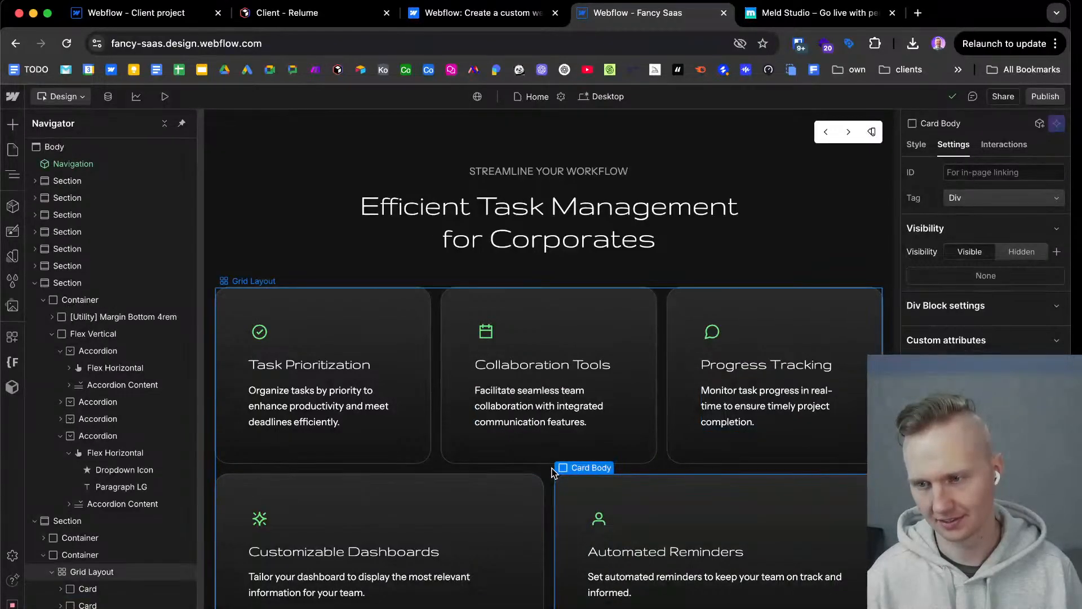
click(553, 472)
scroll(94, 578, down, 2)
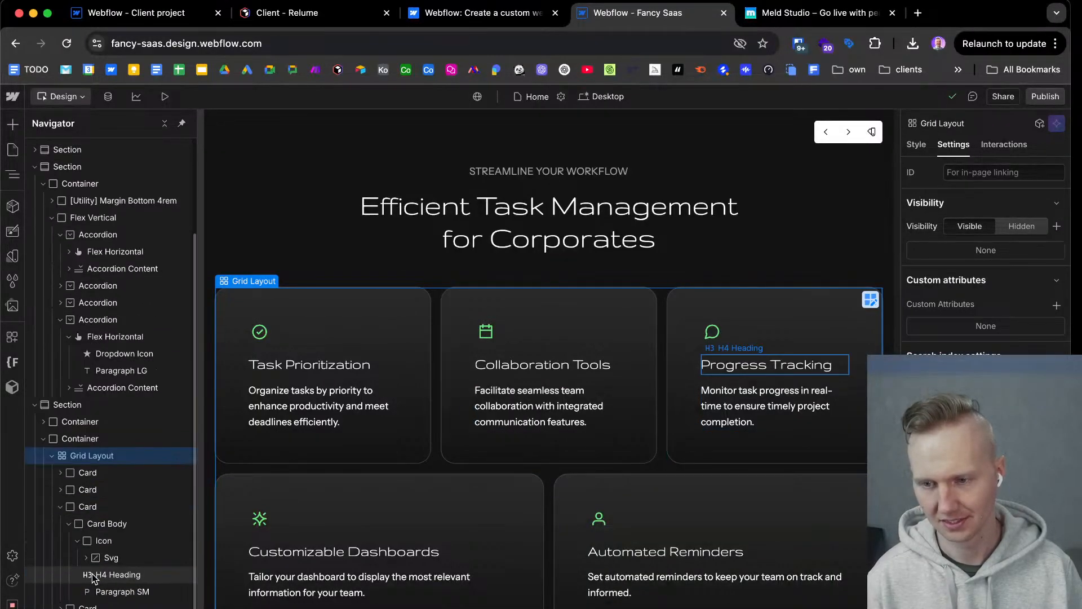
click(60, 506)
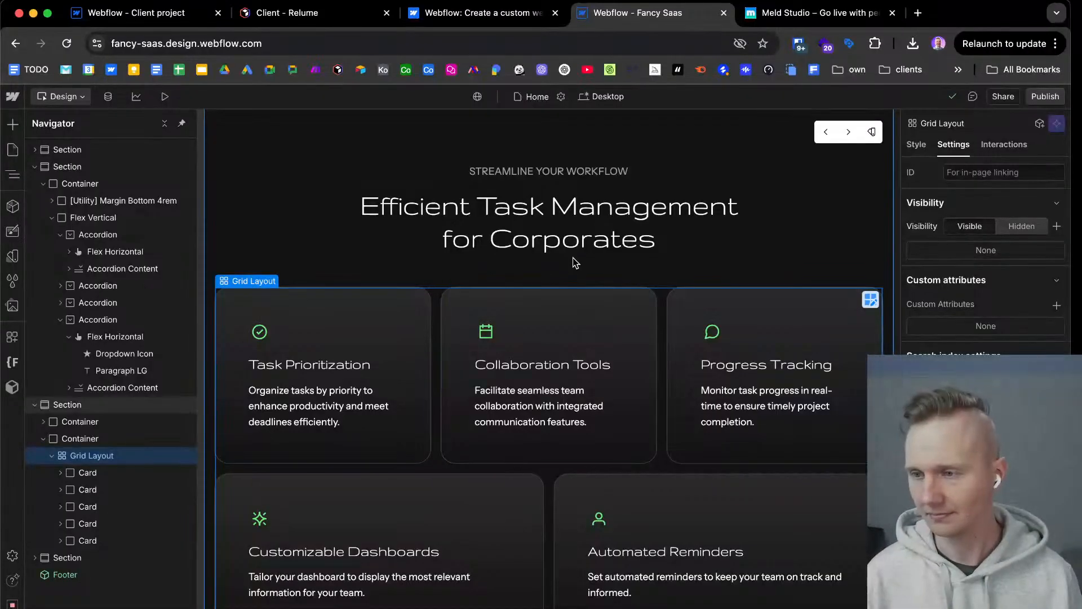
scroll(641, 369, down, 3)
scroll(640, 367, down, 20)
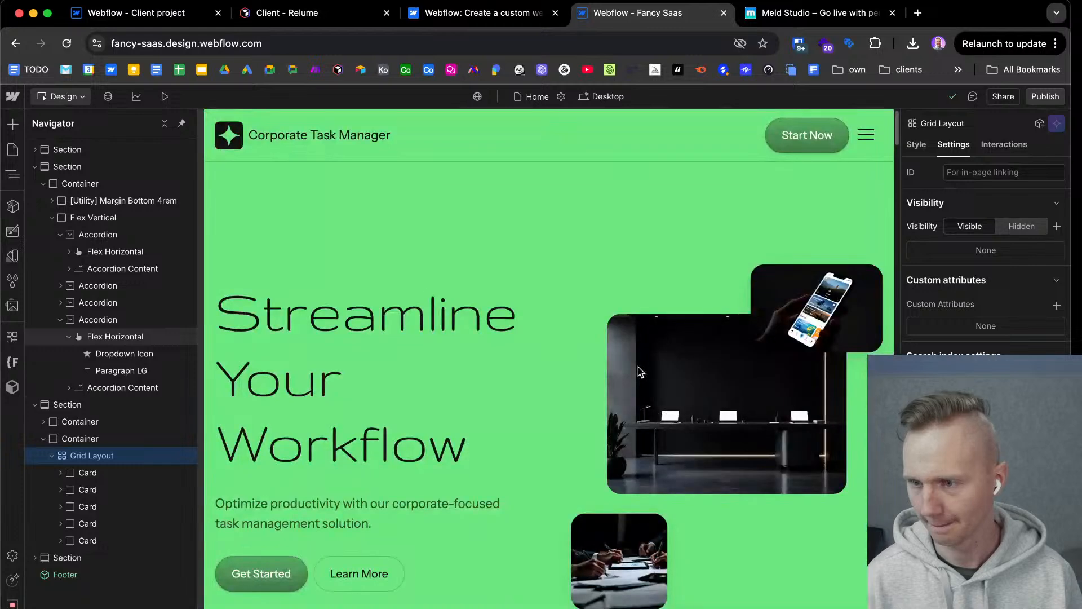
Switch to the Meld Studio website and examine its hero and the animated product interface showcase below it.
click(783, 16)
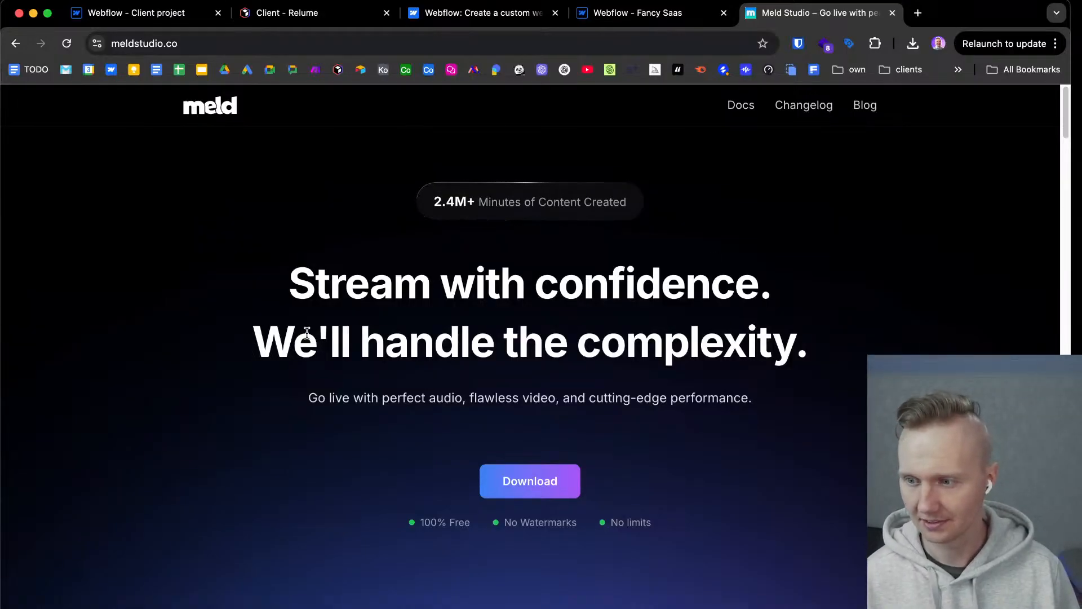
scroll(256, 333, down, 5)
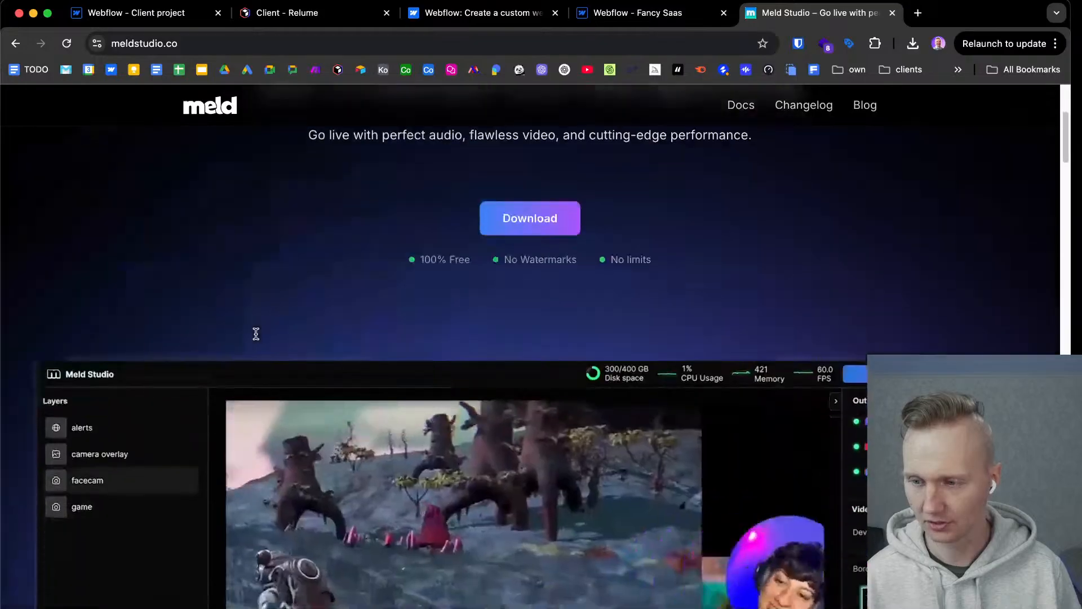
scroll(257, 336, down, 3)
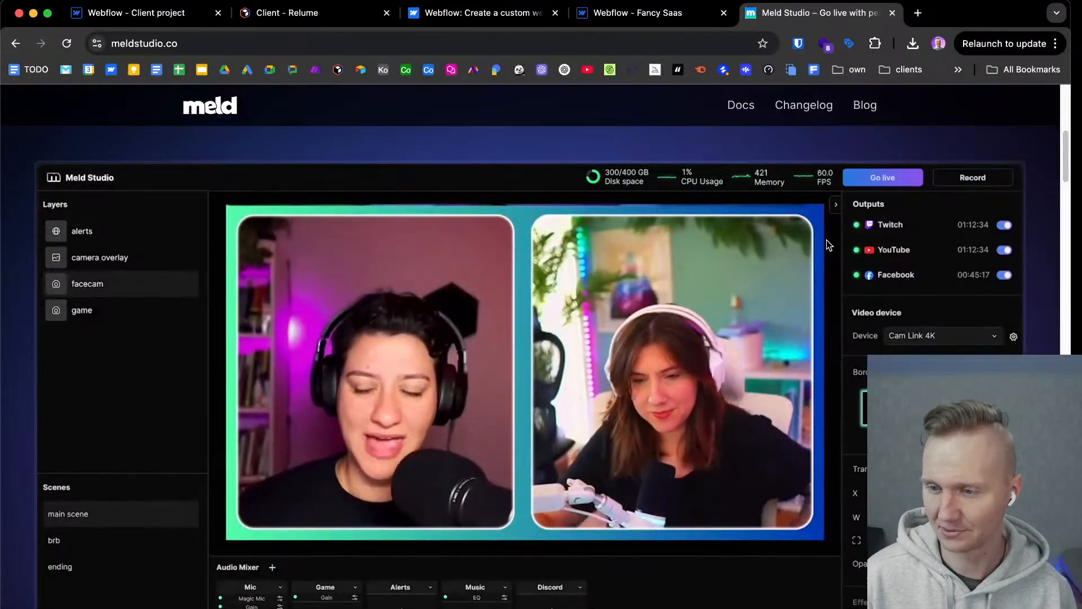
scroll(973, 225, down, 5)
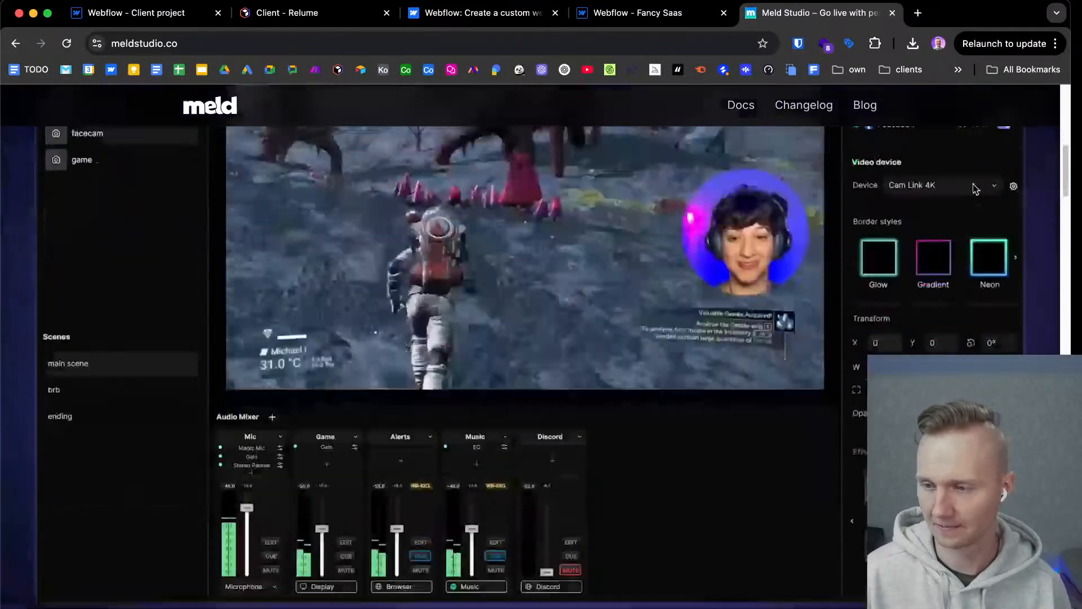
scroll(974, 278, up, 4)
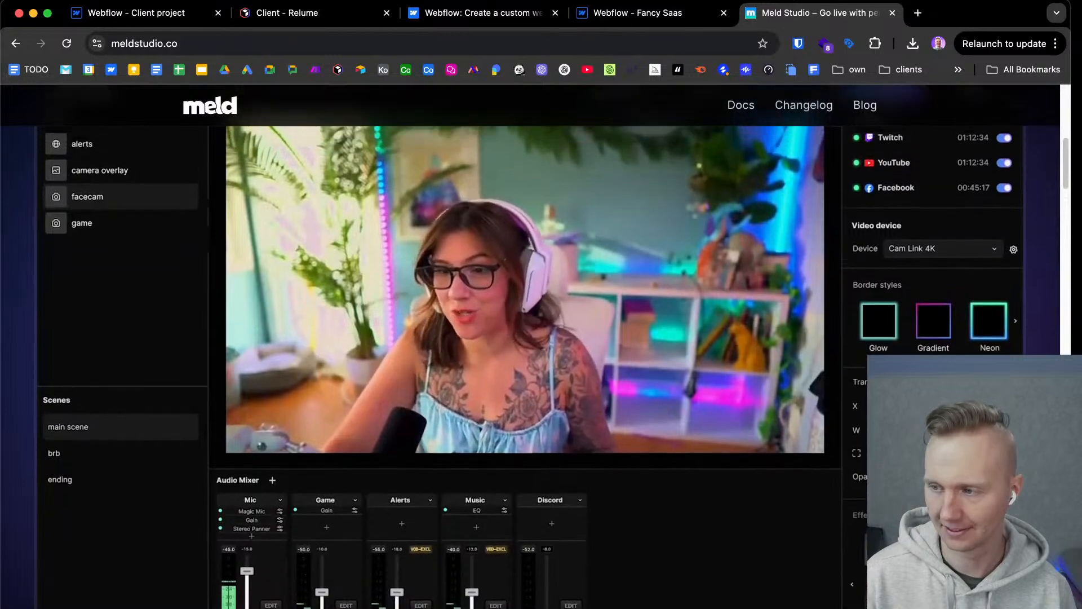
scroll(801, 462, down, 2)
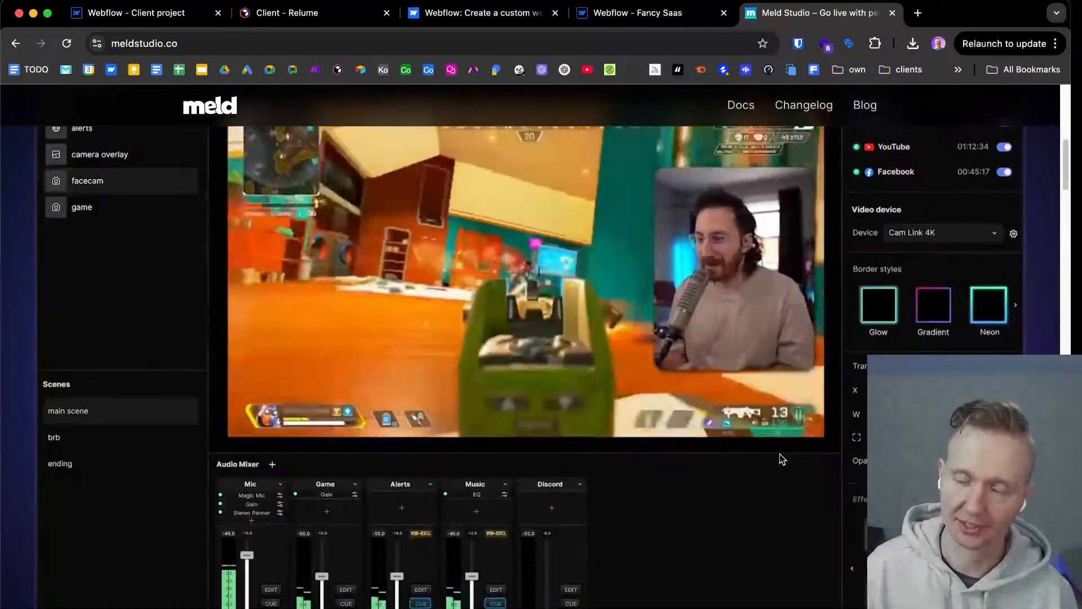
scroll(784, 490, down, 5)
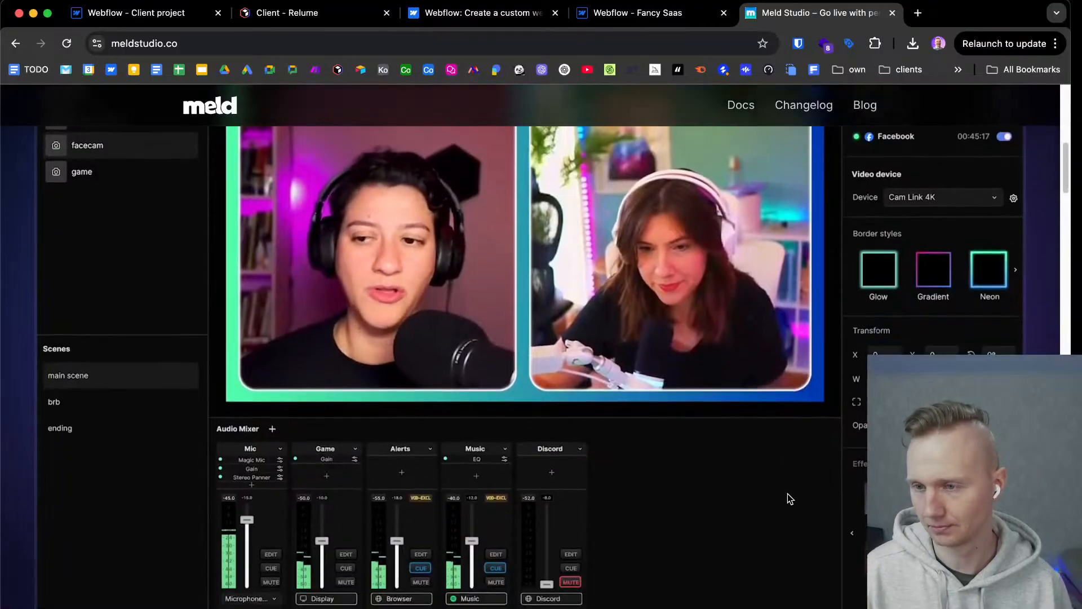
Examine the Meld Studio homepage's Livestream, multistreaming and "Set the scene" sections, including the Move Transition, shape and post-production effects cards.
scroll(787, 499, down, 8)
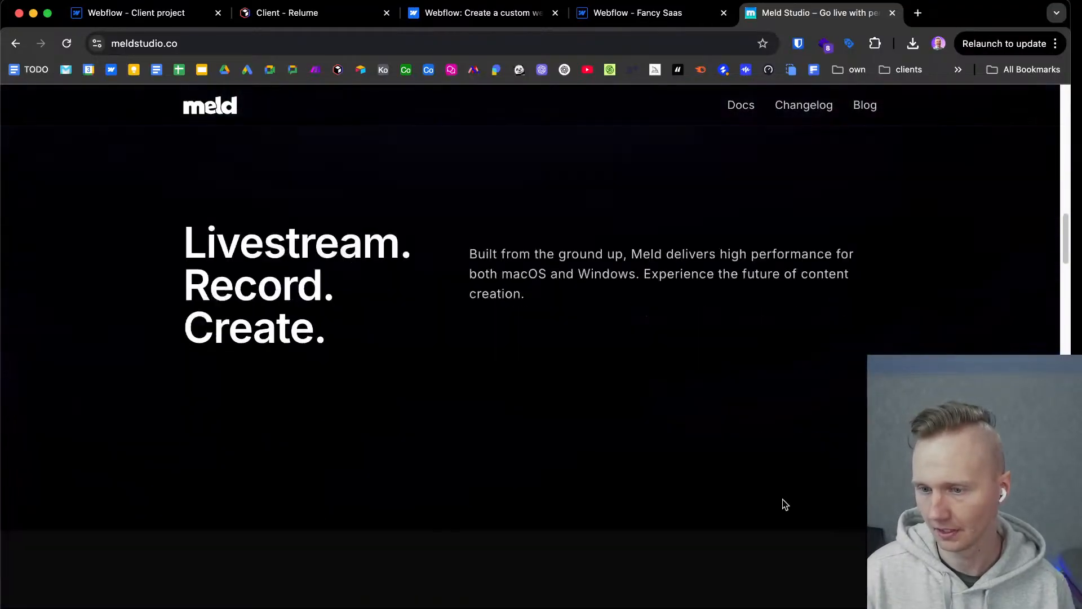
scroll(630, 471, down, 4)
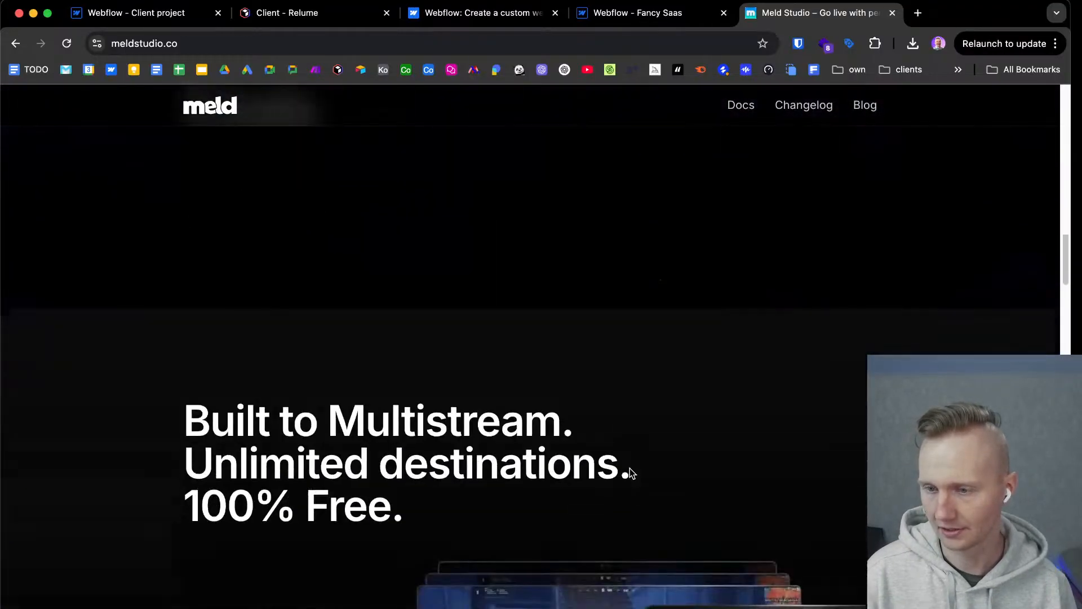
scroll(628, 467, down, 3)
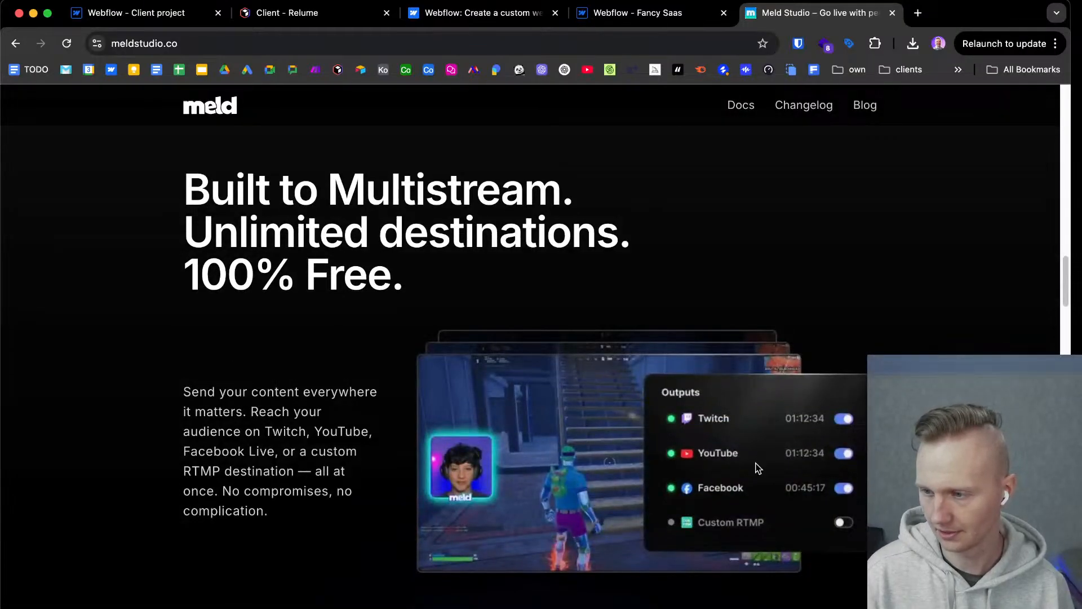
scroll(898, 345, down, 1)
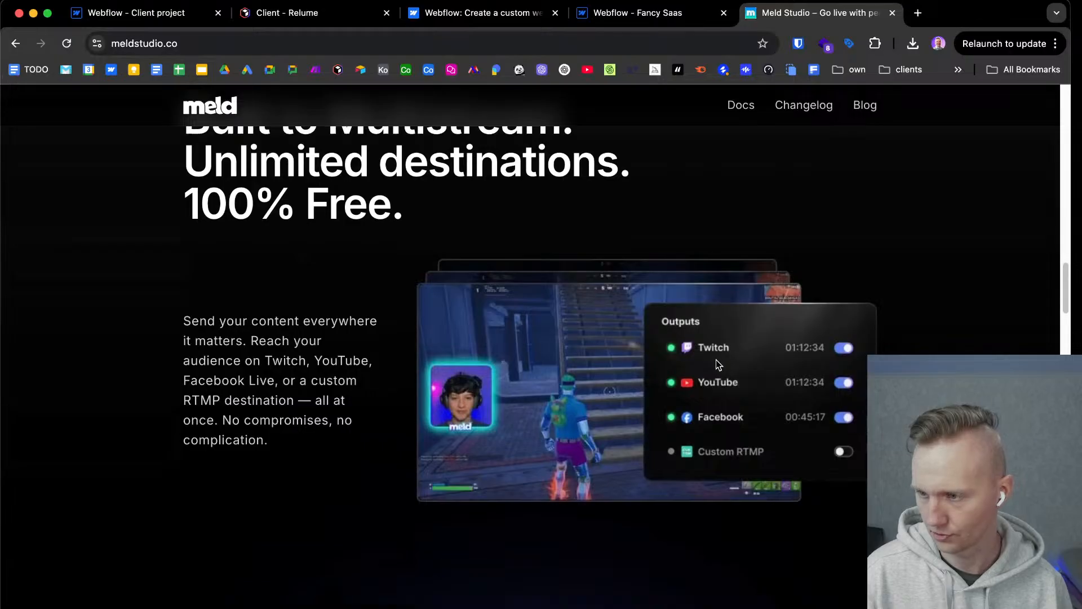
scroll(626, 293, down, 4)
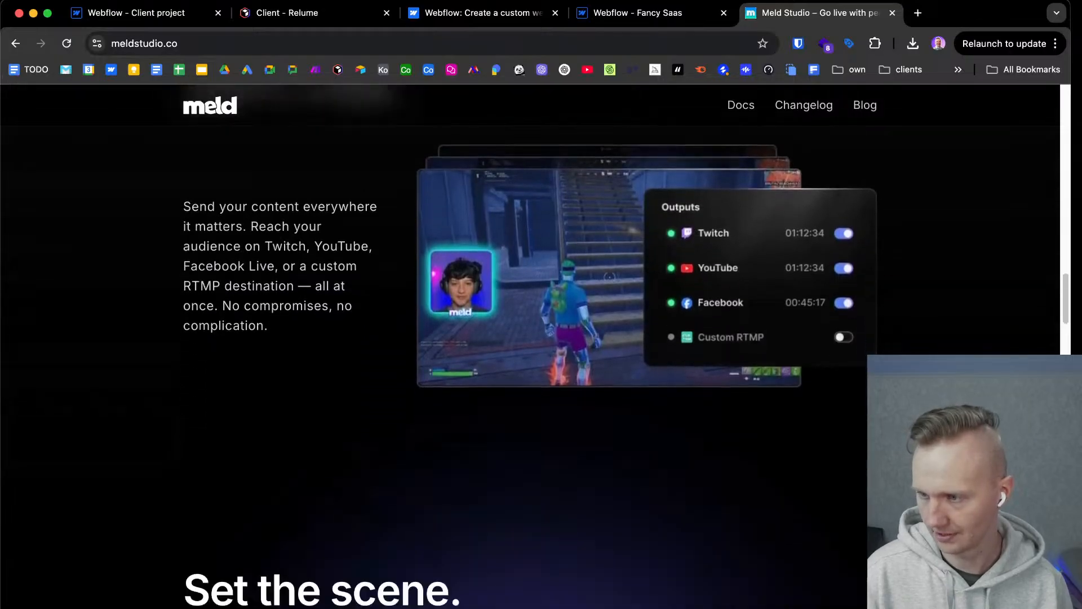
scroll(541, 338, down, 5)
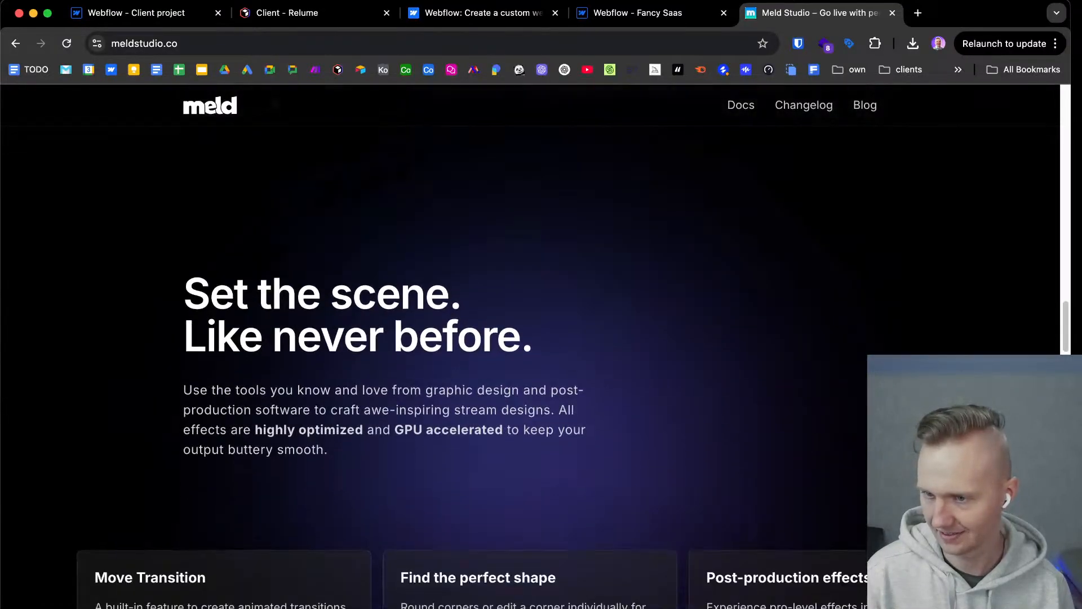
scroll(541, 338, down, 3)
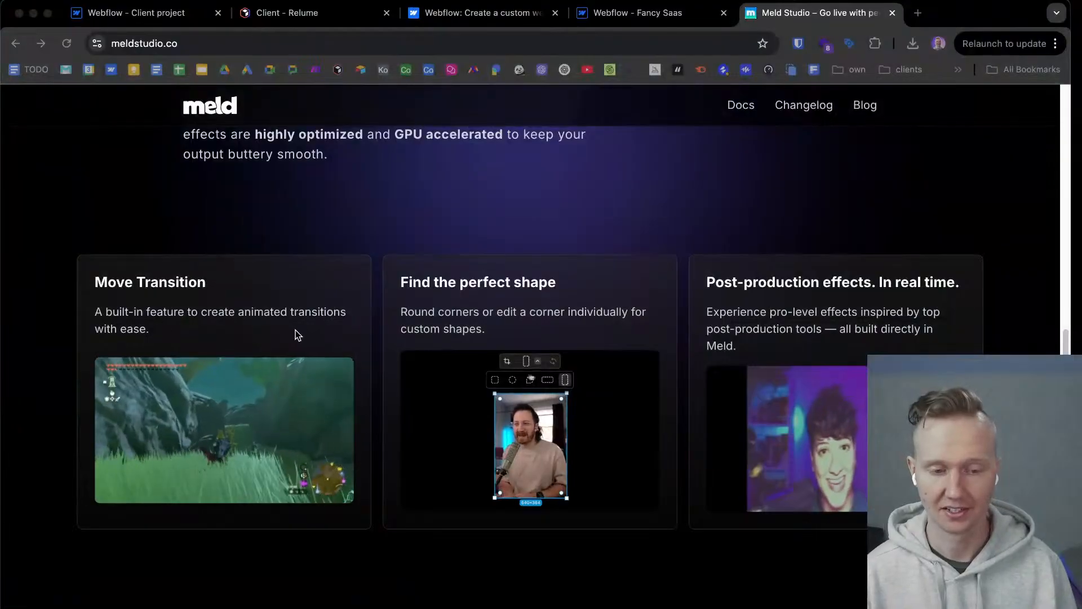
Review the rest of the homepage, from the Control Your Sound cards and VST3 Support to the download section and footer.
scroll(490, 380, down, 10)
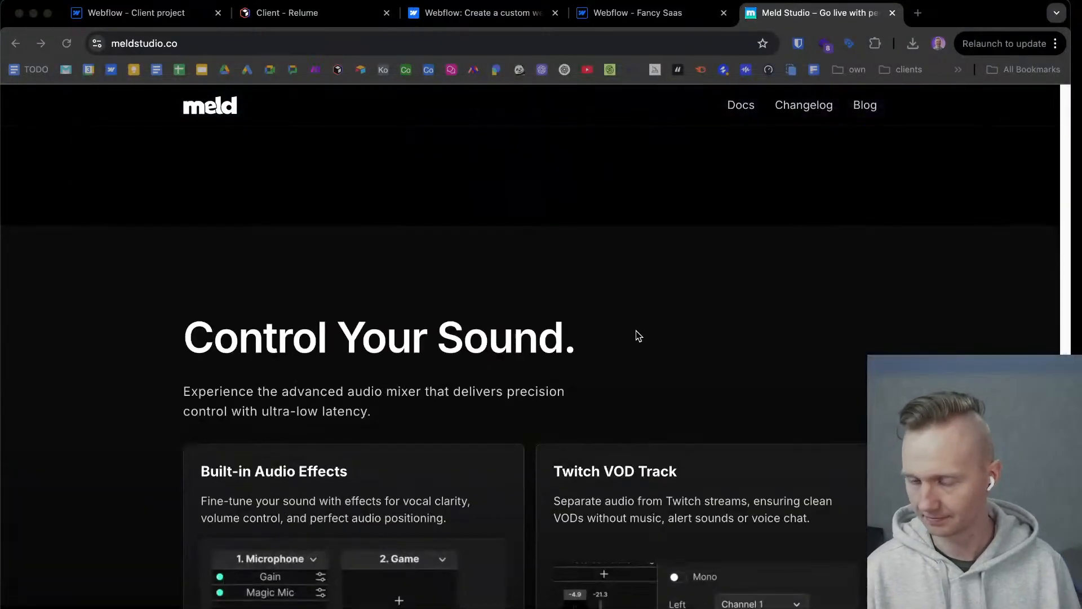
scroll(783, 276, down, 9)
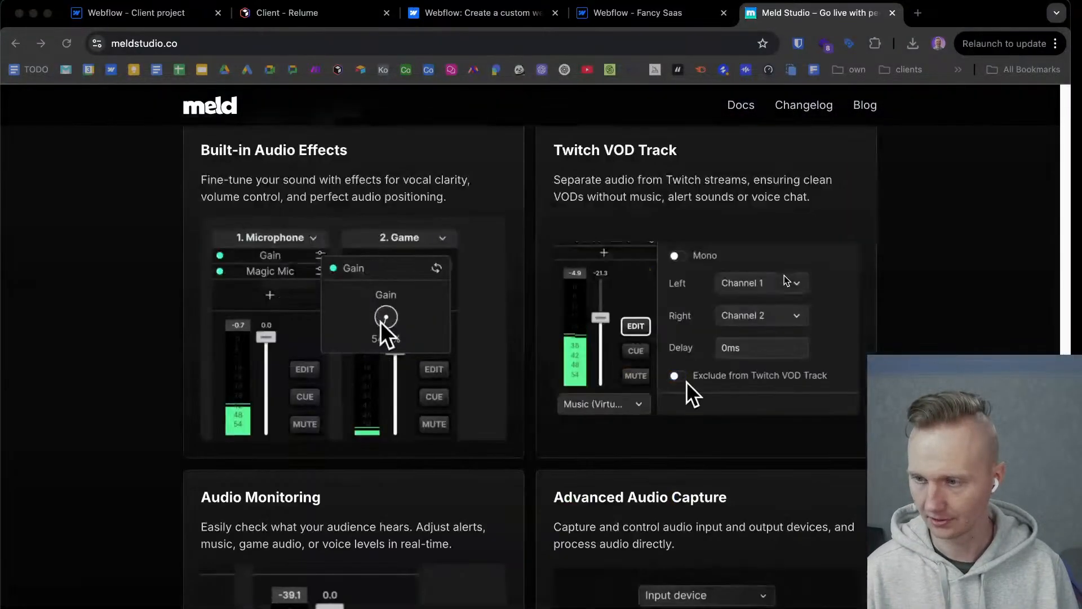
scroll(787, 280, down, 7)
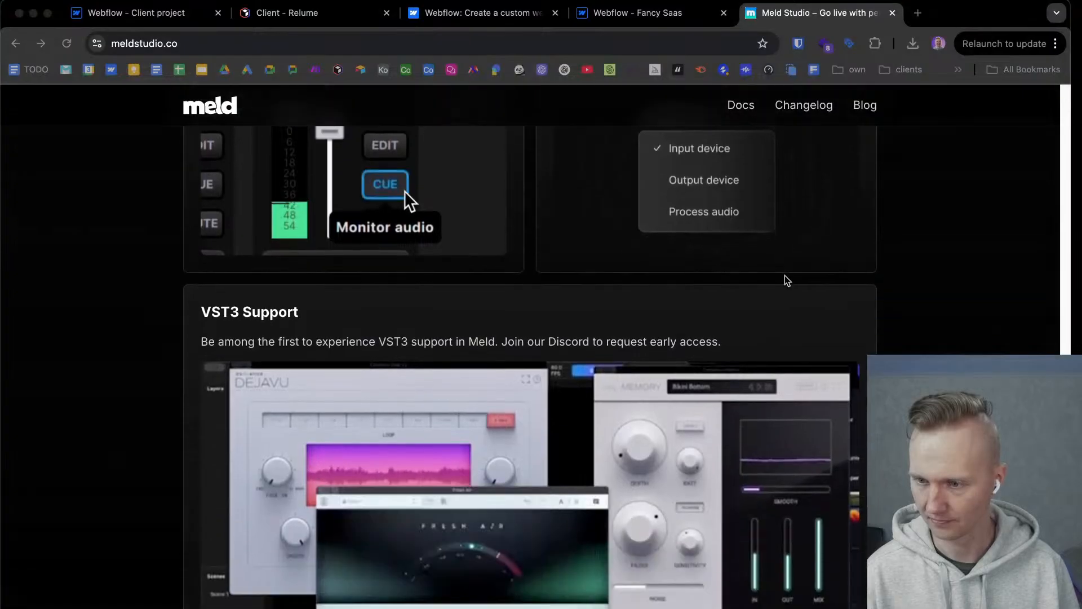
scroll(788, 280, down, 9)
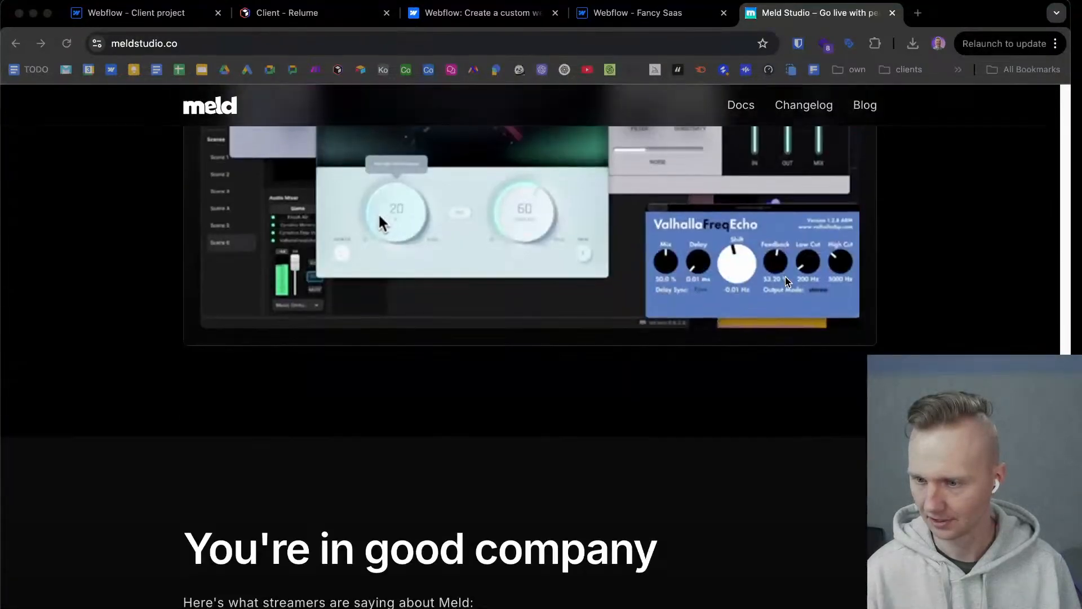
scroll(788, 282, down, 10)
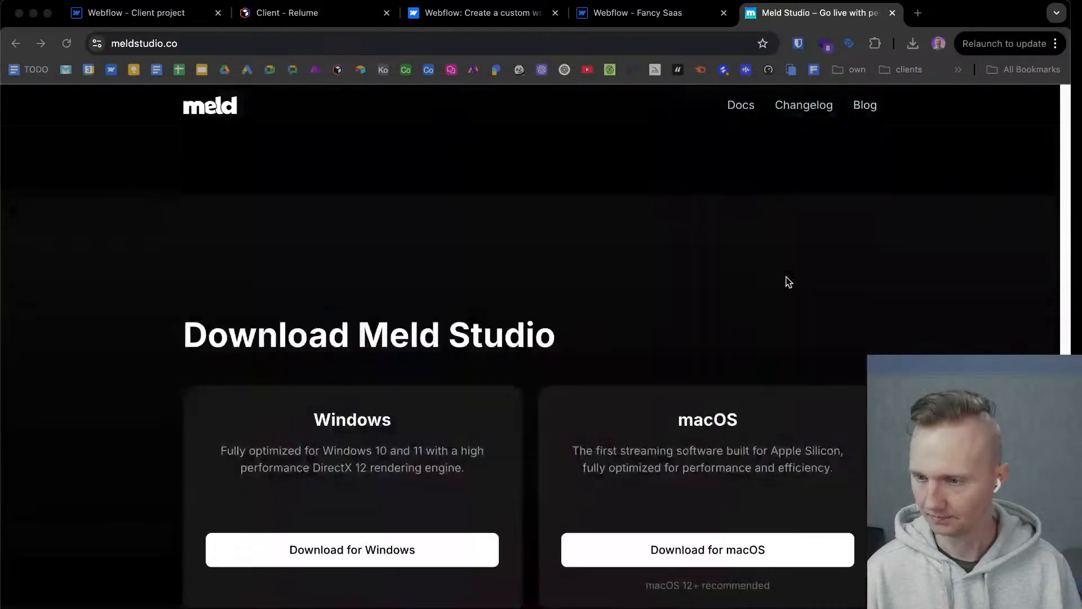
scroll(788, 281, down, 1)
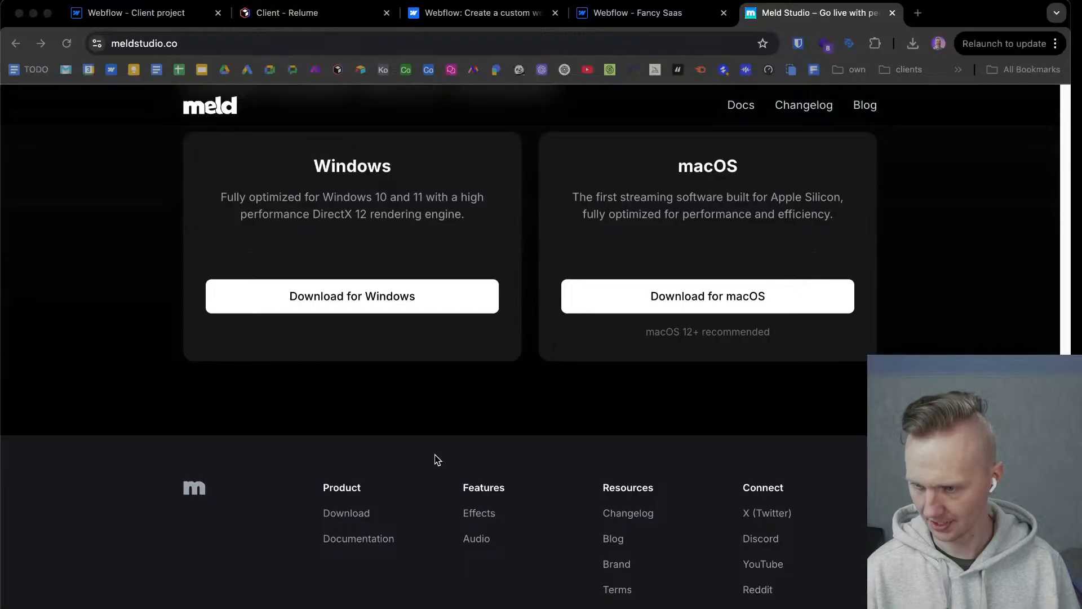
Open Meld Studio's Download page from the footer and download the macOS version.
click(357, 516)
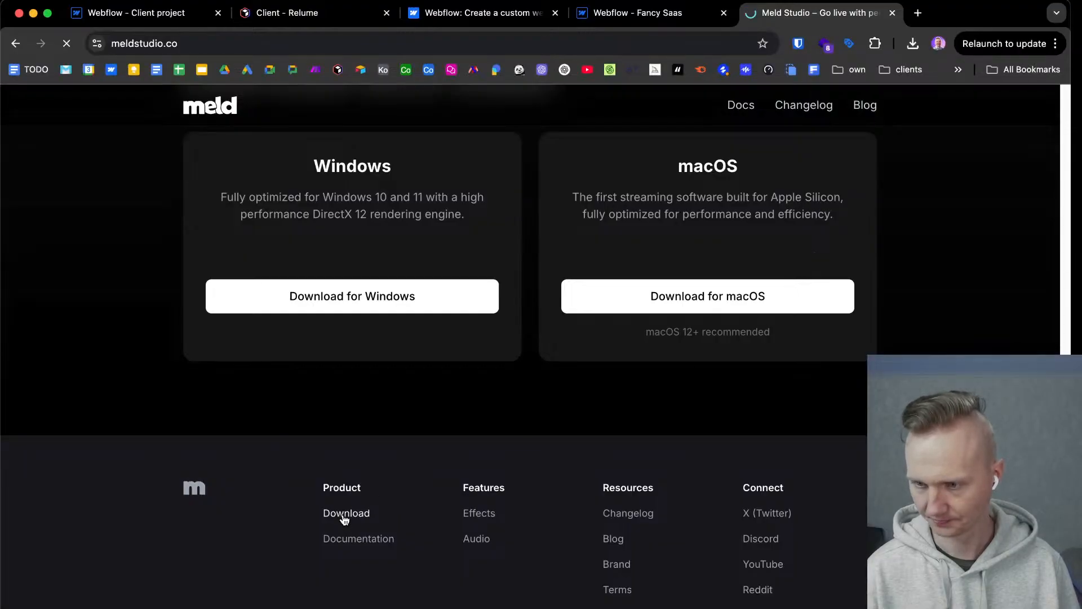
scroll(604, 342, down, 8)
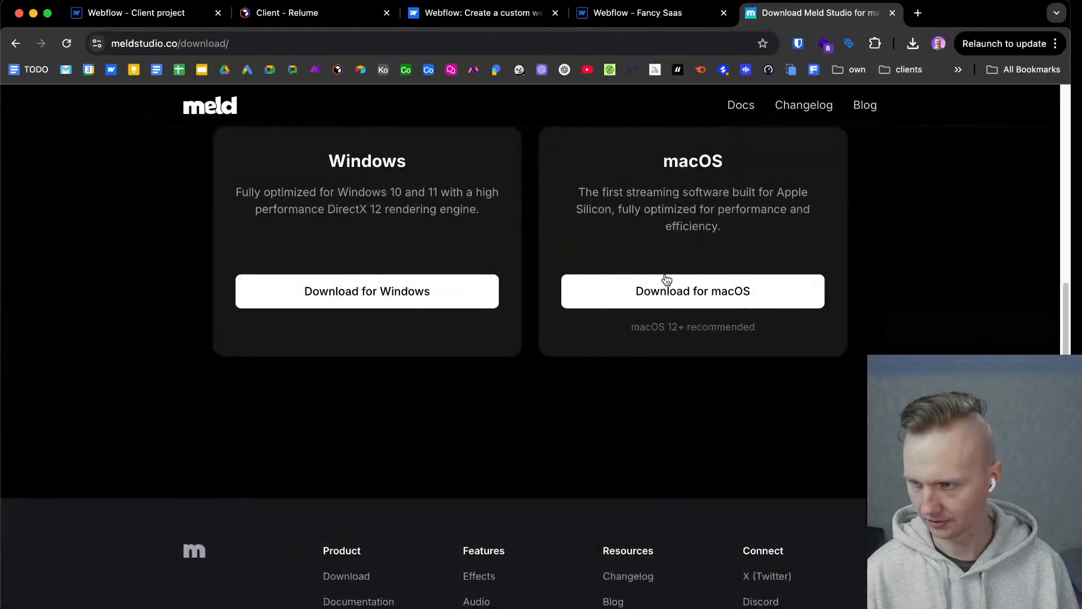
scroll(715, 244, up, 1)
scroll(781, 247, up, 5)
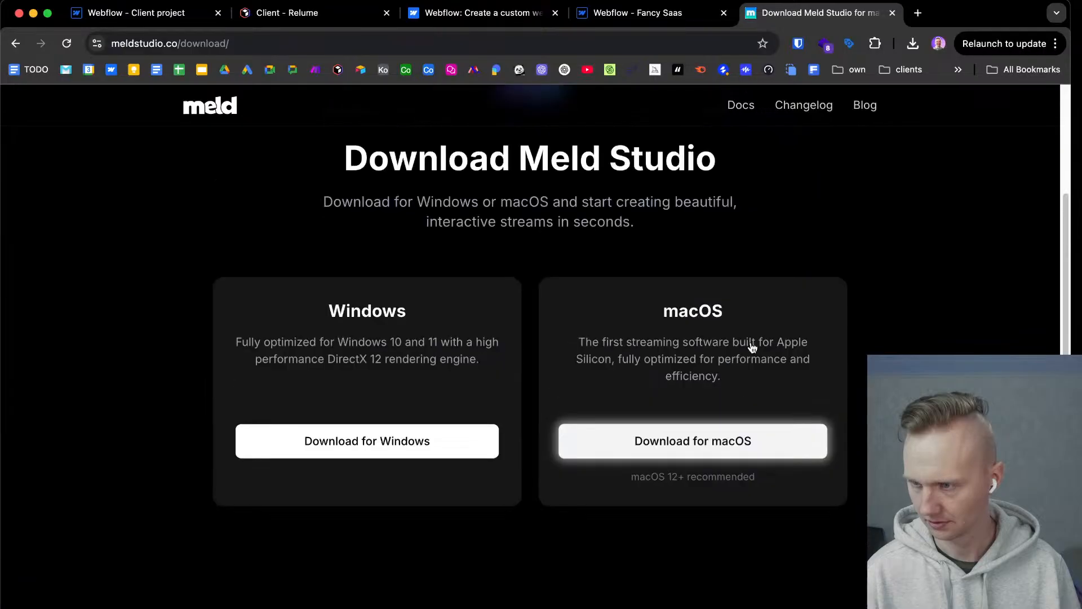
scroll(726, 395, down, 5)
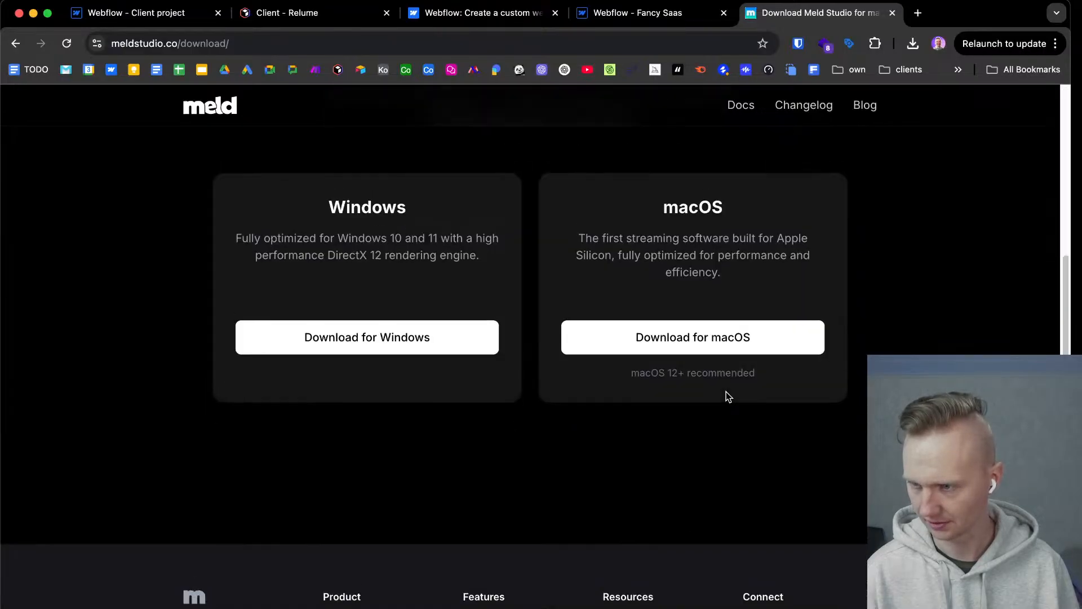
scroll(725, 394, up, 2)
click(657, 461)
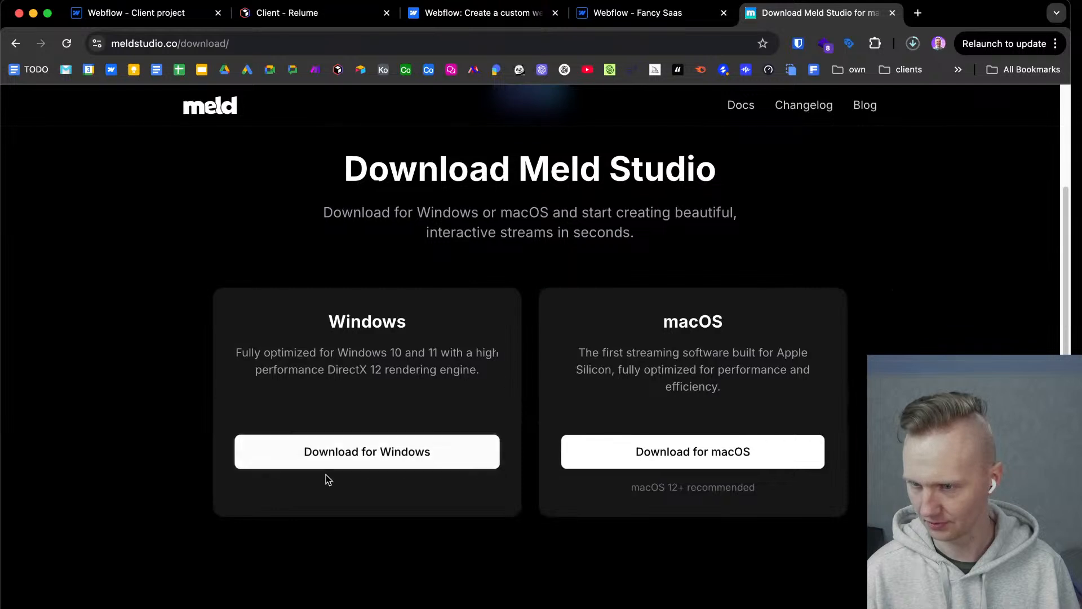
Open the Meld Studio Docs and go to the Support and Community page.
scroll(323, 490, up, 3)
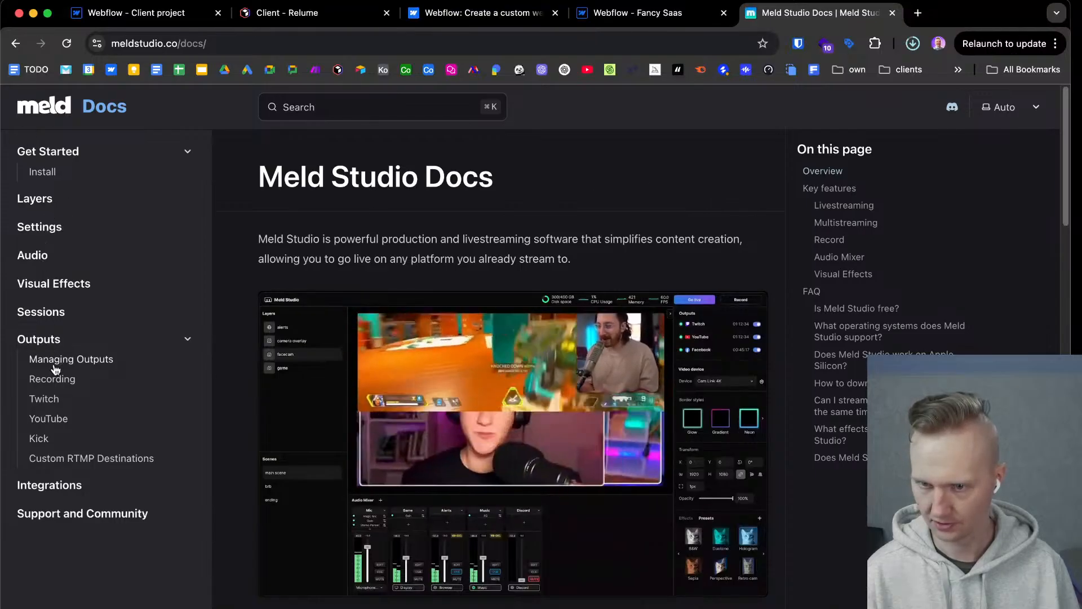
scroll(43, 513, down, 1)
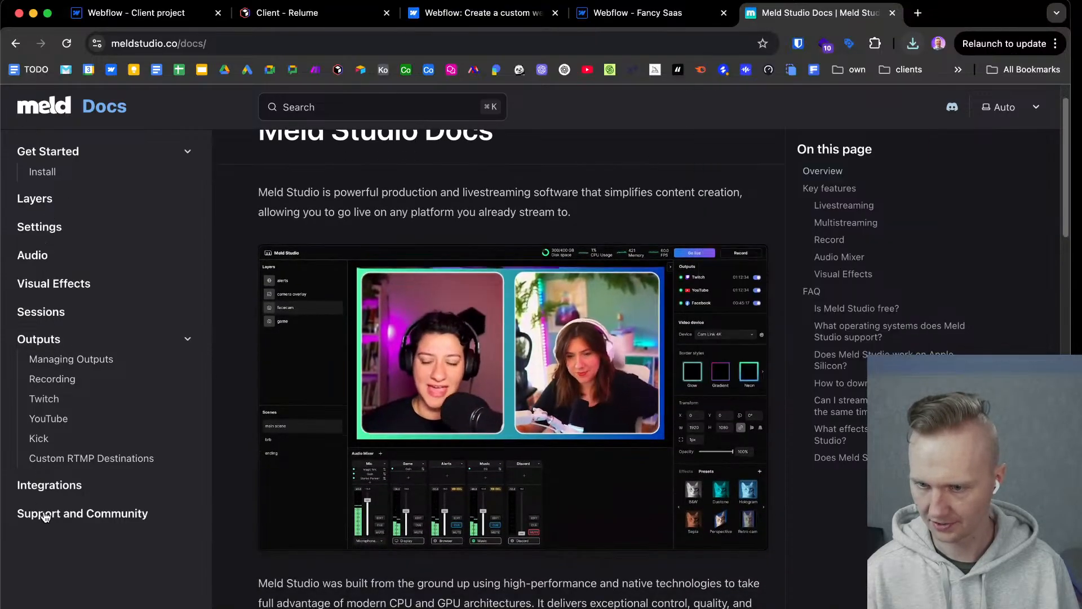
click(45, 515)
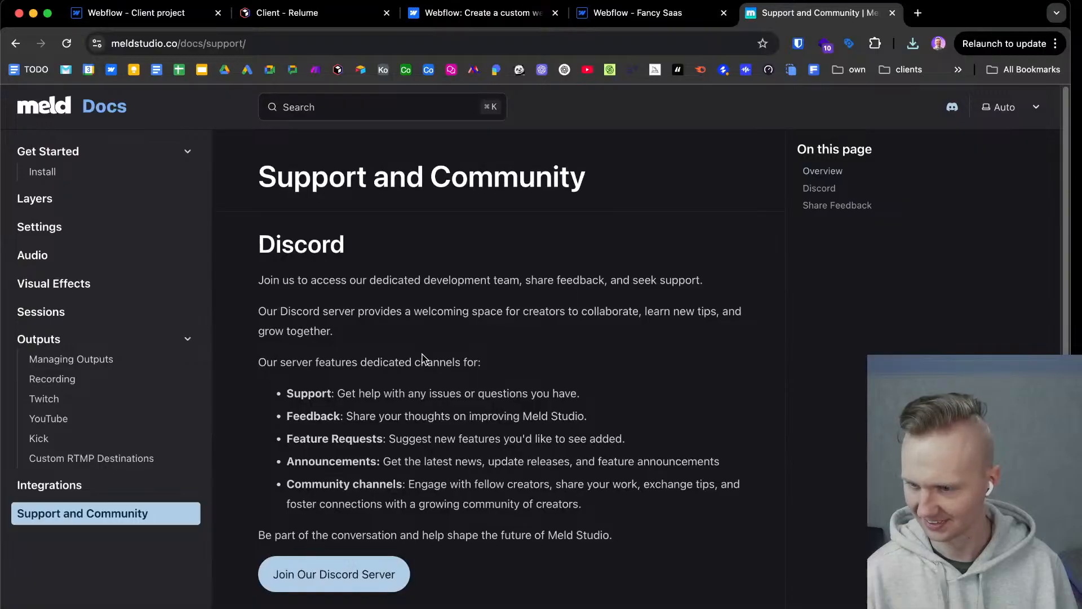
Examine the Support and Community page's Discord channel list and Share Feedback section.
scroll(405, 349, down, 2)
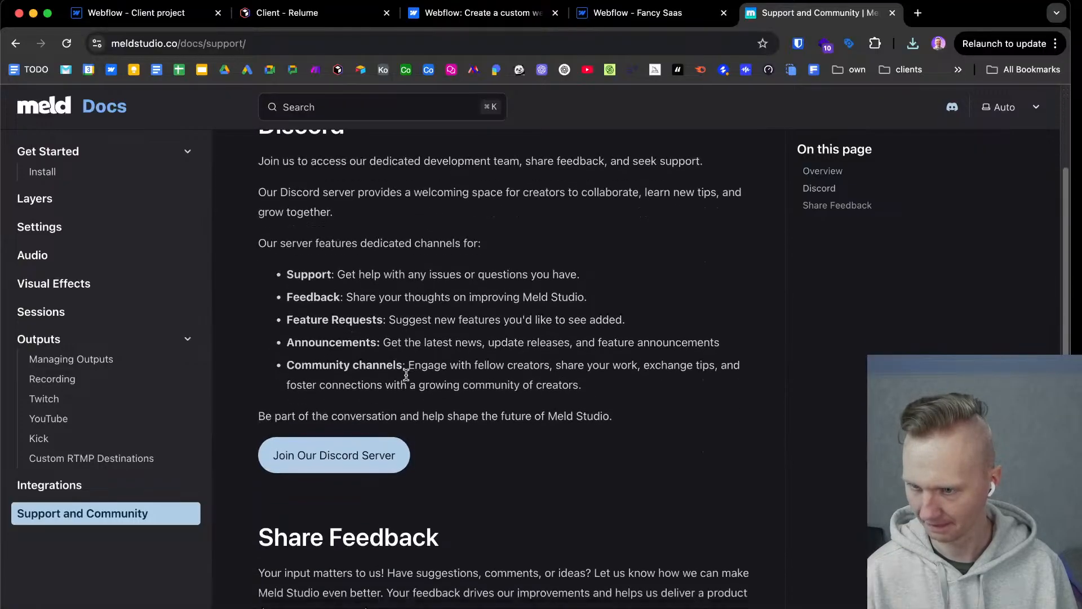
scroll(405, 327, up, 1)
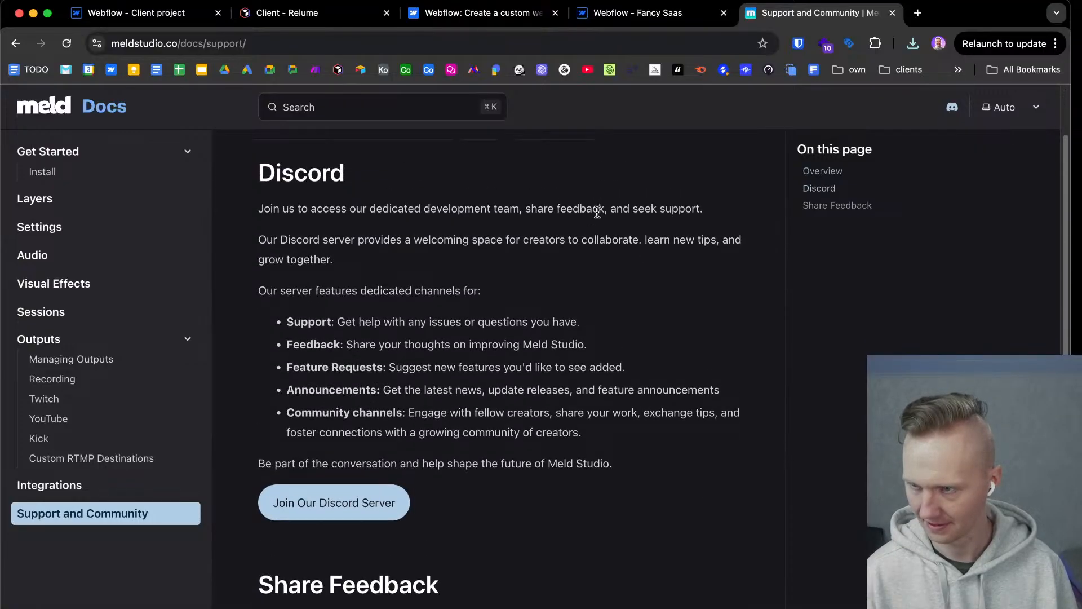
scroll(604, 282, down, 4)
scroll(611, 295, up, 5)
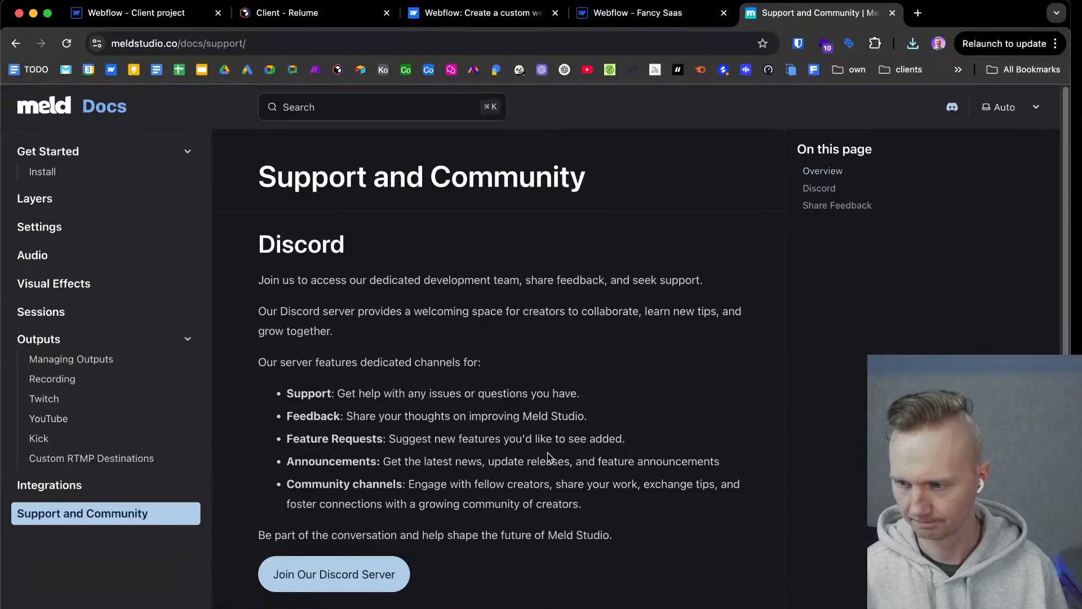
scroll(502, 516, down, 5)
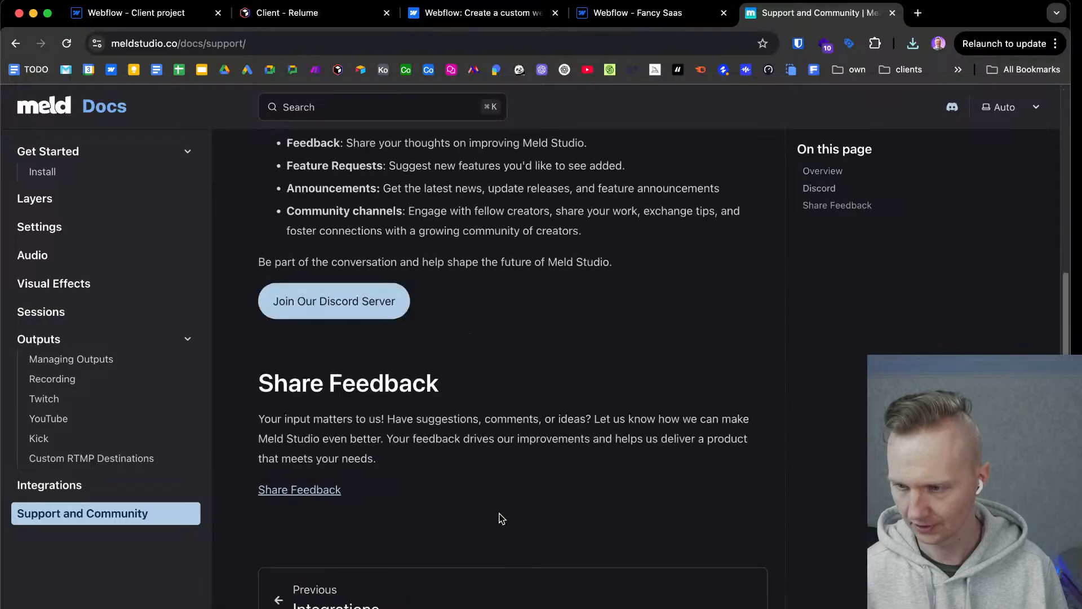
scroll(500, 516, up, 5)
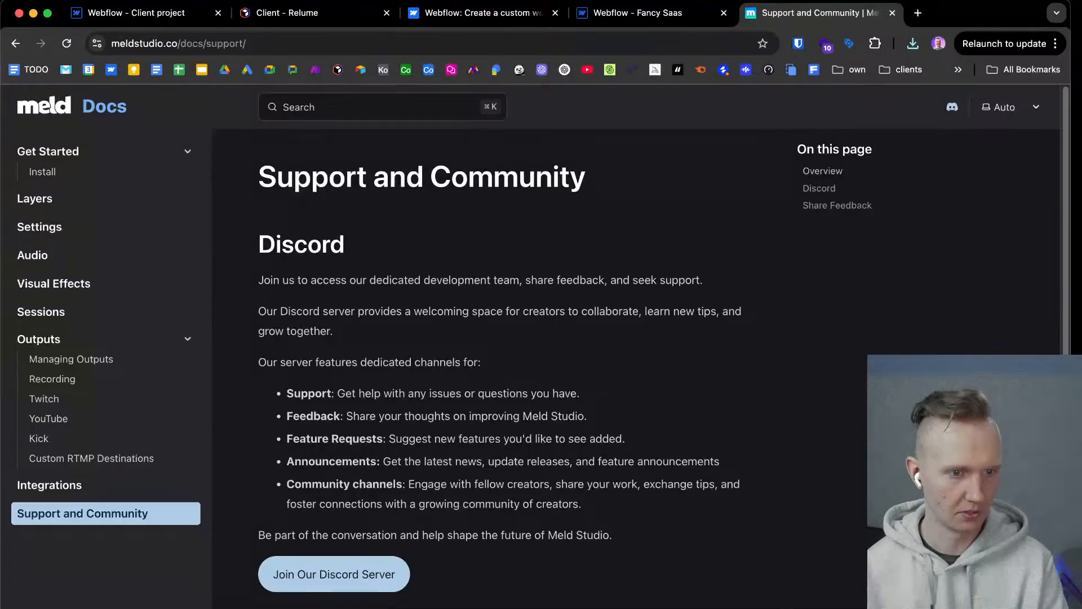
key(super+Tab)
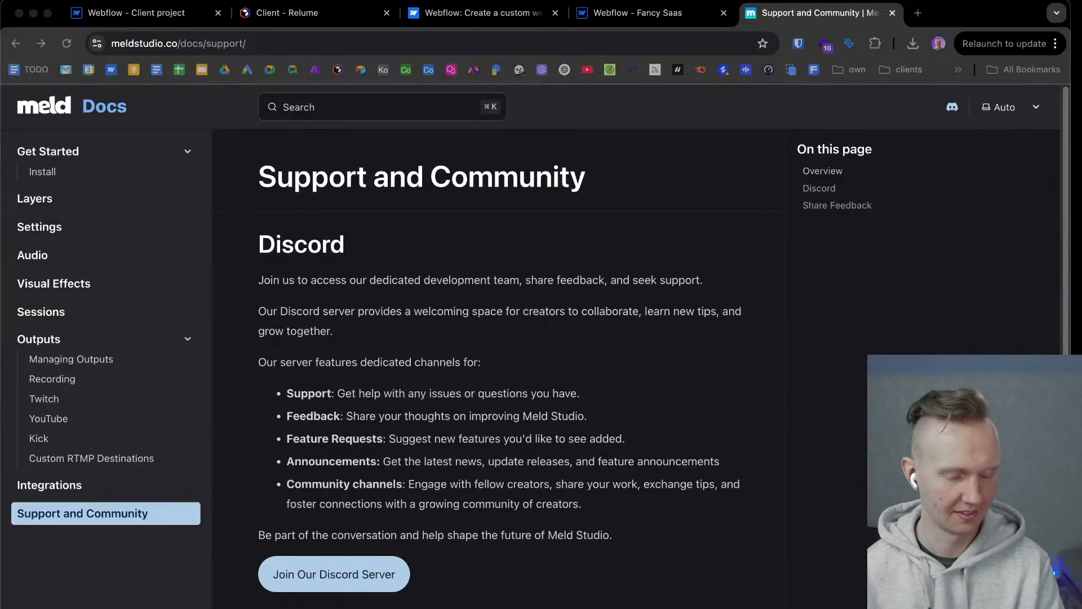